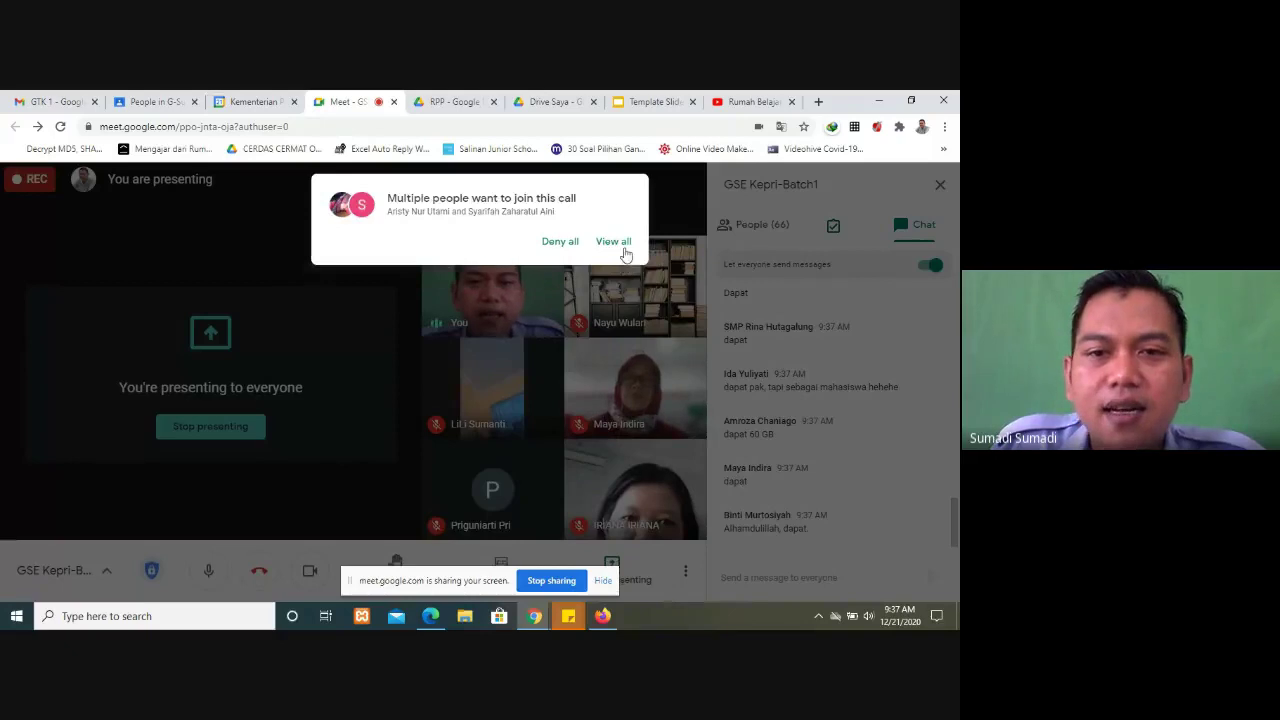
# Step: Open the full list of join requests and admit all waiting participants
pyautogui.click(613, 243)
pyautogui.click(634, 333)
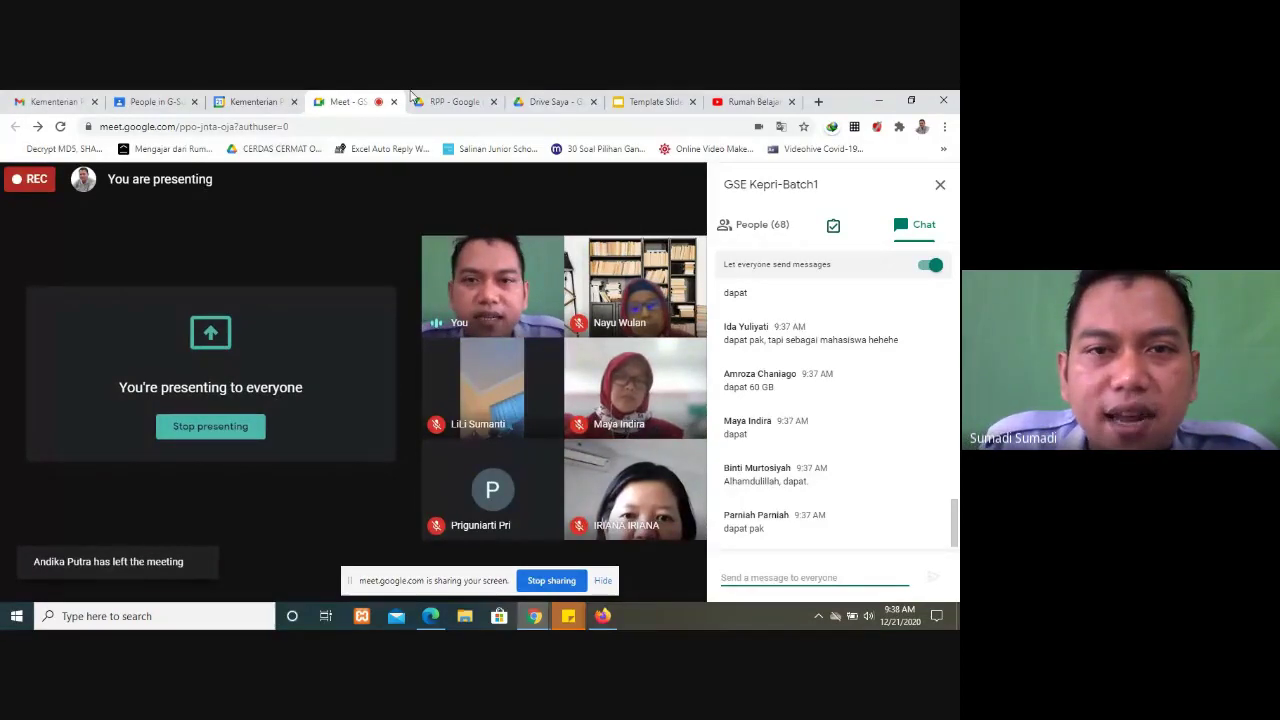
# Step: From the Drive Saya tab, switch the RPP tab over to My Drive
pyautogui.click(530, 99)
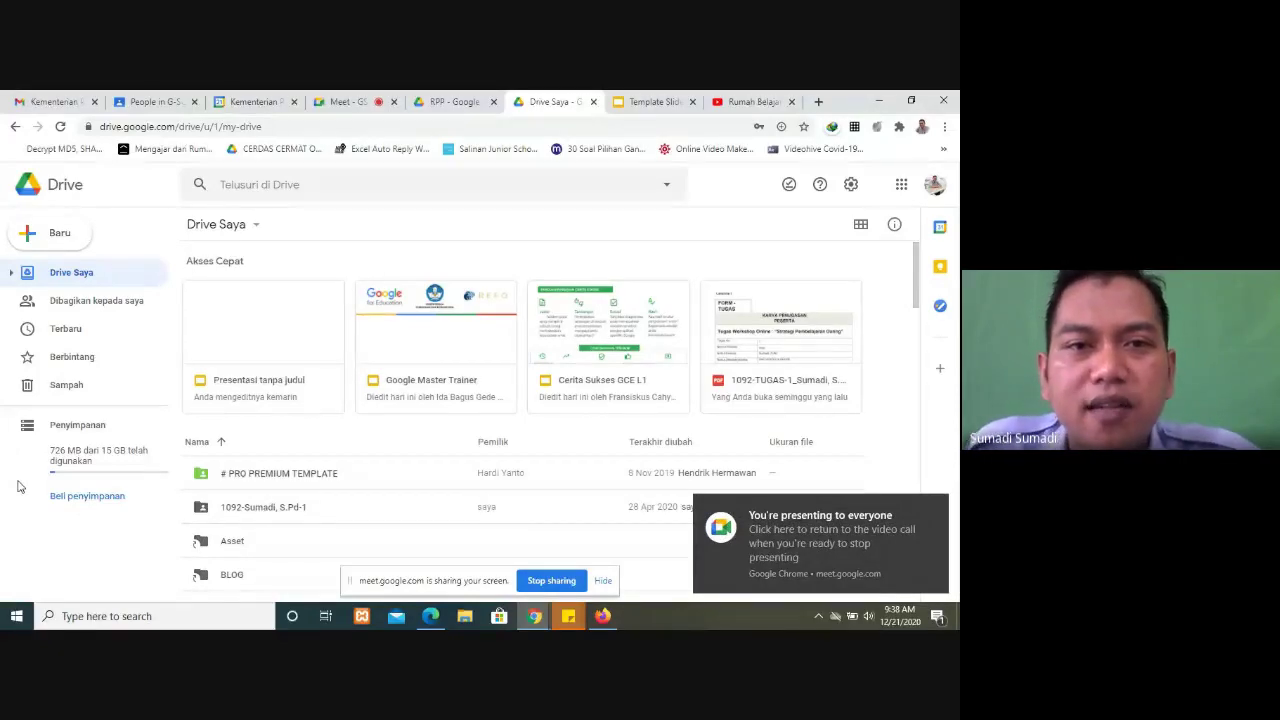
pyautogui.click(458, 101)
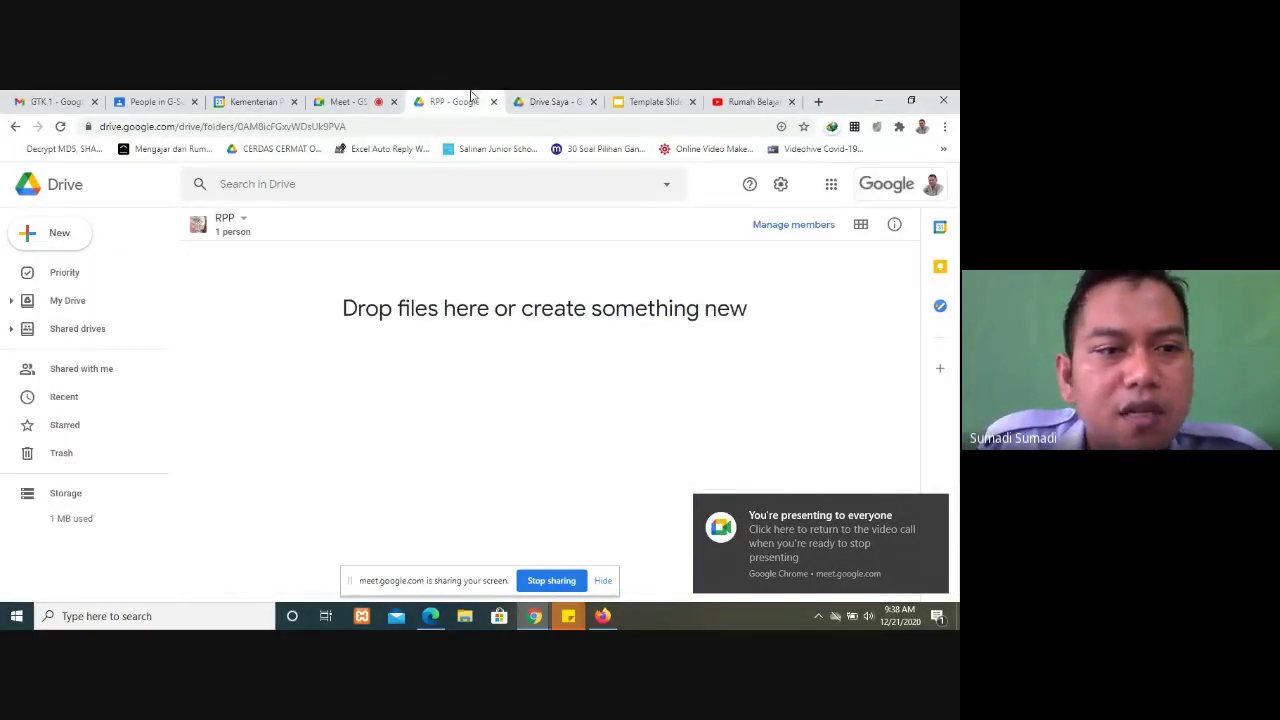
pyautogui.click(77, 308)
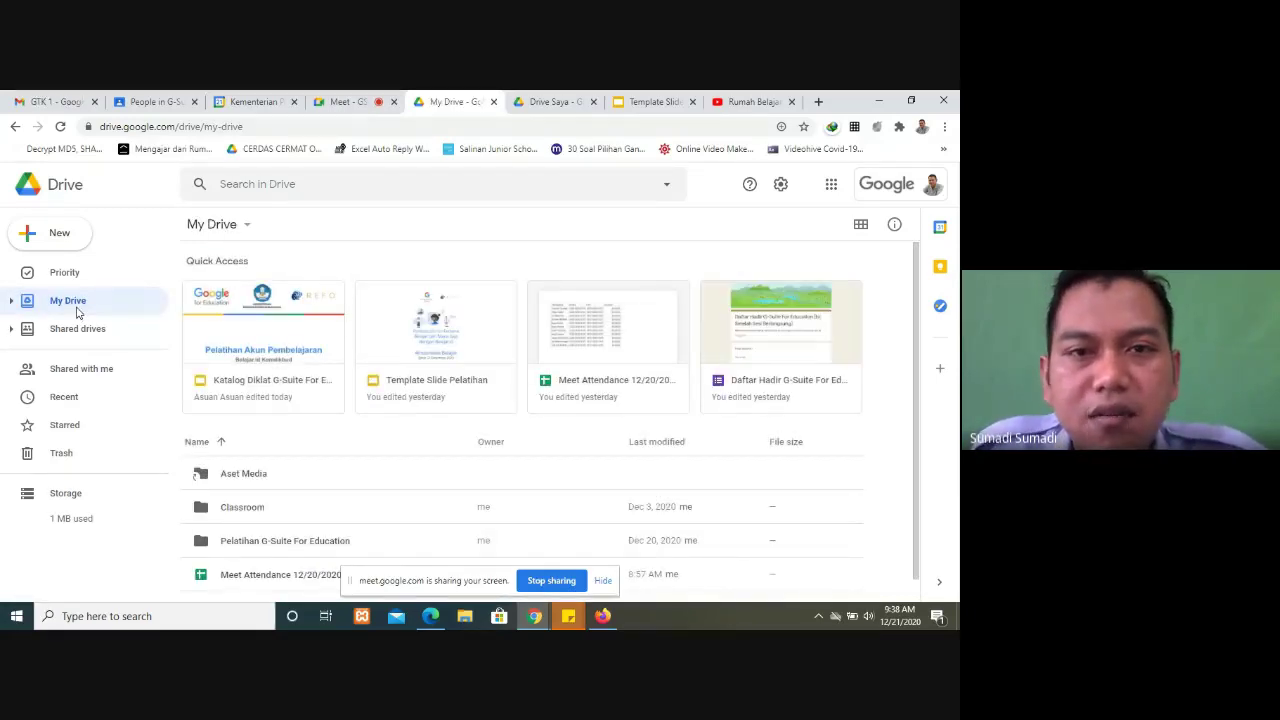
# Step: Return to the Drive Saya tab and scroll through its folder list
pyautogui.click(550, 102)
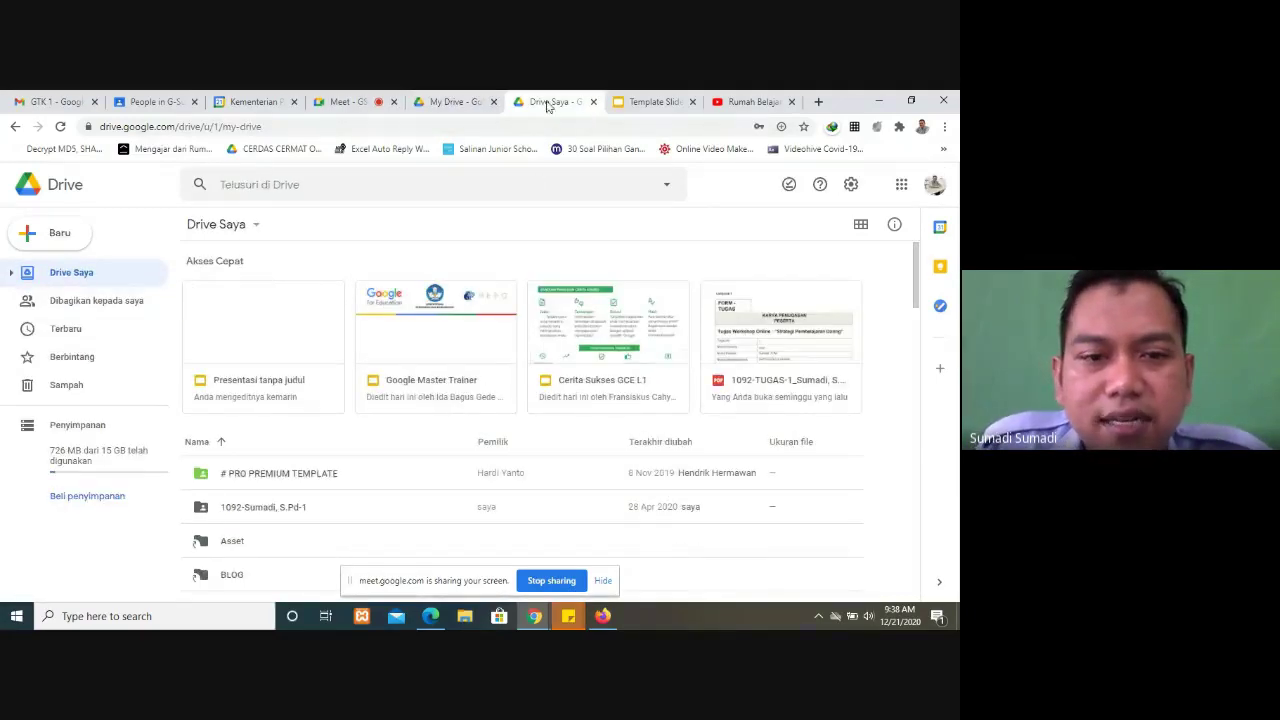
pyautogui.scroll(-4, 366, 520)
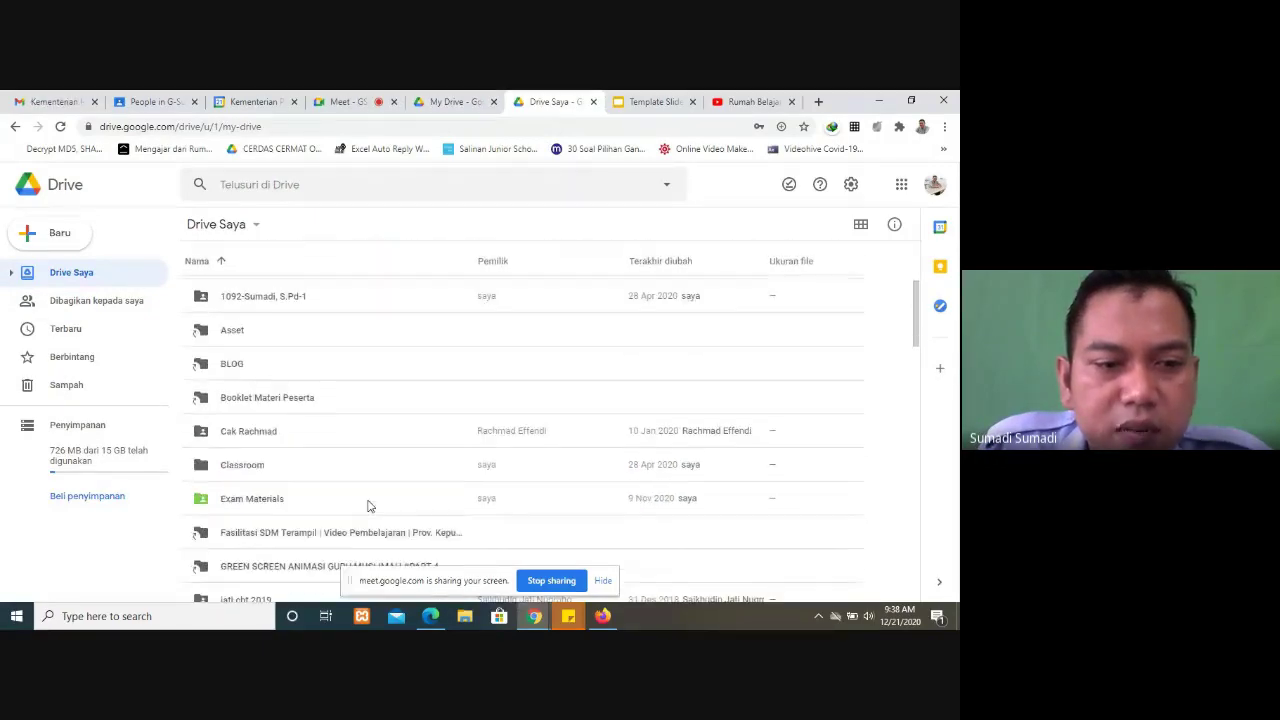
pyautogui.scroll(3, 362, 495)
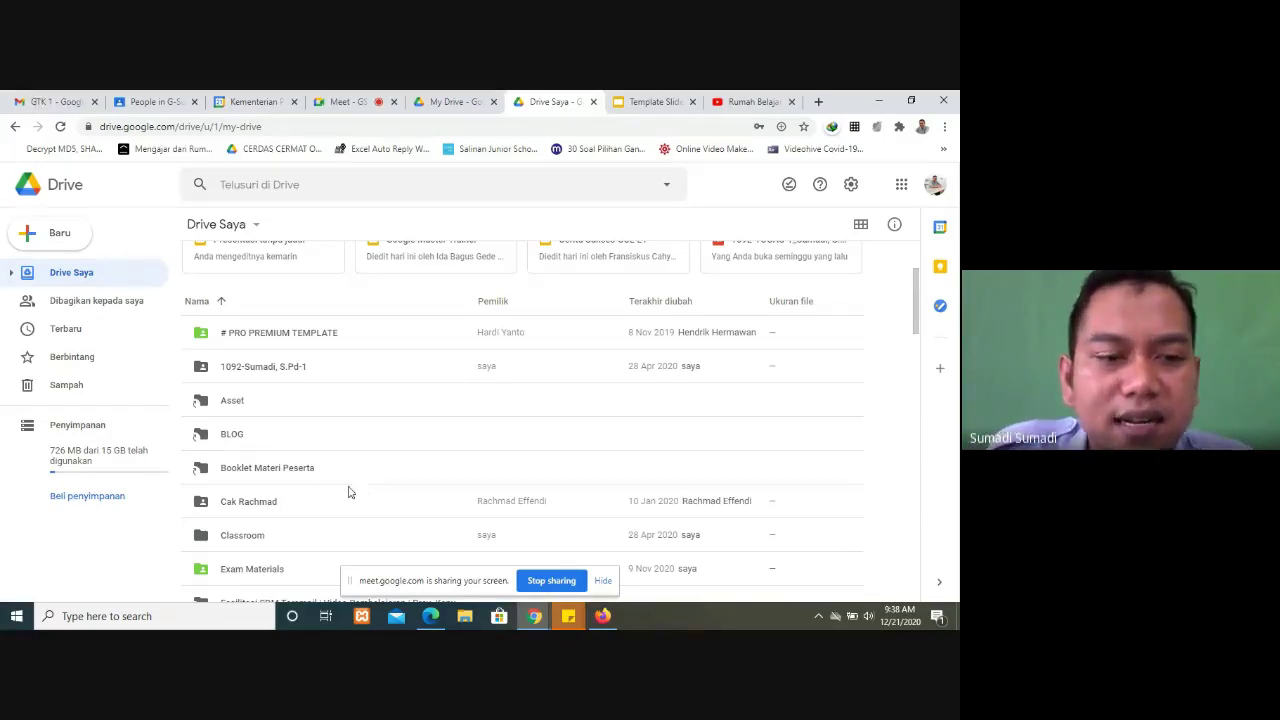
pyautogui.scroll(-1, 296, 535)
pyautogui.scroll(-5, 296, 535)
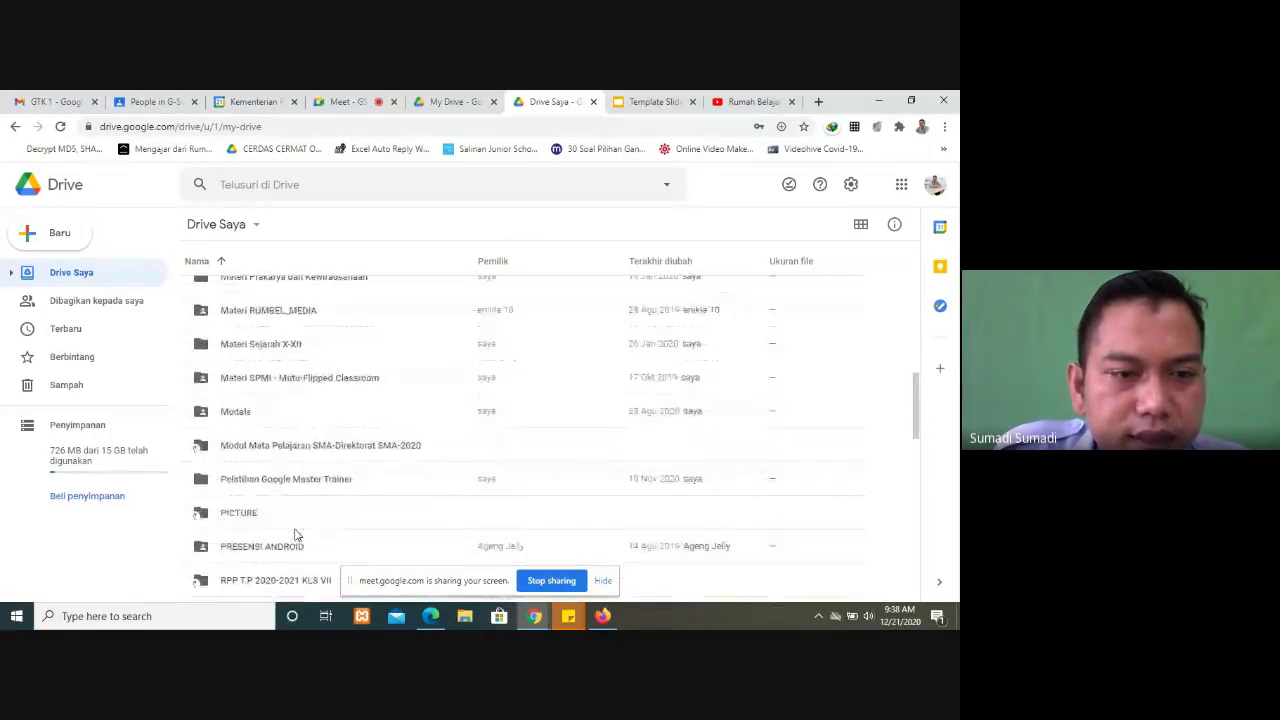
# Step: Download the Materi Sejarah X-XII folder as a zip and open the finished download's options
pyautogui.rightClick(258, 352)
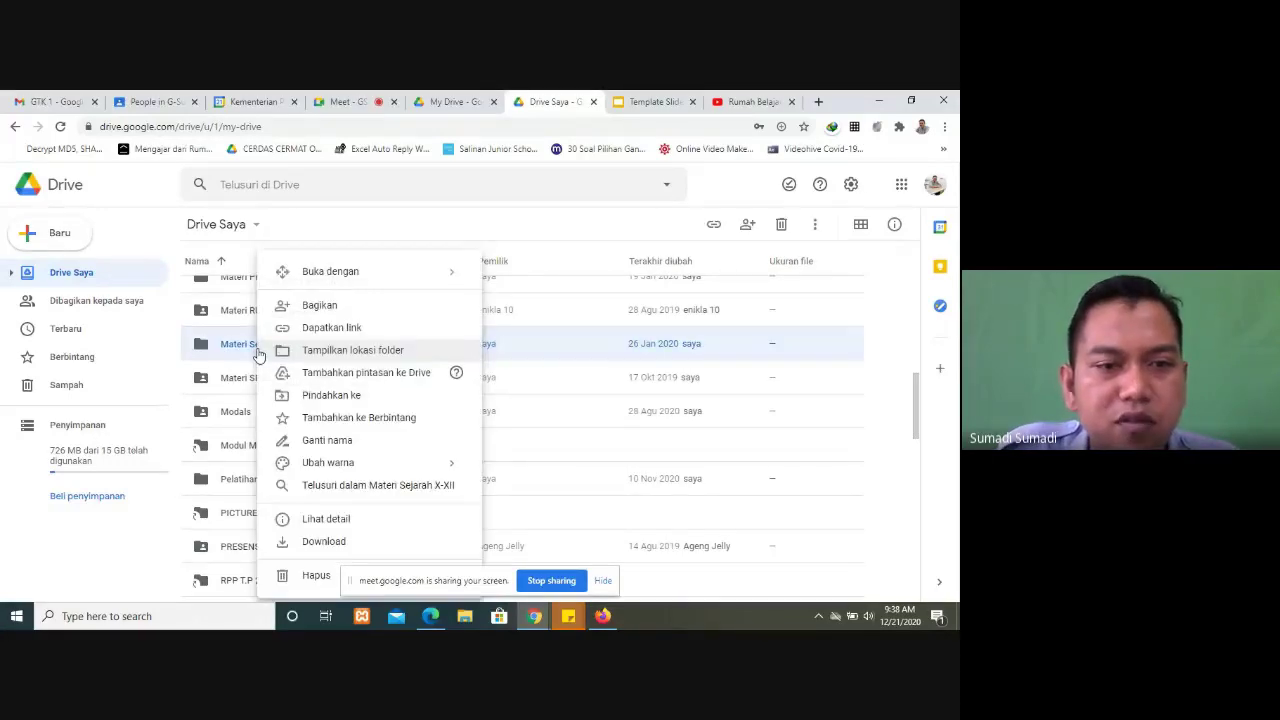
pyautogui.click(324, 542)
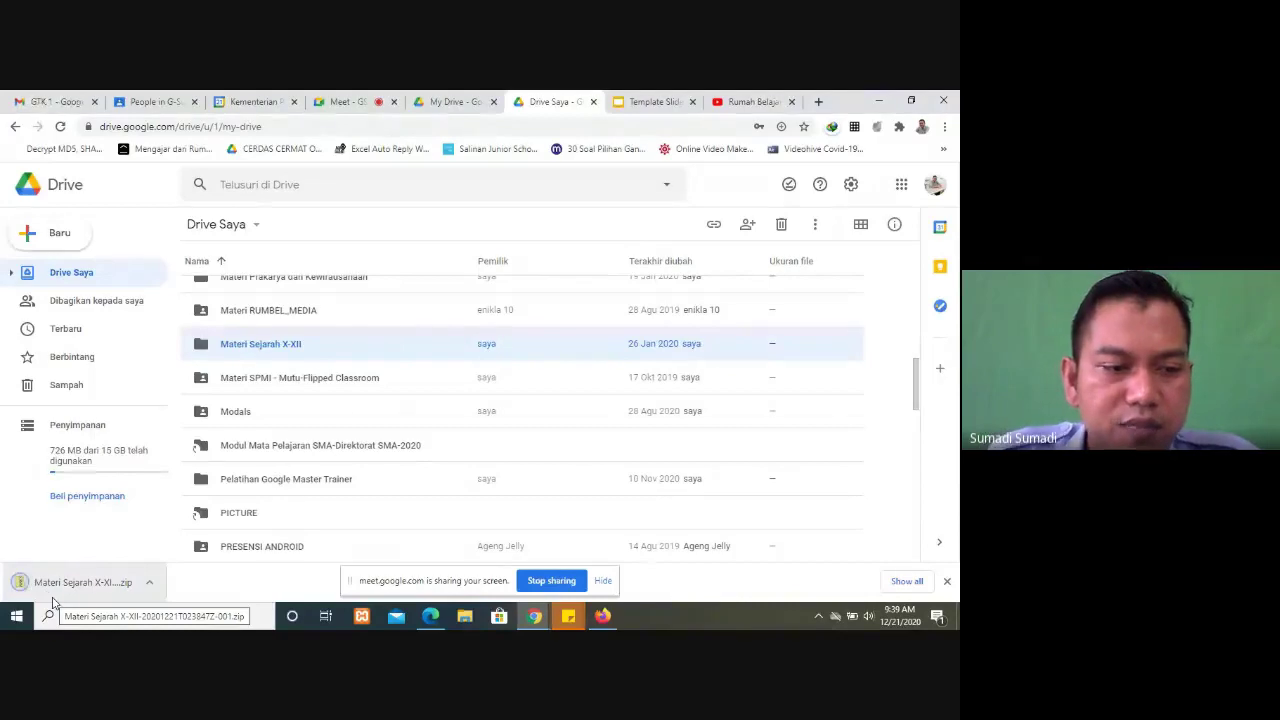
pyautogui.click(149, 582)
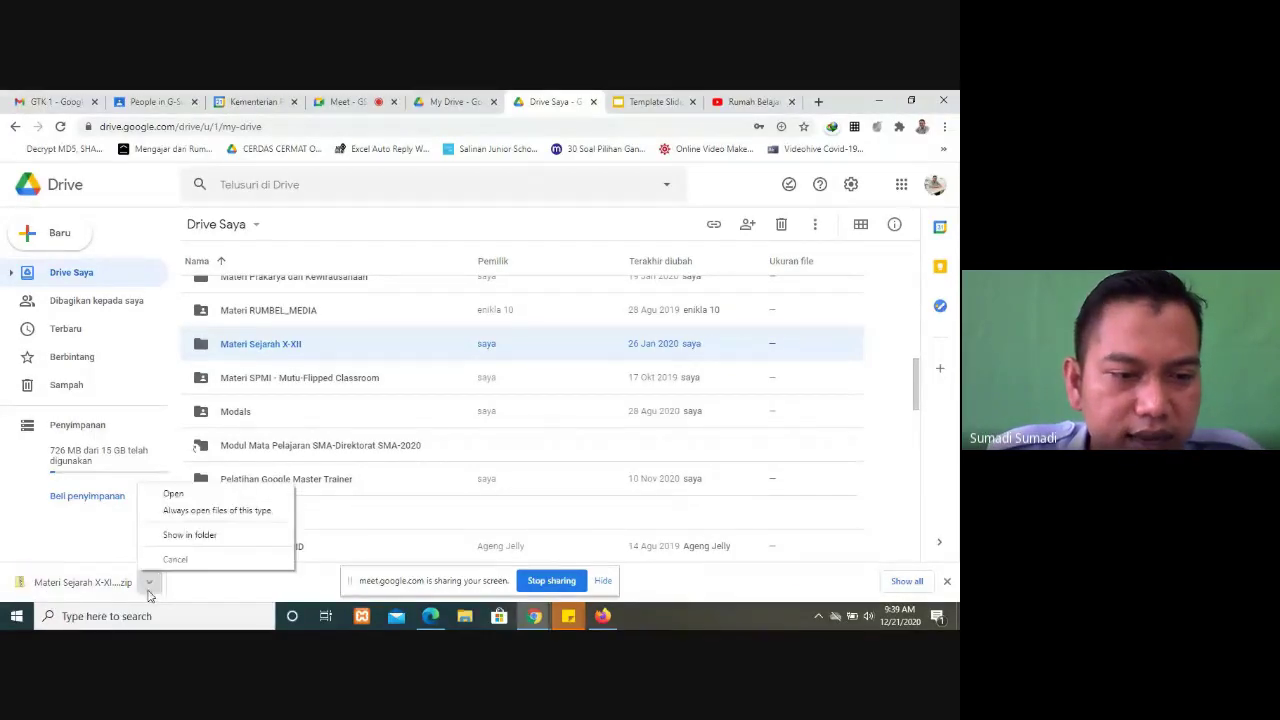
# Step: Extract the Materi Sejarah X-XII zip in Downloads using 7-Zip's Extract Here
pyautogui.click(196, 541)
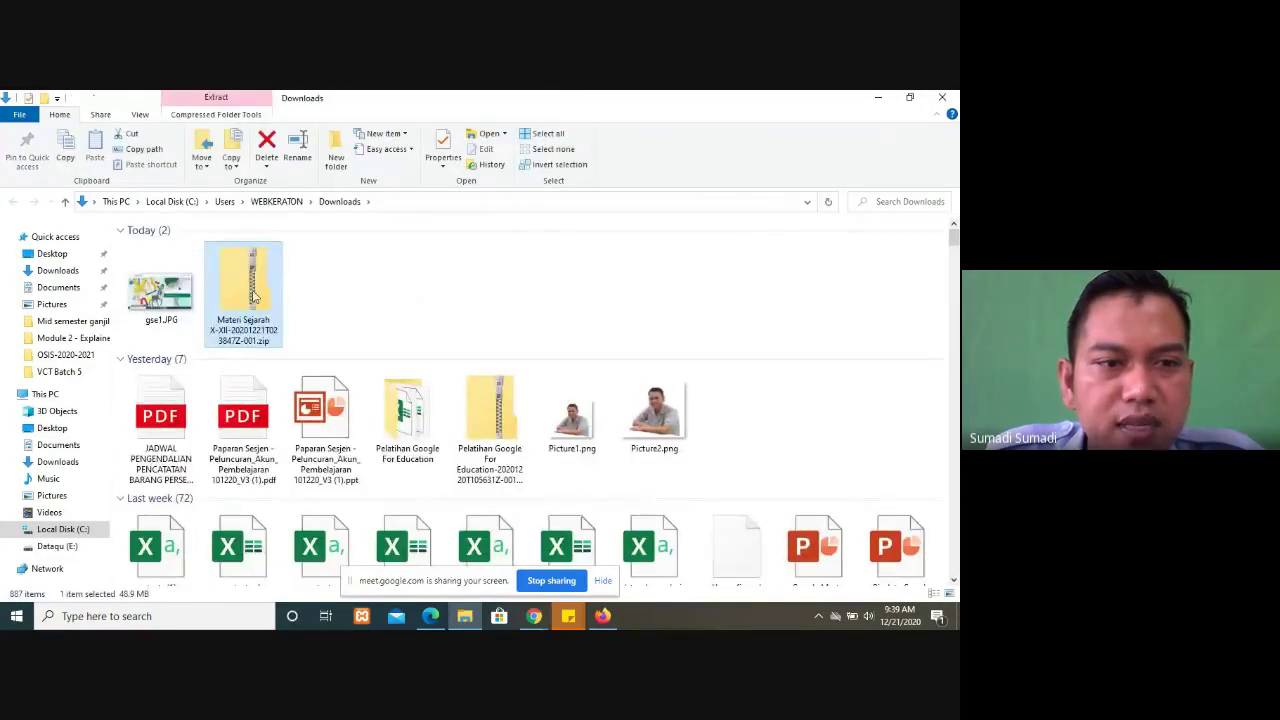
pyautogui.rightClick(253, 296)
pyautogui.moveTo(290, 333)
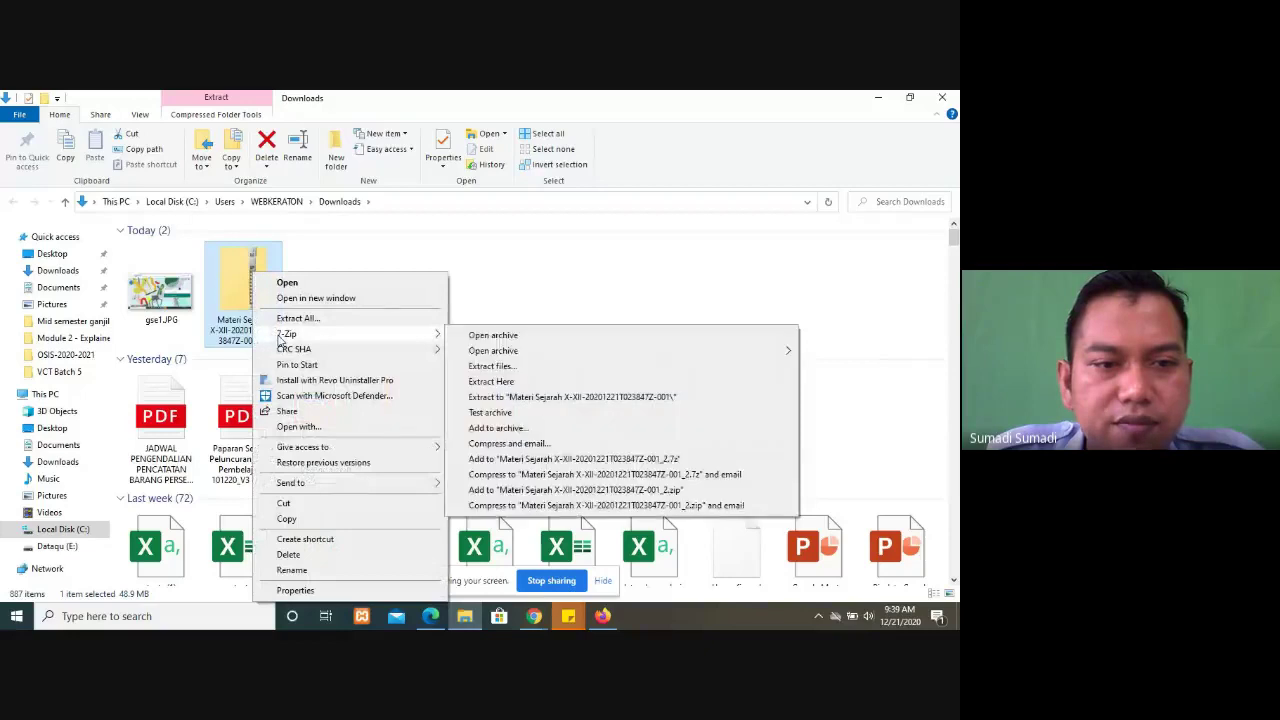
pyautogui.click(493, 381)
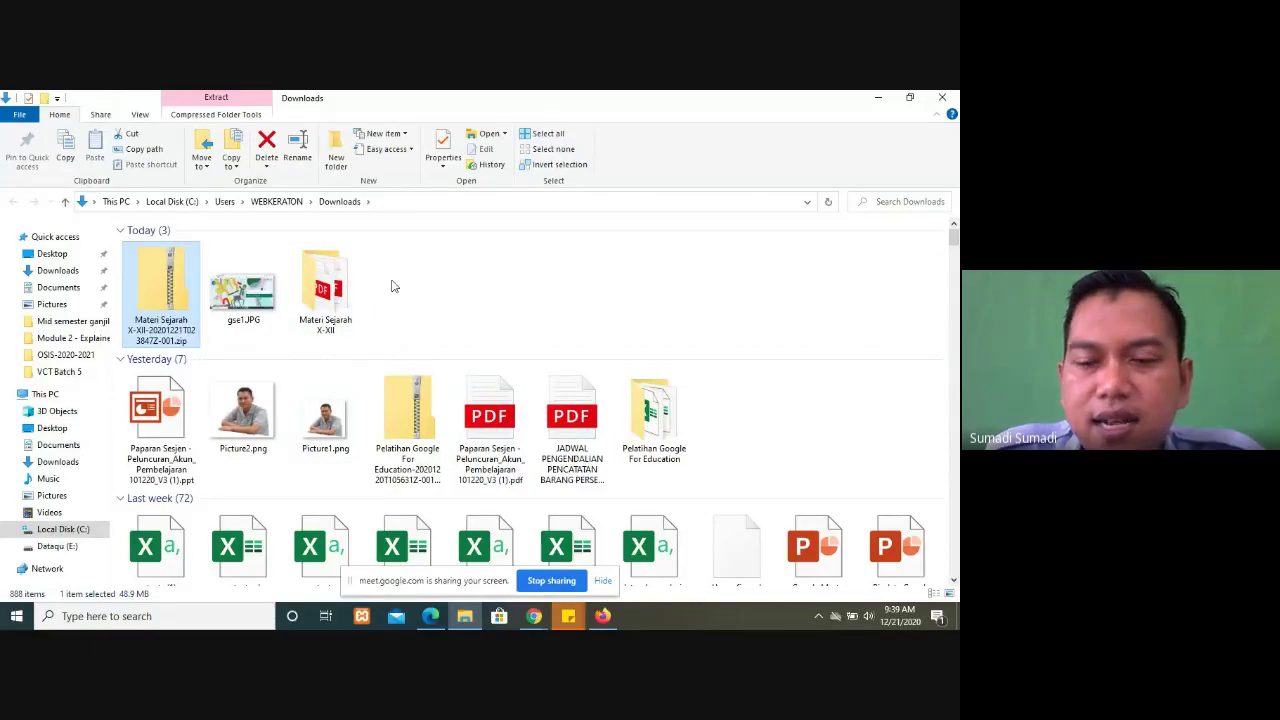
# Step: Bring the Chrome window back and switch to the My Drive tab
pyautogui.click(534, 616)
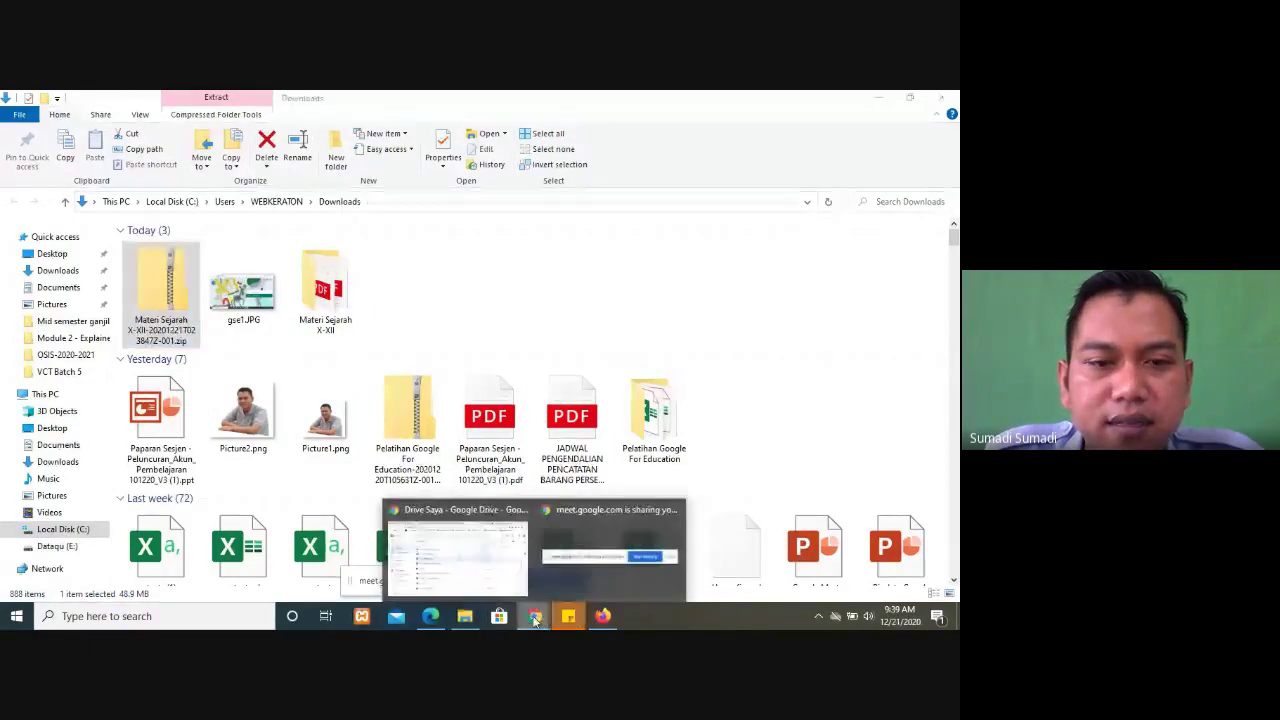
pyautogui.click(505, 564)
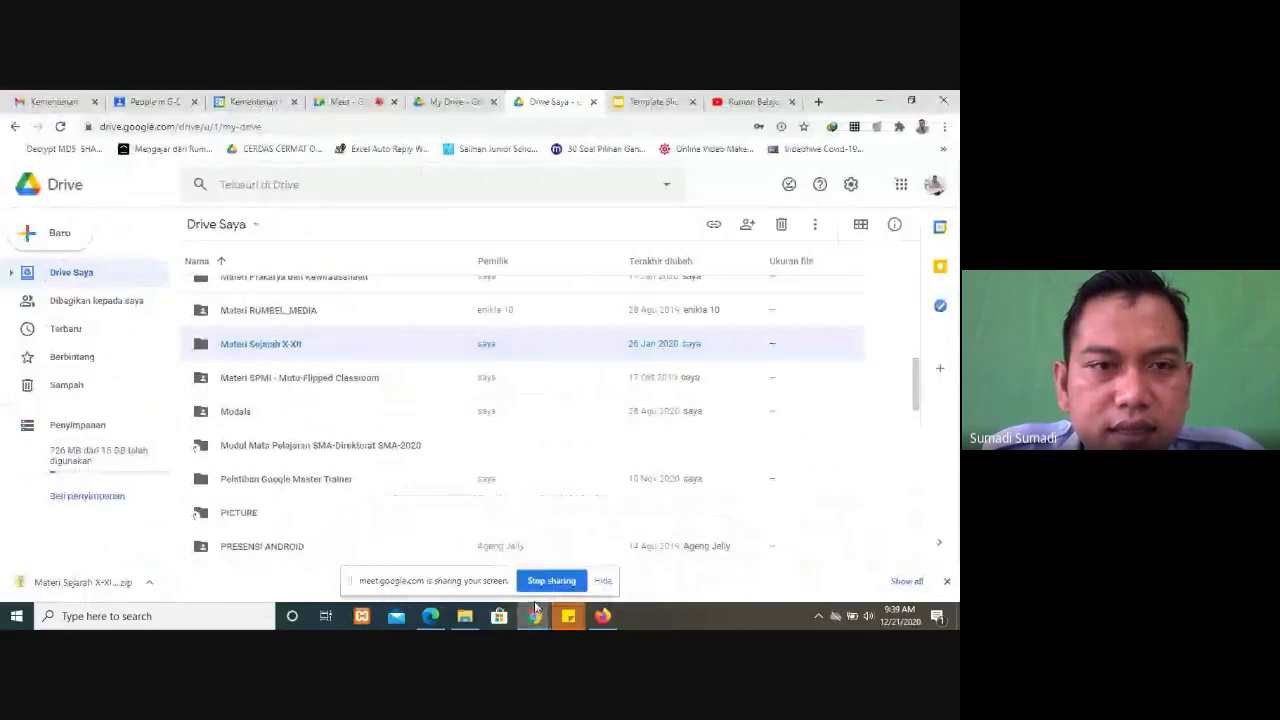
pyautogui.click(443, 102)
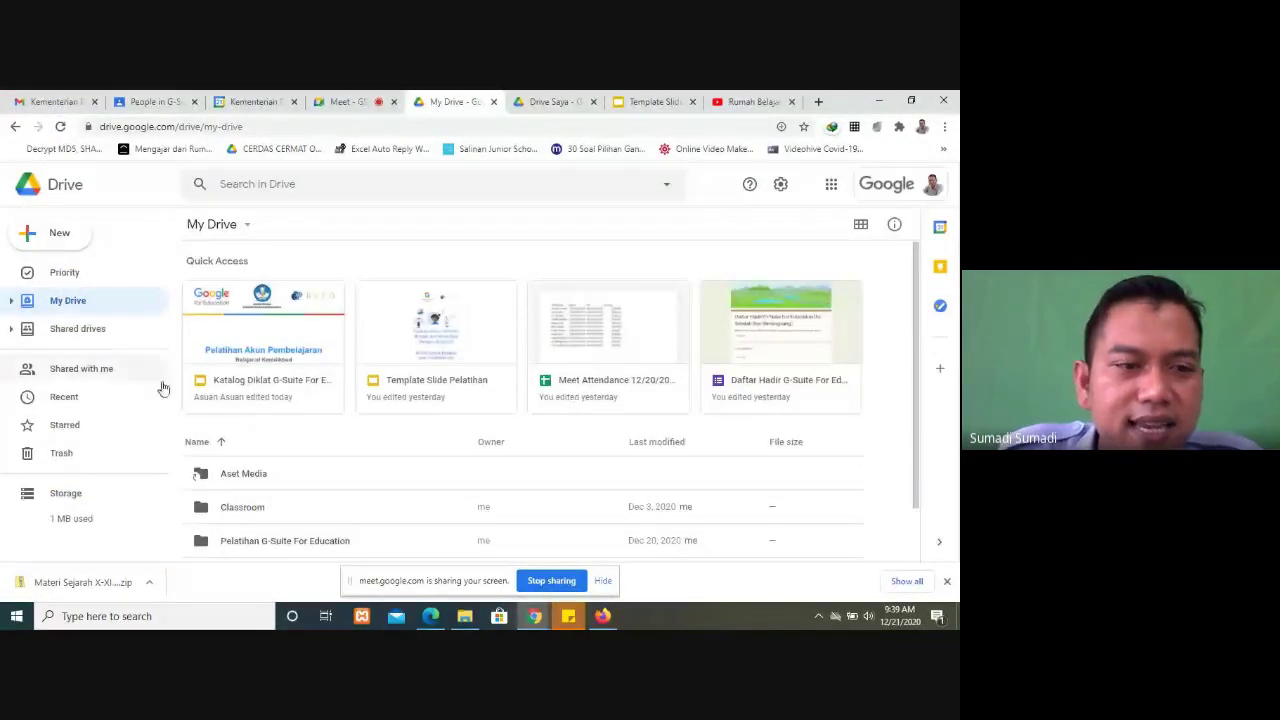
pyautogui.scroll(-1, 324, 465)
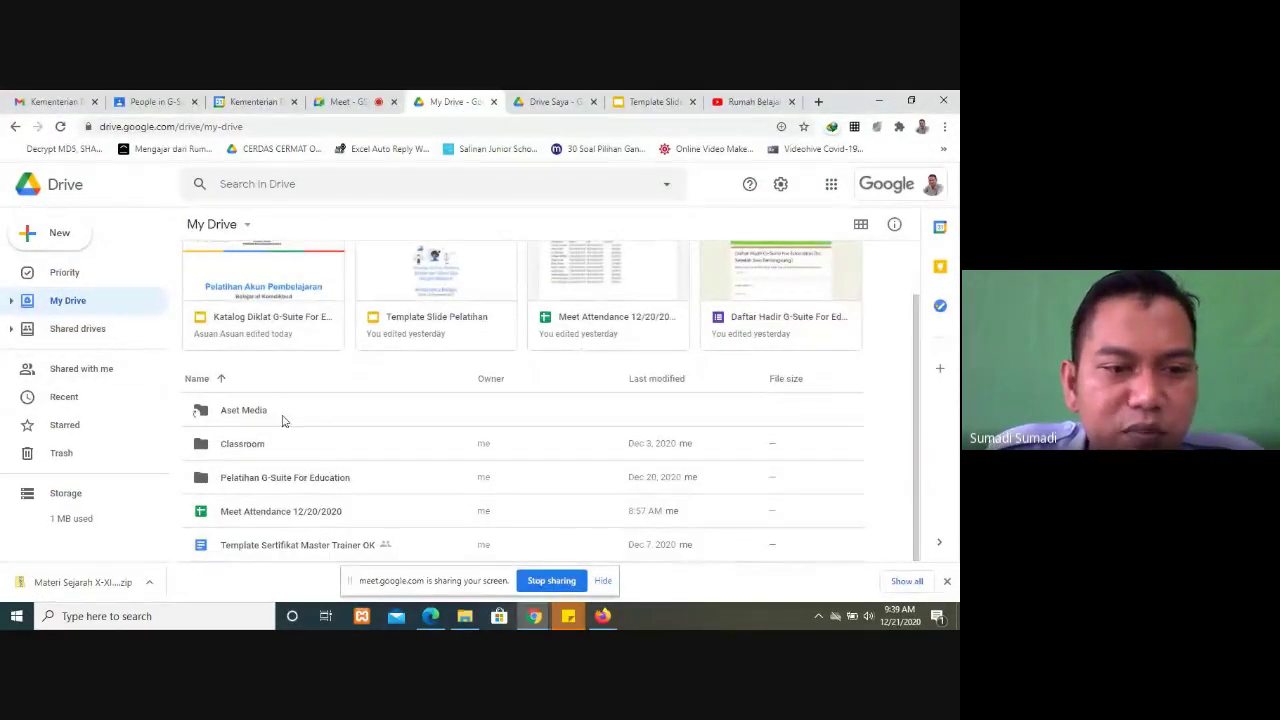
# Step: Upload the Materi Sejarah X-XII folder with its 3 files to My Drive via Folder upload
pyautogui.click(47, 248)
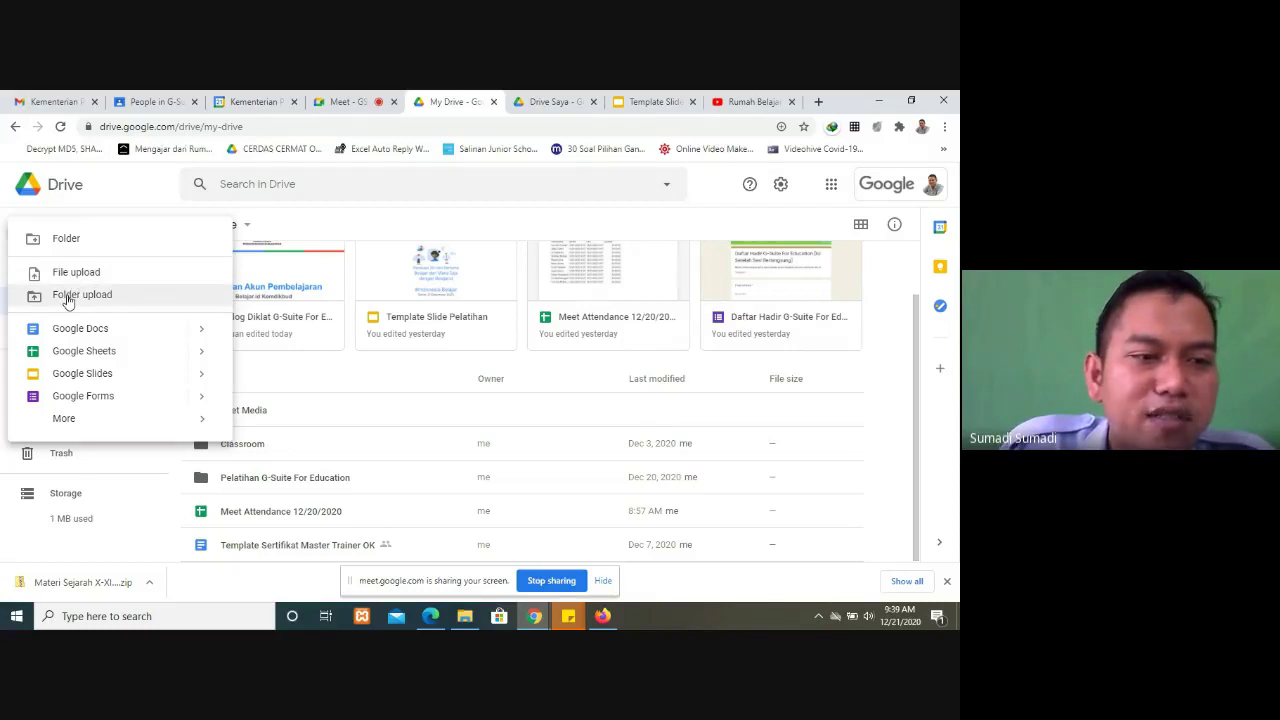
pyautogui.click(68, 302)
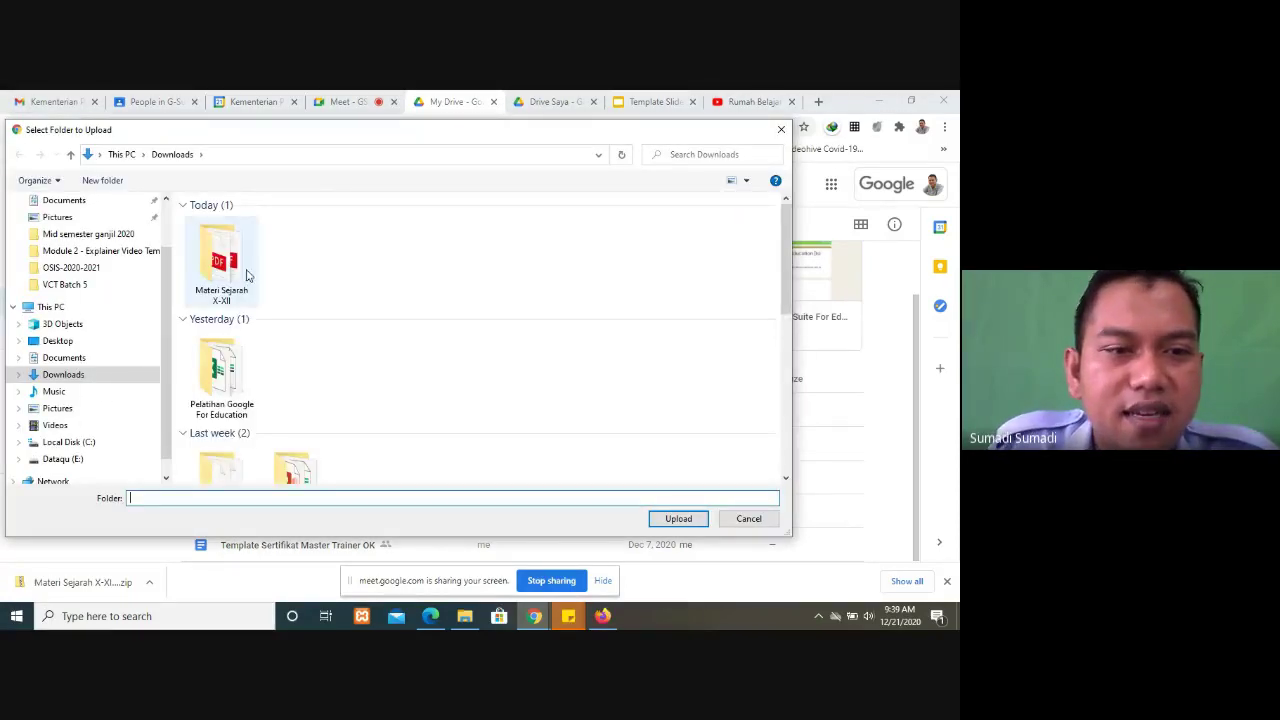
pyautogui.click(247, 275)
pyautogui.click(684, 519)
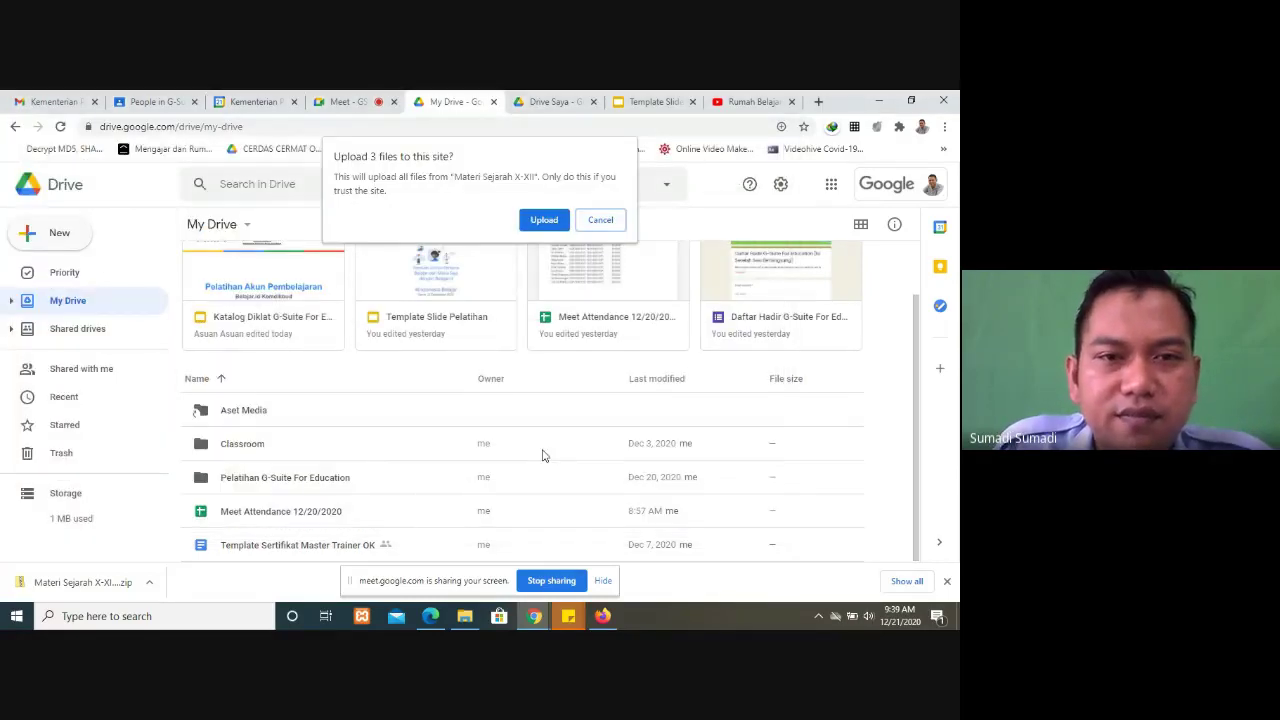
pyautogui.click(544, 220)
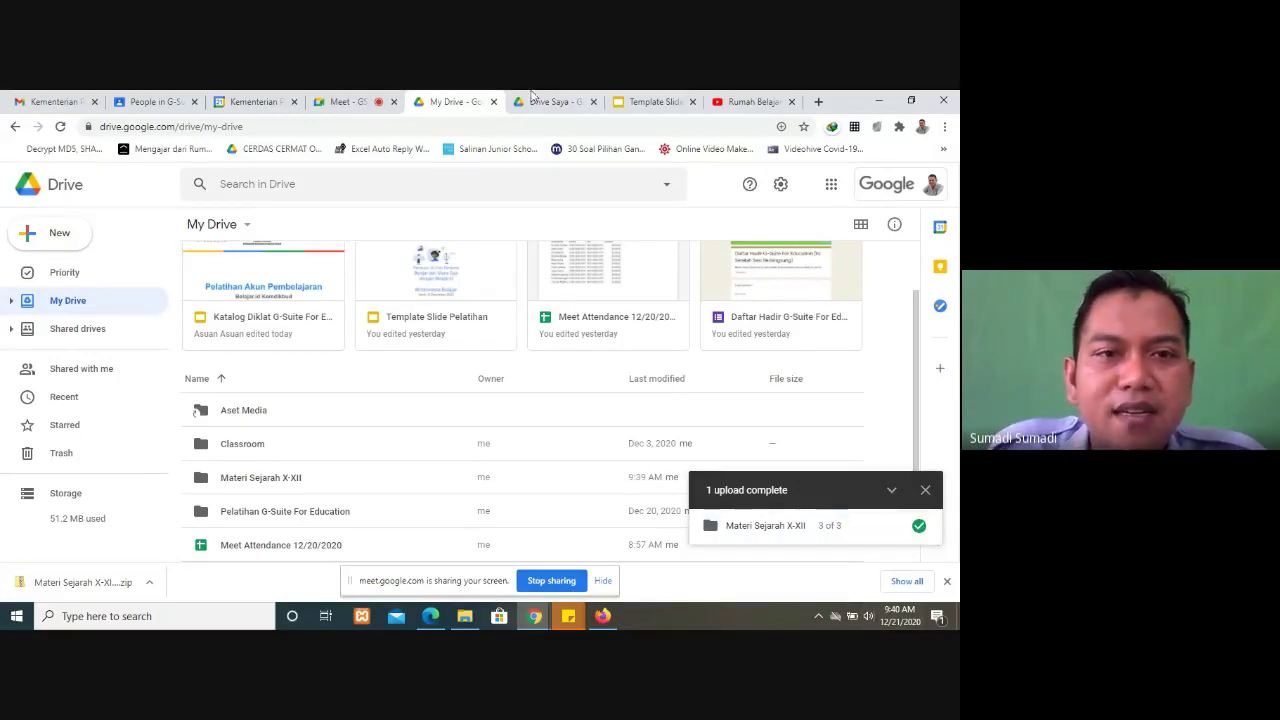
# Step: Switch back to the Meet call, where participants are replying 'mudah' in the chat
pyautogui.click(350, 101)
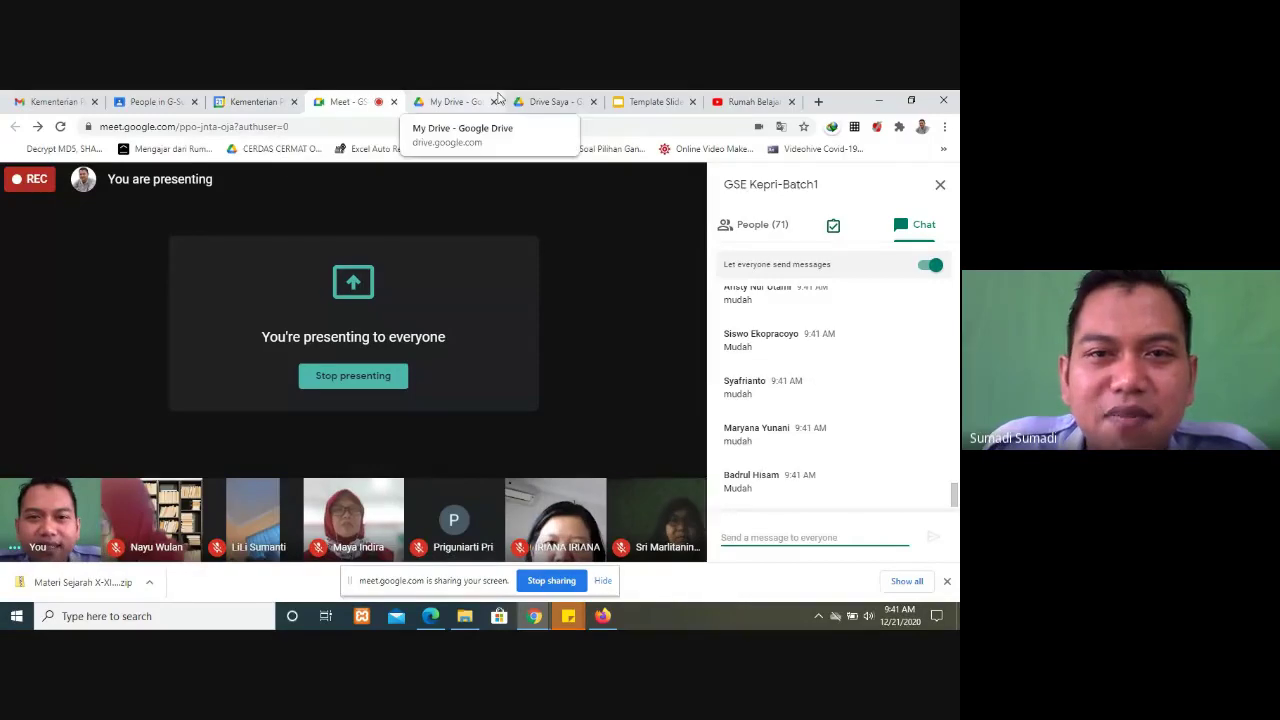
# Step: From the Drive tab, enter 'takeout' in Chrome's address bar
pyautogui.click(553, 101)
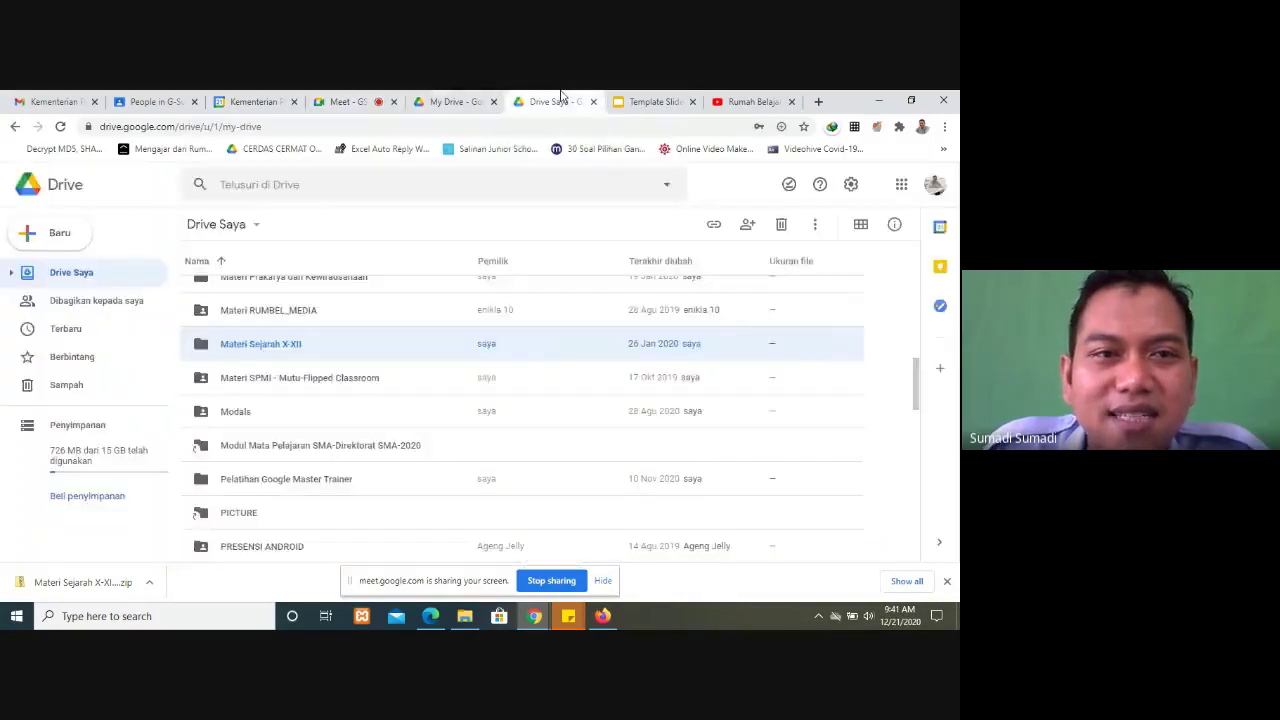
pyautogui.click(301, 128)
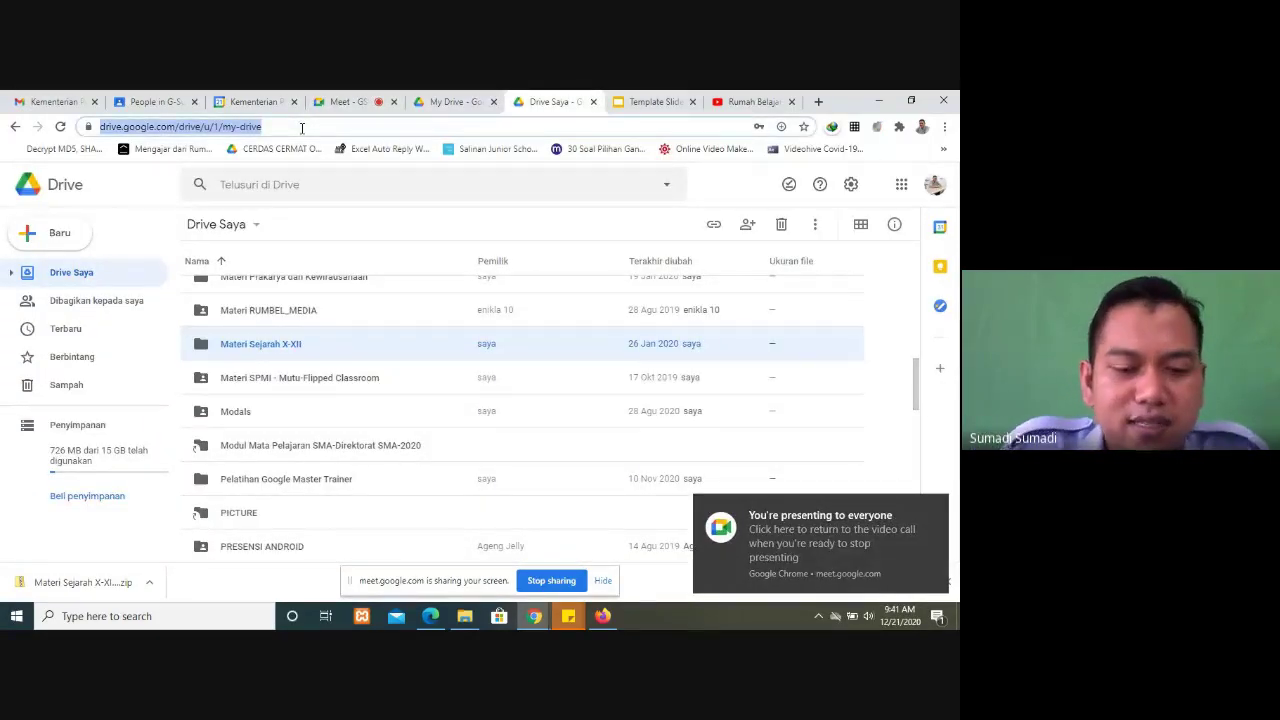
pyautogui.write('TA')
pyautogui.press('BackSpace')
pyautogui.press('BackSpace')
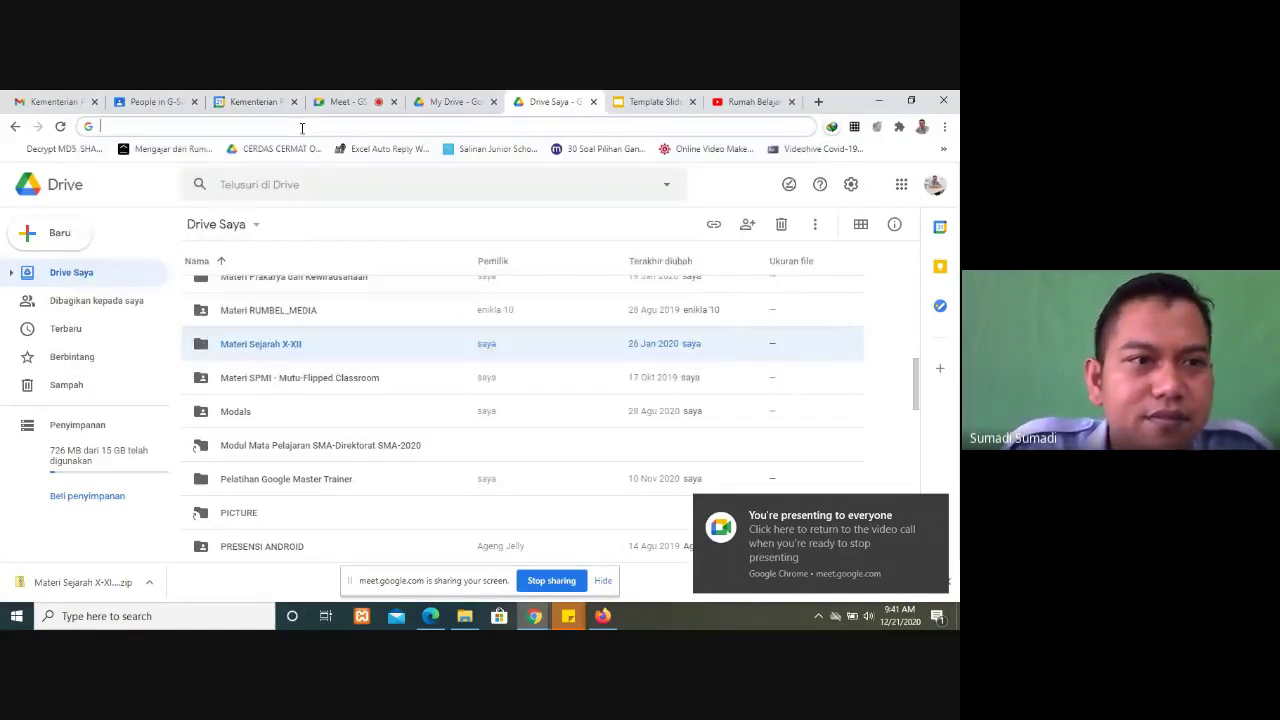
pyautogui.write('ta')
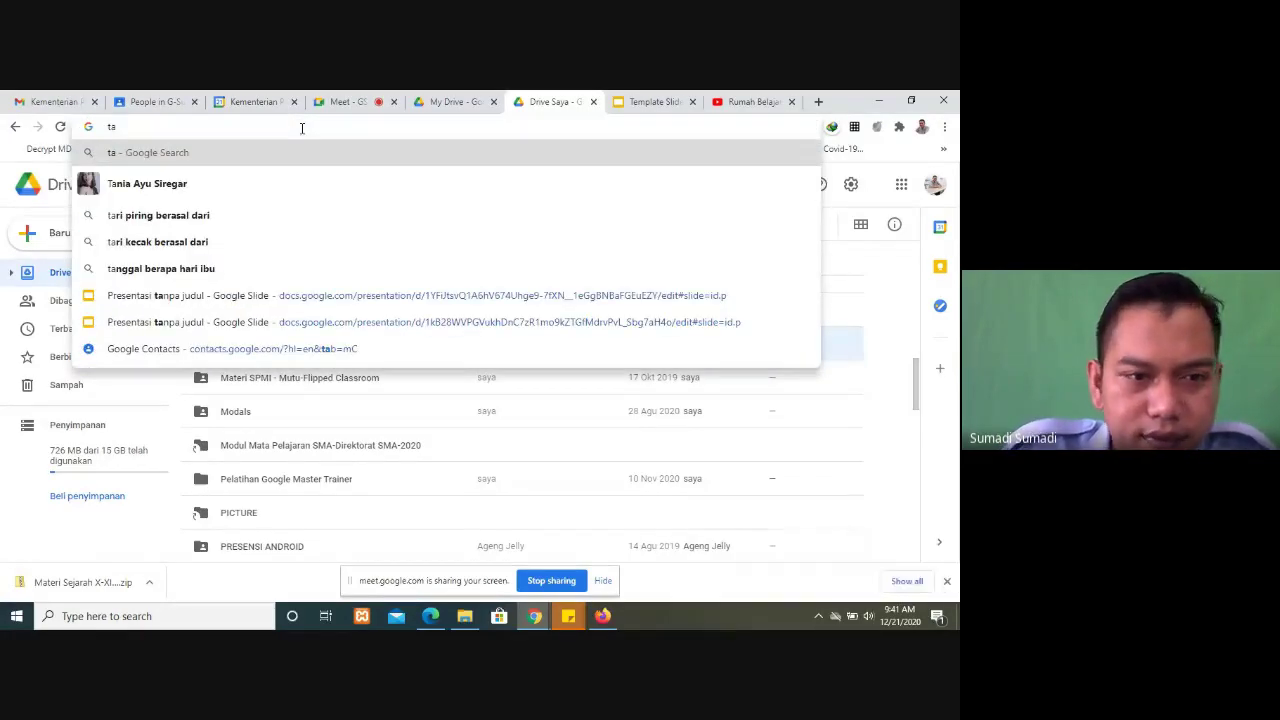
pyautogui.write('ke')
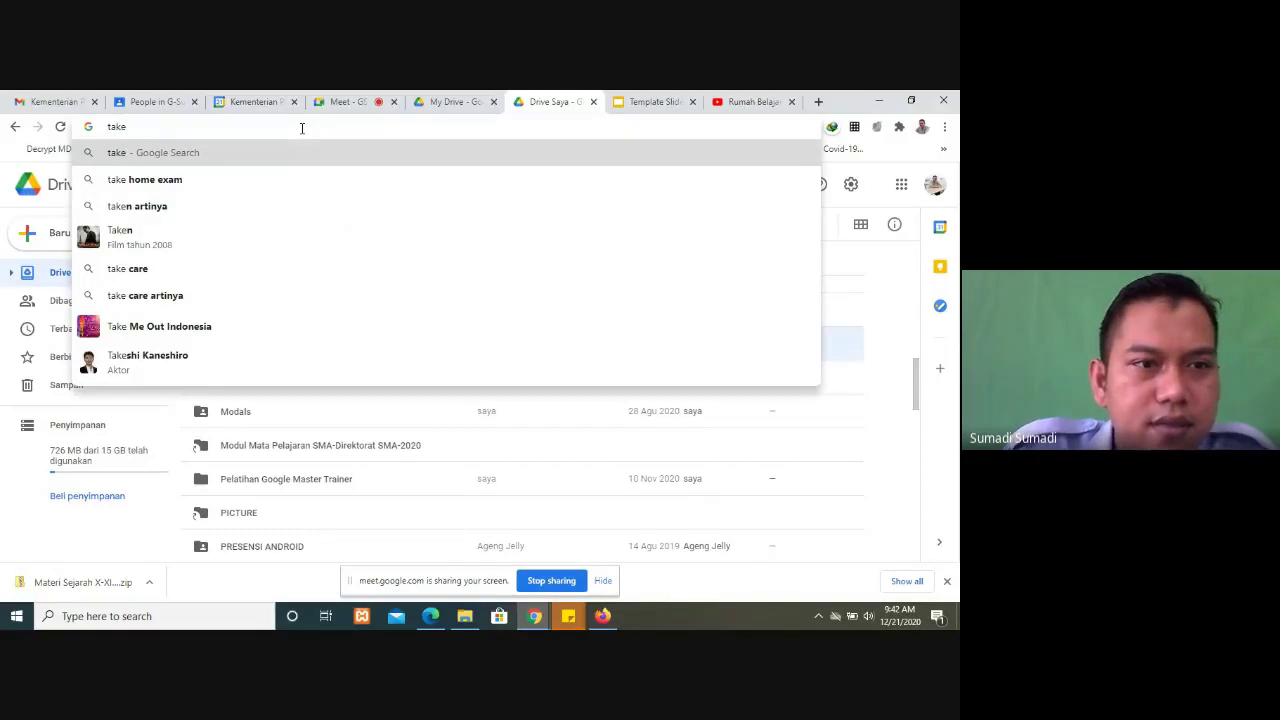
pyautogui.write('out')
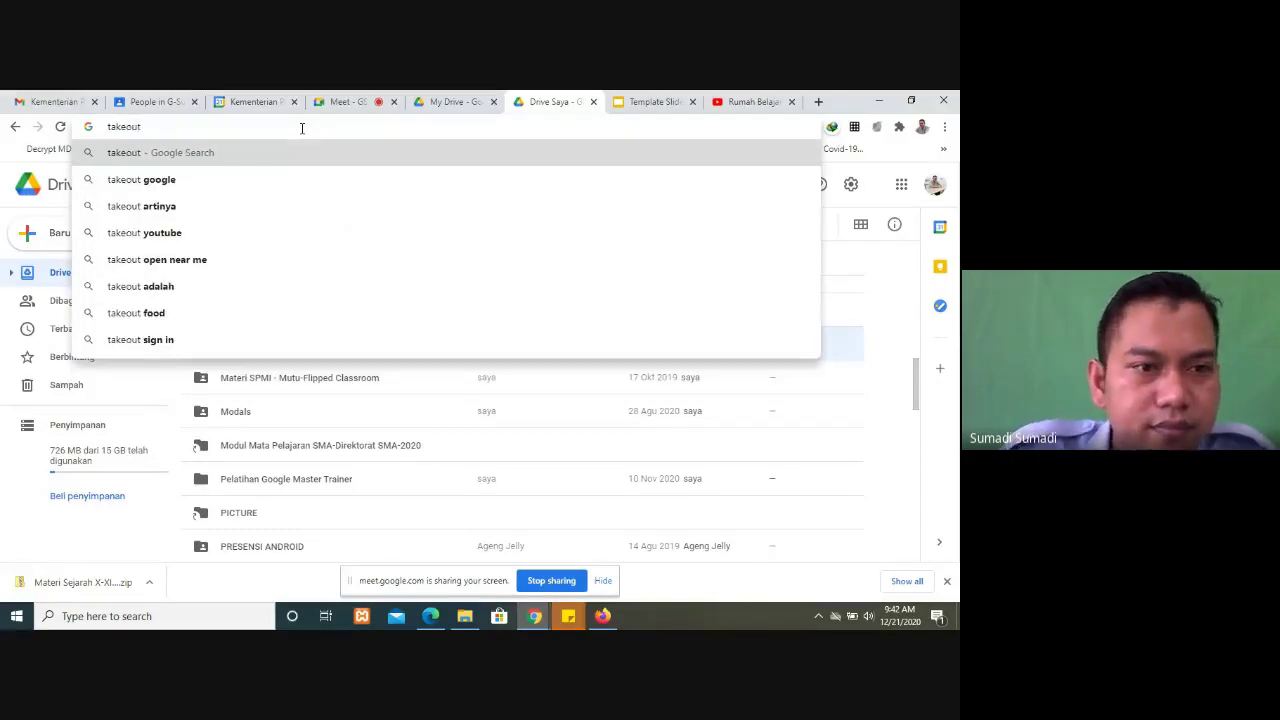
# Step: Open Google Takeout from the 'takeout google' results, briefly checking the Meet chat
pyautogui.click(221, 180)
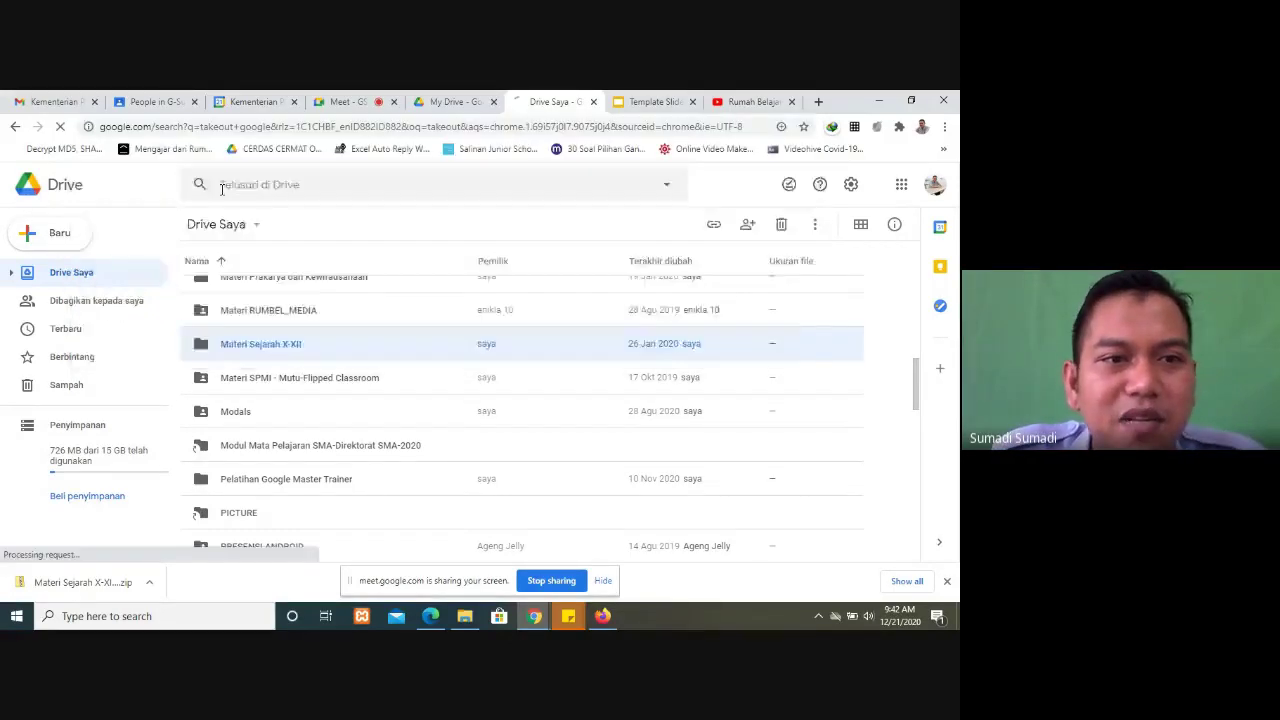
pyautogui.click(172, 321)
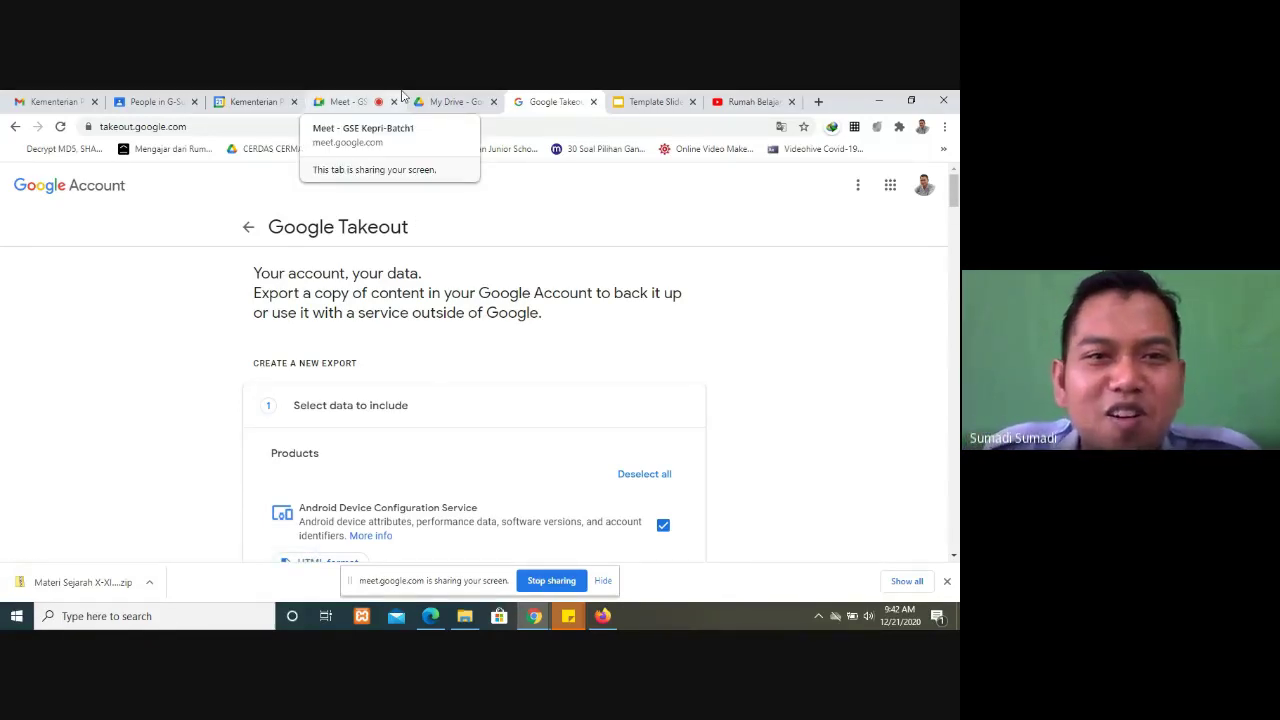
pyautogui.click(350, 100)
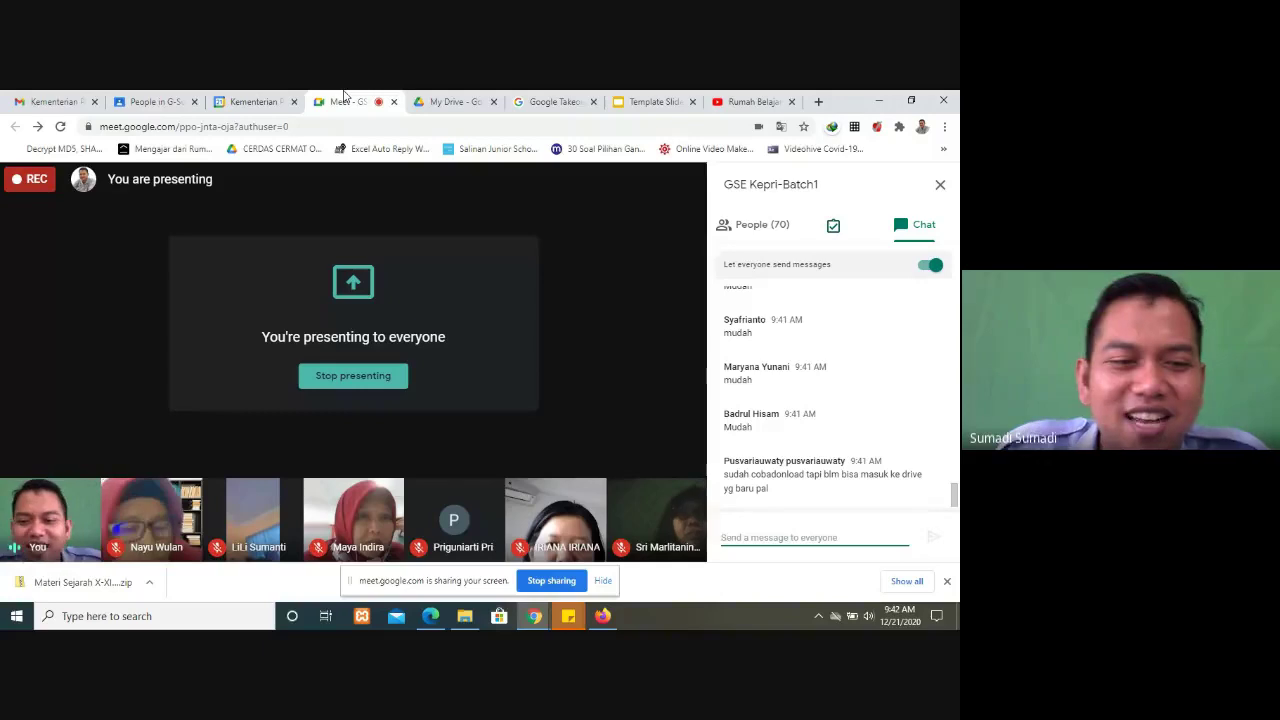
pyautogui.click(545, 100)
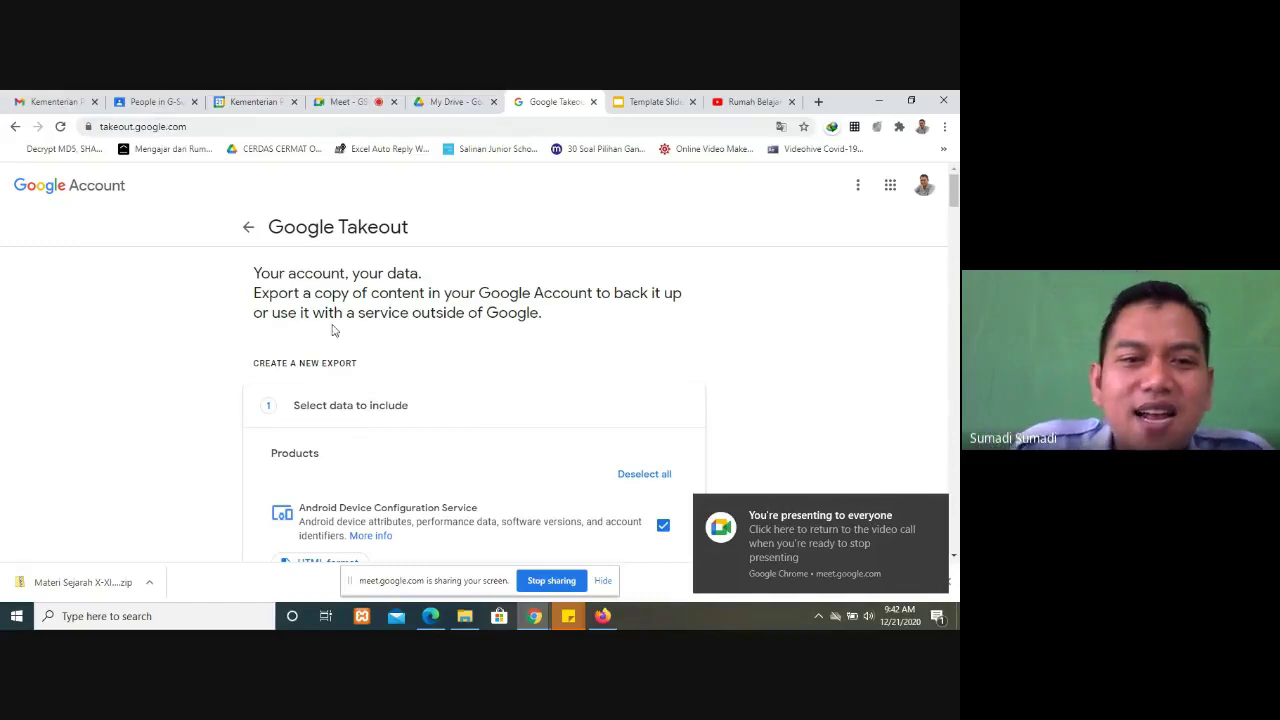
# Step: Scroll down Takeout's fully checked product list until the Drive entry is reached
pyautogui.scroll(-2, 190, 385)
pyautogui.scroll(1, 190, 385)
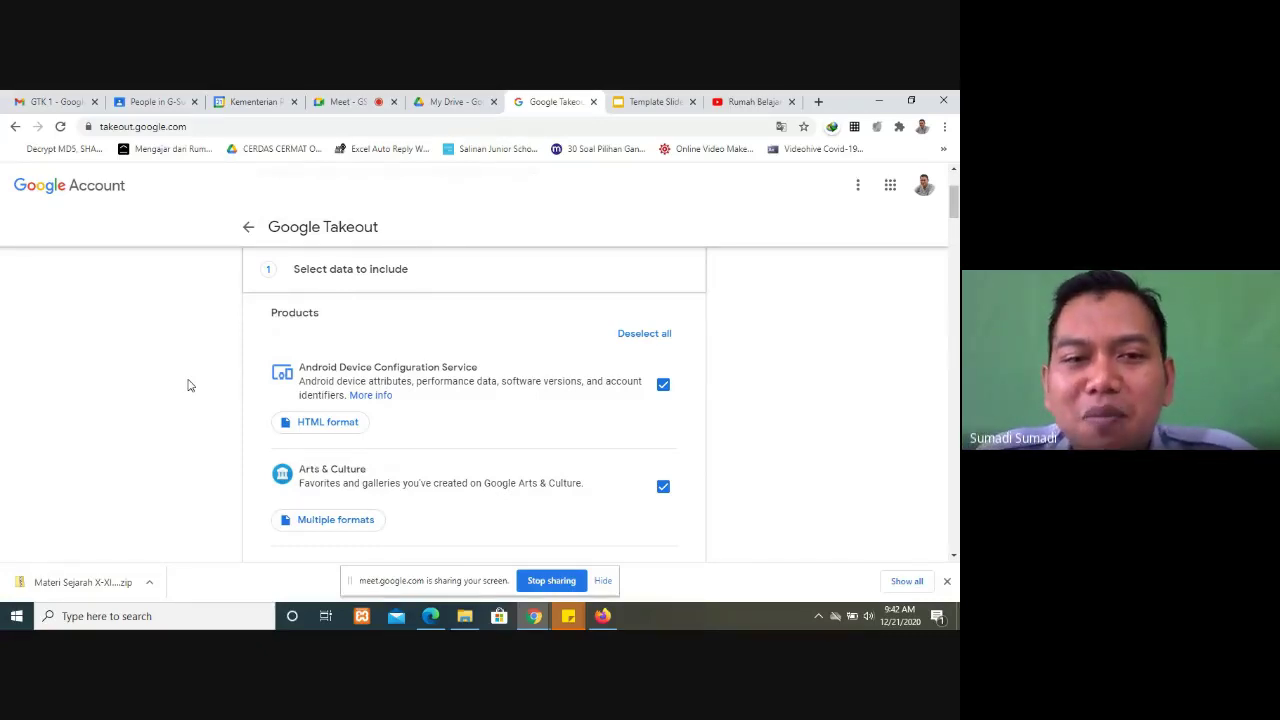
pyautogui.scroll(-3, 337, 463)
pyautogui.scroll(-4, 587, 466)
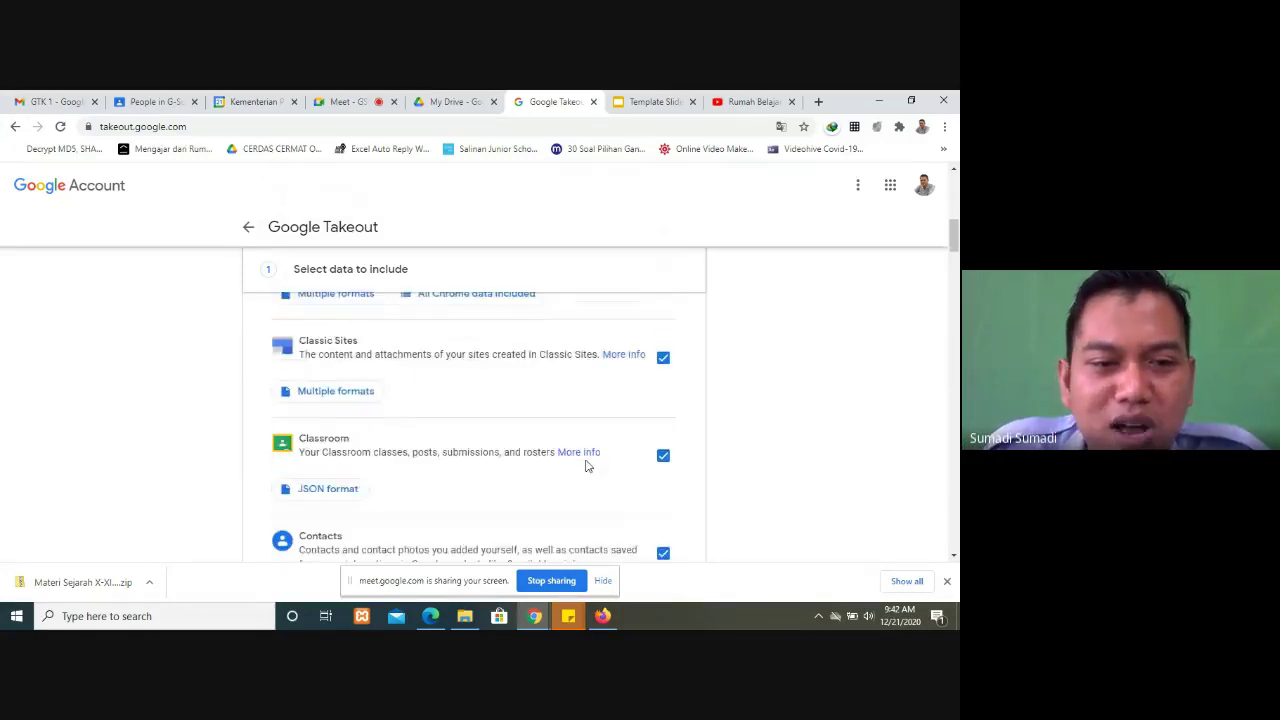
pyautogui.scroll(-5, 587, 466)
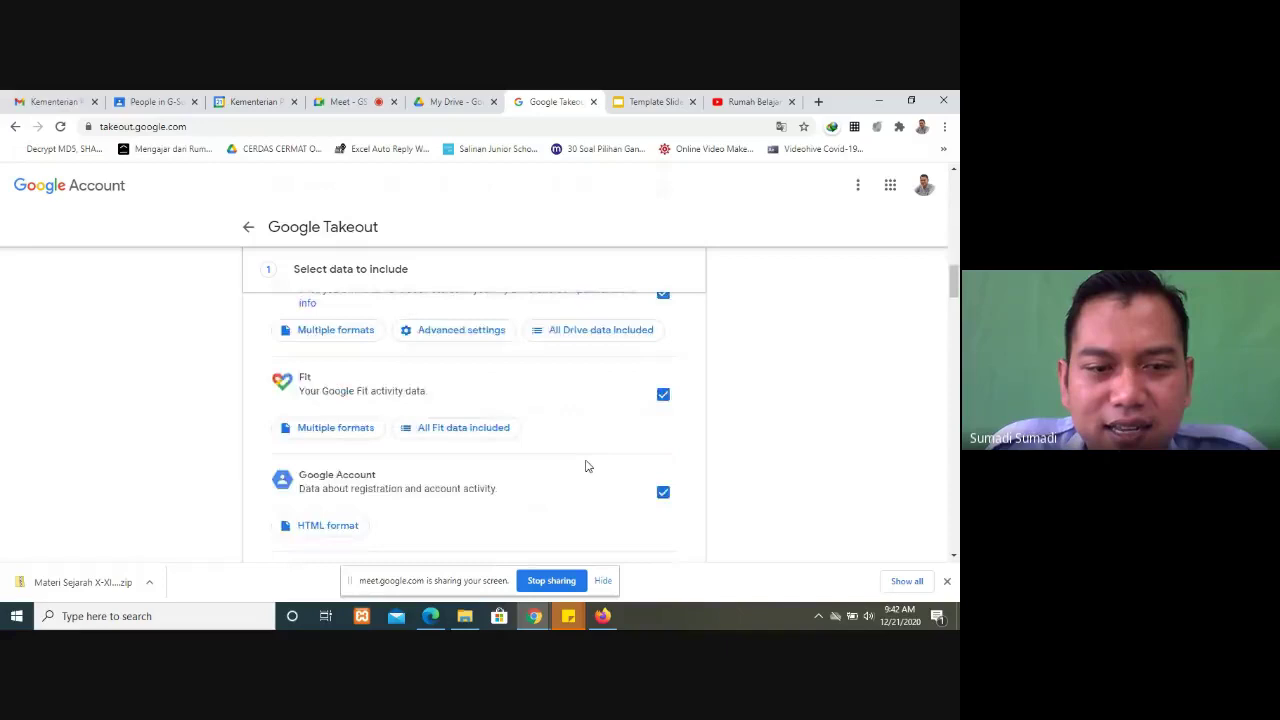
pyautogui.scroll(-2, 587, 466)
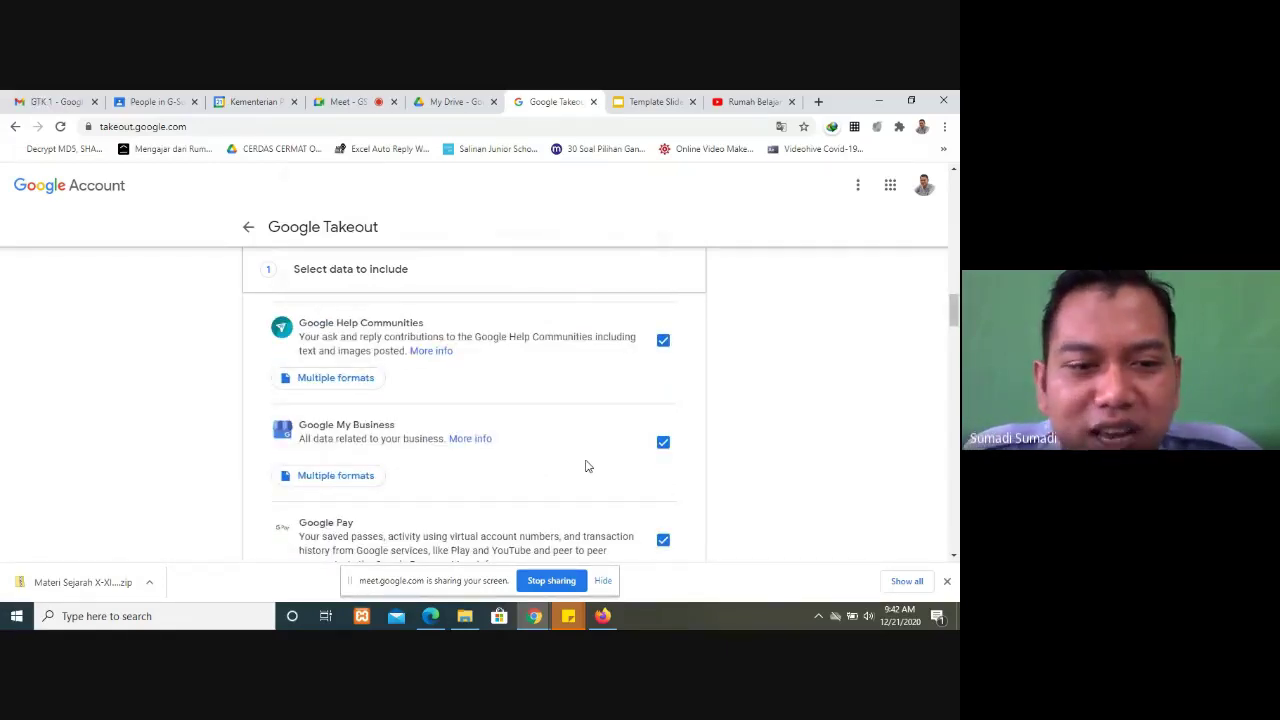
pyautogui.scroll(-5, 587, 466)
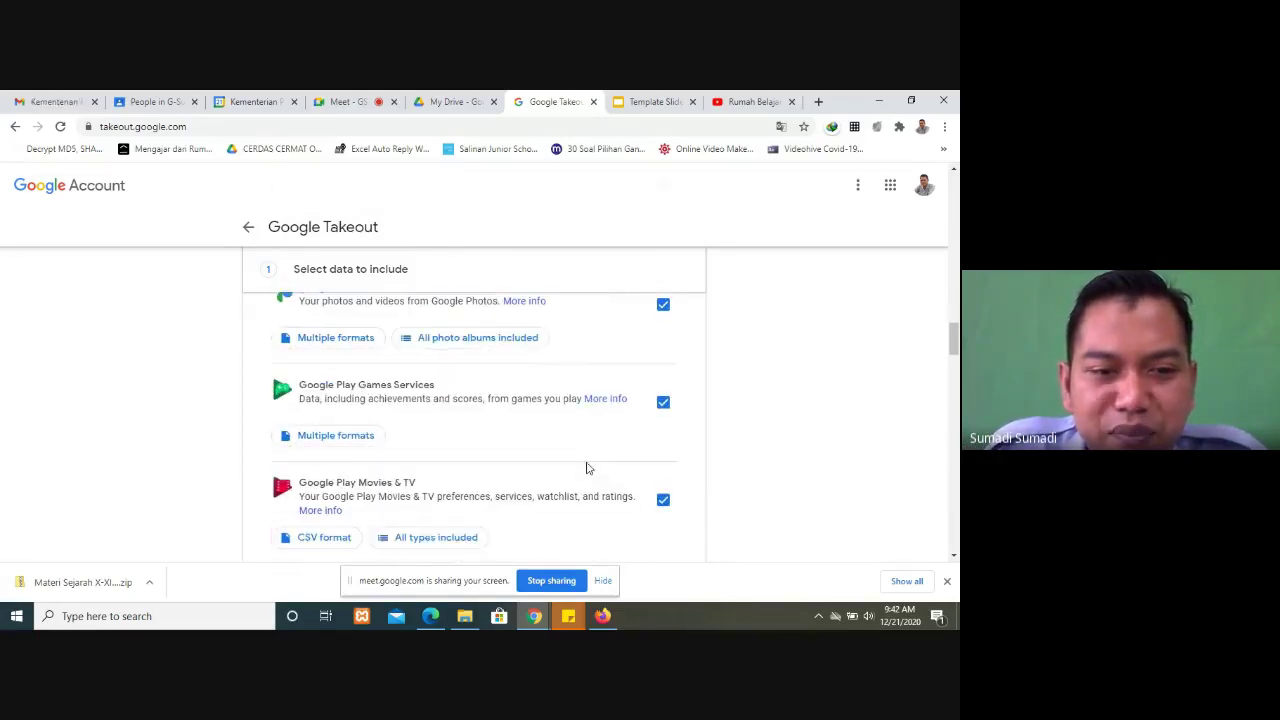
pyautogui.scroll(-5, 587, 468)
pyautogui.scroll(-5, 600, 477)
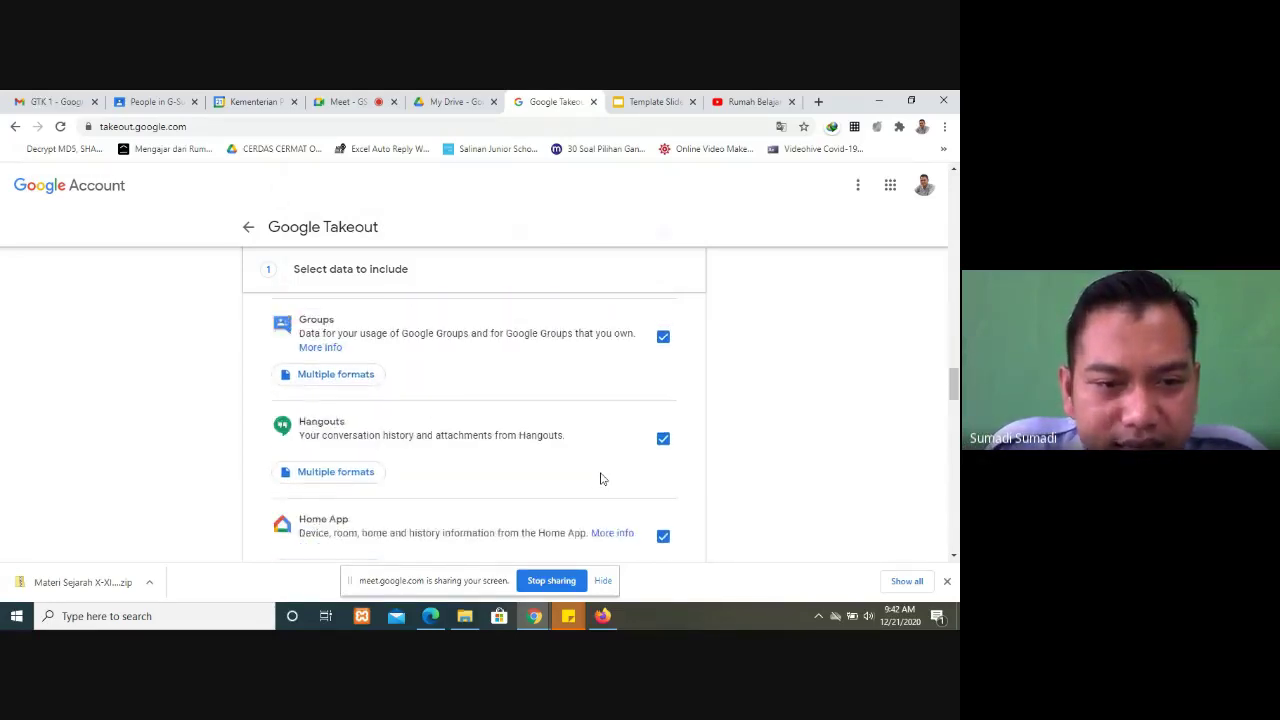
pyautogui.moveTo(953, 401); pyautogui.dragTo(953, 465)
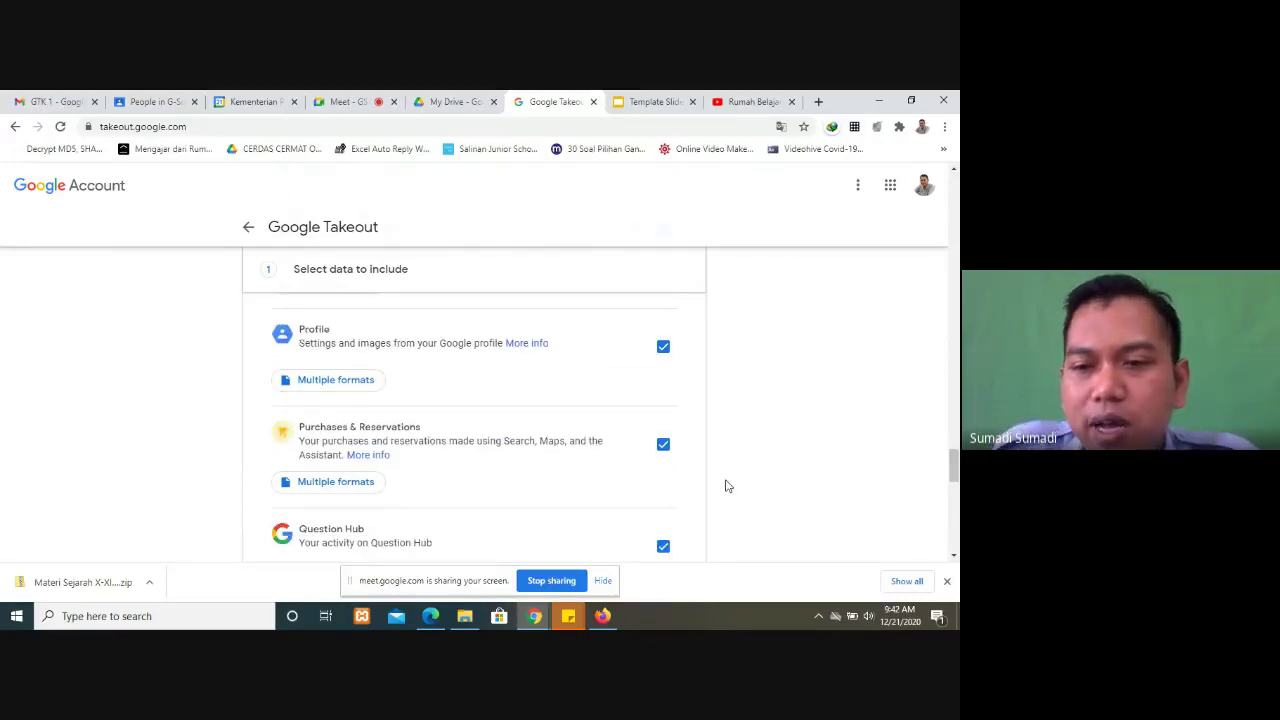
pyautogui.moveTo(955, 468); pyautogui.dragTo(950, 256)
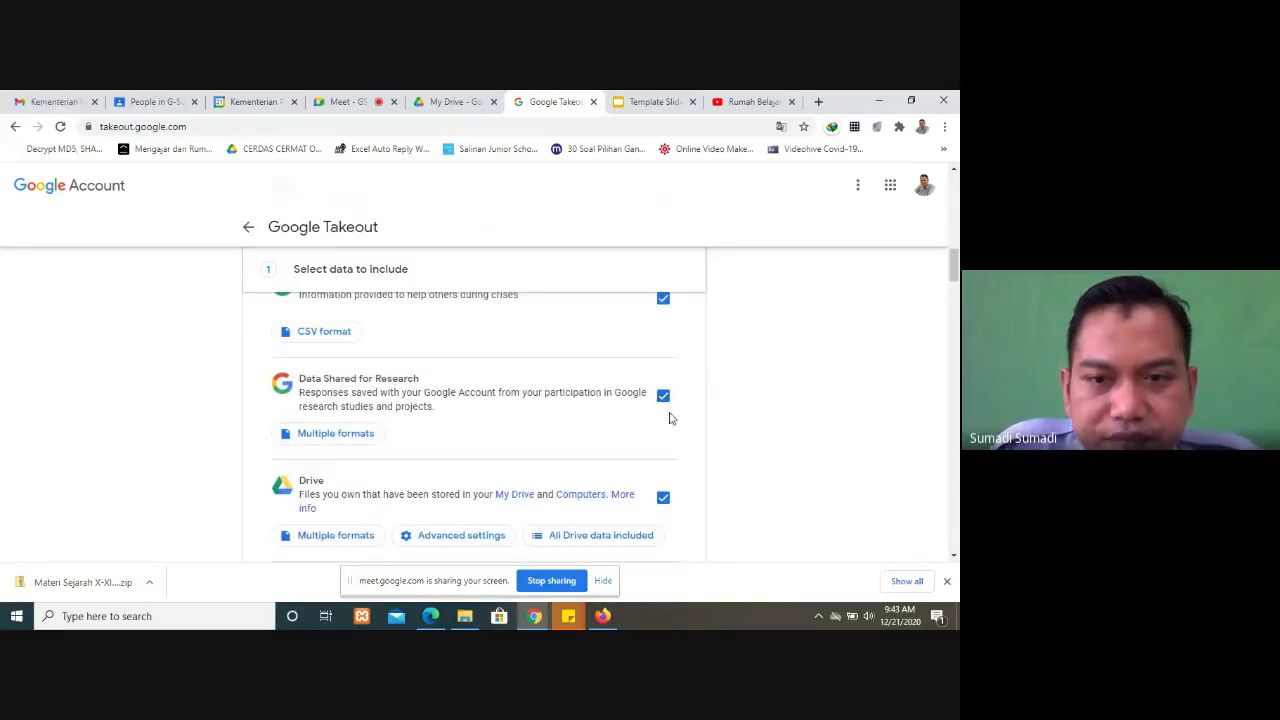
# Step: Exclude Data Shared for Research, Crisis User Reports, Fit and Google Account from the export
pyautogui.click(664, 396)
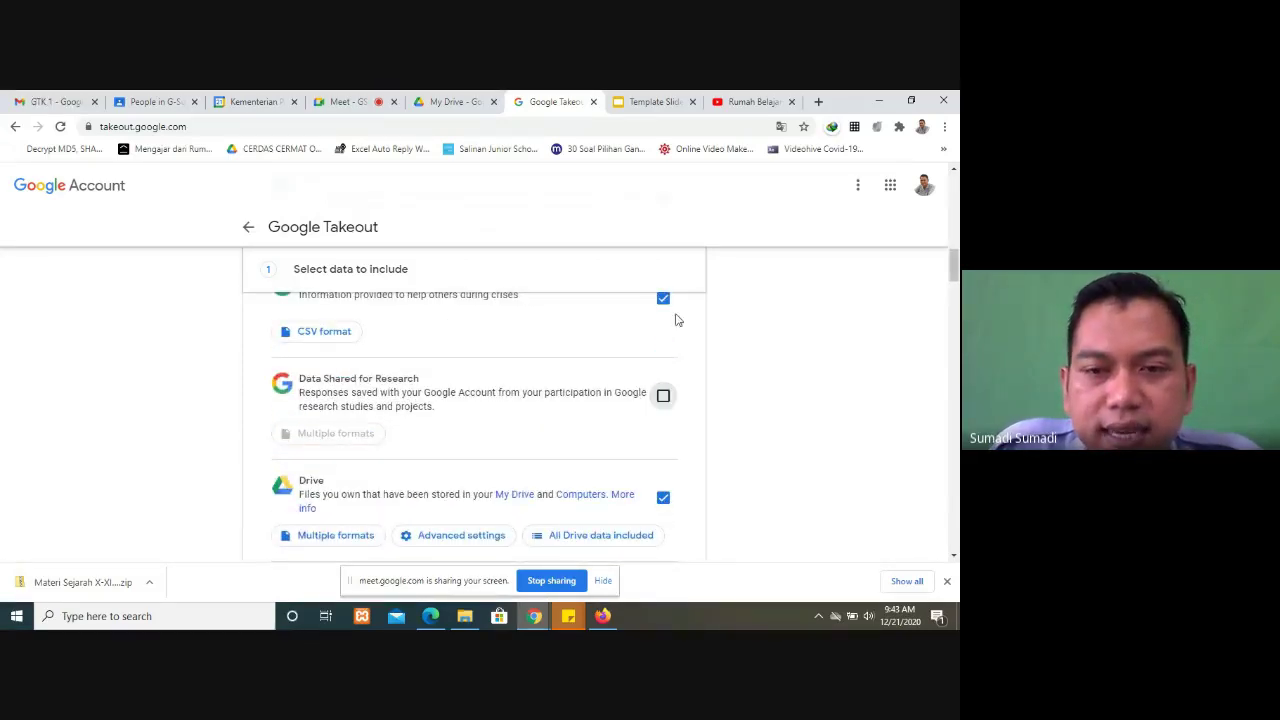
pyautogui.click(664, 300)
pyautogui.scroll(-2, 690, 418)
pyautogui.click(663, 388)
pyautogui.click(663, 486)
pyautogui.scroll(-3, 663, 486)
# Step: Also exclude Cloud Search, Help Communities, Google Pay and My Business, then scroll the list
pyautogui.click(663, 443)
pyautogui.click(663, 543)
pyautogui.scroll(-3, 668, 520)
pyautogui.click(663, 464)
pyautogui.click(664, 370)
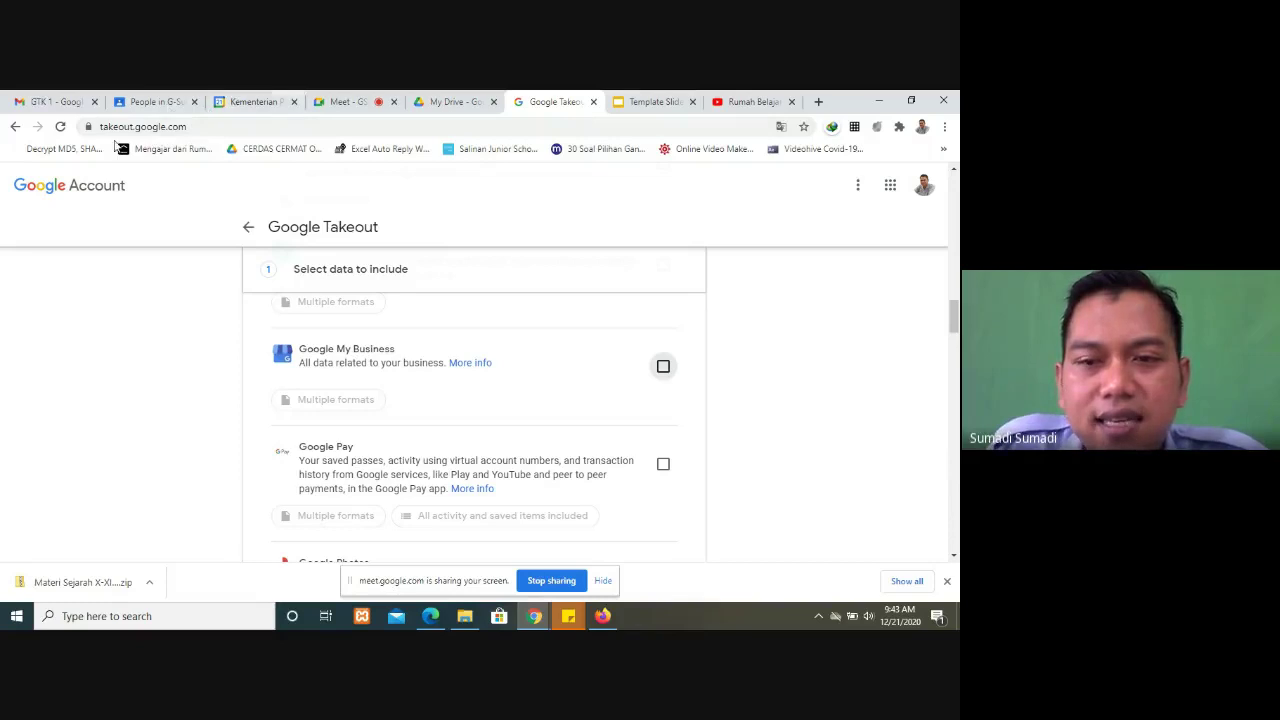
pyautogui.scroll(8, 590, 426)
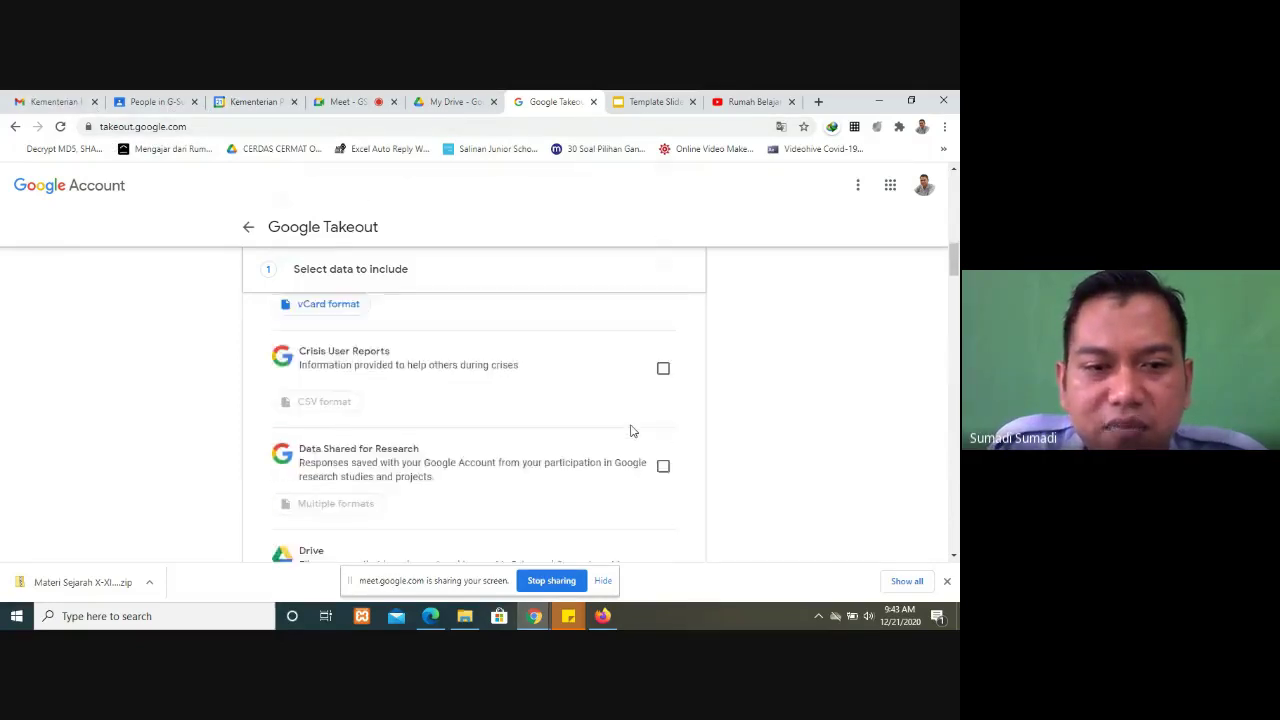
pyautogui.scroll(2, 630, 431)
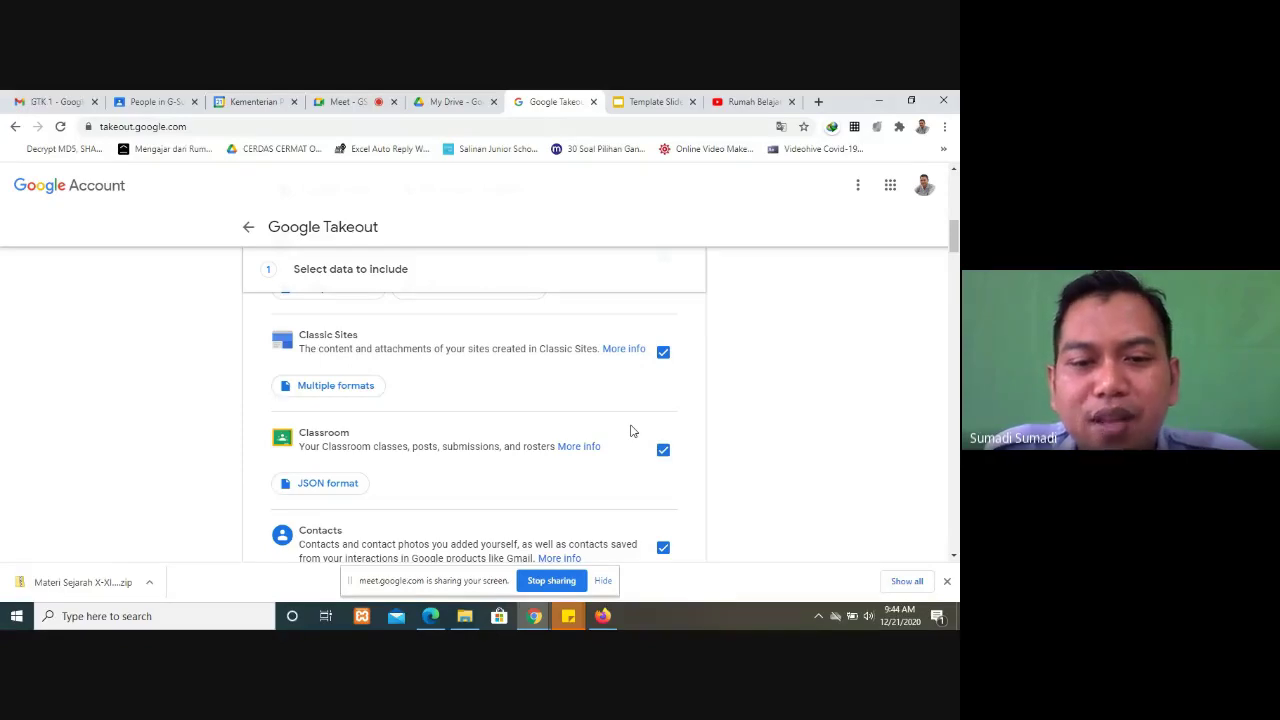
pyautogui.moveTo(953, 237); pyautogui.dragTo(955, 530)
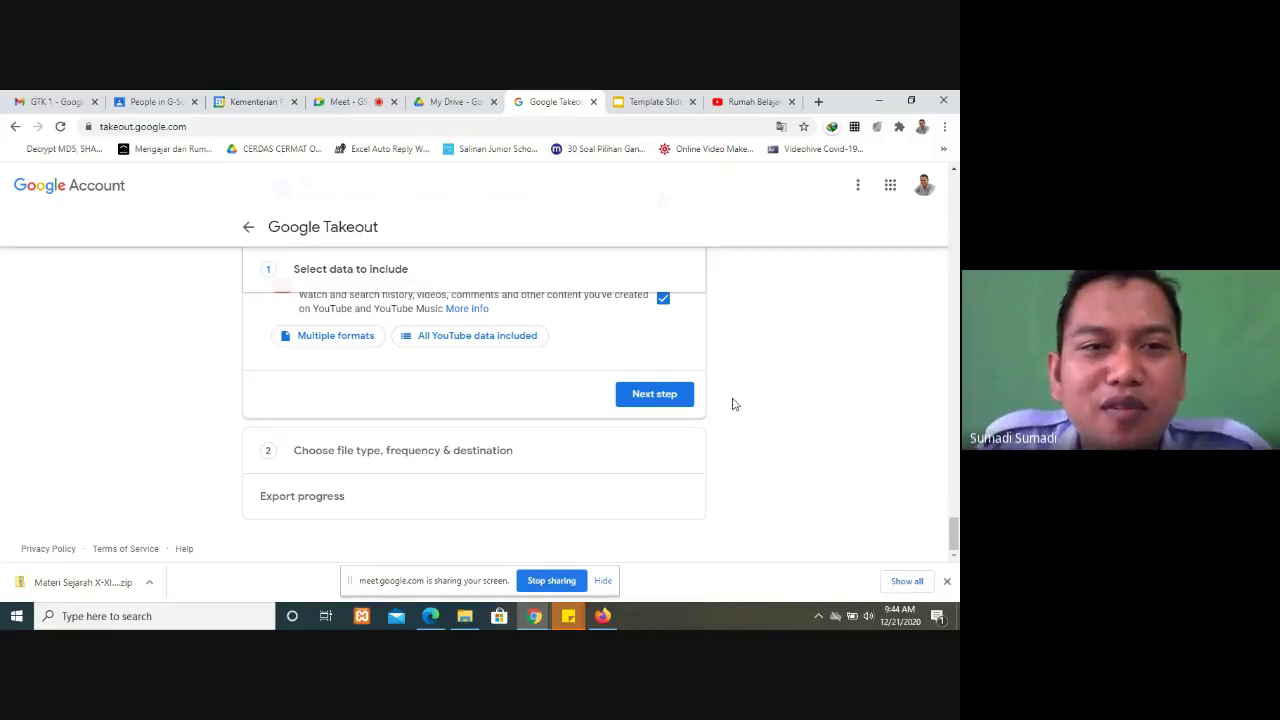
# Step: Switch to the Meet call, where participants are replying 'baru tahu' in the chat
pyautogui.click(365, 100)
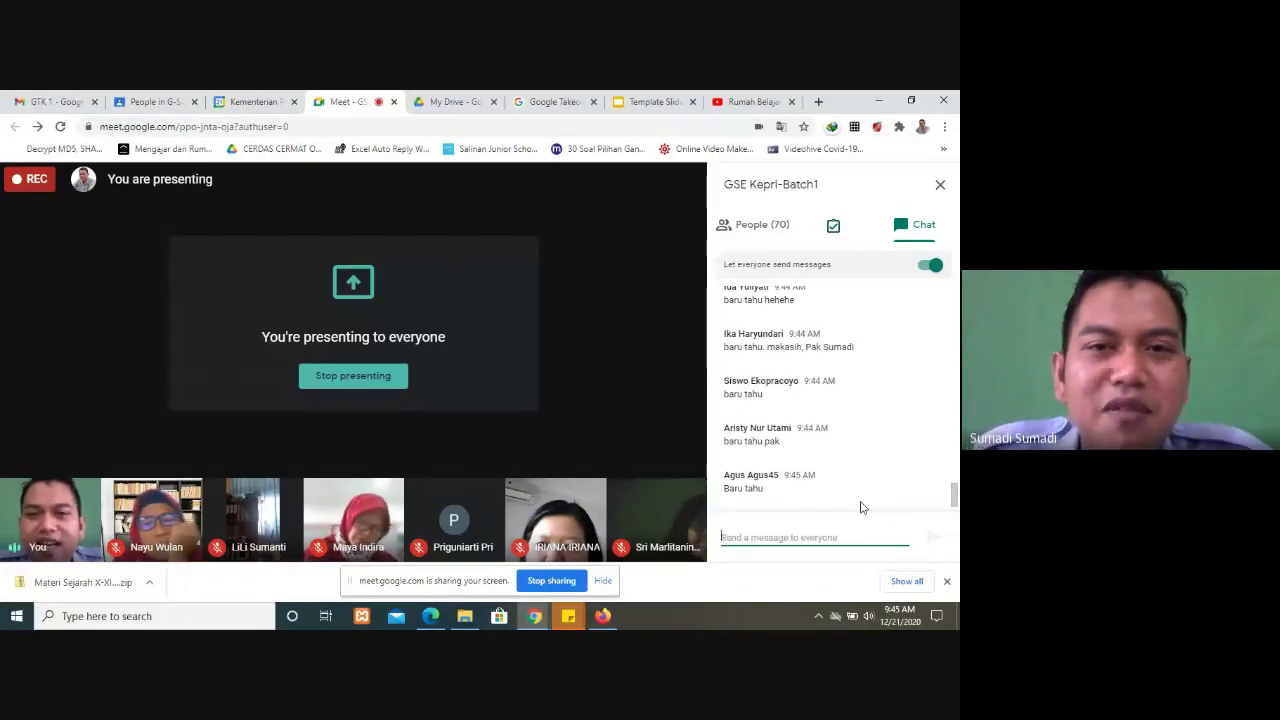
# Step: Return to the Google Takeout export page and scroll up to Reminders, Saved and Search Contributions
pyautogui.click(480, 108)
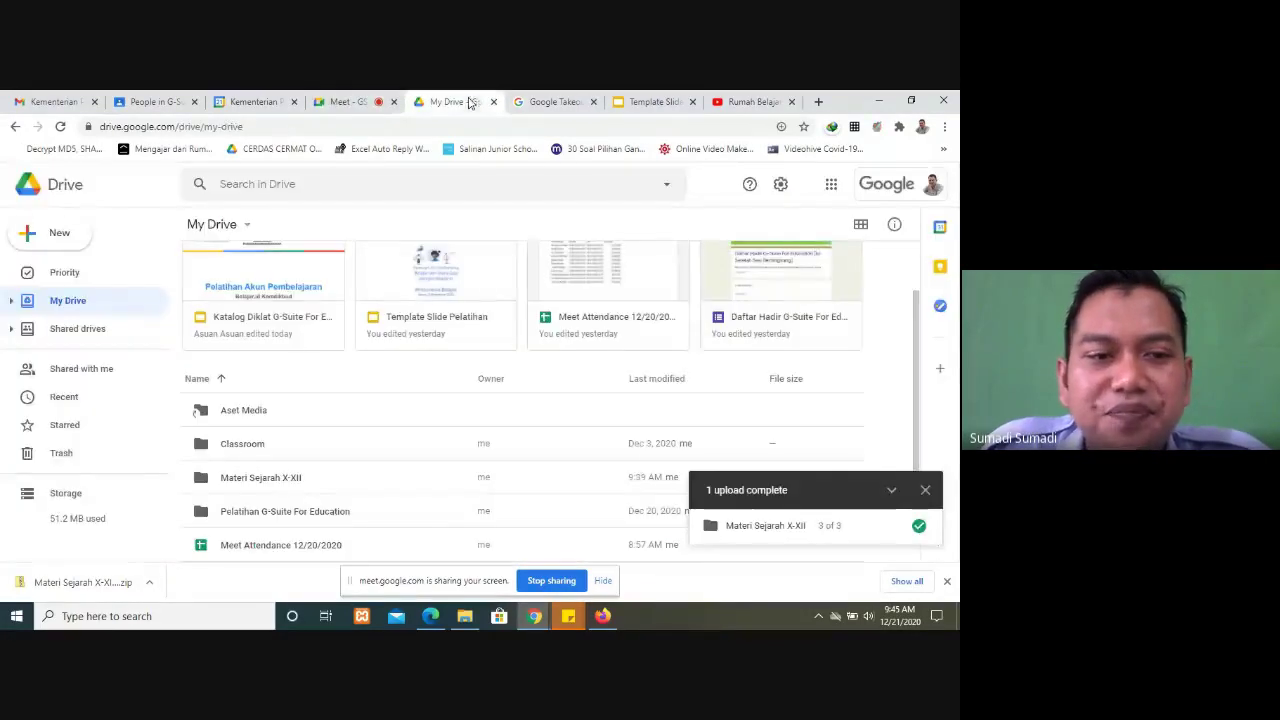
pyautogui.click(533, 104)
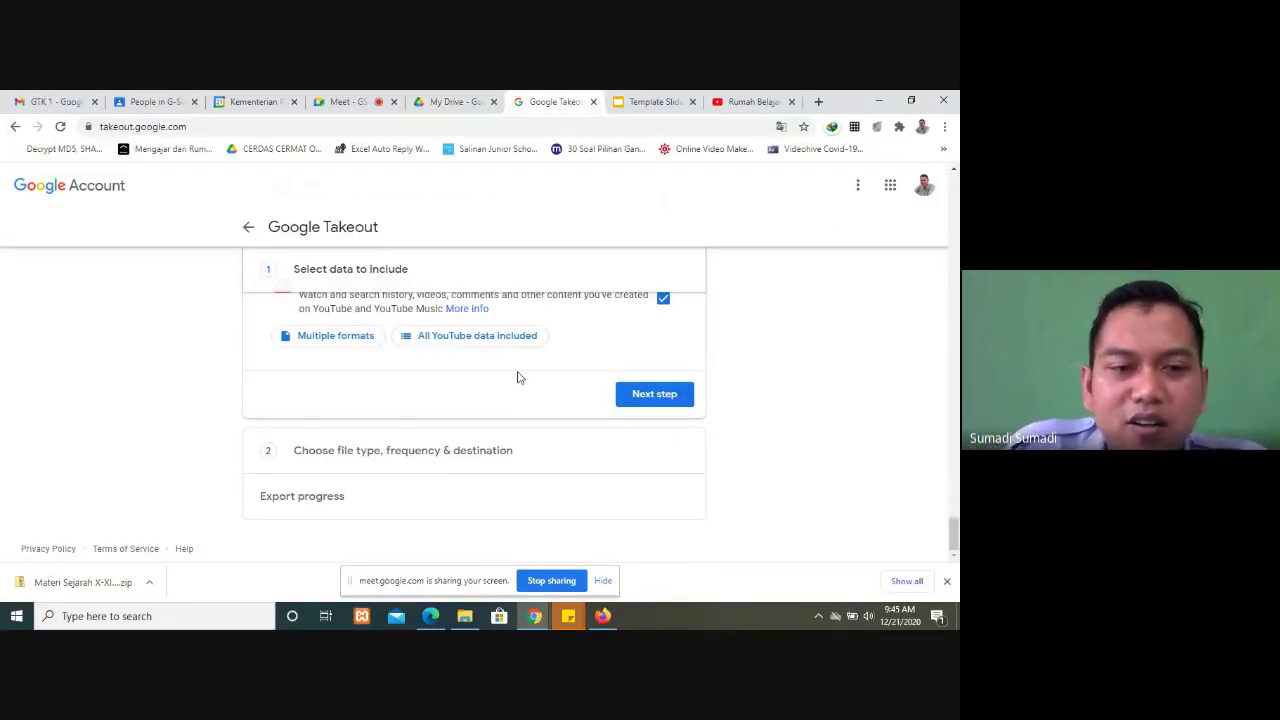
pyautogui.scroll(2, 518, 377)
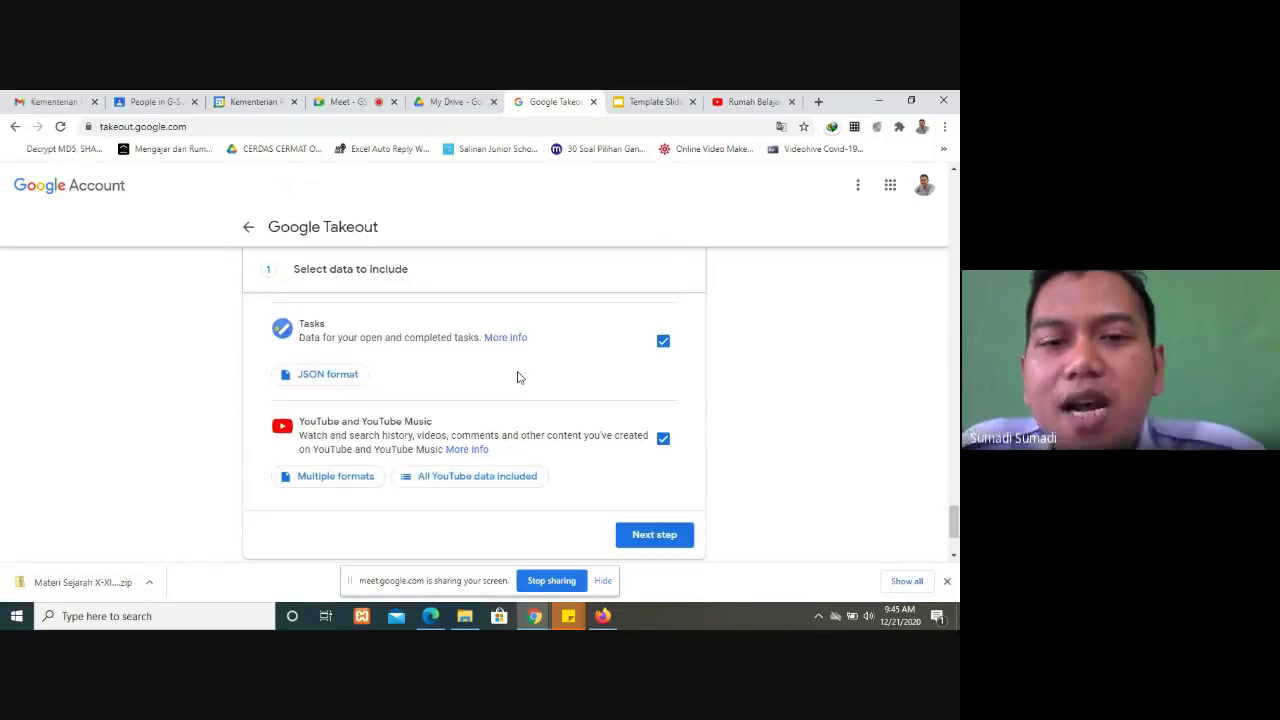
pyautogui.scroll(5, 546, 388)
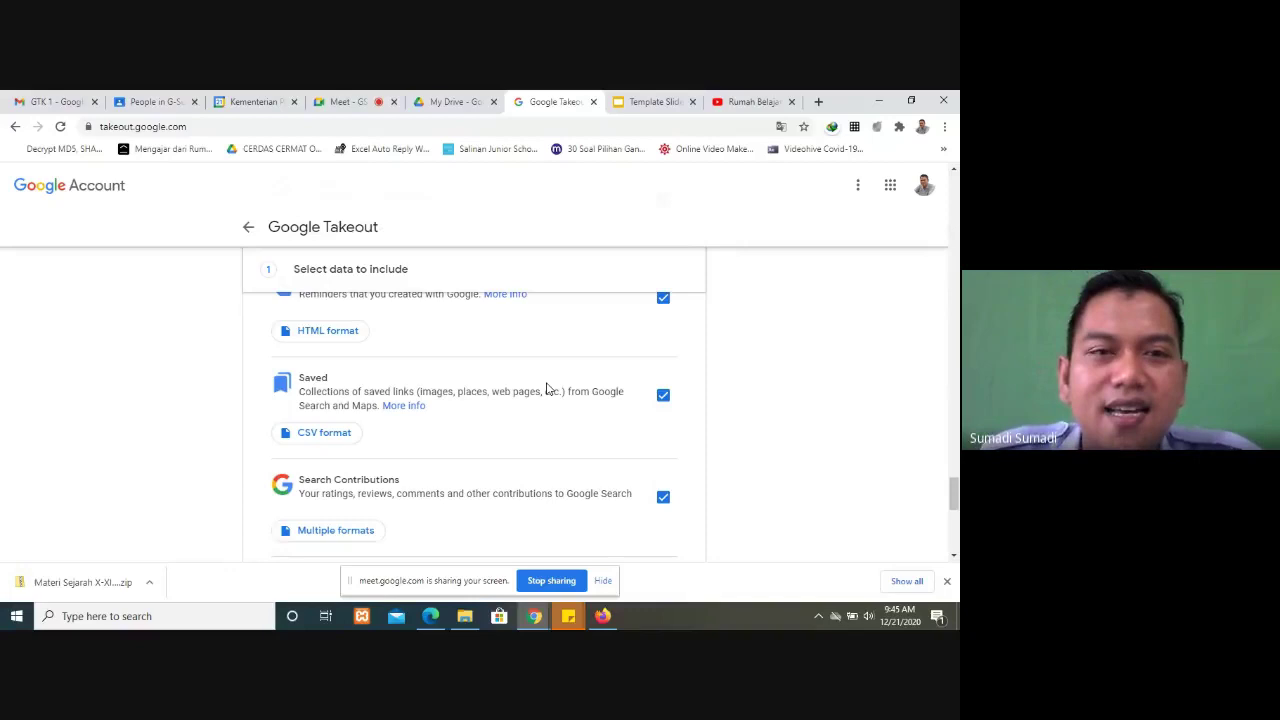
# Step: Go back from Takeout to the Google Drive file list and scroll through it
pyautogui.click(16, 126)
pyautogui.click(16, 126)
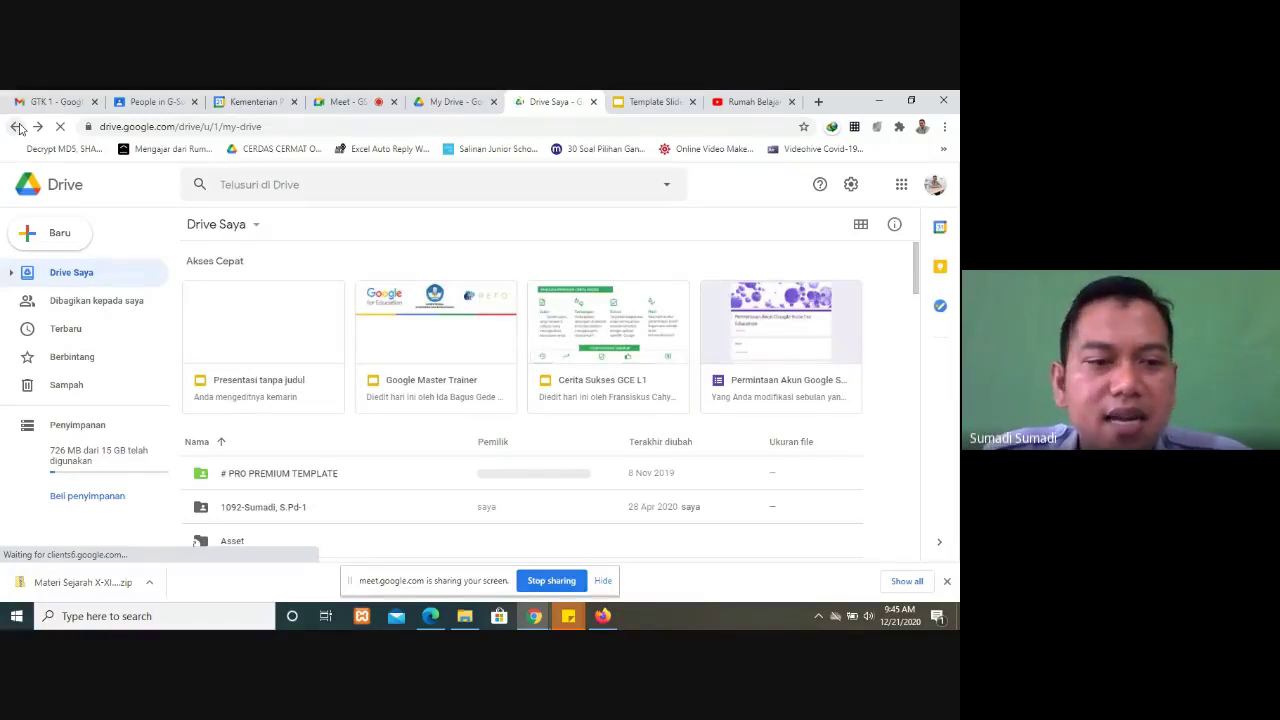
pyautogui.scroll(-2, 278, 405)
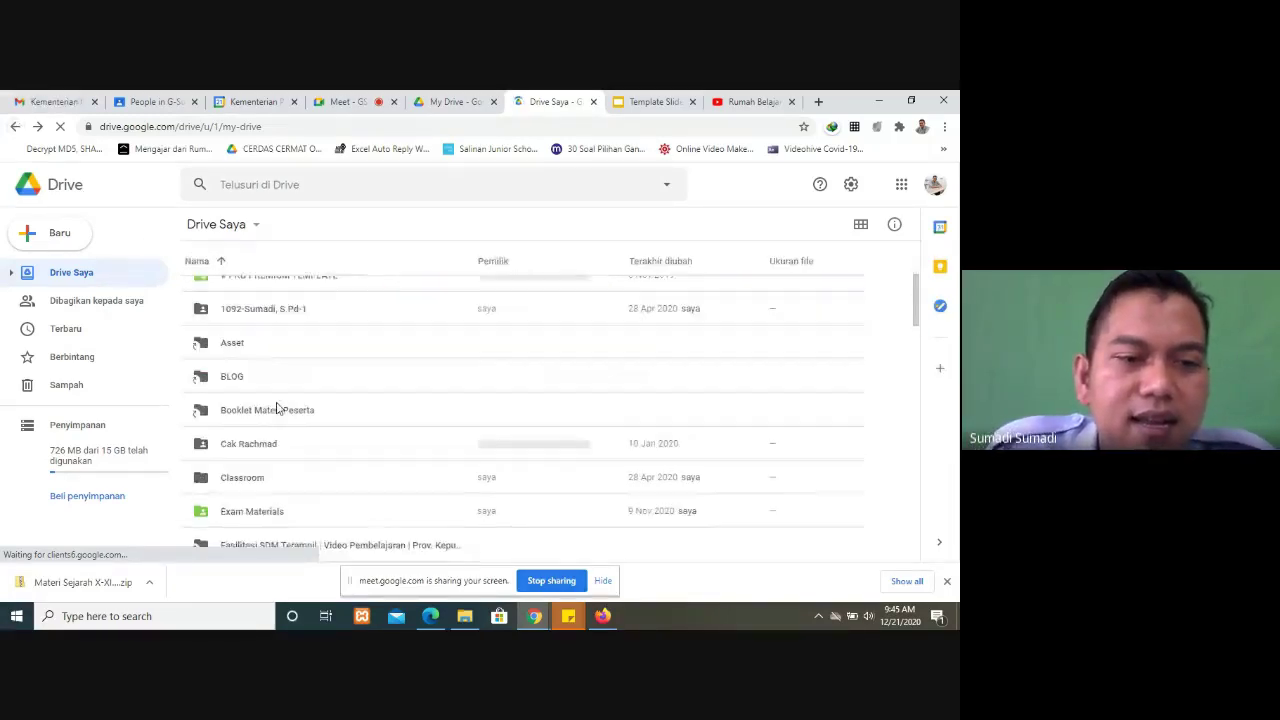
pyautogui.scroll(-3, 278, 405)
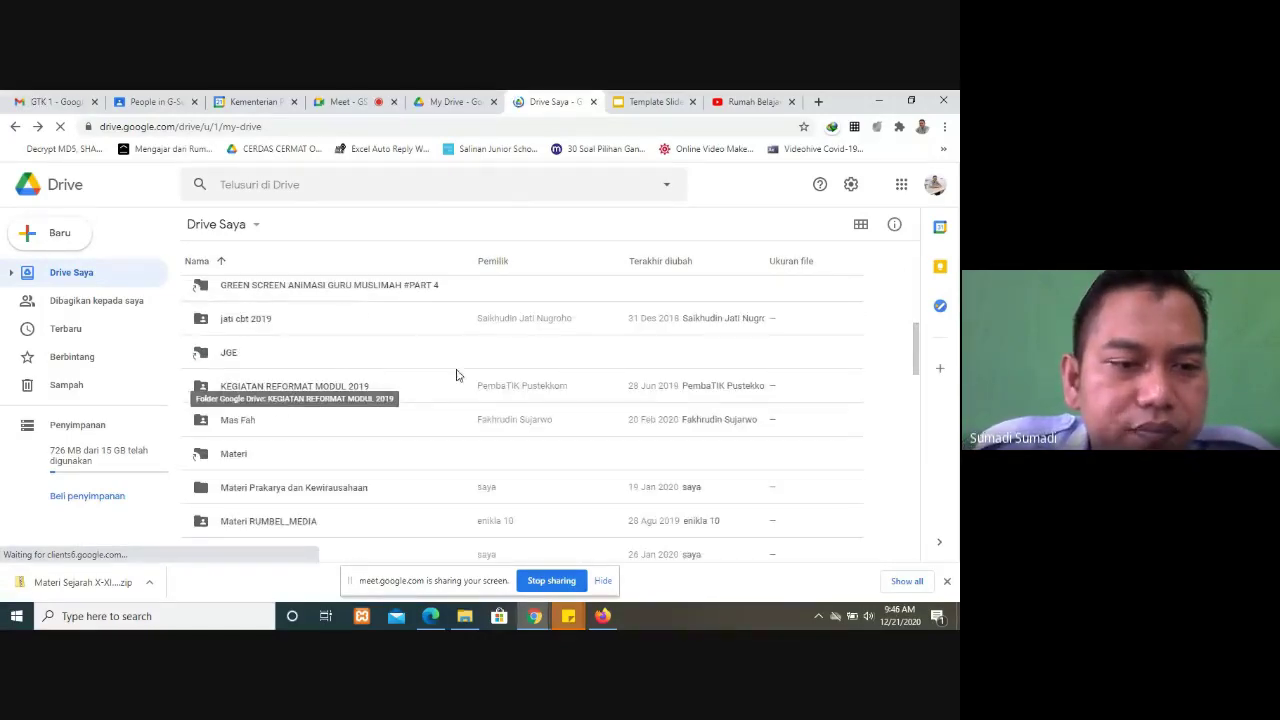
pyautogui.scroll(-2, 378, 519)
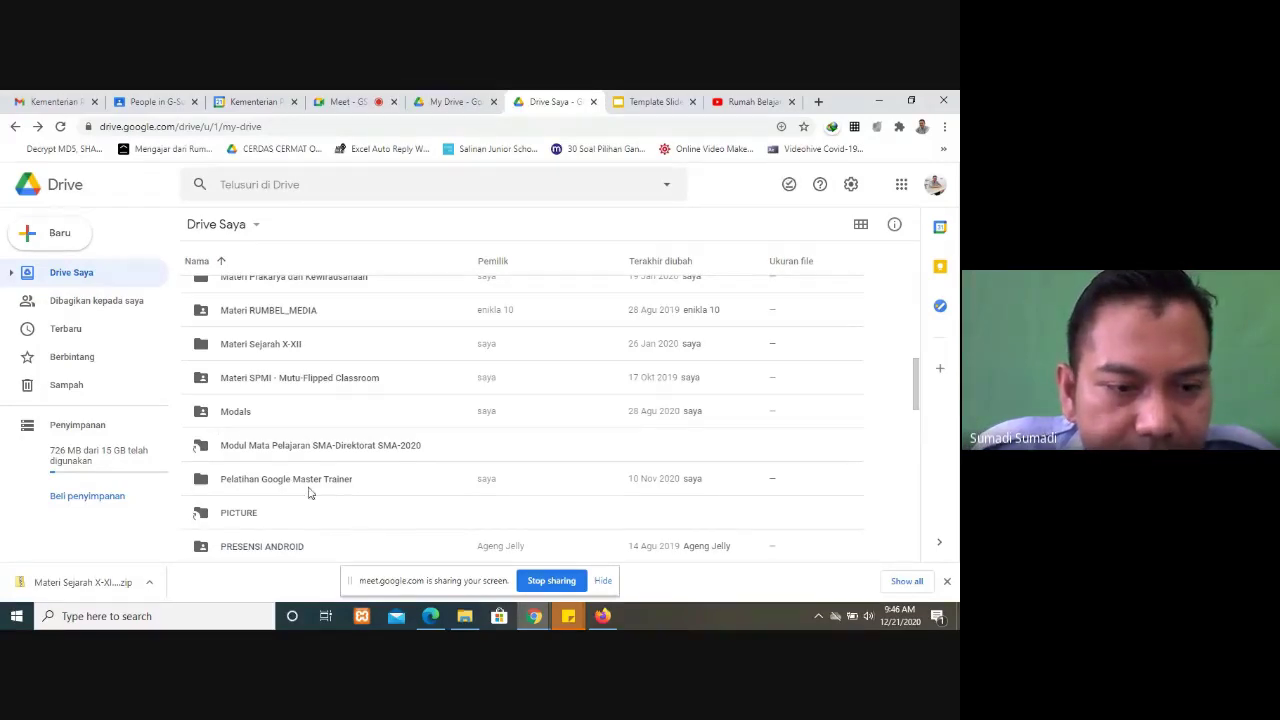
pyautogui.scroll(-1, 309, 491)
pyautogui.scroll(-3, 346, 507)
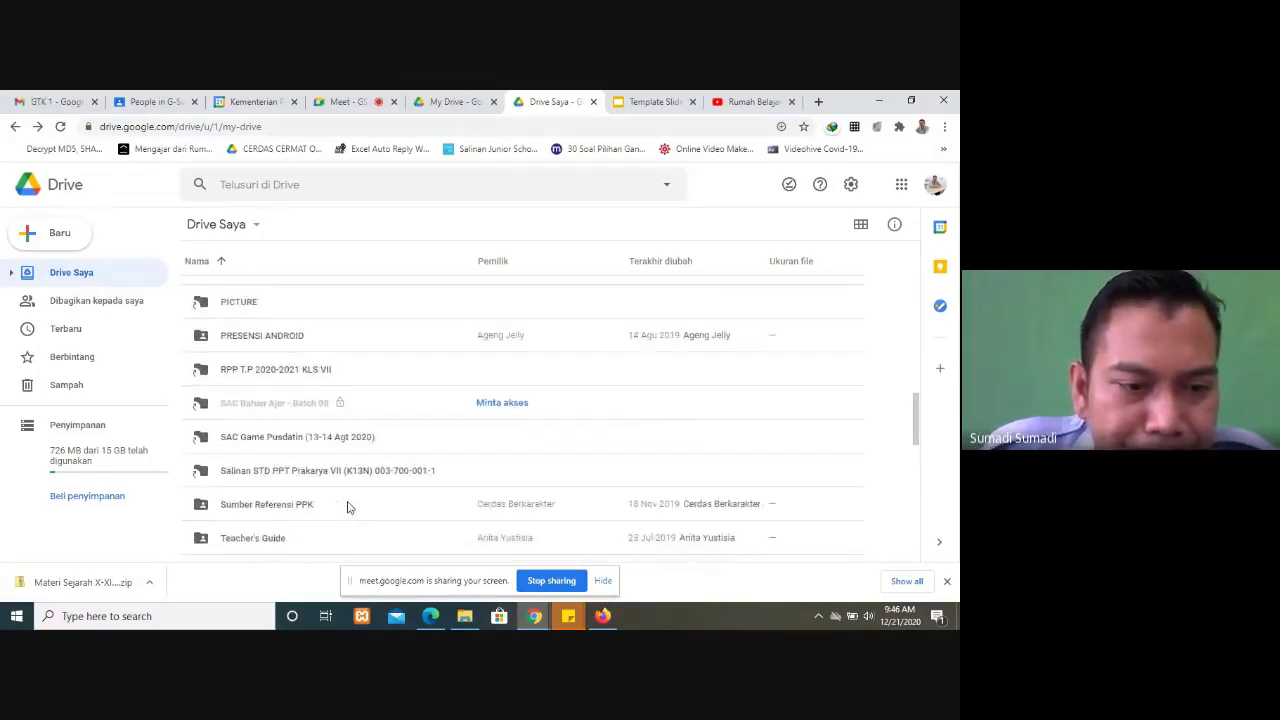
# Step: Admit the waiting participant into the Meet call, then return to the Drive Saya list
pyautogui.click(350, 101)
pyautogui.click(624, 265)
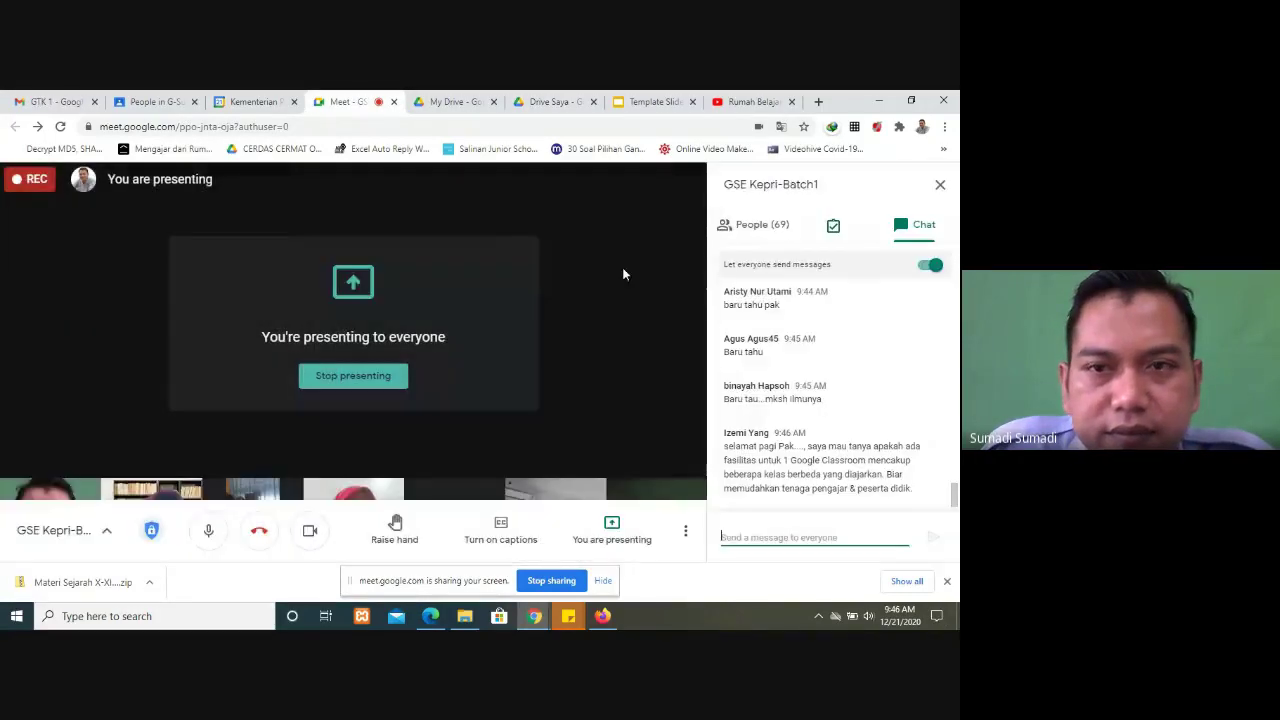
pyautogui.click(579, 103)
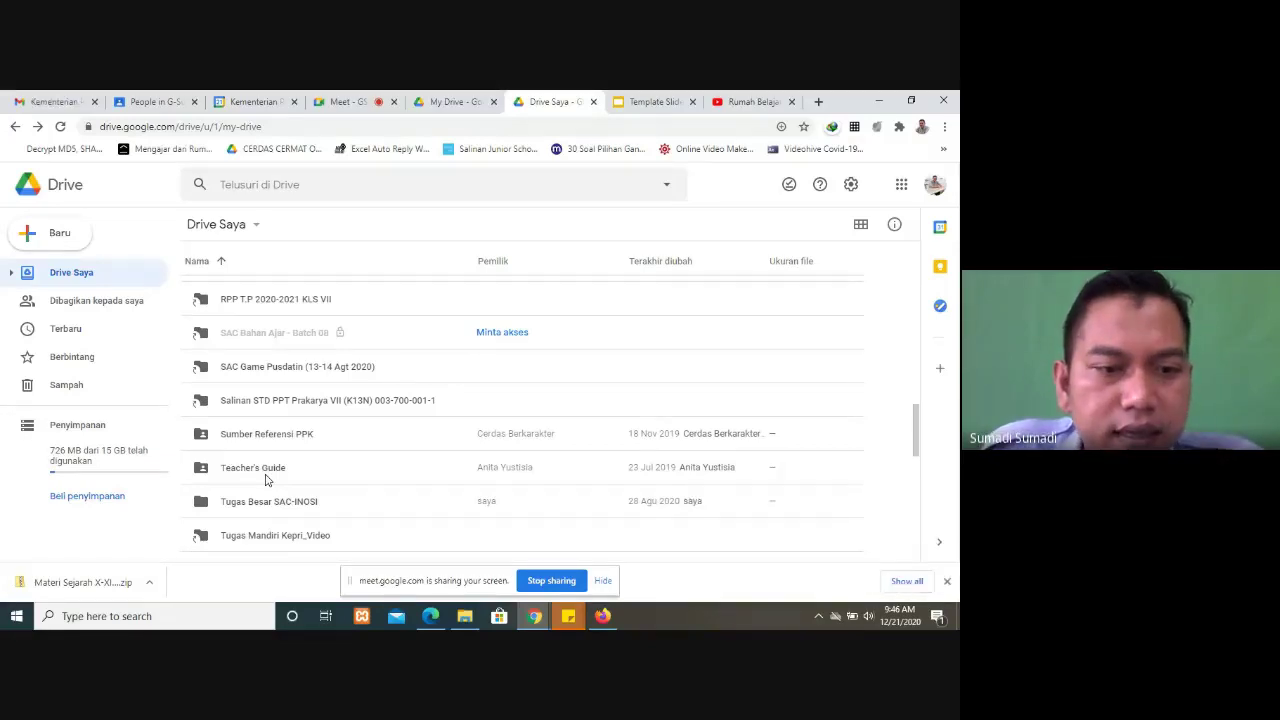
pyautogui.rightClick(266, 479)
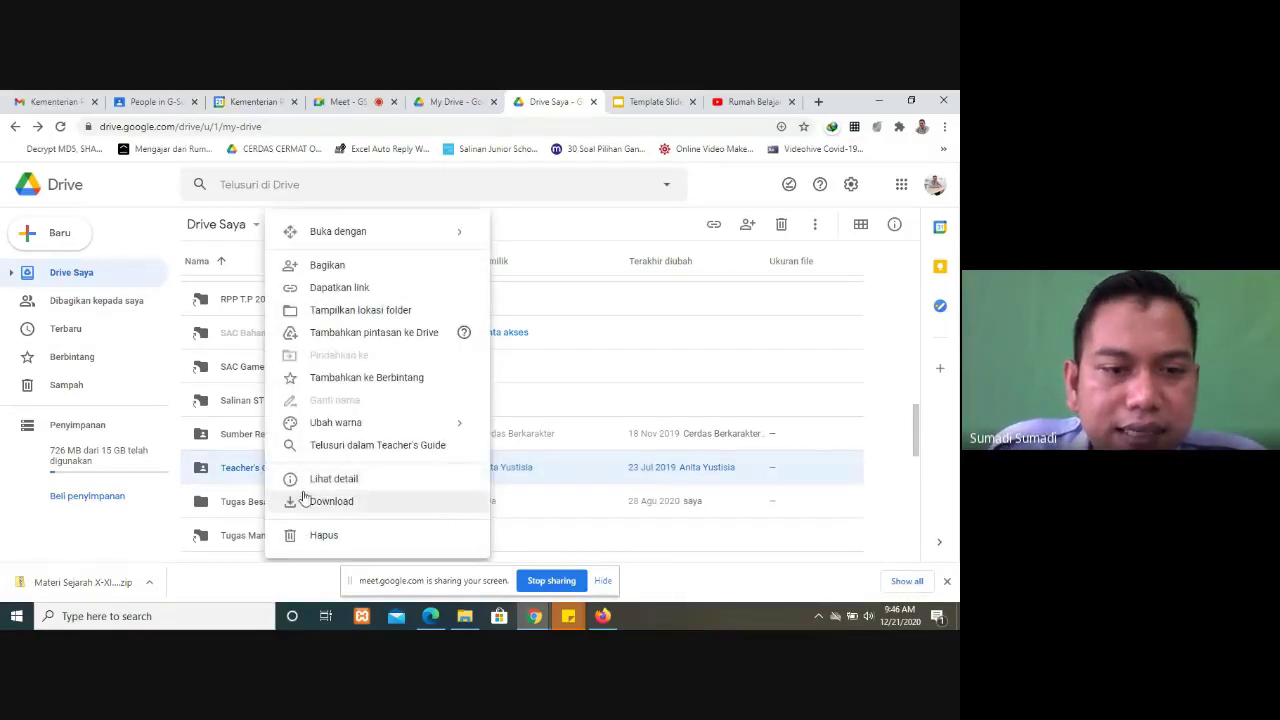
pyautogui.rightClick(238, 474)
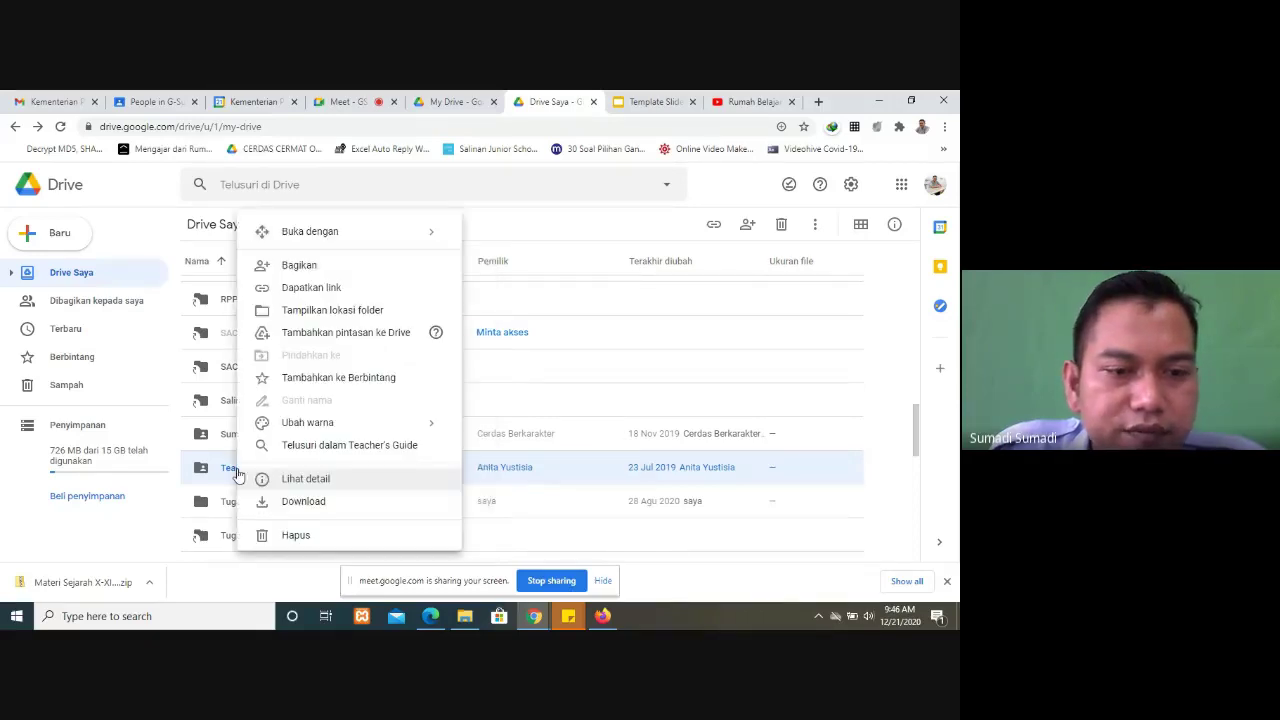
pyautogui.click(330, 266)
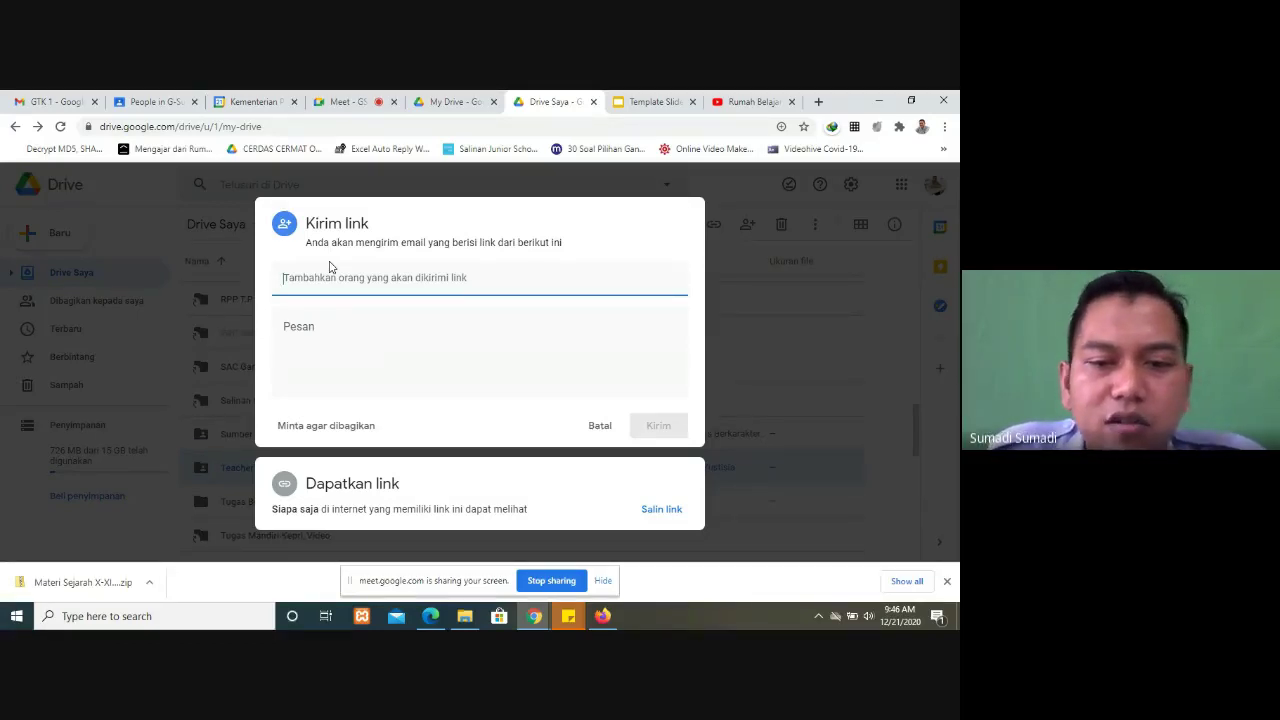
pyautogui.click(600, 425)
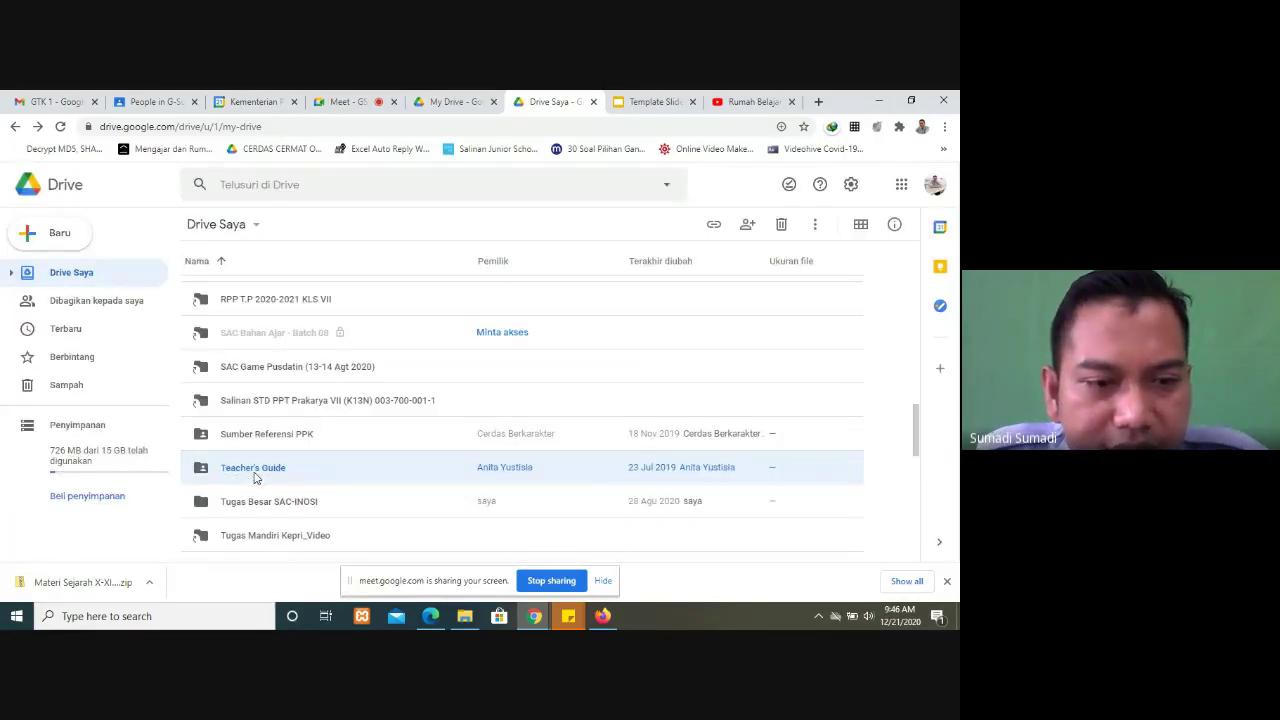
# Step: Share the Teacher's Guide folder link by e-mail with the colleague's address via Bagikan
pyautogui.rightClick(255, 478)
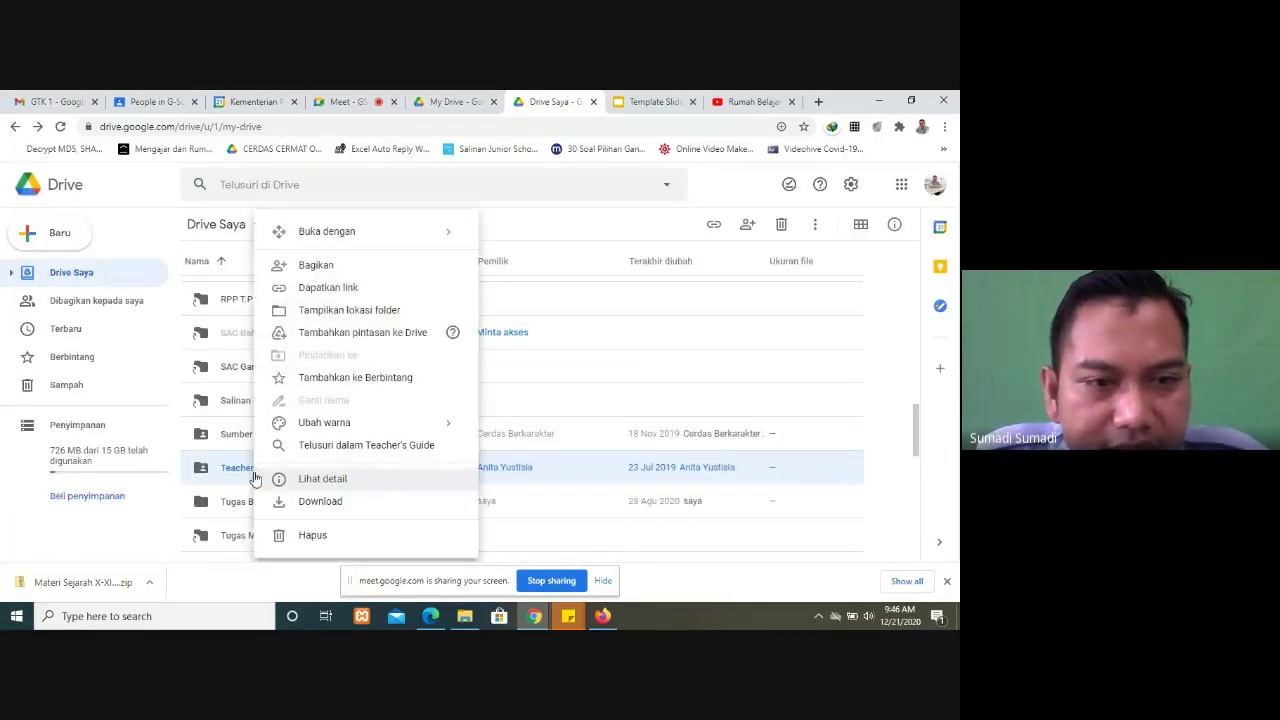
pyautogui.click(313, 275)
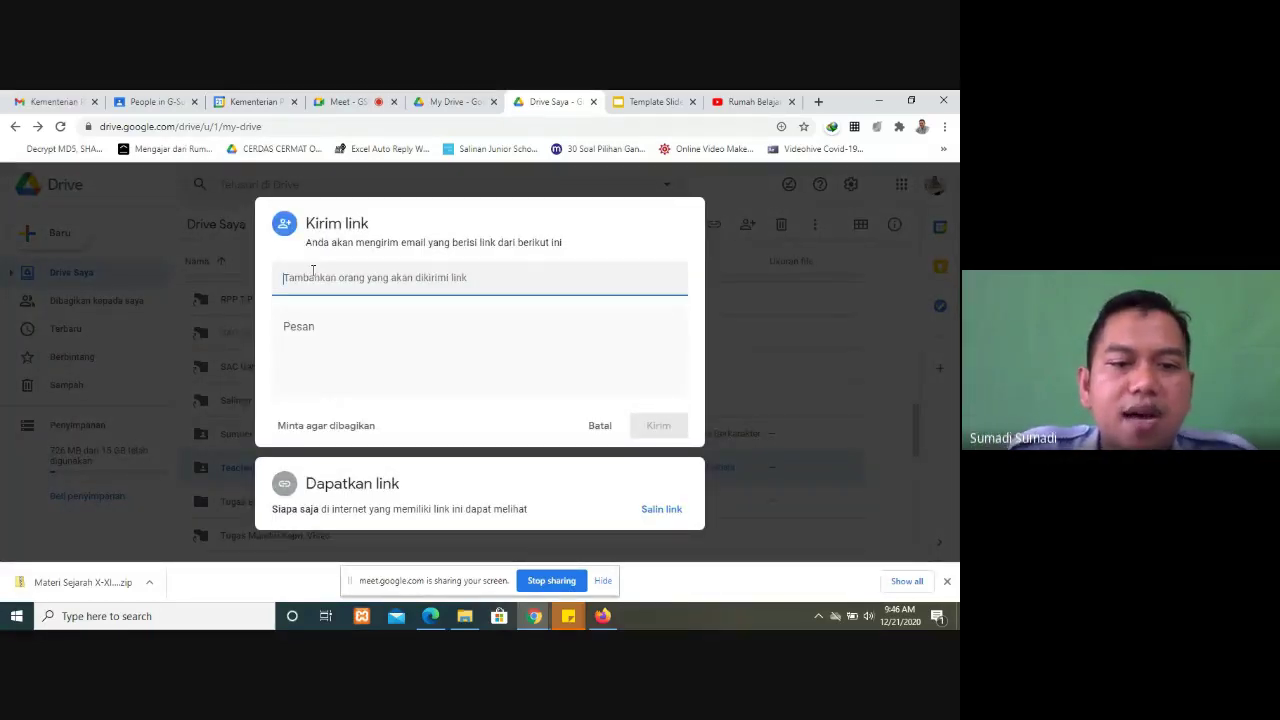
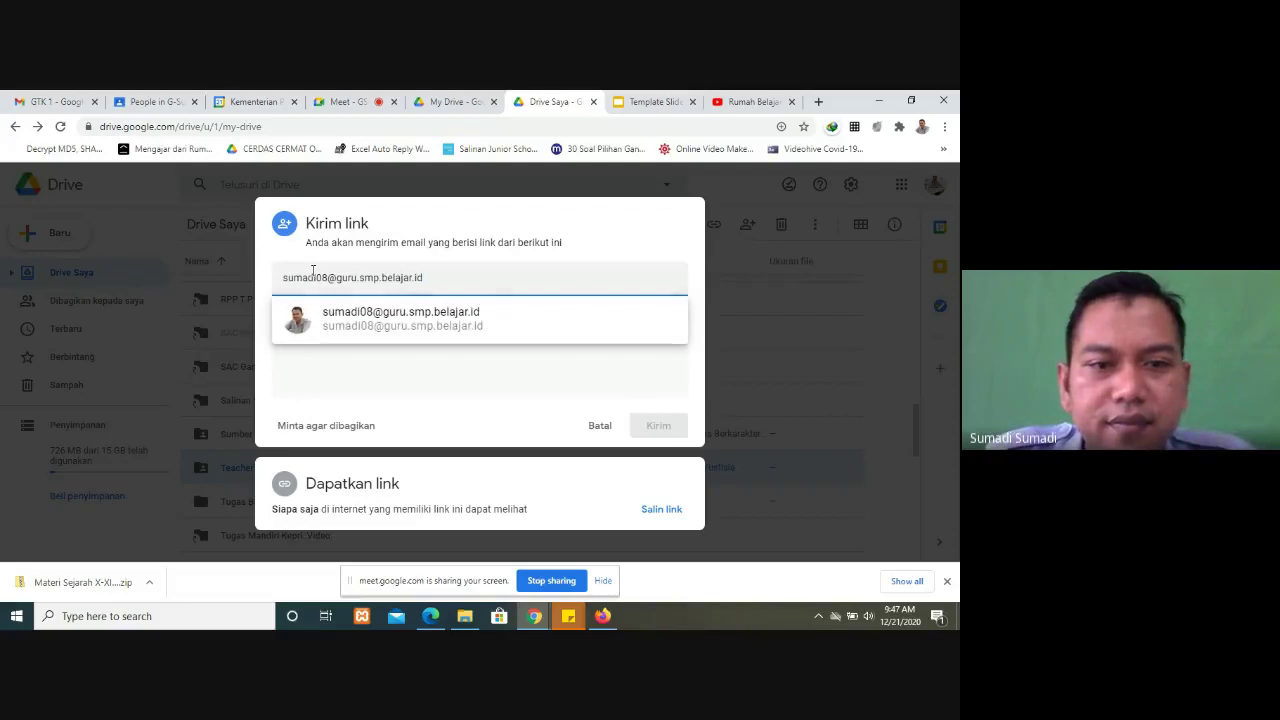
pyautogui.click(346, 330)
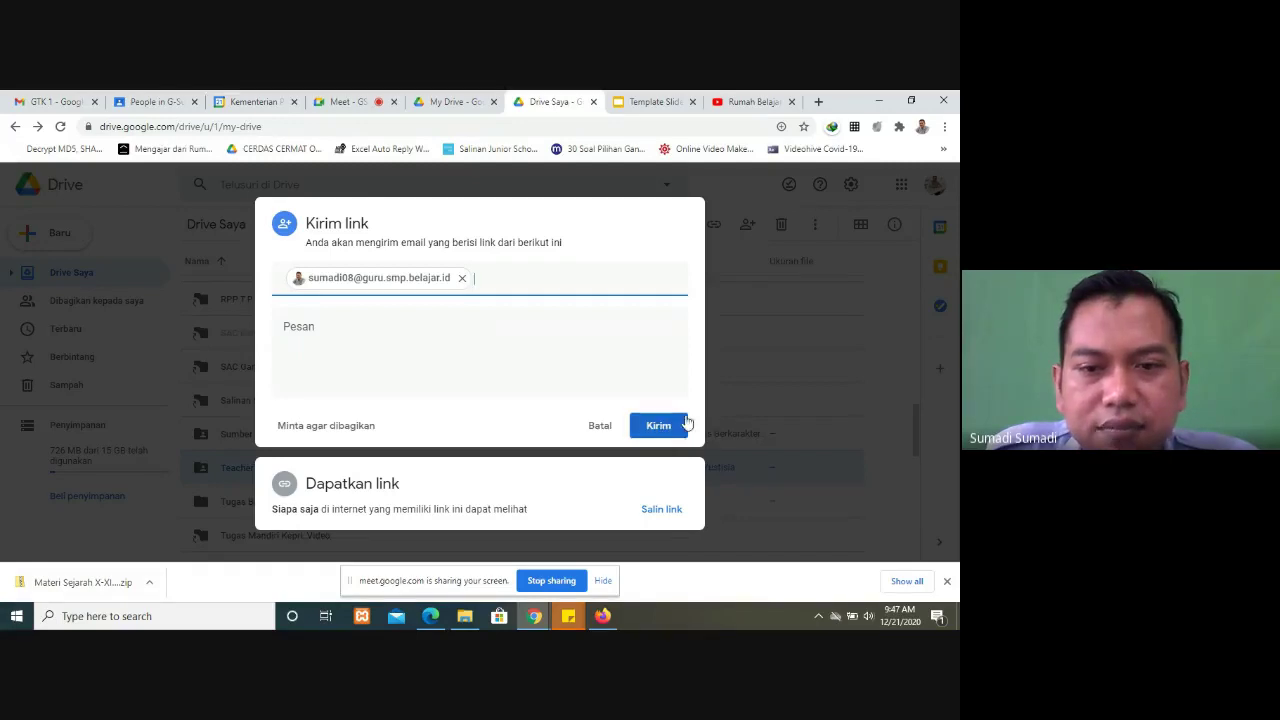
pyautogui.click(658, 426)
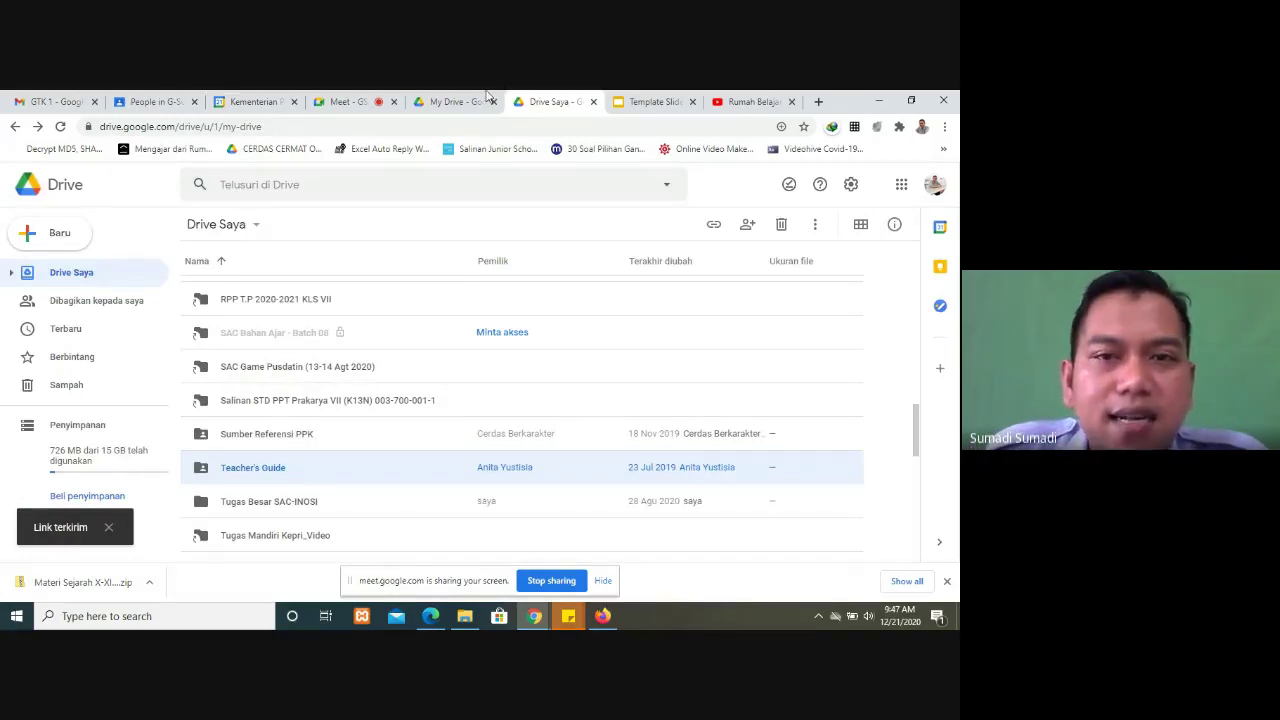
# Step: Open Gmail from the apps launcher and follow the Teacher's Guide share e-mail under Updates
pyautogui.click(449, 100)
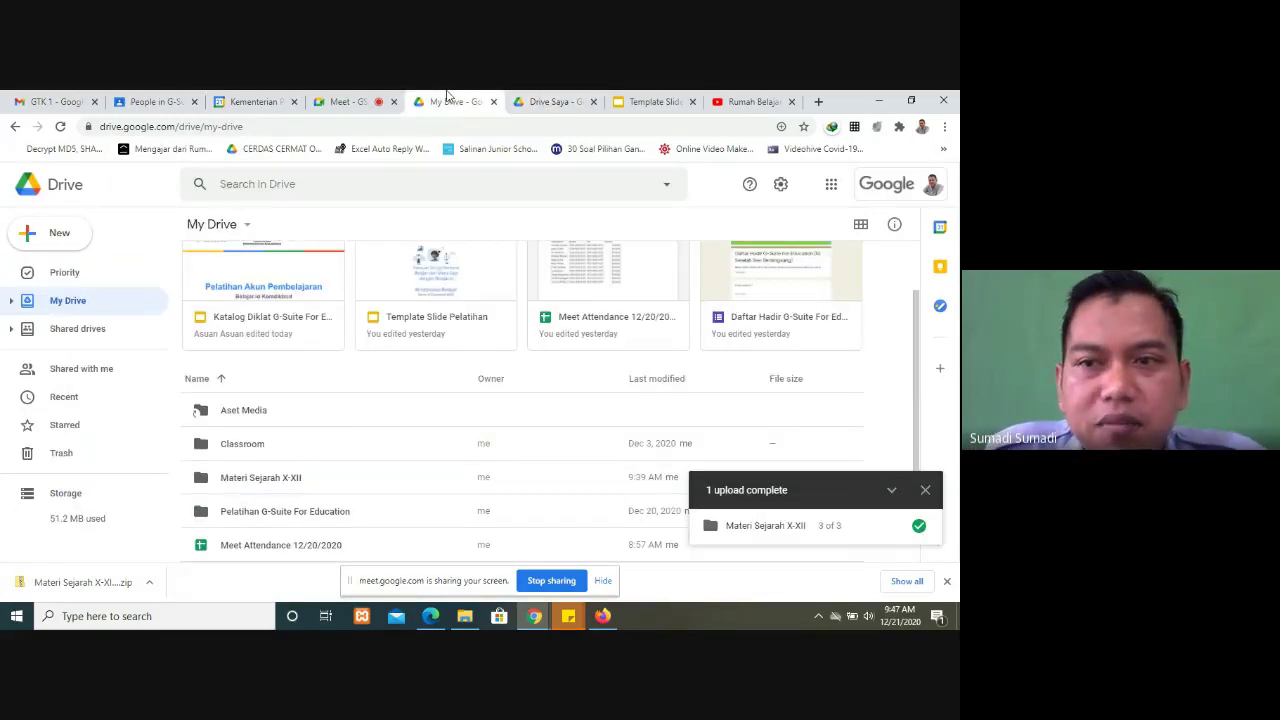
pyautogui.click(39, 100)
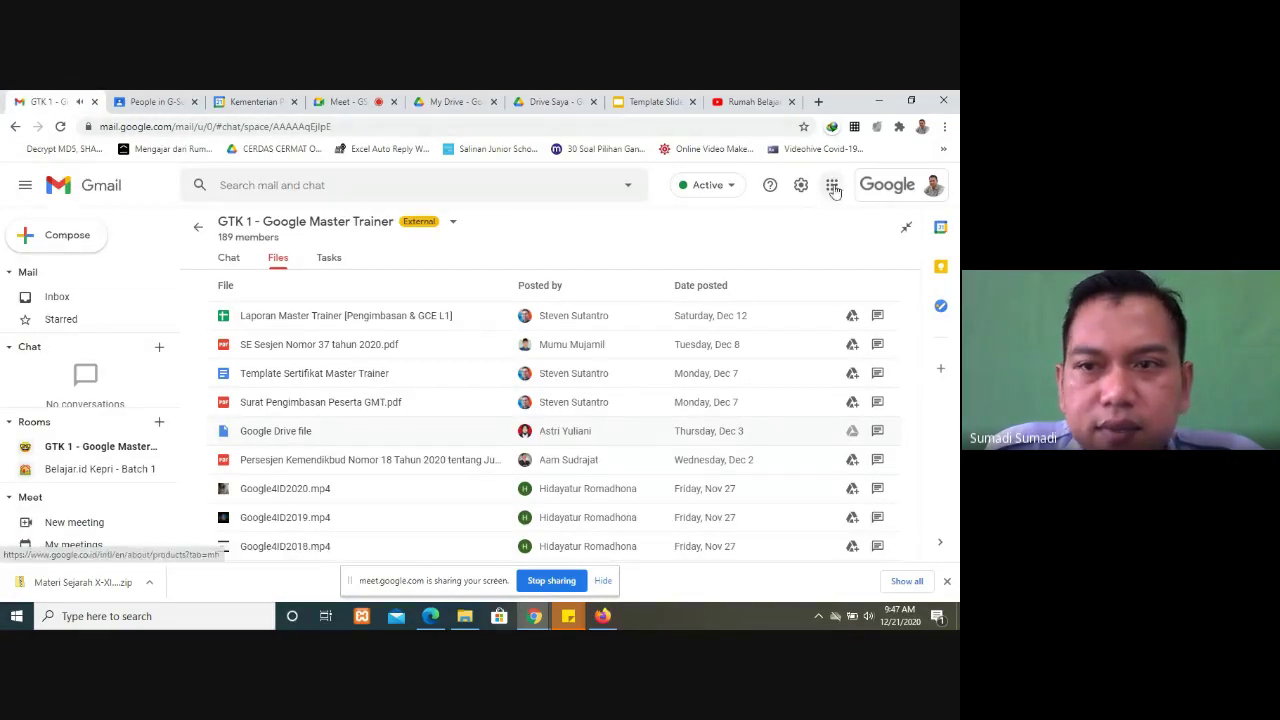
pyautogui.click(831, 185)
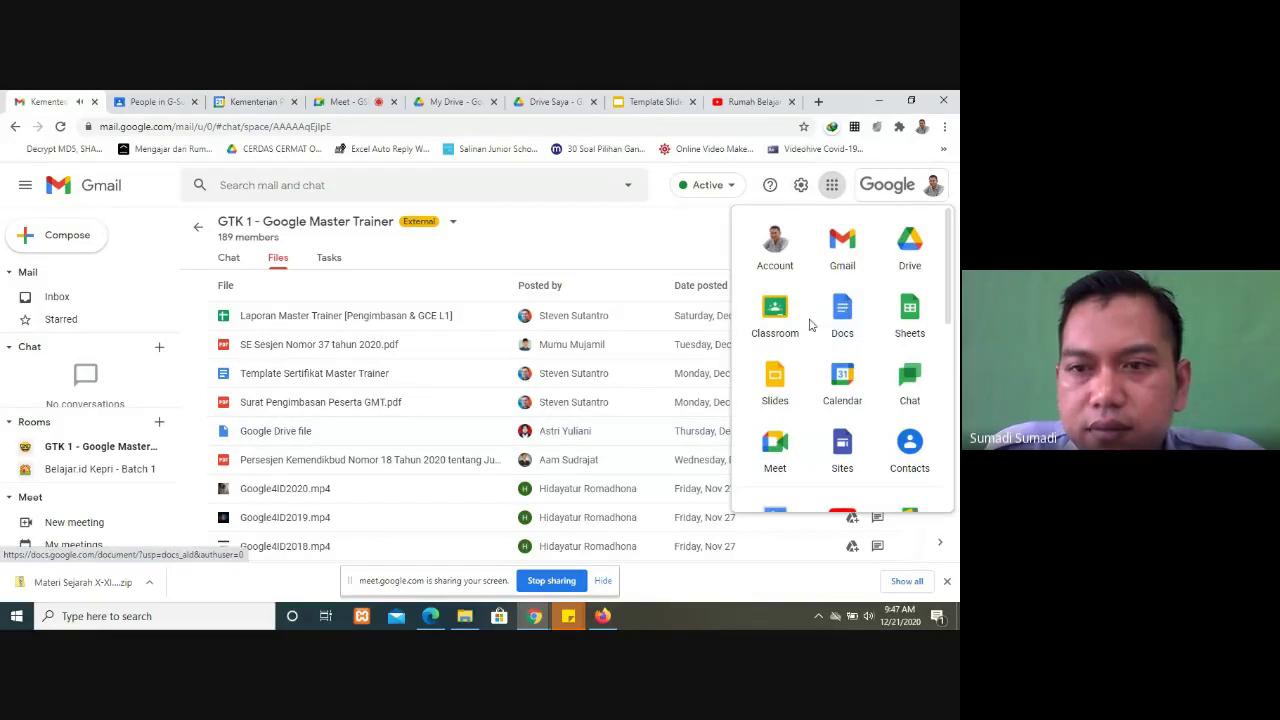
pyautogui.click(848, 265)
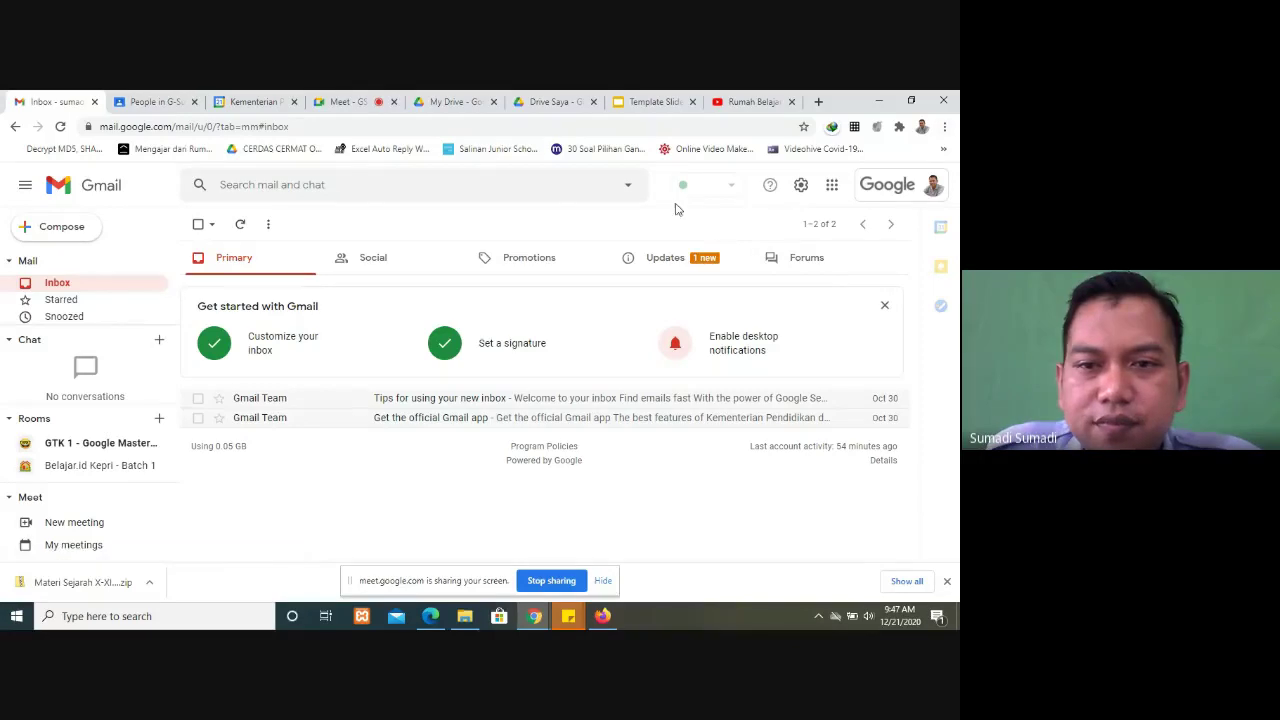
pyautogui.click(677, 259)
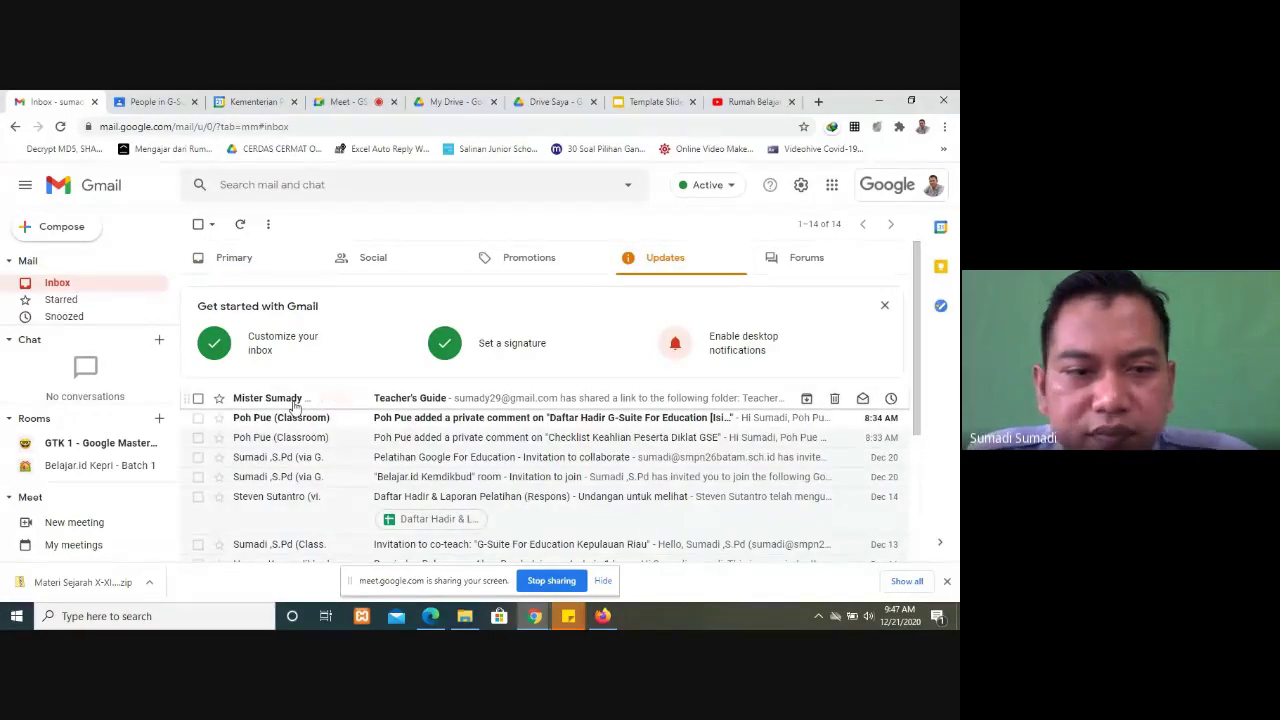
pyautogui.click(293, 404)
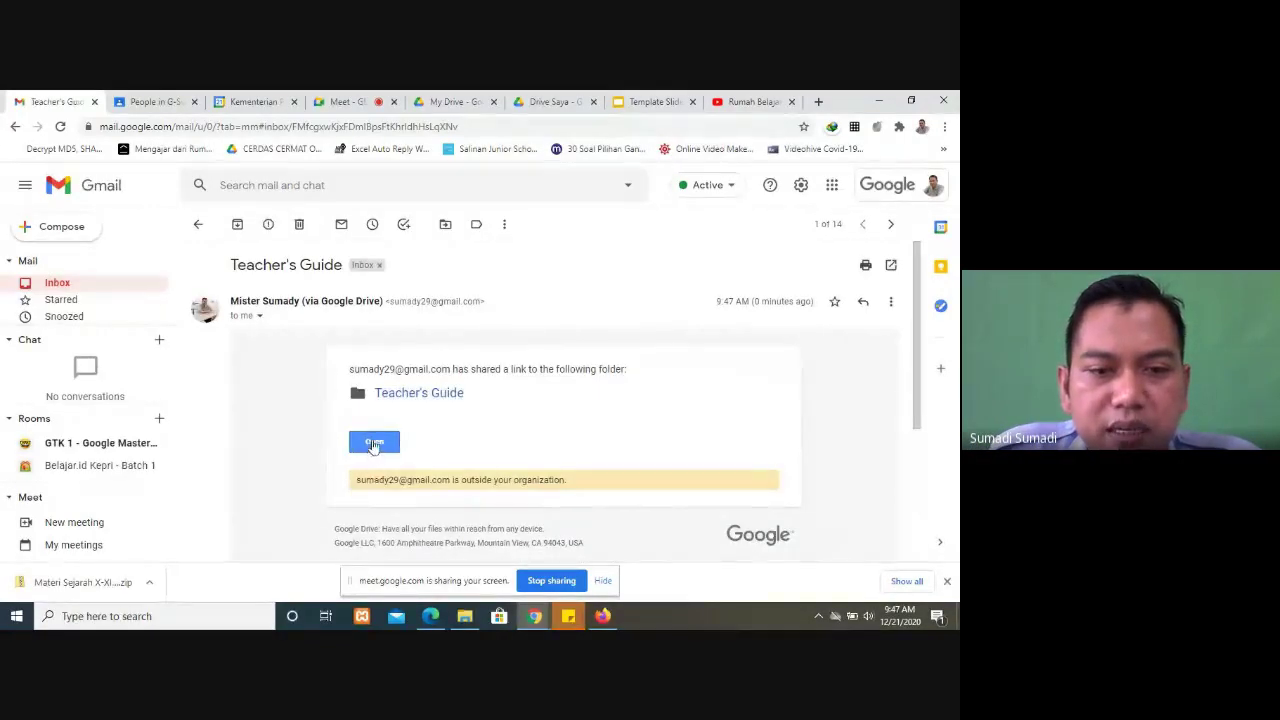
pyautogui.click(373, 442)
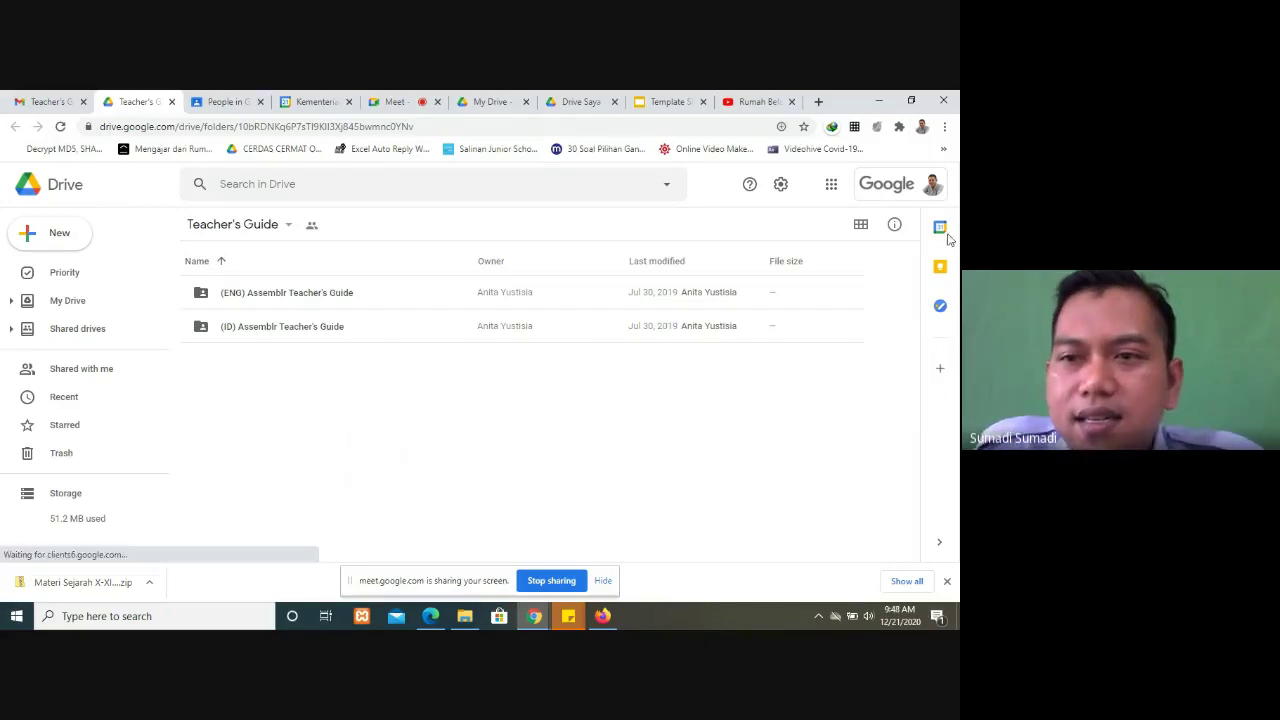
# Step: Check the signed-in accounts, then list Drive's Shared with me items including Teacher's Guide
pyautogui.click(907, 194)
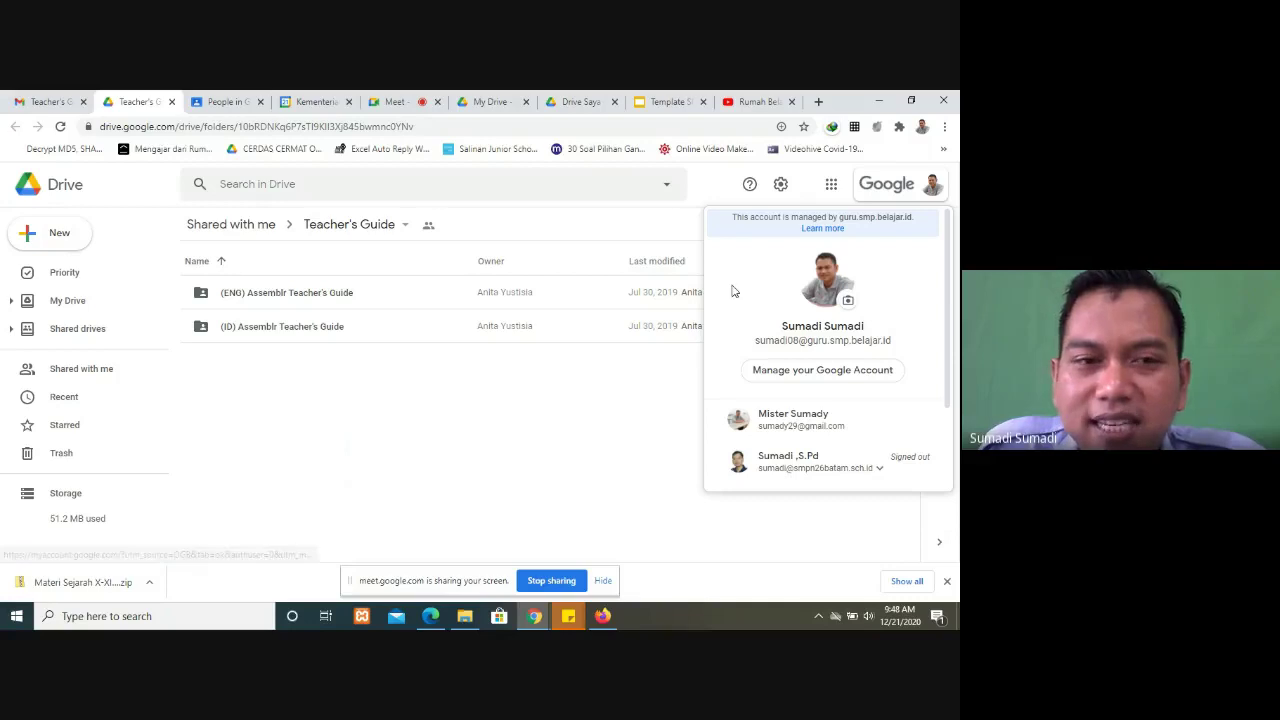
pyautogui.click(578, 101)
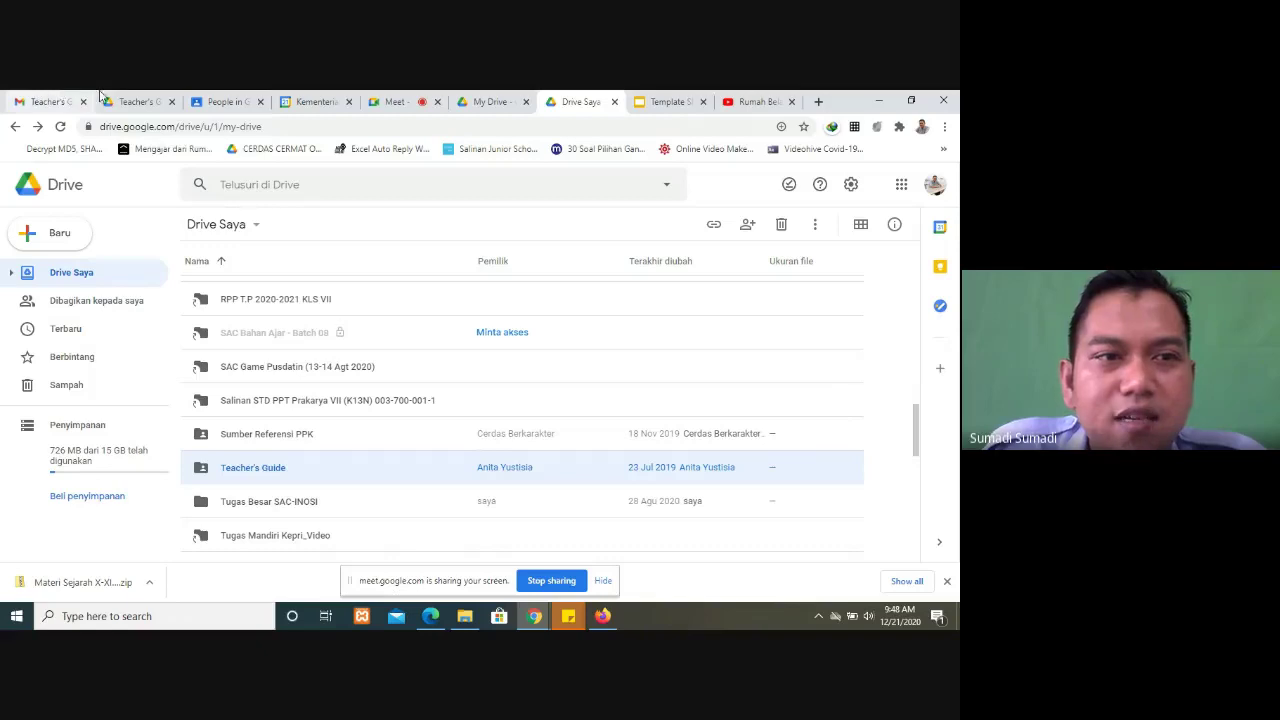
pyautogui.click(135, 101)
pyautogui.click(455, 486)
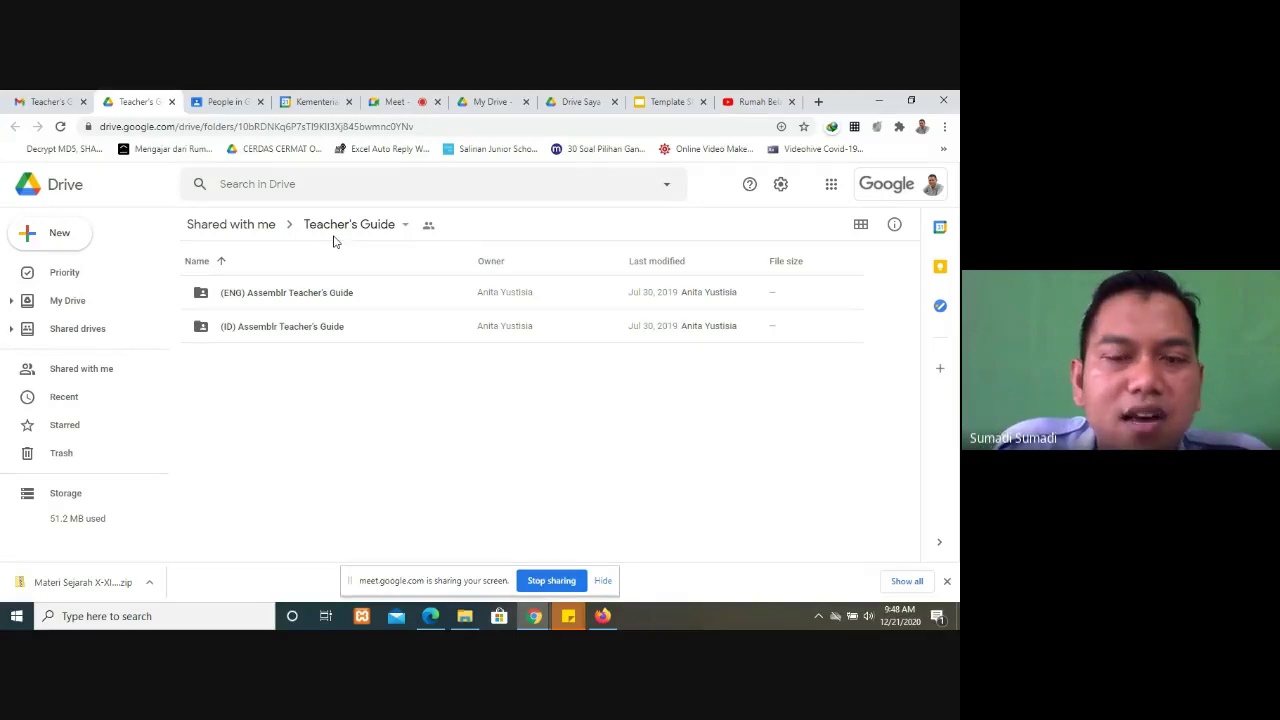
pyautogui.click(103, 381)
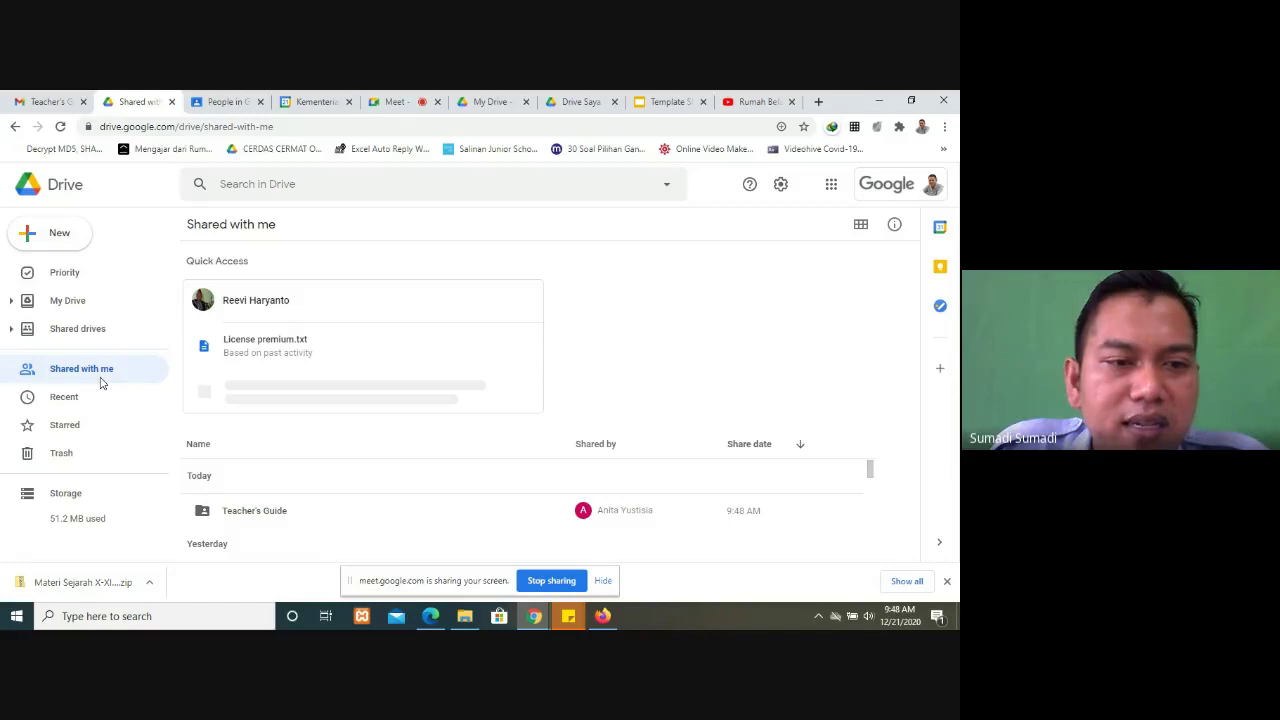
# Step: Open the shared Teacher's Guide folder, then switch to the other account's Drive Saya list
pyautogui.scroll(-3, 271, 423)
pyautogui.scroll(2, 270, 415)
pyautogui.scroll(2, 270, 415)
pyautogui.click(265, 512)
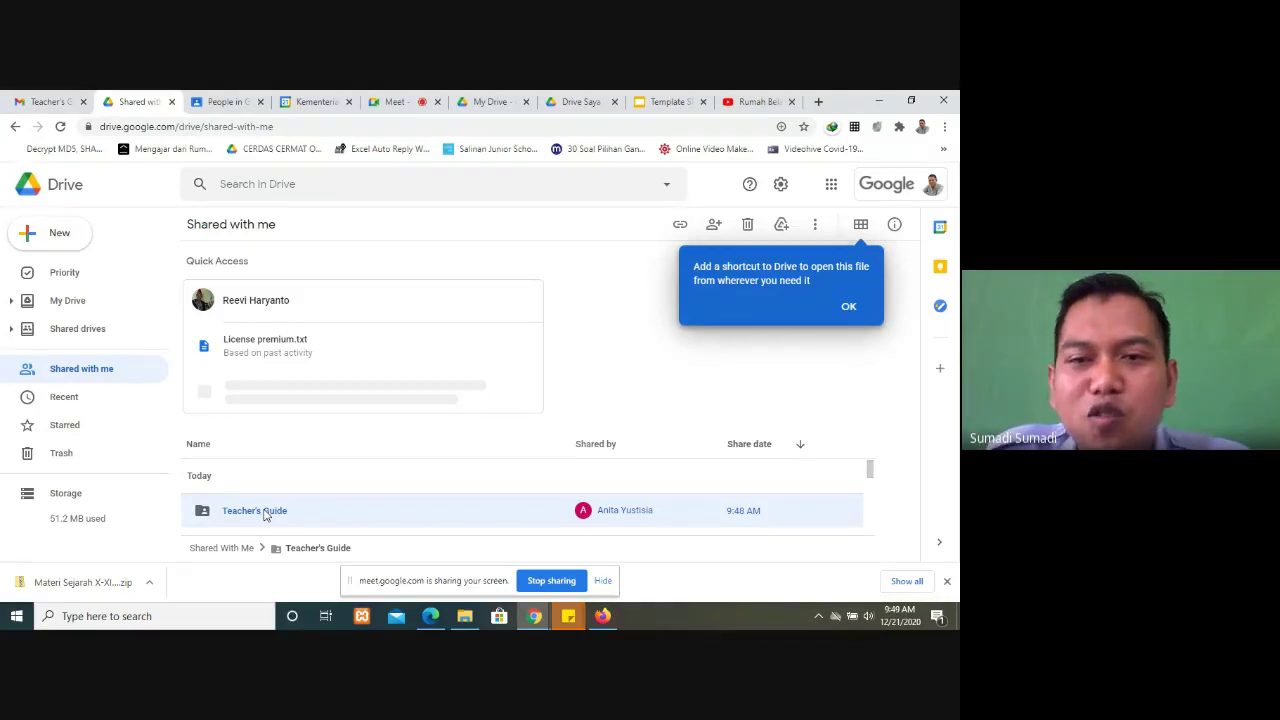
pyautogui.doubleClick(265, 514)
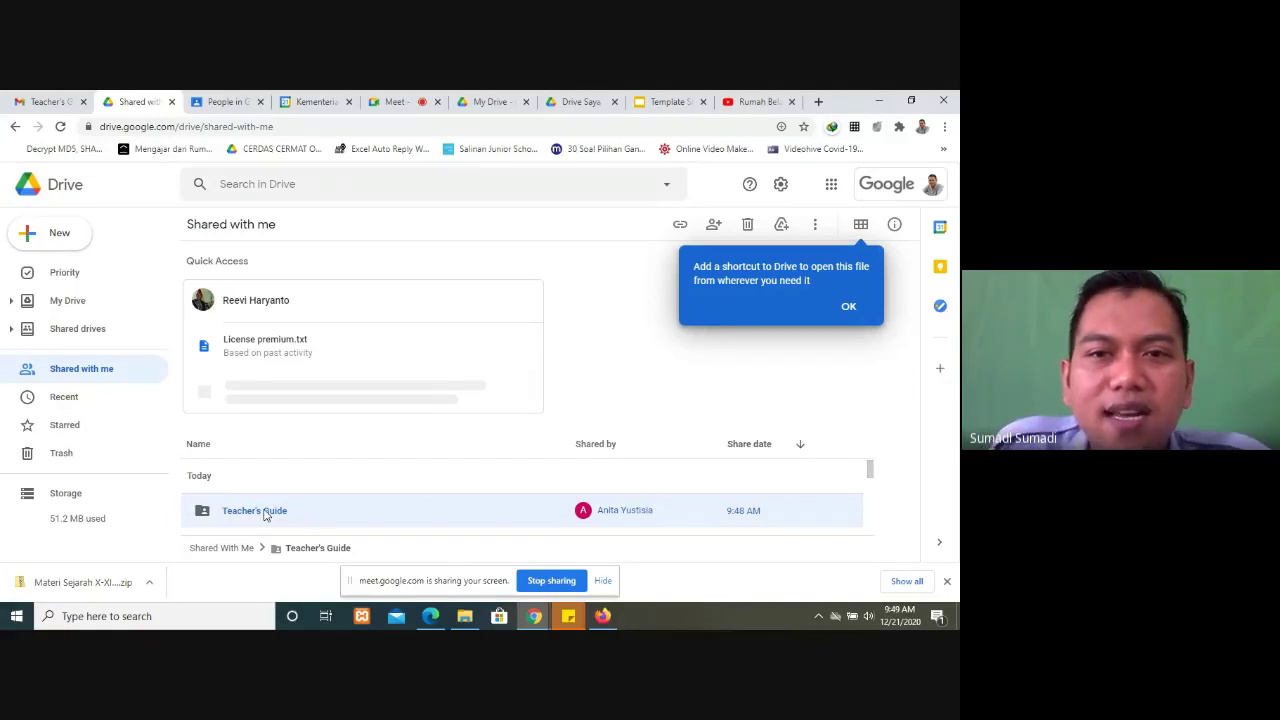
pyautogui.click(572, 96)
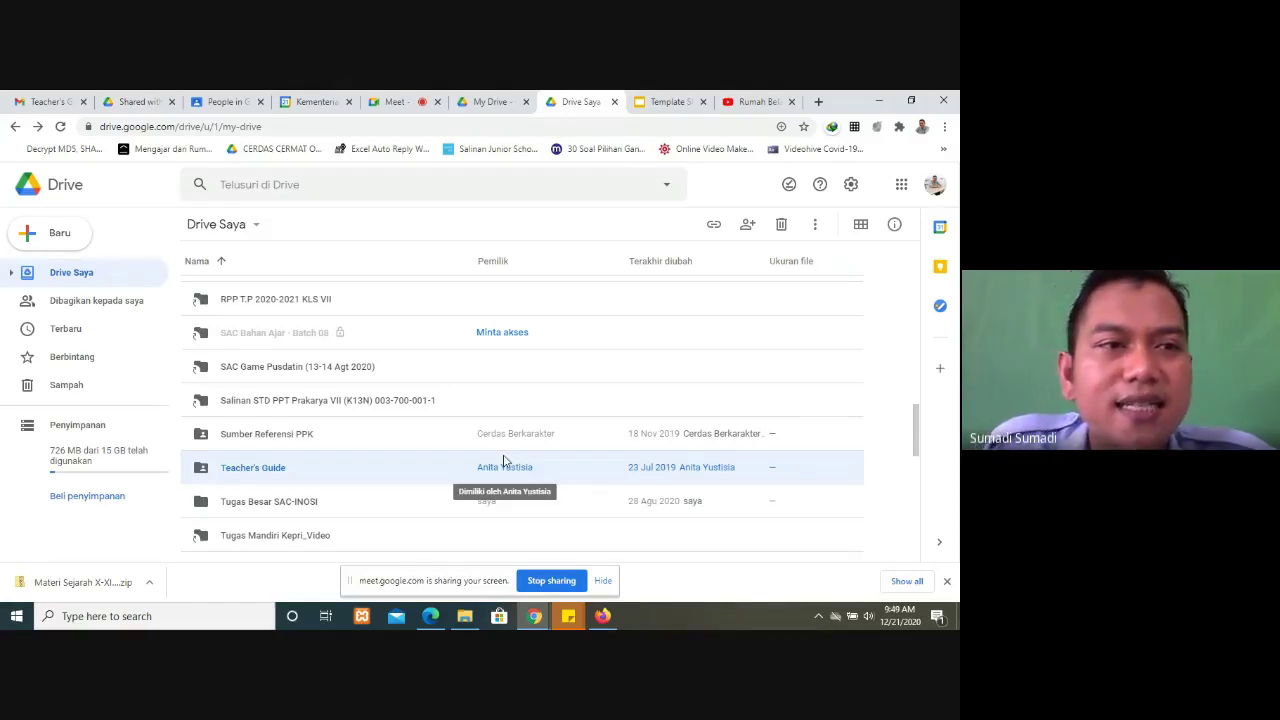
# Step: Switch back to the Gmail tab showing the Teacher's Guide sharing e-mail
pyautogui.click(40, 101)
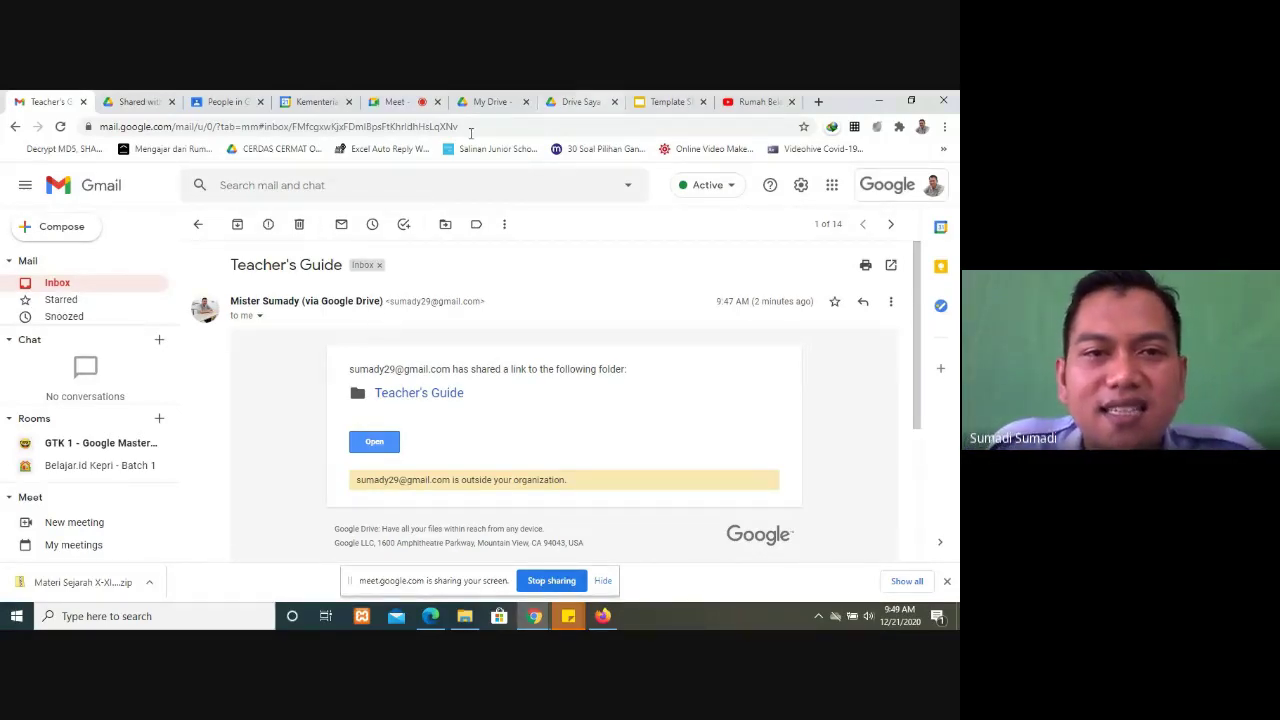
# Step: Switch back to the Google Meet call tab
pyautogui.click(404, 97)
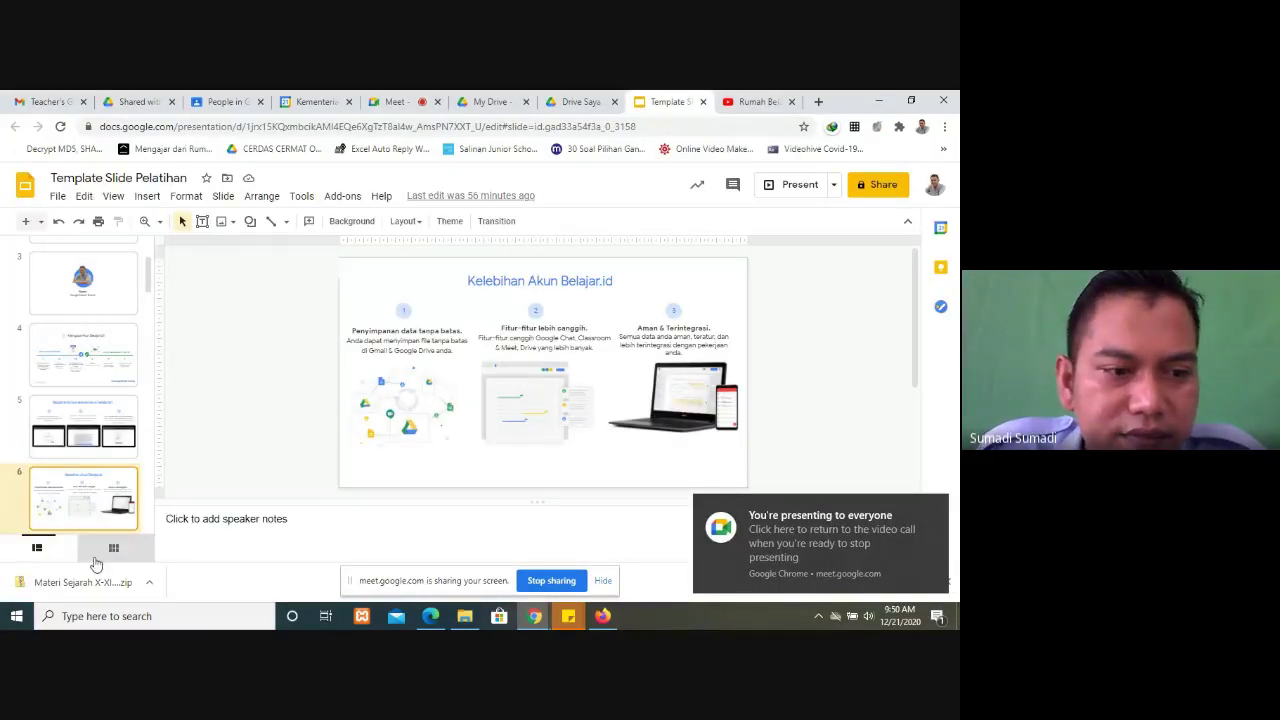
pyautogui.hotkey('ctrl', 'alt', '1')
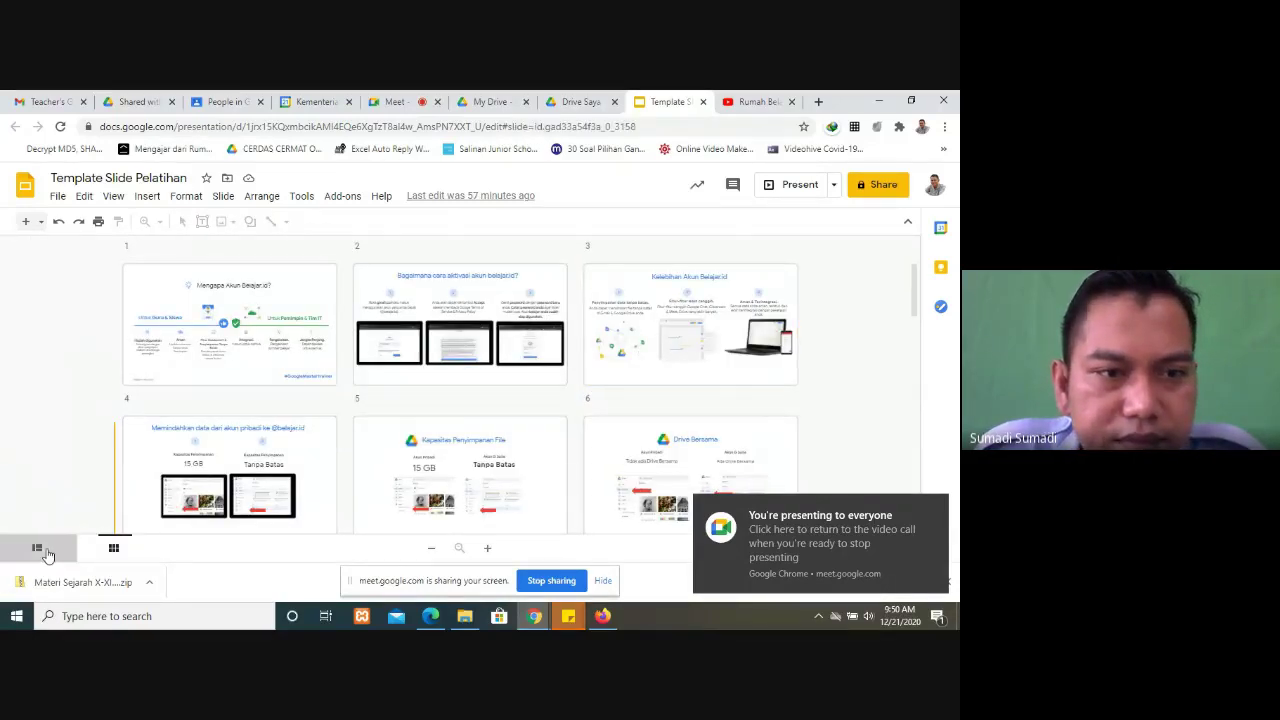
pyautogui.click(44, 552)
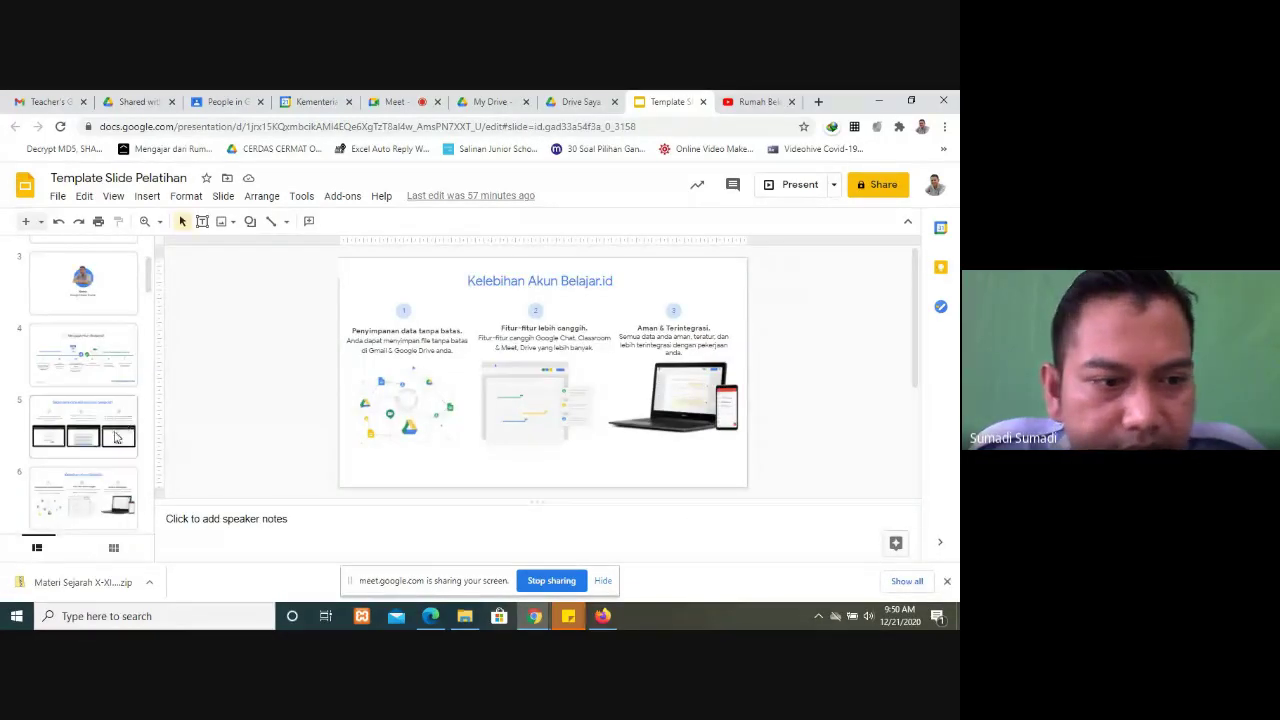
pyautogui.scroll(-1, 115, 430)
pyautogui.click(105, 428)
pyautogui.click(84, 516)
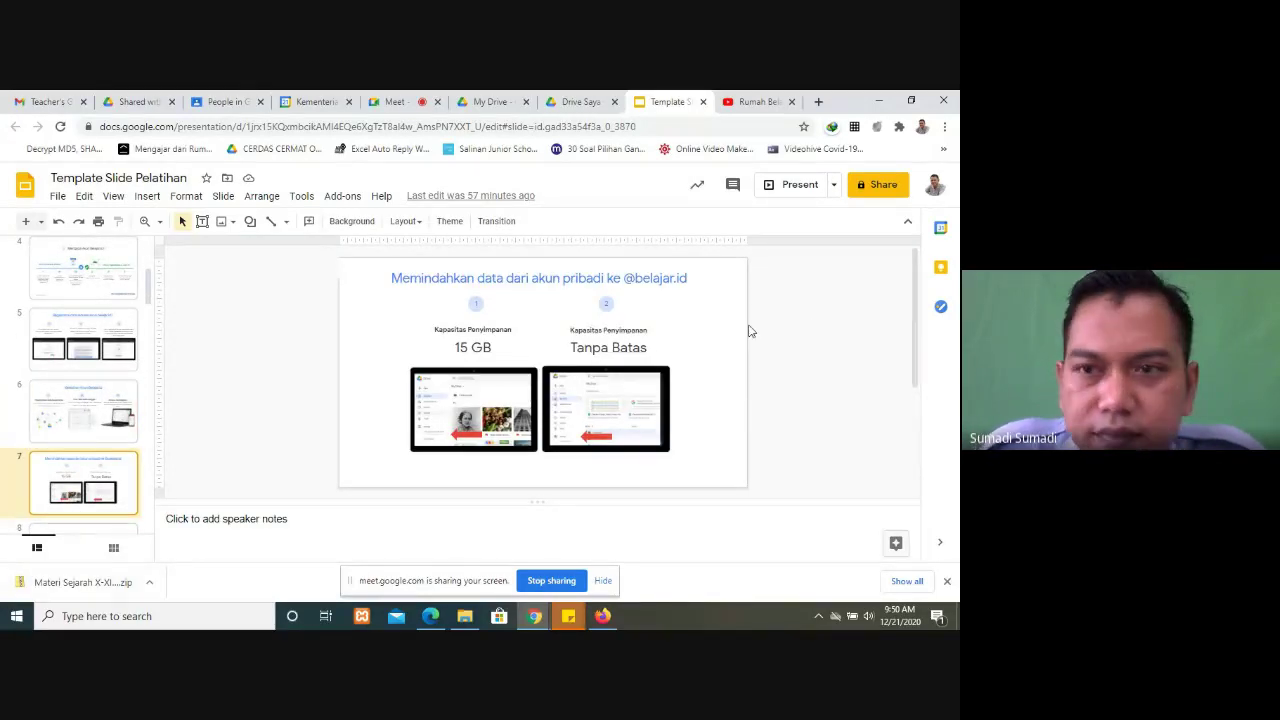
pyautogui.click(800, 186)
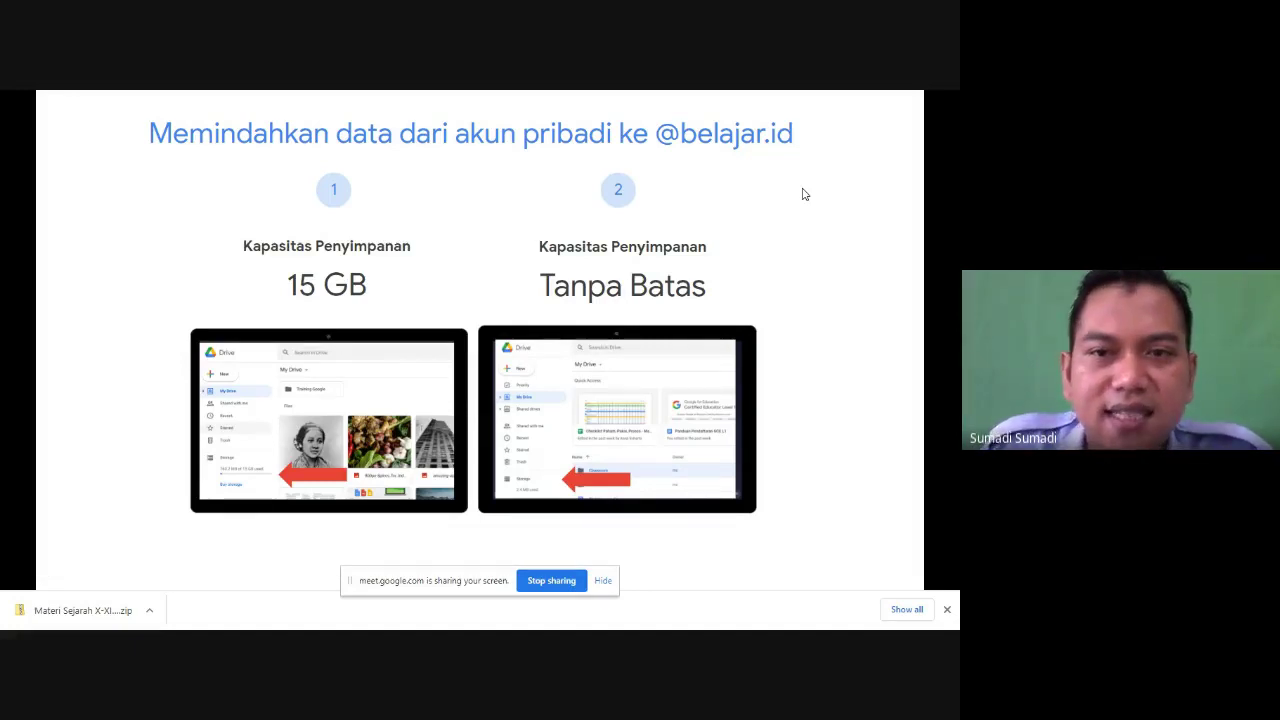
# Step: Advance past the Kapasitas Penyimpanan File slide to the Drive Bersama slide
pyautogui.press('Right')
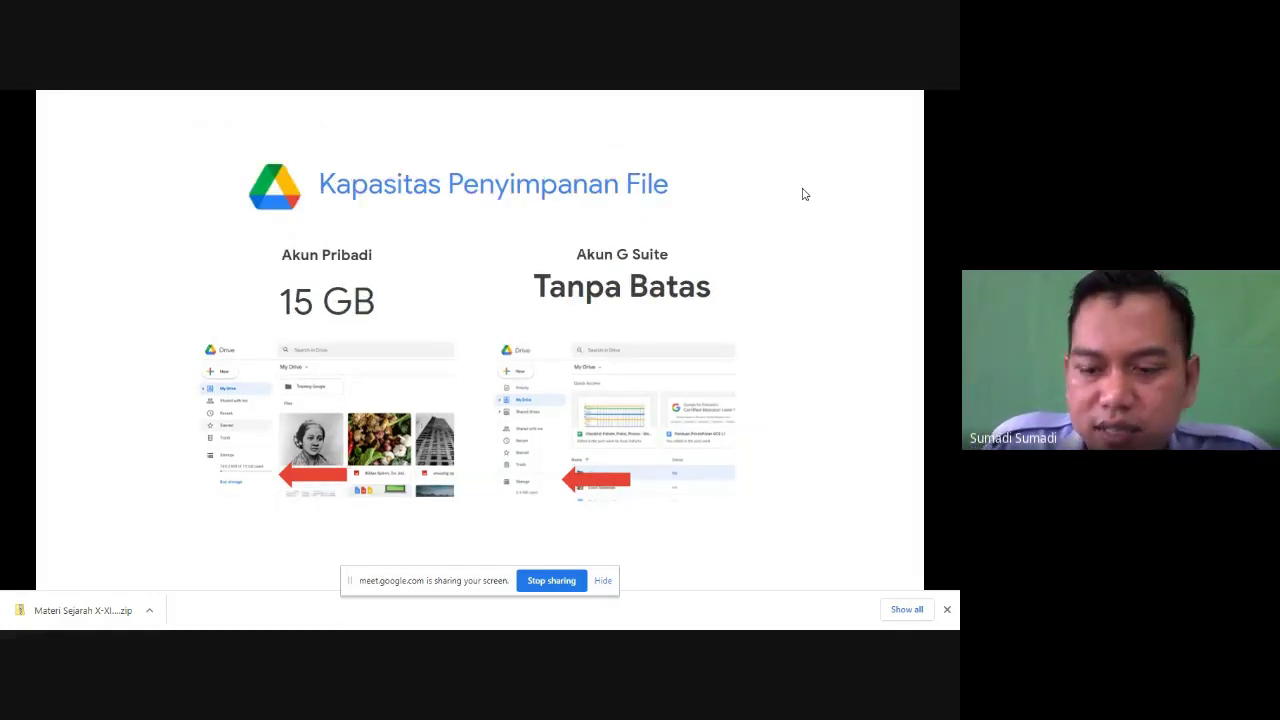
pyautogui.press('Right')
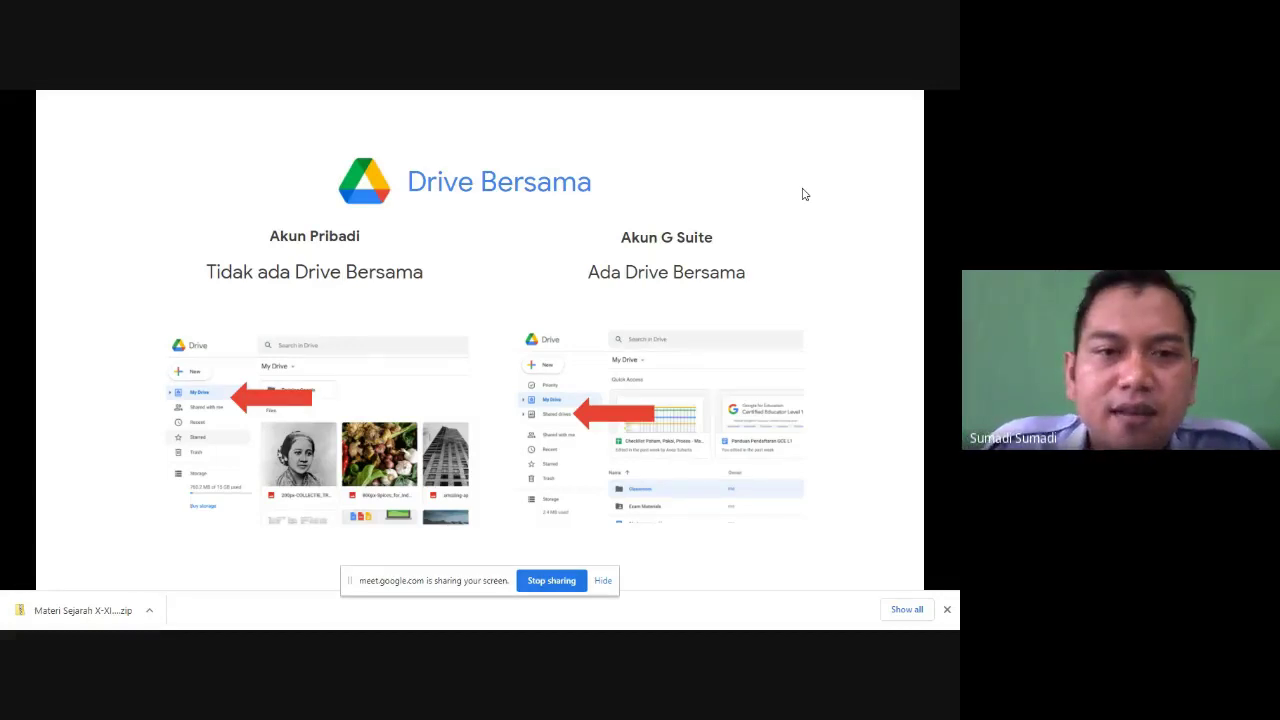
# Step: Advance past the Fitur Google Meet slide to the 'Video Call di Google Classroom' slide
pyautogui.press('Right')
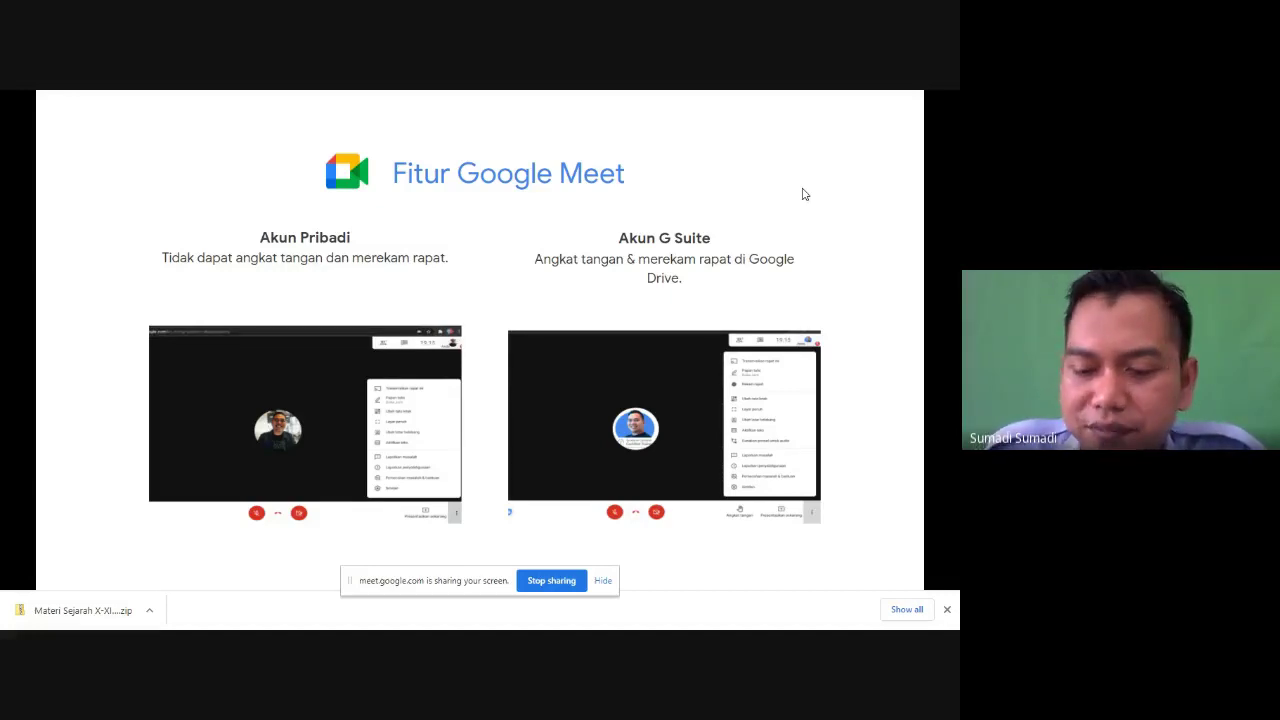
pyautogui.press('Right')
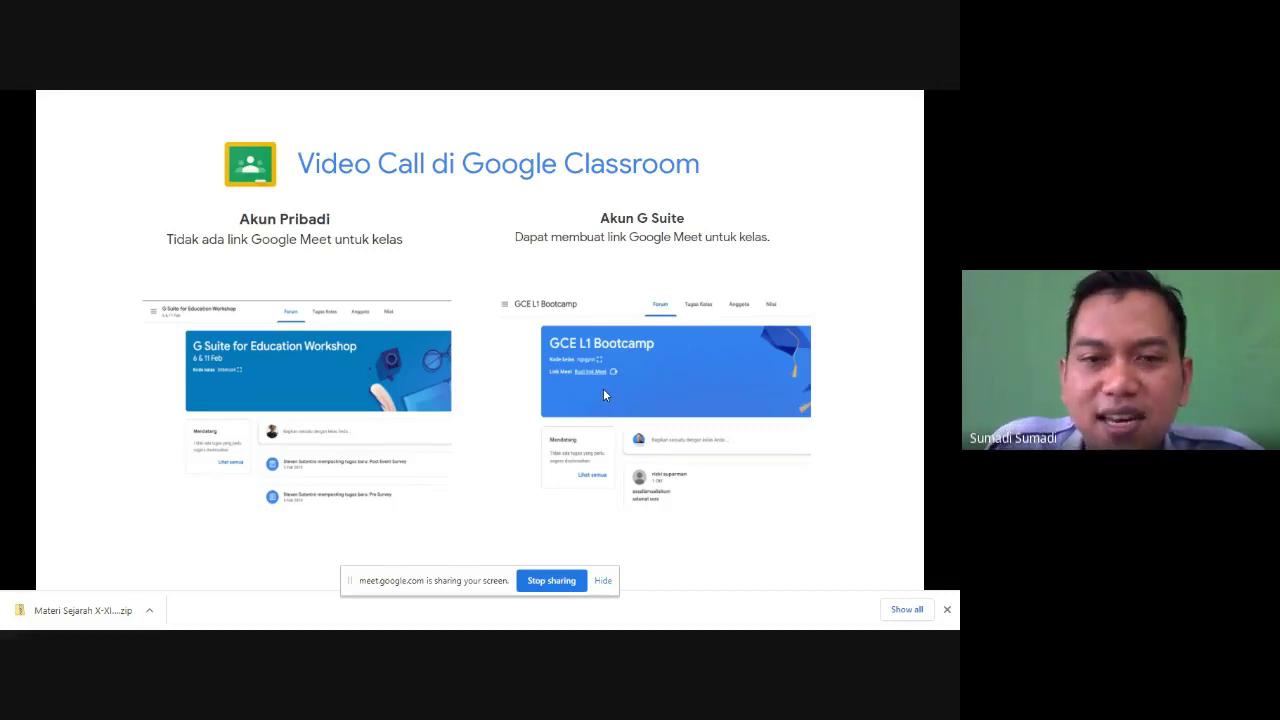
# Step: Advance past the Kapasitas and Penugasan slides to the data-moving slide, then exit full screen
pyautogui.press('Right')
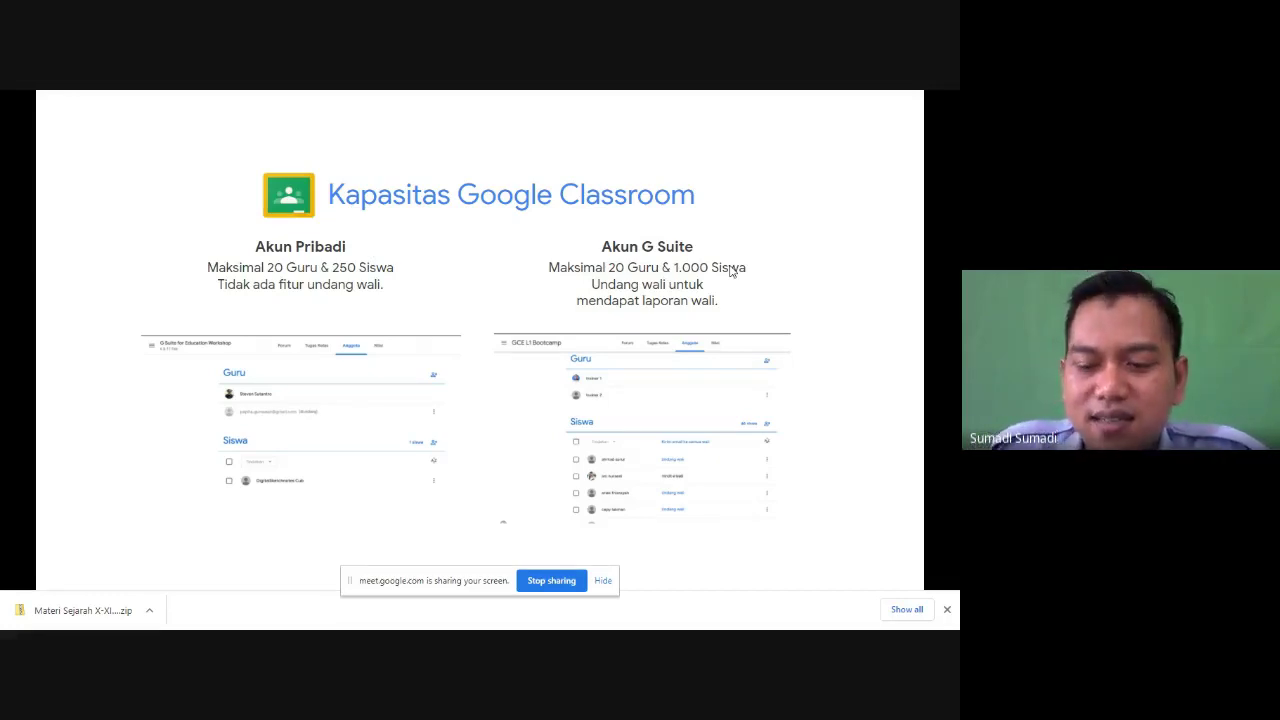
pyautogui.press('Right')
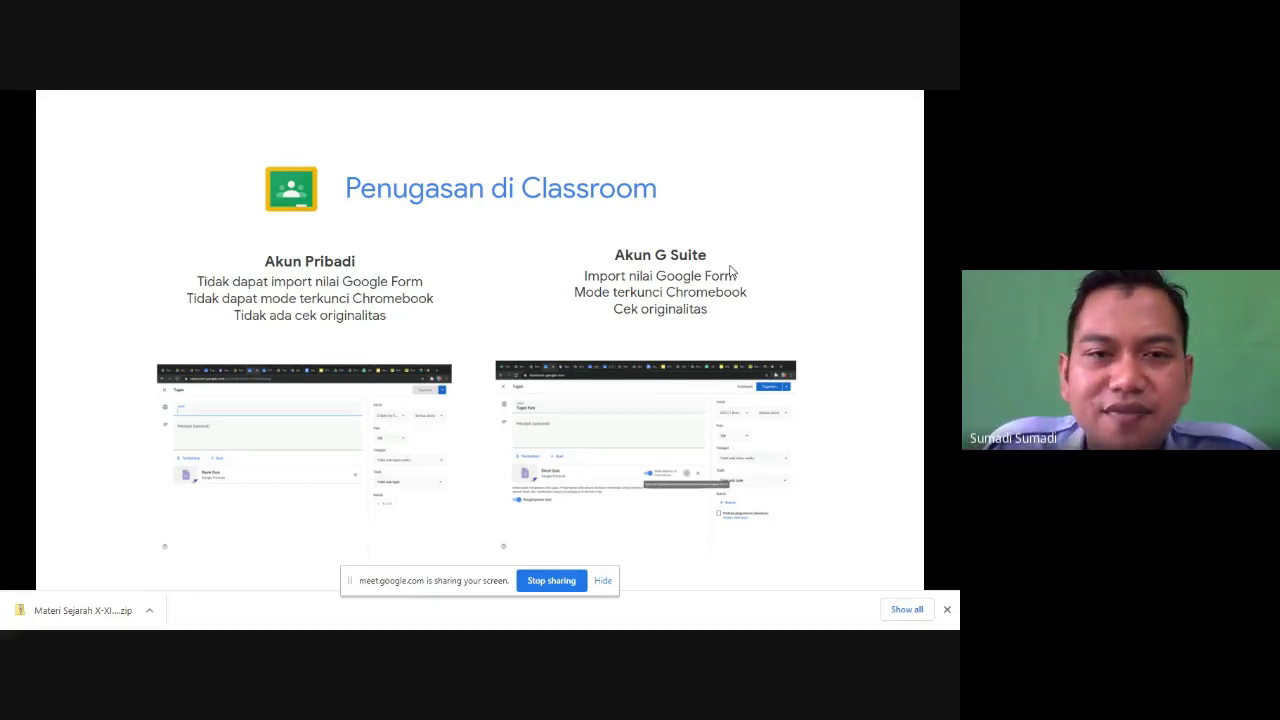
pyautogui.press('Right')
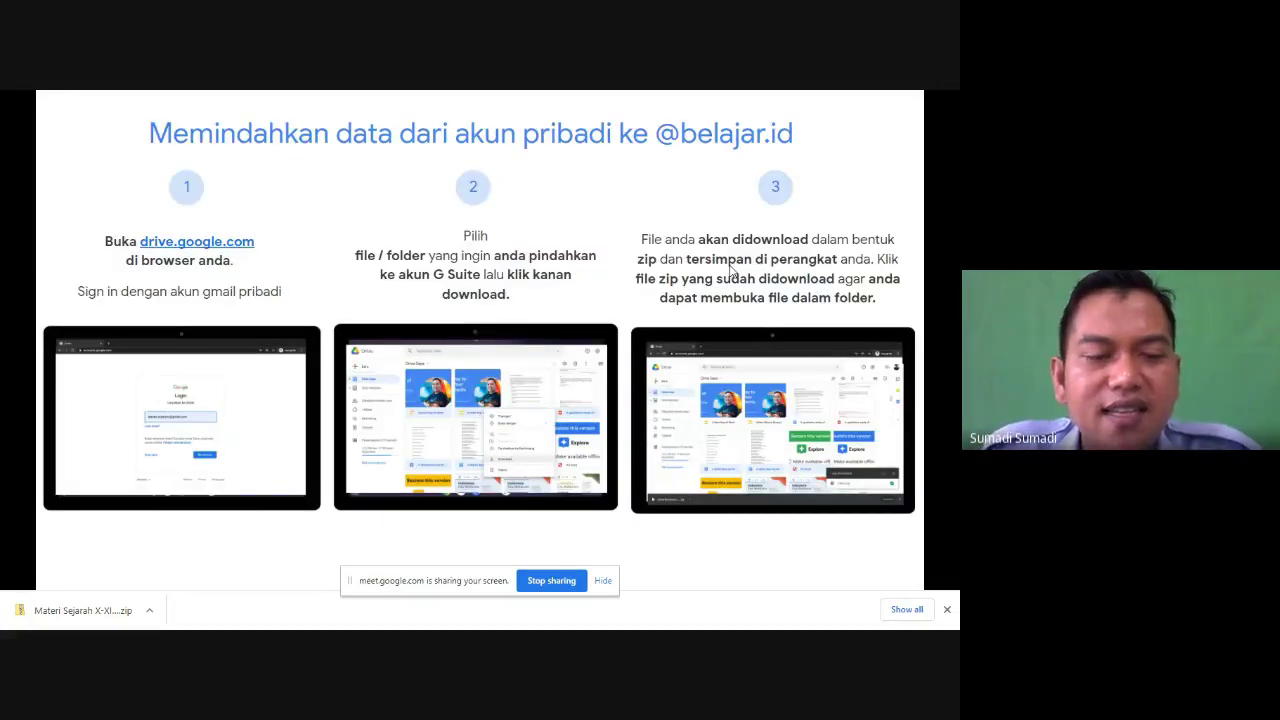
pyautogui.press('F11')
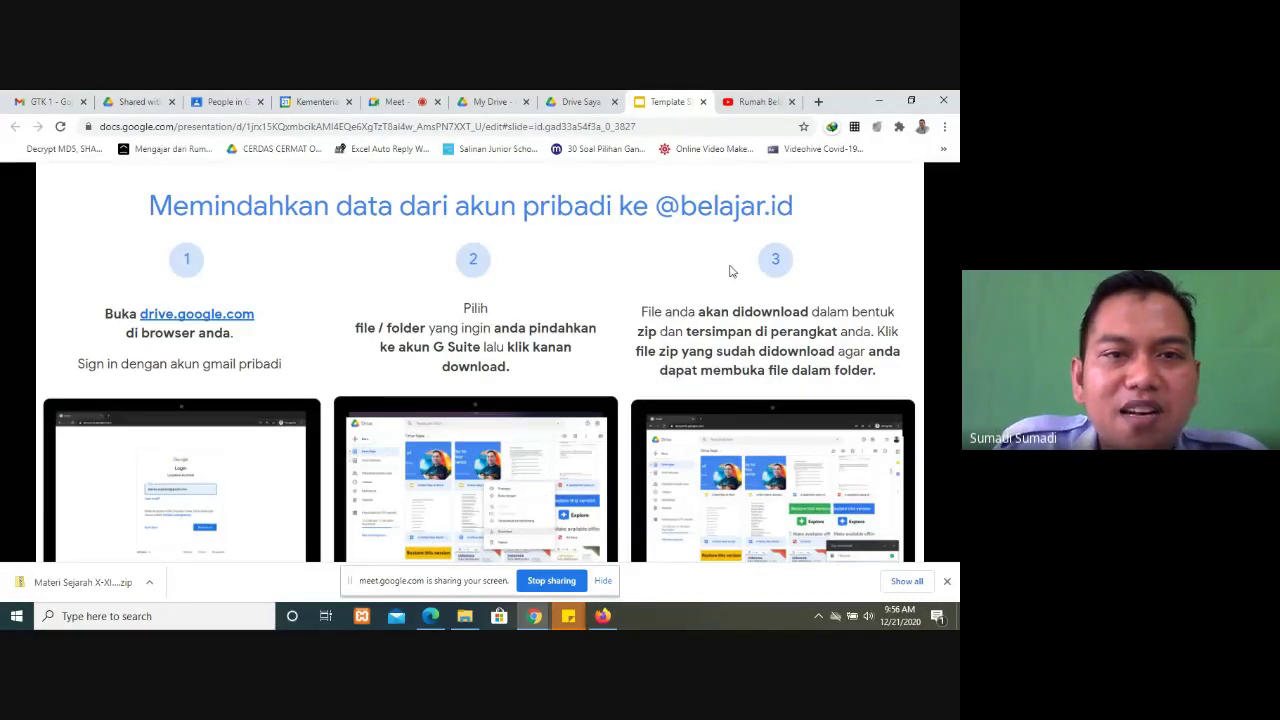
pyautogui.press('Escape')
# Step: Back in the Meet call, admit the waiting participant and scroll through the chat questions
pyautogui.click(395, 101)
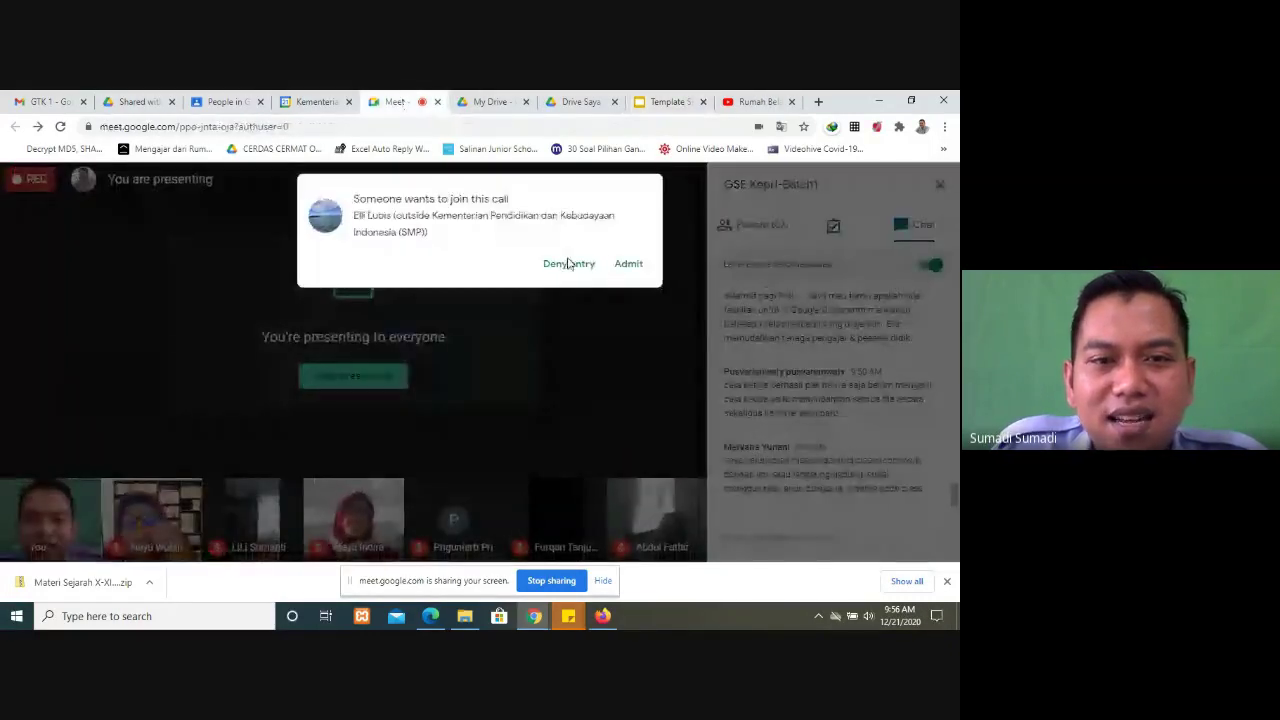
pyautogui.click(632, 264)
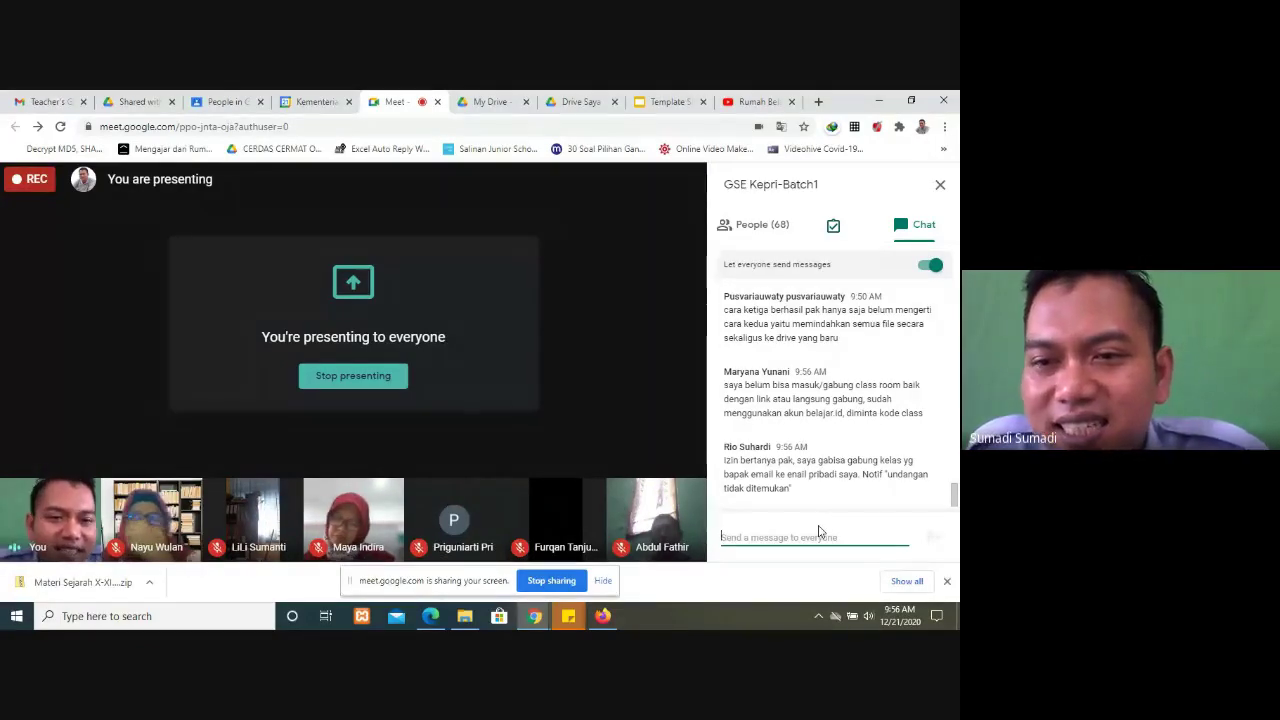
pyautogui.scroll(3, 790, 440)
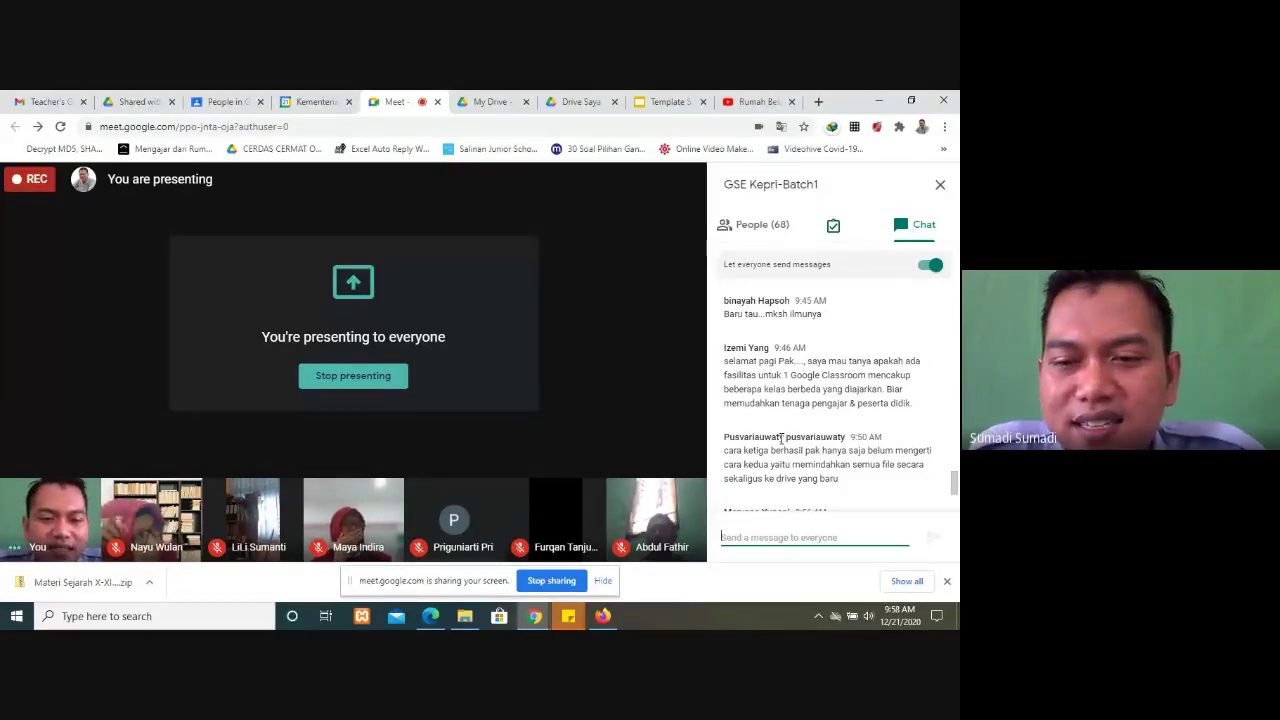
pyautogui.scroll(-1, 781, 438)
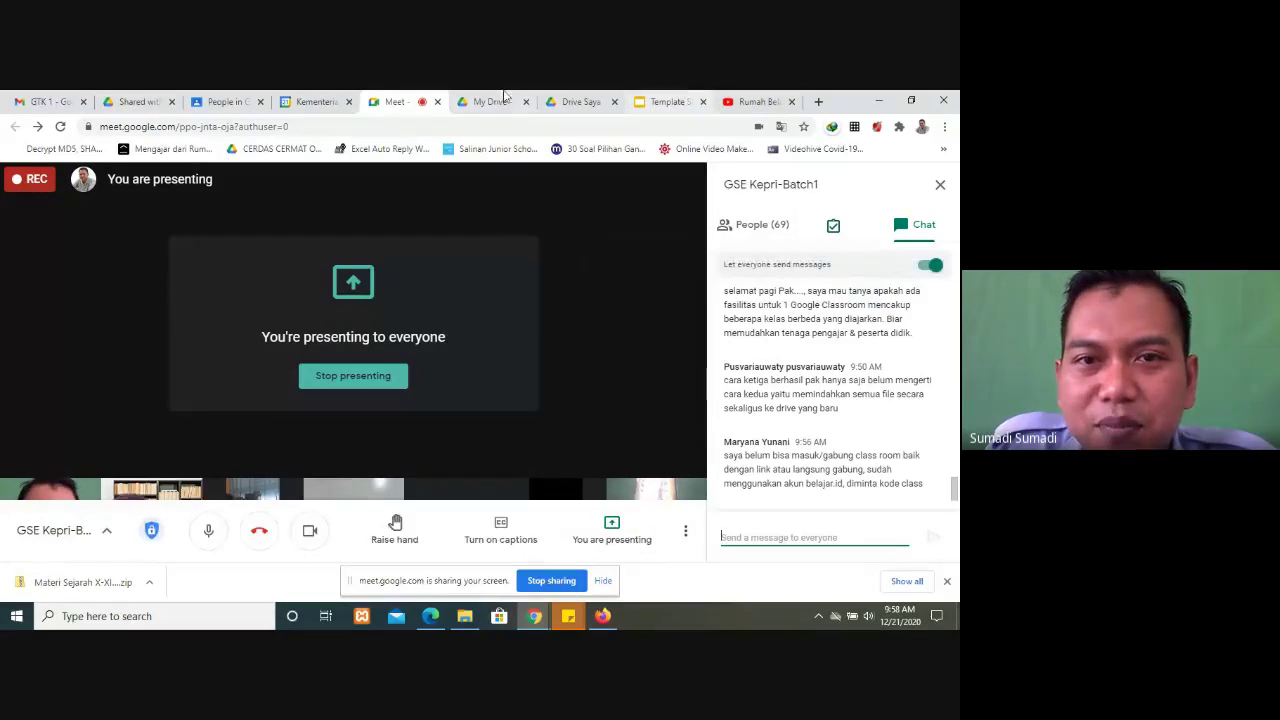
# Step: Open Google Takeout from a web search for 'ta' and scroll through its product list
pyautogui.click(586, 96)
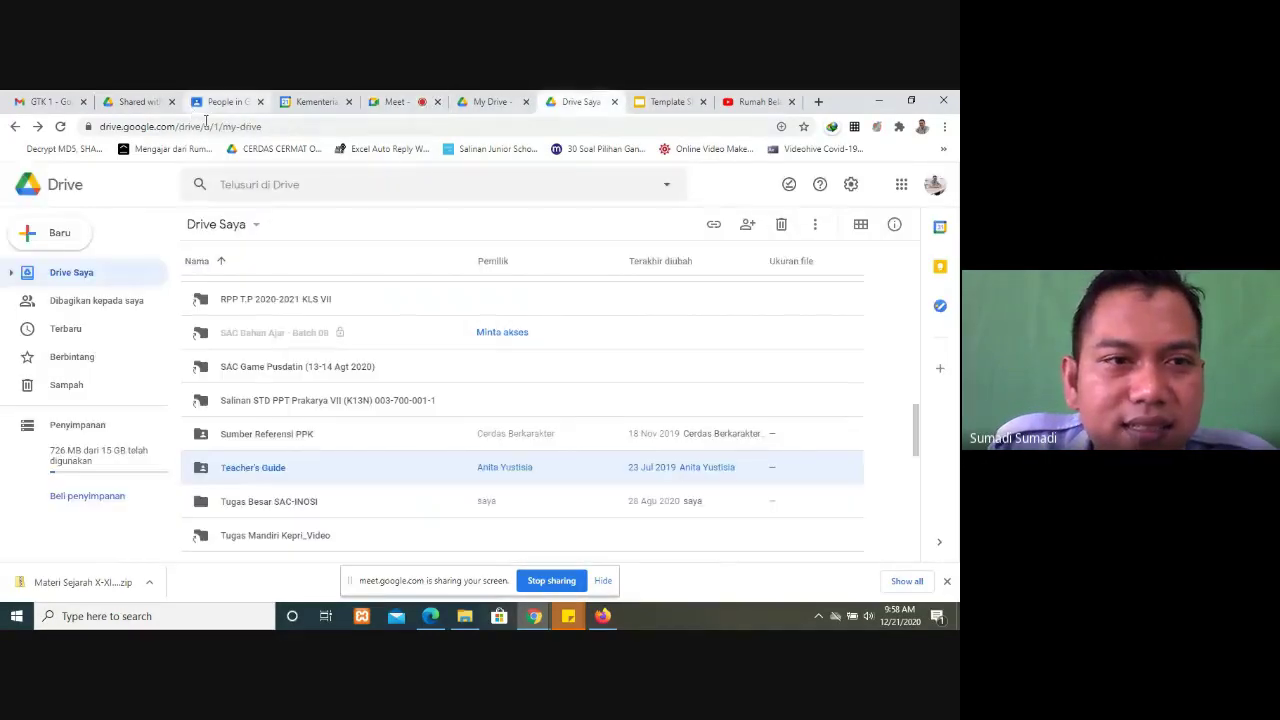
pyautogui.click(240, 128)
pyautogui.write('ta')
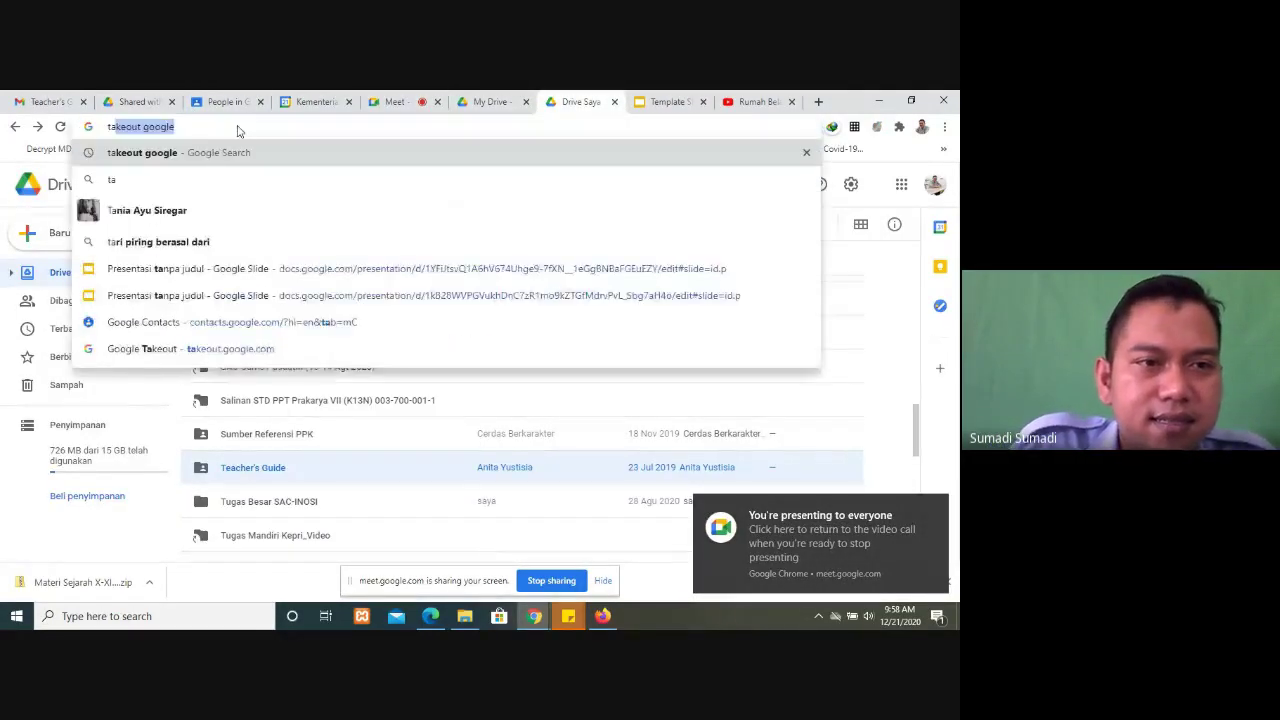
pyautogui.press('Return')
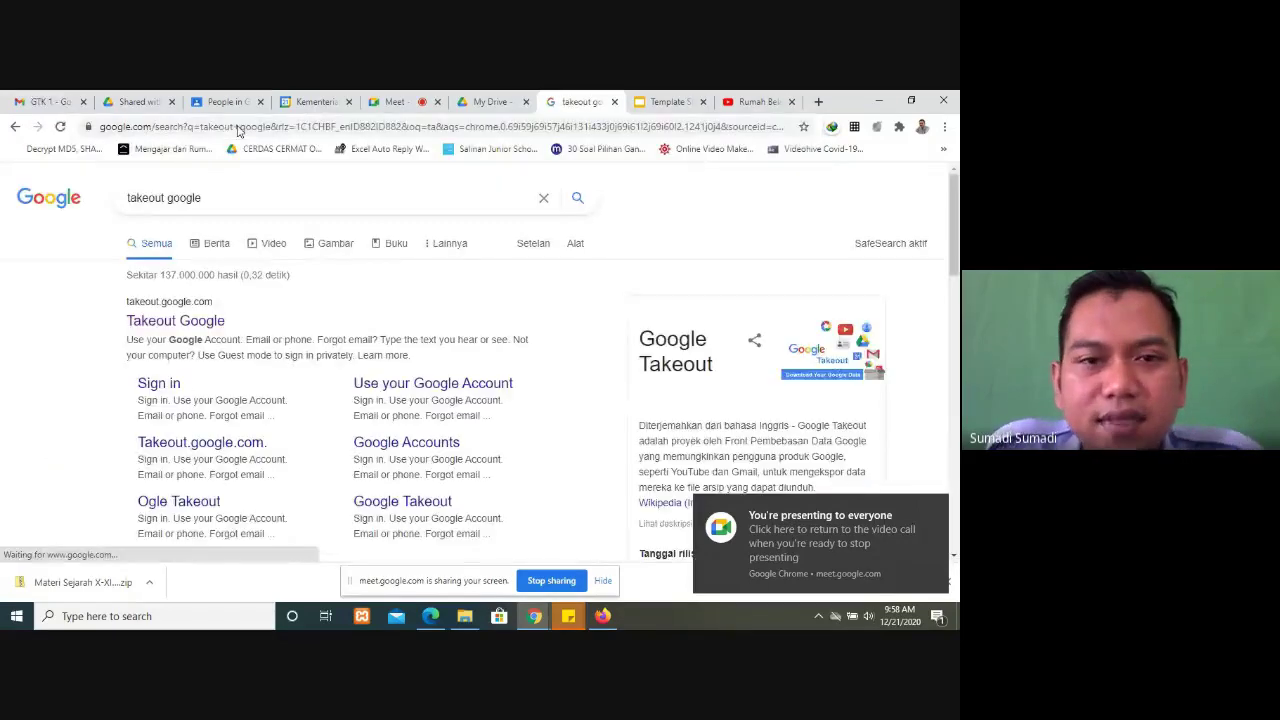
pyautogui.click(176, 322)
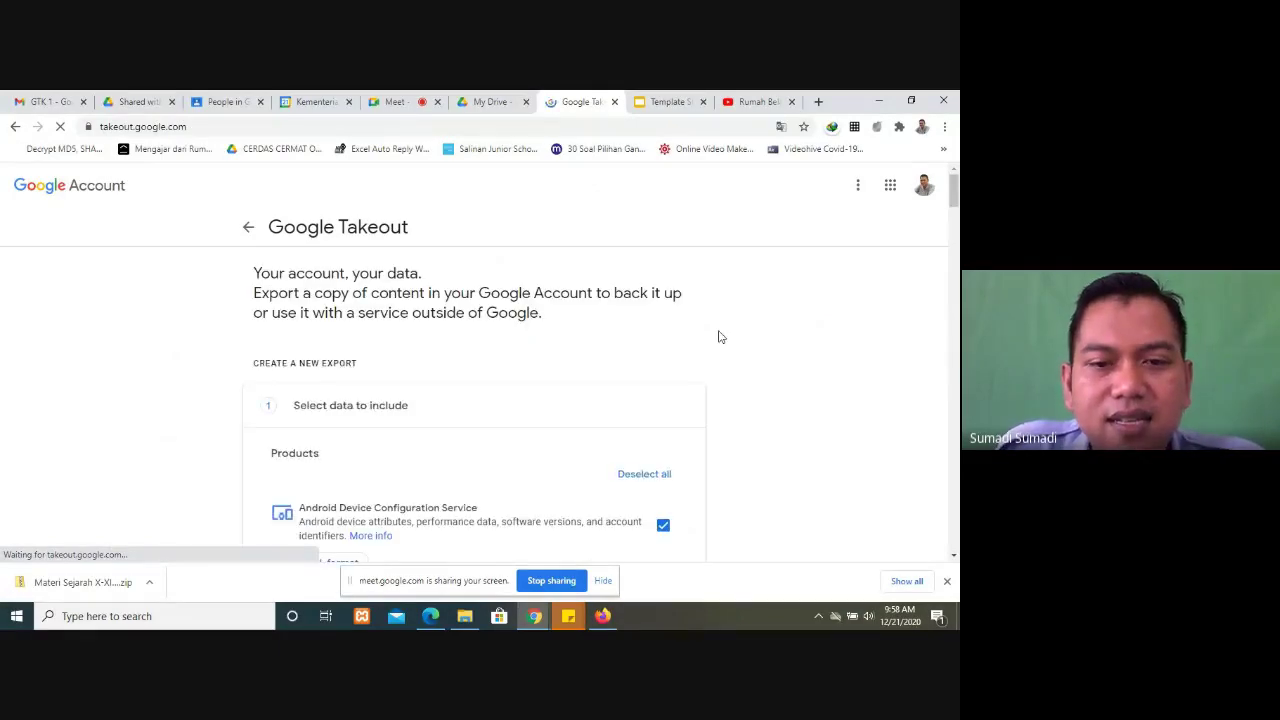
pyautogui.scroll(-10, 718, 337)
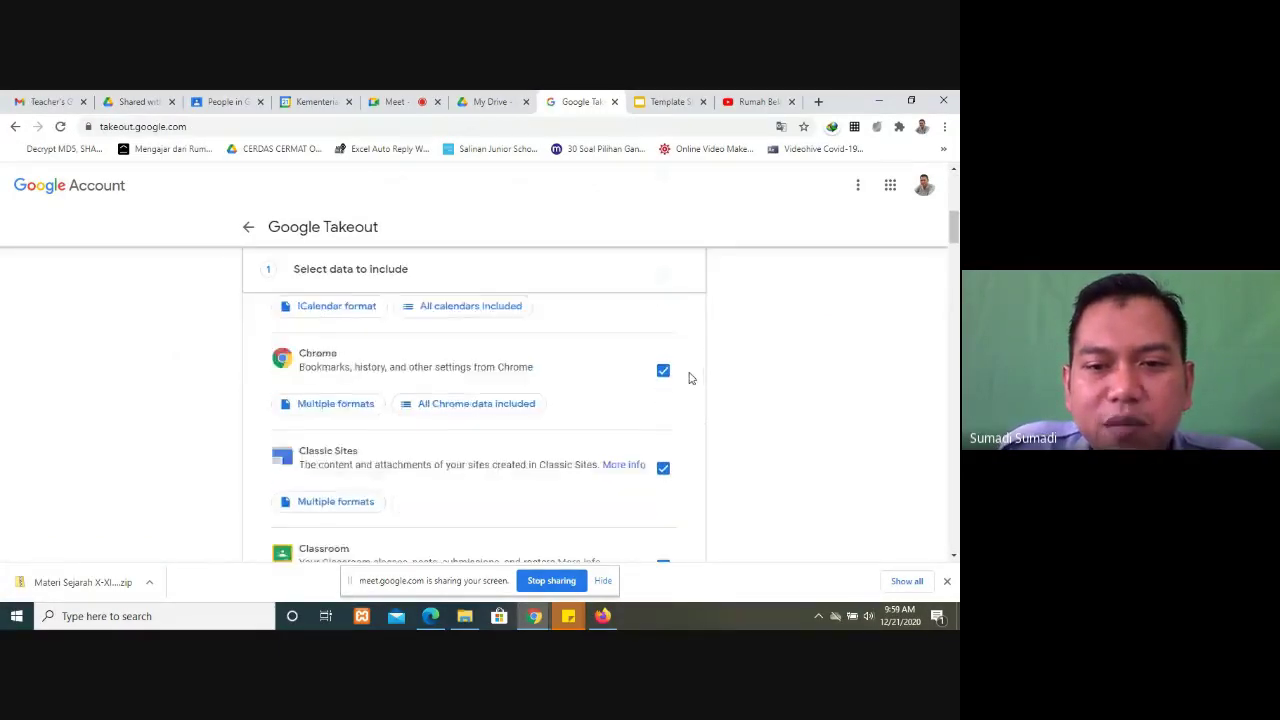
pyautogui.scroll(-10, 679, 387)
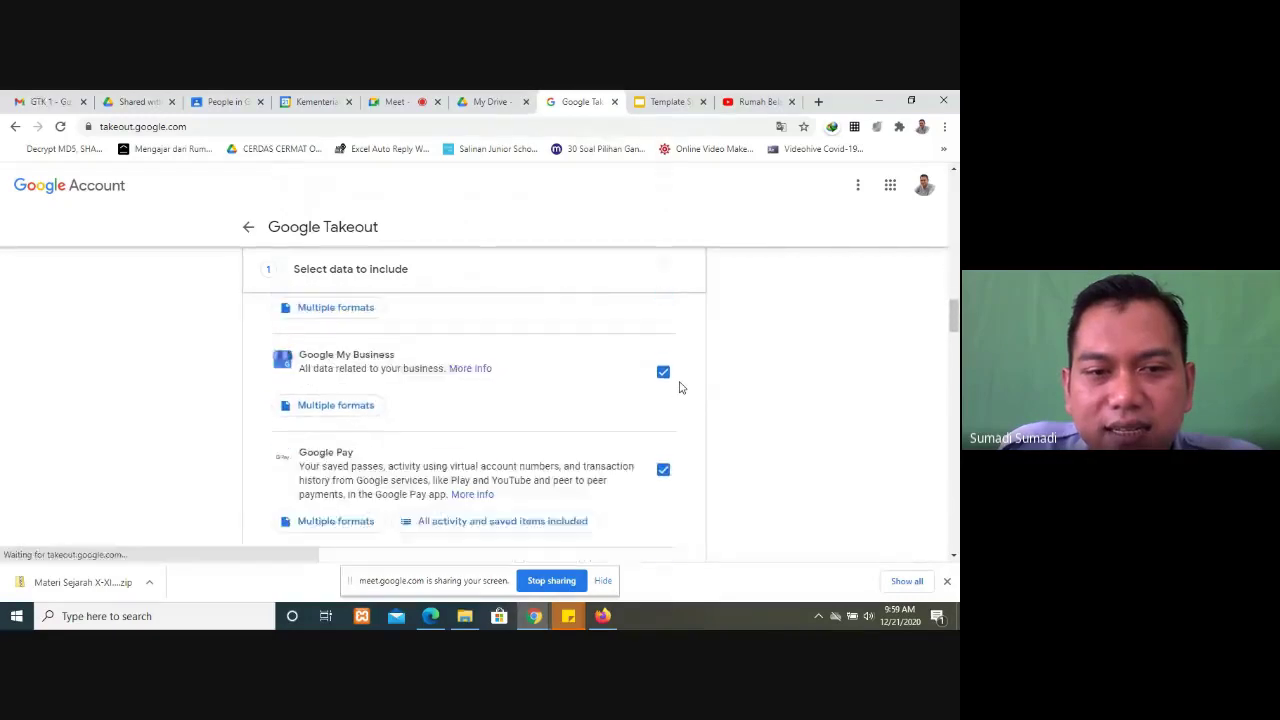
pyautogui.scroll(-10, 679, 387)
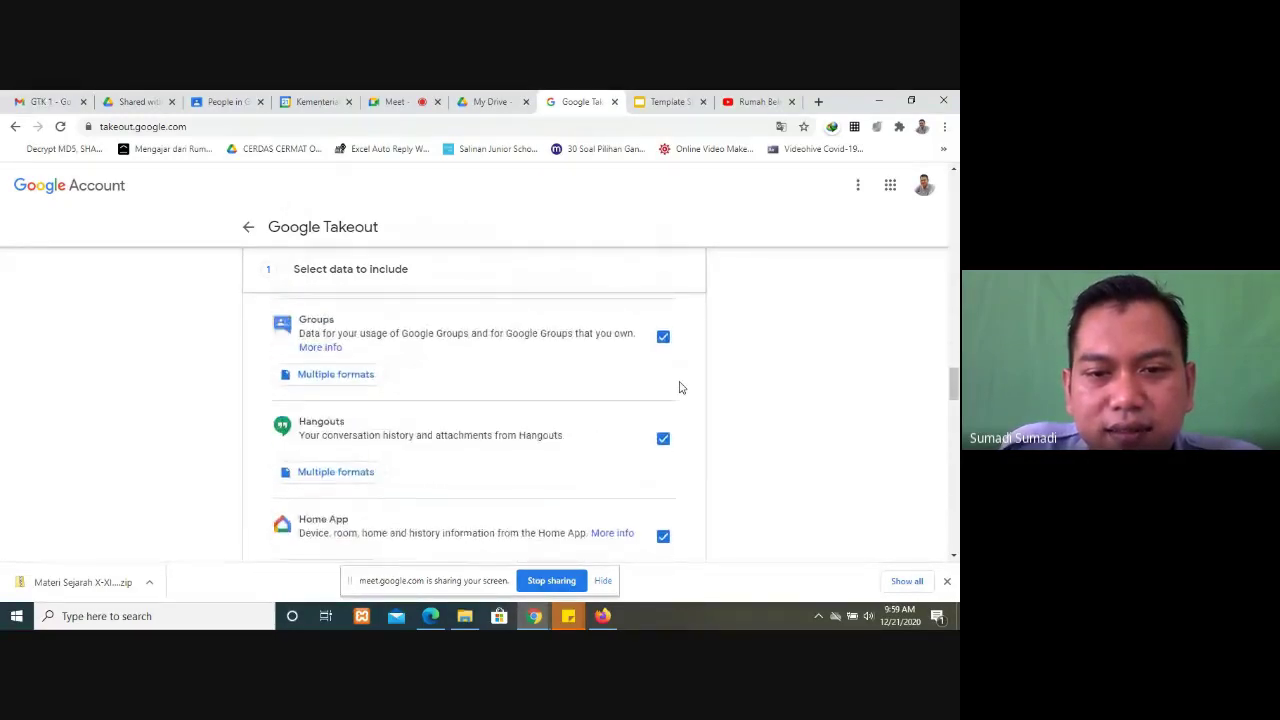
pyautogui.scroll(-10, 679, 387)
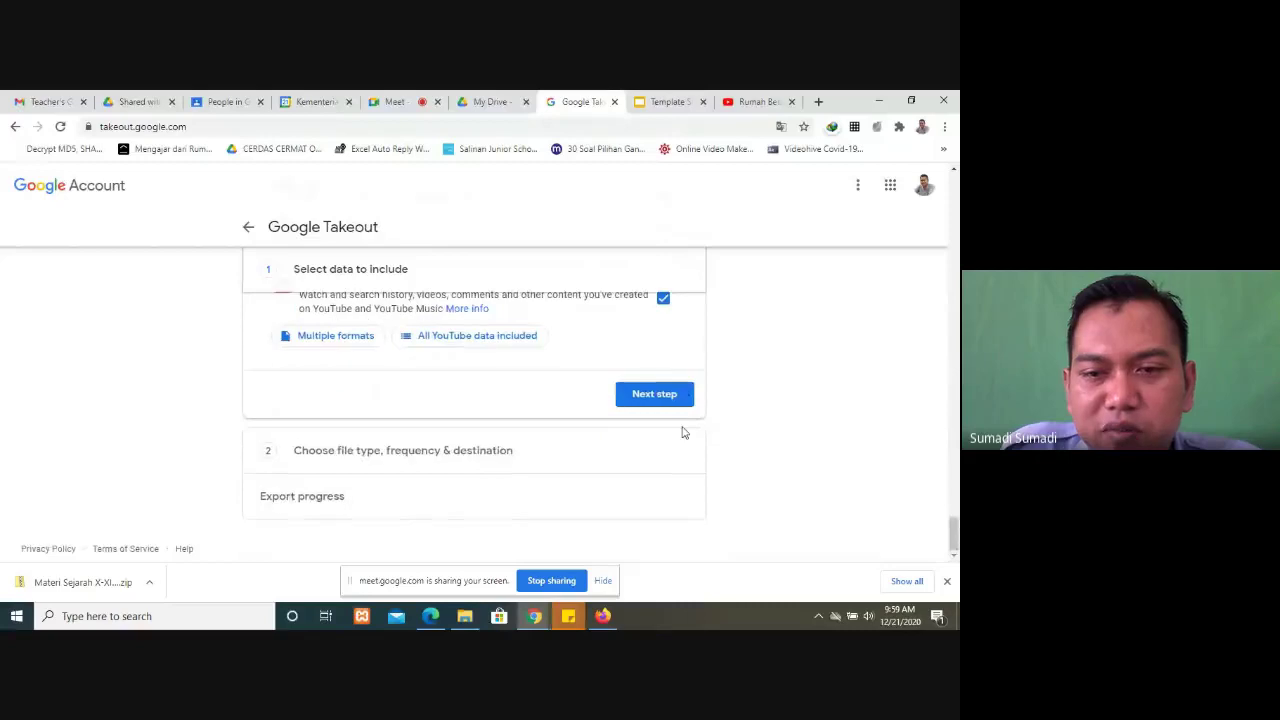
pyautogui.scroll(1, 670, 455)
# Step: Continue to step 2 and review the emailed link, Export once, .zip and 2 GB settings
pyautogui.click(663, 468)
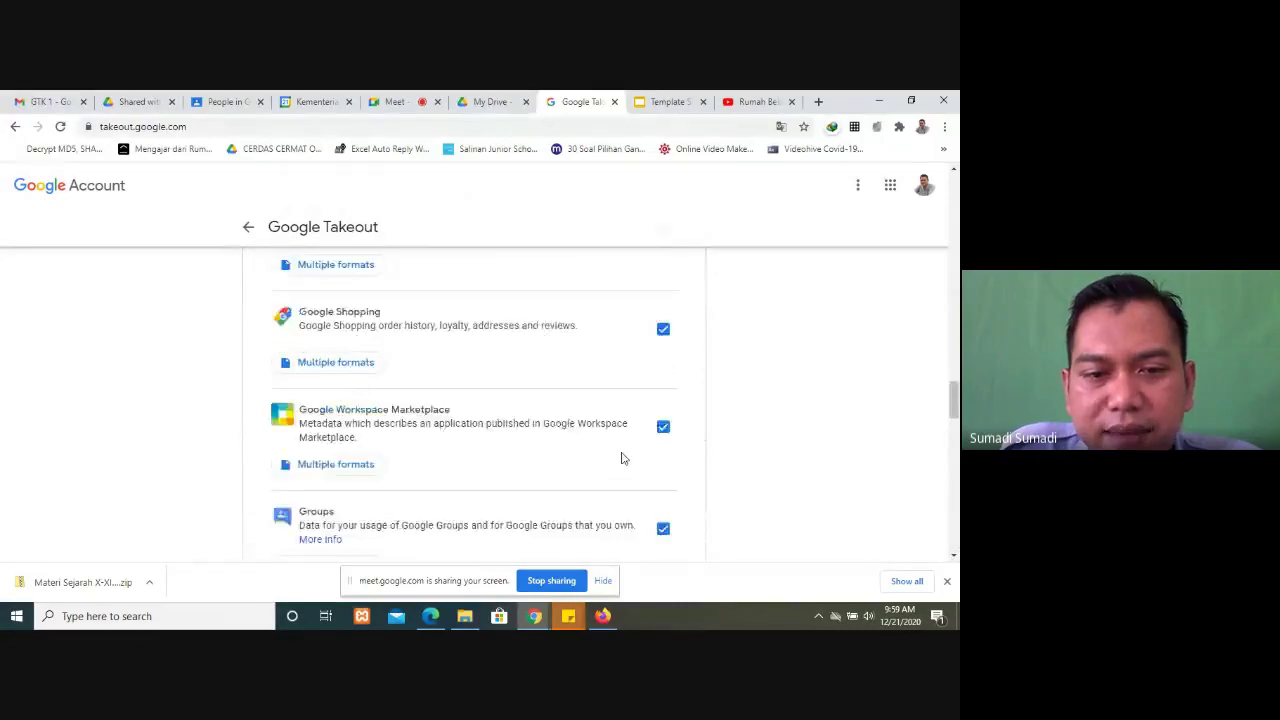
pyautogui.scroll(-2, 578, 441)
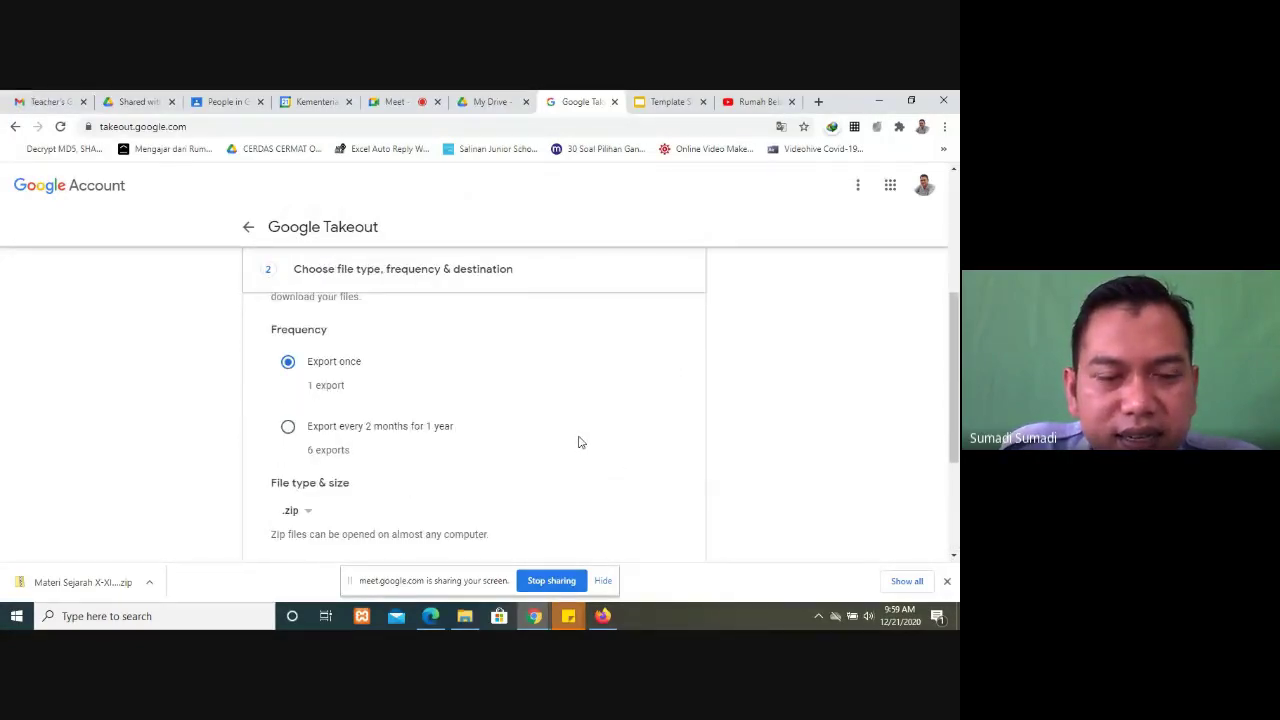
pyautogui.scroll(1, 549, 434)
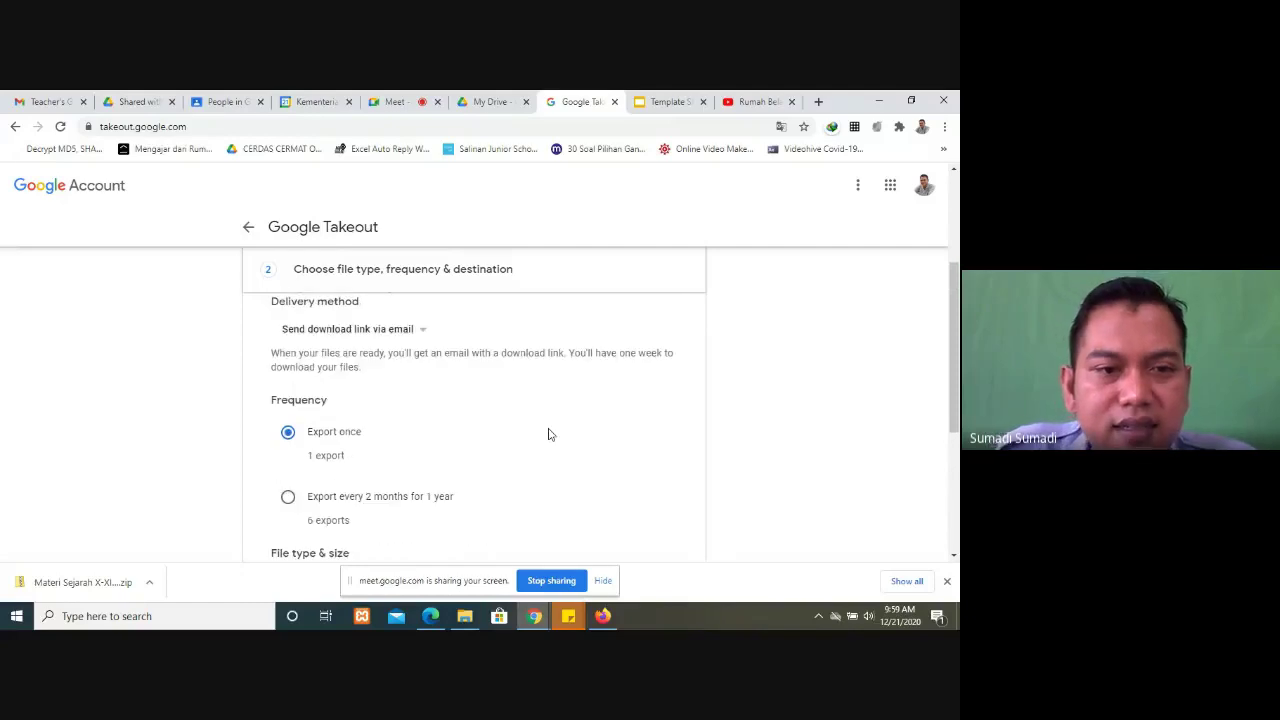
pyautogui.scroll(-1, 548, 434)
pyautogui.scroll(1, 548, 434)
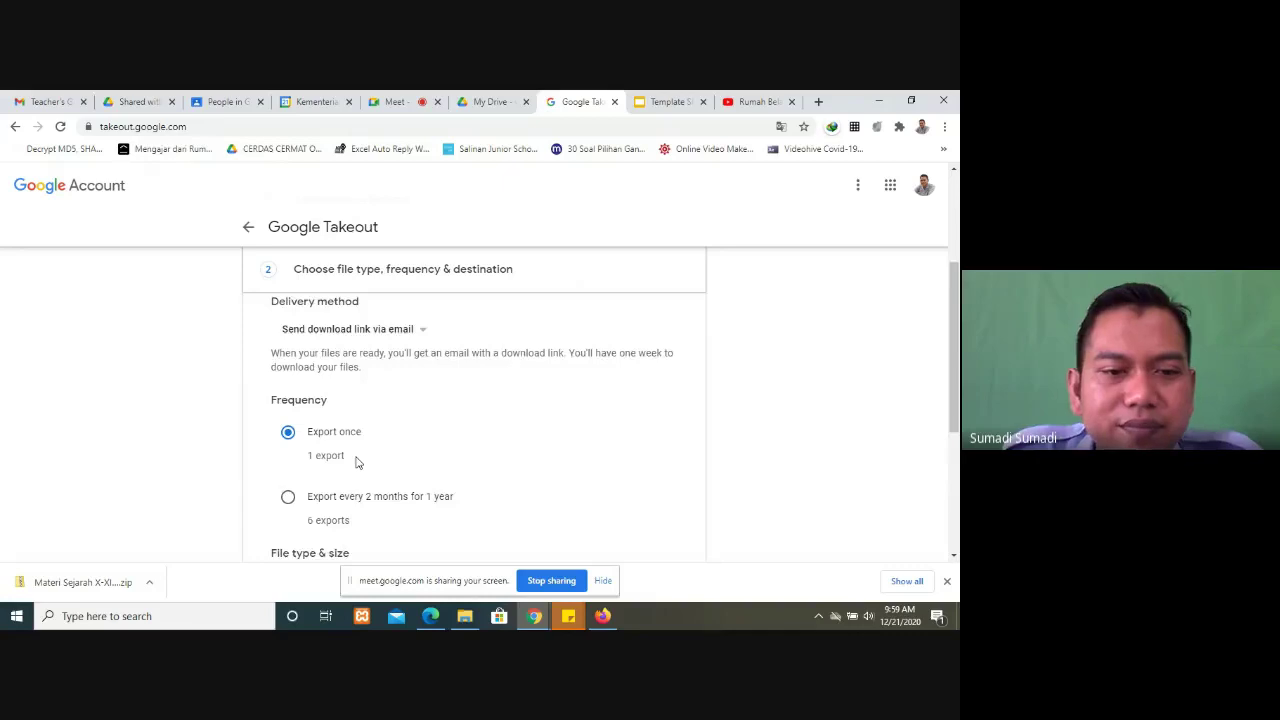
pyautogui.scroll(-1, 357, 462)
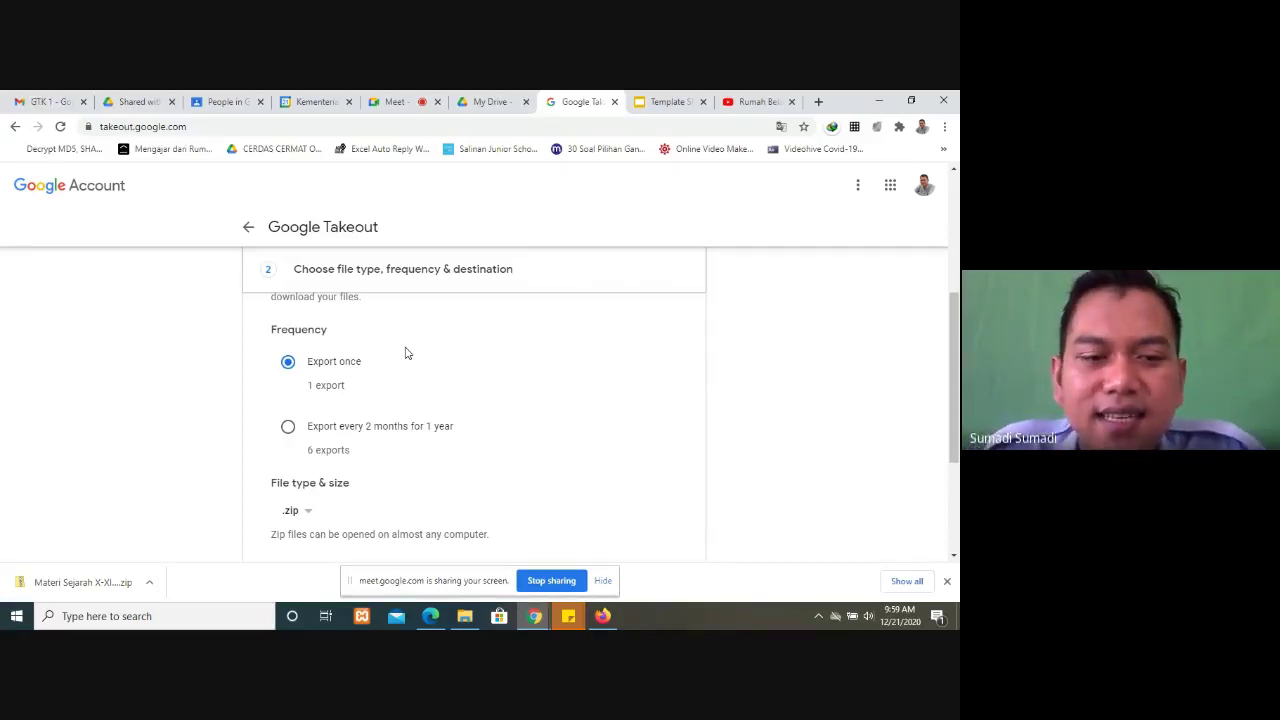
pyautogui.scroll(-1, 298, 482)
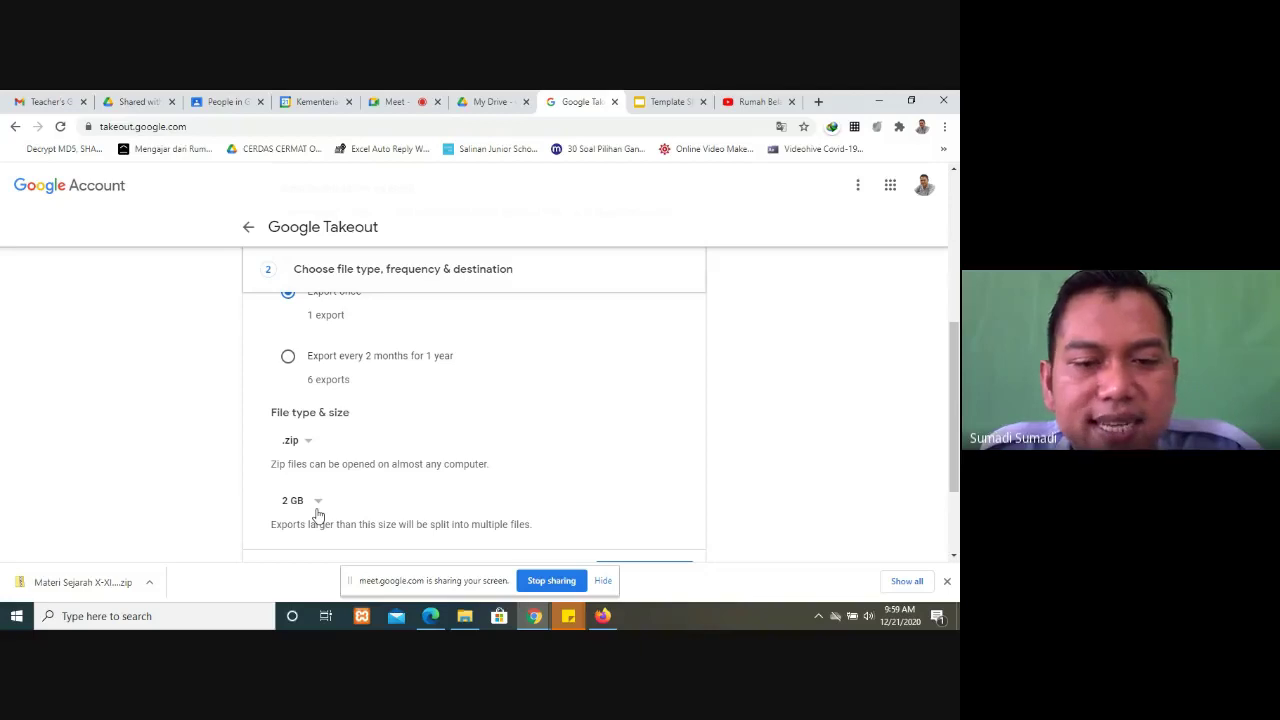
pyautogui.scroll(-2, 318, 515)
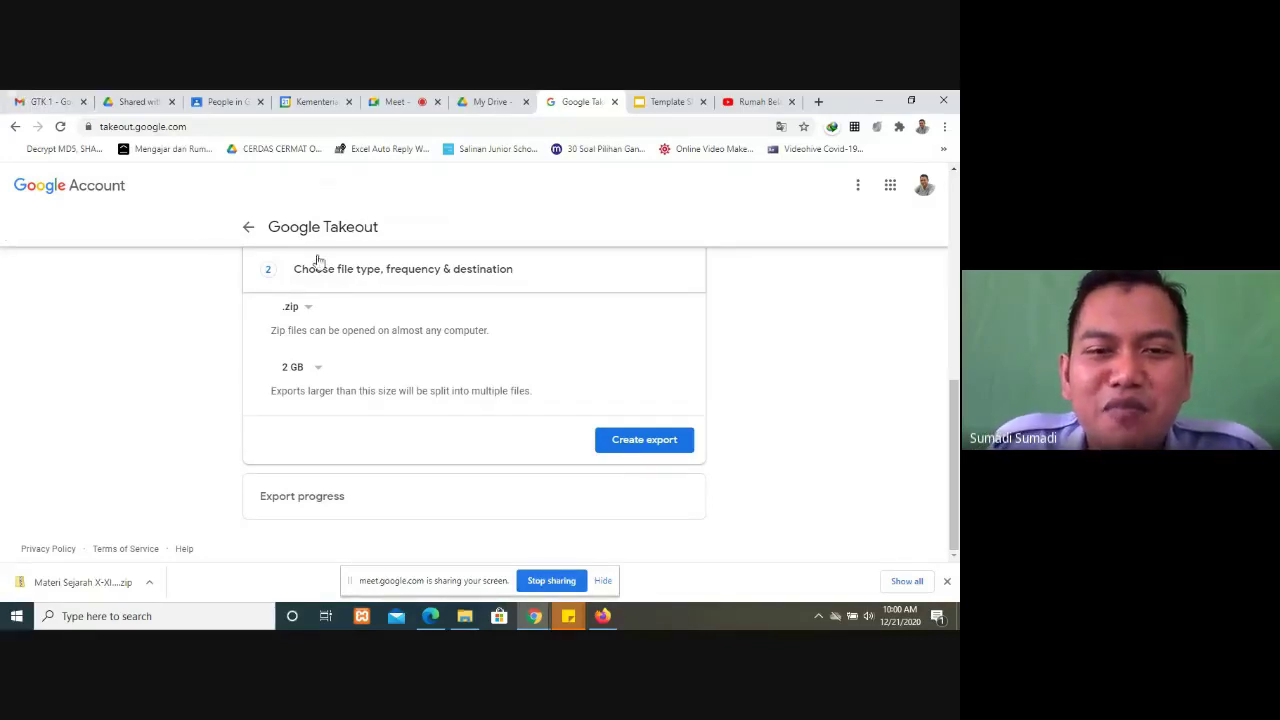
# Step: Leave Takeout for the account data page and reload takeout.google.com from the address bar
pyautogui.click(253, 235)
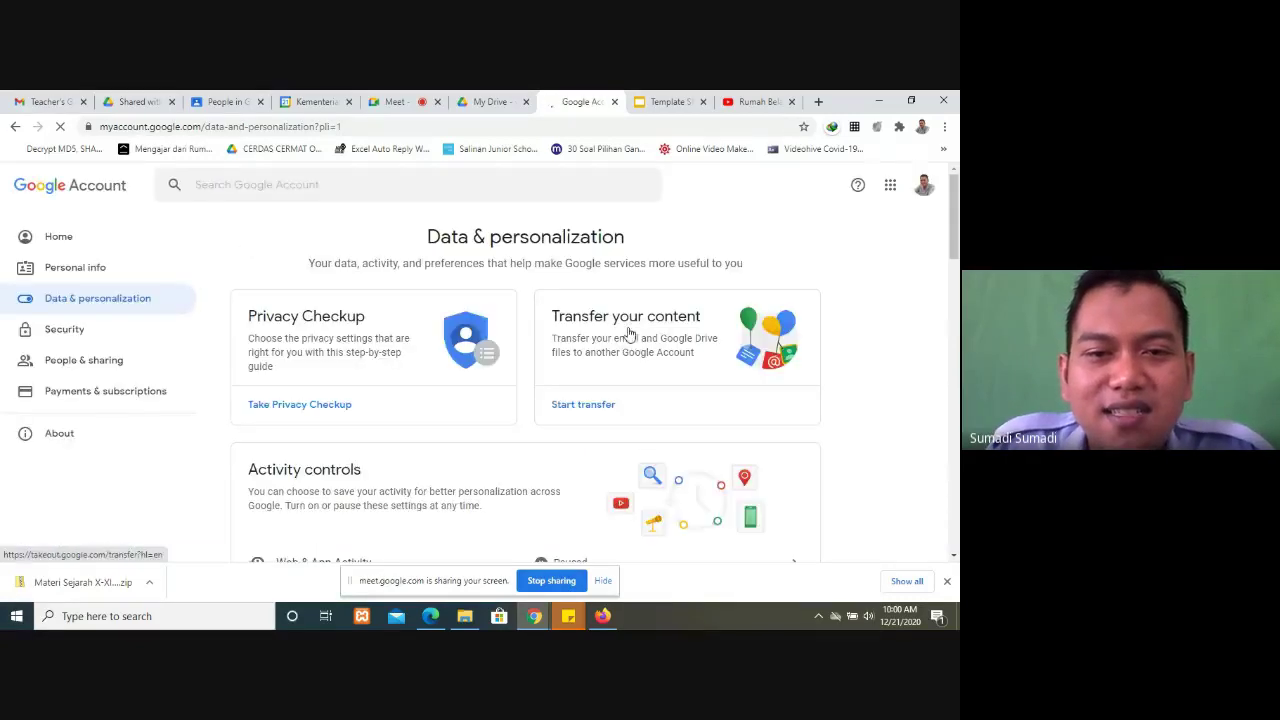
pyautogui.click(275, 128)
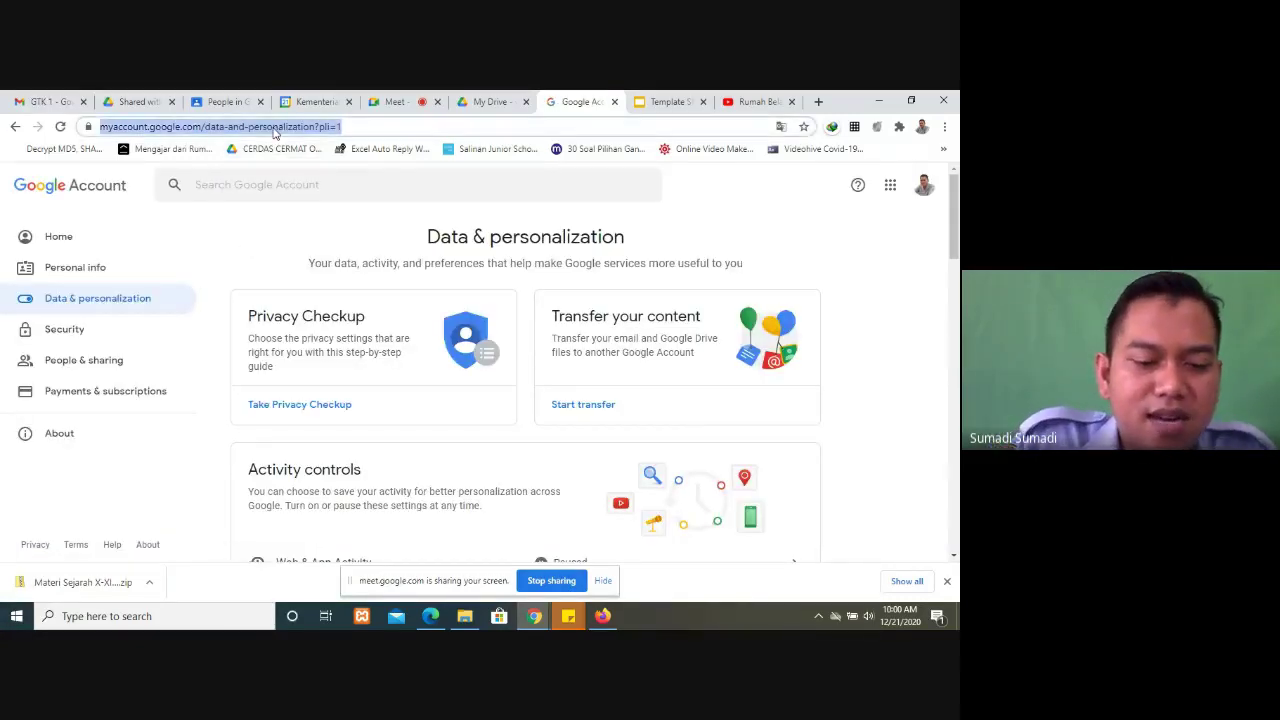
pyautogui.write('take')
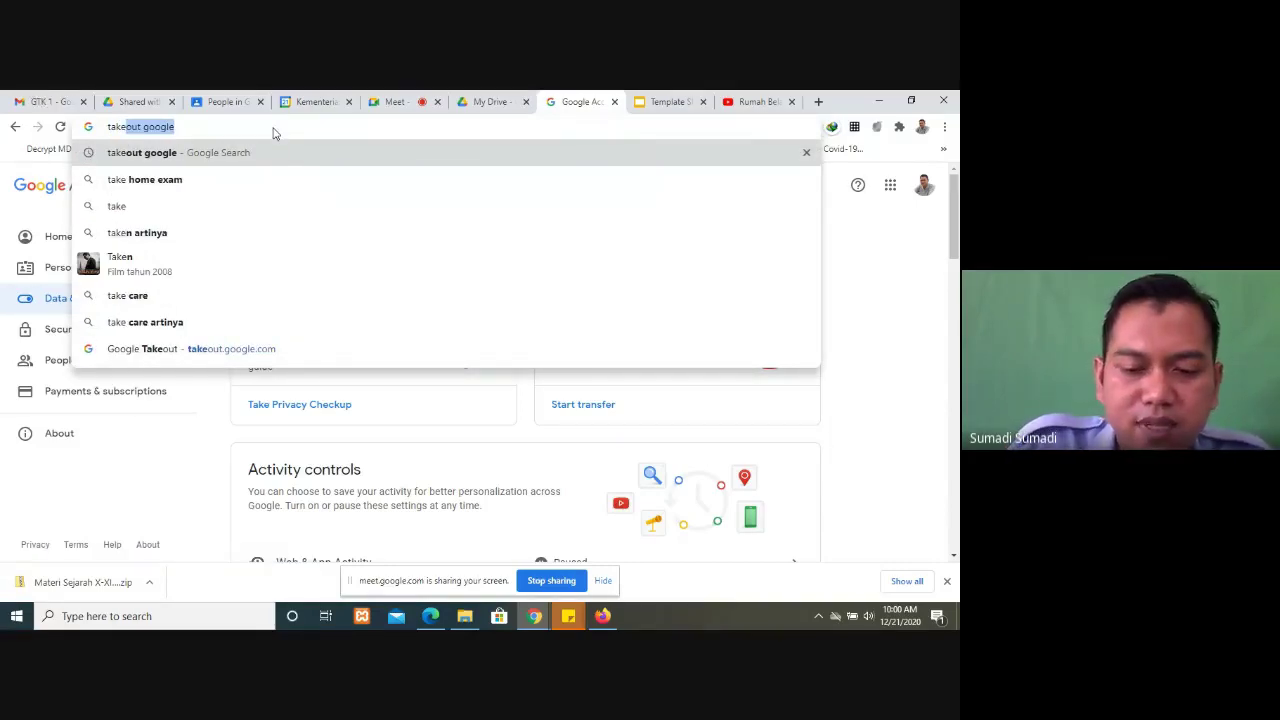
pyautogui.write('out')
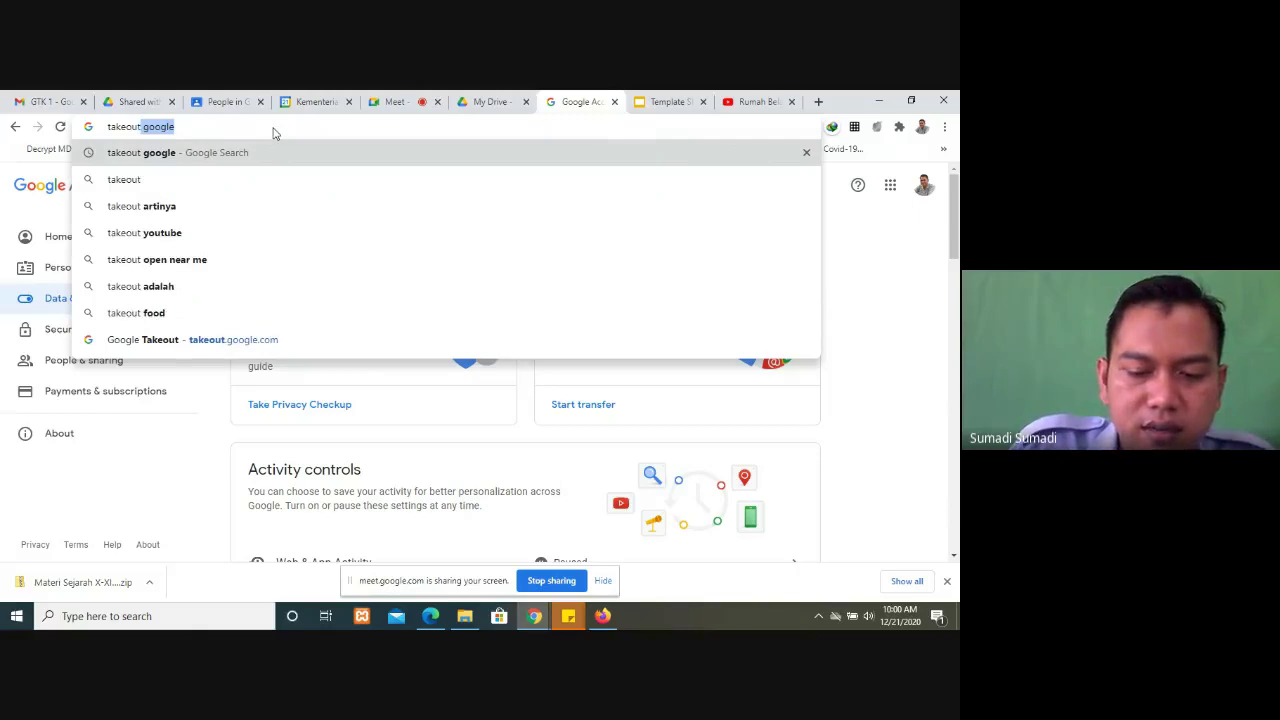
pyautogui.write('.g')
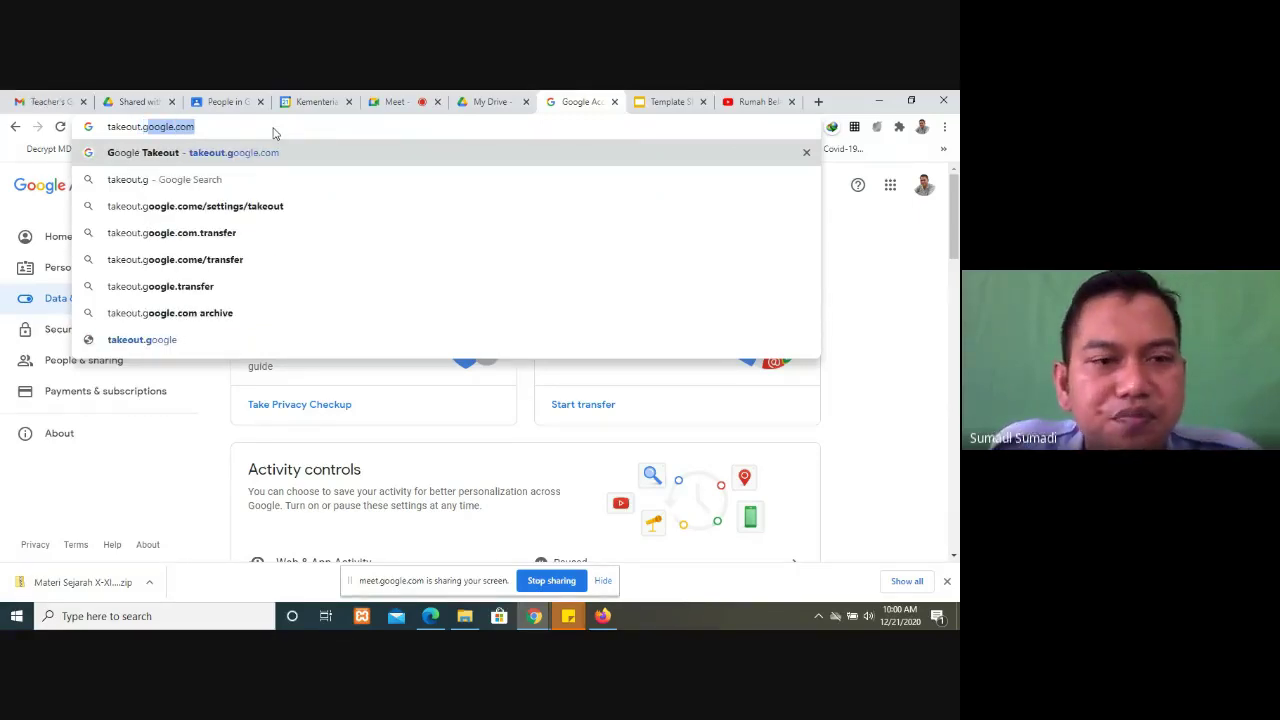
pyautogui.press('Return')
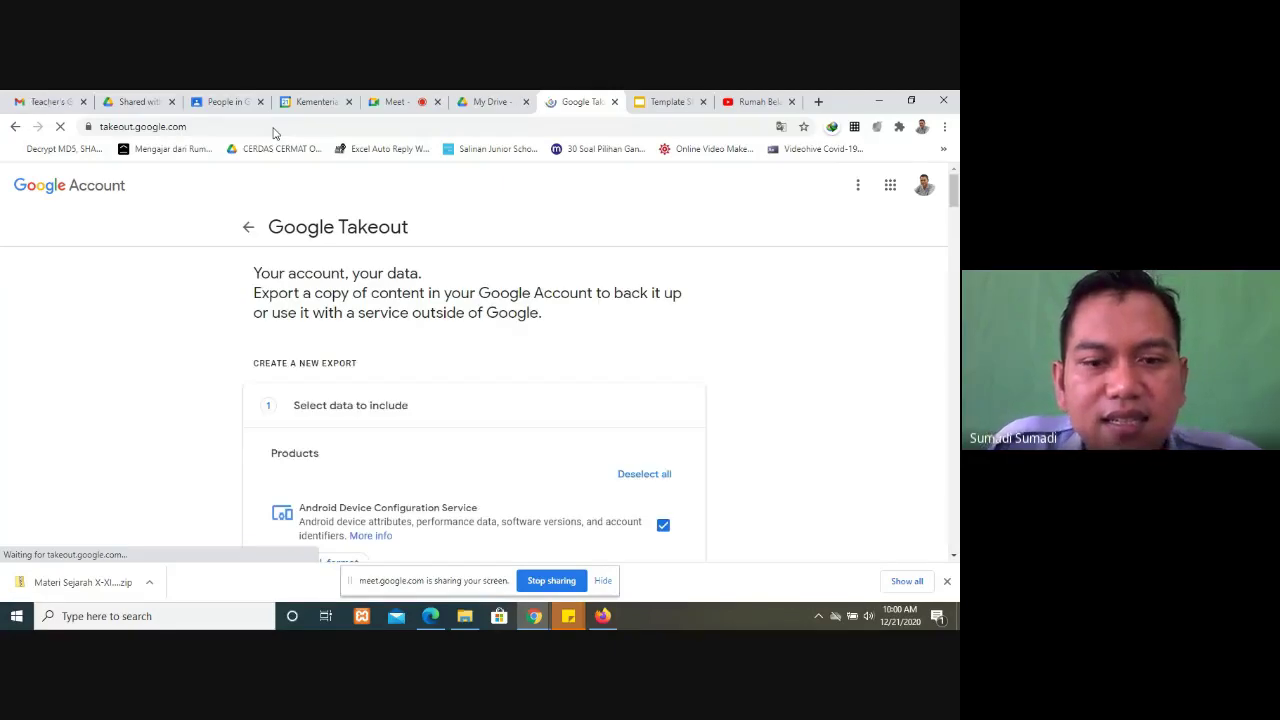
pyautogui.click(246, 228)
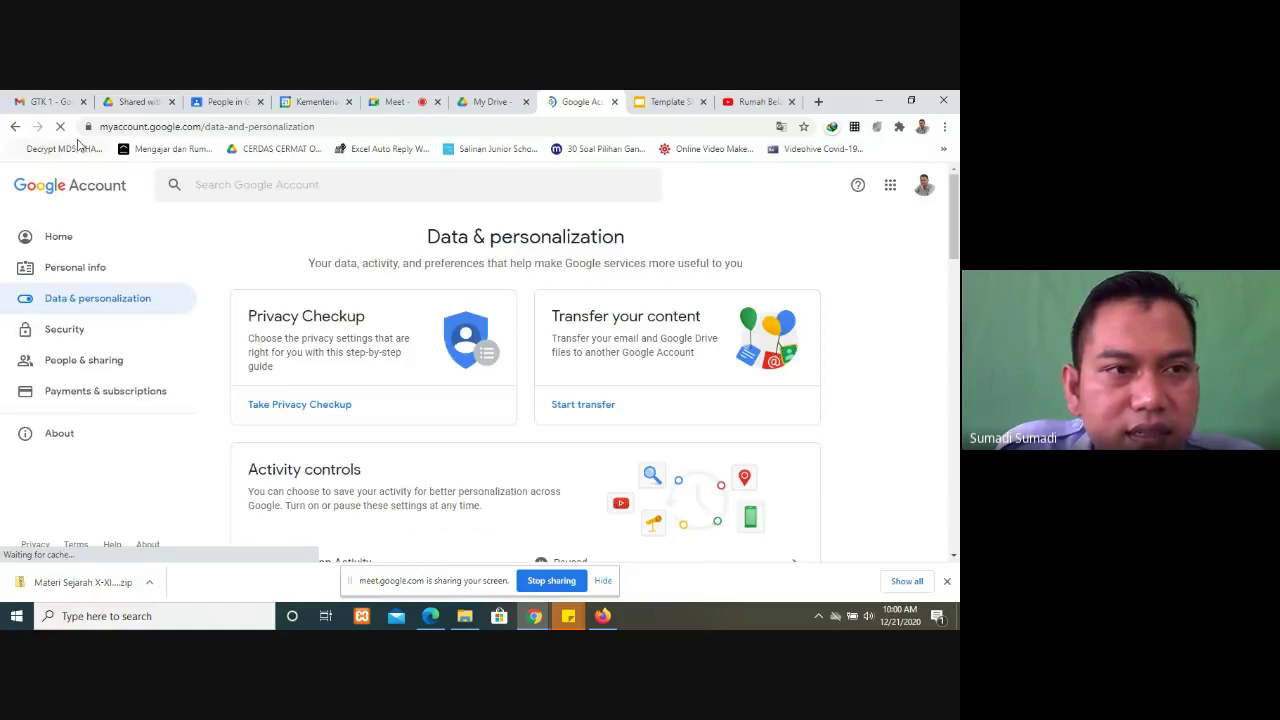
pyautogui.click(193, 127)
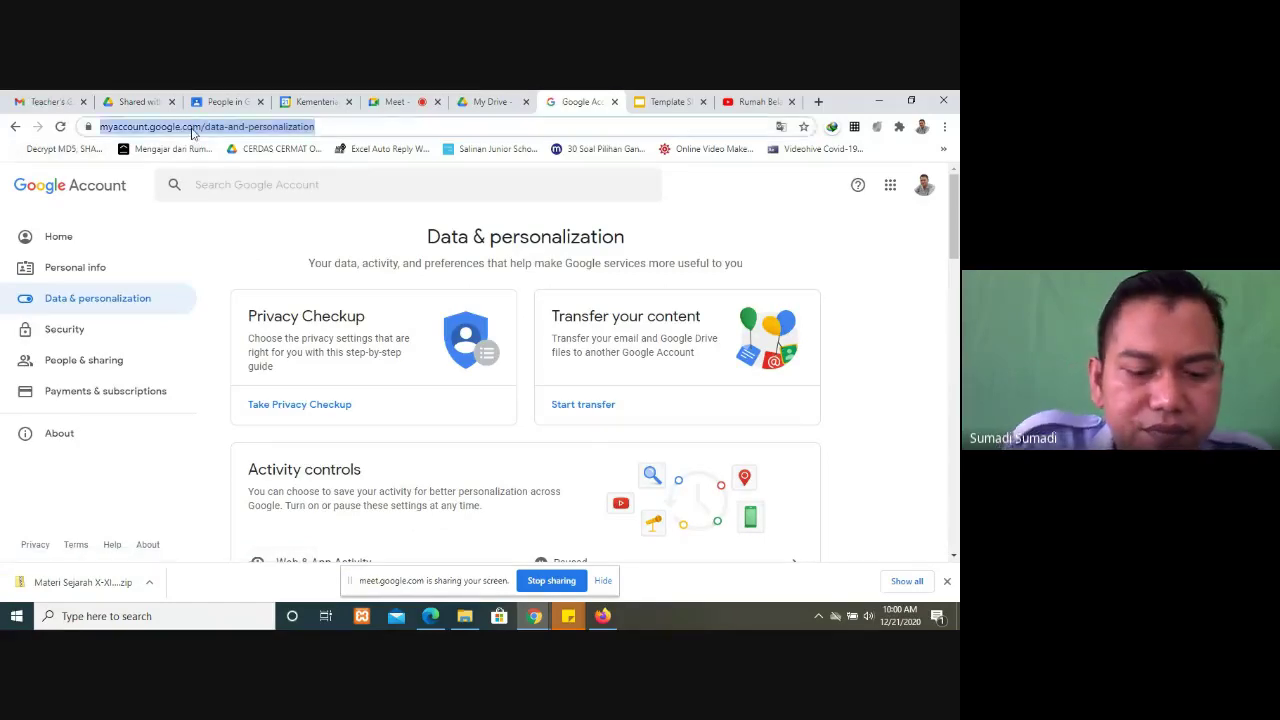
pyautogui.write('takeout.google.com')
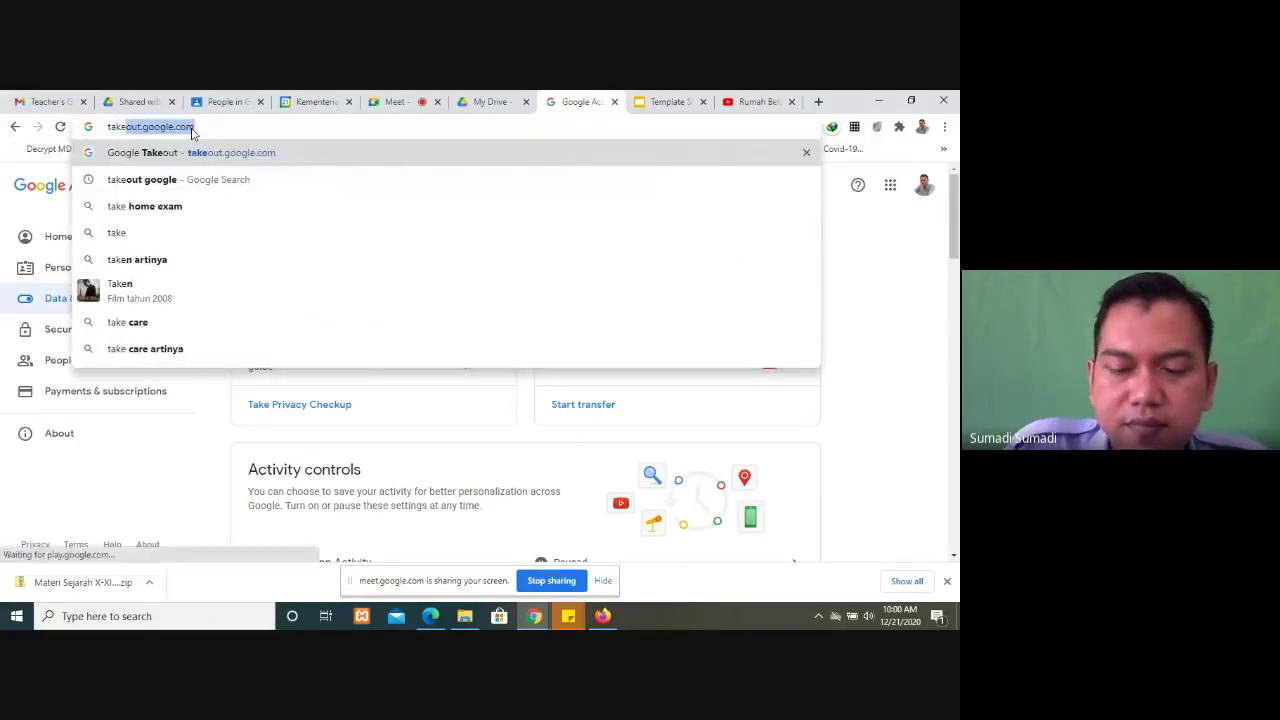
pyautogui.press('Return')
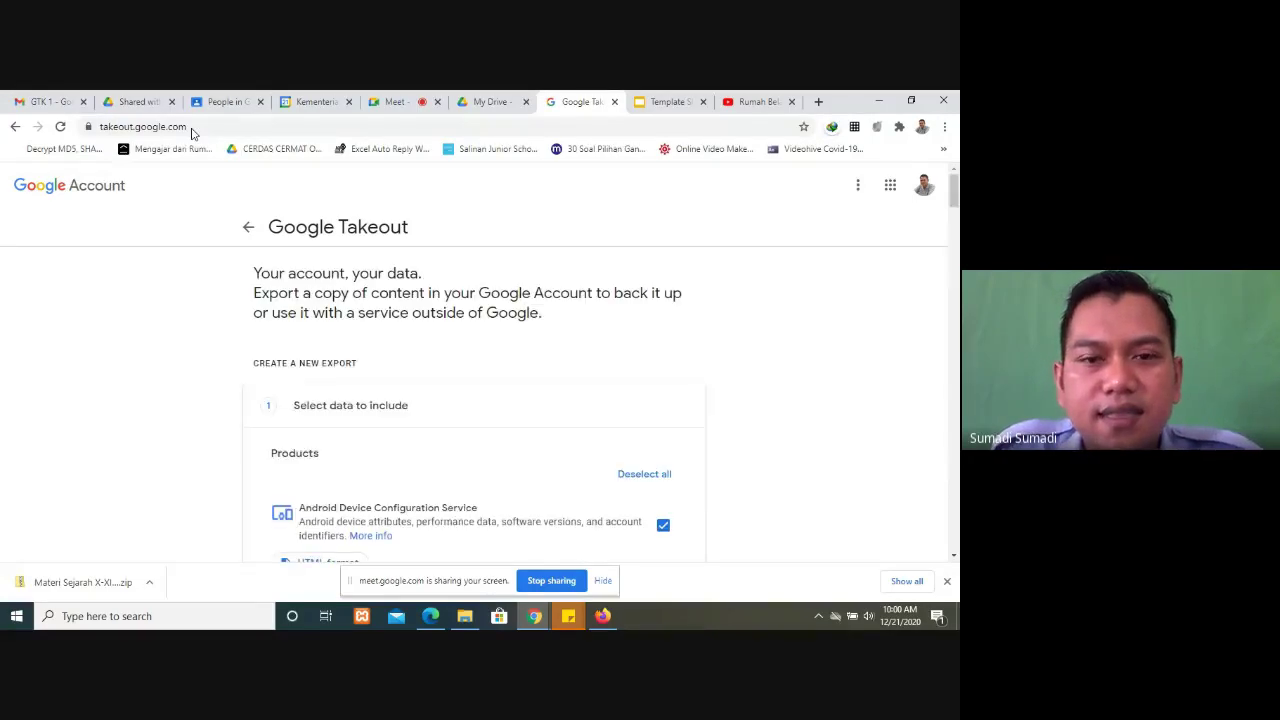
# Step: Deselect all products in the Takeout export list
pyautogui.scroll(-3, 735, 439)
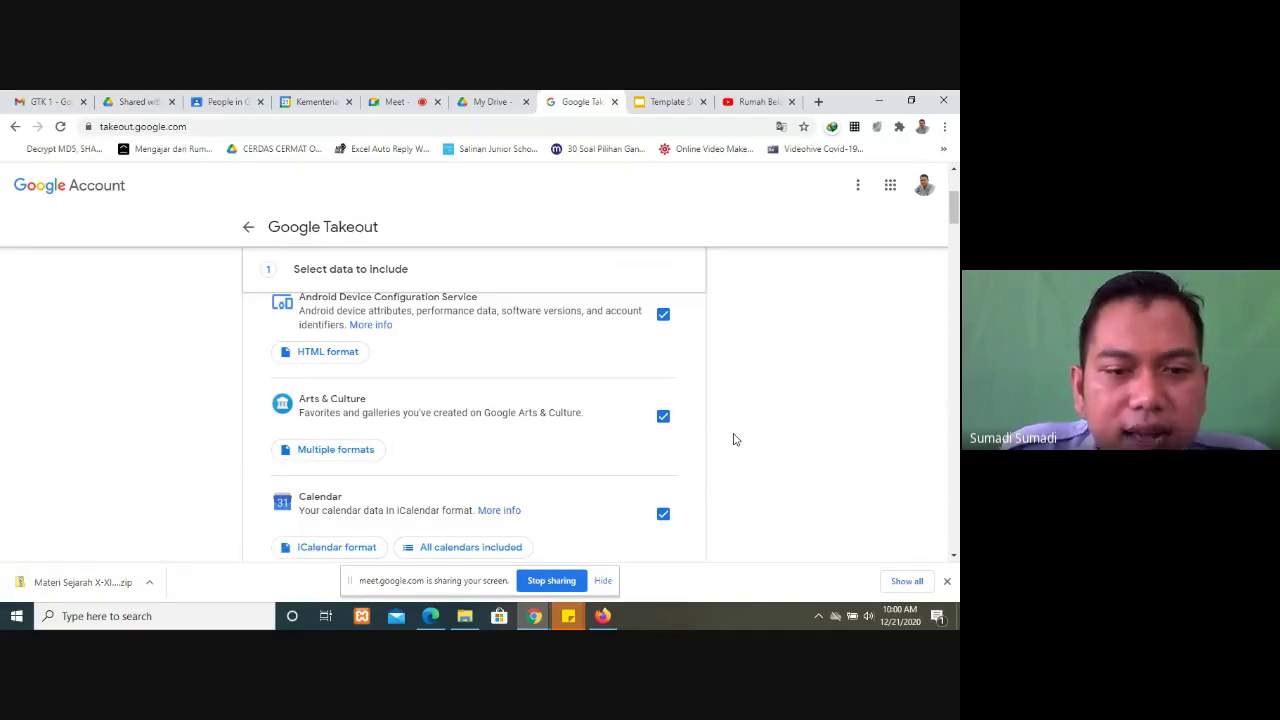
pyautogui.scroll(-2, 733, 438)
pyautogui.scroll(-2, 446, 493)
pyautogui.scroll(7, 545, 485)
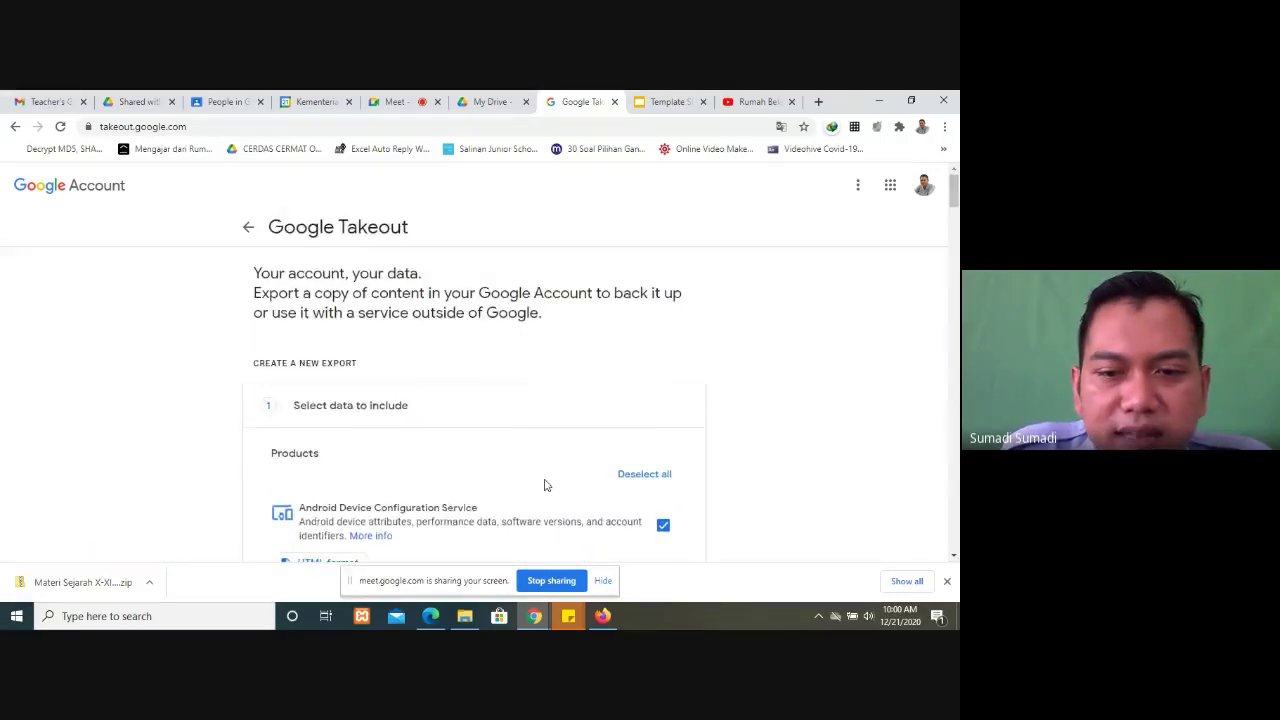
pyautogui.scroll(-2, 545, 485)
pyautogui.click(656, 341)
# Step: Tick Drive as the only included product and scroll down to the Next step button
pyautogui.scroll(-3, 674, 478)
pyautogui.scroll(-5, 674, 485)
pyautogui.scroll(-1, 674, 483)
pyautogui.scroll(5, 666, 483)
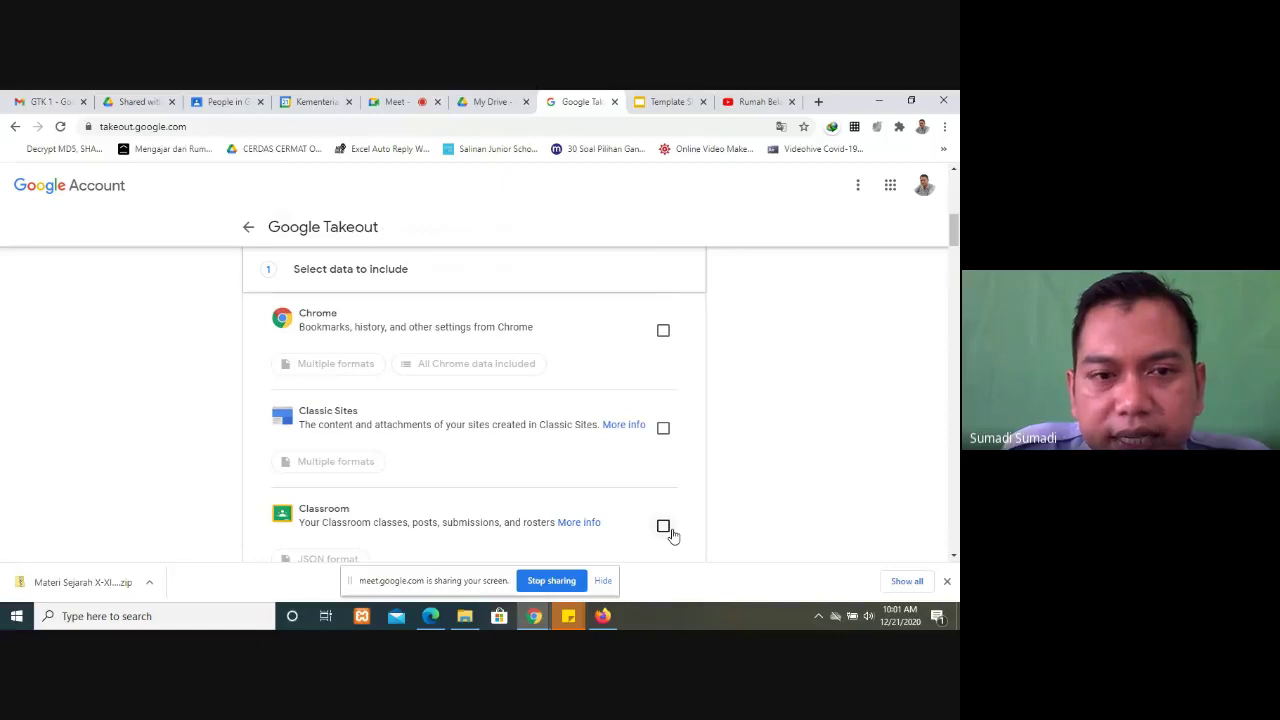
pyautogui.scroll(-5, 673, 535)
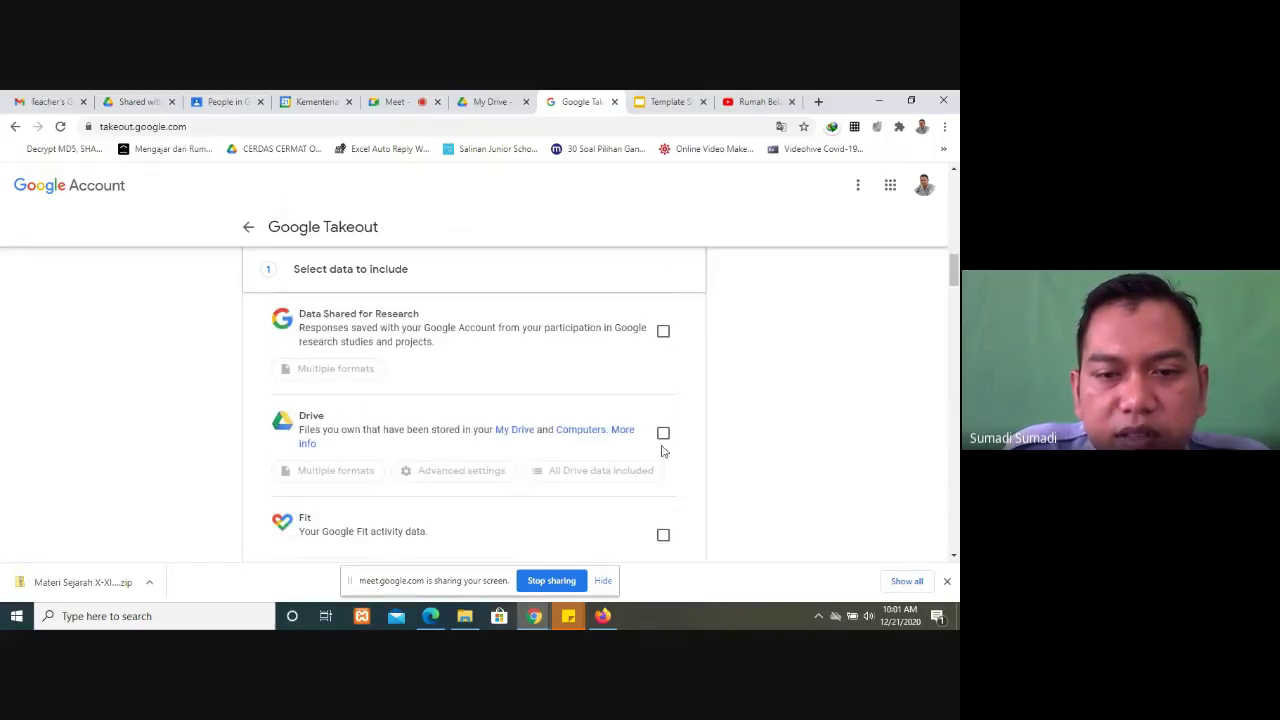
pyautogui.click(663, 433)
pyautogui.scroll(-1, 768, 551)
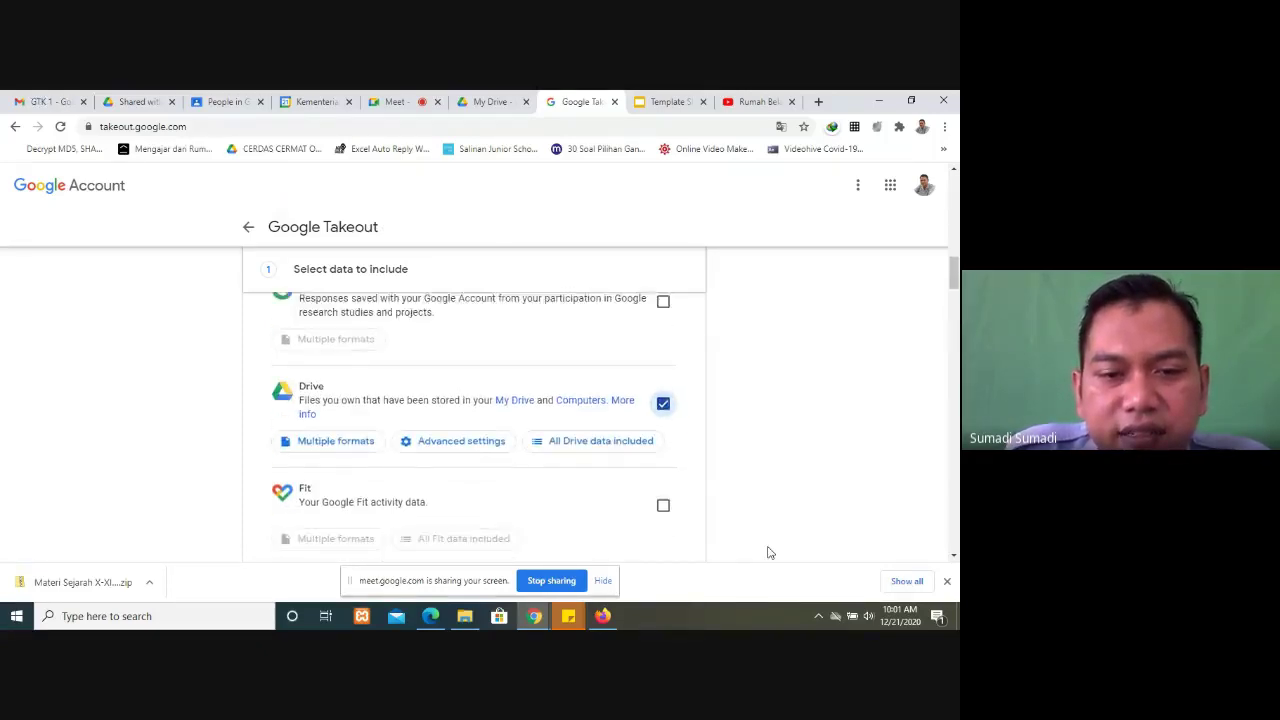
pyautogui.scroll(-6, 768, 551)
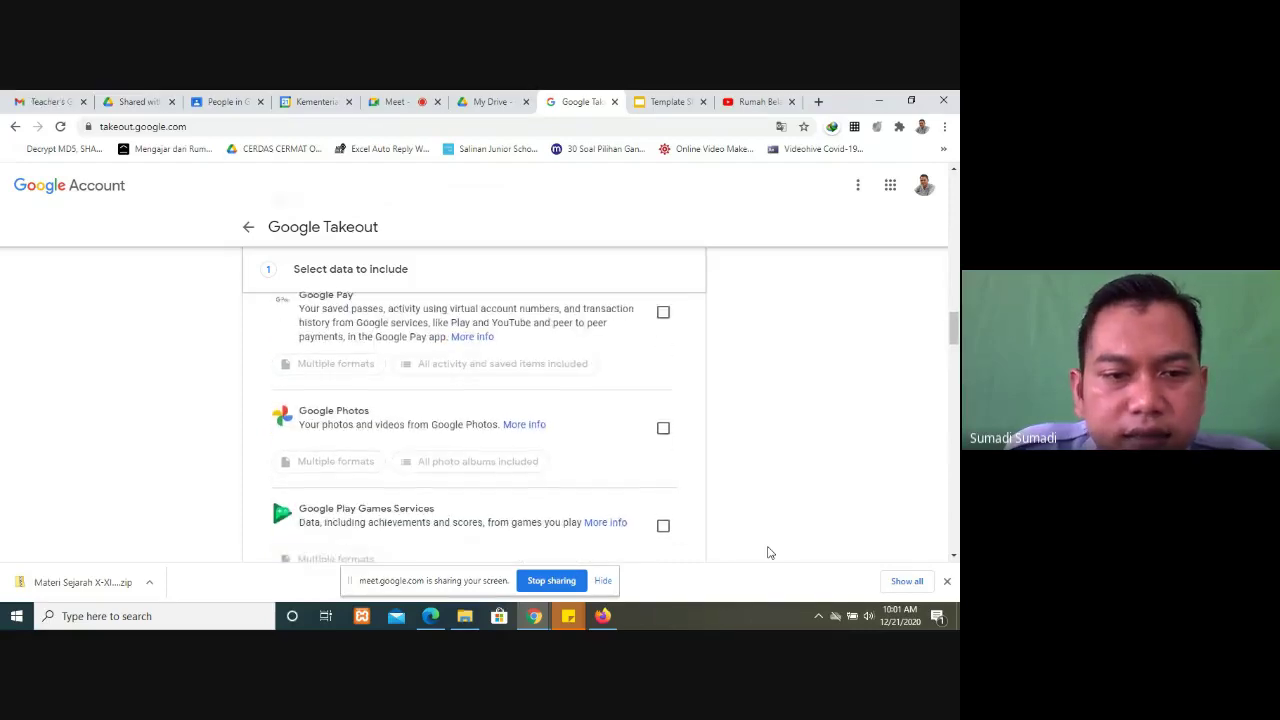
pyautogui.scroll(-1, 768, 551)
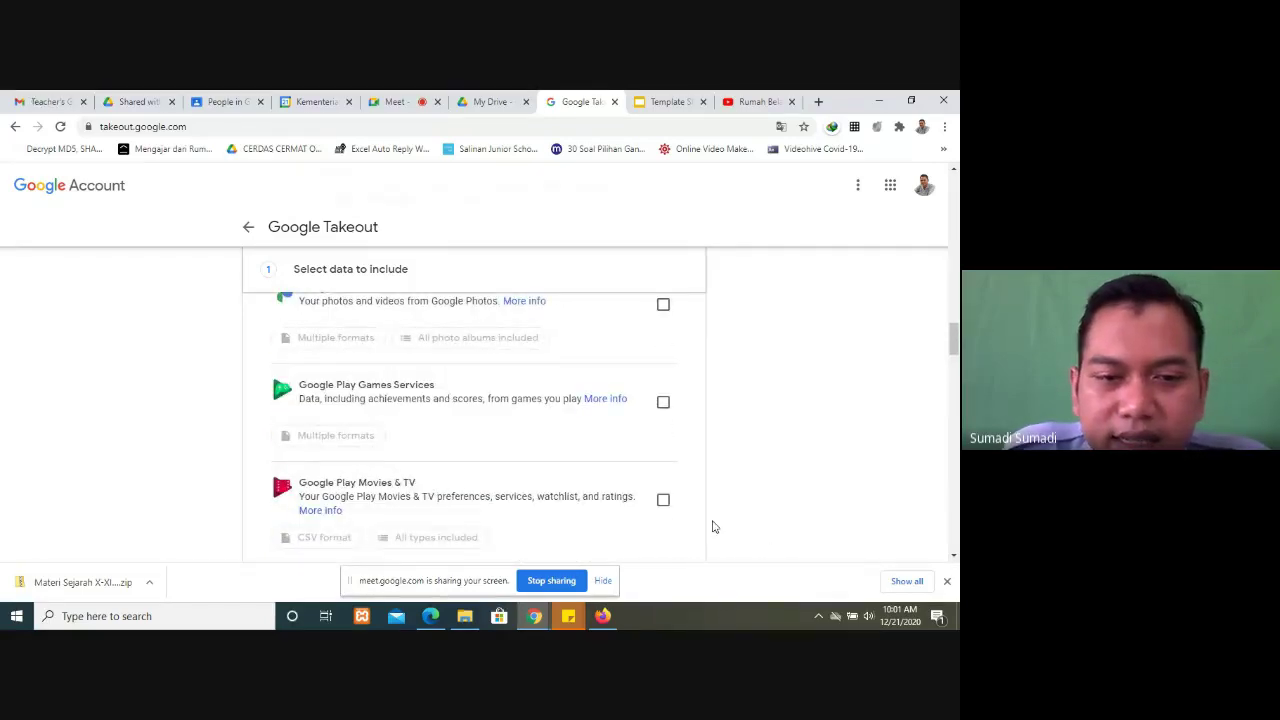
pyautogui.scroll(-6, 713, 526)
pyautogui.scroll(-10, 713, 526)
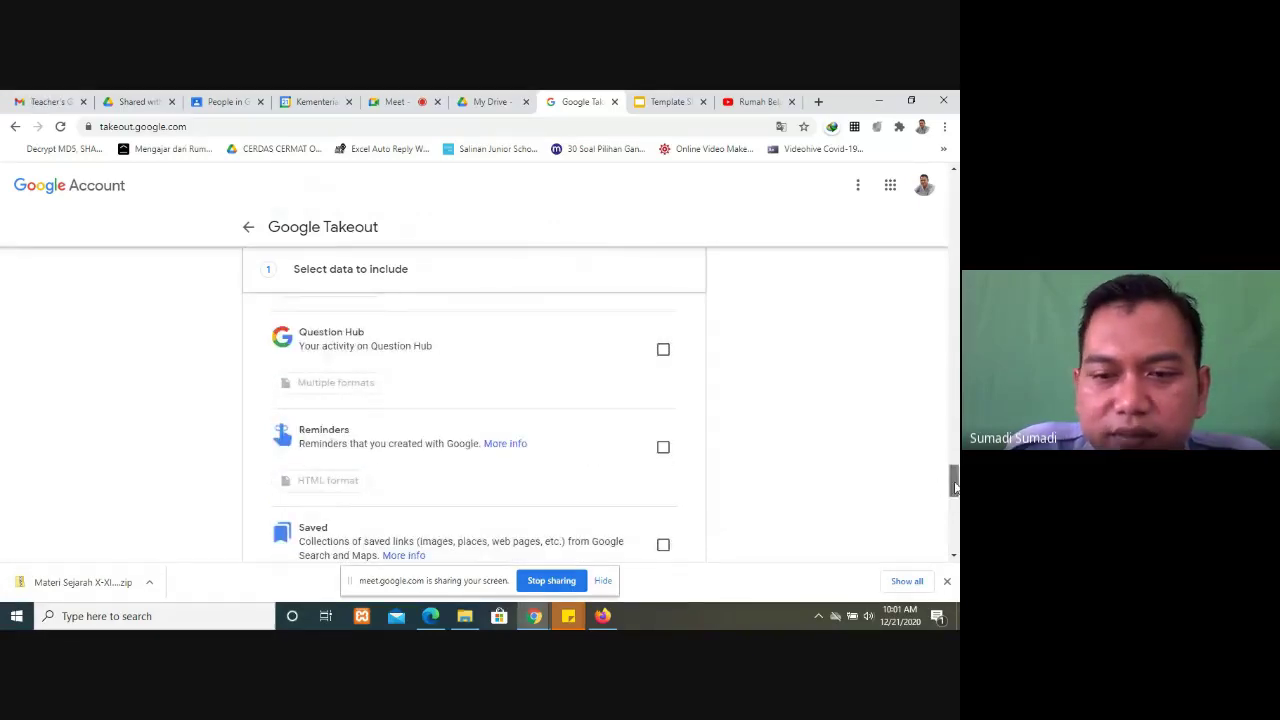
pyautogui.moveTo(955, 487); pyautogui.dragTo(955, 525)
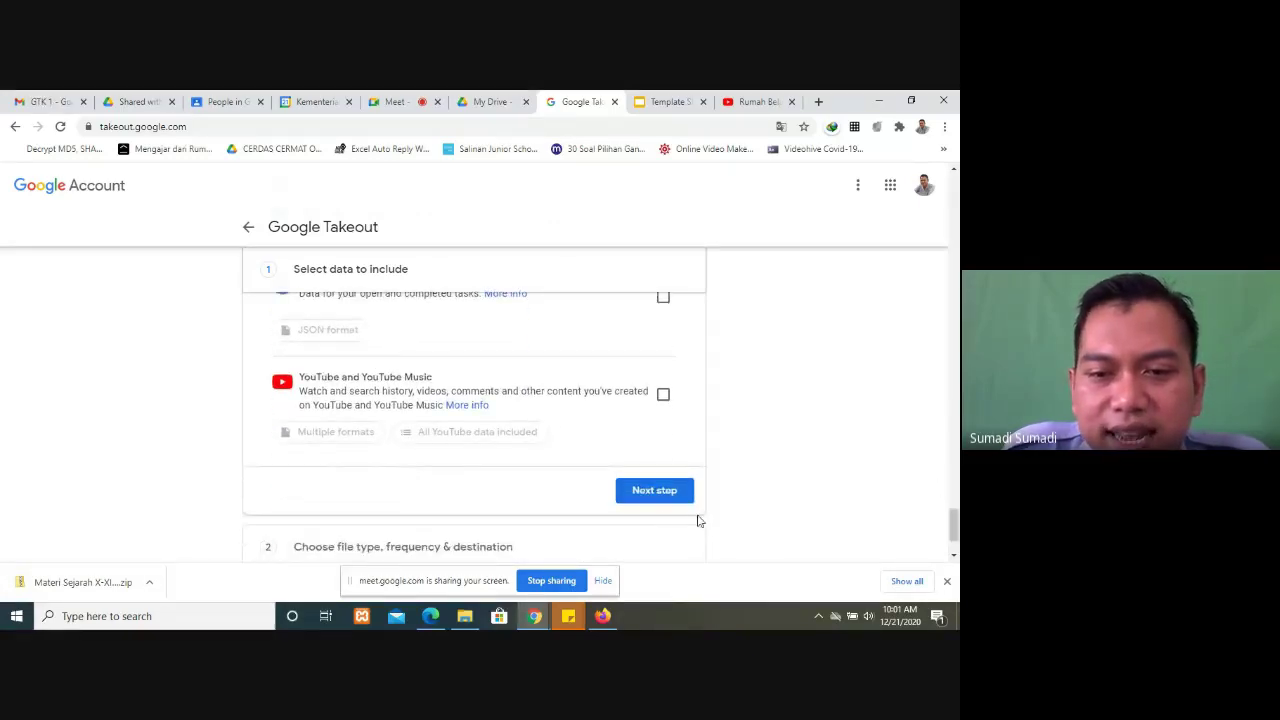
# Step: Move the Drive-only export to step 2 and review Export once, .zip, 2 GB split
pyautogui.click(656, 491)
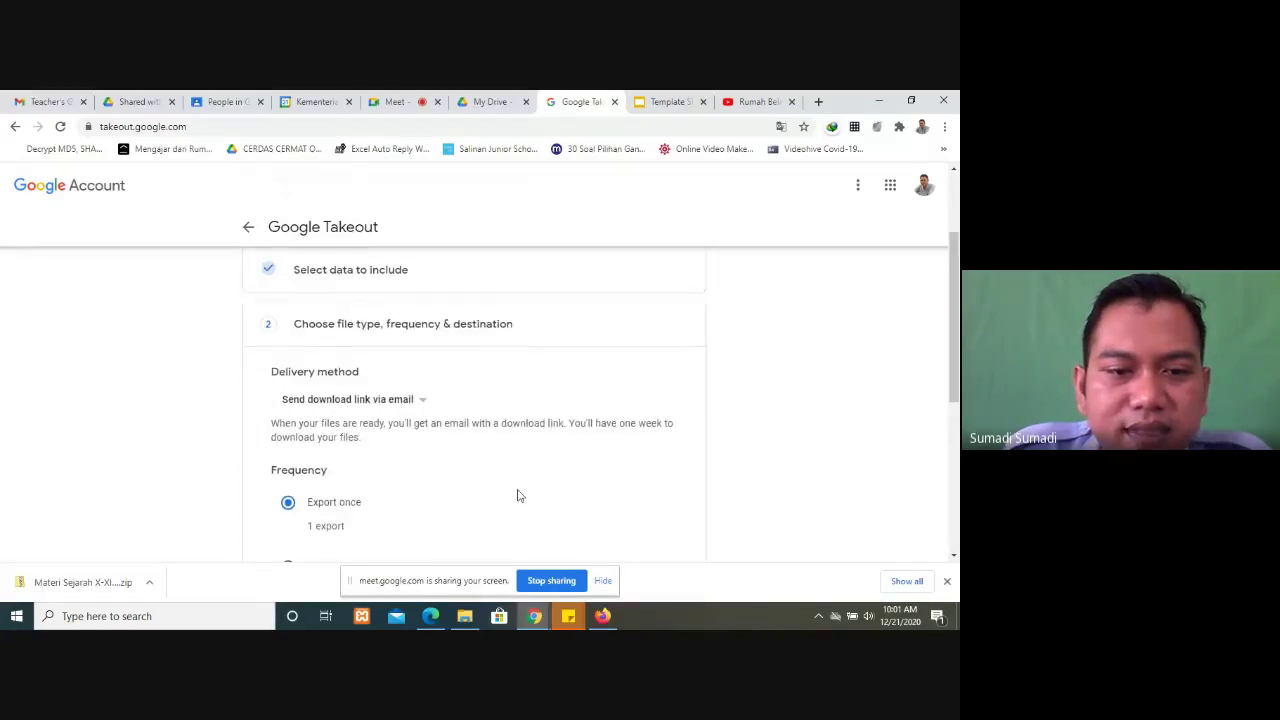
pyautogui.scroll(-2, 470, 488)
pyautogui.scroll(2, 438, 482)
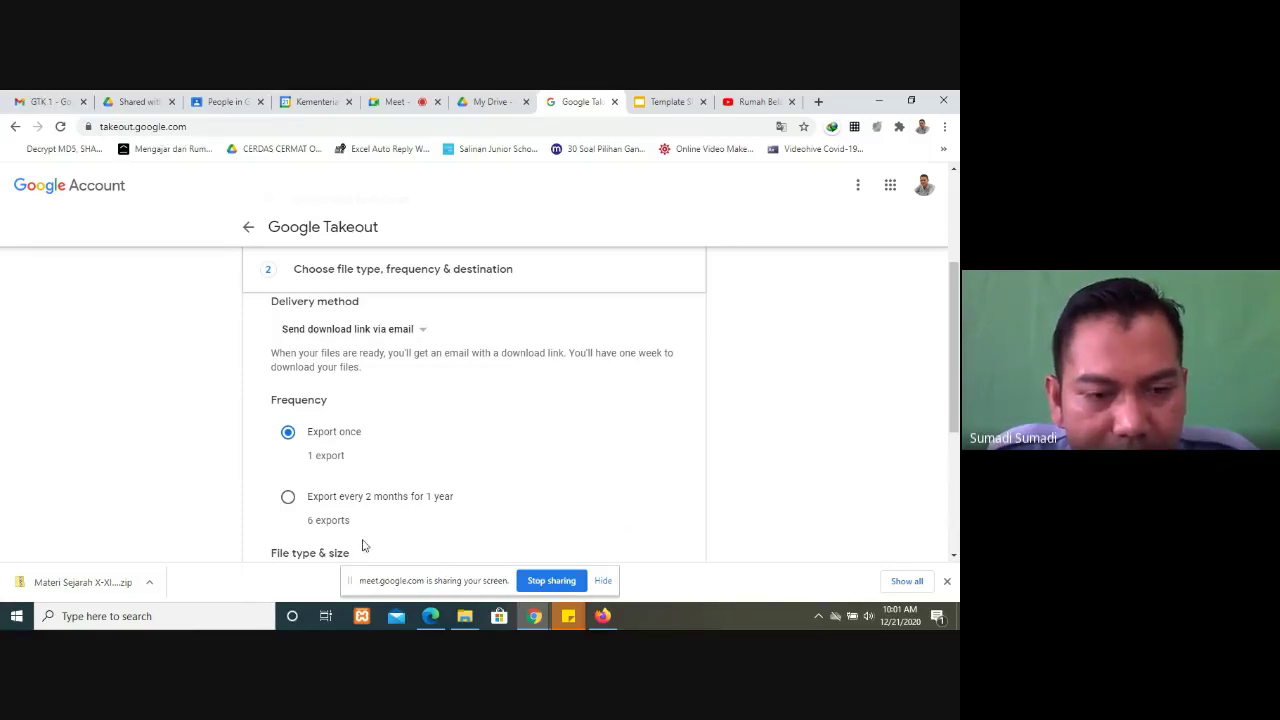
pyautogui.scroll(-2, 330, 530)
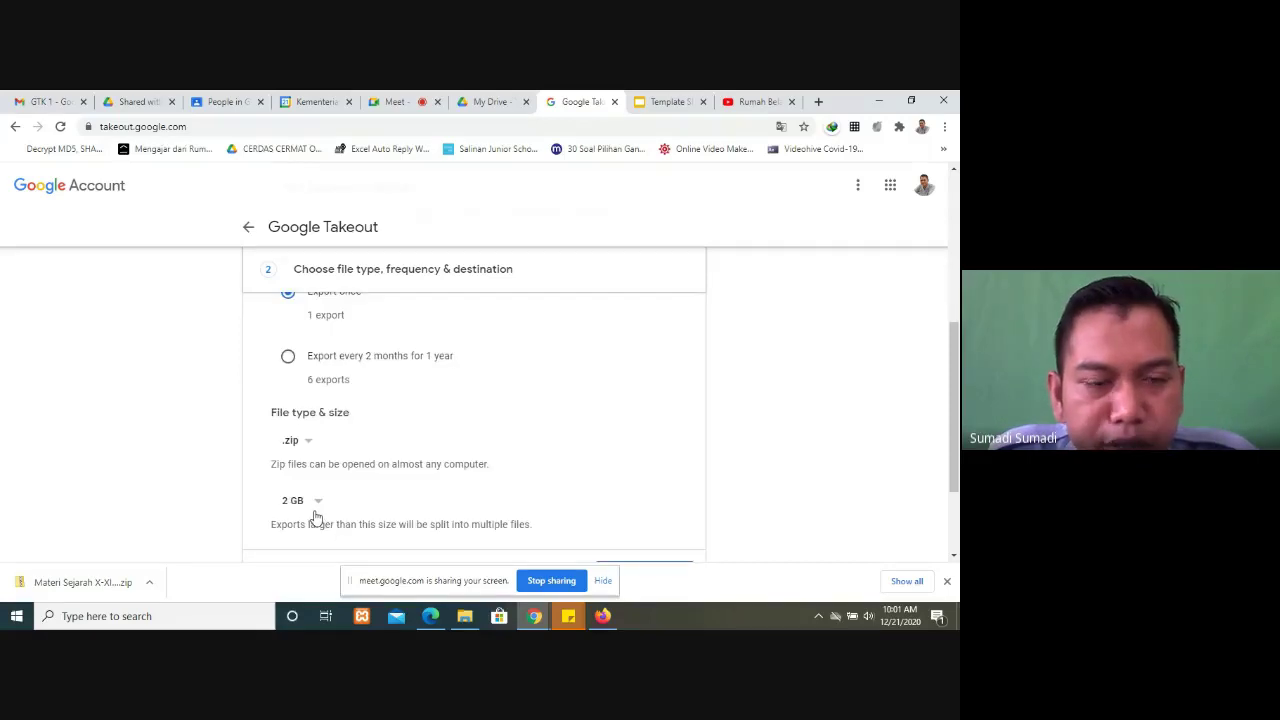
pyautogui.scroll(2, 302, 385)
pyautogui.scroll(-2, 302, 385)
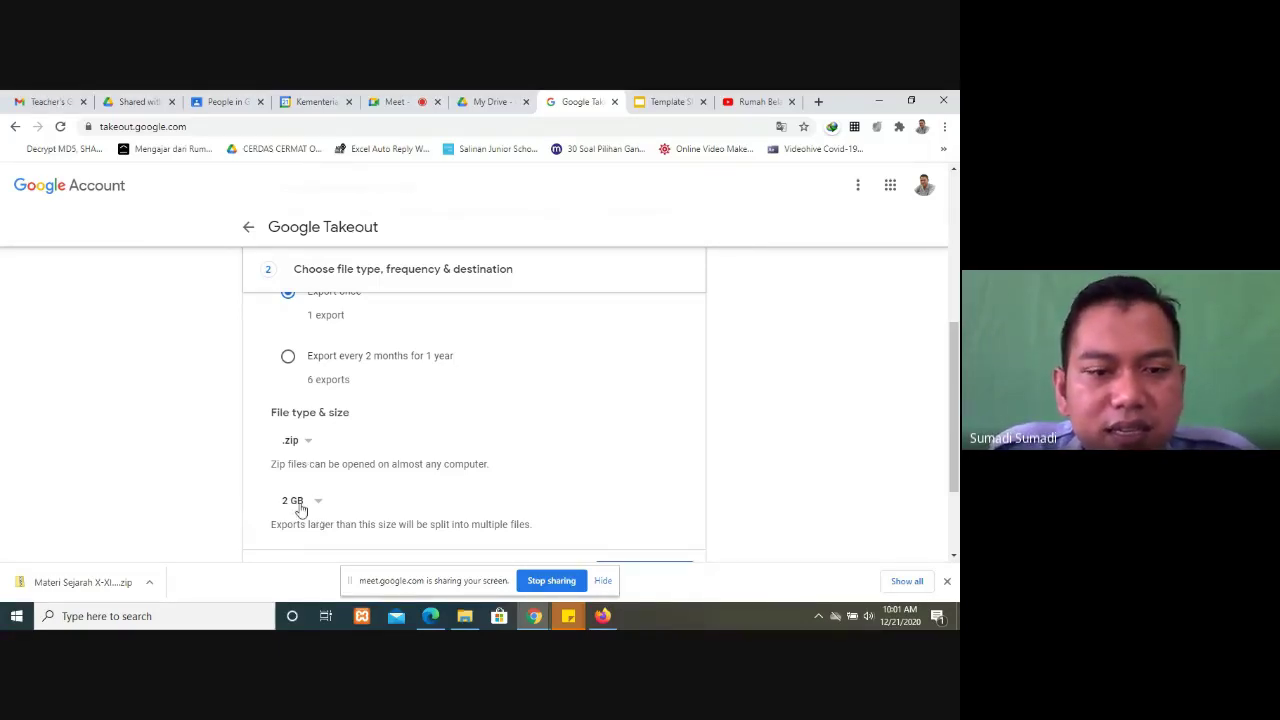
pyautogui.scroll(-2, 418, 505)
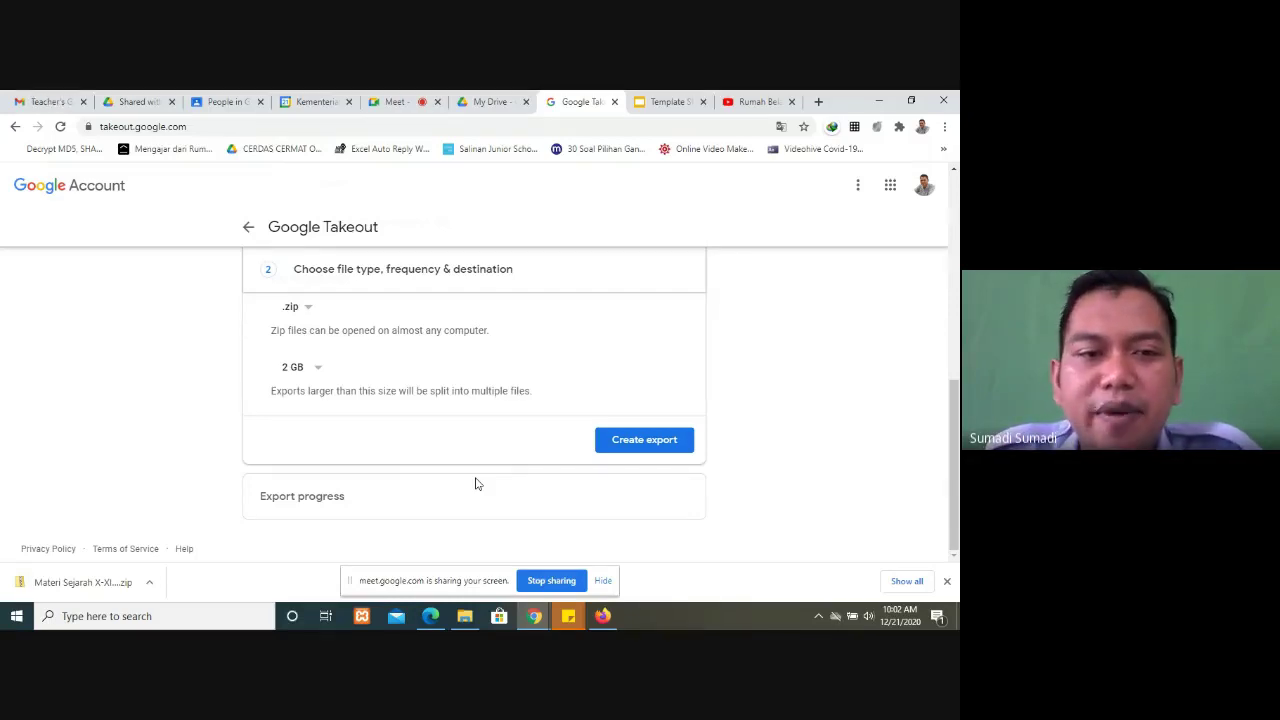
# Step: Back in the Meet call, view all join requests and admit everyone waiting
pyautogui.click(398, 104)
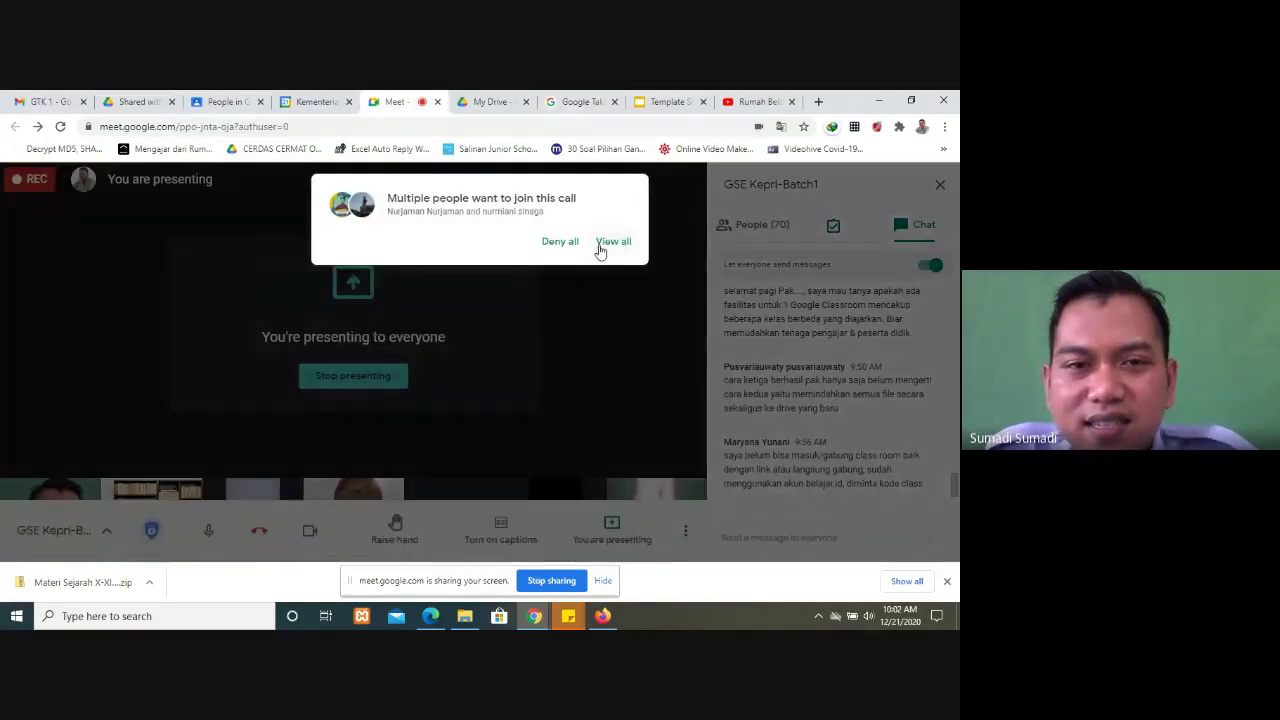
pyautogui.click(612, 241)
pyautogui.click(626, 333)
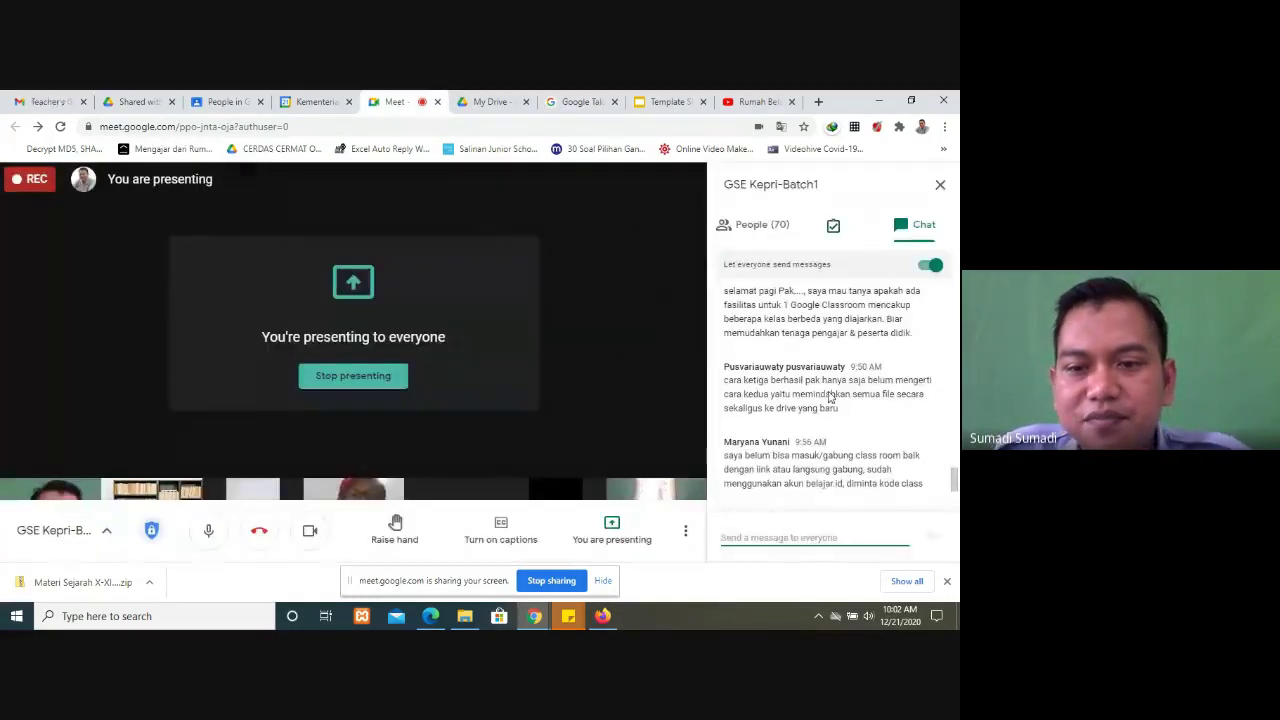
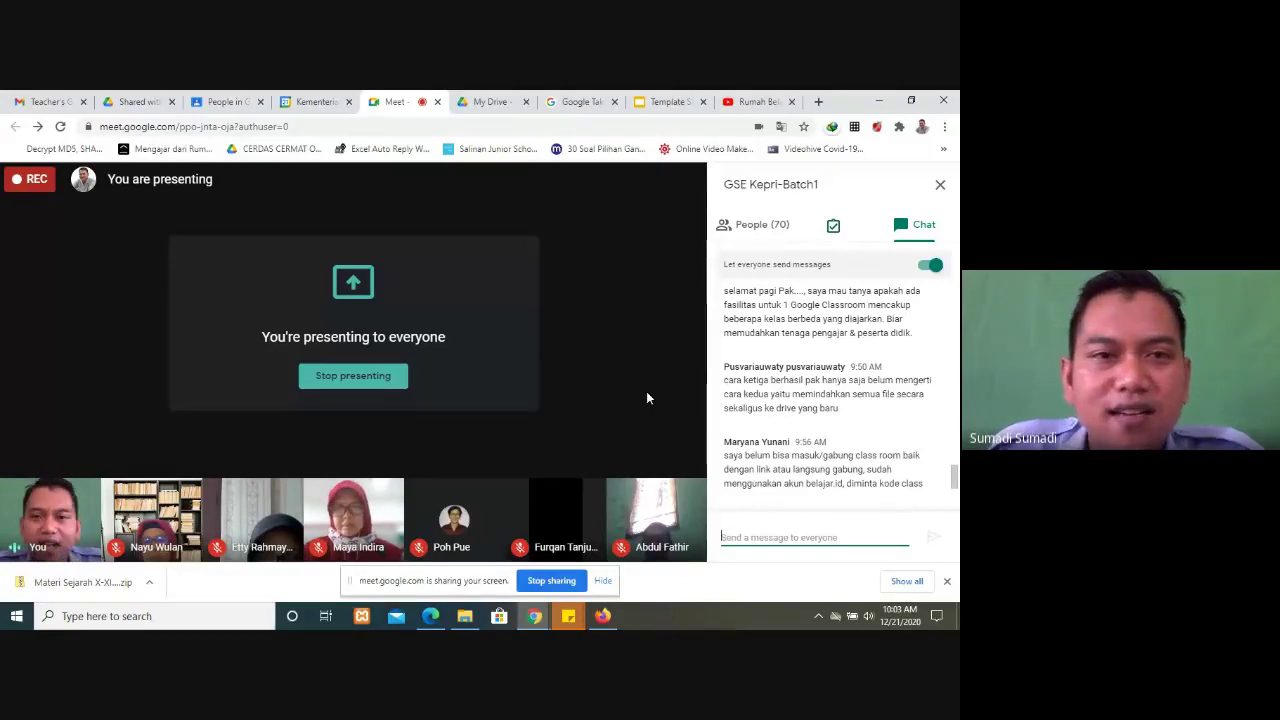
# Step: Switch to My Drive, dismiss the '1 upload complete' notice, and scroll through the file list
pyautogui.moveTo(305, 546)
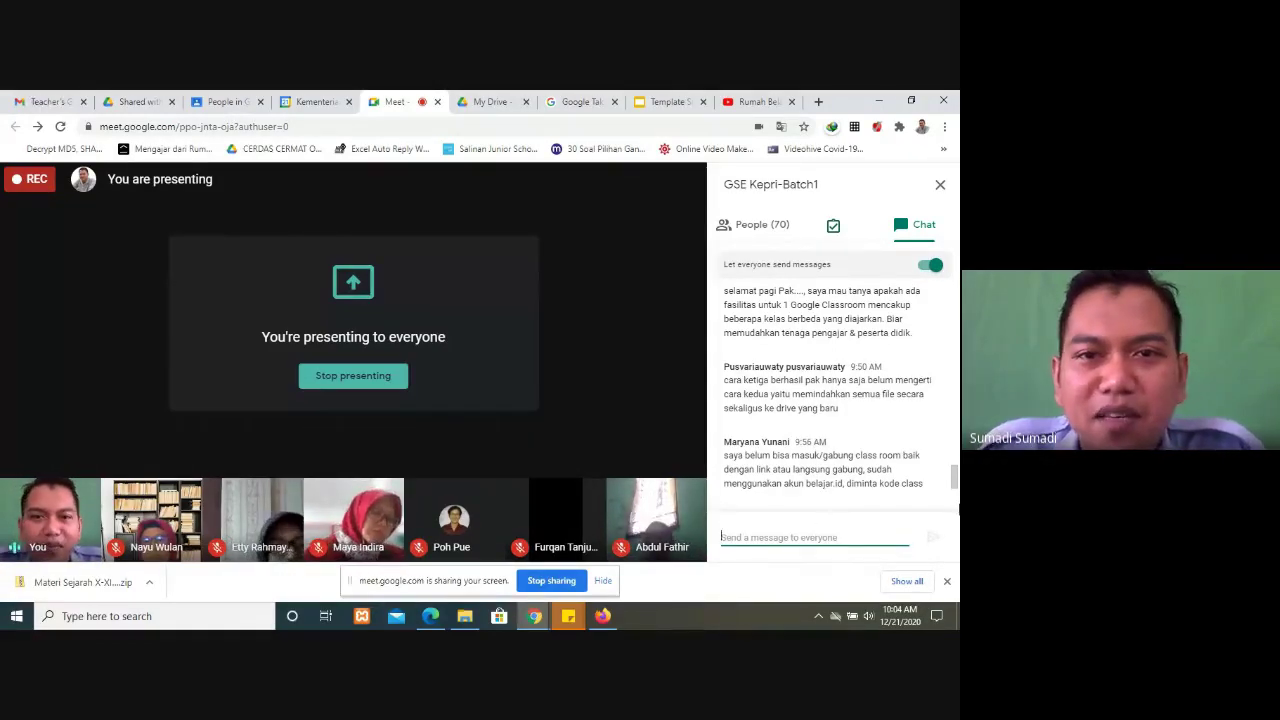
pyautogui.click(493, 101)
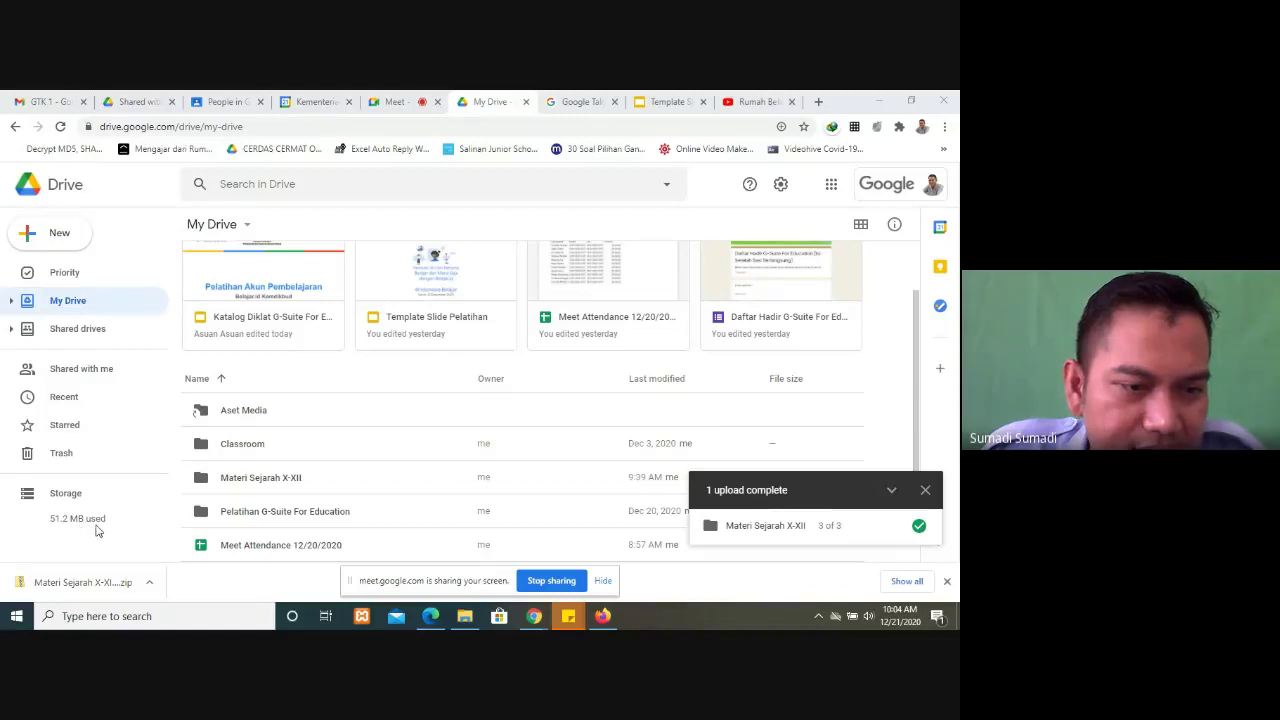
pyautogui.click(925, 490)
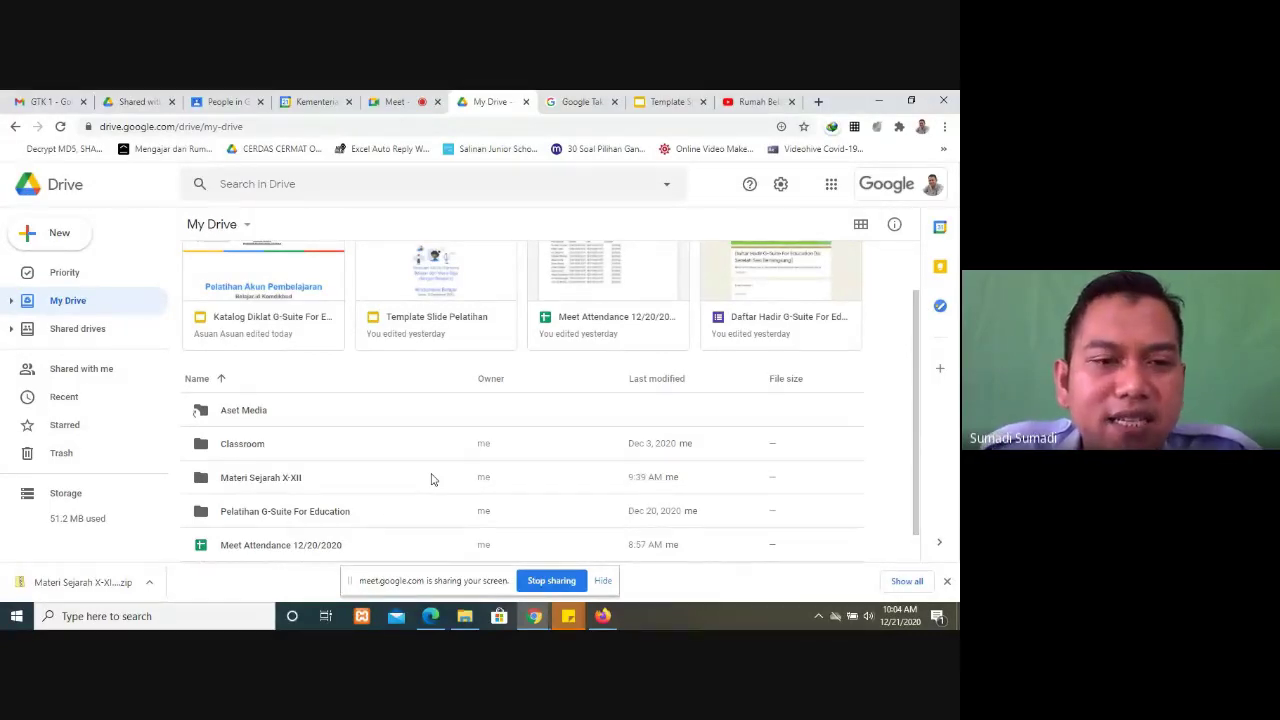
pyautogui.scroll(-1, 432, 479)
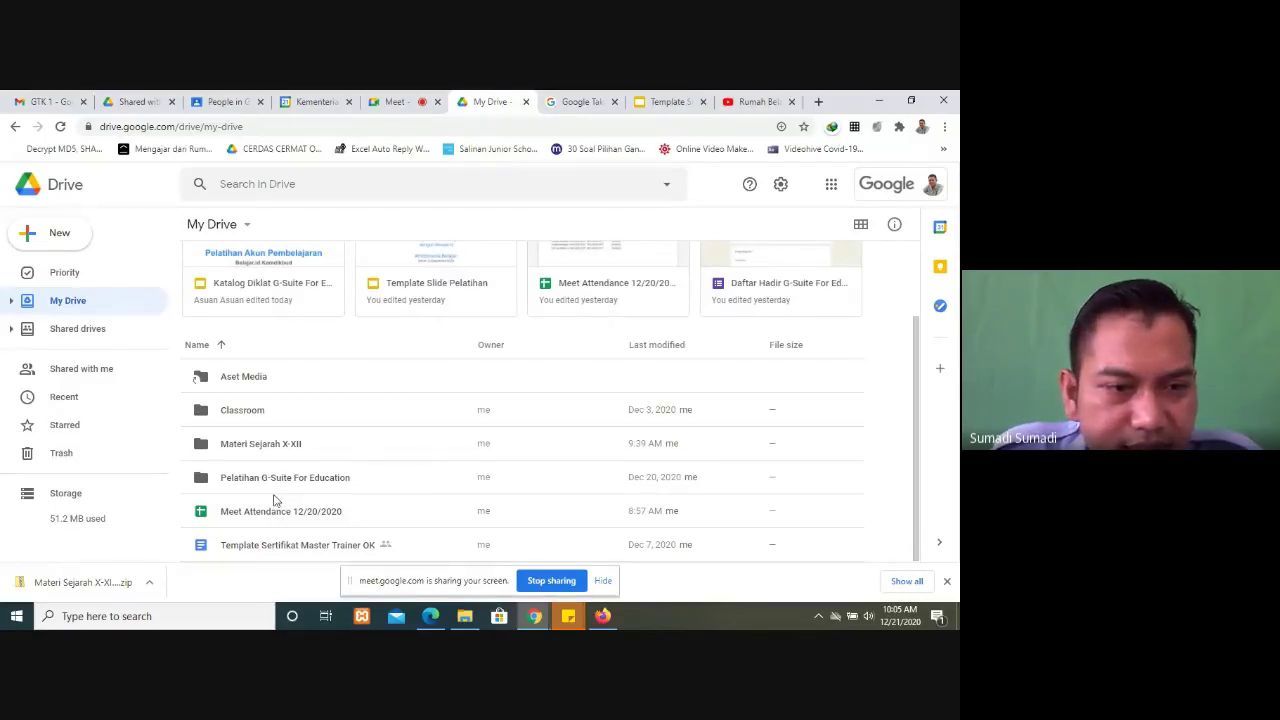
pyautogui.scroll(2, 270, 472)
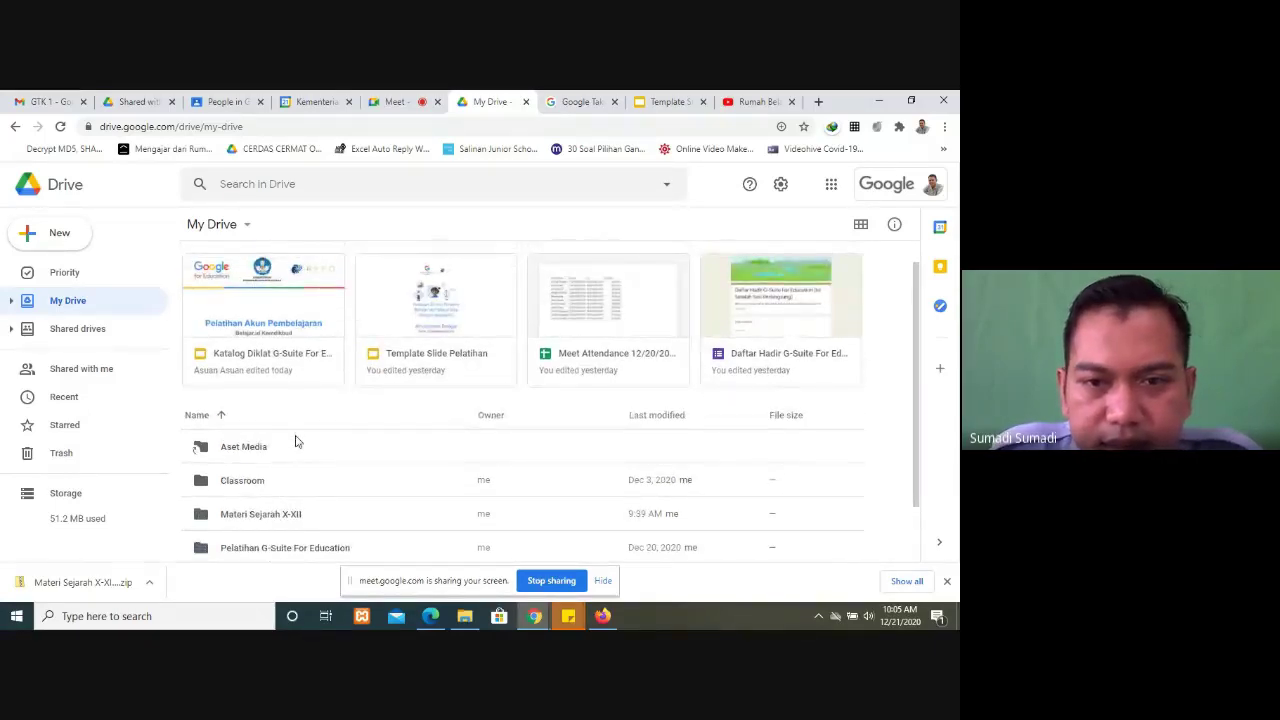
pyautogui.scroll(-2, 290, 445)
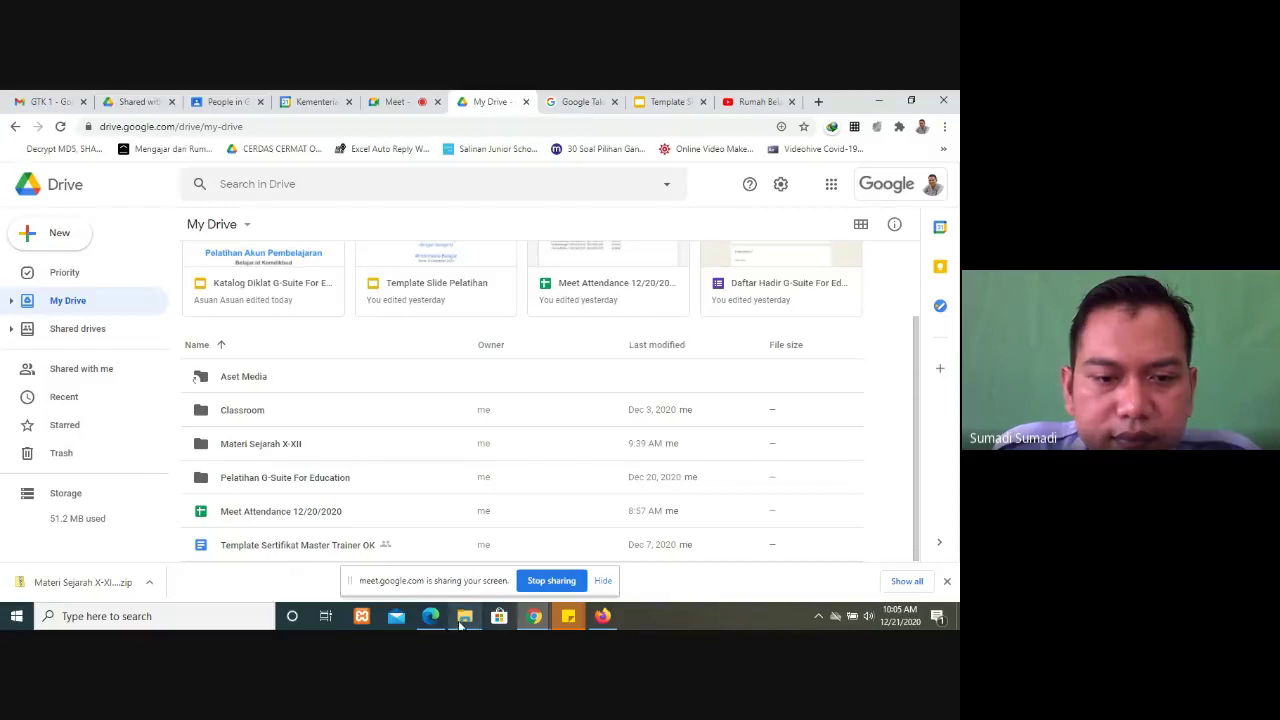
# Step: Admit the person waiting to join the video call, then return to My Drive
pyautogui.click(55, 228)
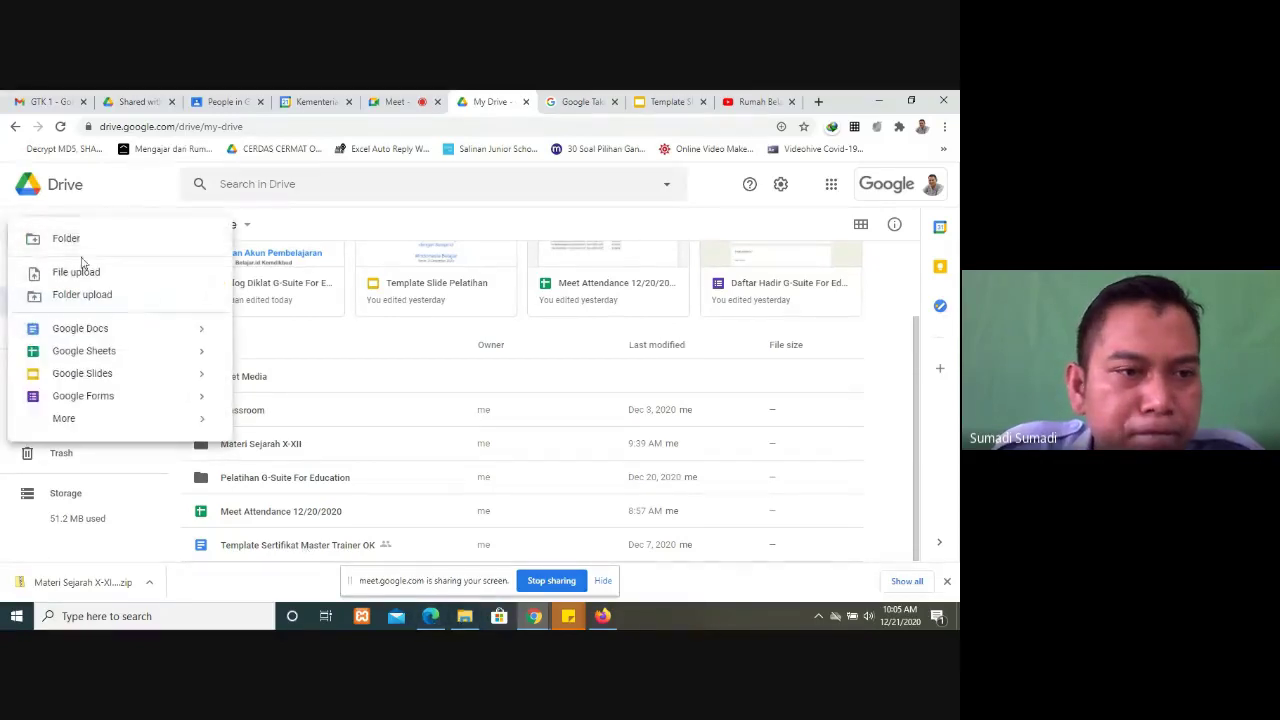
pyautogui.click(395, 101)
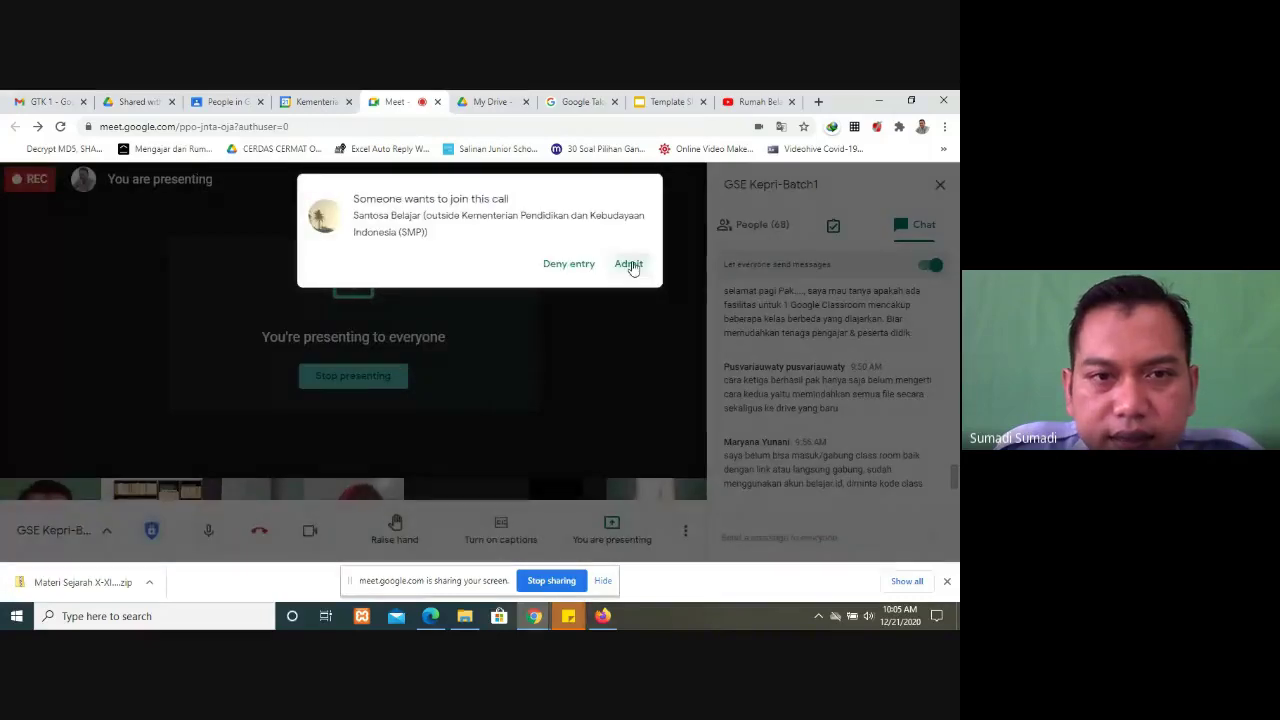
pyautogui.click(629, 264)
pyautogui.click(548, 97)
pyautogui.click(490, 101)
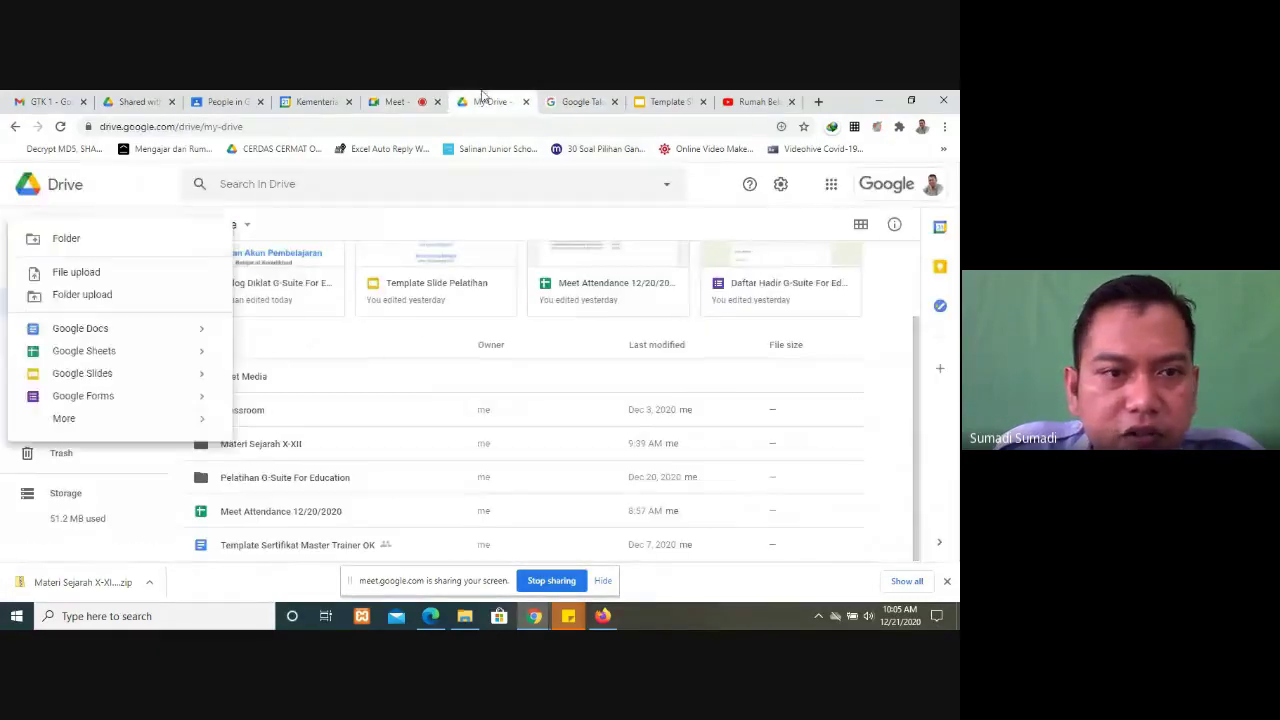
# Step: Upload 'Paparan Sesjen - Peluncuran_Akun_Pembelajaran 101220_V3 (1).ppt' from Downloads and dismiss the upload notice
pyautogui.click(53, 238)
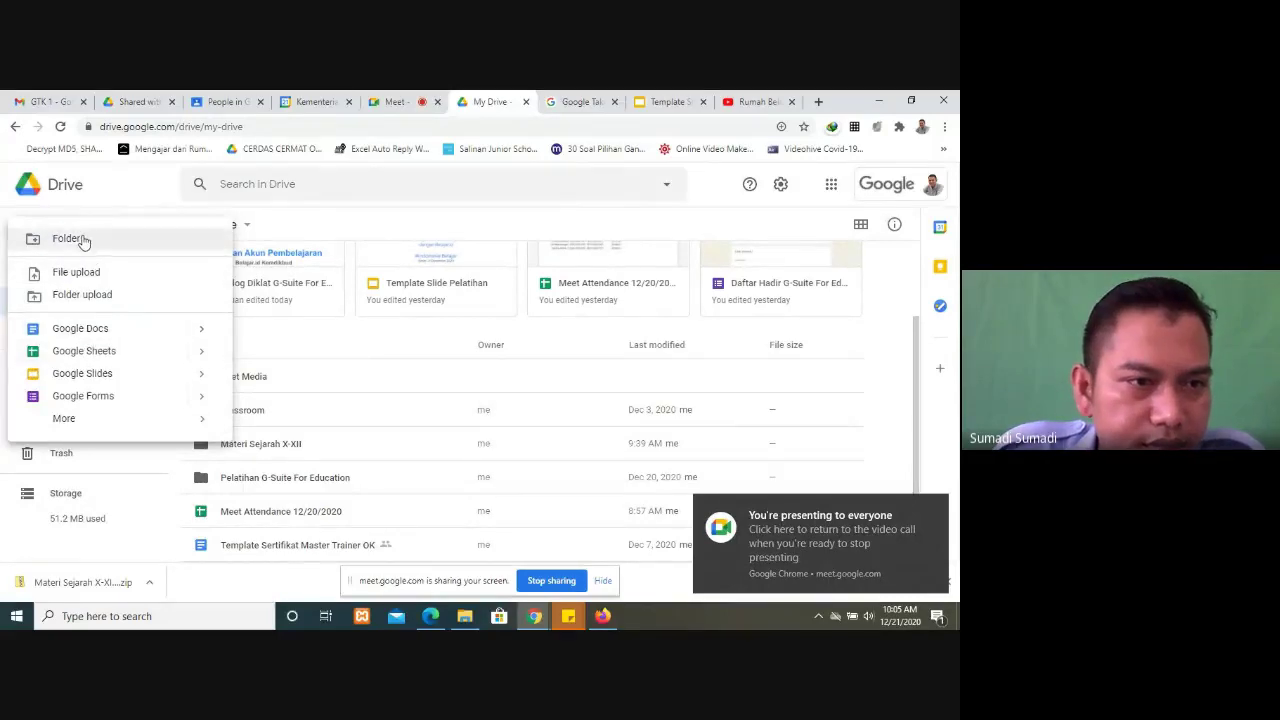
pyautogui.click(89, 273)
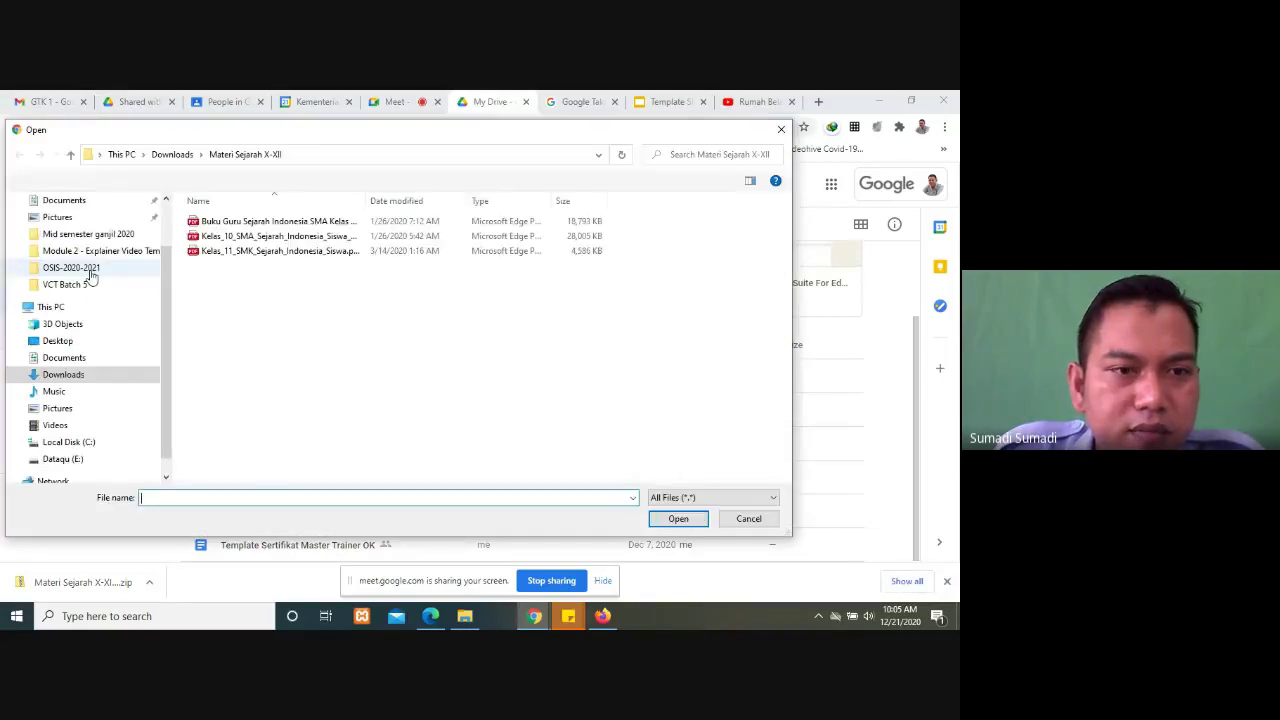
pyautogui.scroll(2, 162, 288)
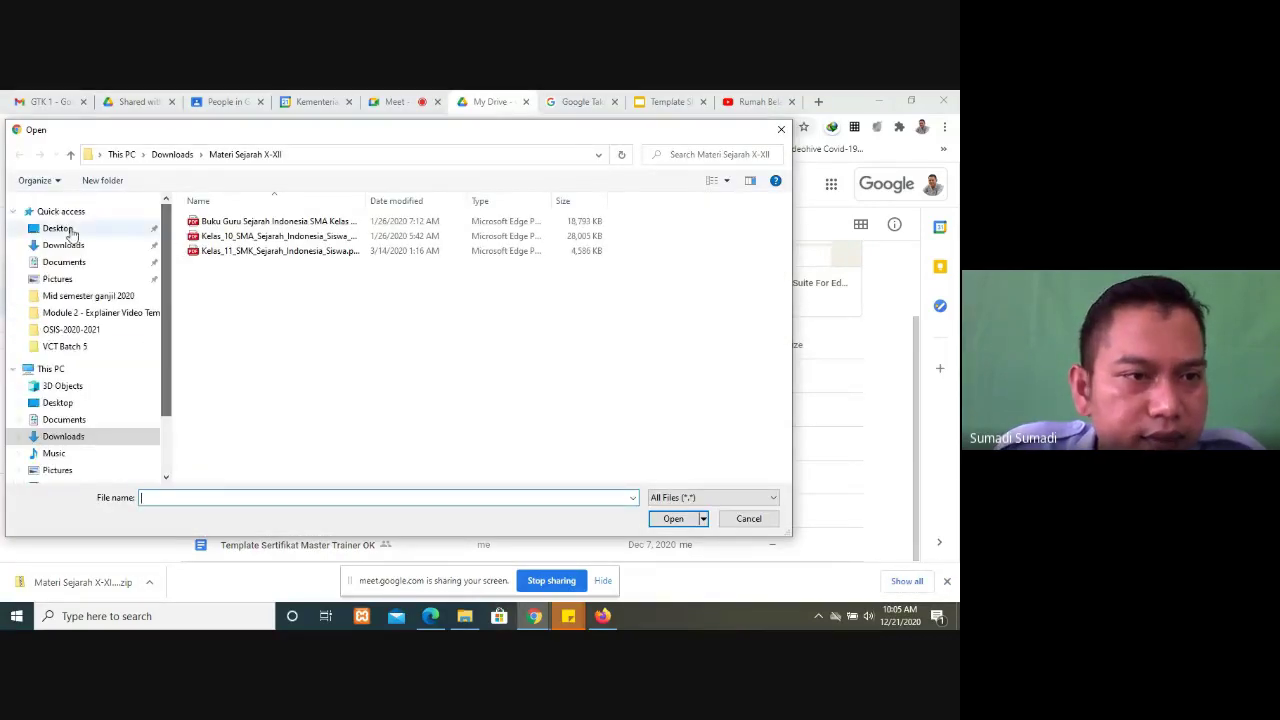
pyautogui.click(62, 245)
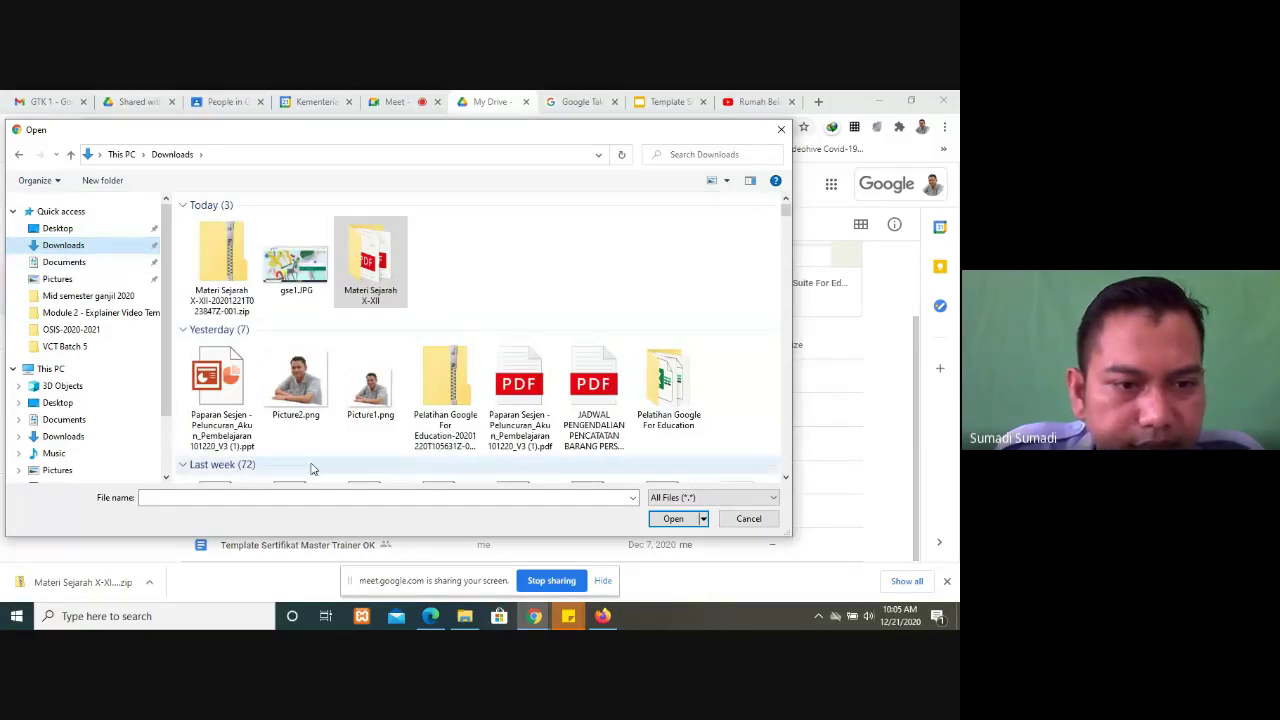
pyautogui.click(226, 386)
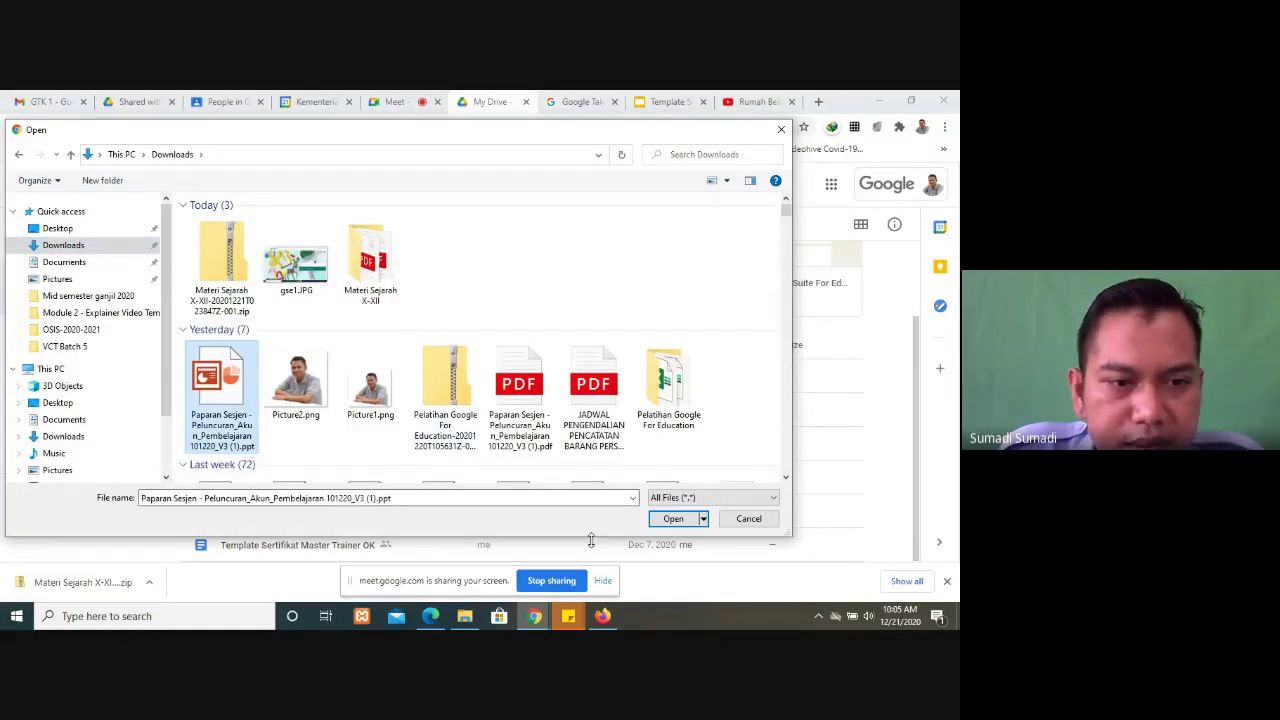
pyautogui.click(674, 519)
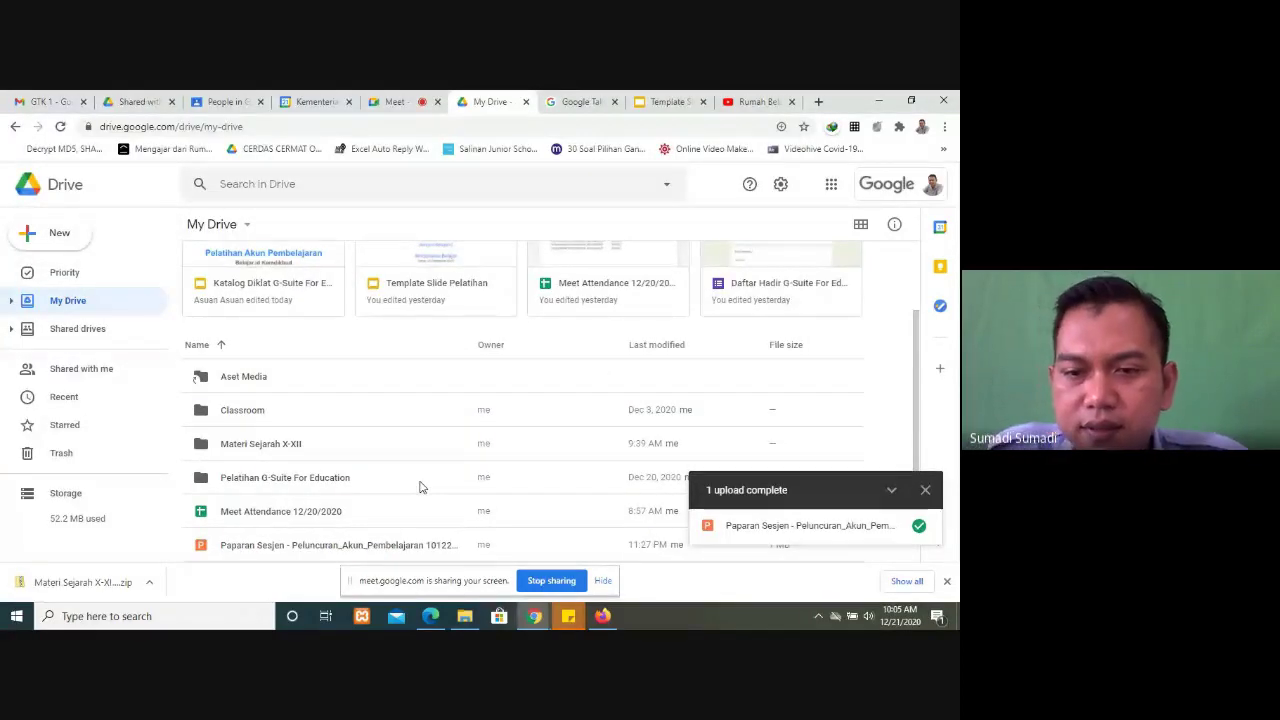
pyautogui.click(924, 490)
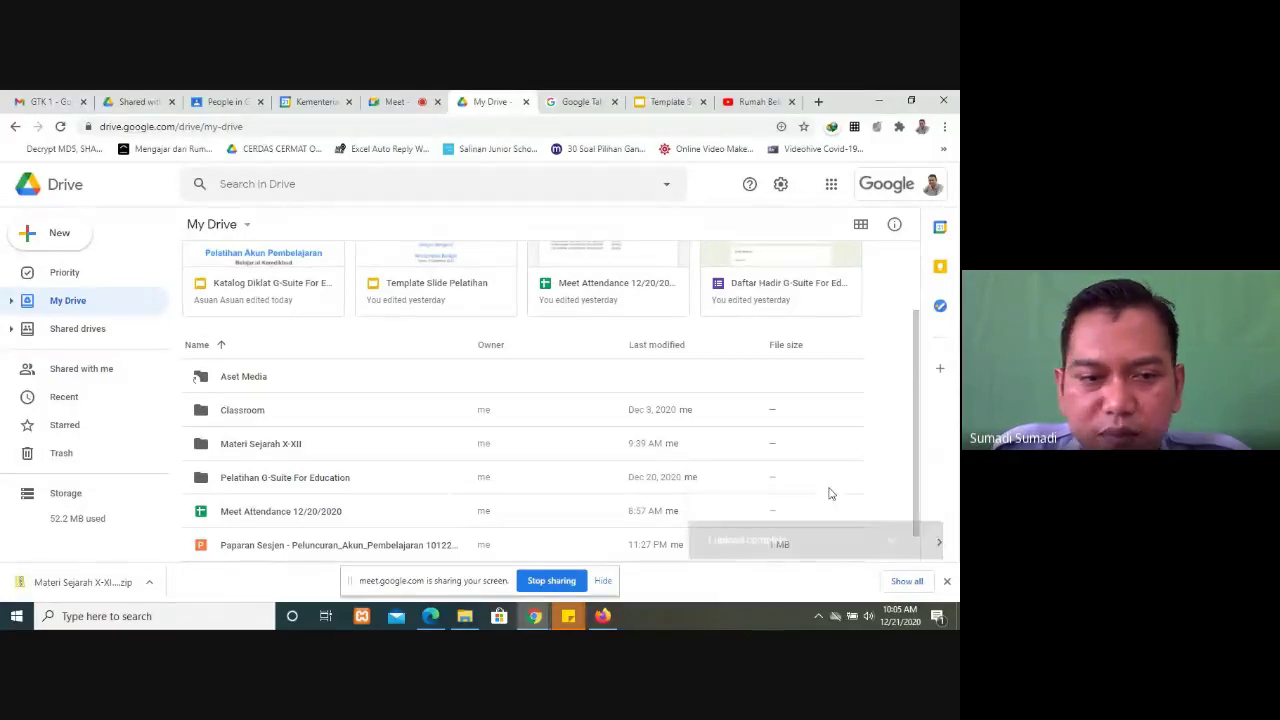
pyautogui.scroll(-1, 430, 535)
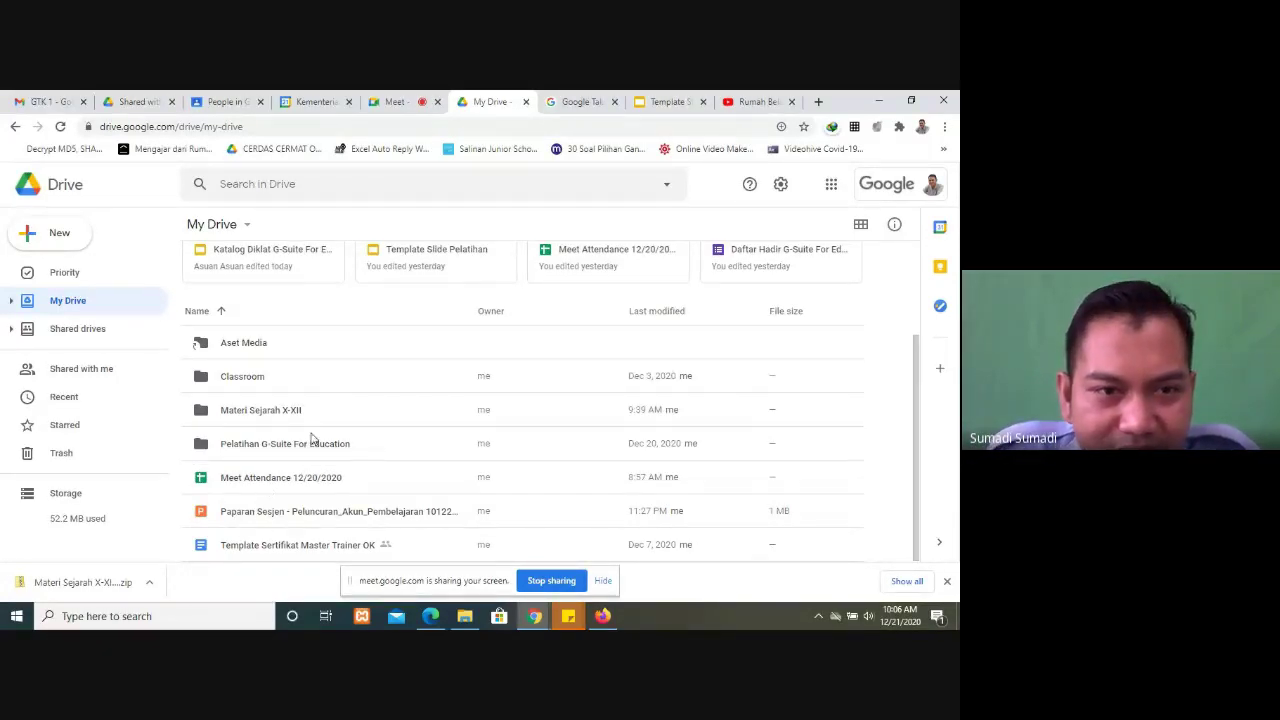
pyautogui.scroll(1, 312, 440)
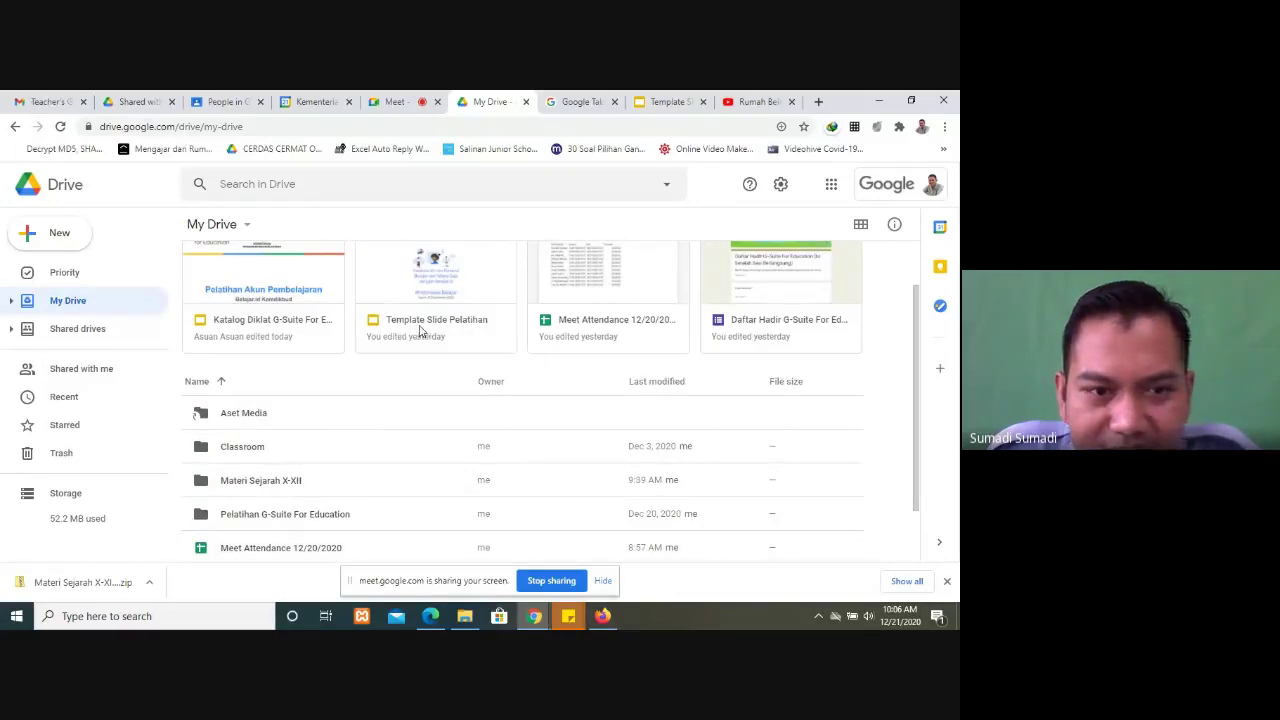
pyautogui.scroll(-1, 420, 350)
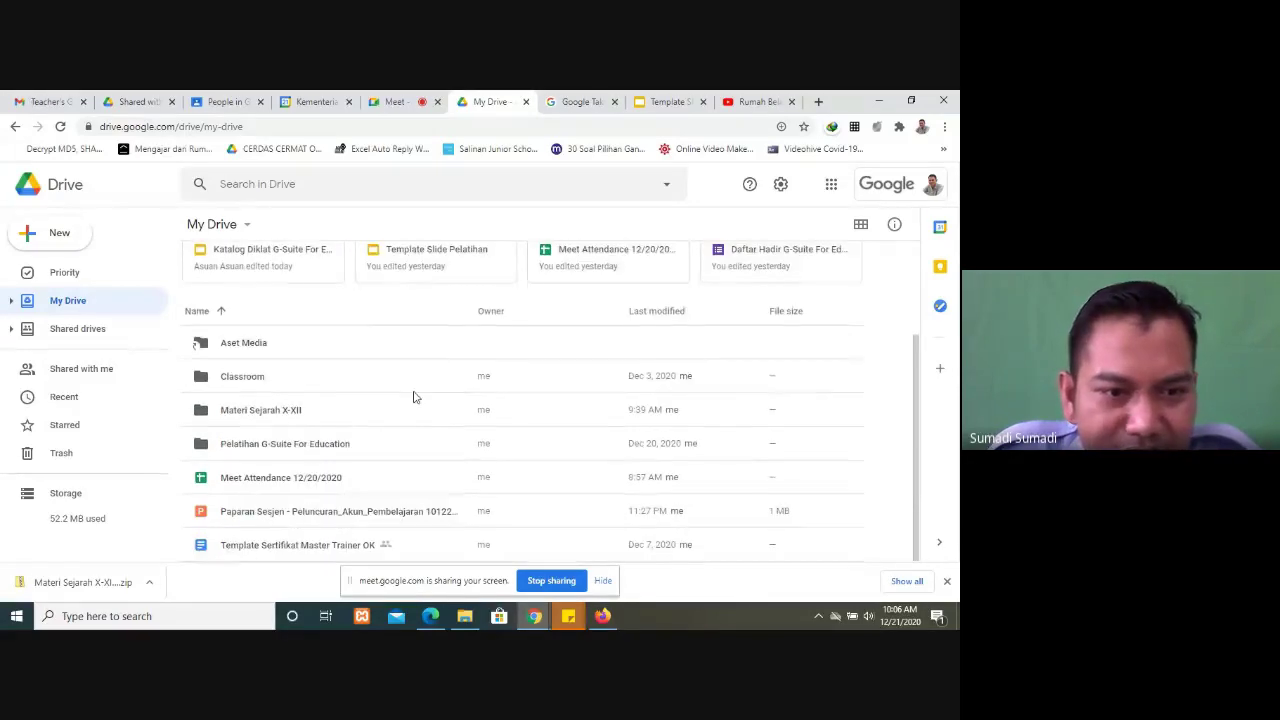
# Step: In Pelatihan G-Suite For Education > Hari Pertama, make a copy of Template Slide Pelatihan
pyautogui.doubleClick(283, 449)
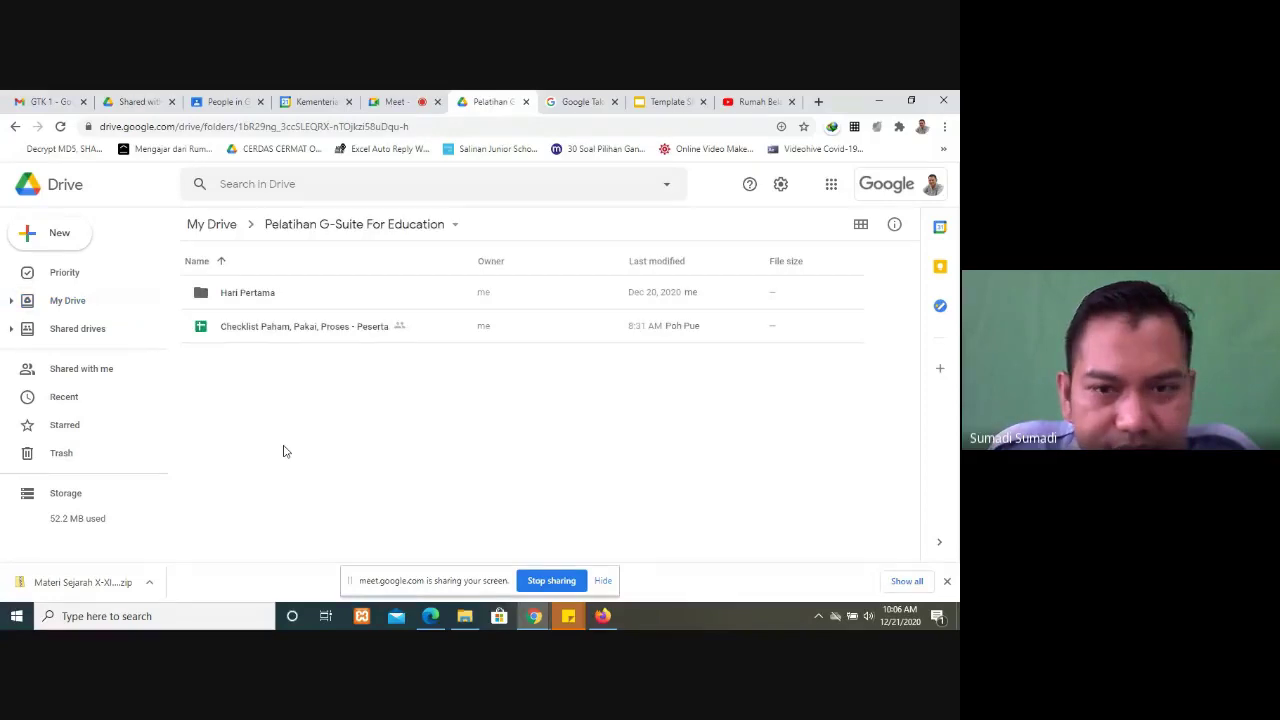
pyautogui.doubleClick(248, 306)
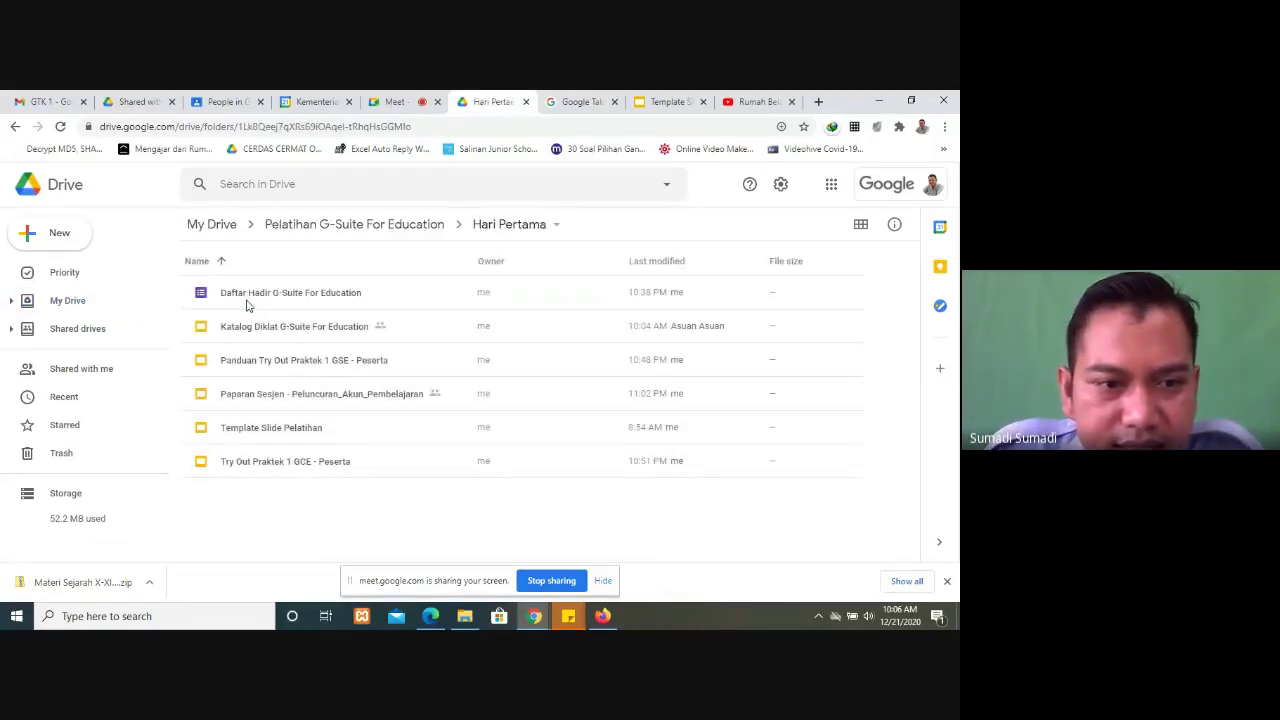
pyautogui.rightClick(260, 433)
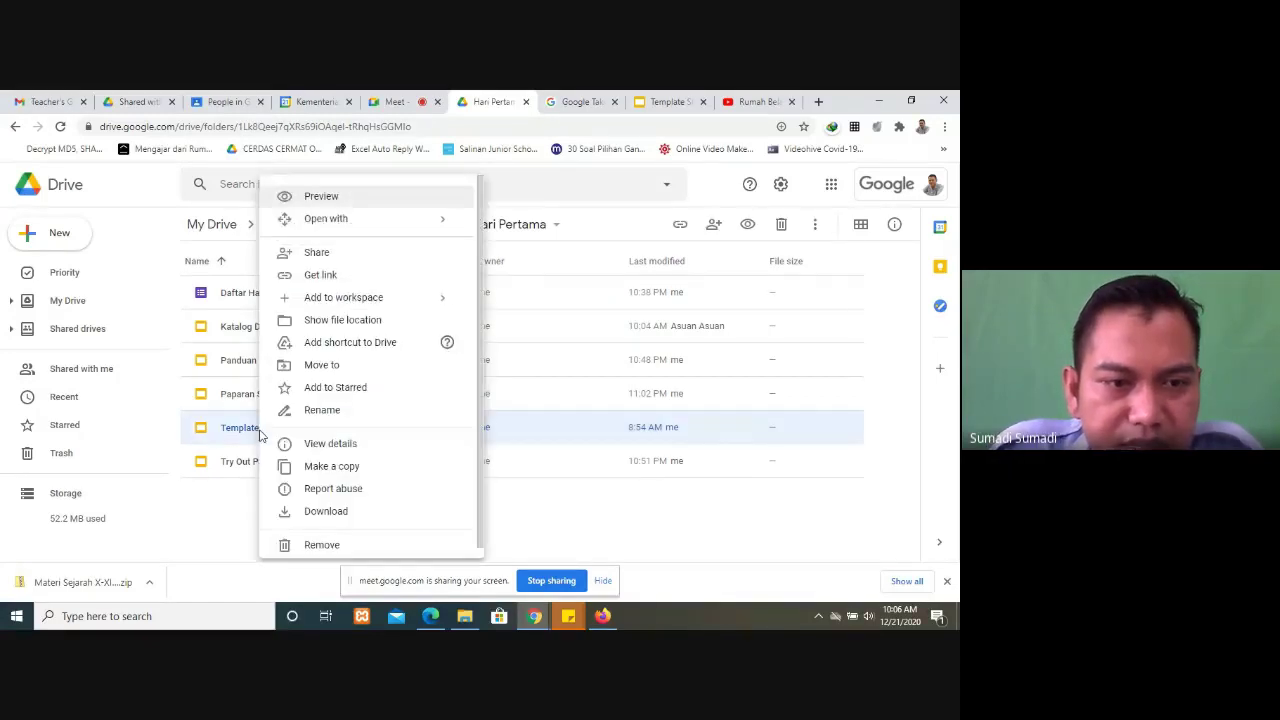
pyautogui.click(349, 468)
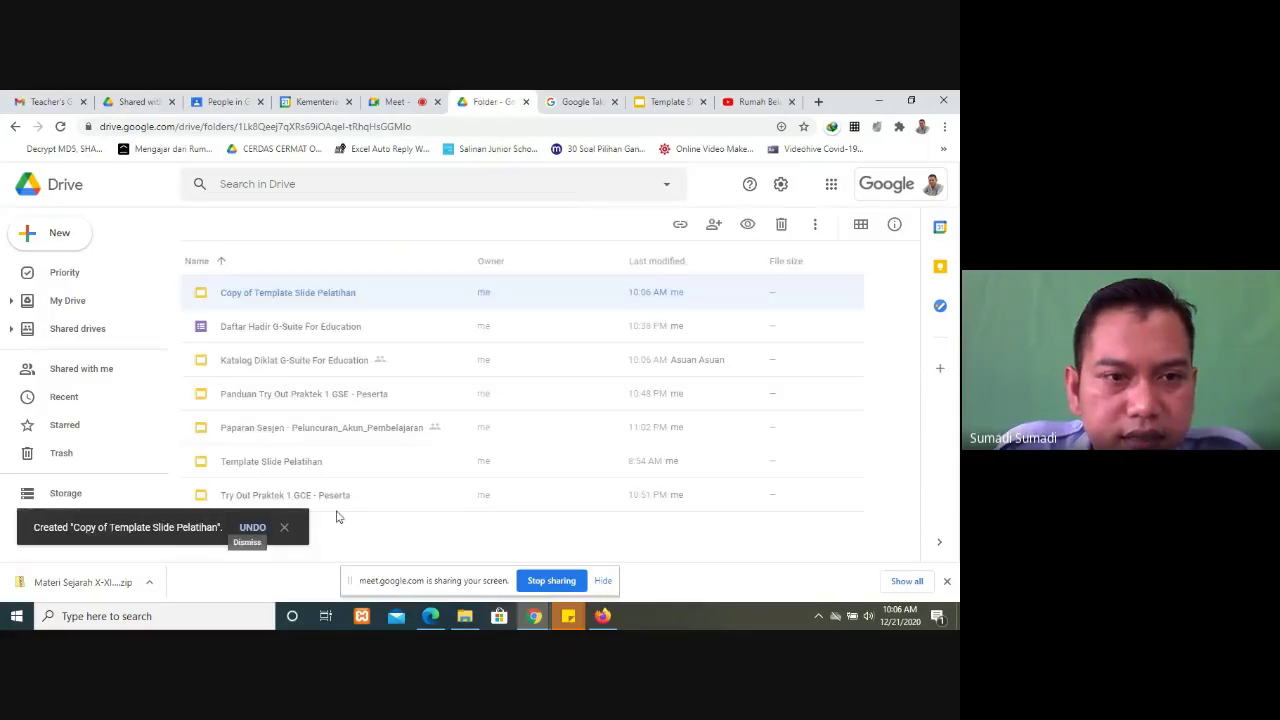
# Step: Move the Copy of Template Slide Pelatihan up into My Drive and view it there
pyautogui.rightClick(275, 293)
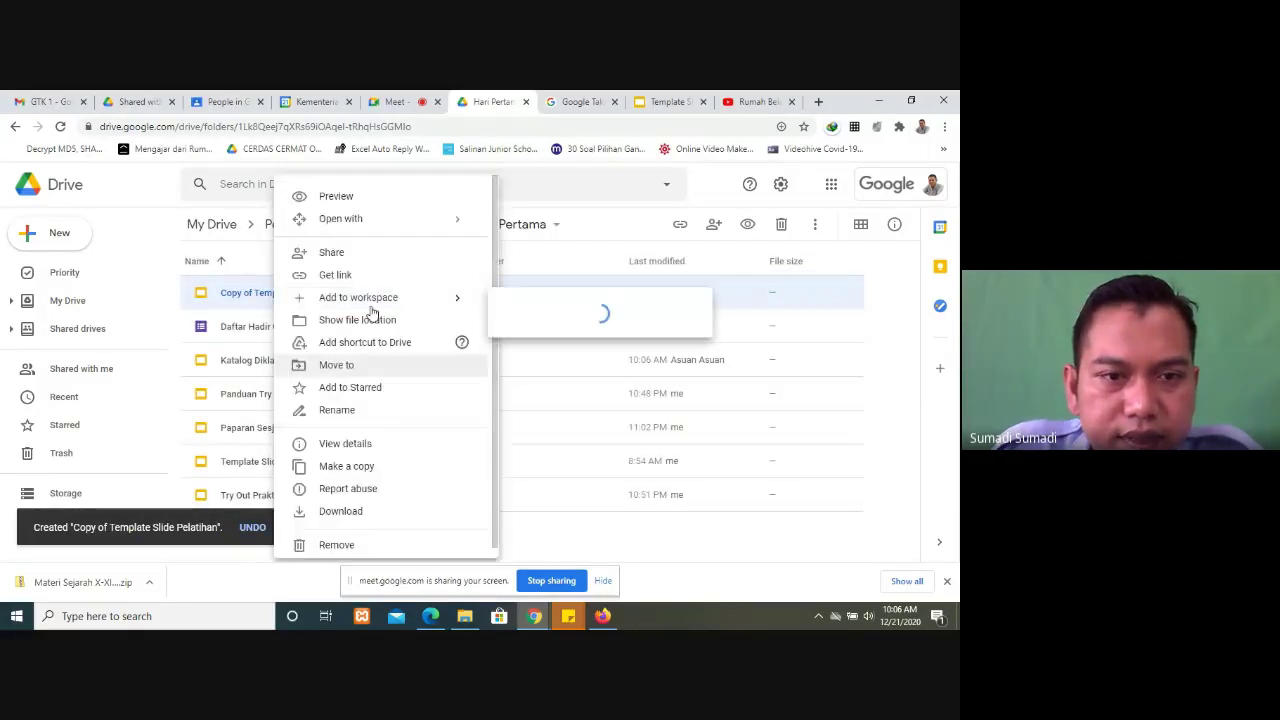
pyautogui.click(368, 365)
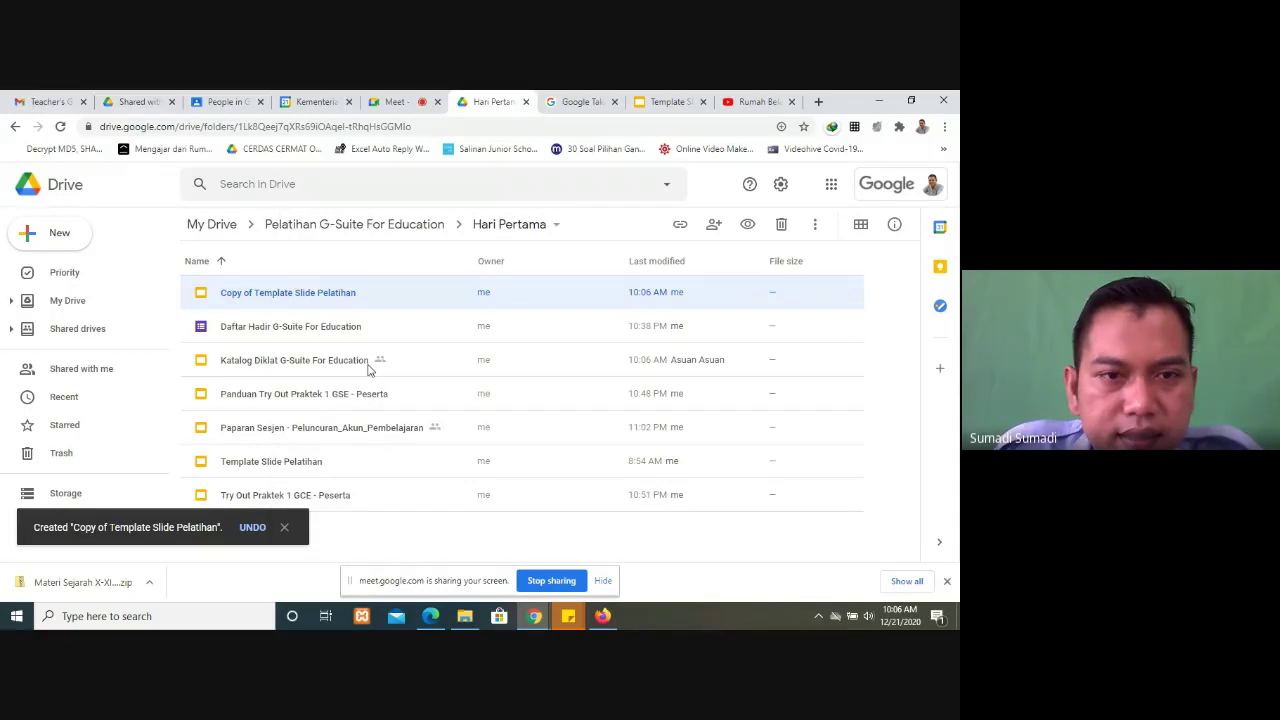
pyautogui.click(201, 334)
pyautogui.click(200, 334)
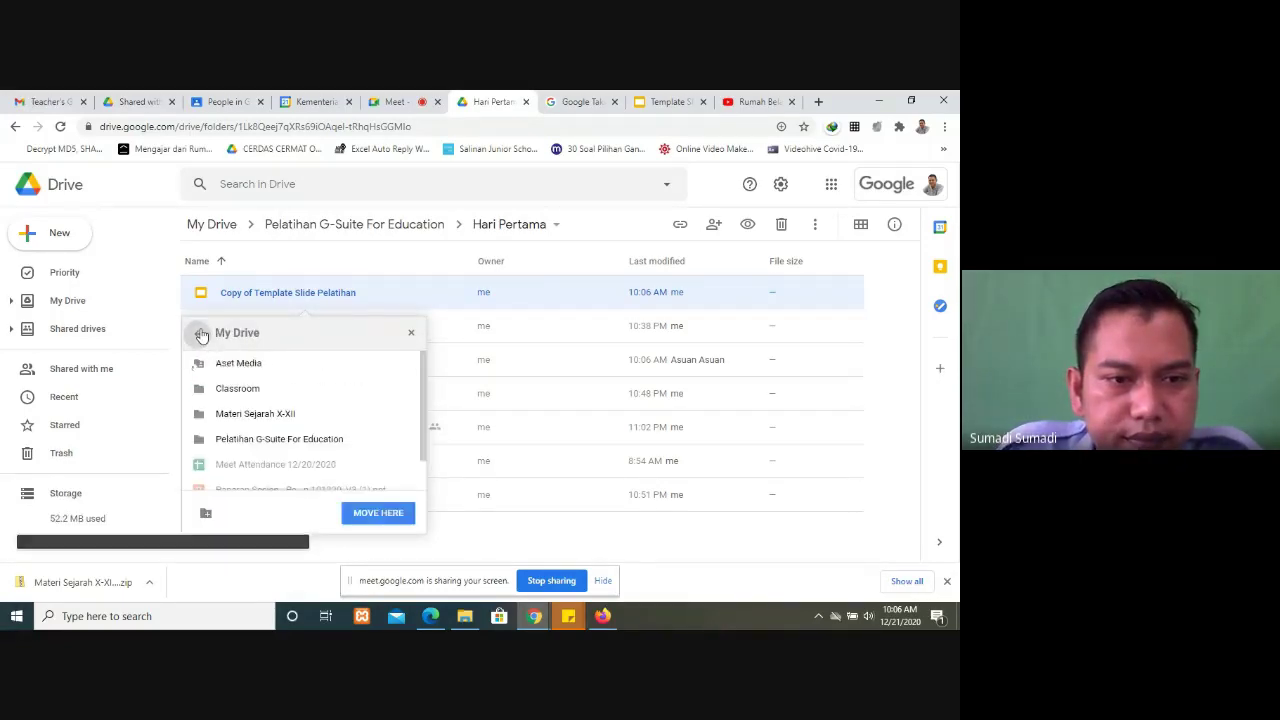
pyautogui.click(376, 513)
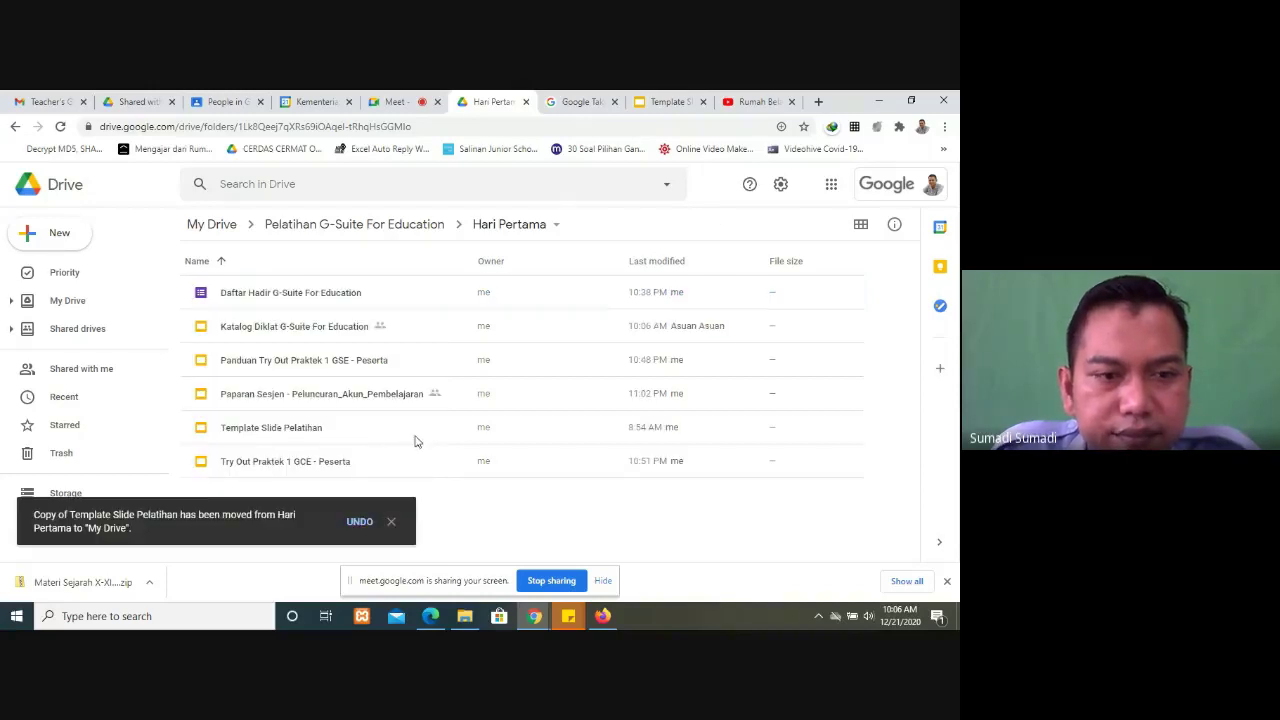
pyautogui.click(84, 304)
pyautogui.scroll(-3, 437, 409)
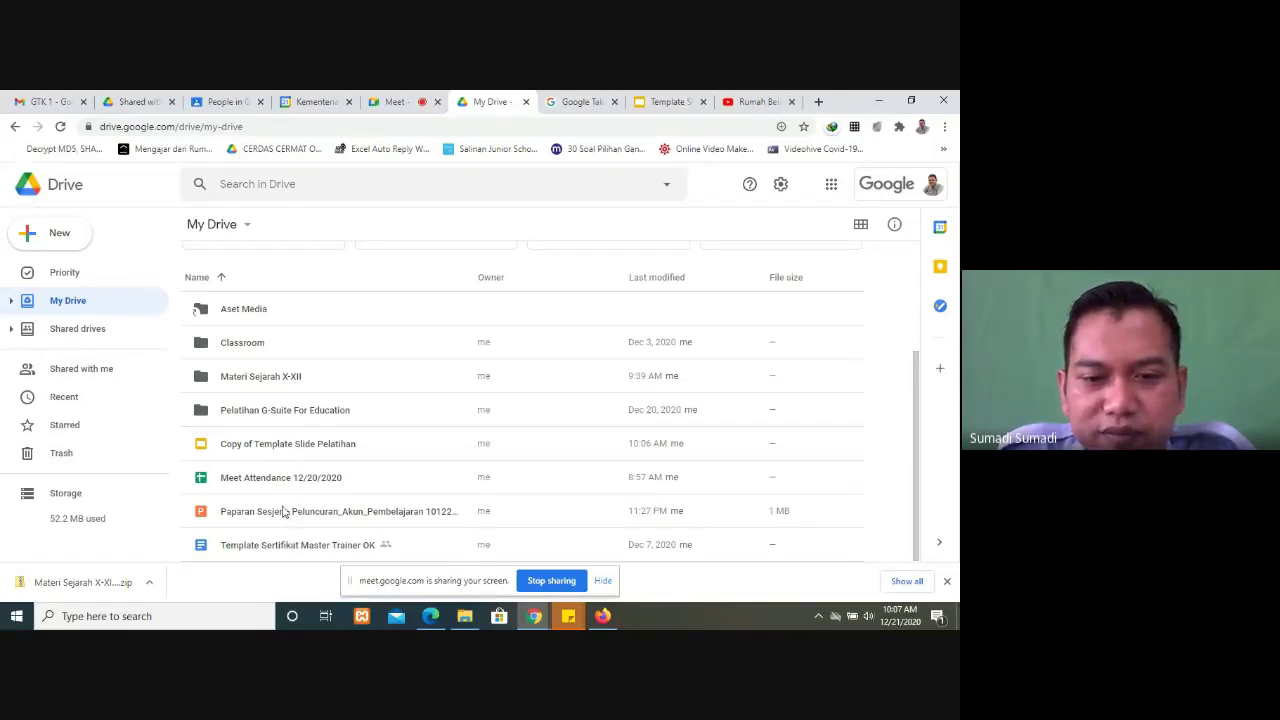
pyautogui.click(283, 510)
pyautogui.click(294, 452)
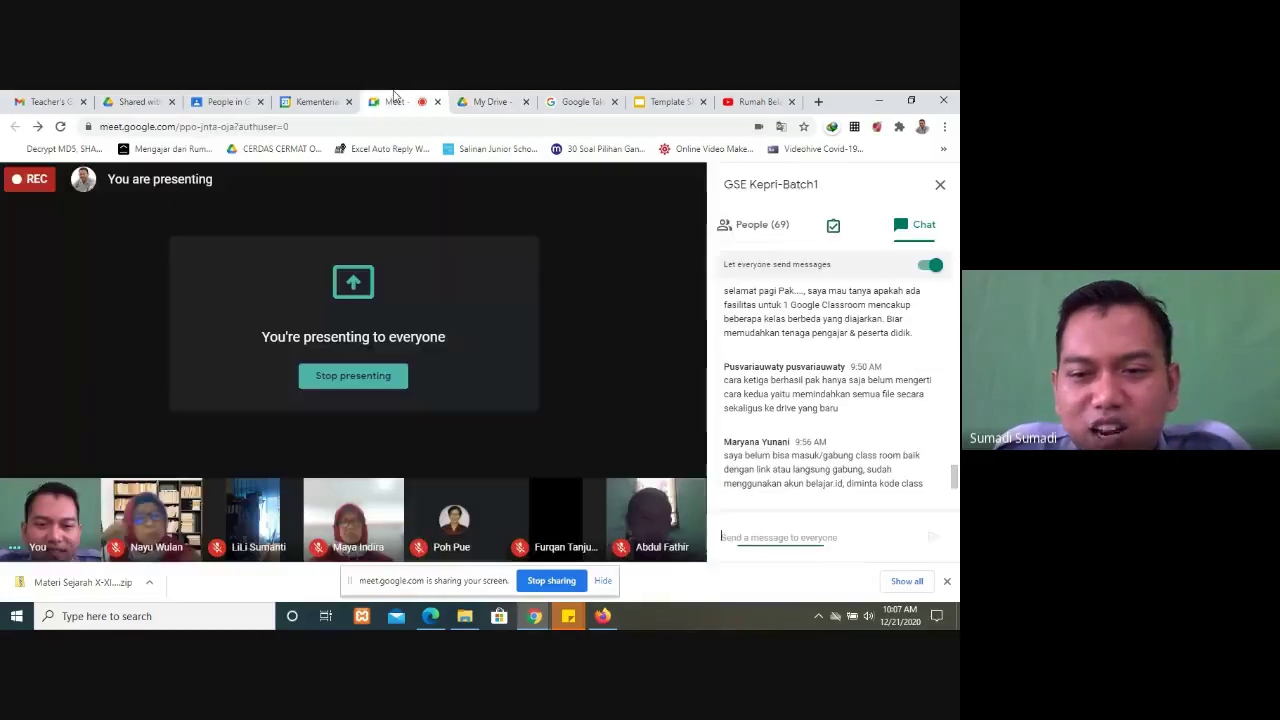
pyautogui.click(396, 101)
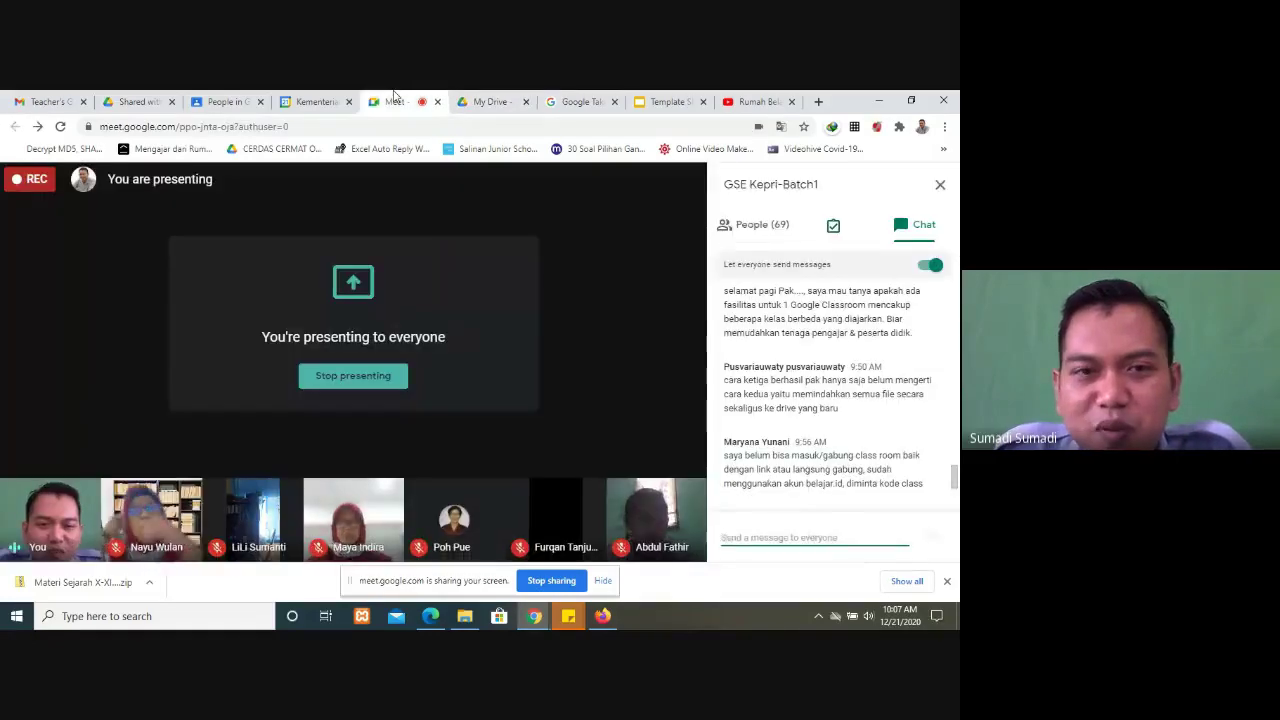
pyautogui.click(490, 101)
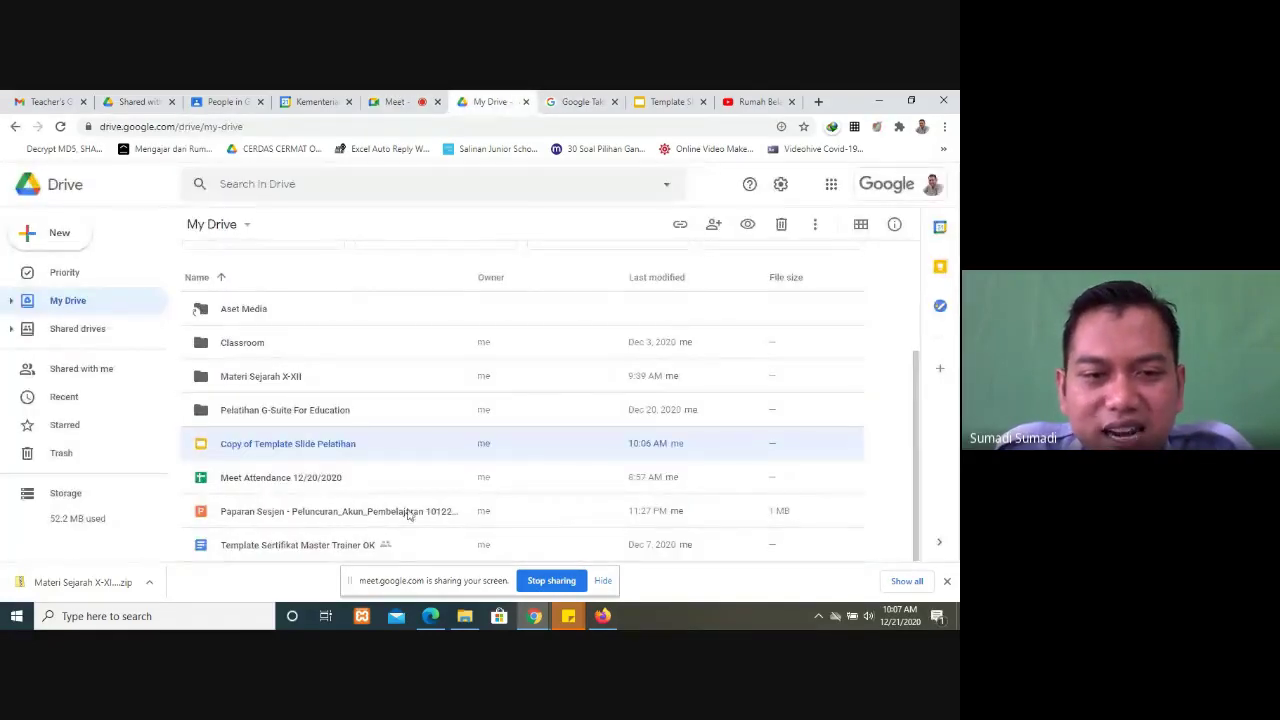
pyautogui.click(300, 513)
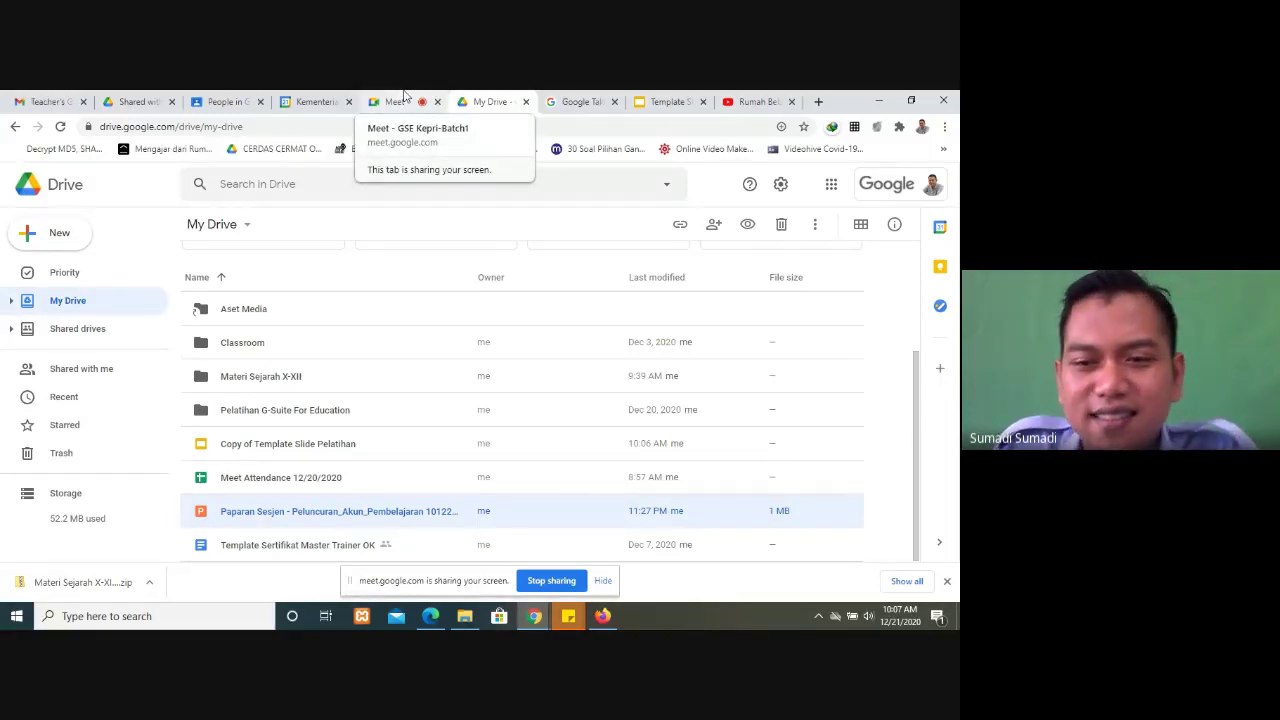
pyautogui.click(405, 95)
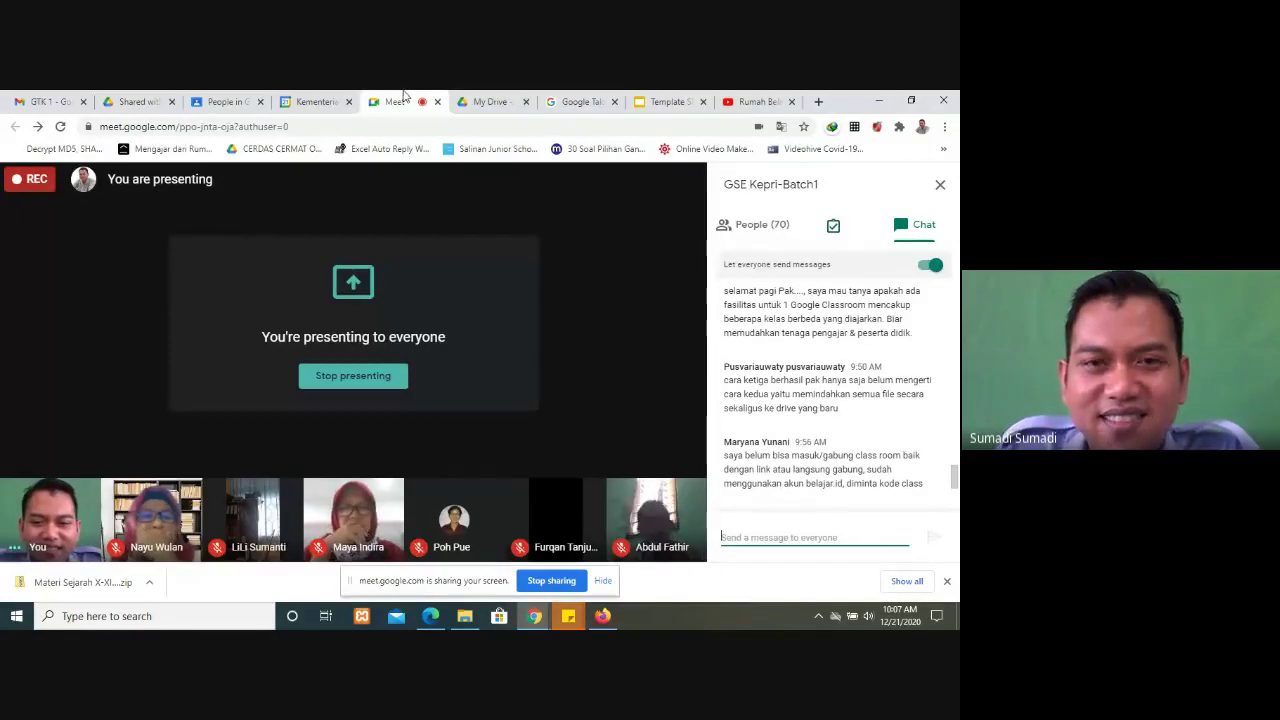
pyautogui.click(505, 98)
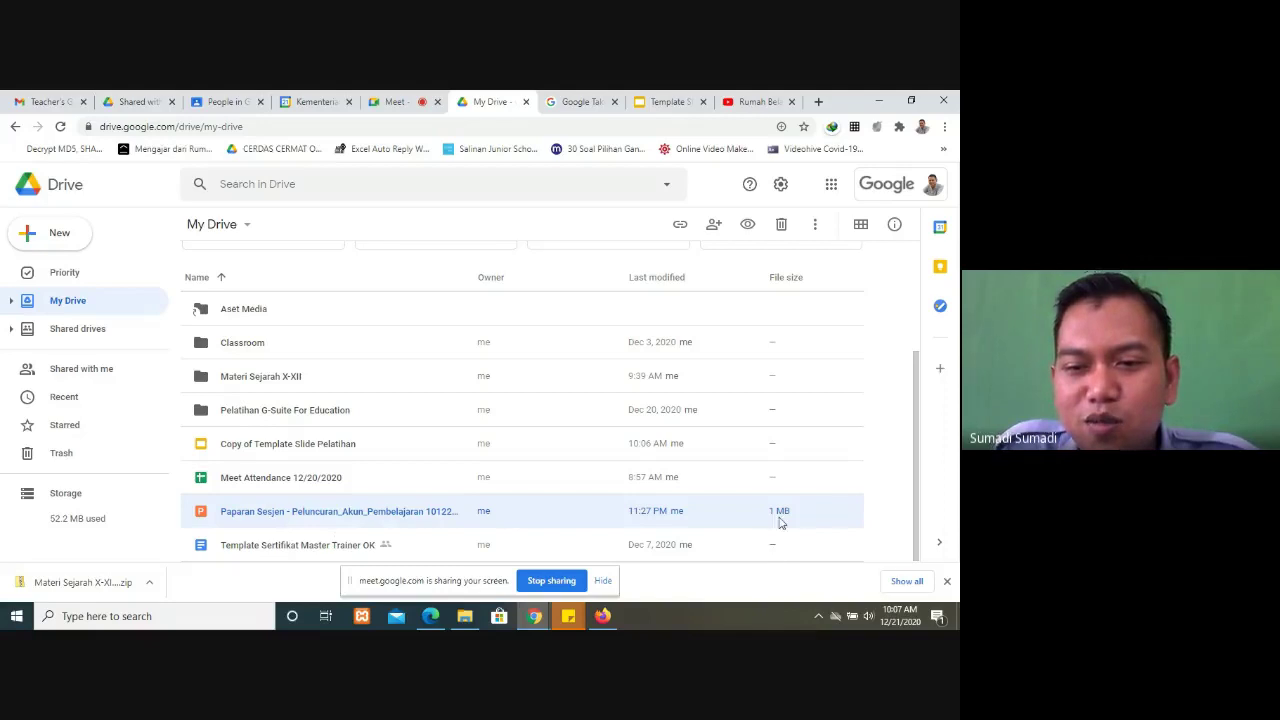
pyautogui.moveTo(784, 513)
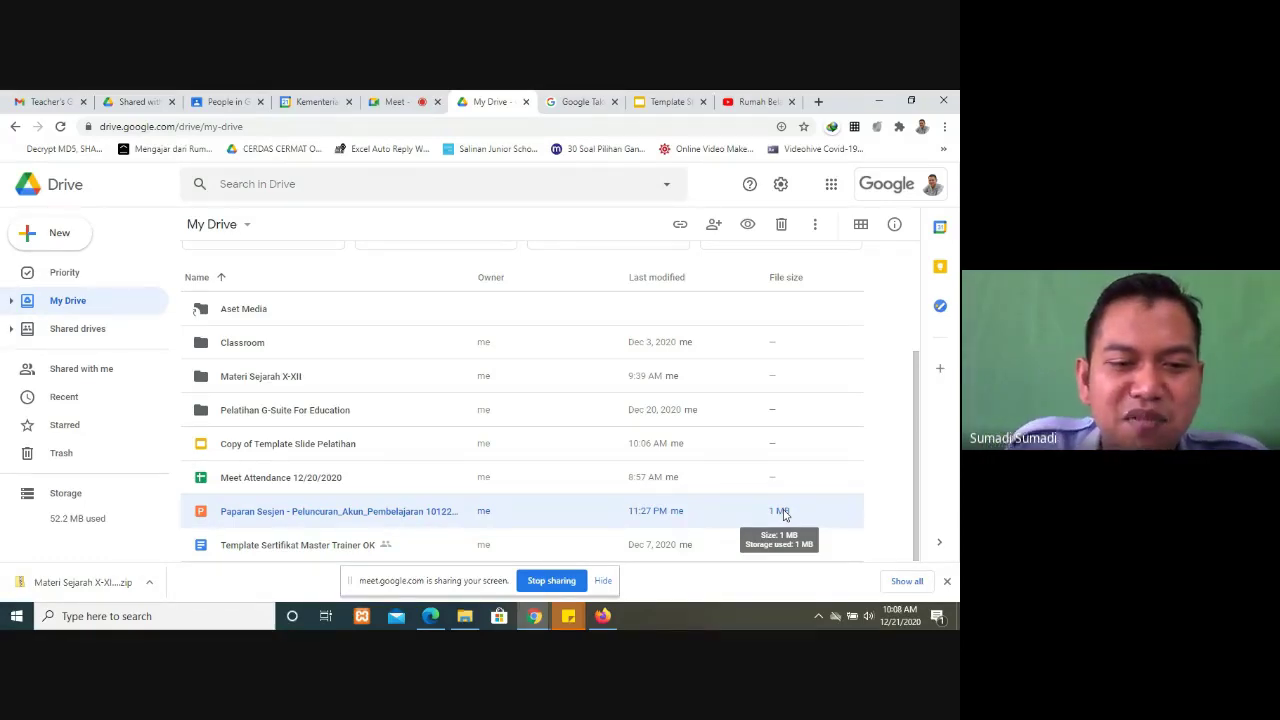
pyautogui.click(399, 104)
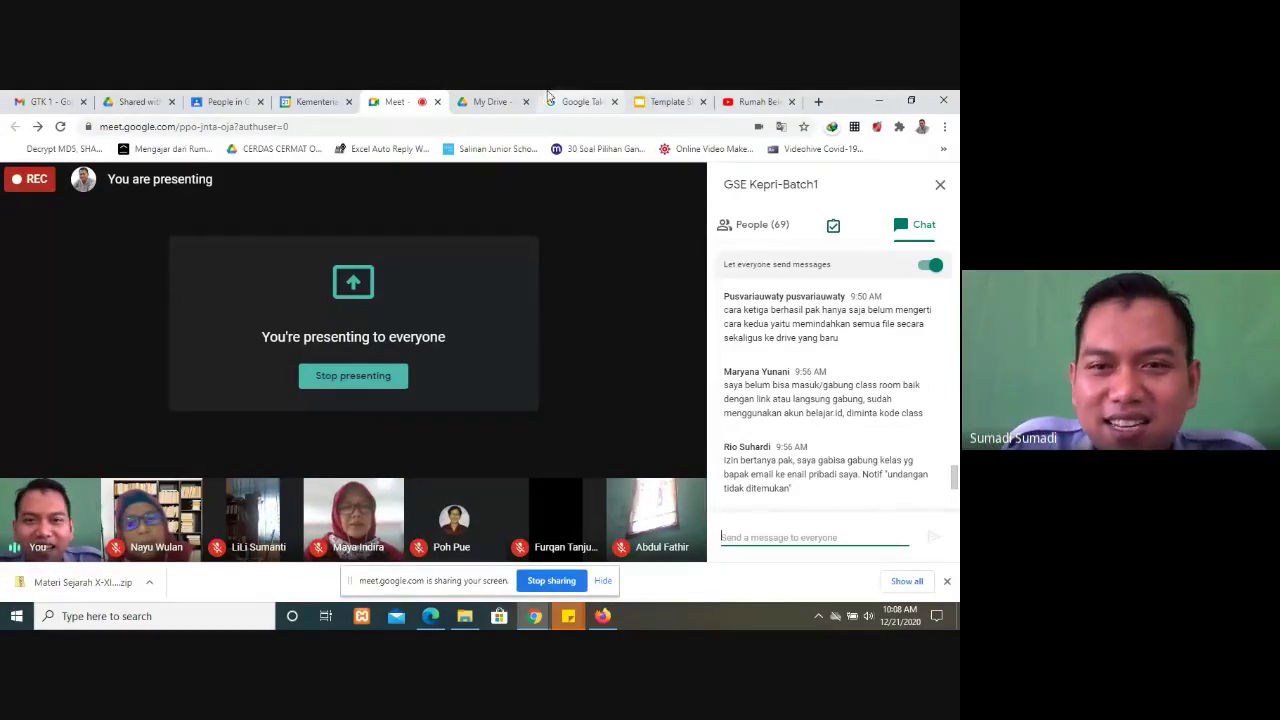
pyautogui.click(491, 101)
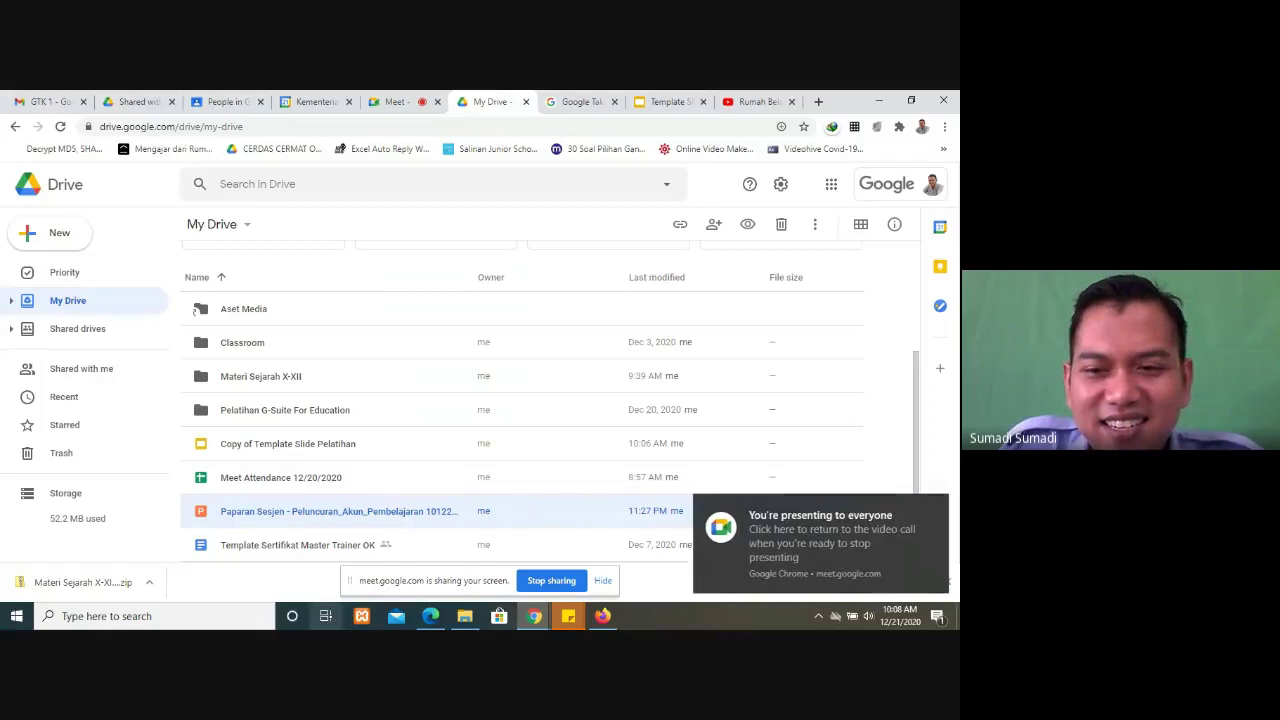
pyautogui.click(380, 97)
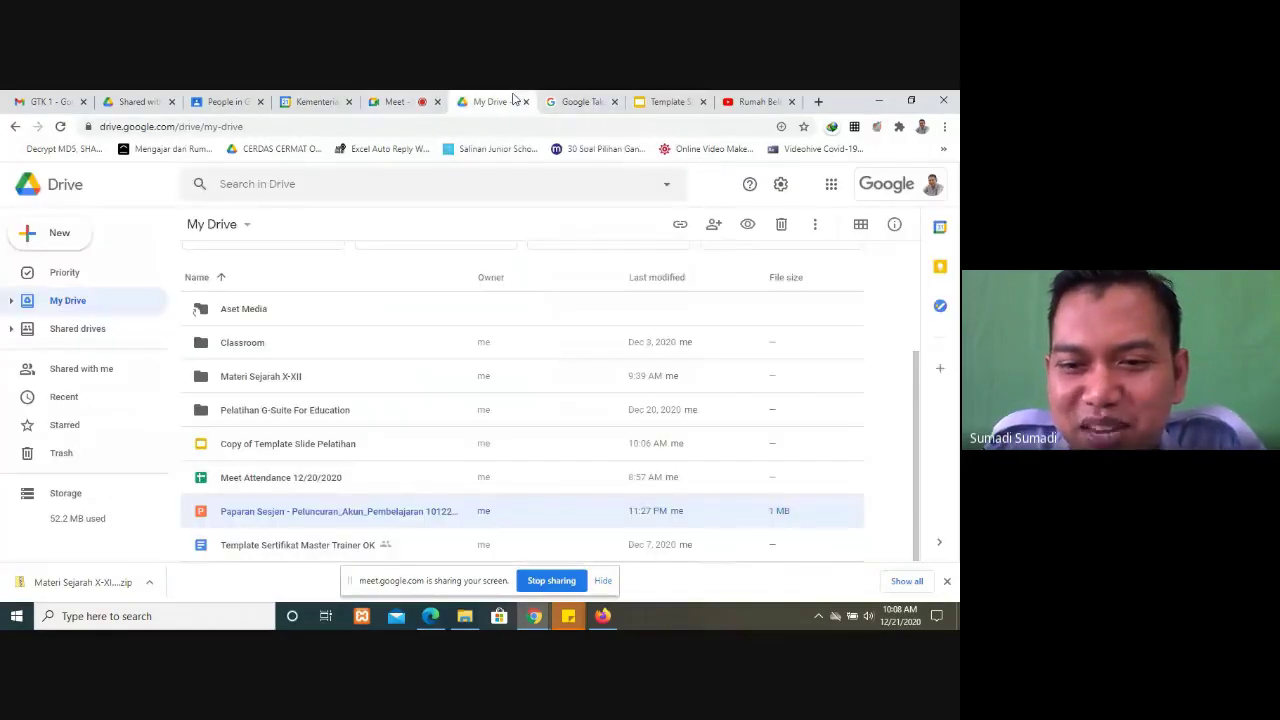
pyautogui.click(513, 98)
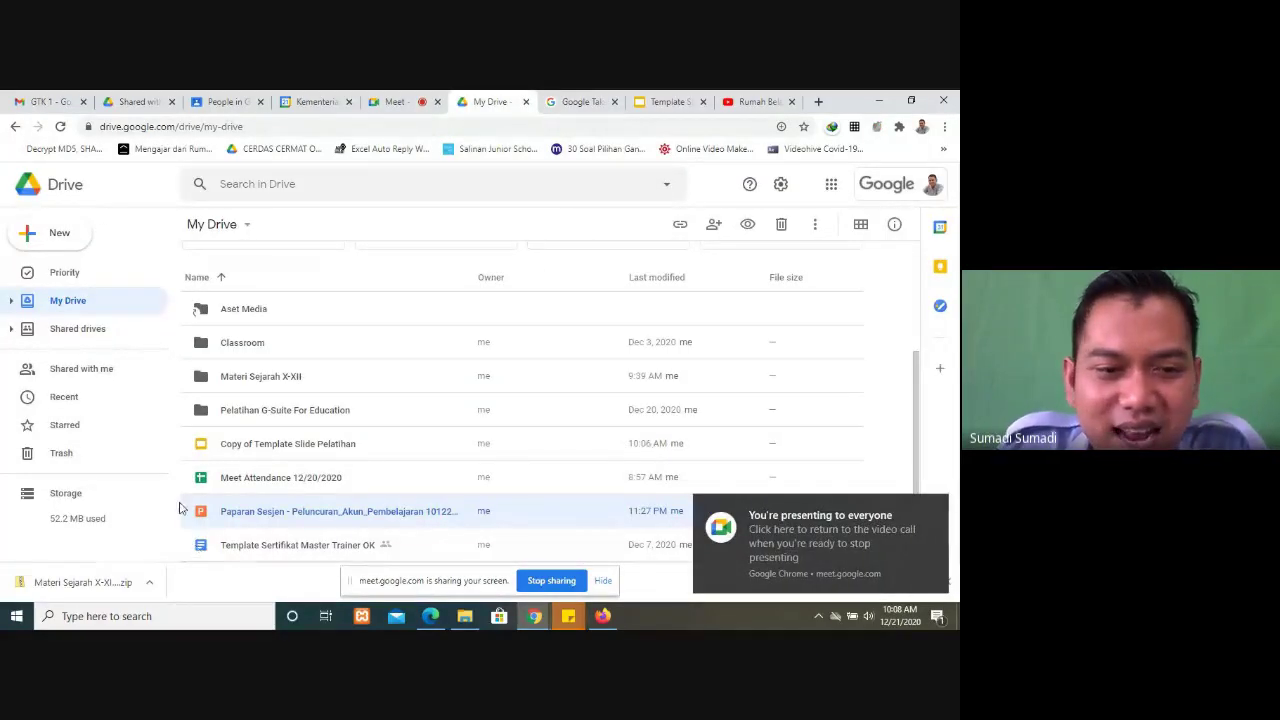
# Step: Show the Paparan Sesjen PowerPoint's details, then select Copy of Template Slide Pelatihan
pyautogui.rightClick(244, 517)
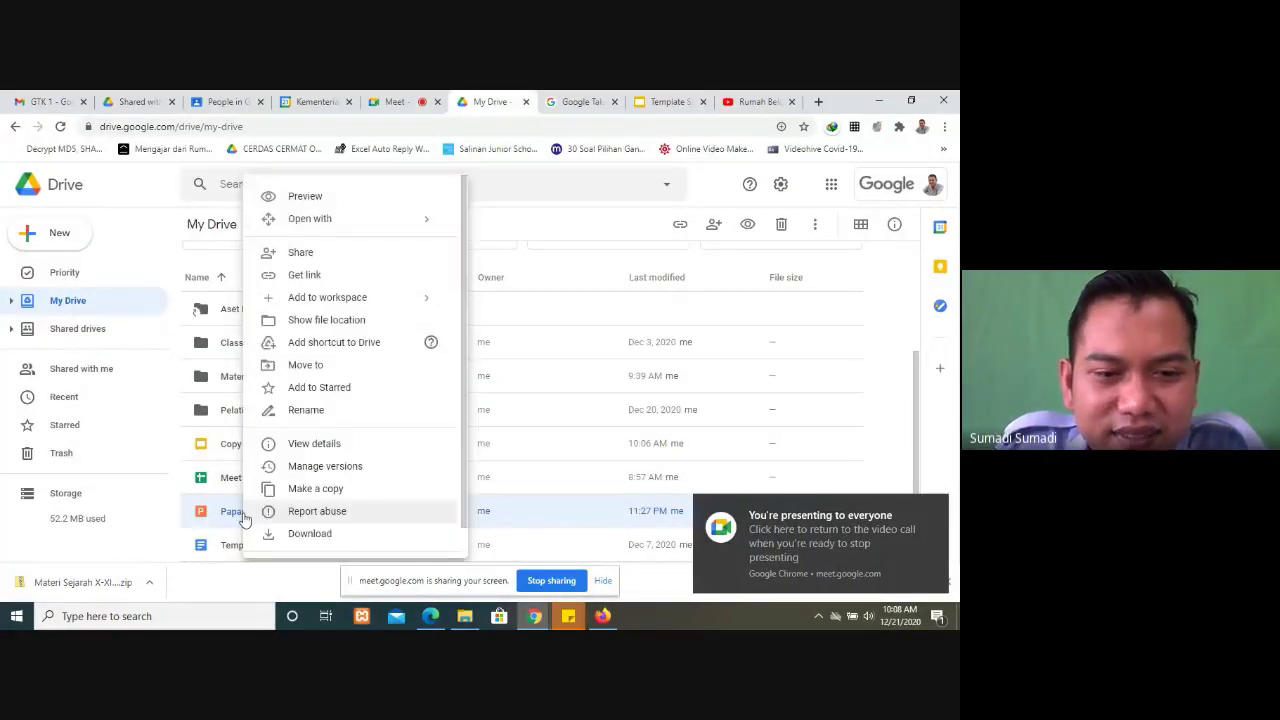
pyautogui.click(313, 446)
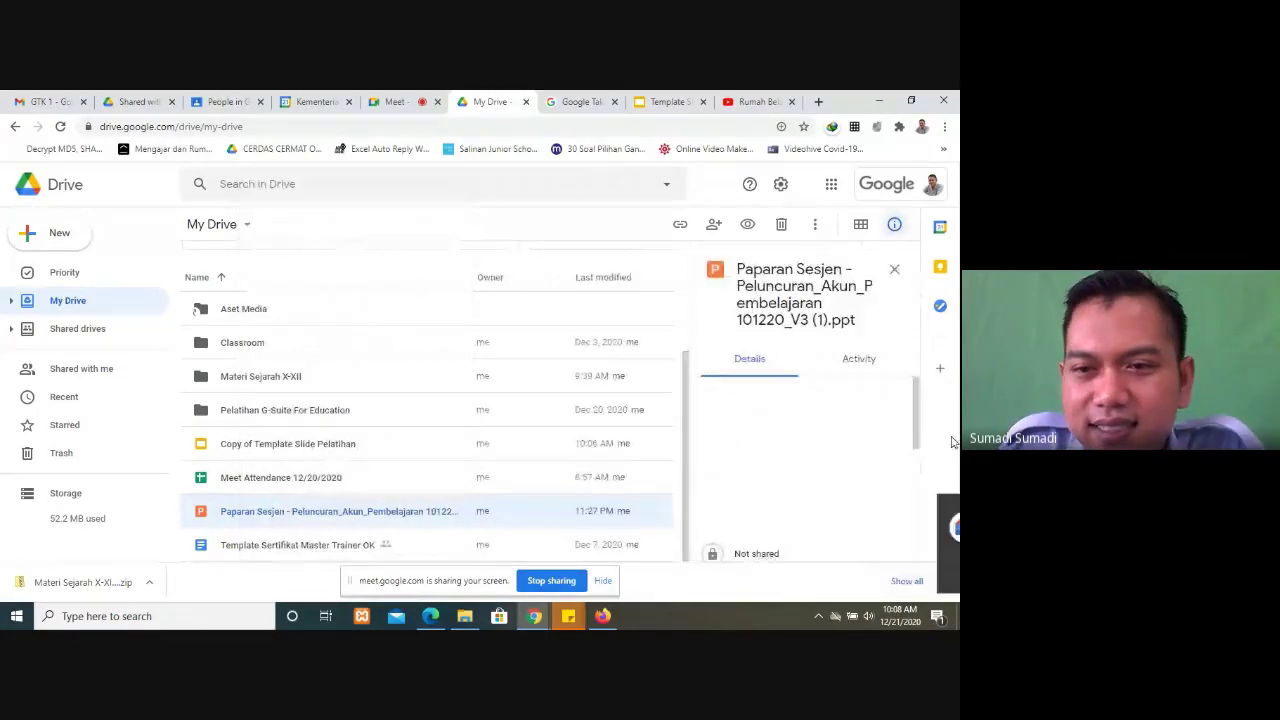
pyautogui.scroll(-2, 866, 465)
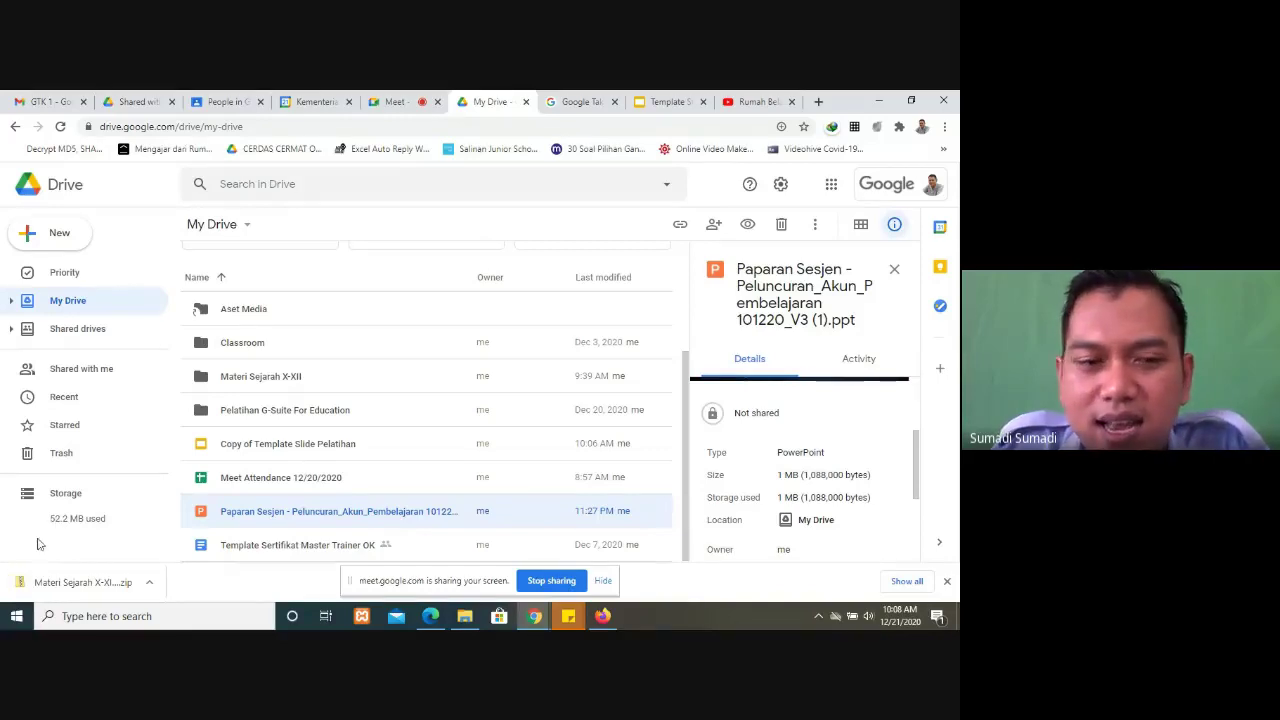
pyautogui.click(268, 458)
# Step: Check the details of the Meet Attendance sheet and Template Sertifikat Master Trainer OK document
pyautogui.rightClick(270, 457)
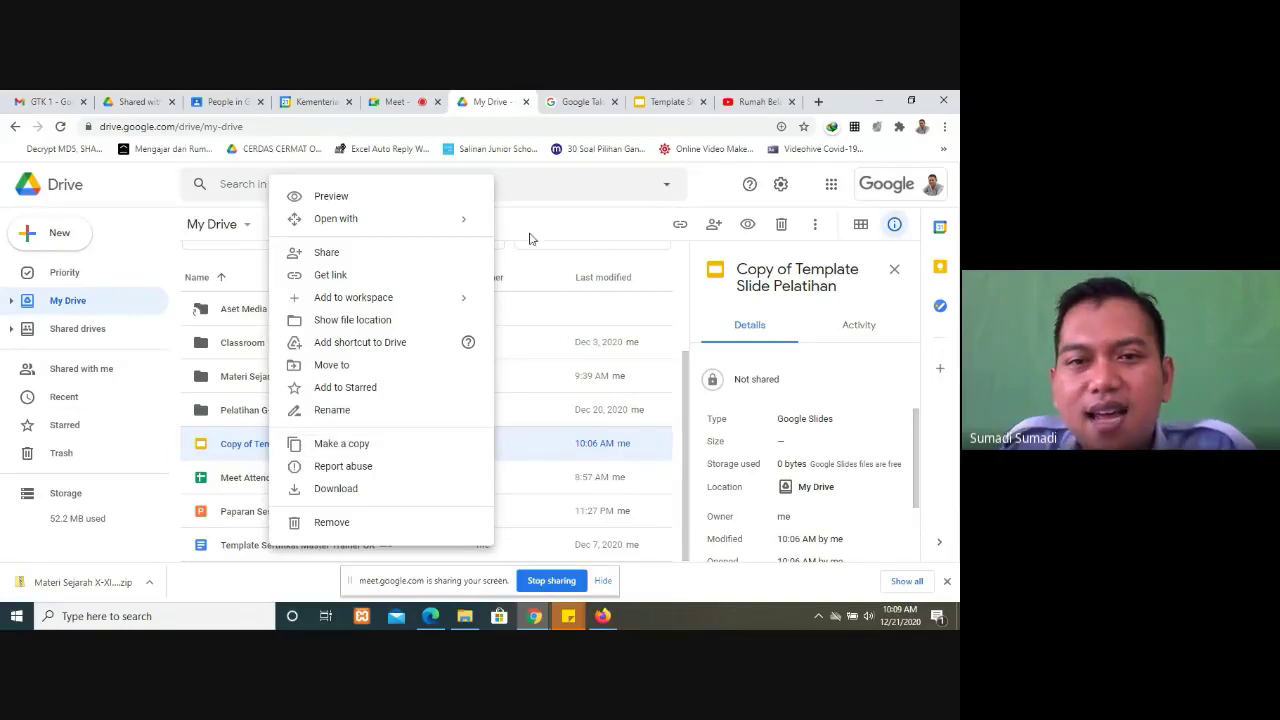
pyautogui.click(720, 186)
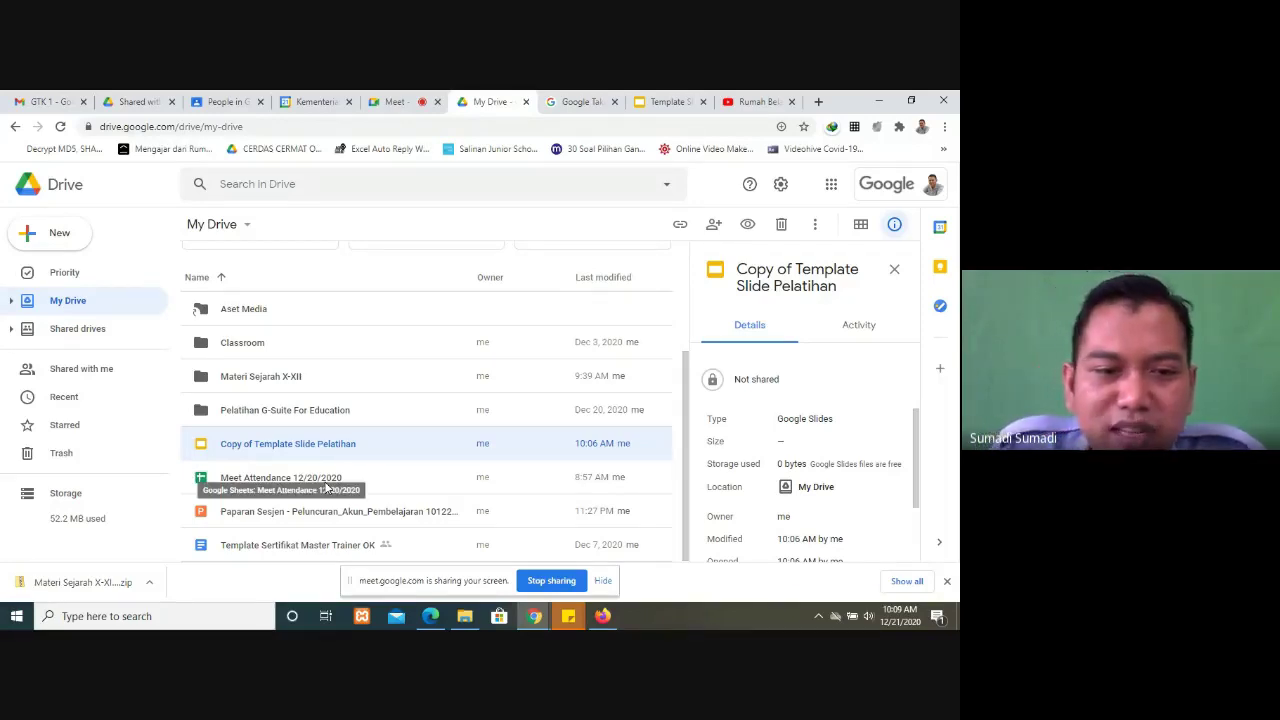
pyautogui.click(326, 487)
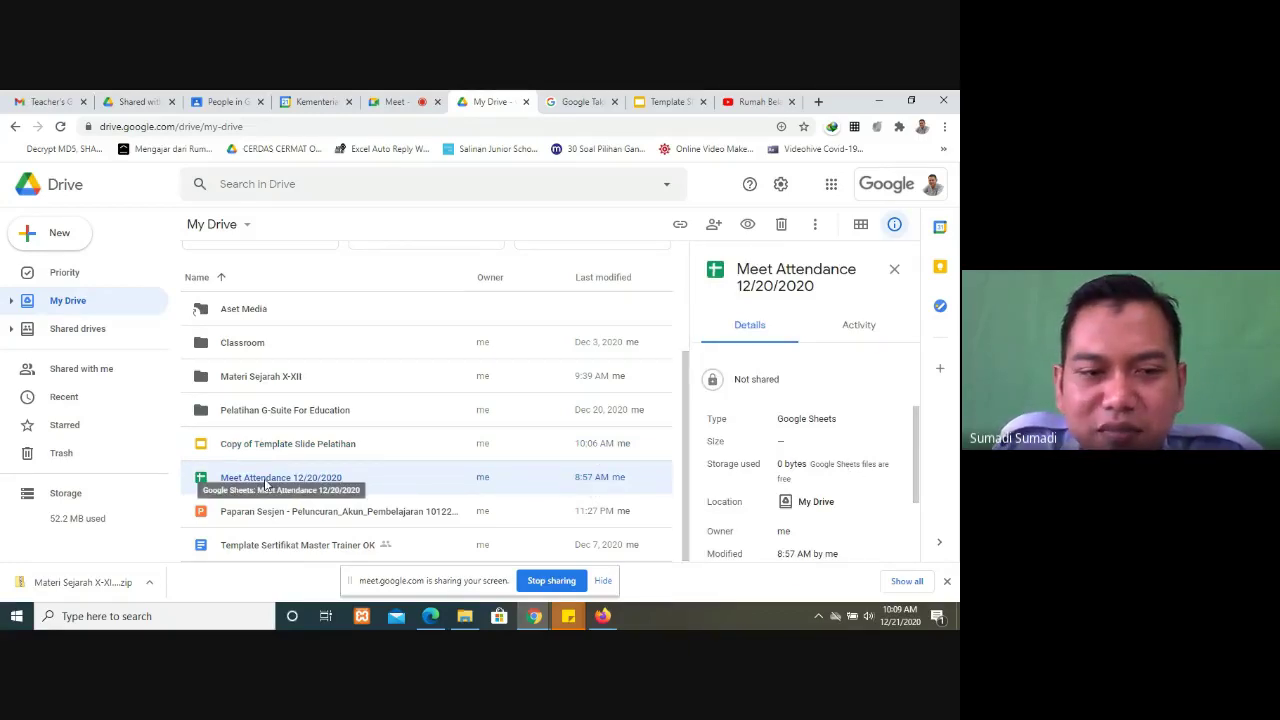
pyautogui.moveTo(792, 468)
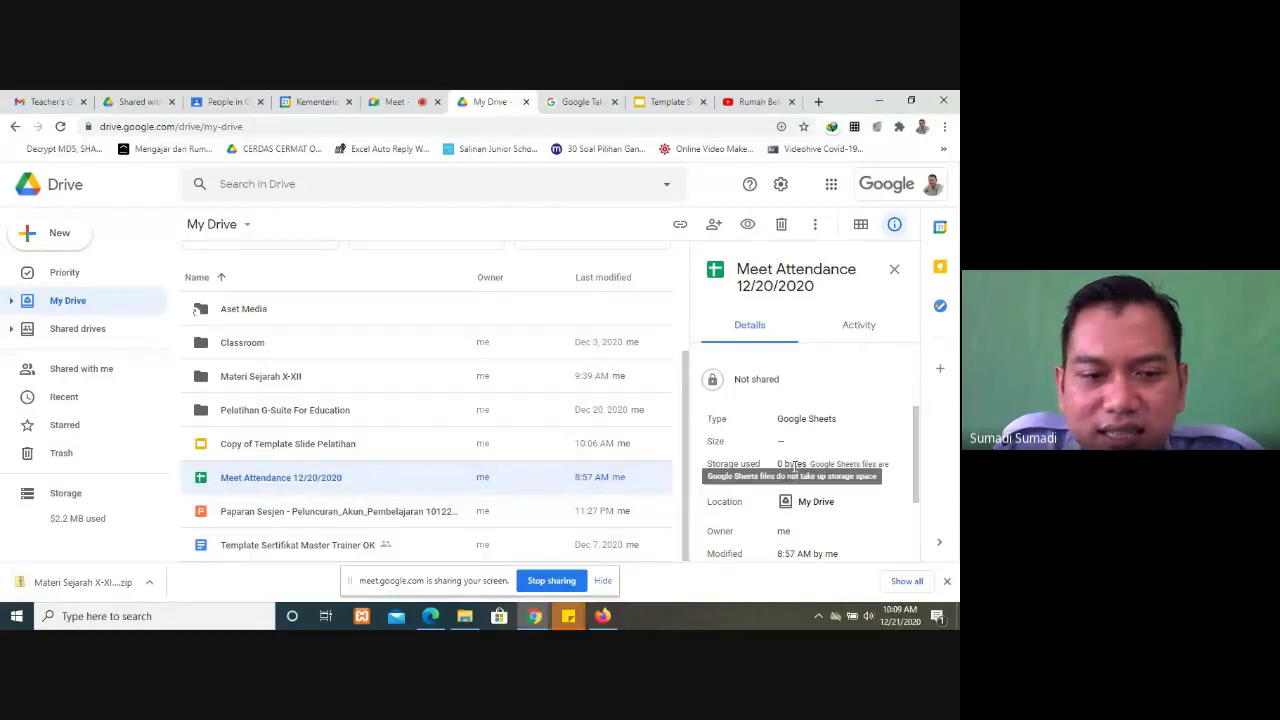
pyautogui.click(296, 548)
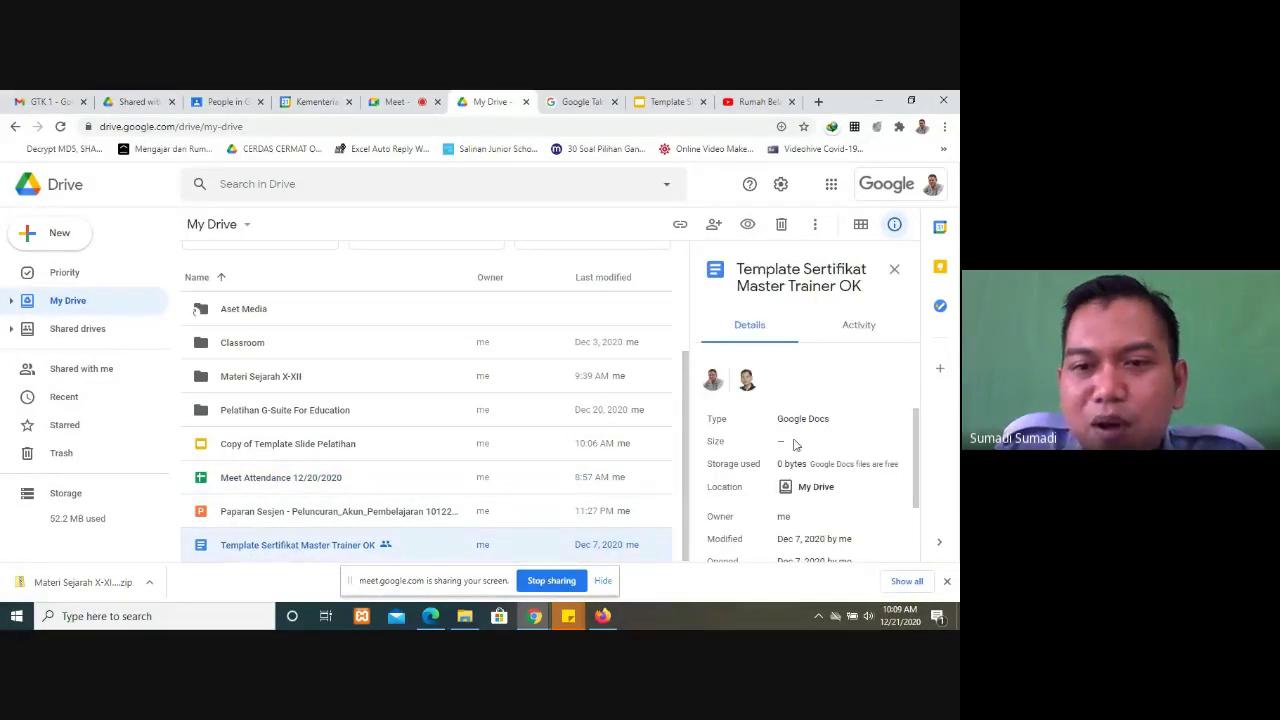
pyautogui.click(300, 480)
# Step: Check the details of the template copy and Paparan Sesjen PowerPoint, then return to the Meet call
pyautogui.click(295, 448)
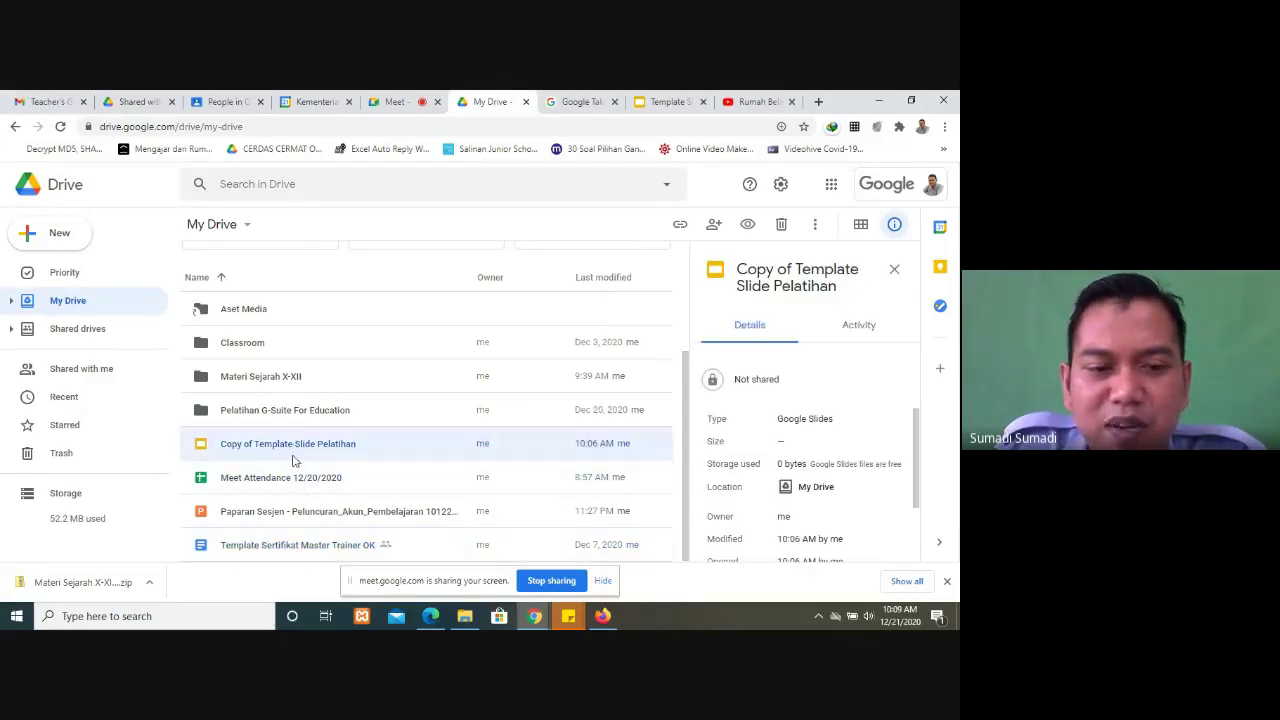
pyautogui.click(306, 517)
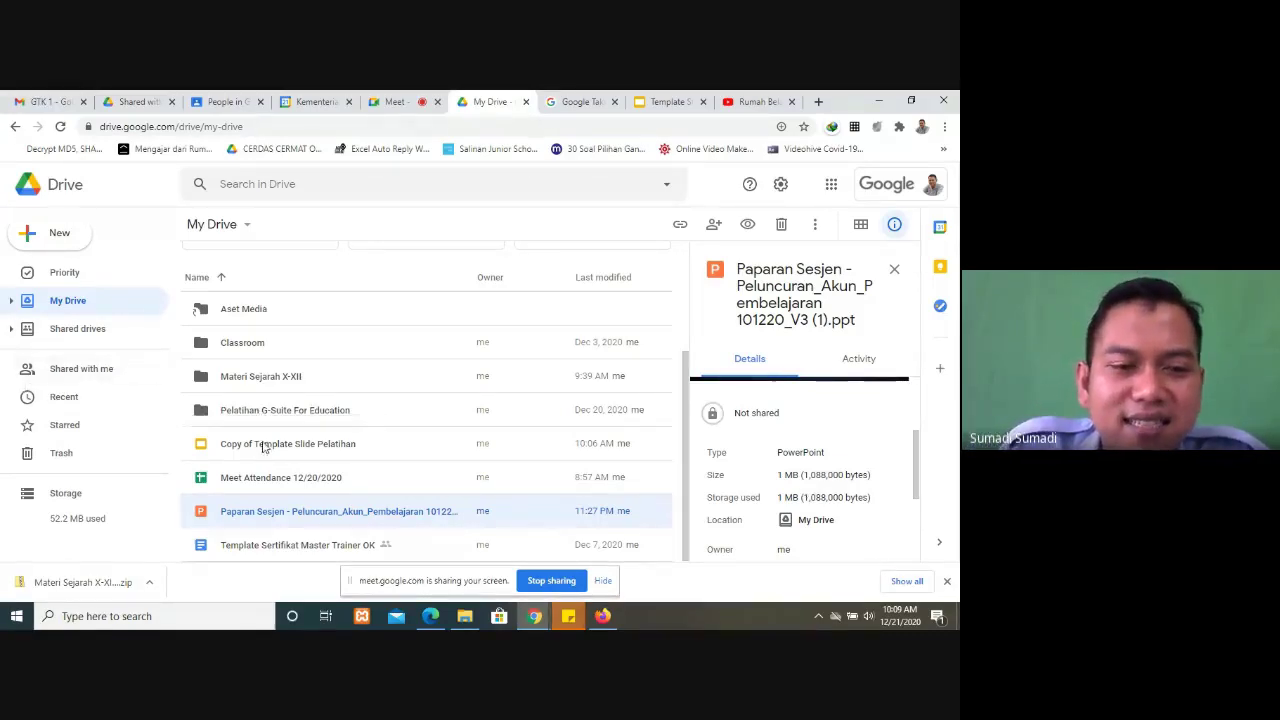
pyautogui.click(653, 97)
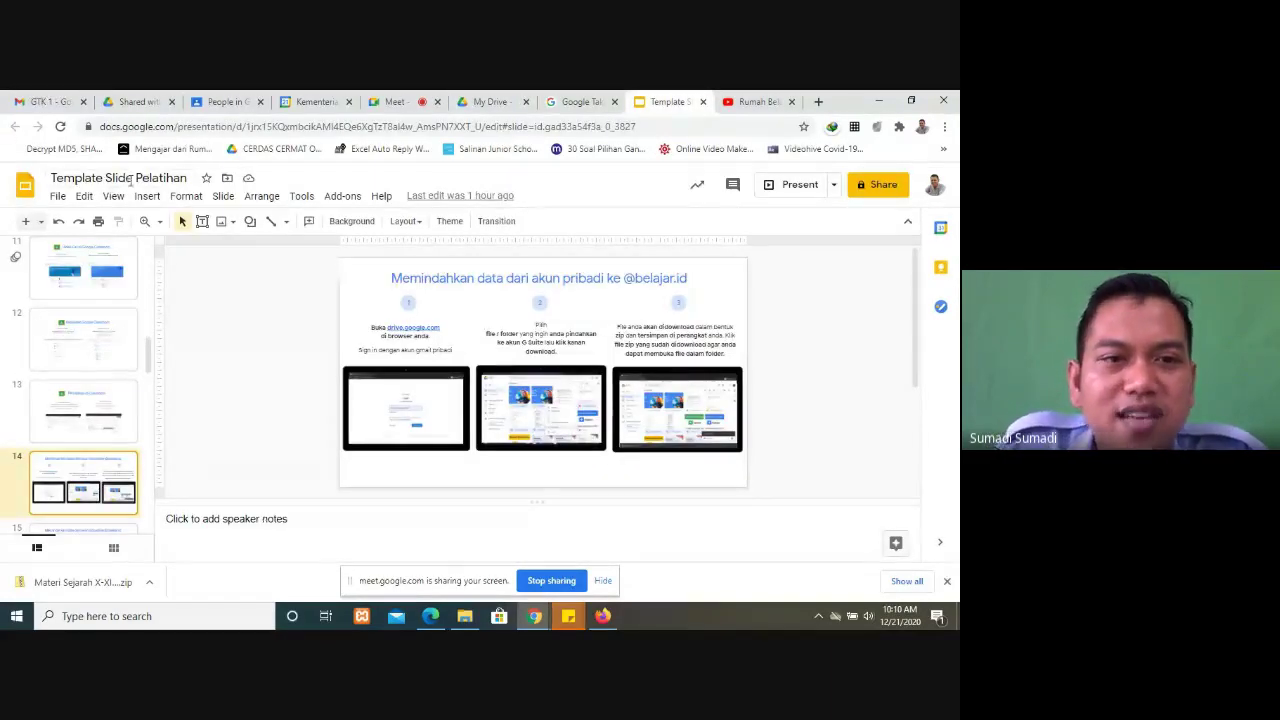
pyautogui.click(396, 104)
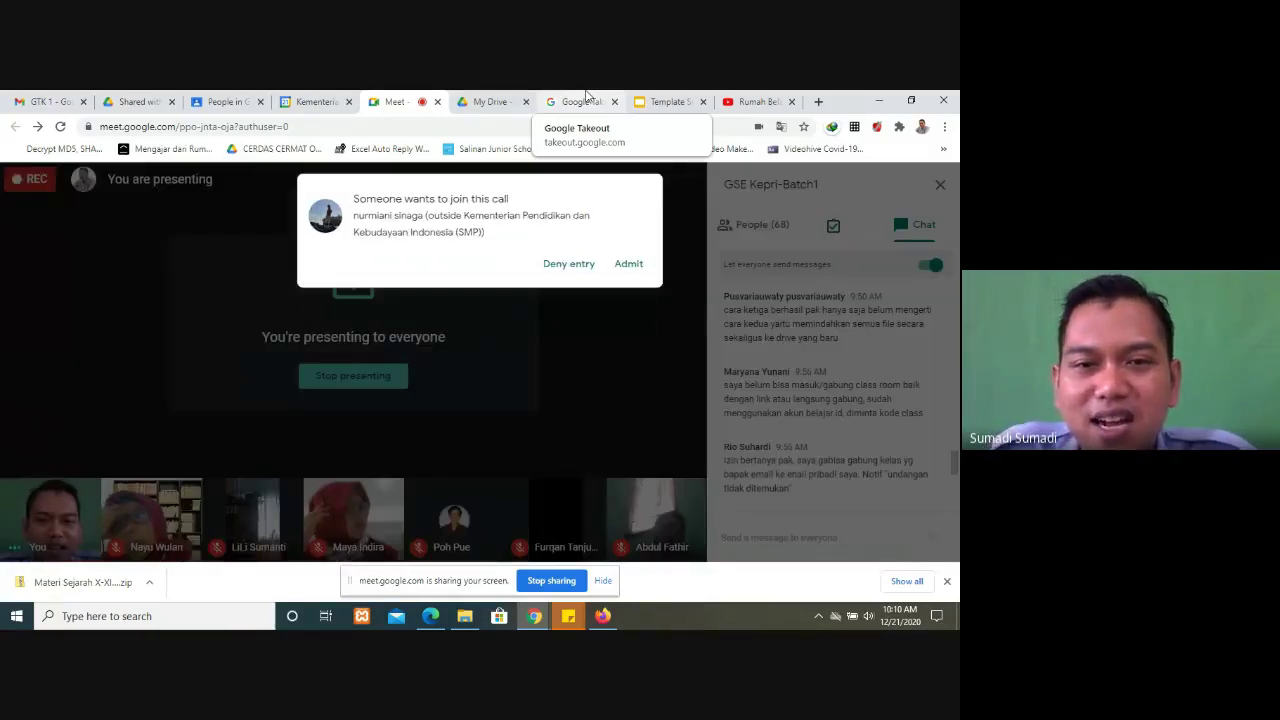
# Step: Admit the waiting guest into the Google Meet call
pyautogui.click(629, 264)
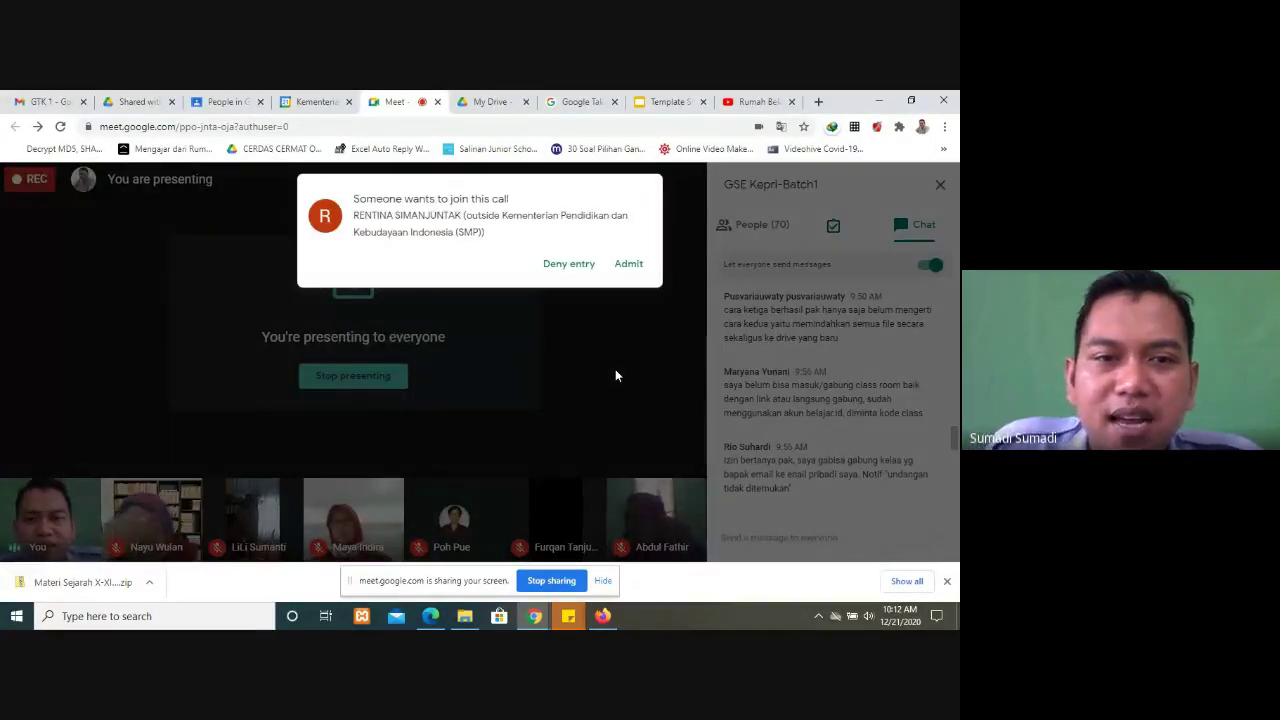
# Step: Admit three more waiting guests, bringing the call to 72, and close the Chrome downloads bar
pyautogui.click(638, 266)
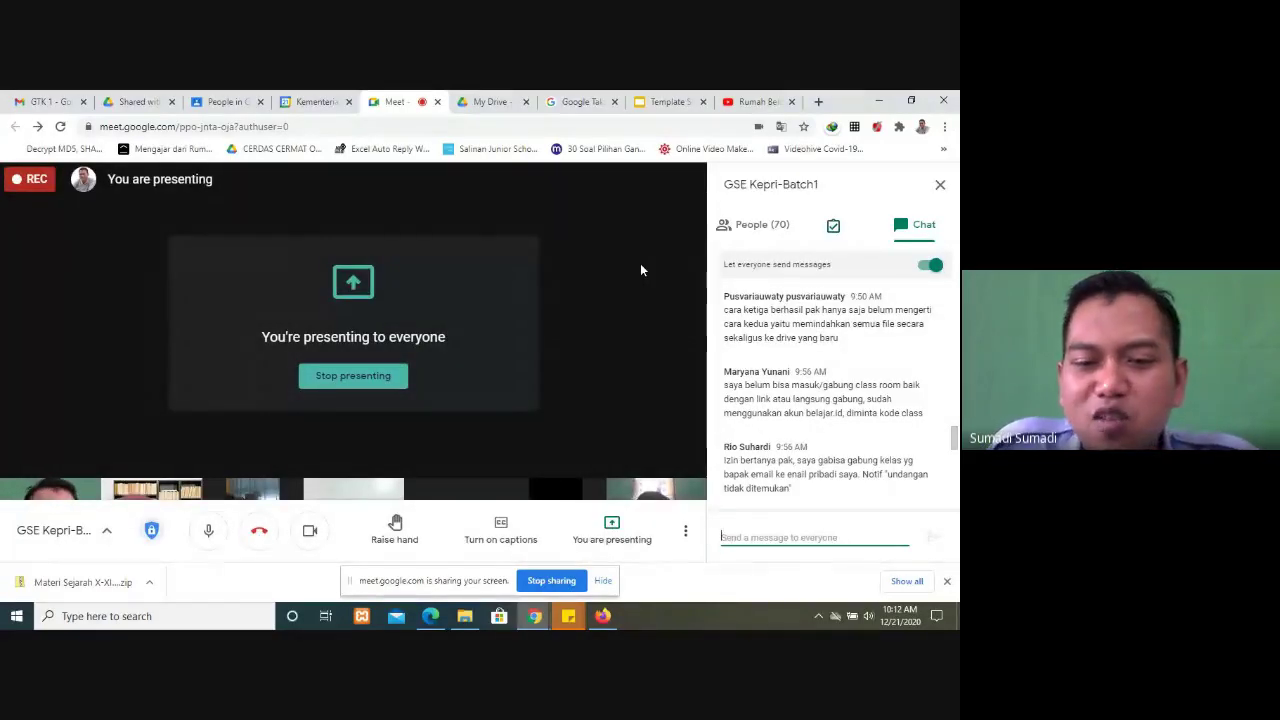
pyautogui.click(946, 581)
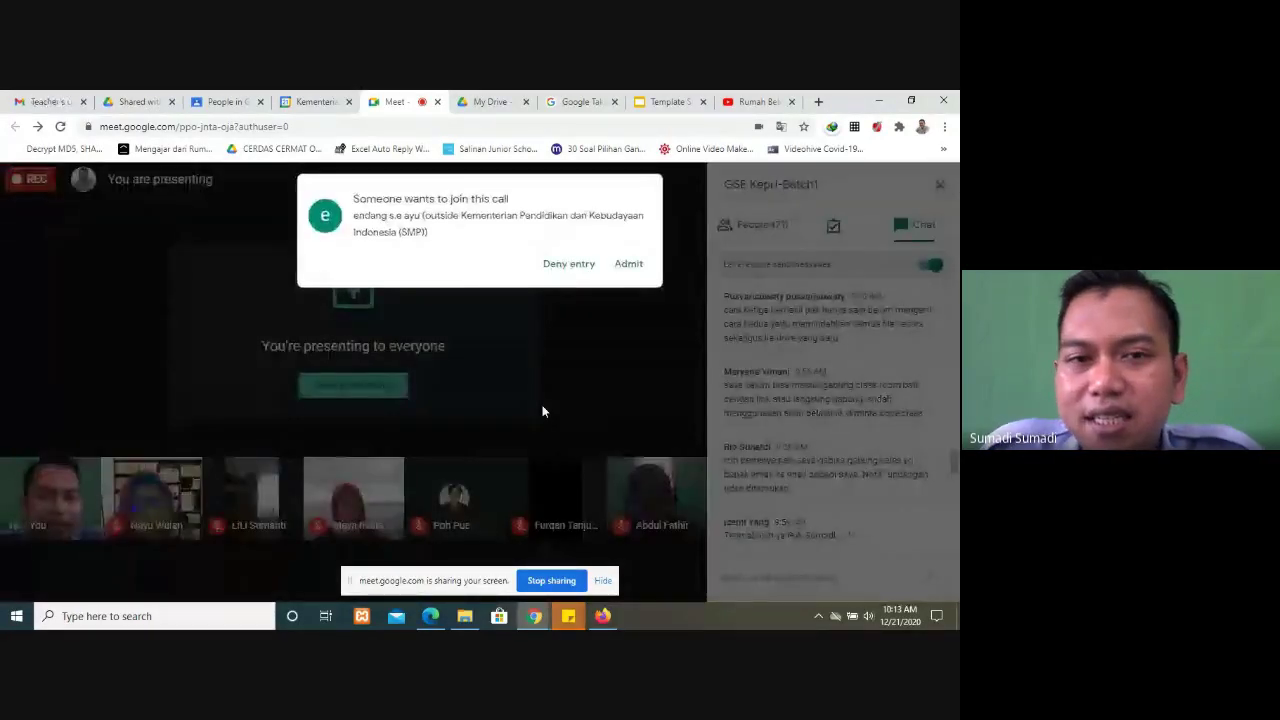
pyautogui.click(626, 265)
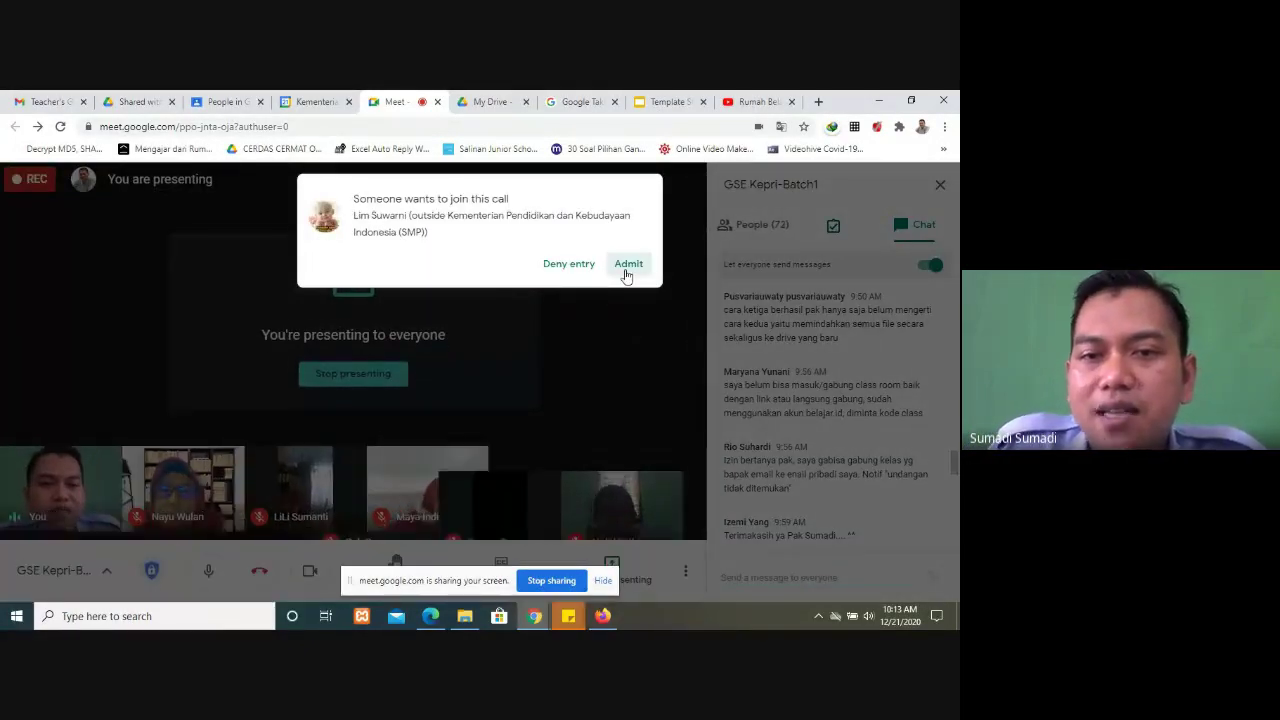
pyautogui.click(628, 265)
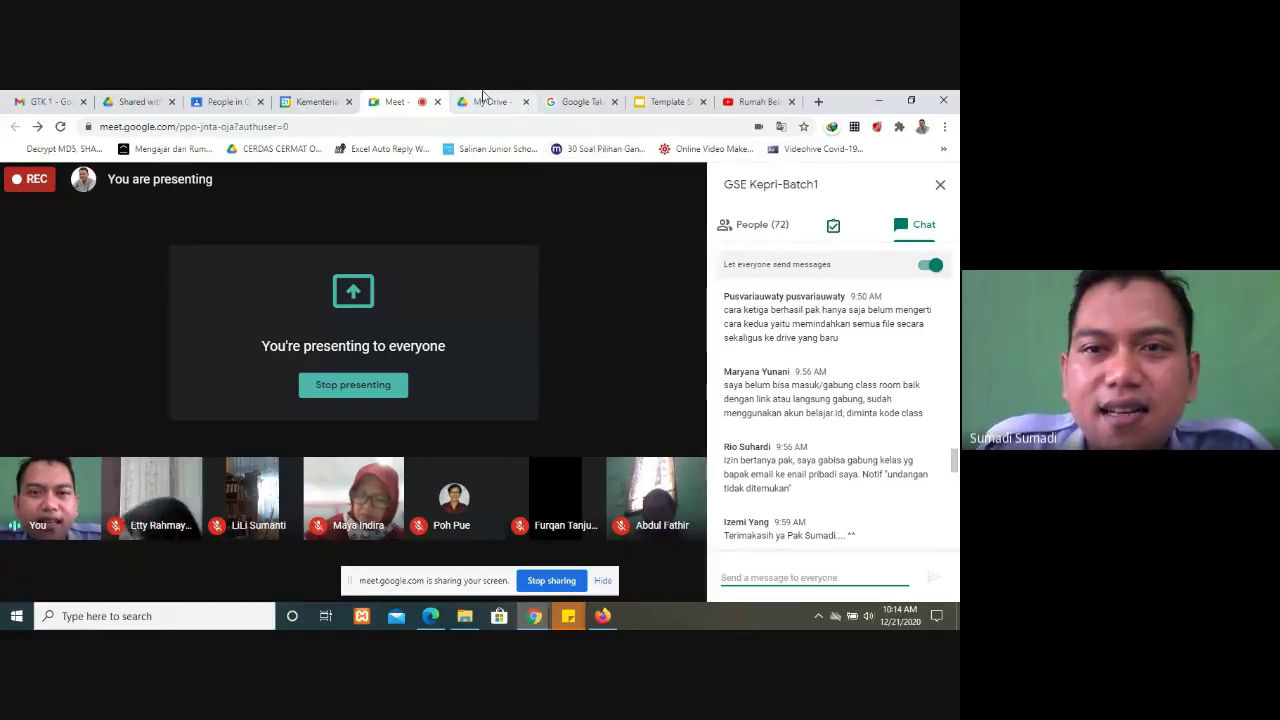
# Step: In the Template Slide Pelatihan deck, browse slides 15 and 16, then show slide 17 'Masalah Pembelajaran Jarak Jauh'
pyautogui.click(643, 101)
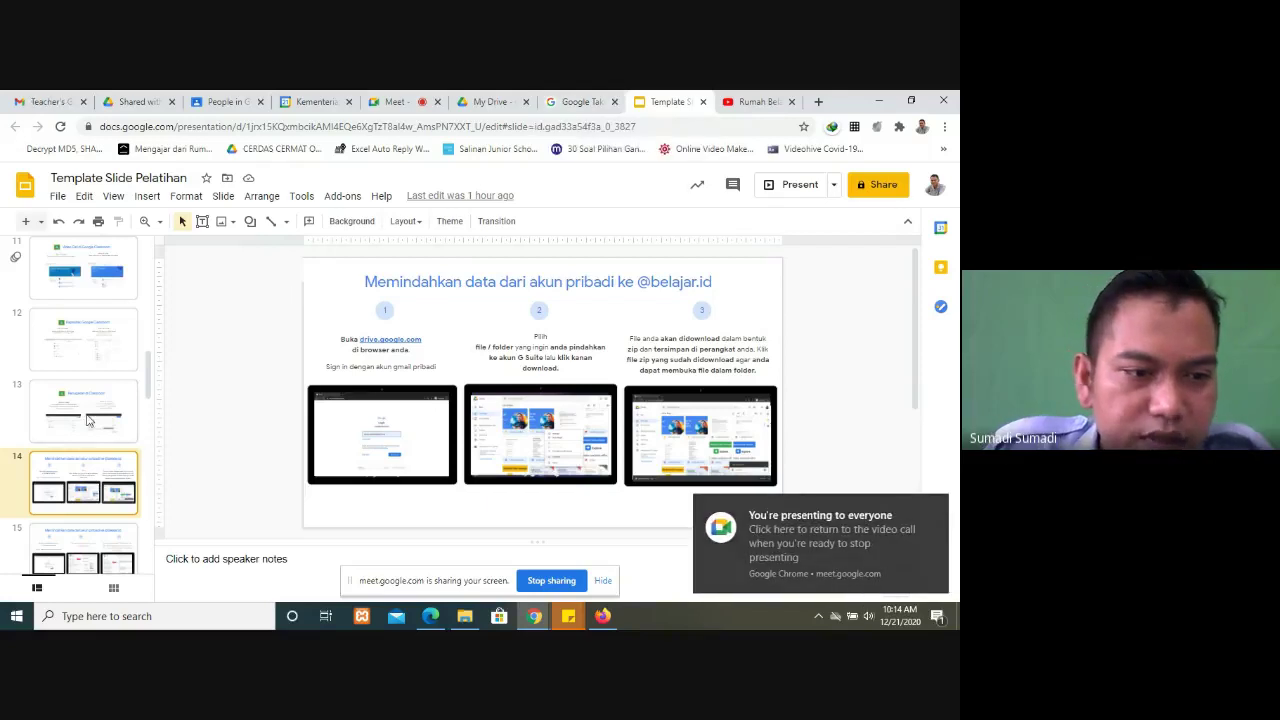
pyautogui.scroll(-3, 87, 421)
pyautogui.click(103, 426)
pyautogui.click(104, 473)
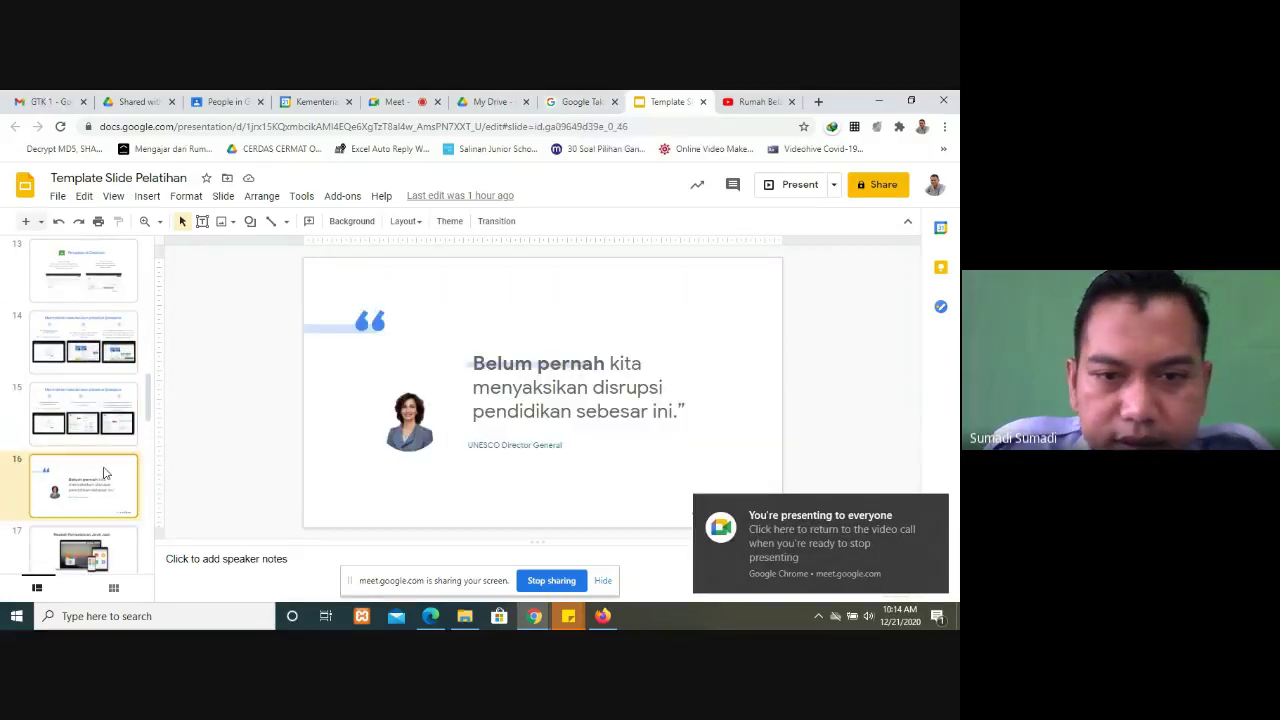
pyautogui.click(99, 406)
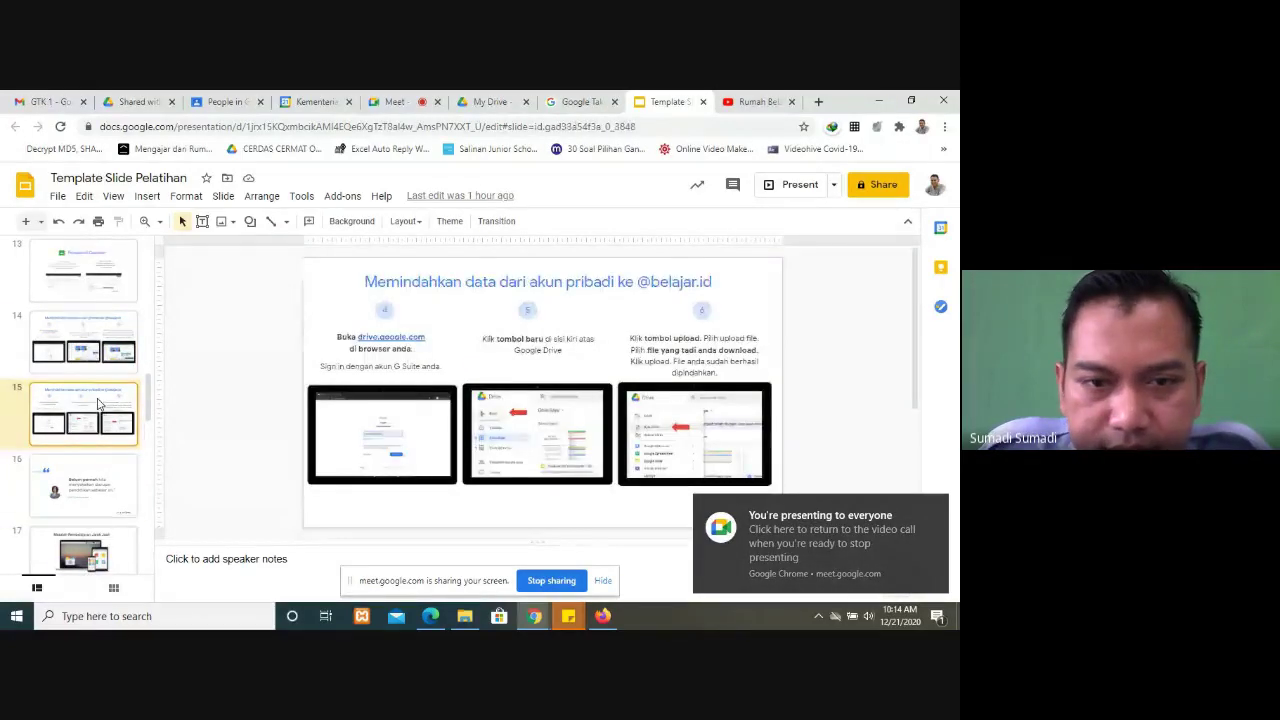
pyautogui.scroll(-3, 88, 465)
pyautogui.click(92, 398)
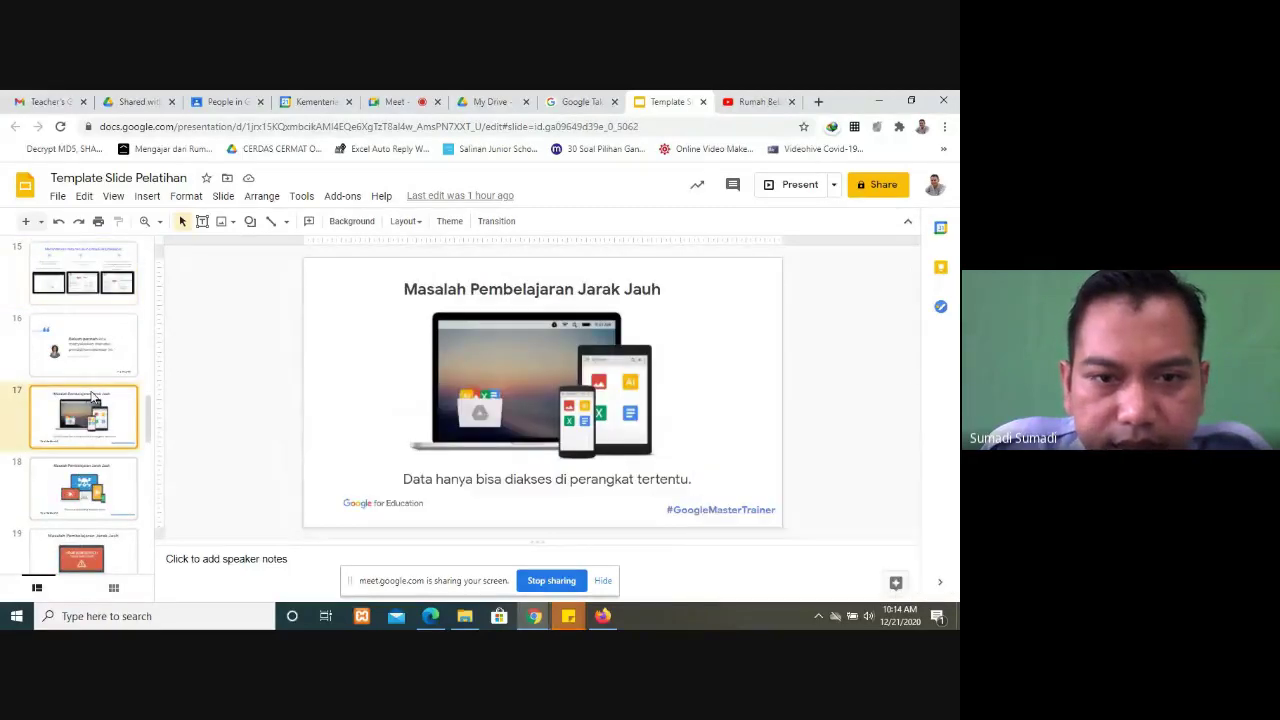
pyautogui.scroll(-2, 91, 397)
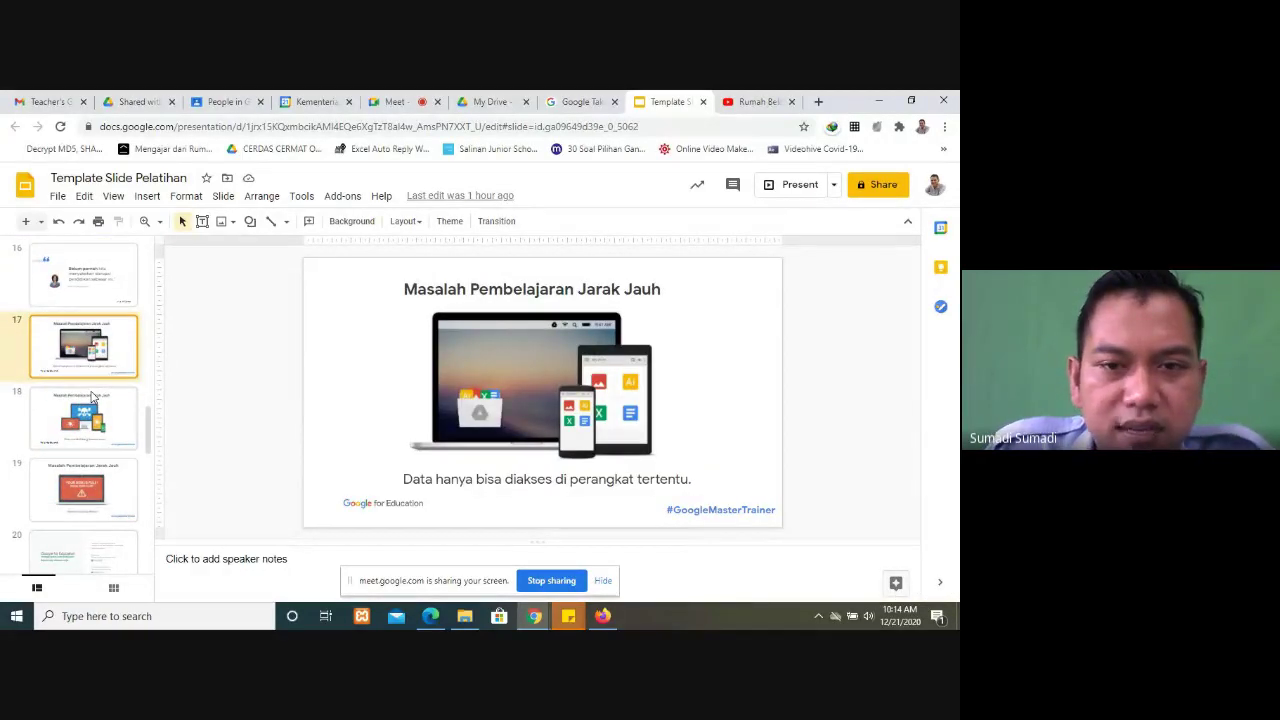
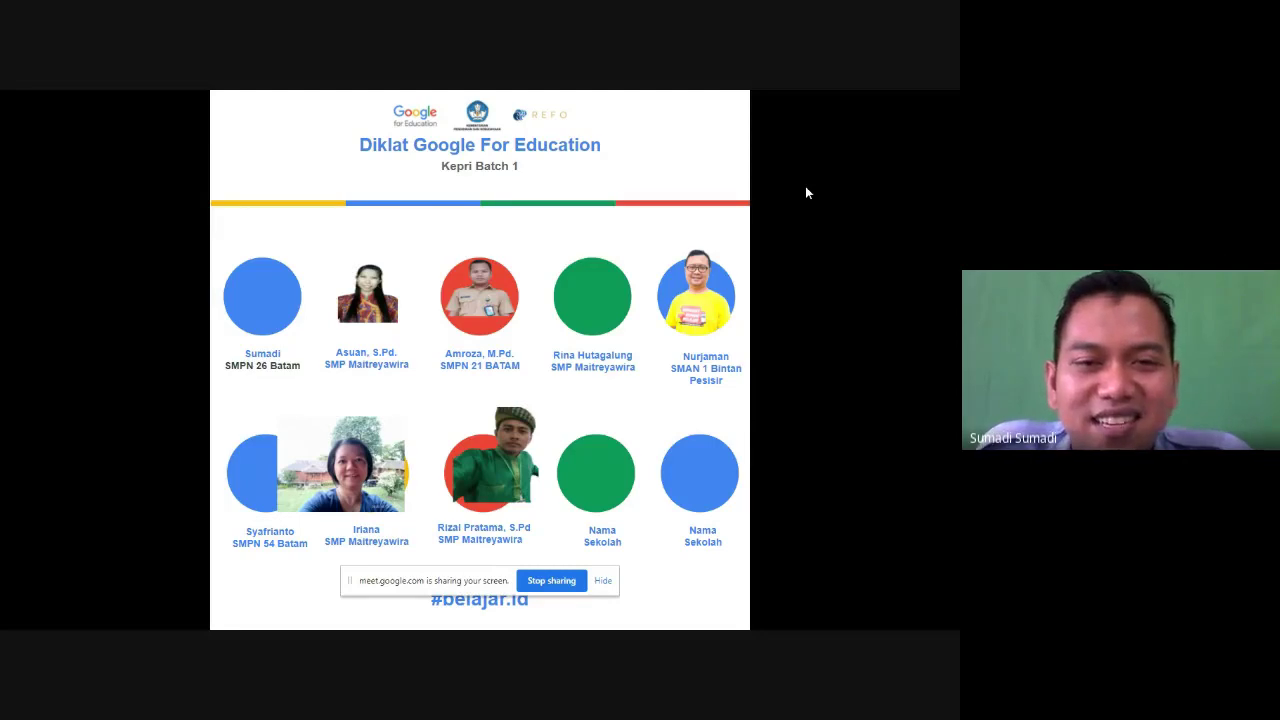
# Step: Exit the full-screen catalog slideshow and switch back to the Meet call
pyautogui.press('Escape')
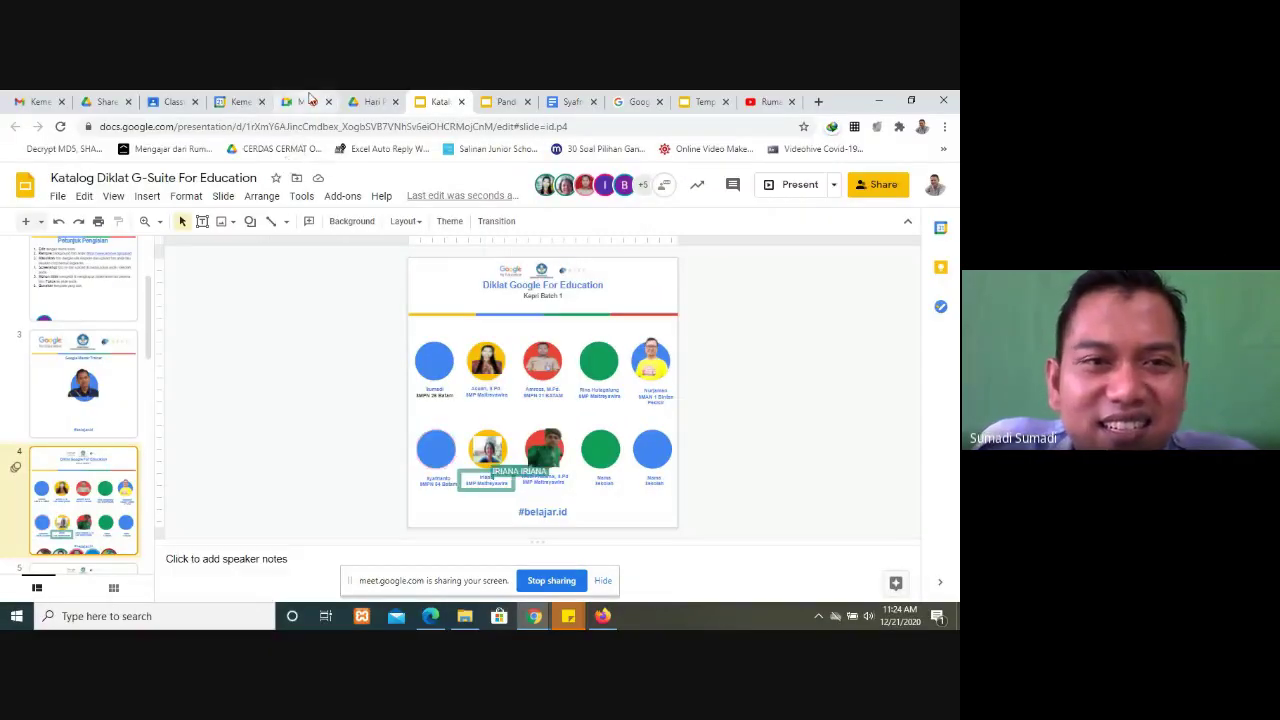
pyautogui.click(303, 101)
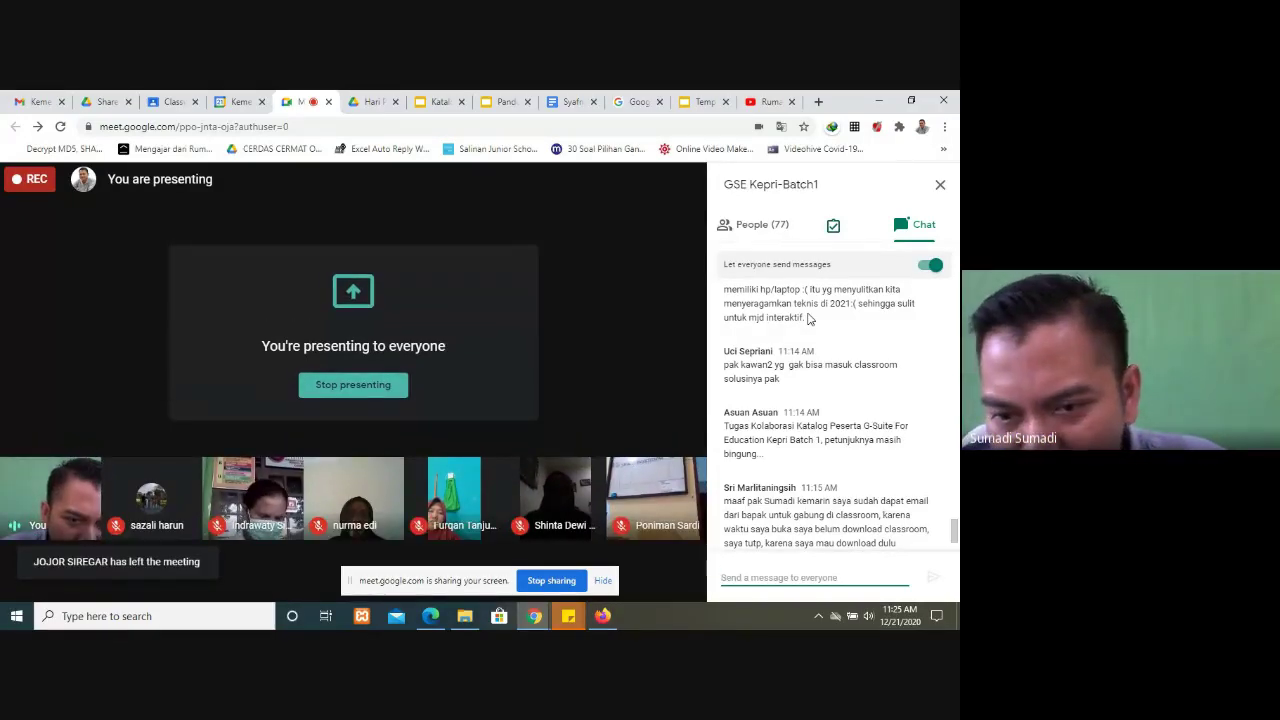
# Step: Read the newest Meet chat messages, then go back to the Katalog Diklat G-Suite For Education deck
pyautogui.scroll(-2, 920, 409)
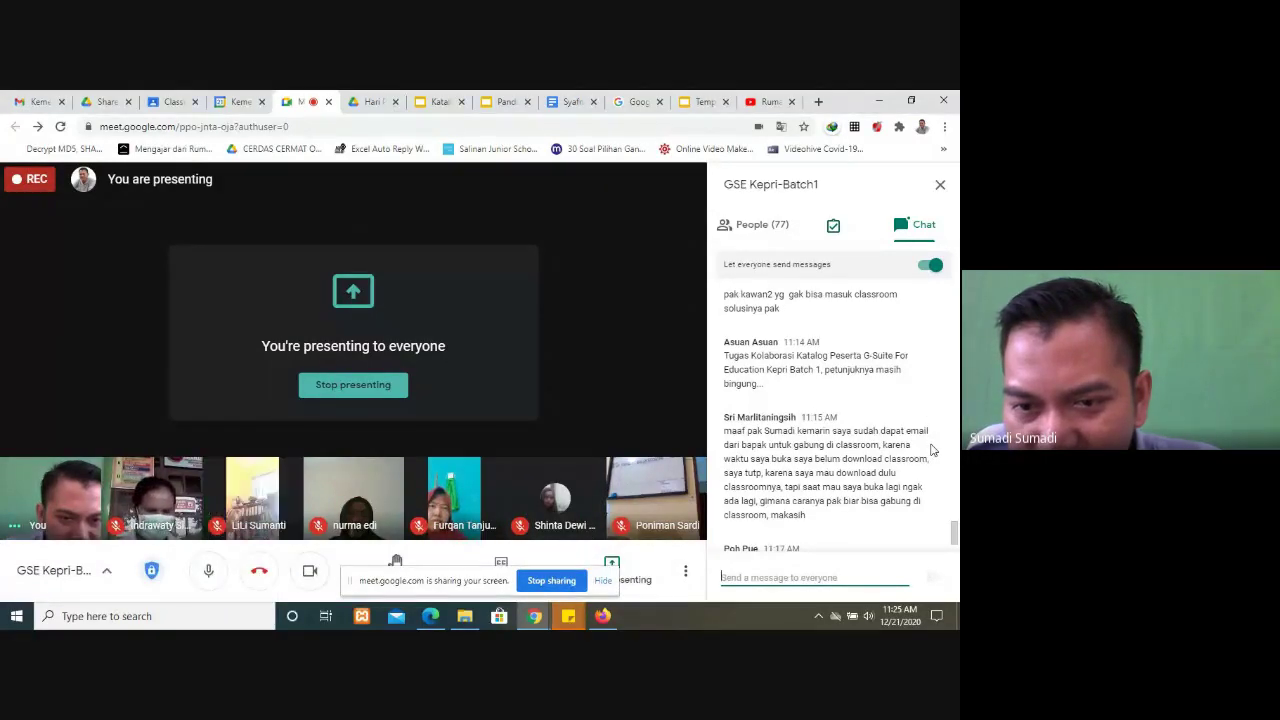
pyautogui.scroll(-1, 931, 450)
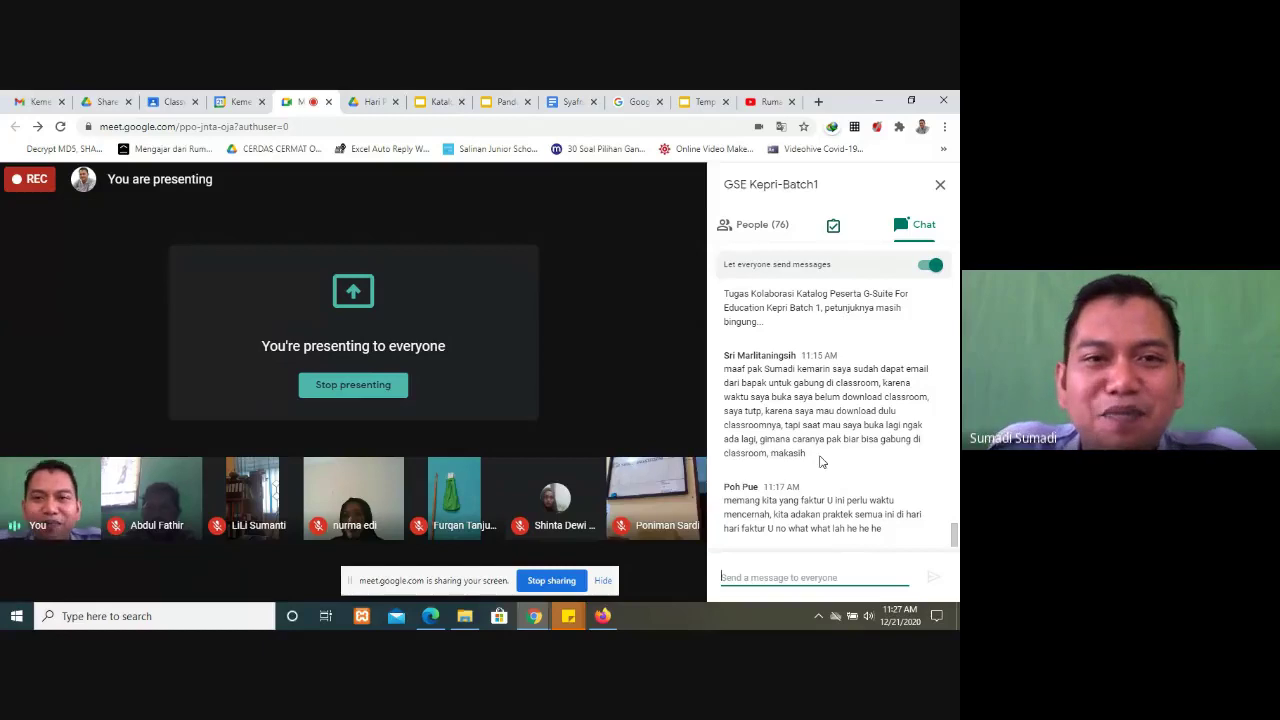
pyautogui.click(440, 102)
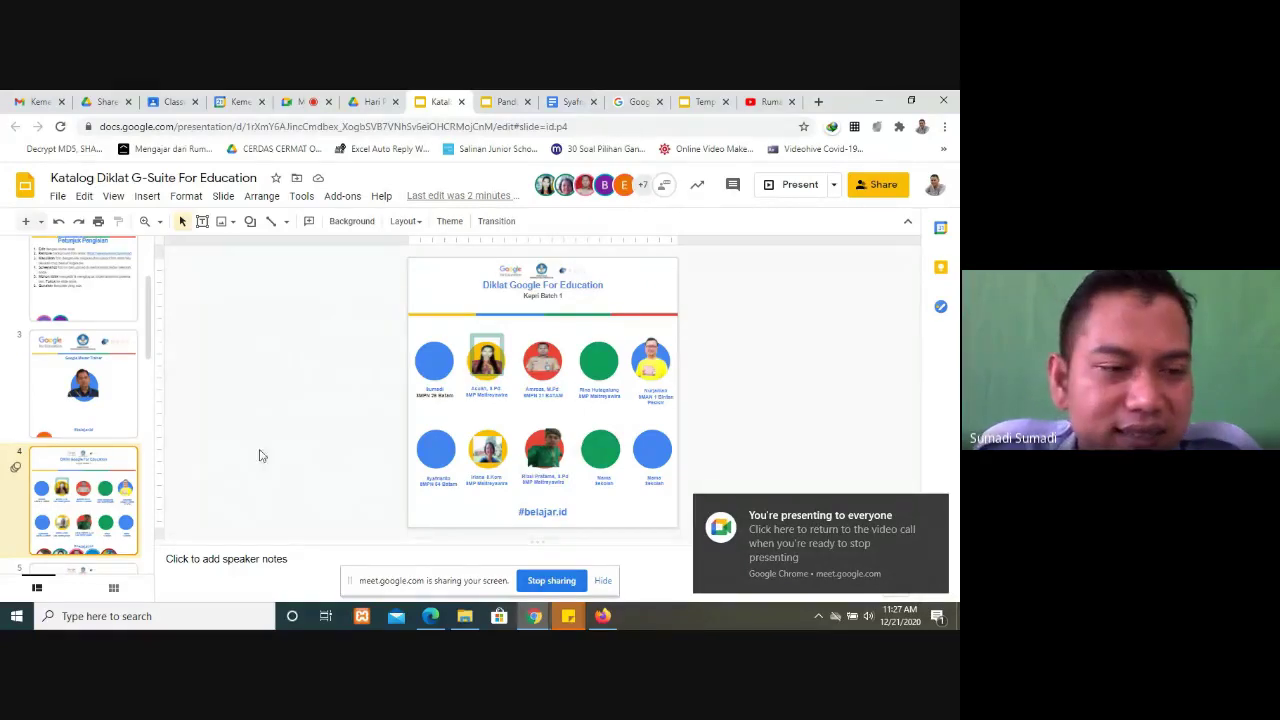
# Step: Scroll down and back up through the catalog slides in the filmstrip
pyautogui.scroll(-5, 87, 460)
pyautogui.scroll(-5, 87, 463)
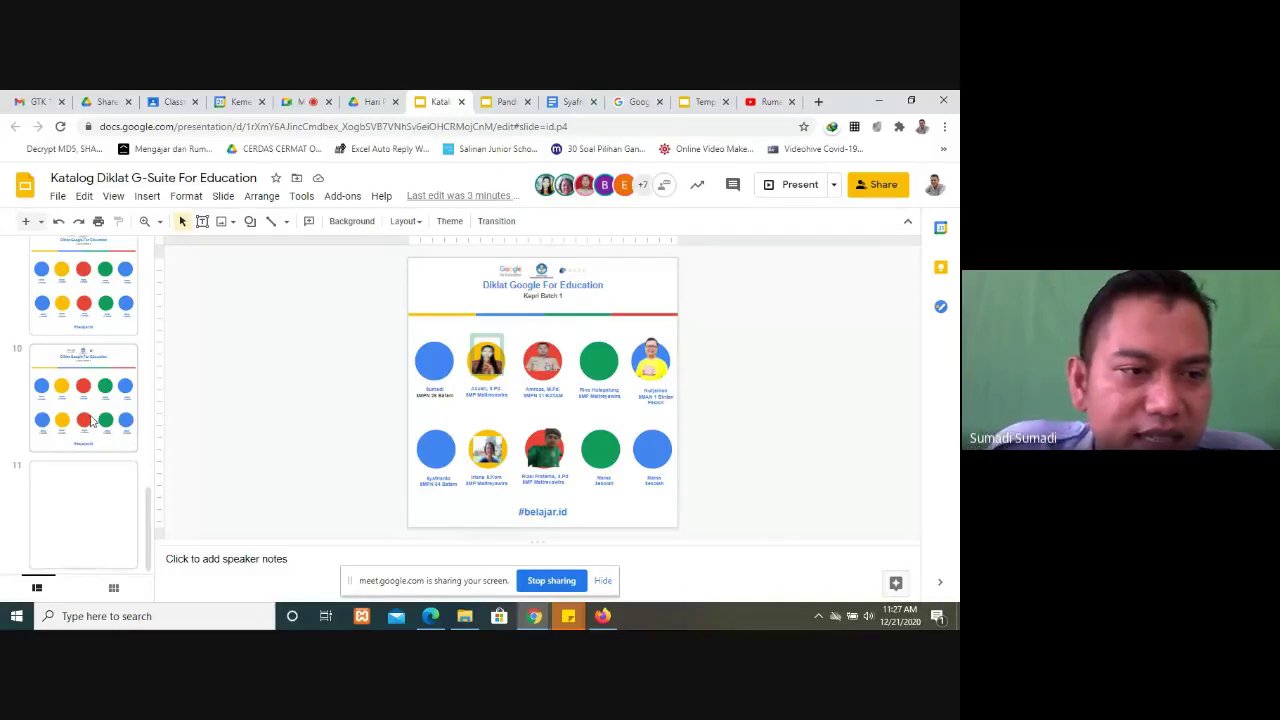
pyautogui.scroll(3, 105, 340)
pyautogui.scroll(5, 105, 343)
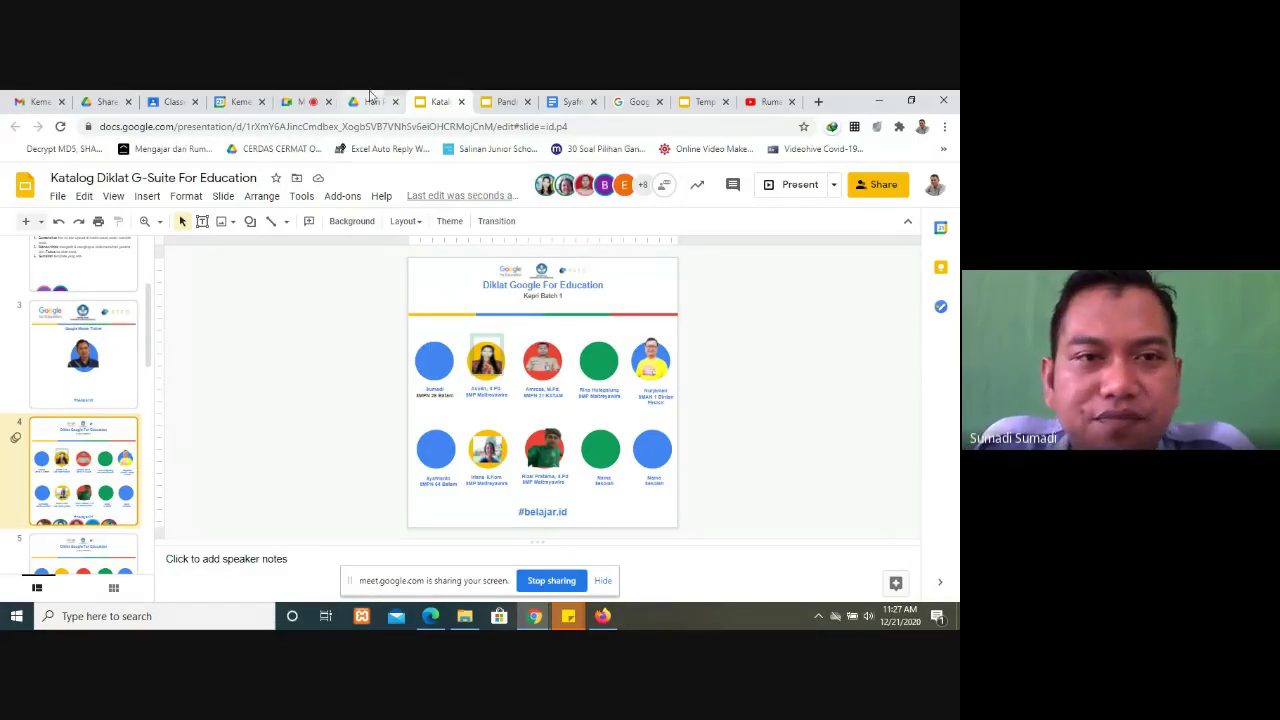
# Step: Glance at the Meet call, revisit the catalog deck, then bring up the Hari Pertama Drive folder
pyautogui.click(302, 101)
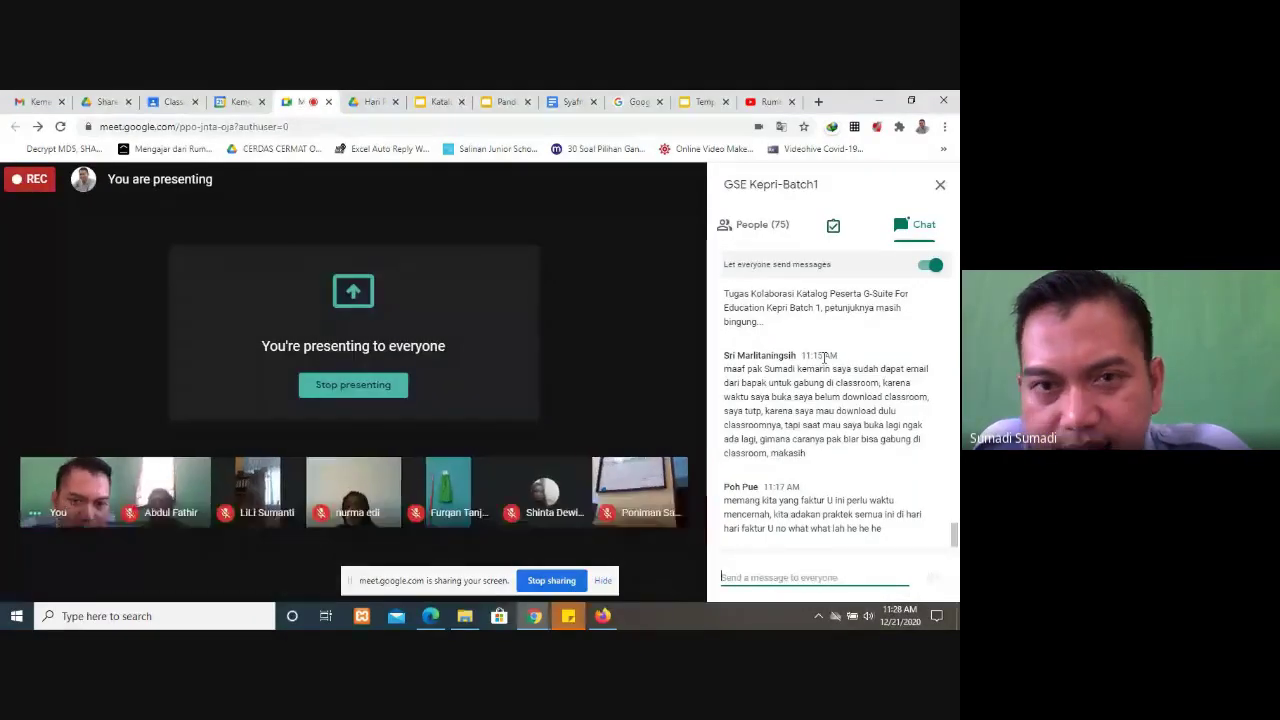
pyautogui.click(442, 101)
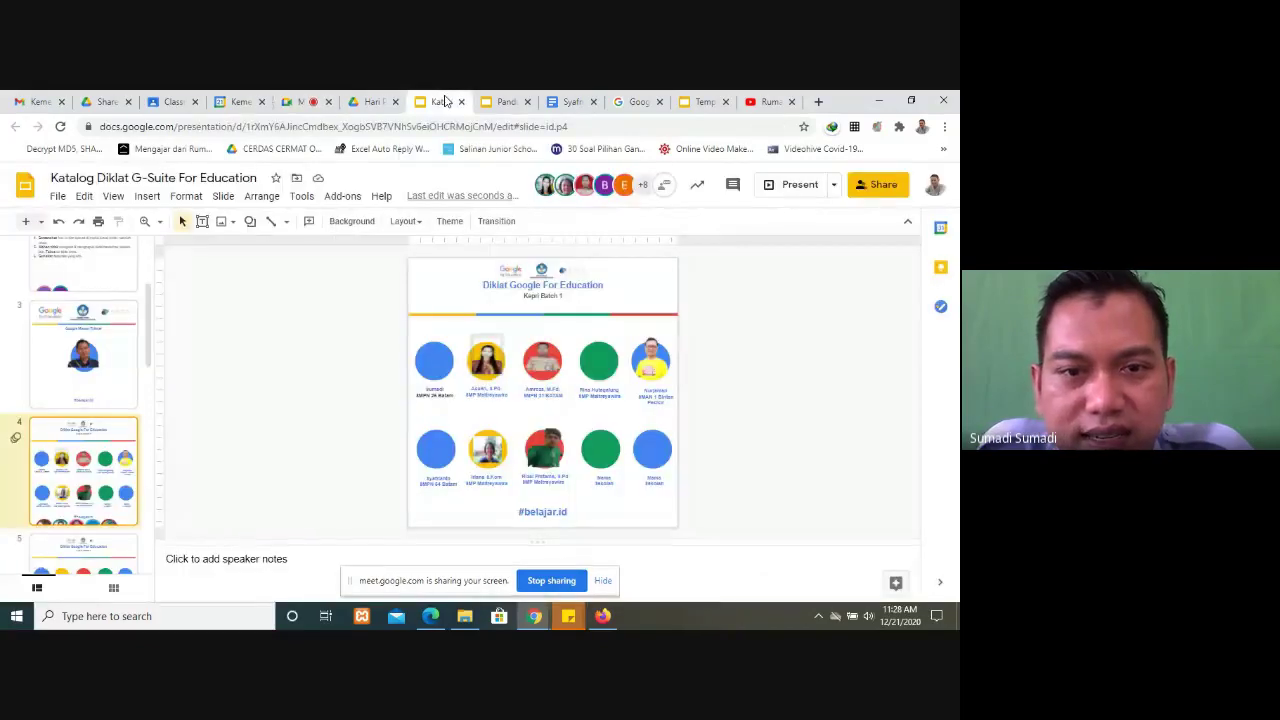
pyautogui.scroll(-3, 86, 346)
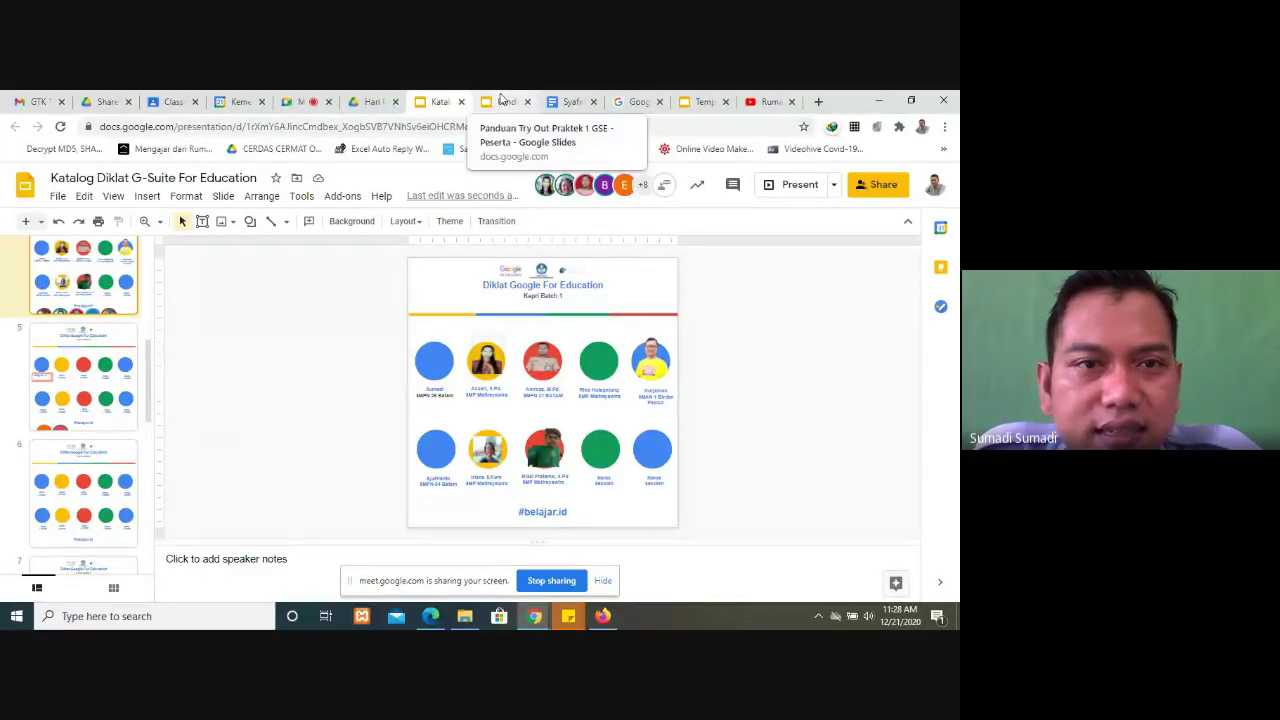
pyautogui.click(375, 104)
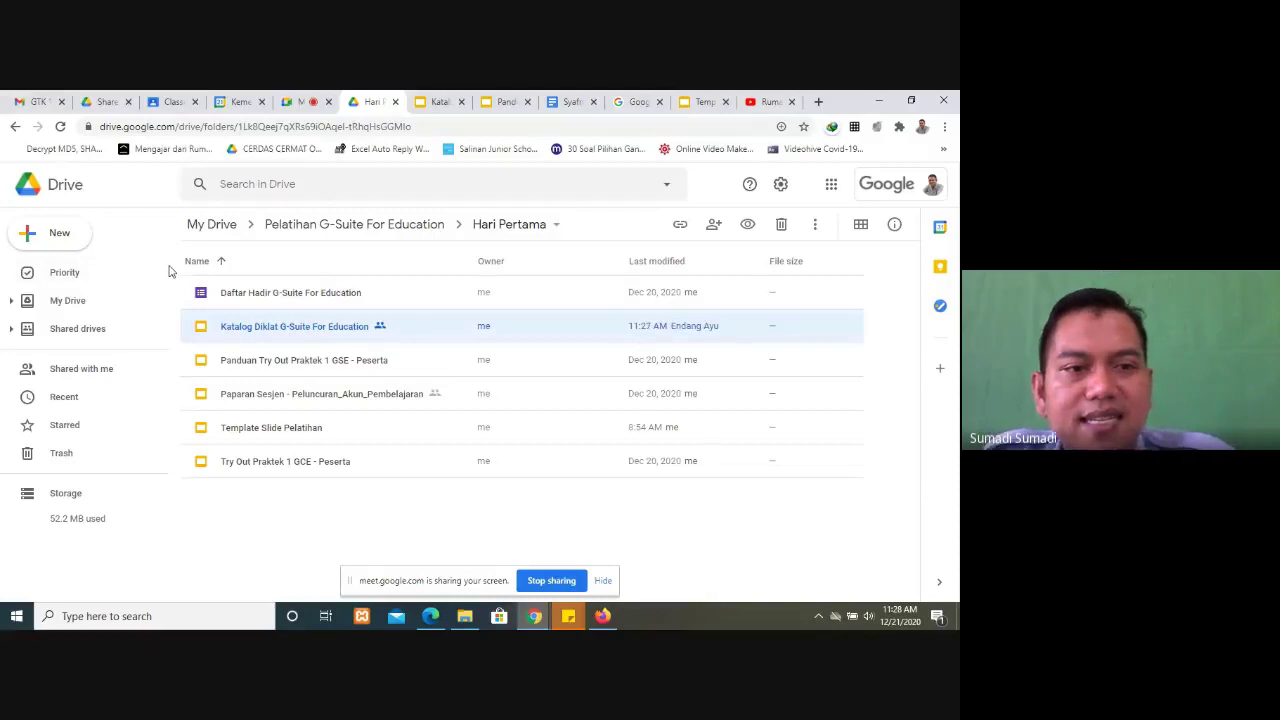
# Step: Look over Drive's New menu and the Google apps launcher in the Hari Pertama folder
pyautogui.click(59, 234)
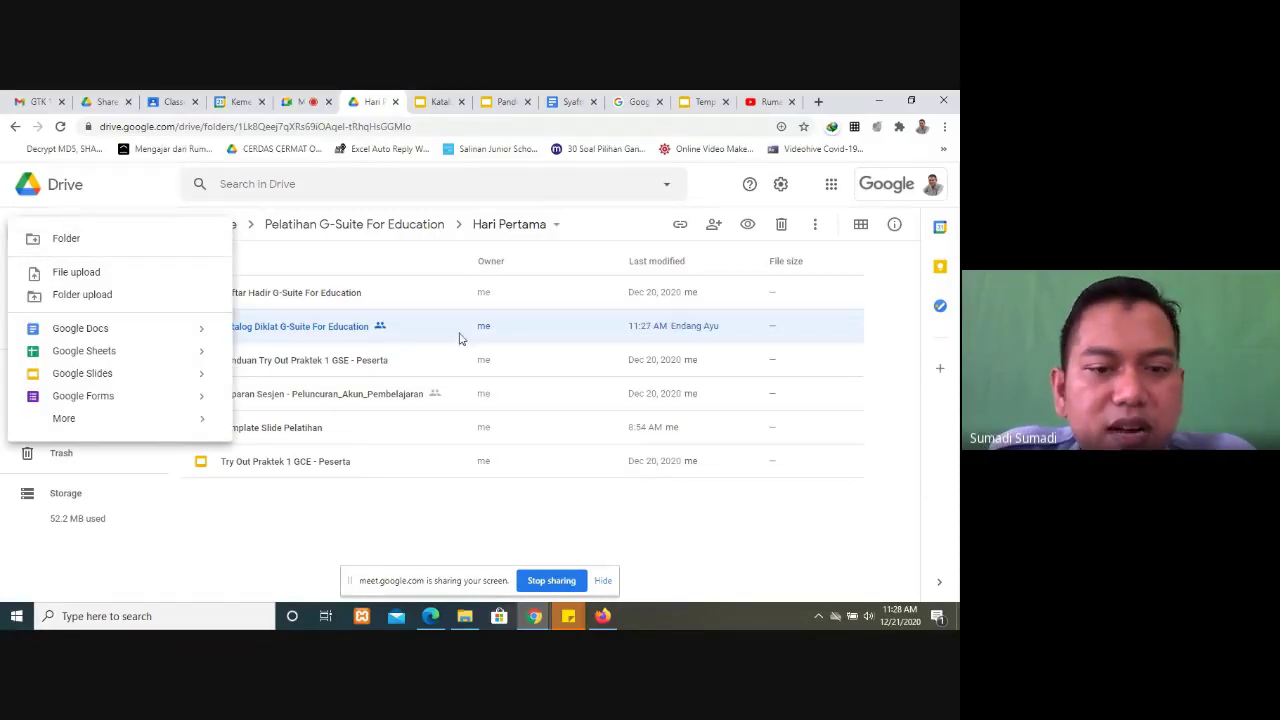
pyautogui.click(434, 537)
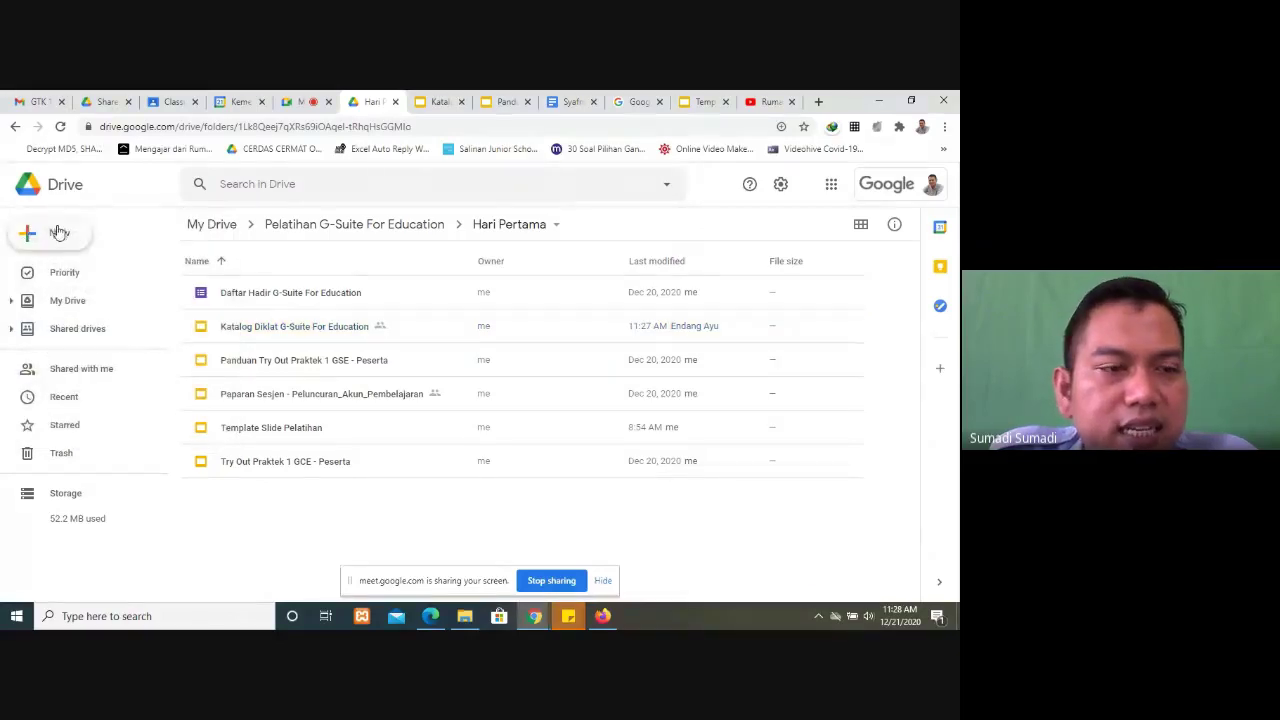
pyautogui.click(58, 233)
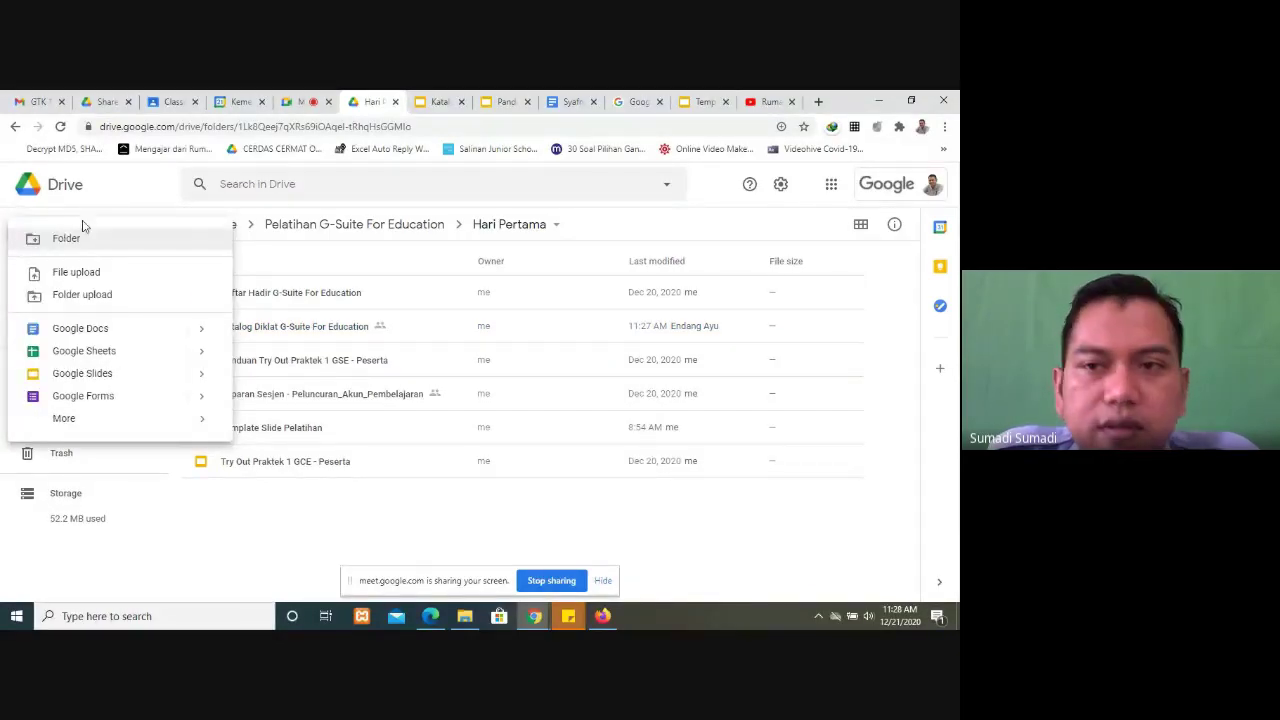
pyautogui.click(830, 186)
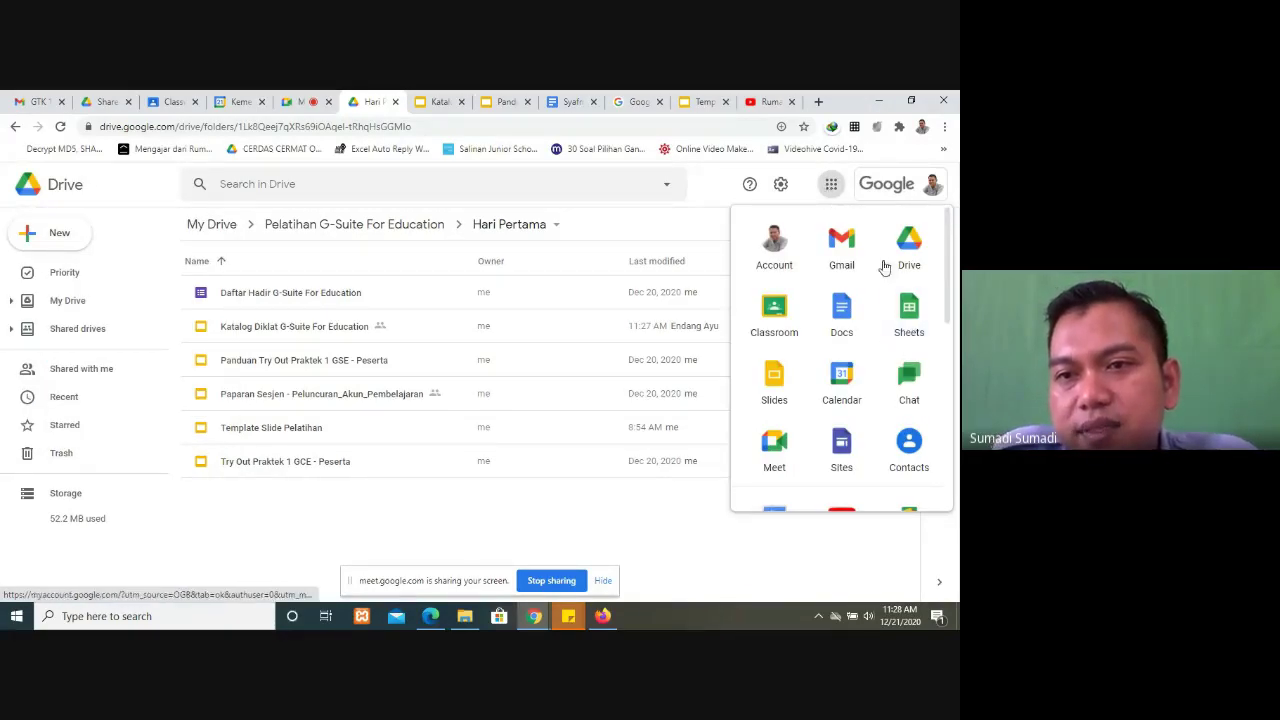
pyautogui.click(831, 186)
pyautogui.click(831, 186)
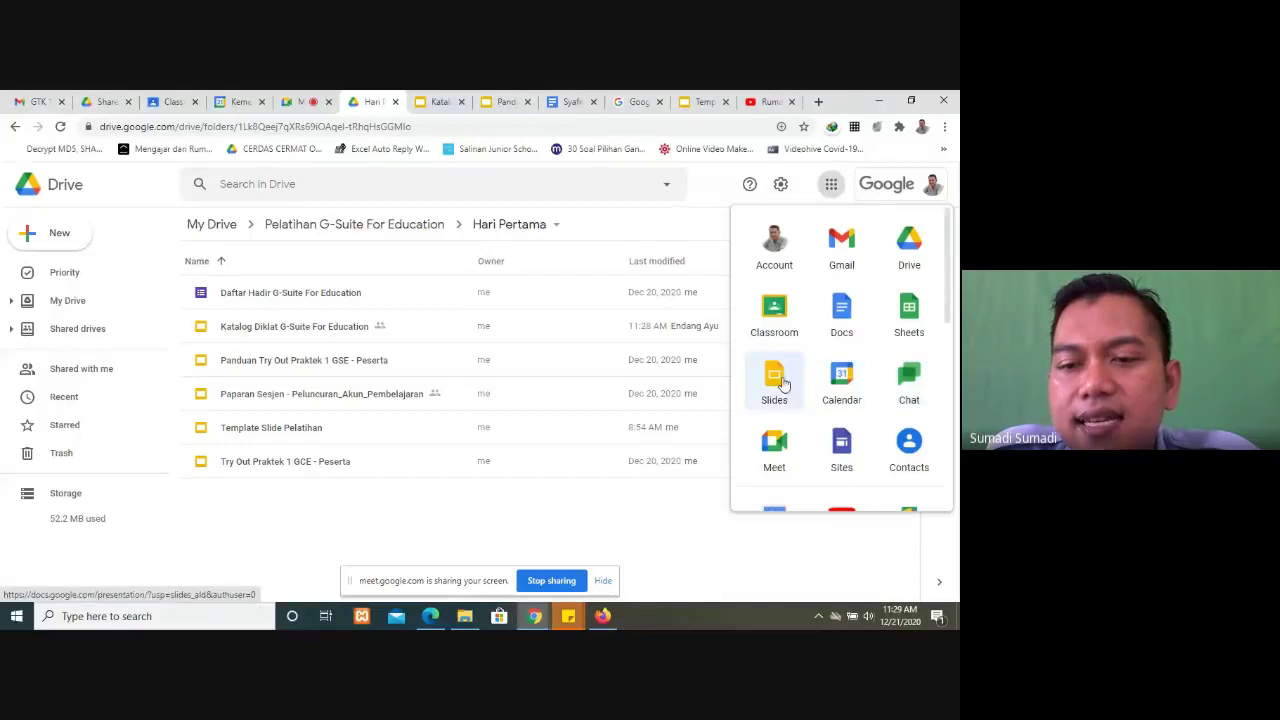
pyautogui.scroll(-3, 771, 371)
pyautogui.scroll(-3, 766, 390)
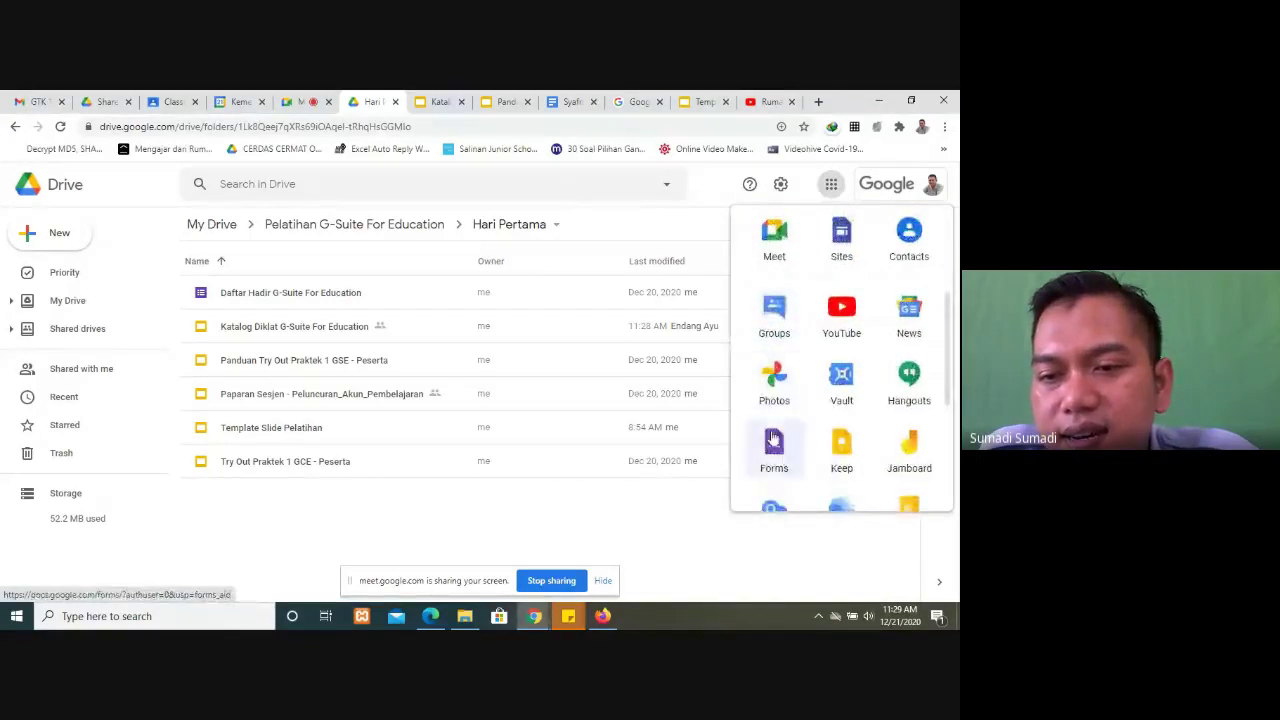
pyautogui.scroll(6, 766, 306)
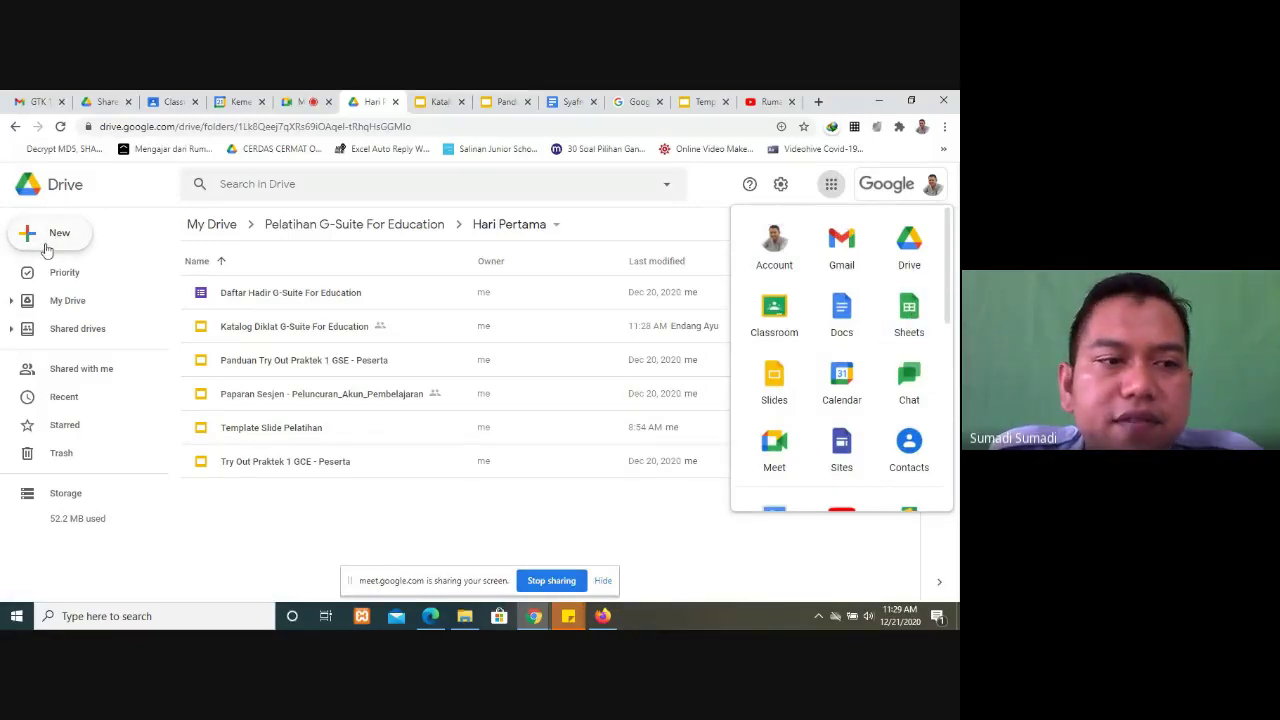
# Step: From the New menu, choose Google Sheets to make a blank spreadsheet
pyautogui.click(46, 245)
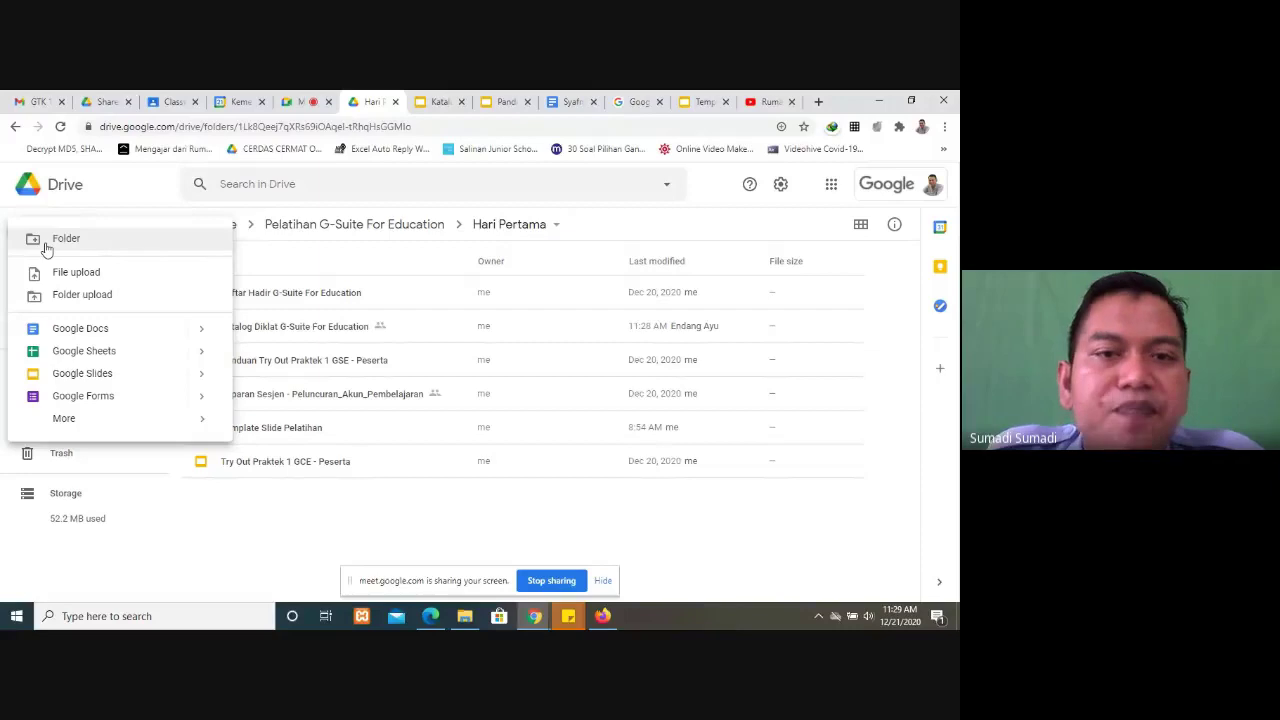
pyautogui.click(226, 524)
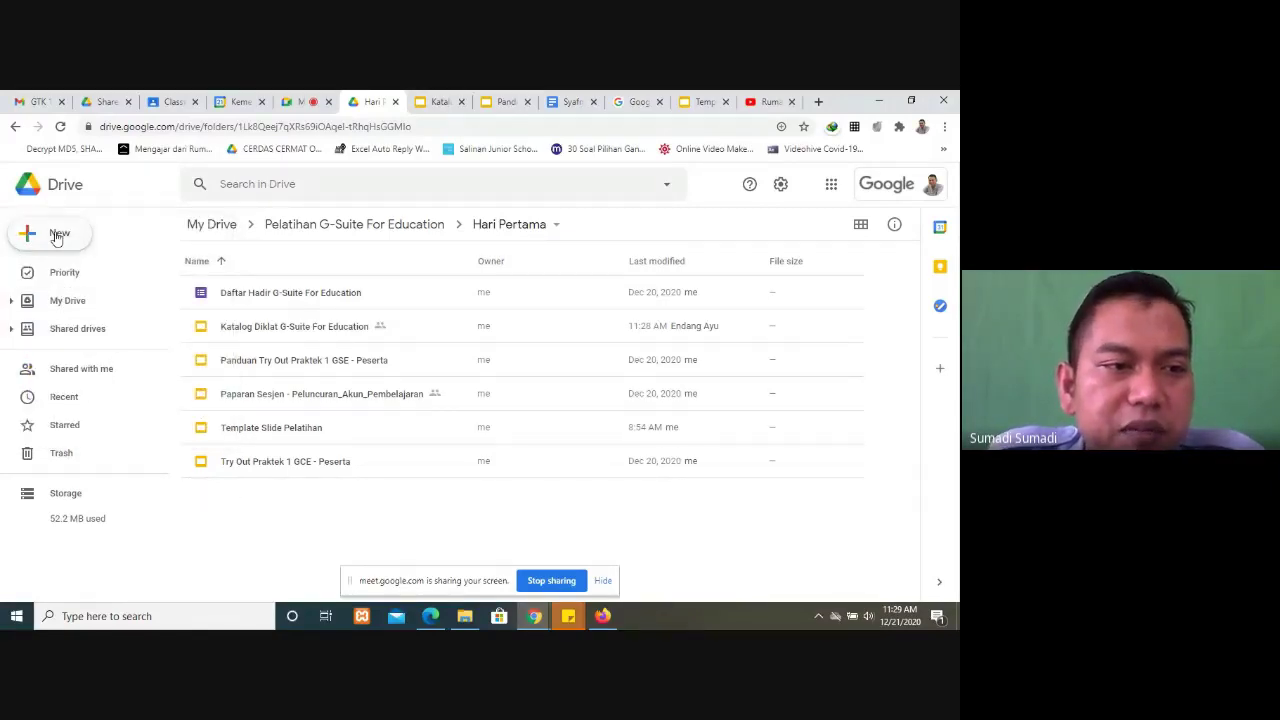
pyautogui.click(57, 237)
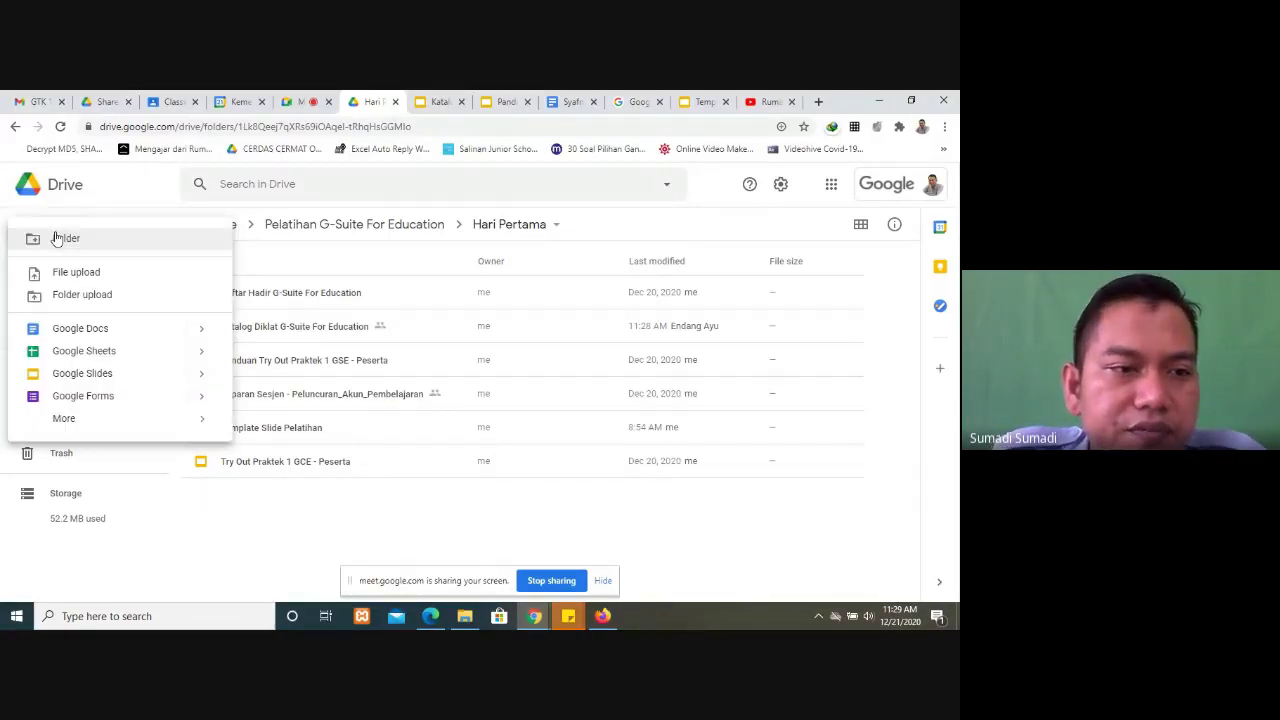
pyautogui.click(98, 356)
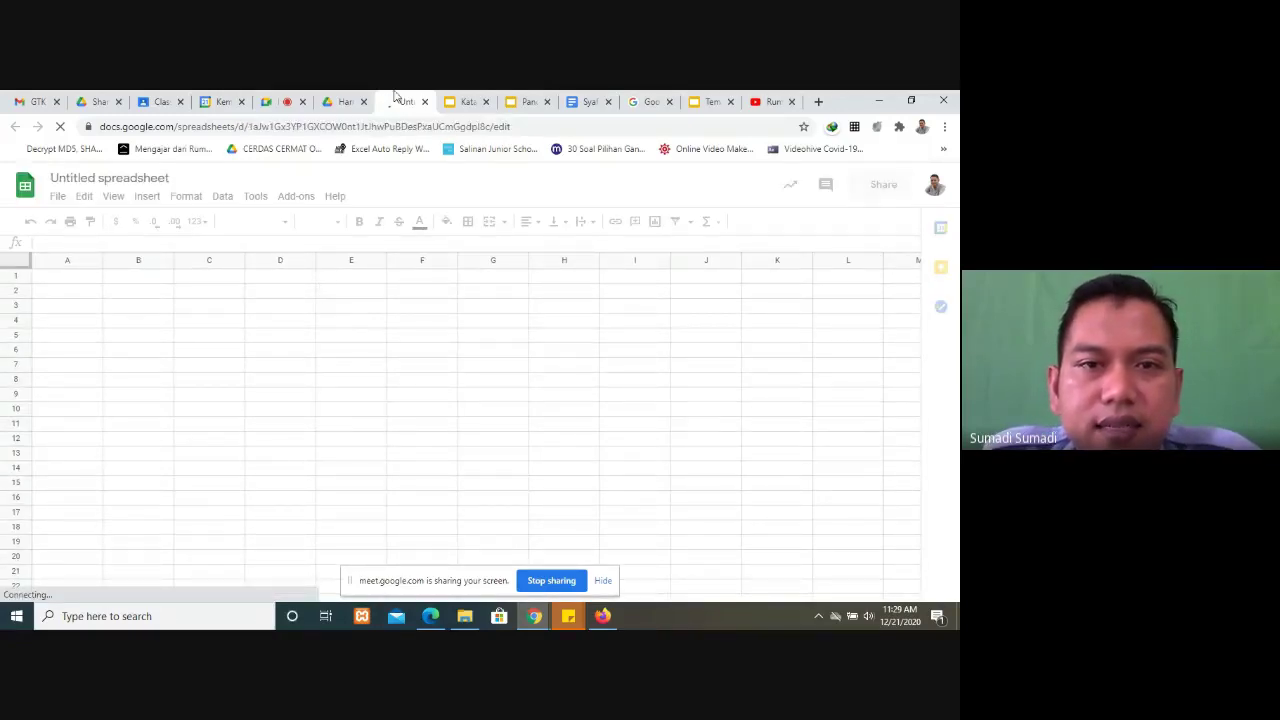
pyautogui.click(521, 100)
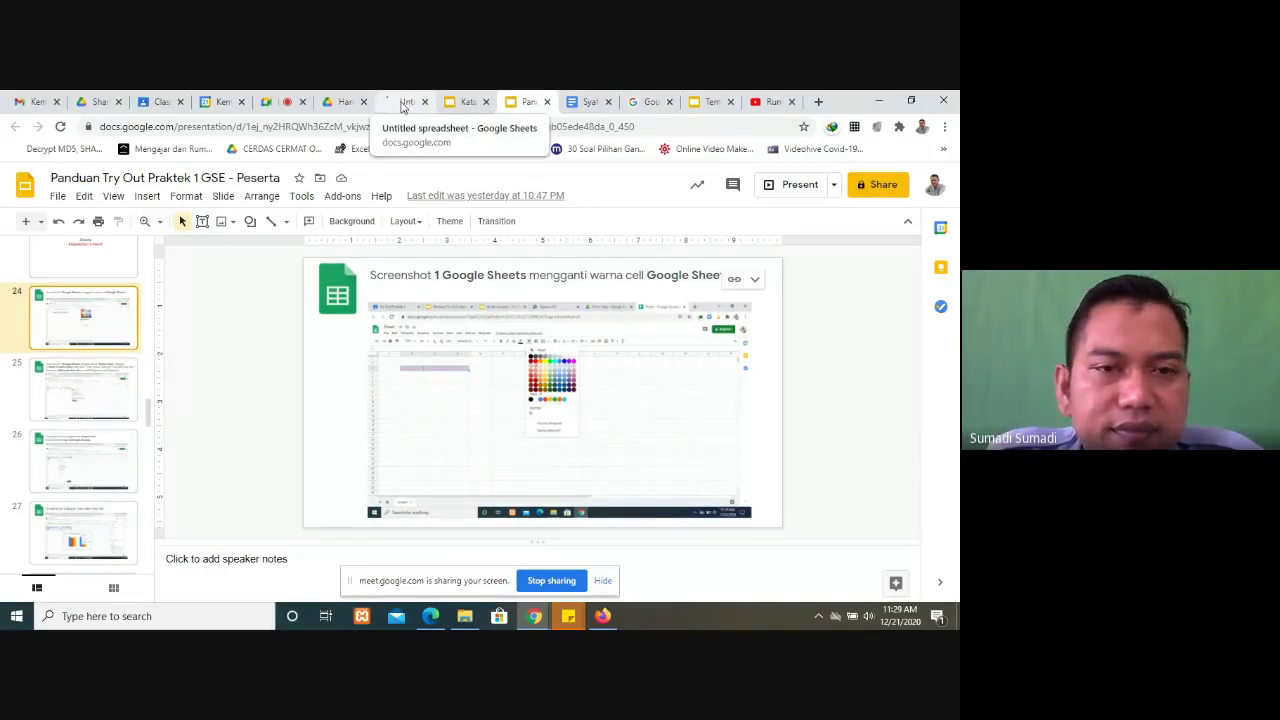
pyautogui.click(404, 103)
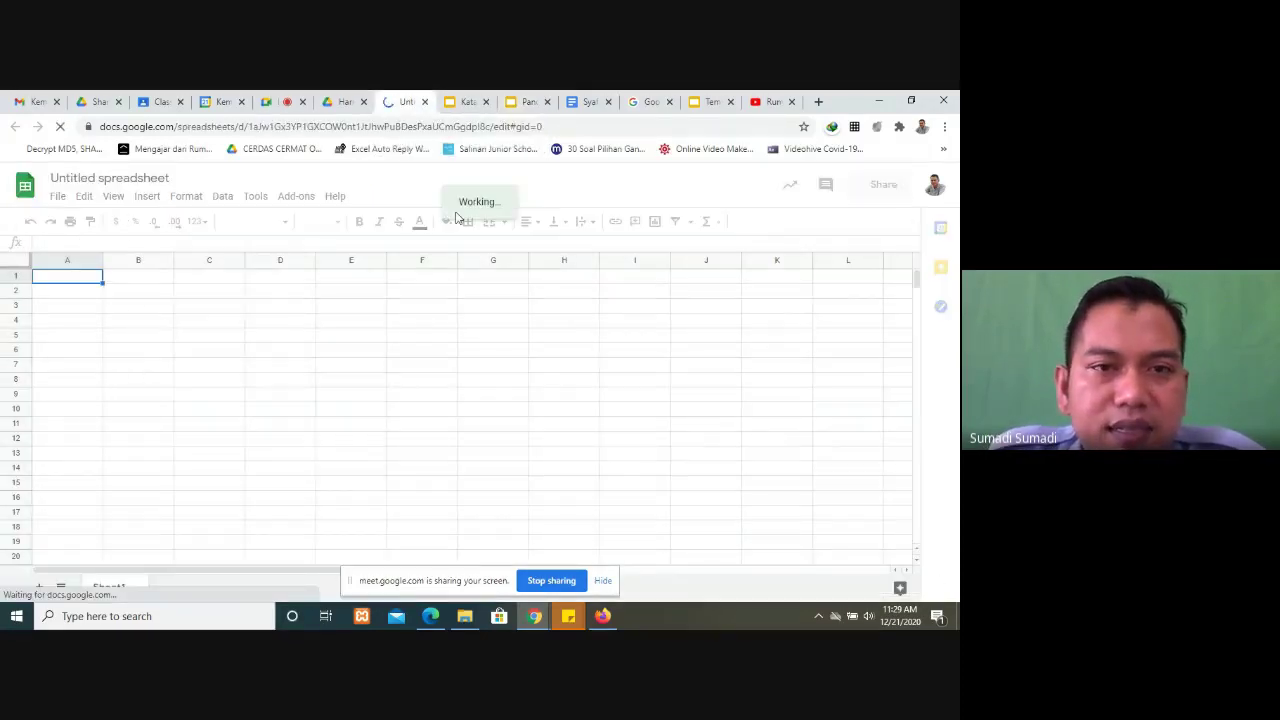
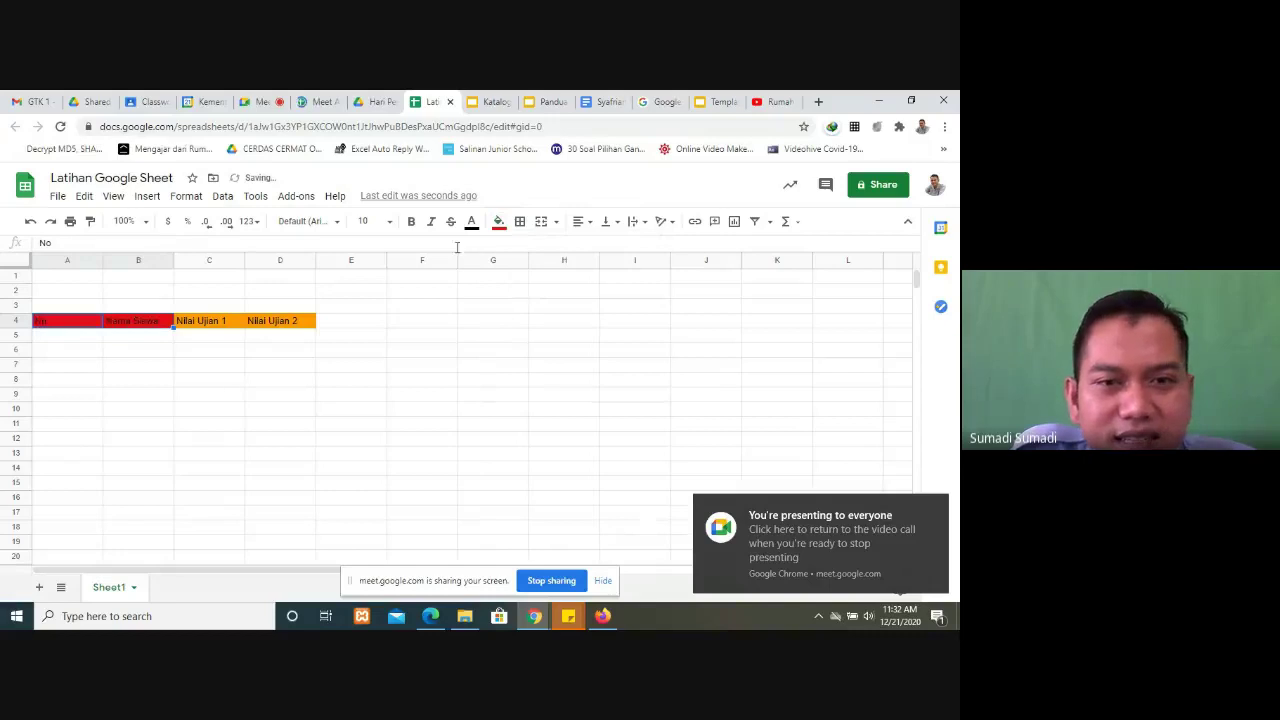
# Step: Fill header cells A4:B4 orange and make row 4 taller
pyautogui.click(499, 230)
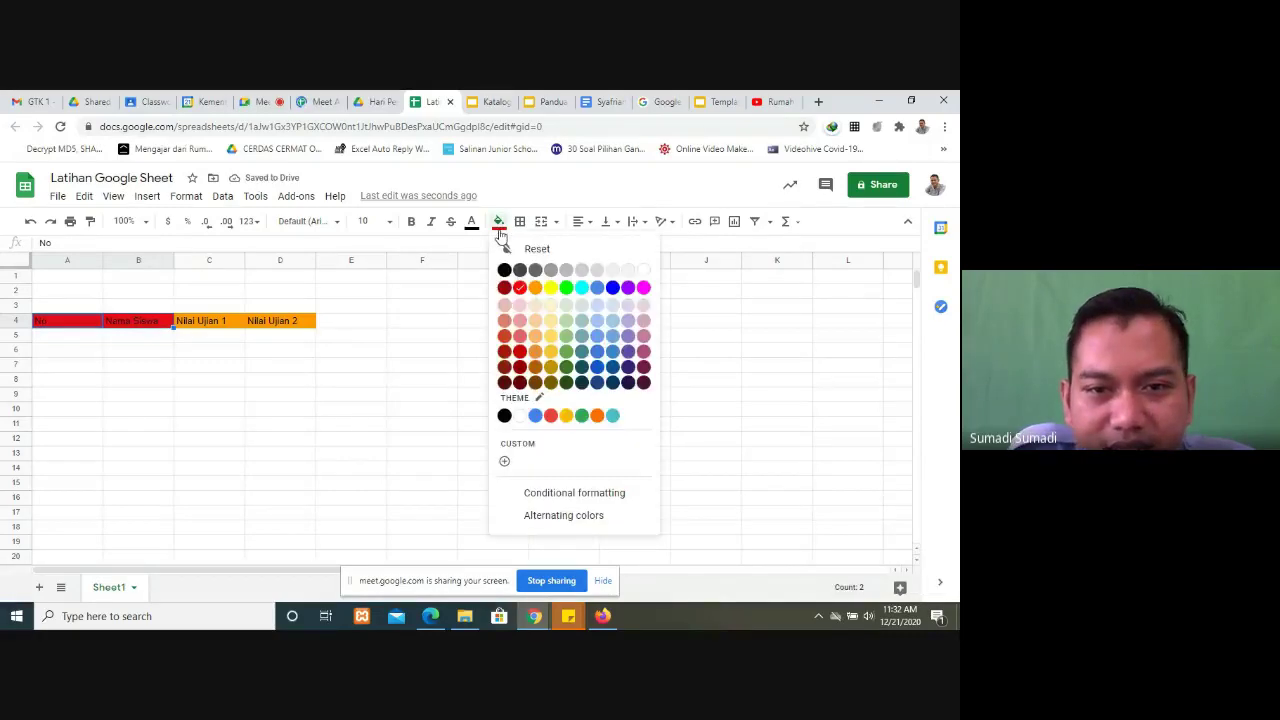
pyautogui.click(535, 287)
pyautogui.click(375, 368)
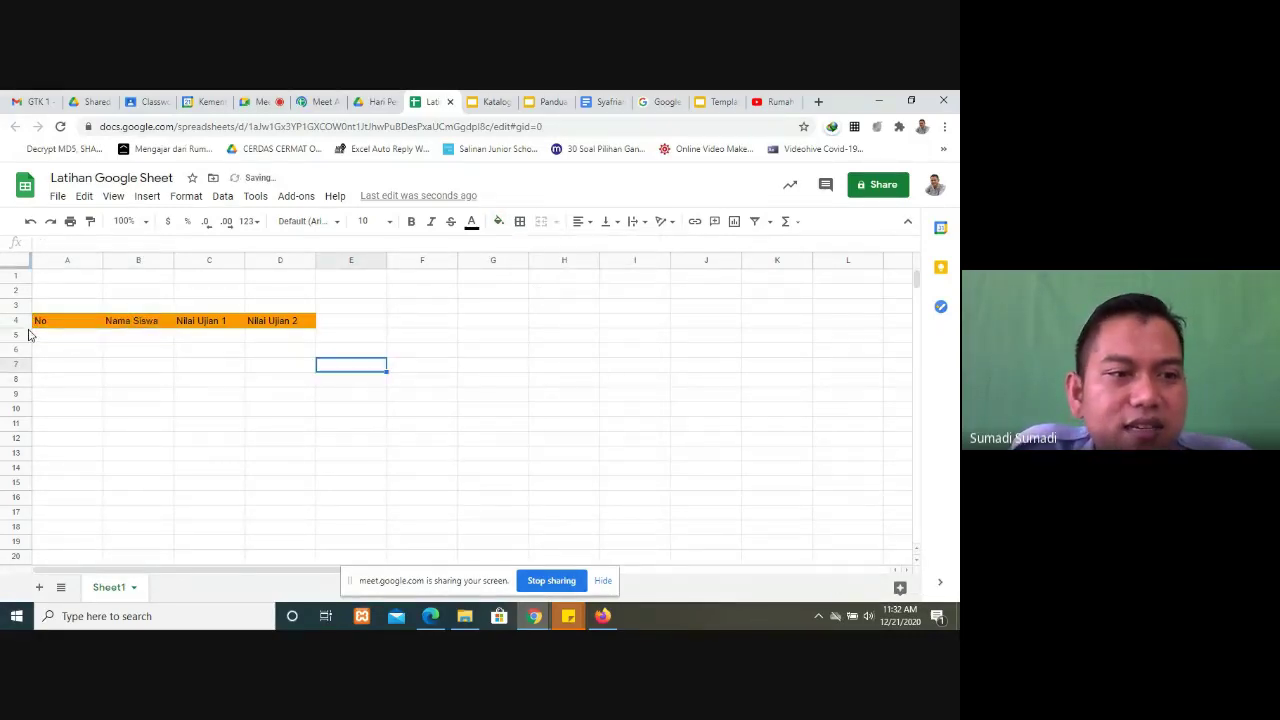
pyautogui.moveTo(20, 342); pyautogui.dragTo(285, 330)
# Step: Centre the A4:D4 headers horizontally and vertically and make them bold
pyautogui.click(68, 329)
pyautogui.click(580, 221)
pyautogui.click(600, 247)
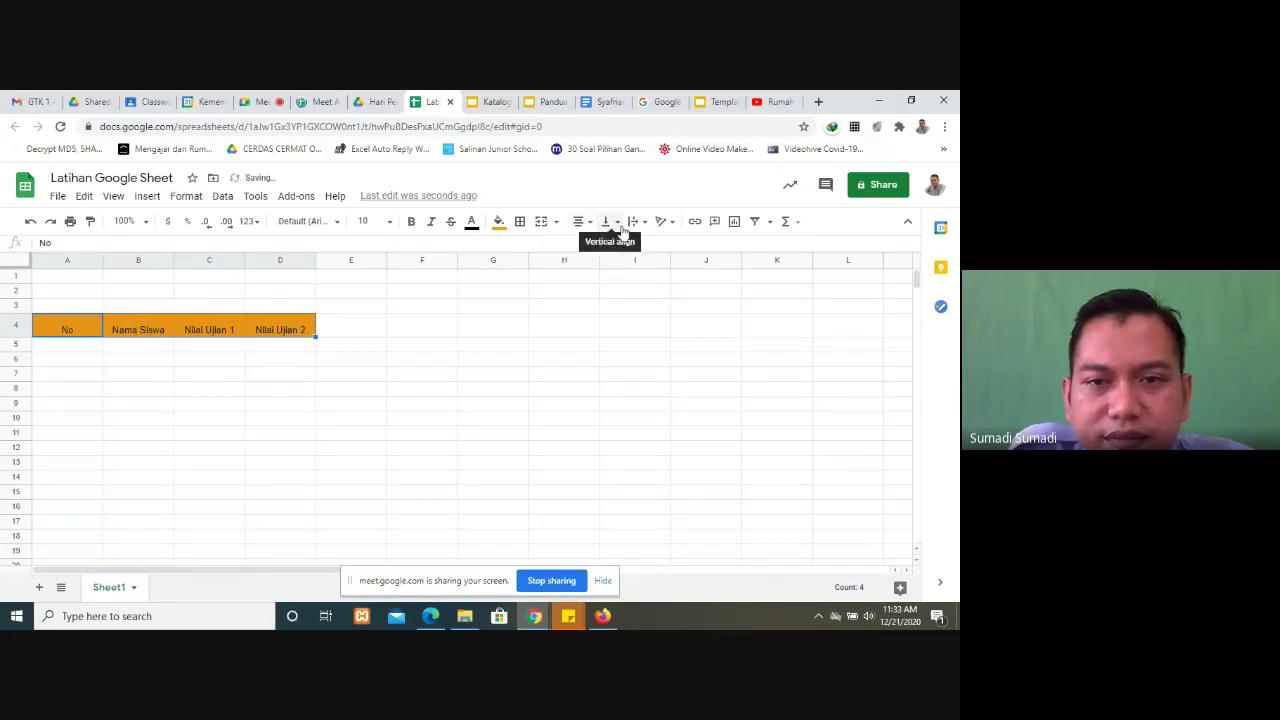
pyautogui.click(622, 221)
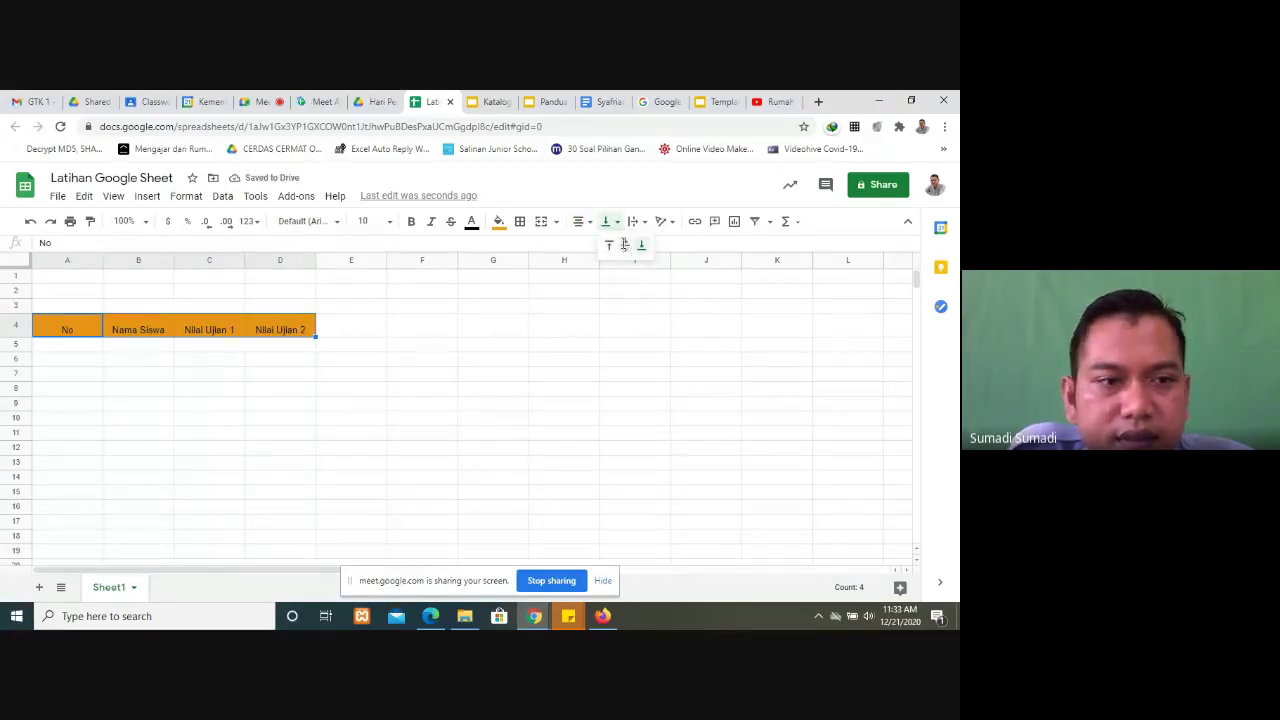
pyautogui.click(618, 247)
pyautogui.click(411, 224)
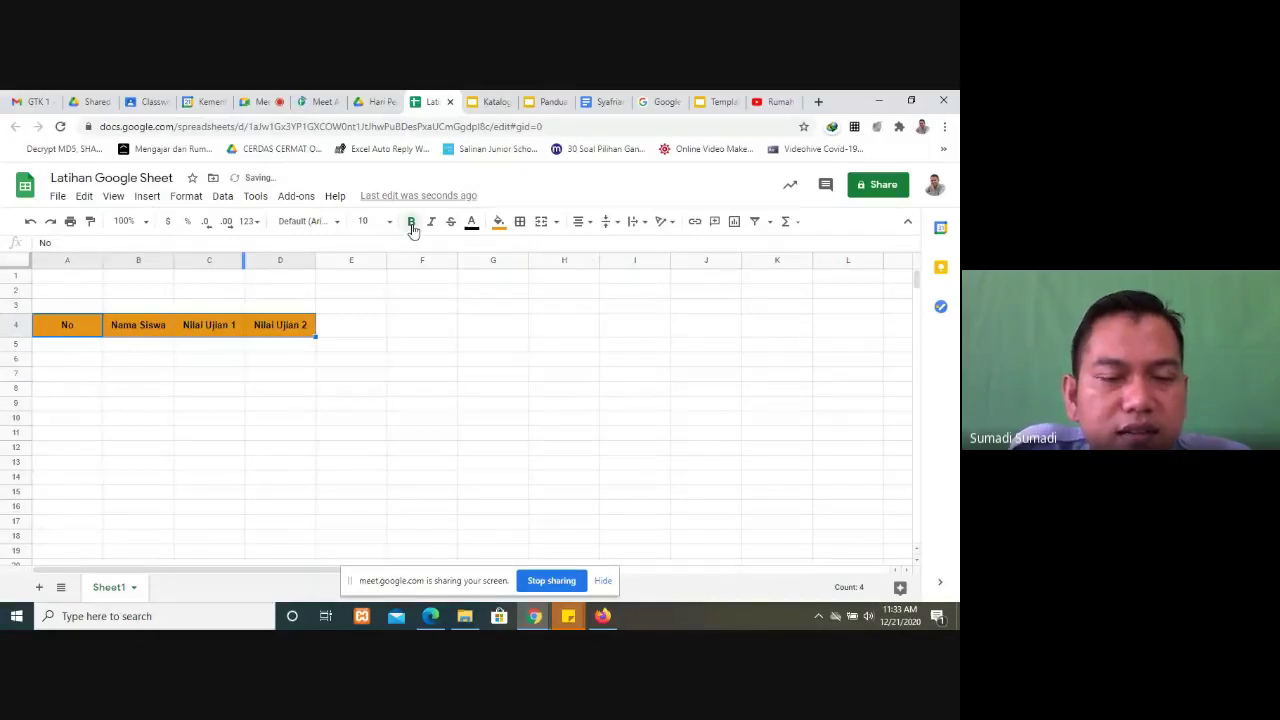
pyautogui.click(396, 391)
# Step: Fill row 5 with 1, Siswa A, 80 and 85
pyautogui.click(88, 350)
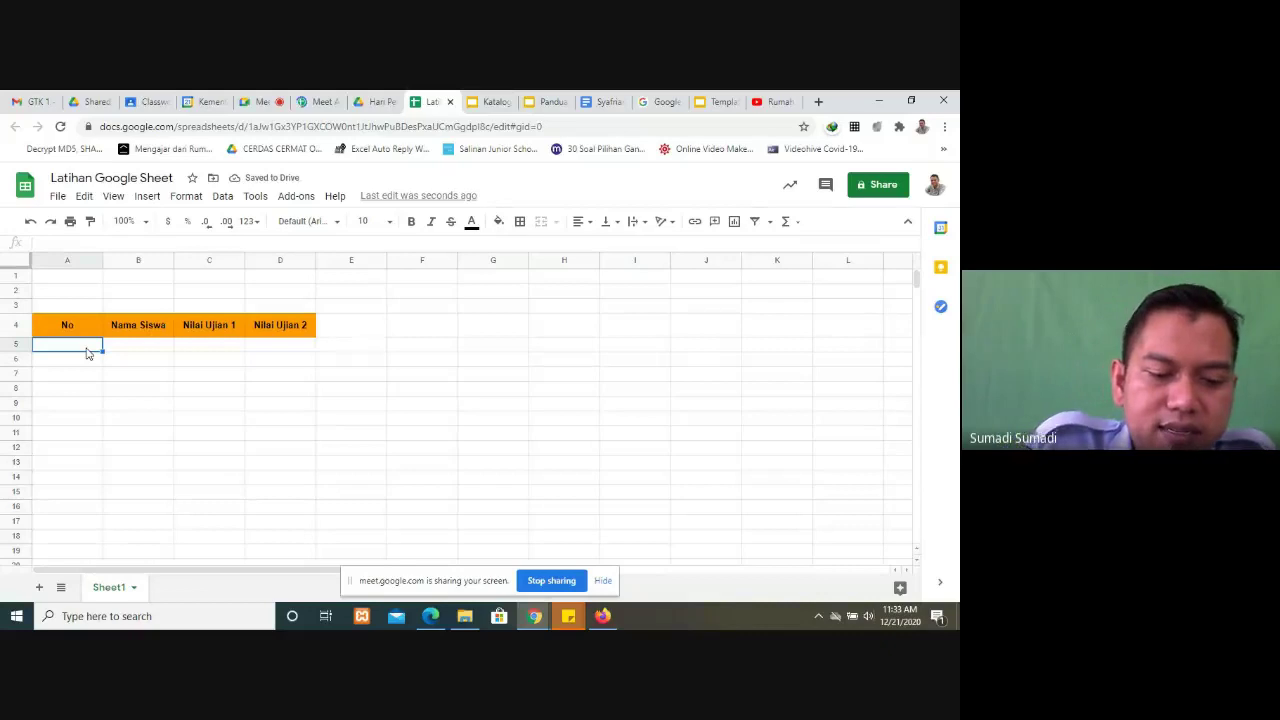
pyautogui.write('Siswa')
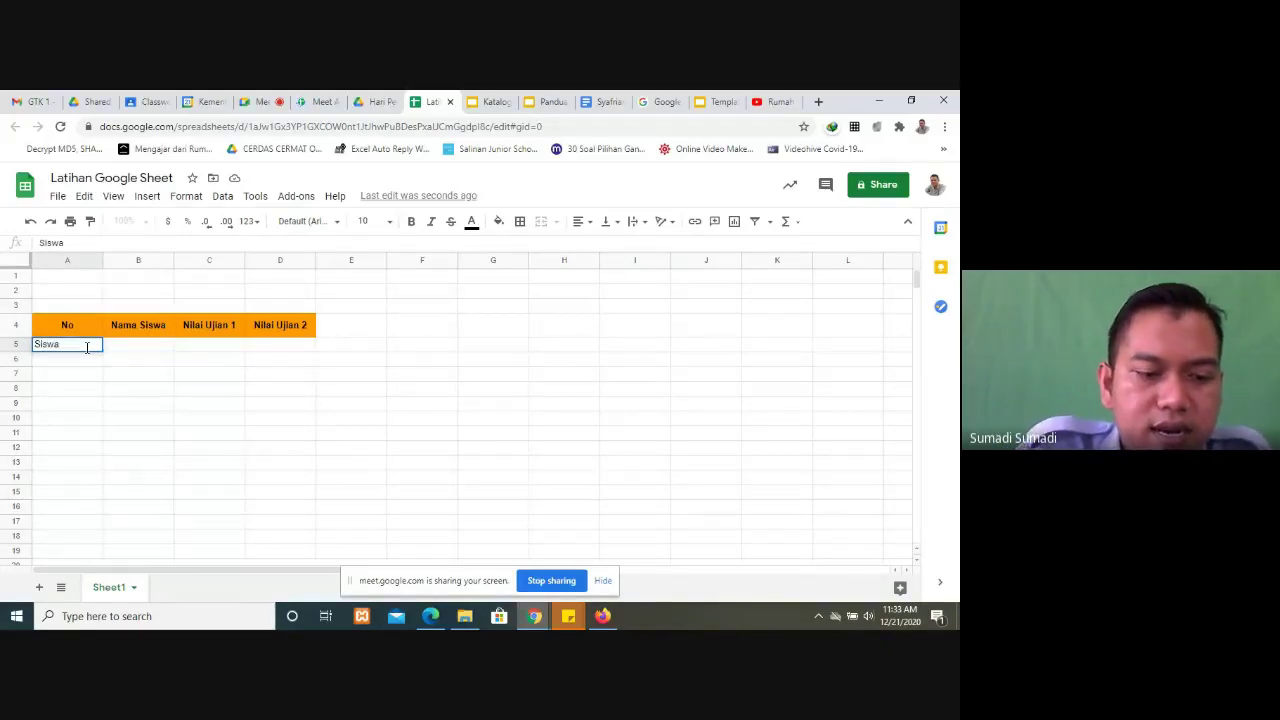
pyautogui.press('BackSpace')
pyautogui.press('BackSpace')
pyautogui.press('BackSpace')
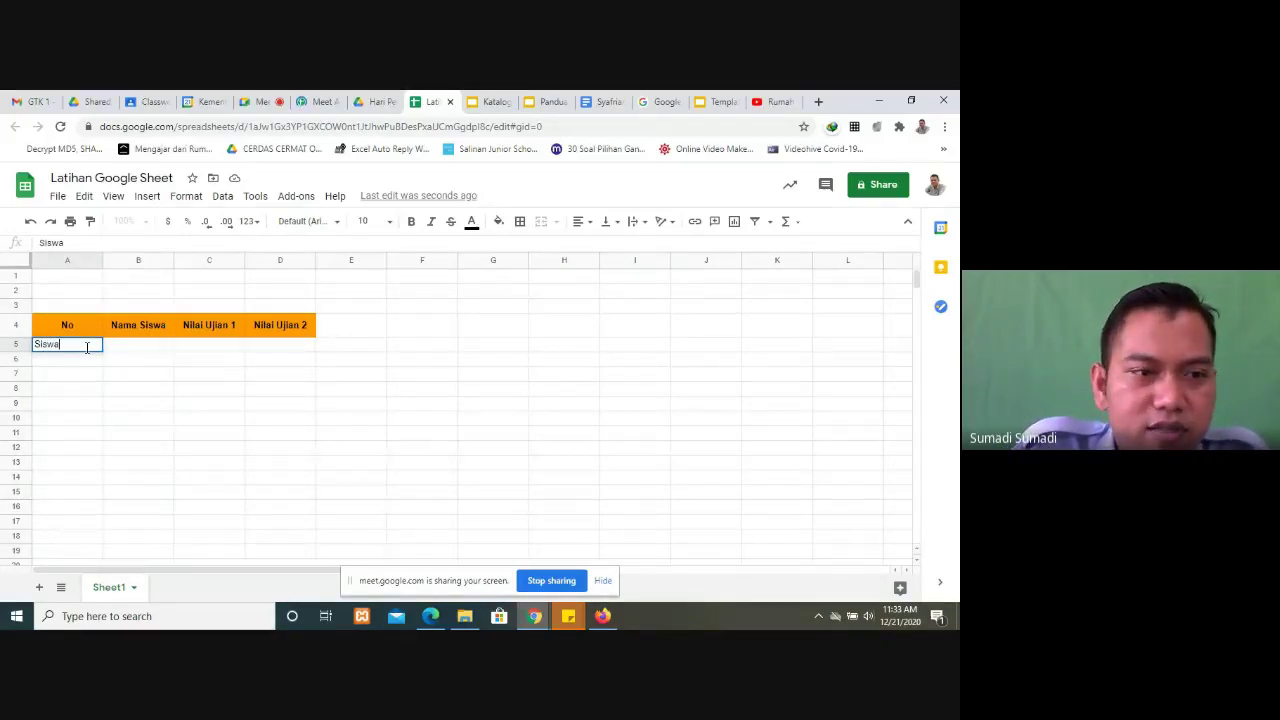
pyautogui.press('BackSpace')
pyautogui.press('BackSpace')
pyautogui.write('1')
pyautogui.press('Tab')
pyautogui.write('Siswa A')
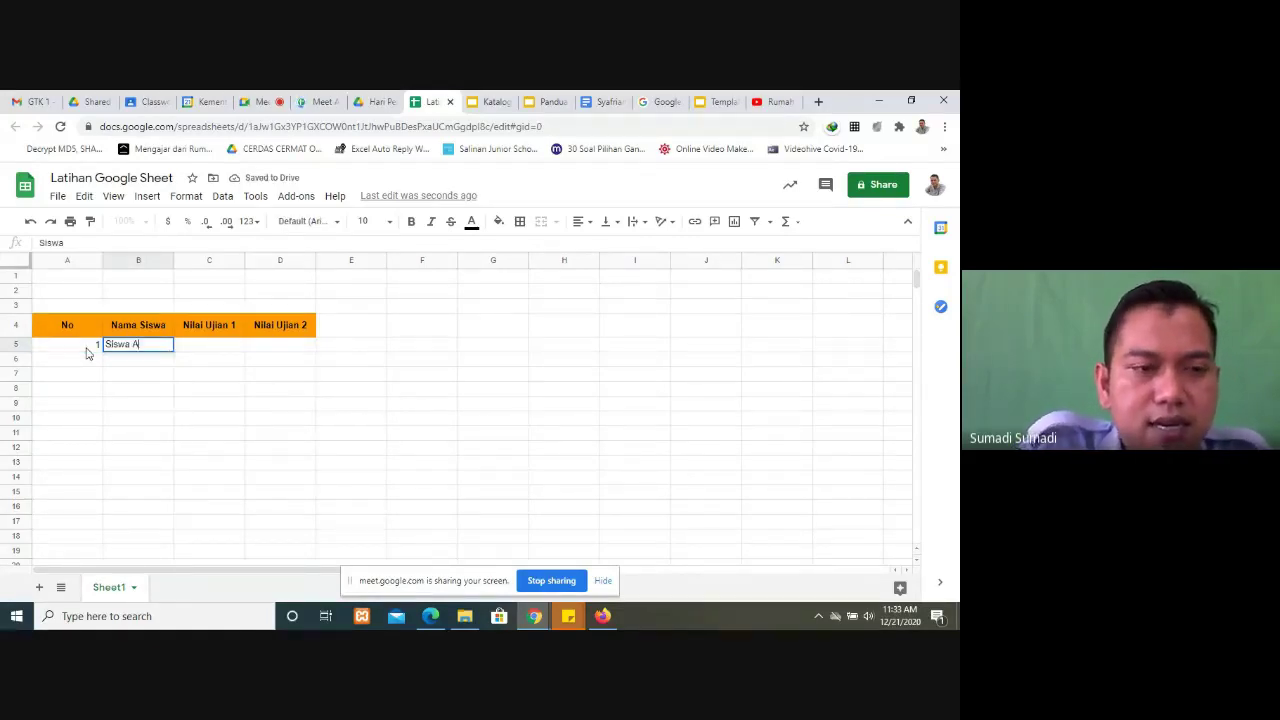
pyautogui.press('Tab')
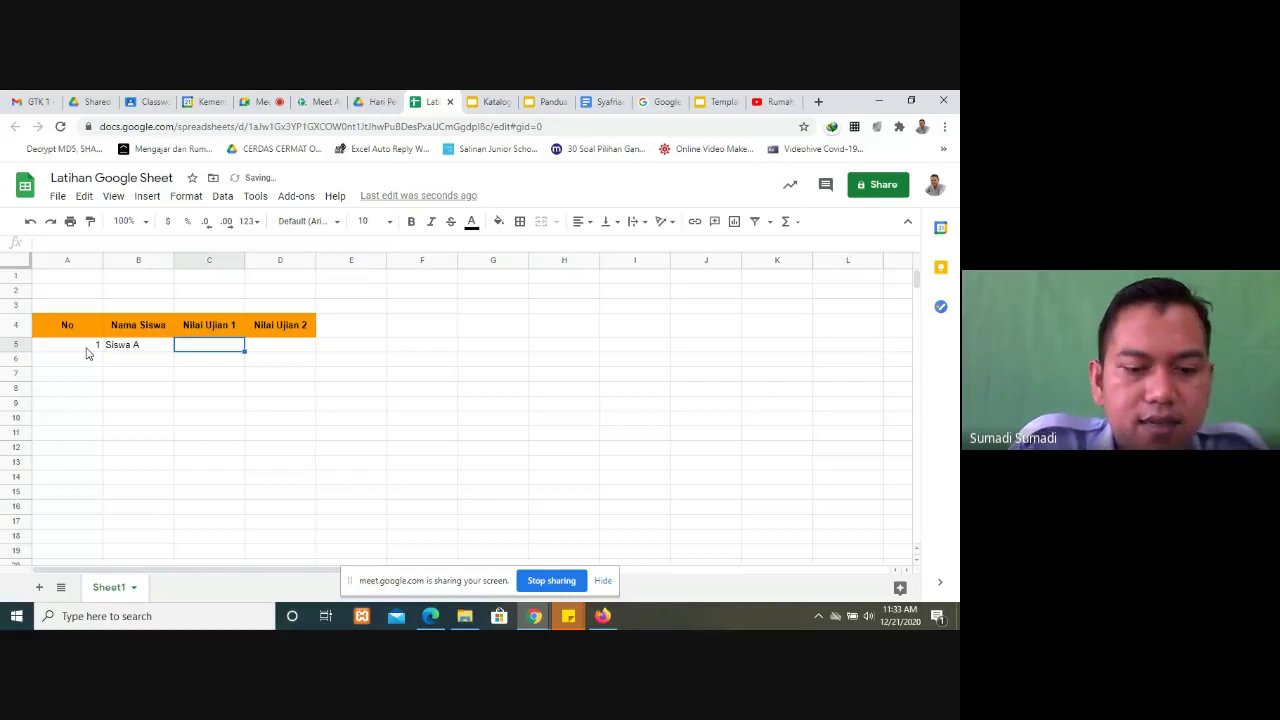
pyautogui.write('80')
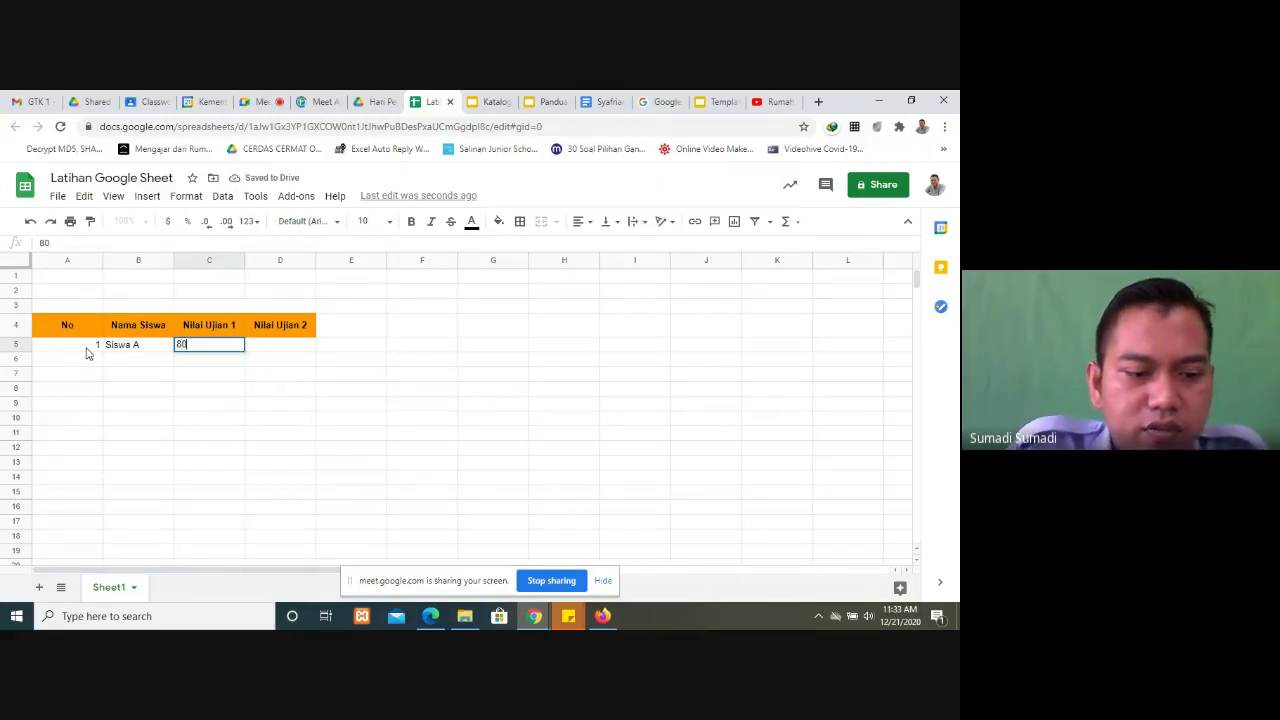
pyautogui.press('Tab')
pyautogui.write('85')
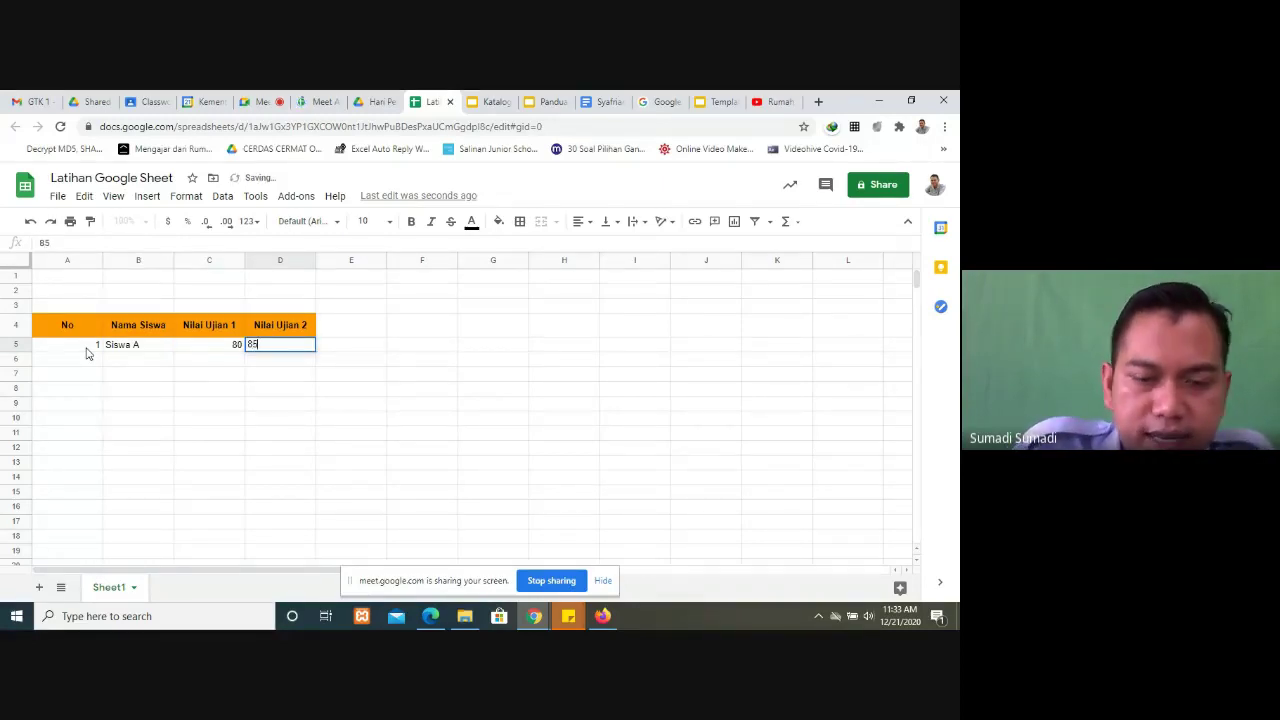
pyautogui.press('Return')
# Step: Fill row 6 with 2, Siswa B, 85 and 90, briefly checking the guide slides
pyautogui.write('2')
pyautogui.press('Tab')
pyautogui.write('Siswa ')
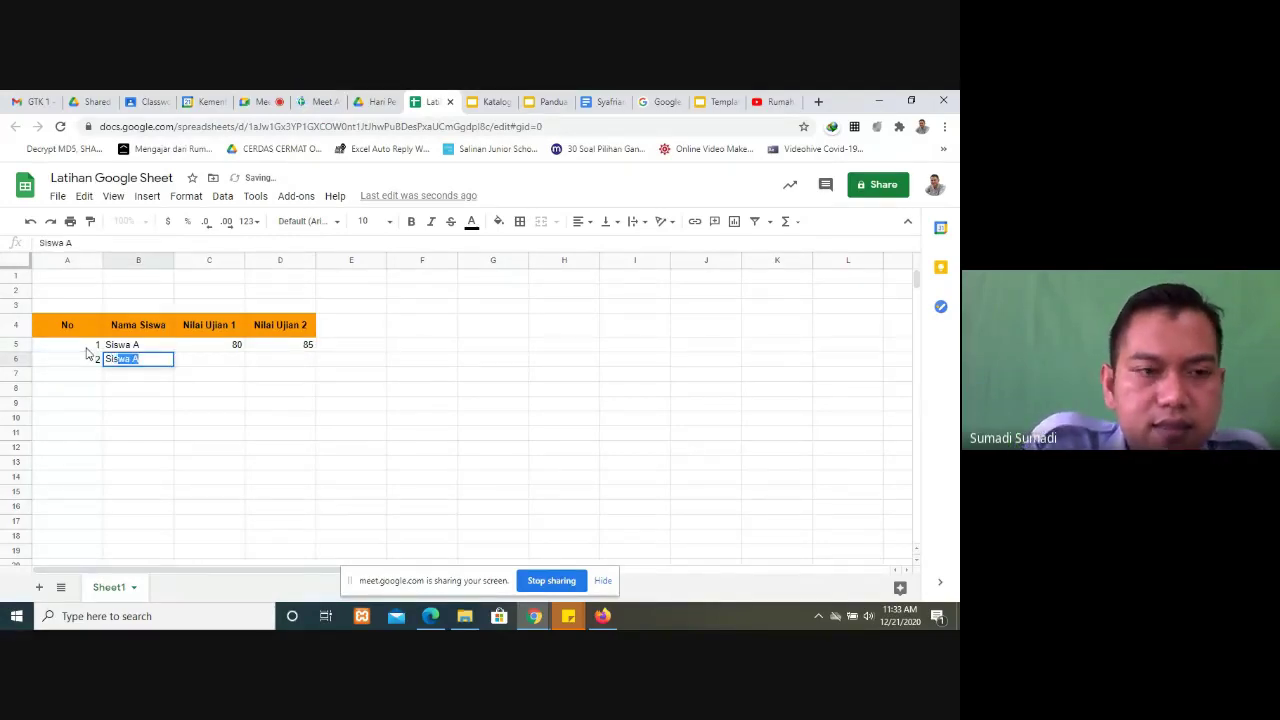
pyautogui.write('B')
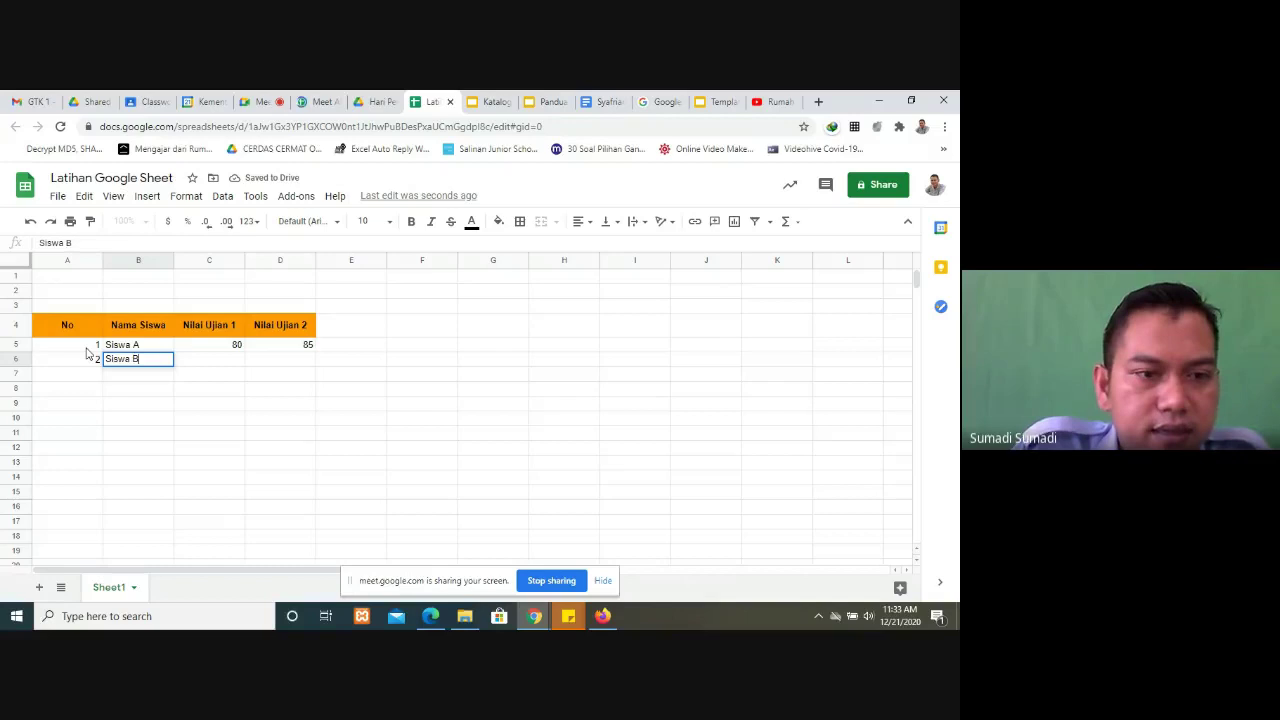
pyautogui.press('Tab')
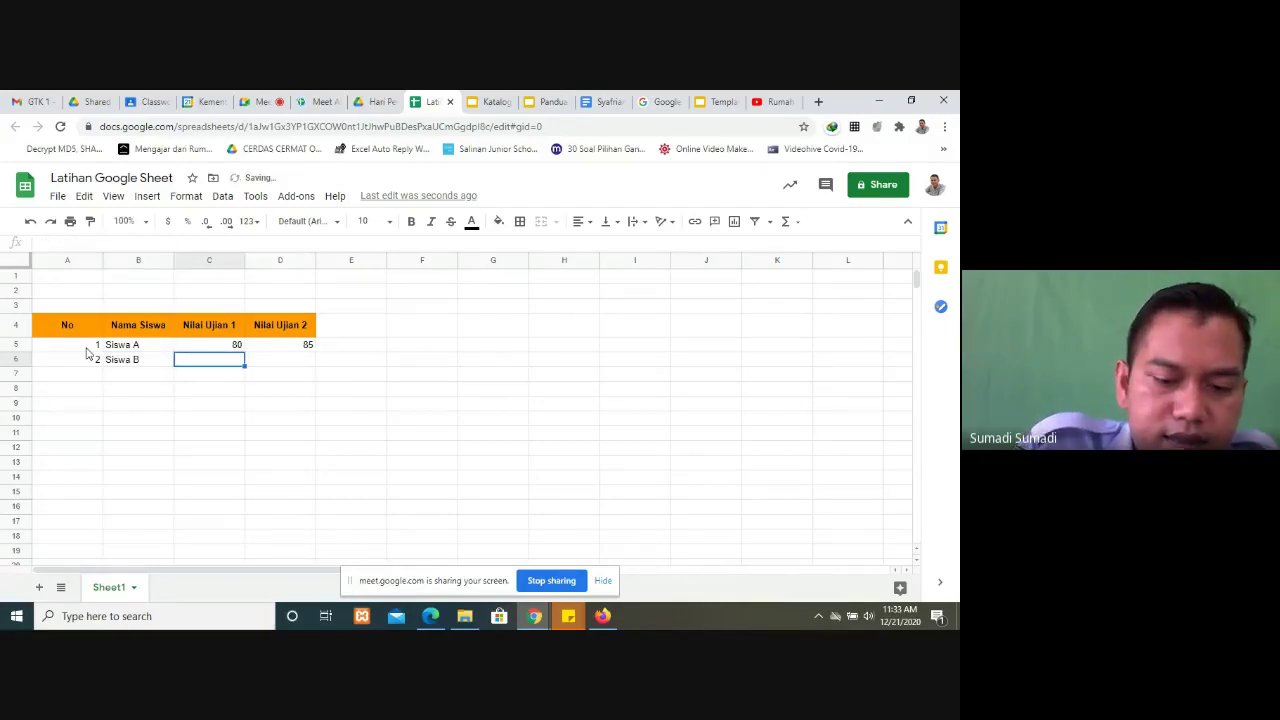
pyautogui.write('85')
pyautogui.press('Tab')
pyautogui.write('90')
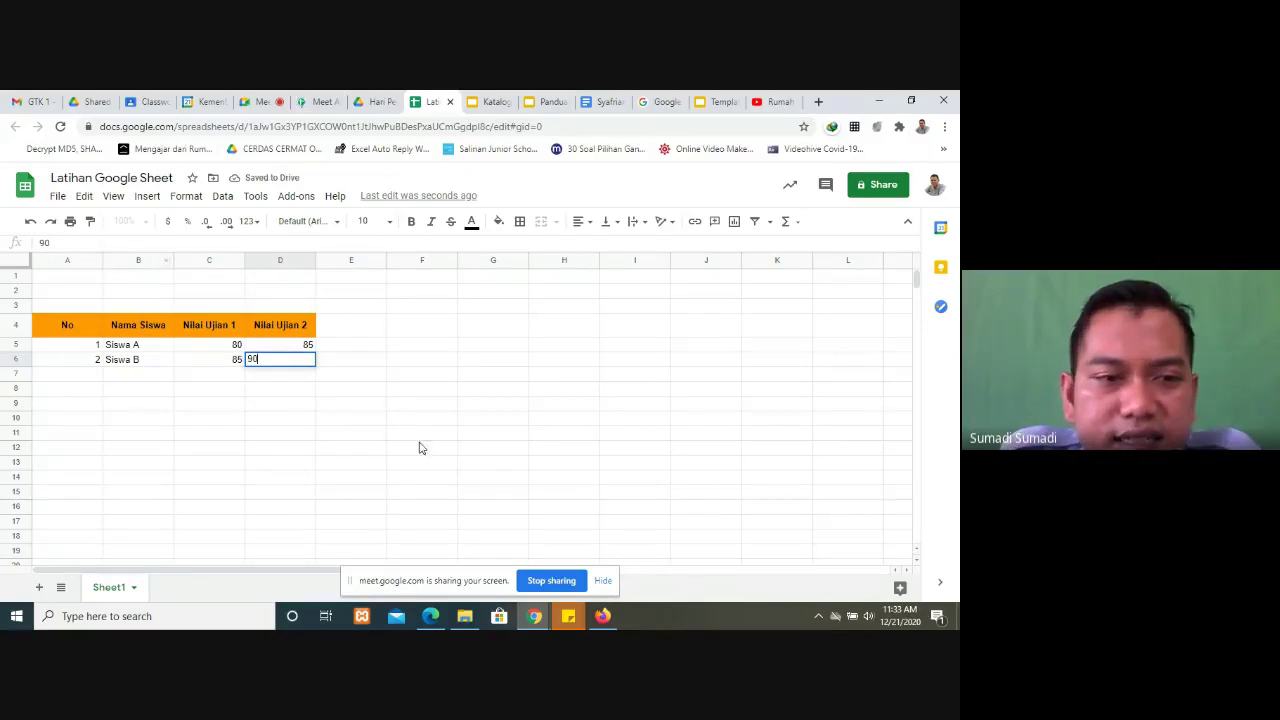
pyautogui.click(421, 437)
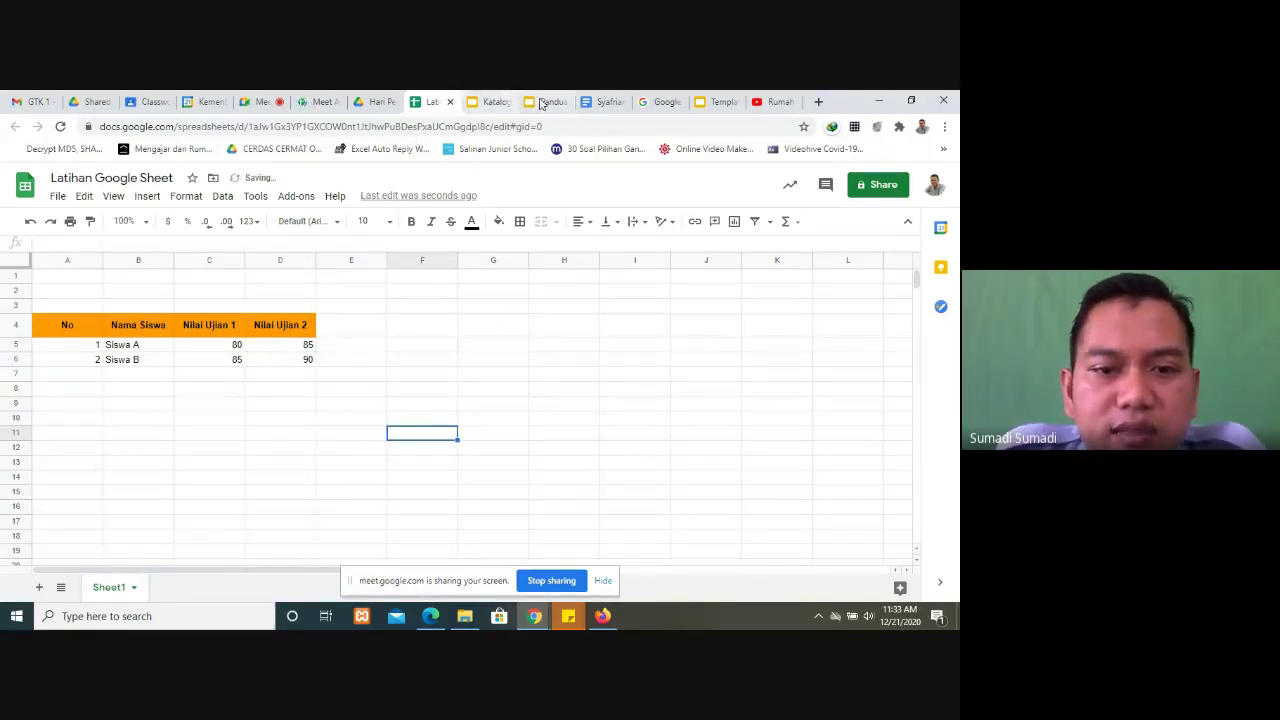
pyautogui.click(545, 103)
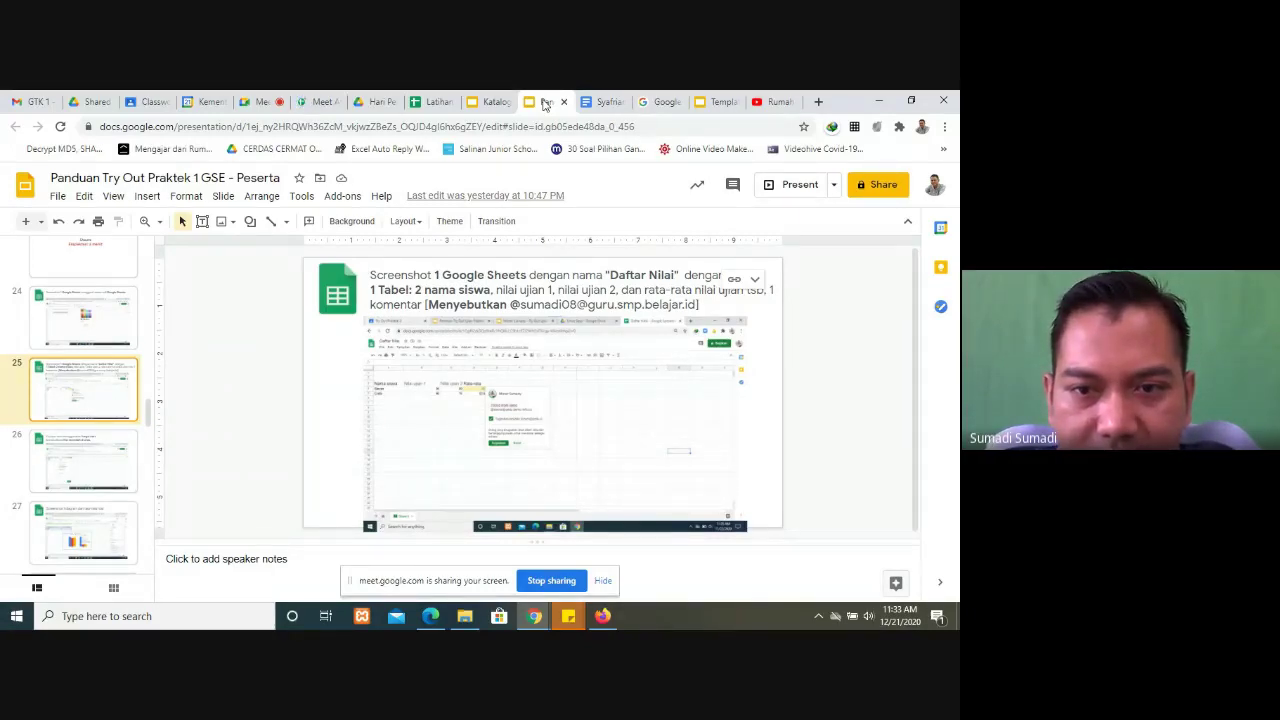
pyautogui.click(432, 102)
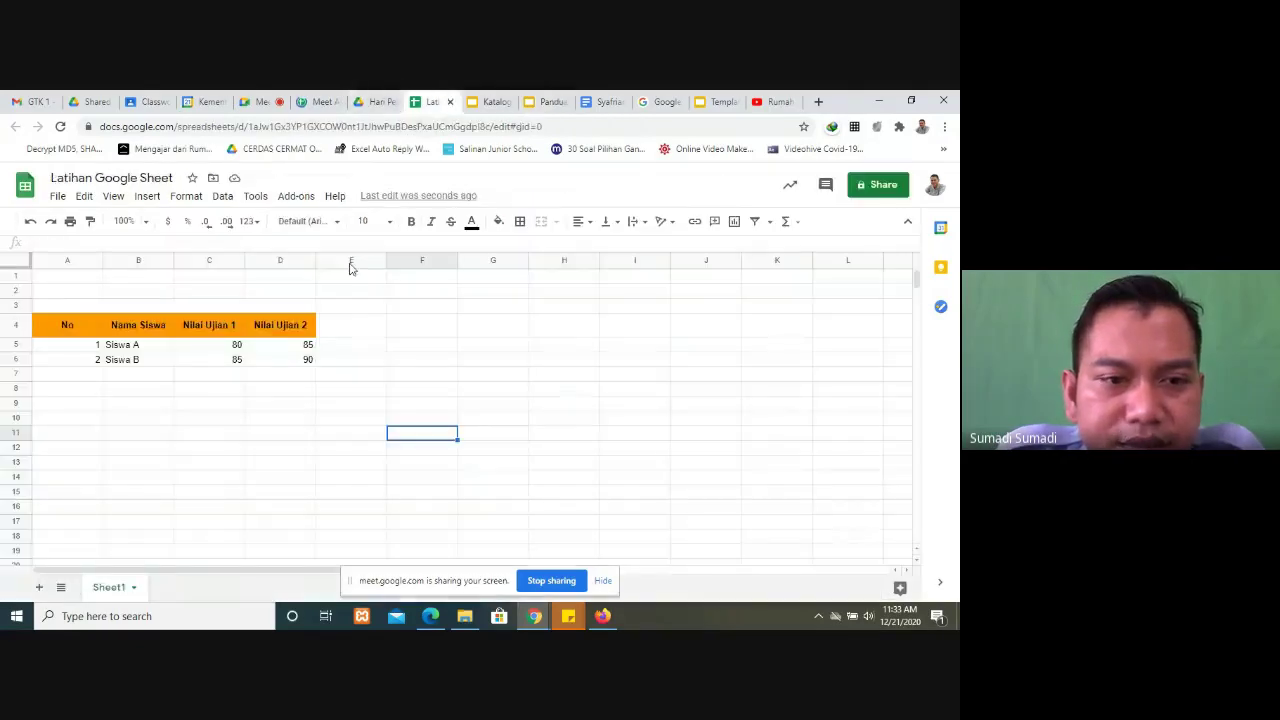
# Step: Extend the orange header style from D4 into E4 and label it RATA-RATA
pyautogui.click(330, 332)
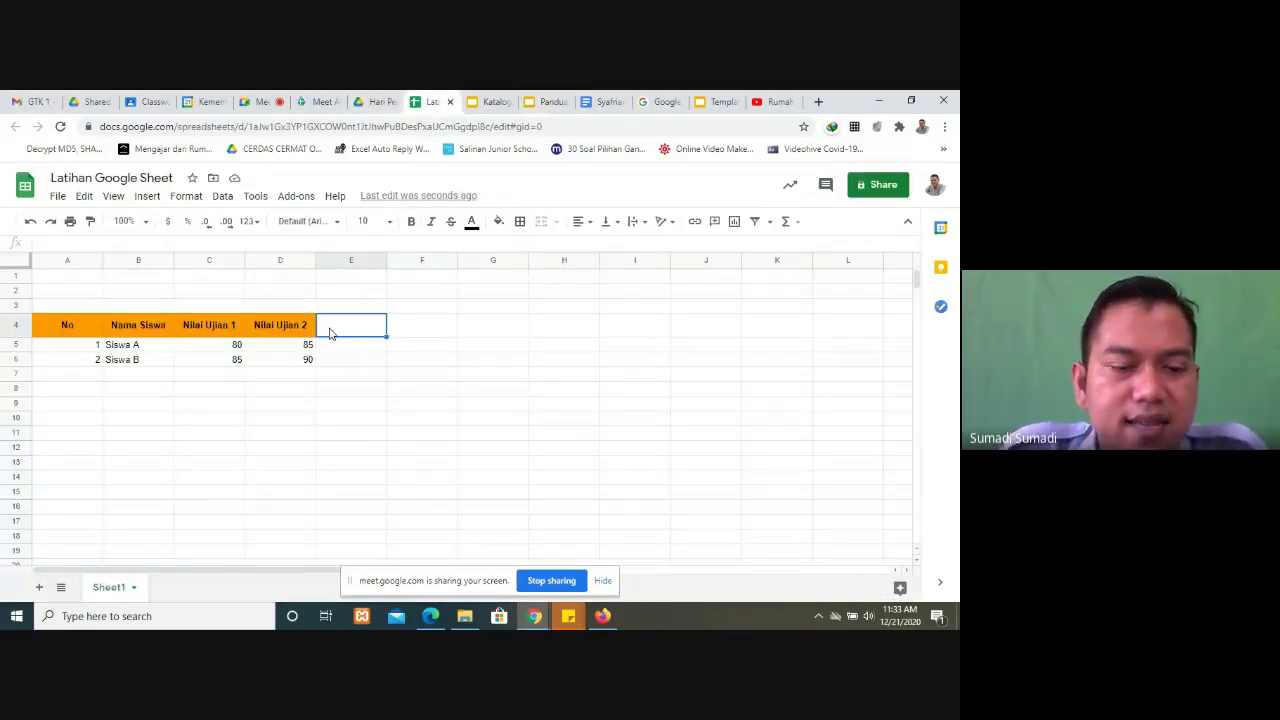
pyautogui.write('RATA')
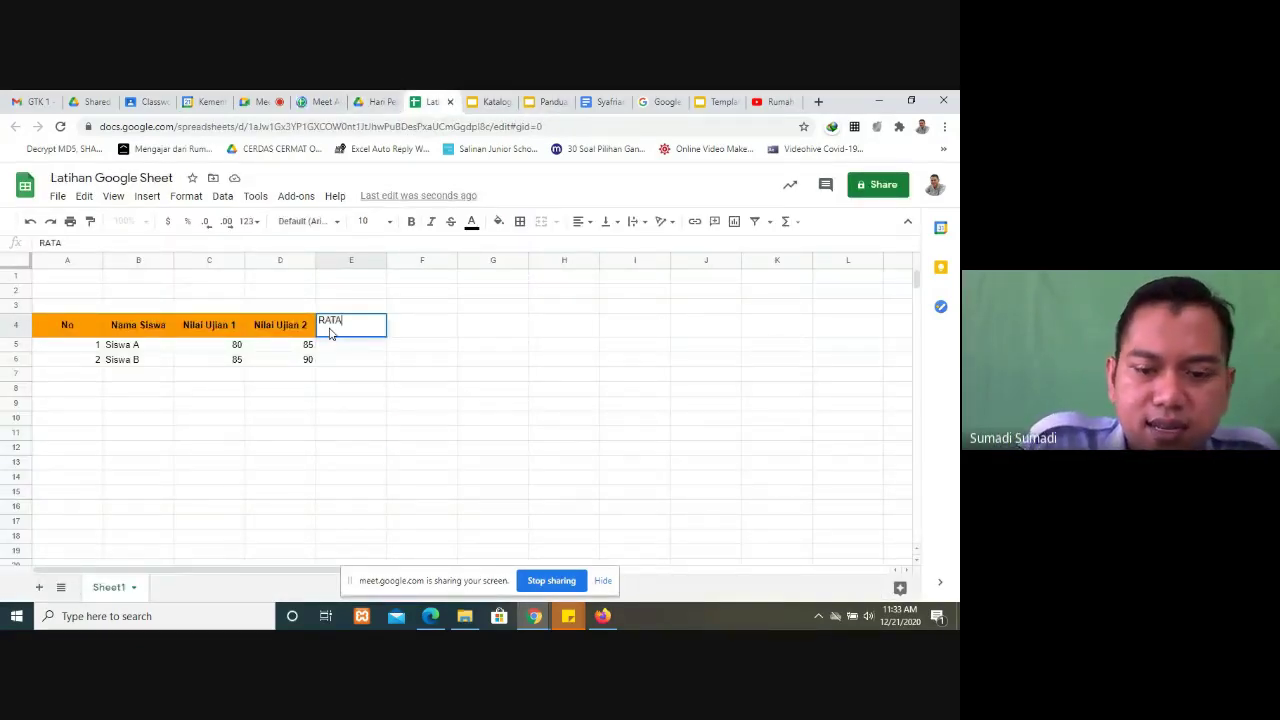
pyautogui.press('Escape')
pyautogui.click(308, 330)
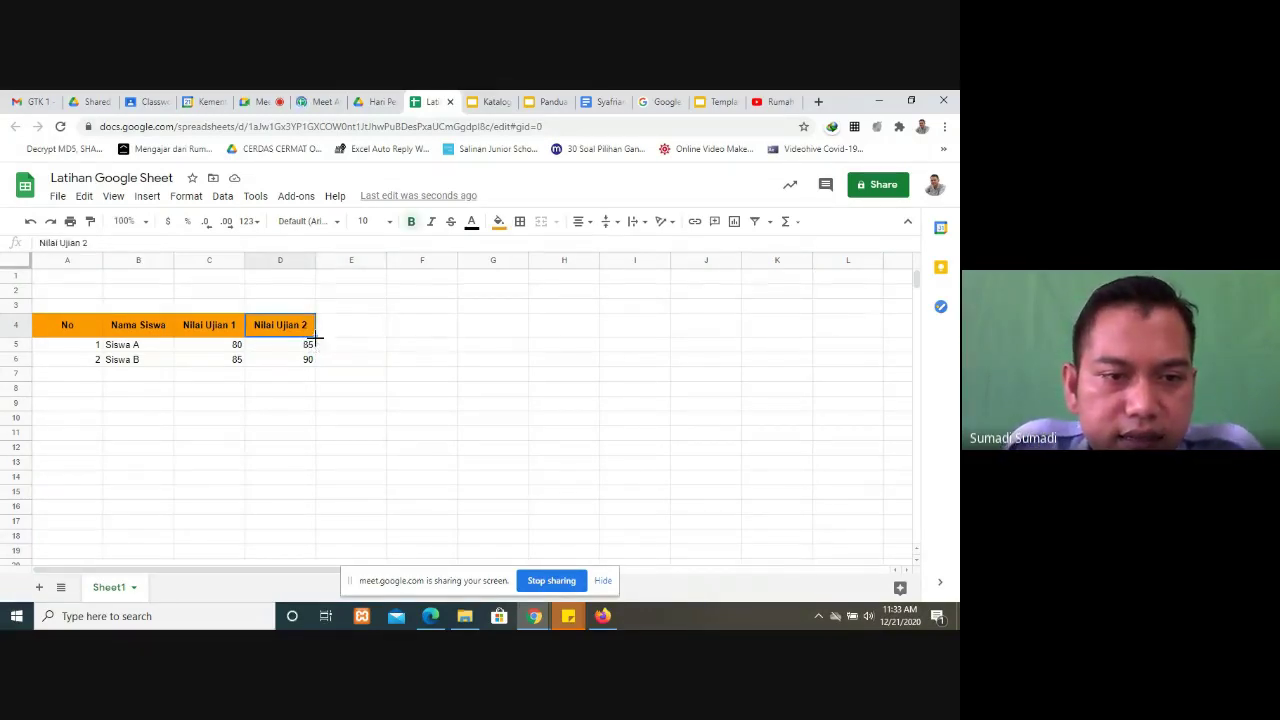
pyautogui.moveTo(314, 337); pyautogui.dragTo(350, 337)
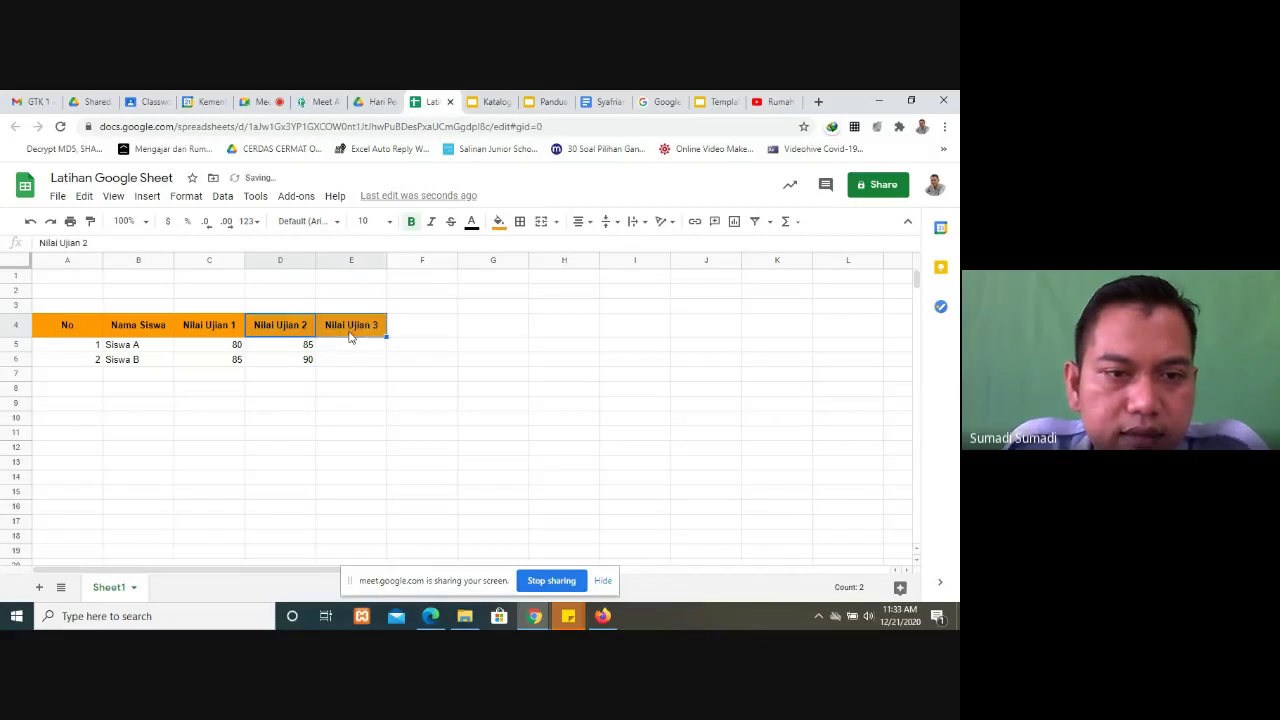
pyautogui.doubleClick(349, 335)
pyautogui.press('BackSpace')
pyautogui.press('BackSpace')
pyautogui.press('BackSpace')
pyautogui.press('BackSpace')
pyautogui.press('BackSpace')
pyautogui.press('BackSpace')
pyautogui.press('BackSpace')
pyautogui.press('BackSpace')
pyautogui.press('BackSpace')
pyautogui.press('BackSpace')
pyautogui.press('BackSpace')
pyautogui.press('BackSpace')
pyautogui.press('BackSpace')
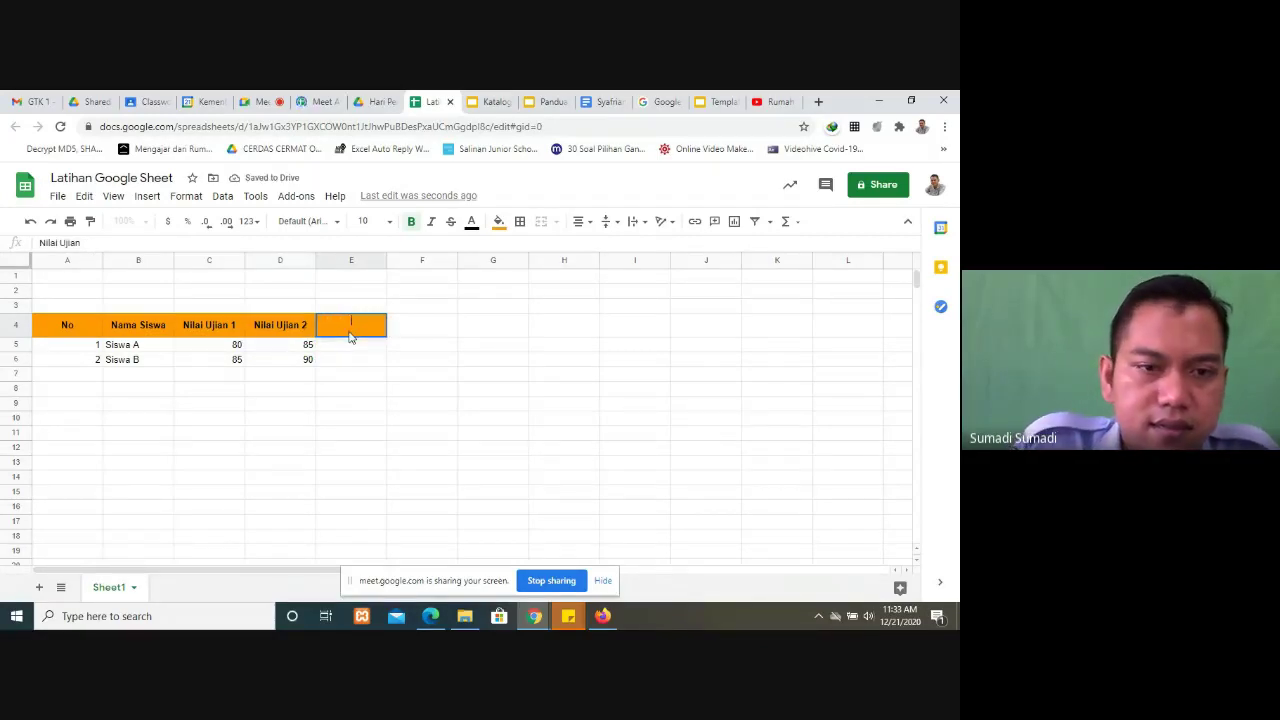
pyautogui.write('RATA-RATA')
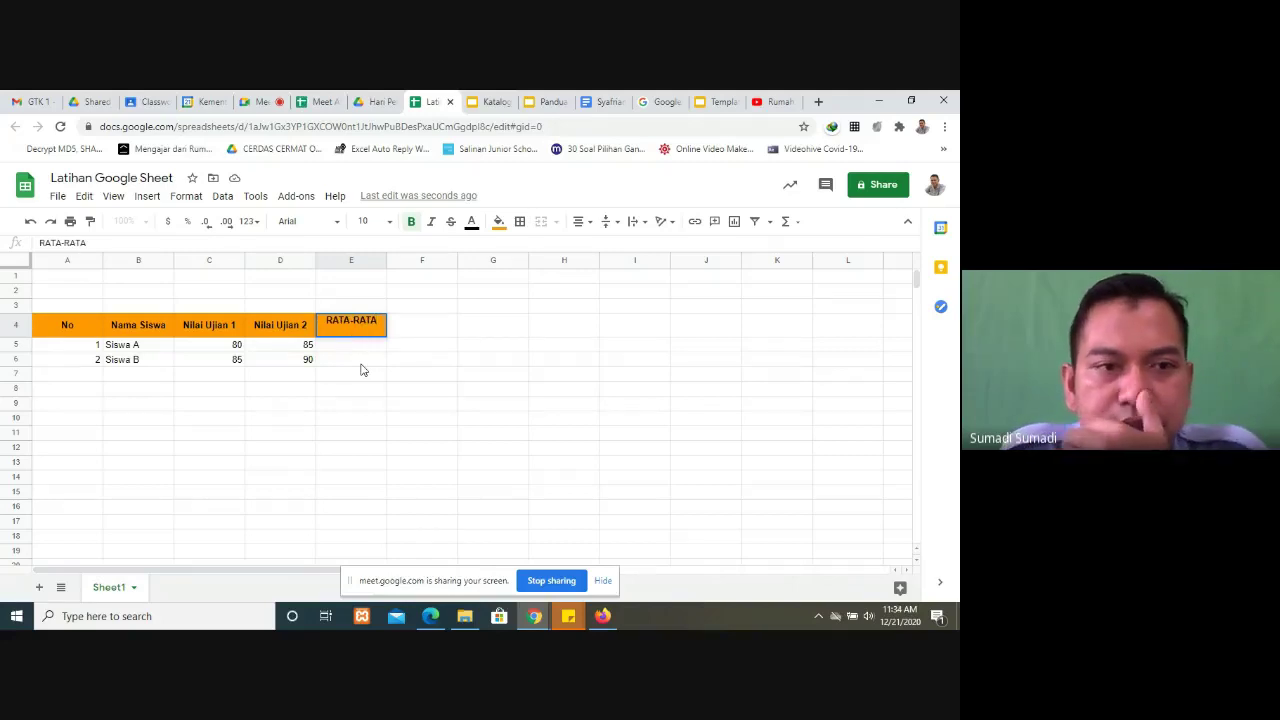
pyautogui.press('Return')
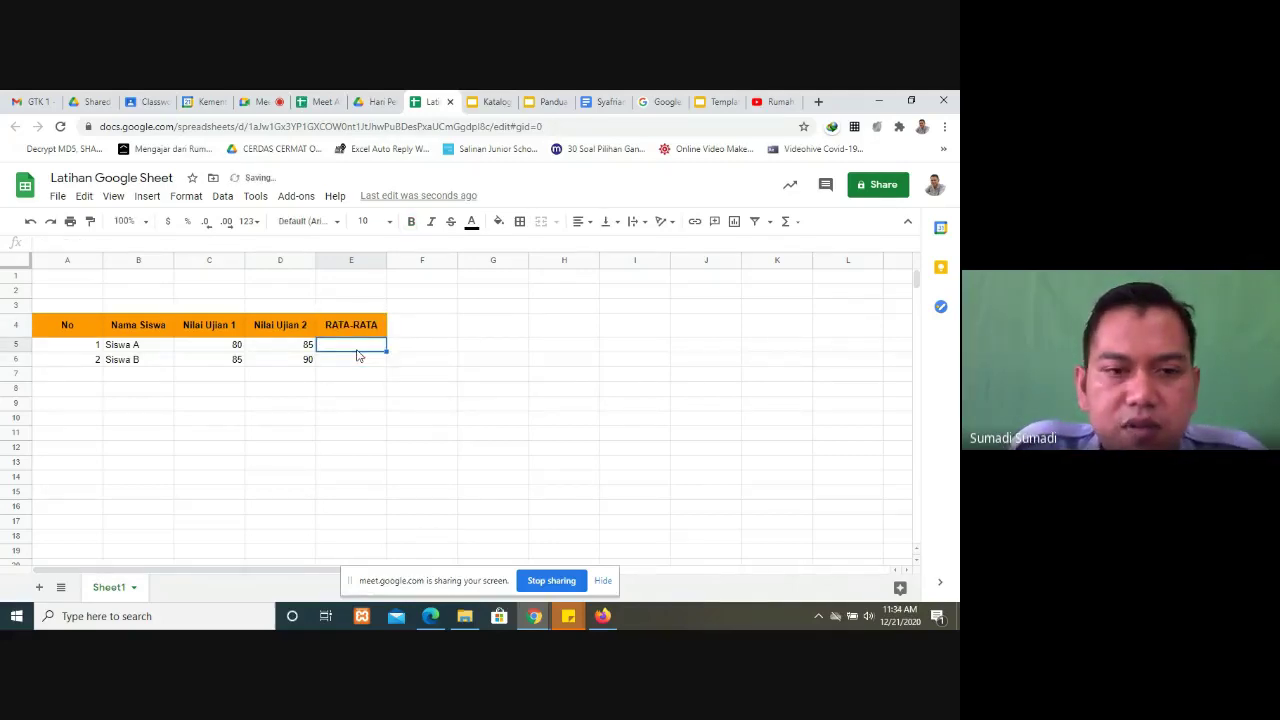
# Step: Enter =AVERAGE(C5:D5) in E5 to average Siswa A's scores
pyautogui.write('=')
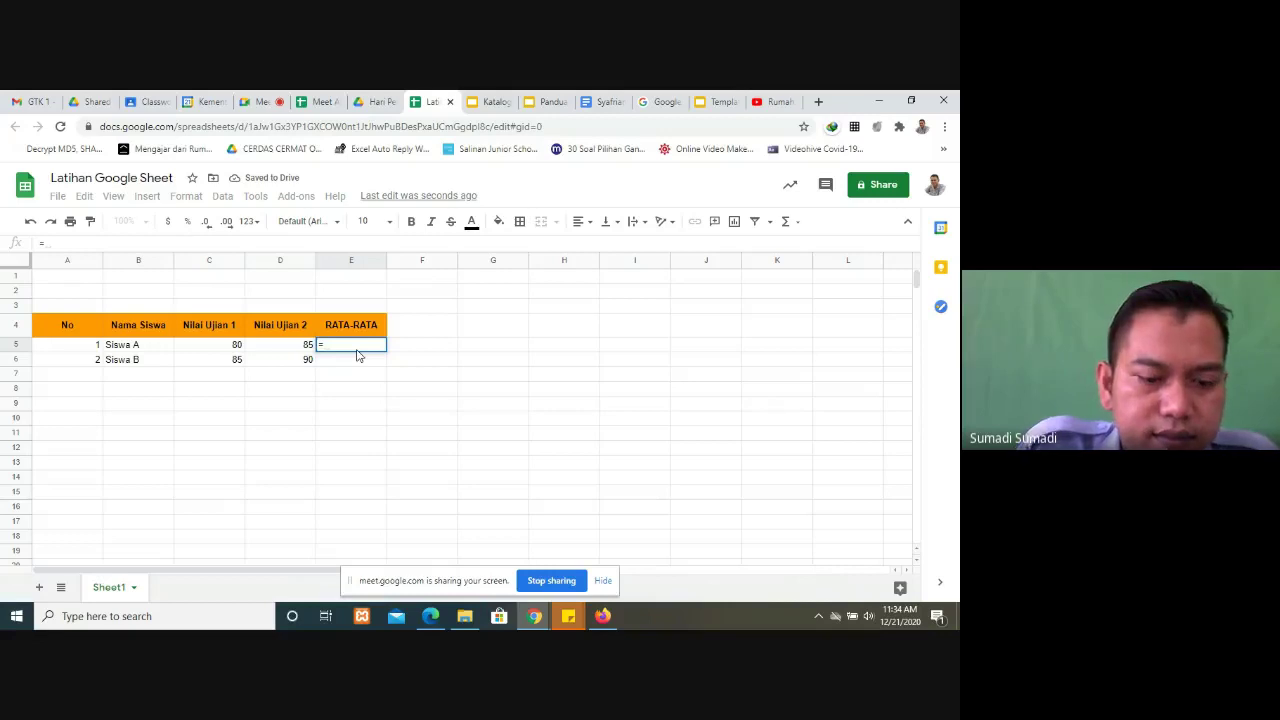
pyautogui.write('AV')
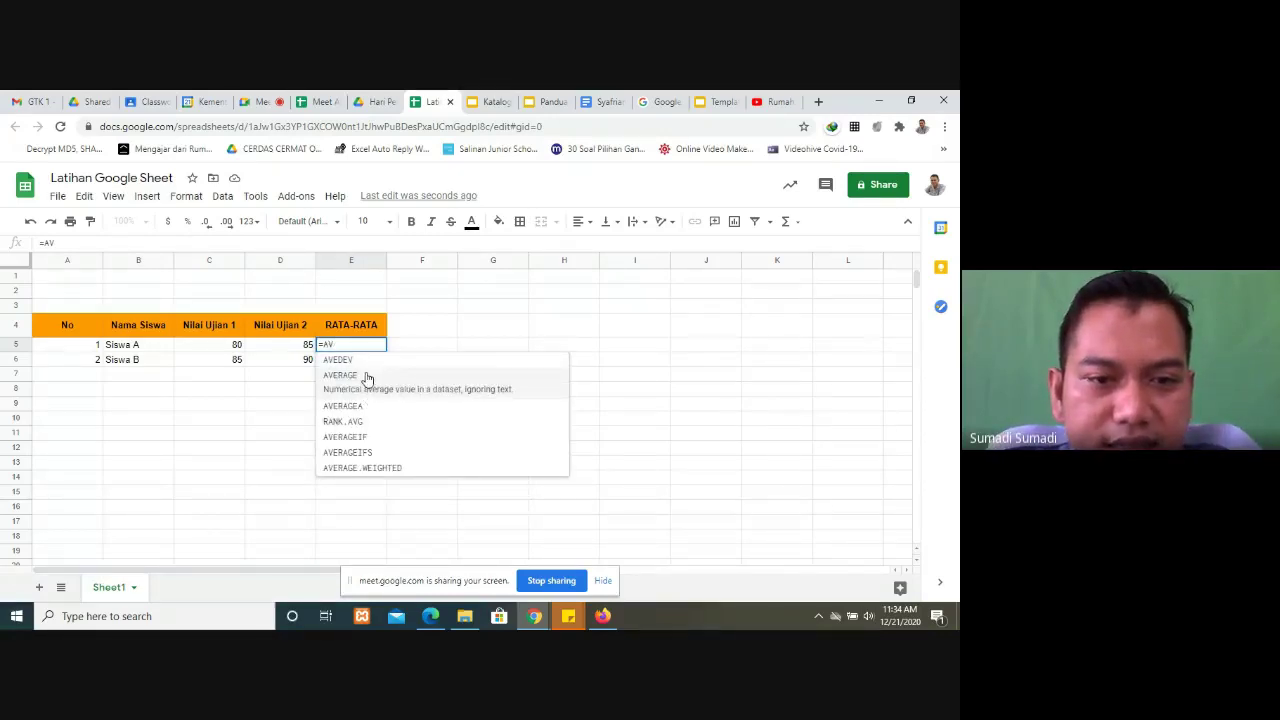
pyautogui.click(367, 377)
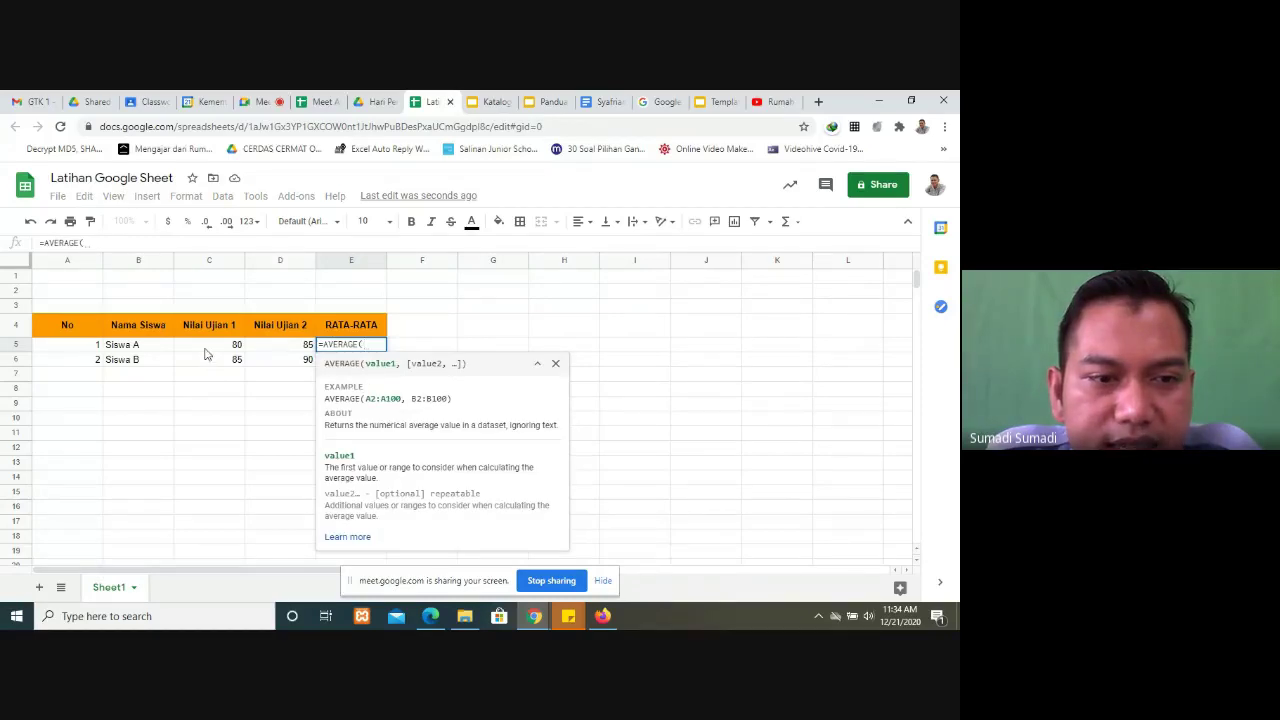
pyautogui.moveTo(206, 350); pyautogui.dragTo(286, 350)
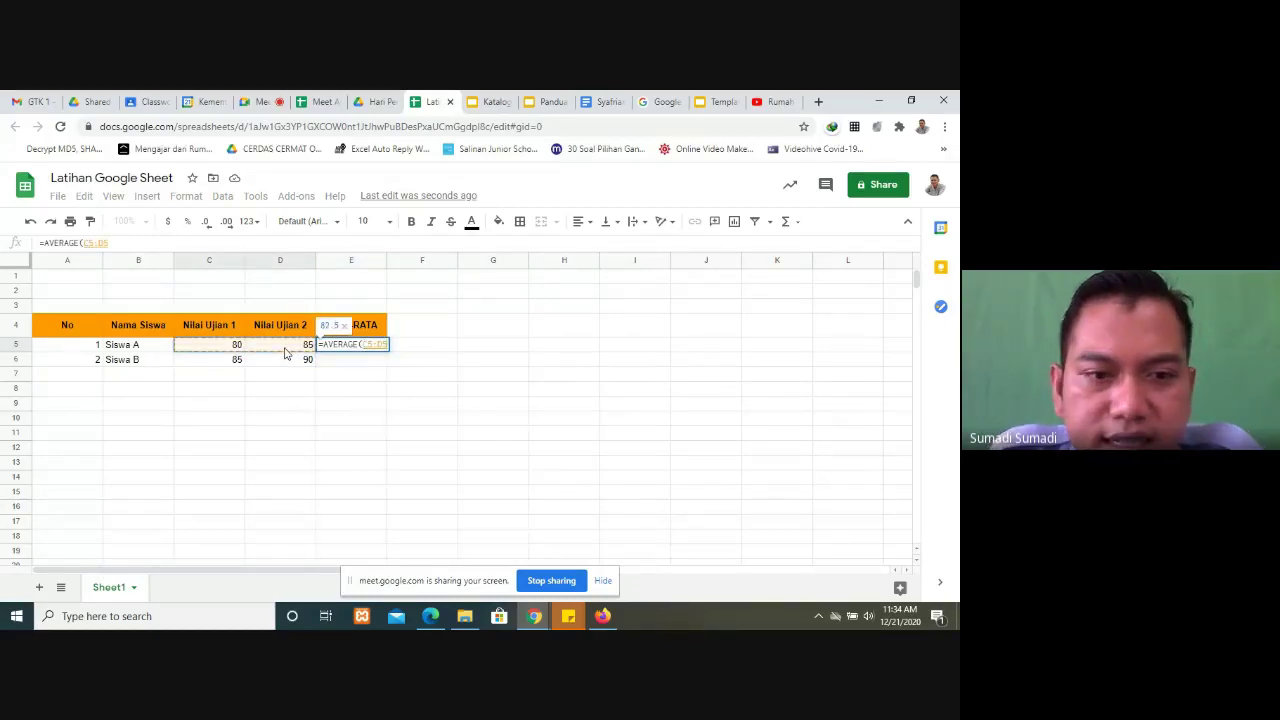
pyautogui.press('Return')
pyautogui.click(342, 352)
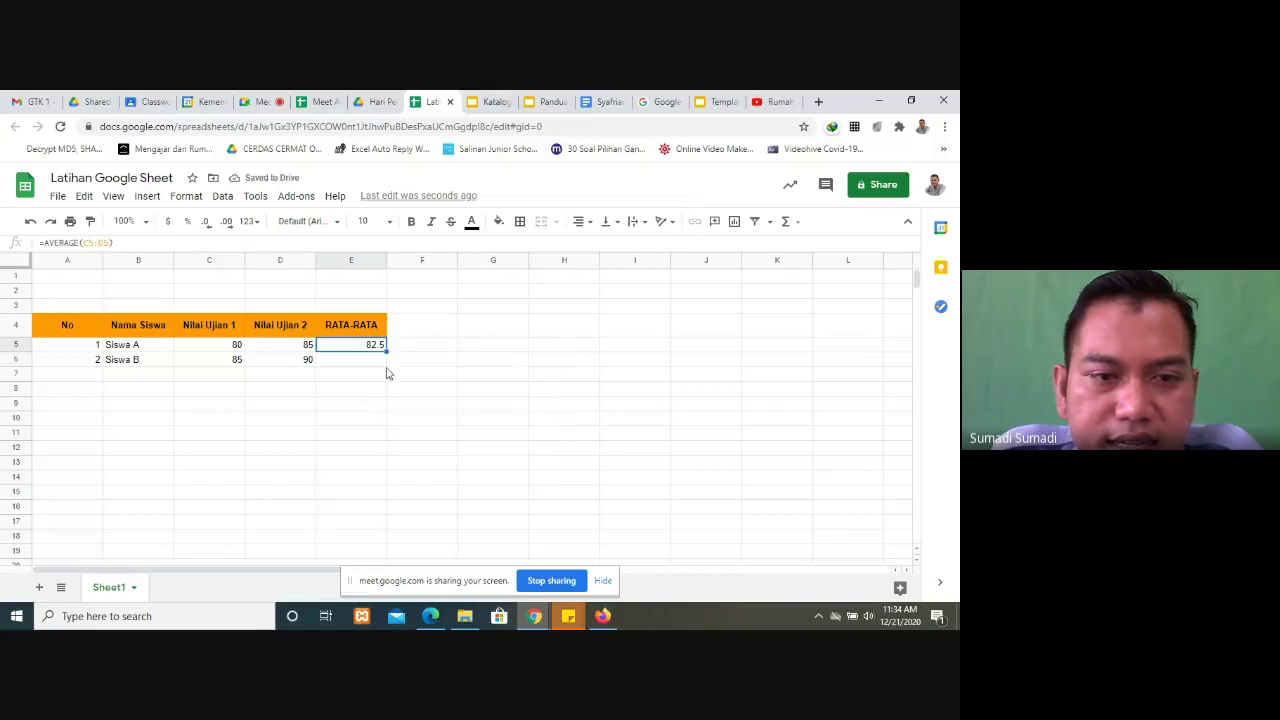
# Step: Copy the average formula down to E6 and centre both values in E5:E6
pyautogui.moveTo(386, 353); pyautogui.dragTo(389, 369)
pyautogui.click(583, 221)
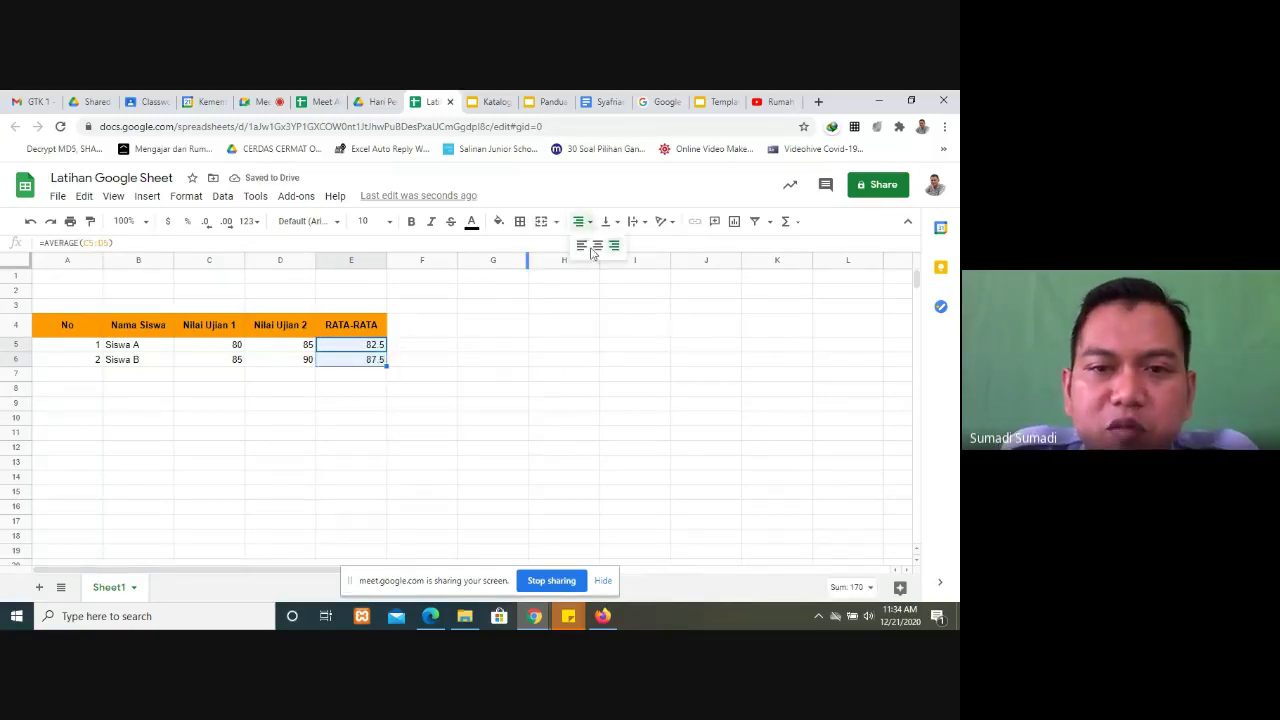
pyautogui.click(596, 246)
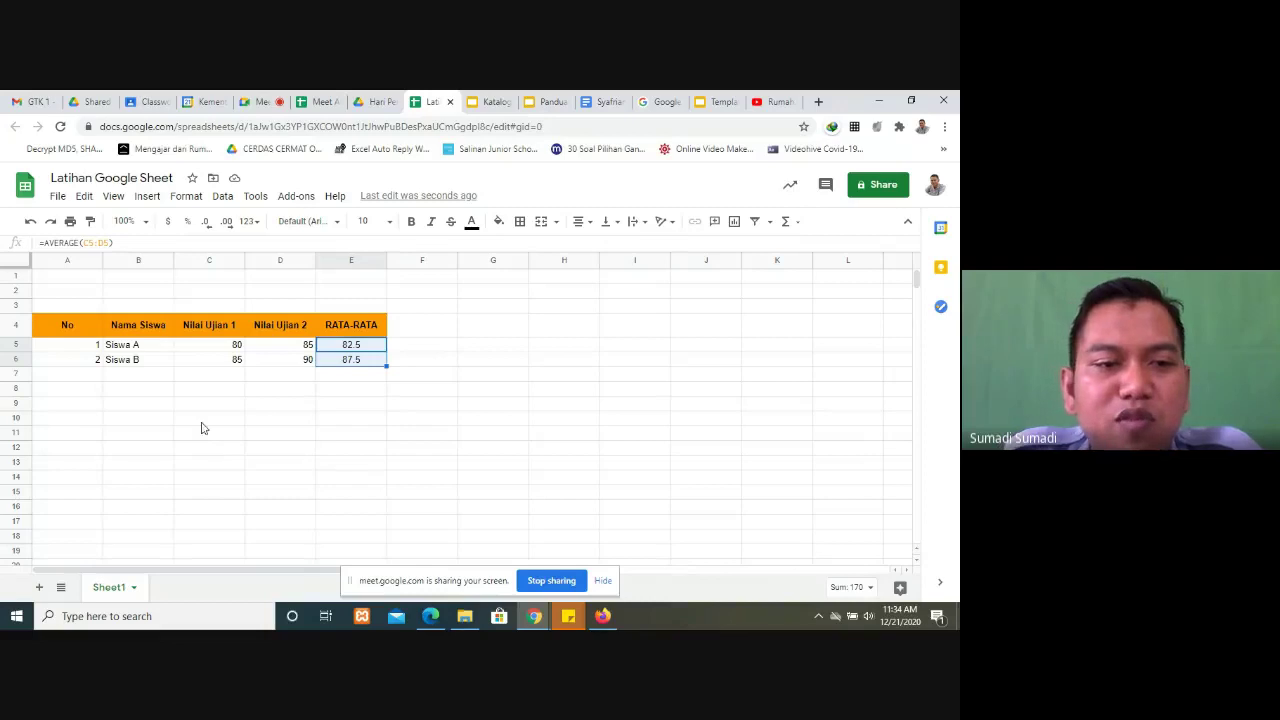
pyautogui.click(321, 465)
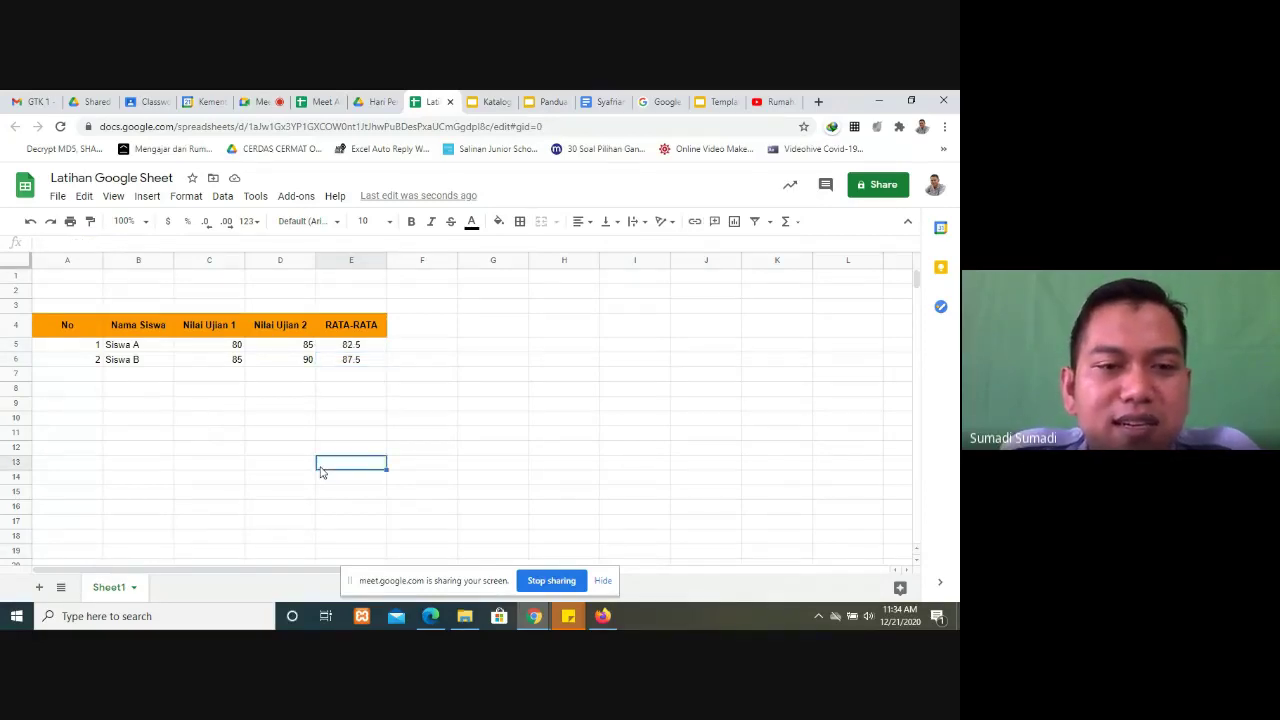
pyautogui.click(366, 360)
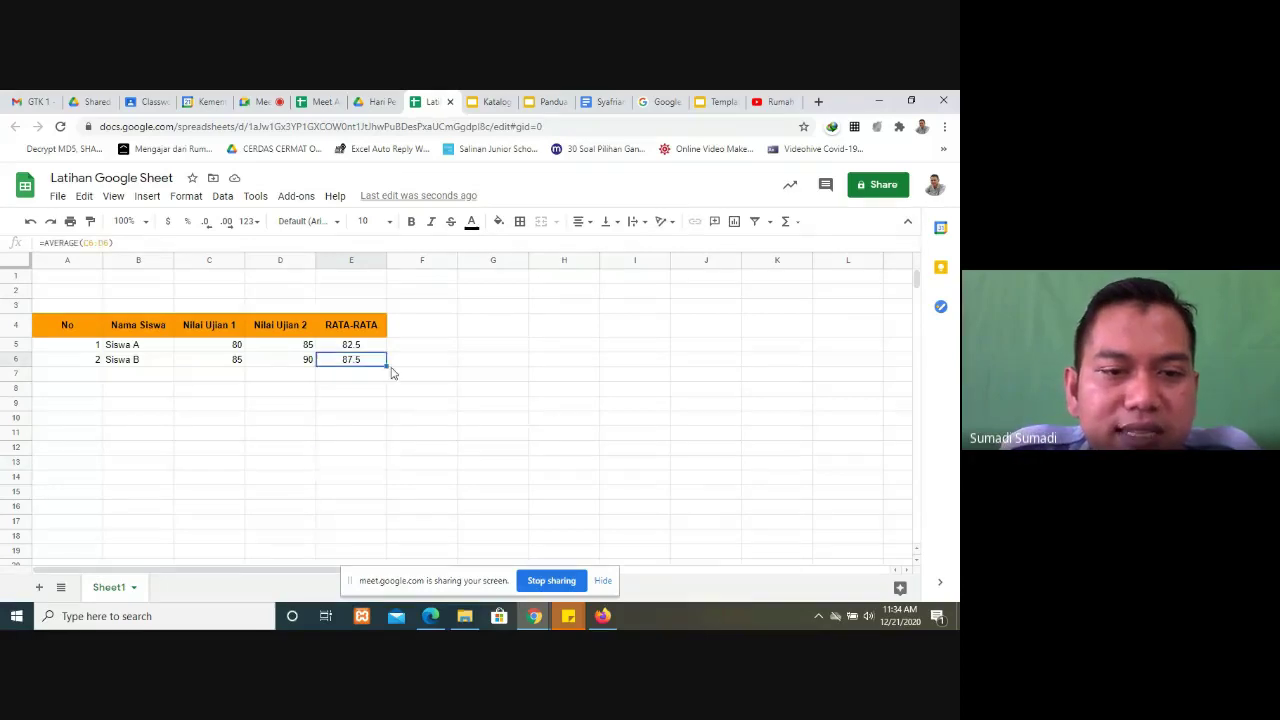
pyautogui.moveTo(386, 366); pyautogui.dragTo(406, 493)
pyautogui.click(210, 376)
pyautogui.write('75')
pyautogui.press('Tab')
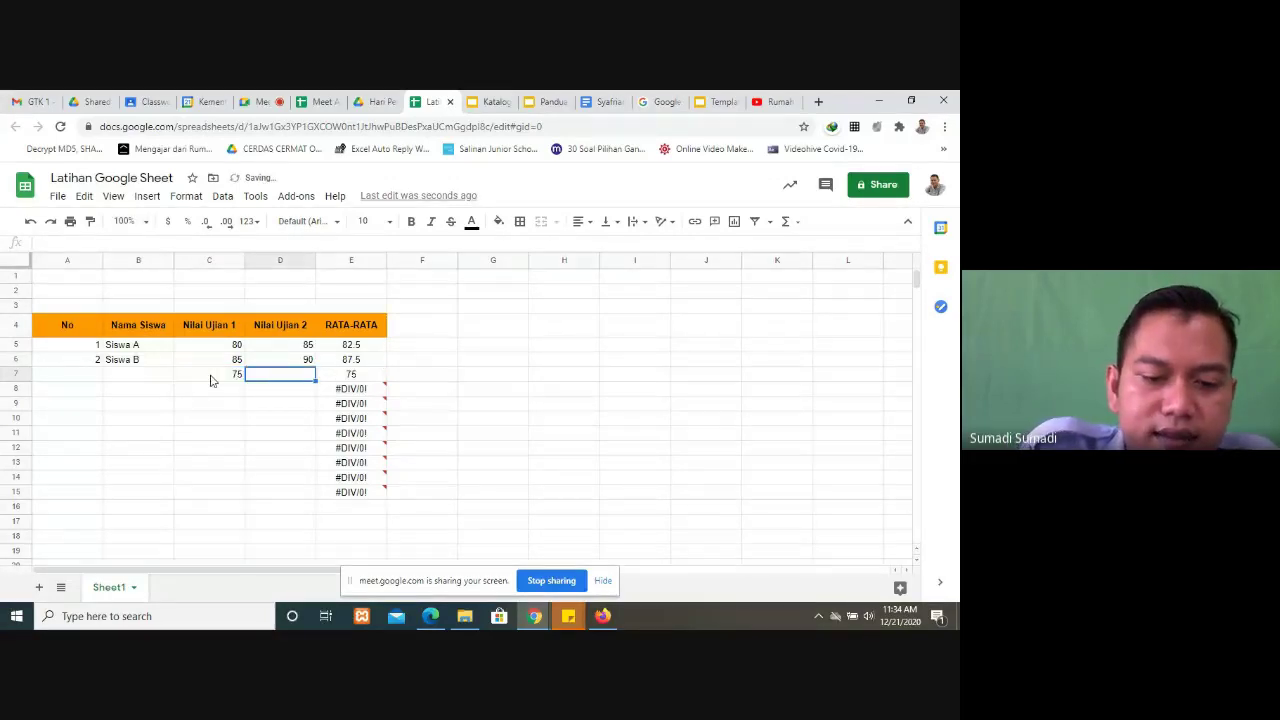
pyautogui.write('78')
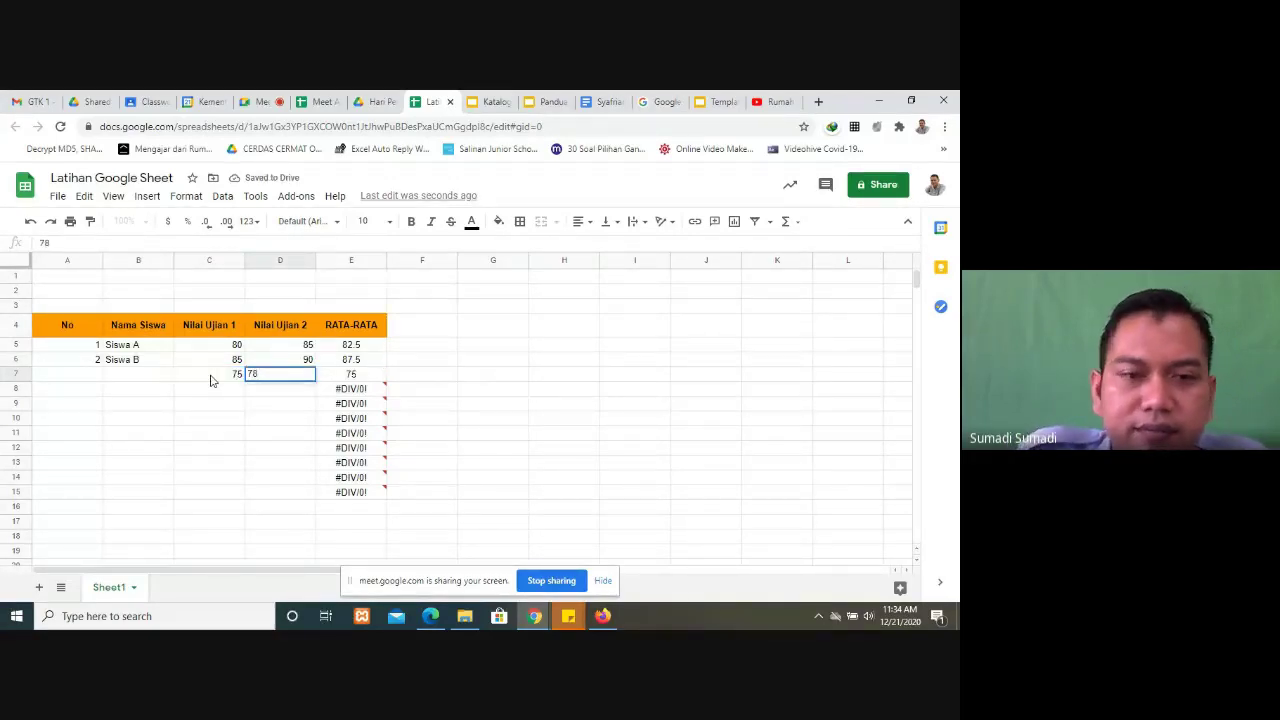
pyautogui.press('Return')
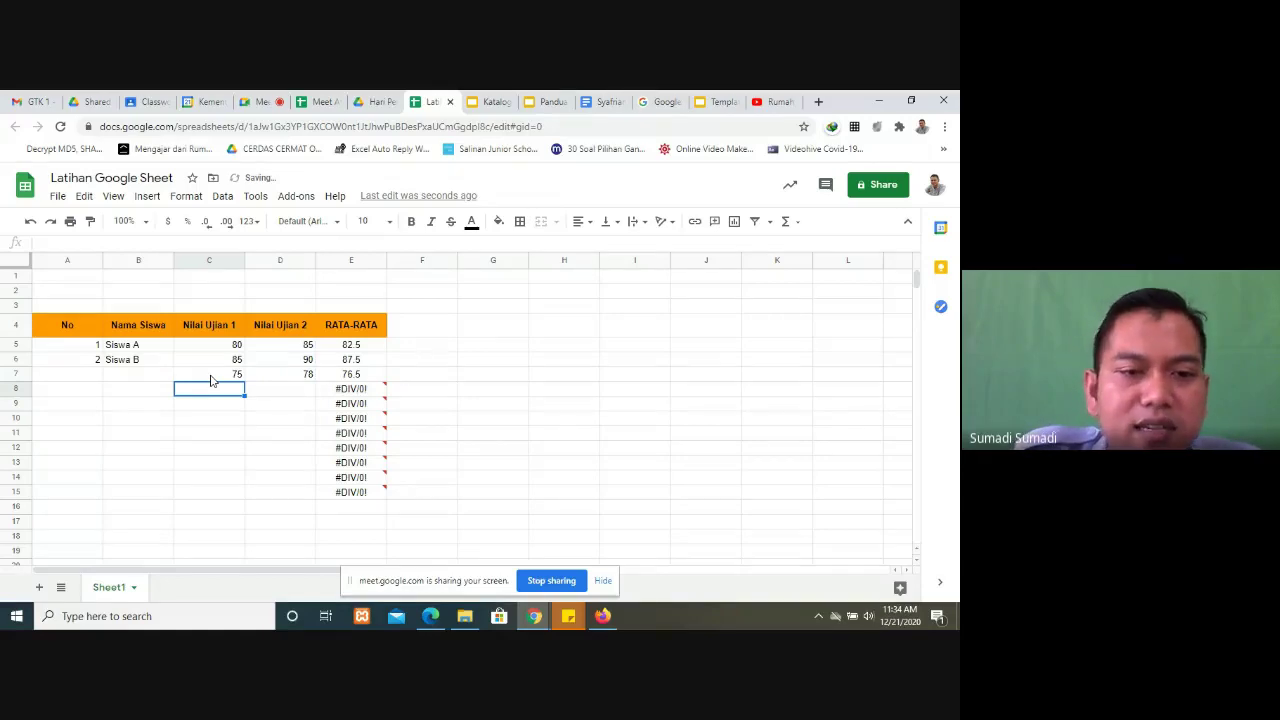
pyautogui.click(211, 377)
pyautogui.moveTo(211, 380); pyautogui.dragTo(392, 513)
pyautogui.press('Delete')
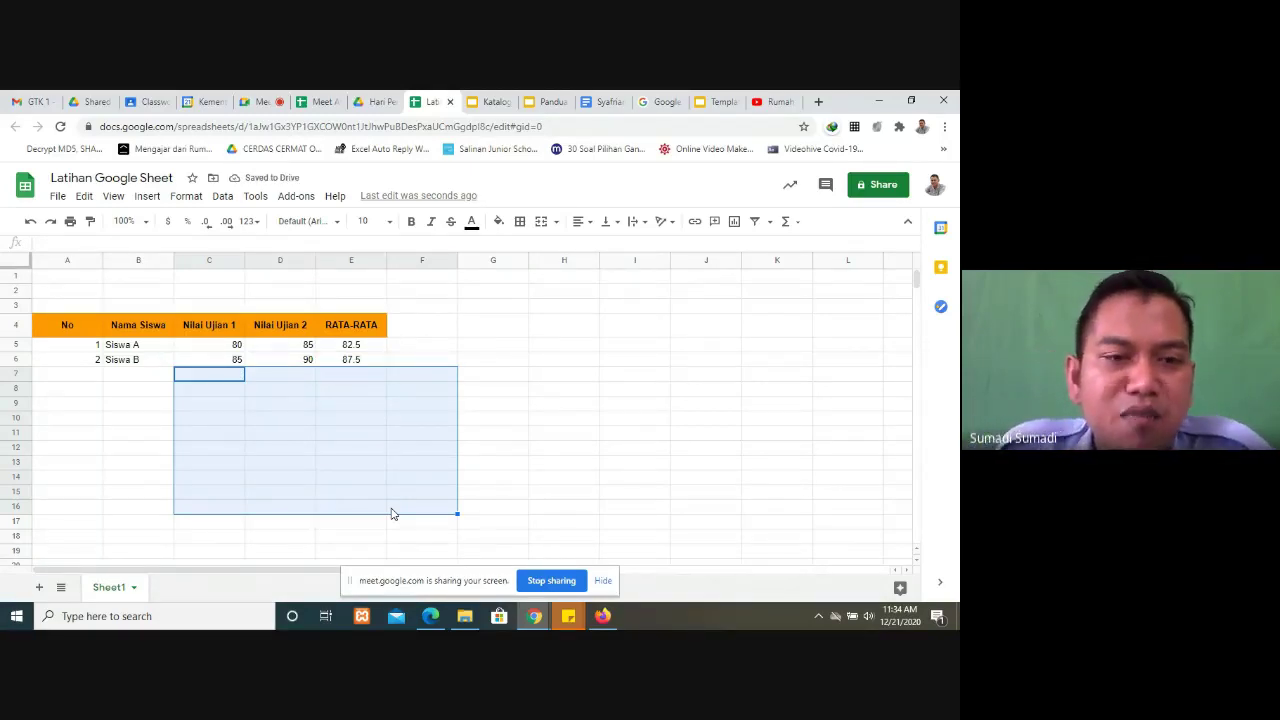
pyautogui.click(358, 433)
pyautogui.click(352, 345)
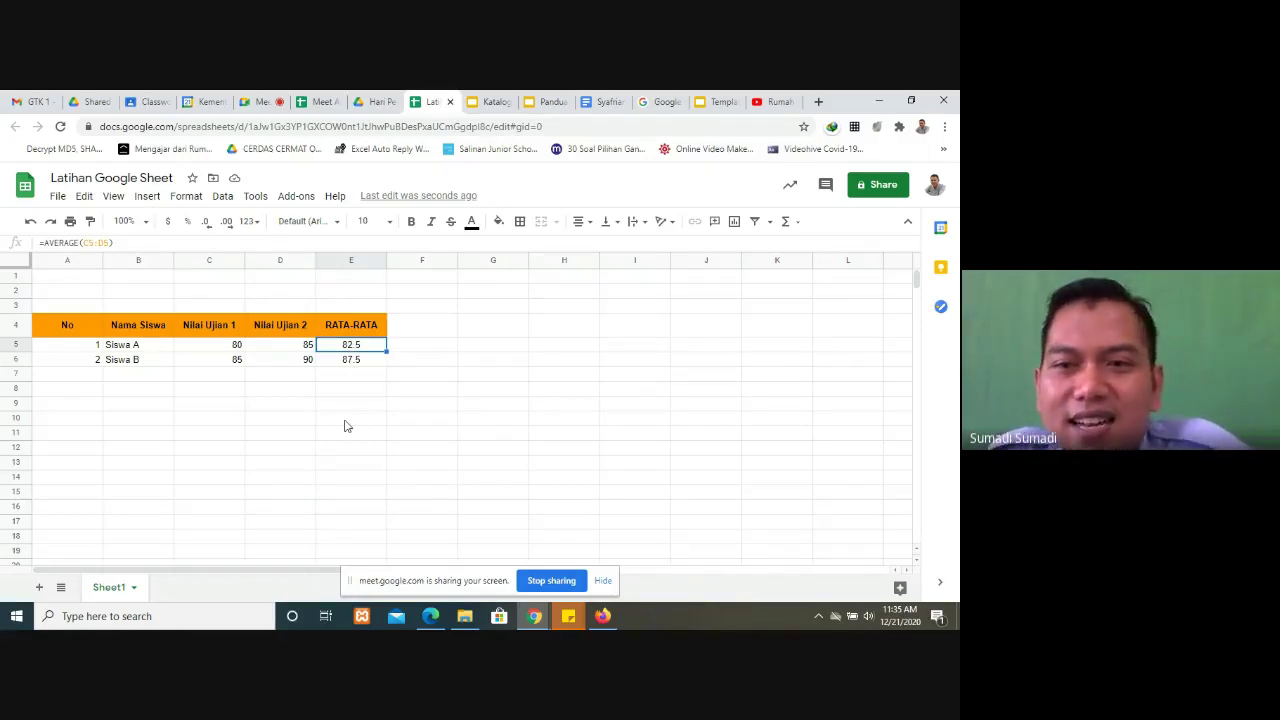
pyautogui.click(548, 103)
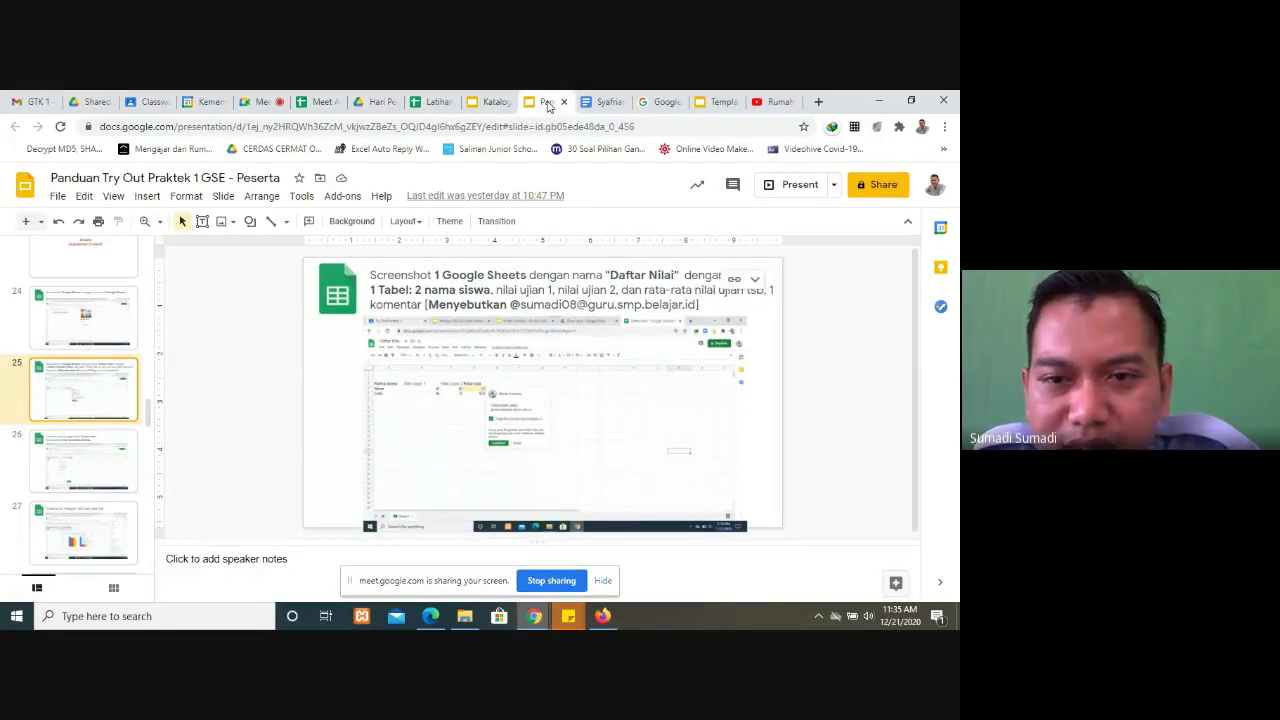
pyautogui.click(418, 105)
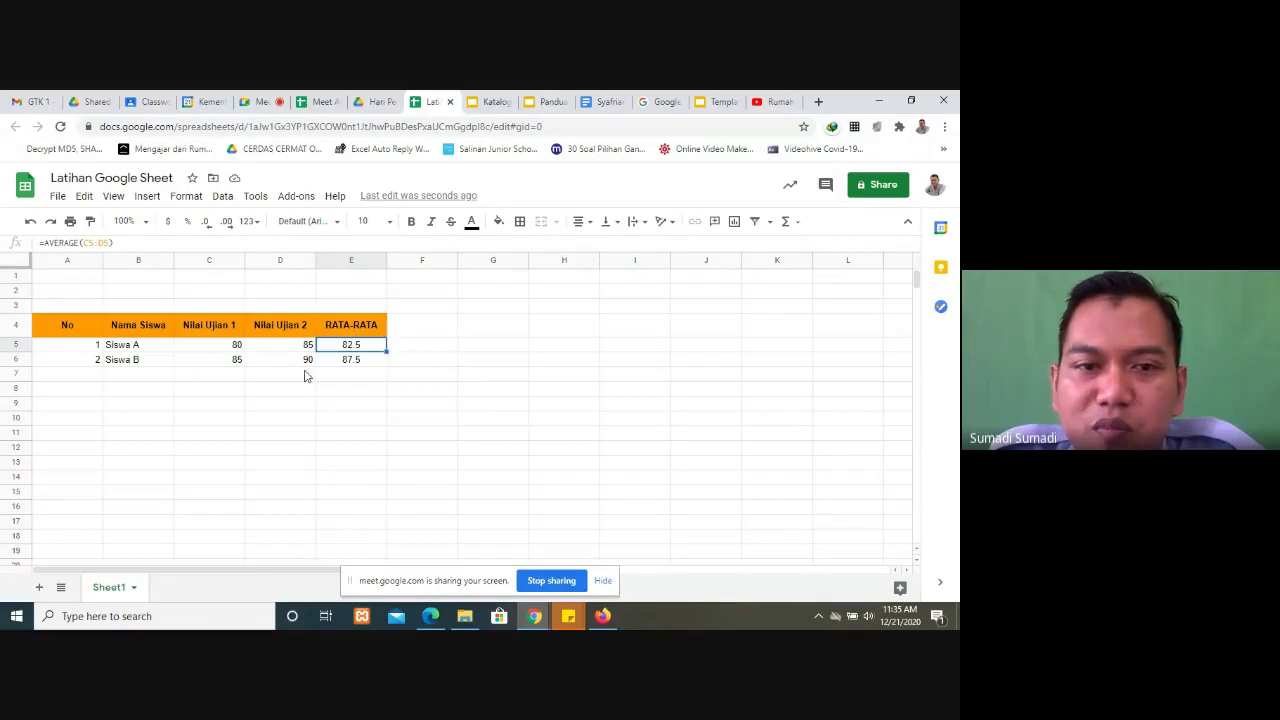
# Step: Draft a comment on E5 reading 'ini nilai matematika @', then go back to the Meet call
pyautogui.rightClick(367, 350)
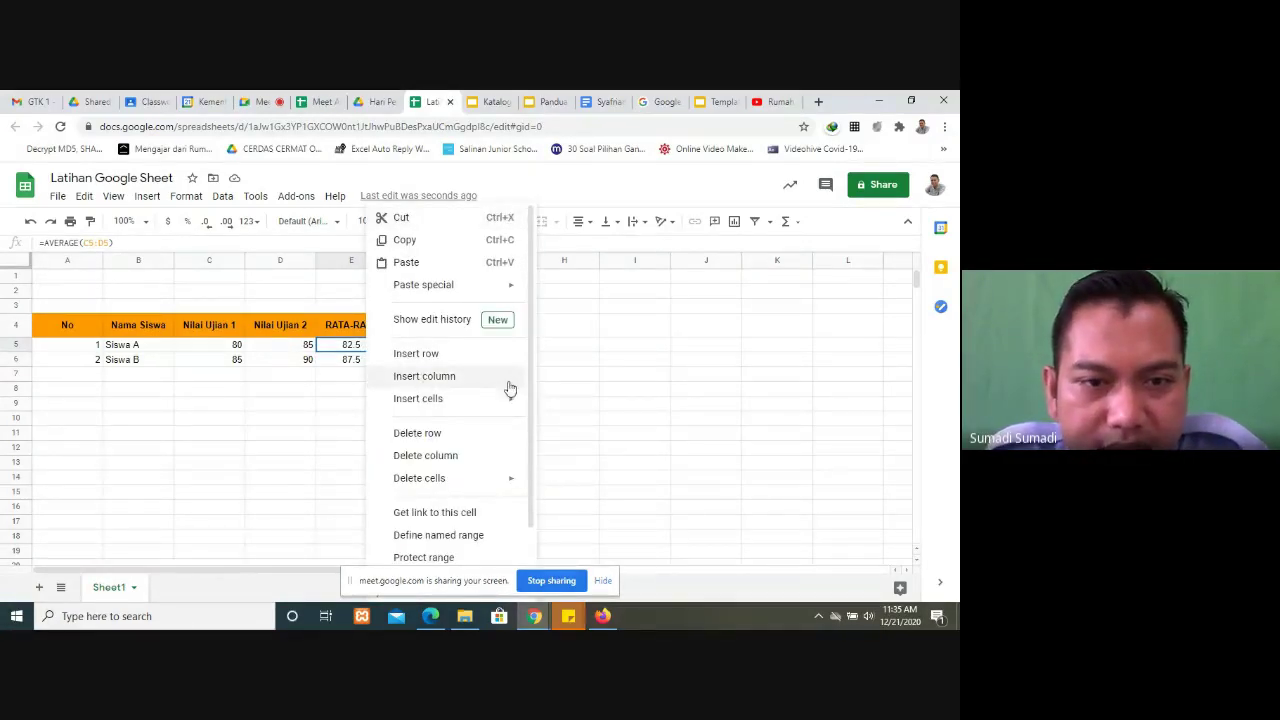
pyautogui.scroll(-1, 505, 395)
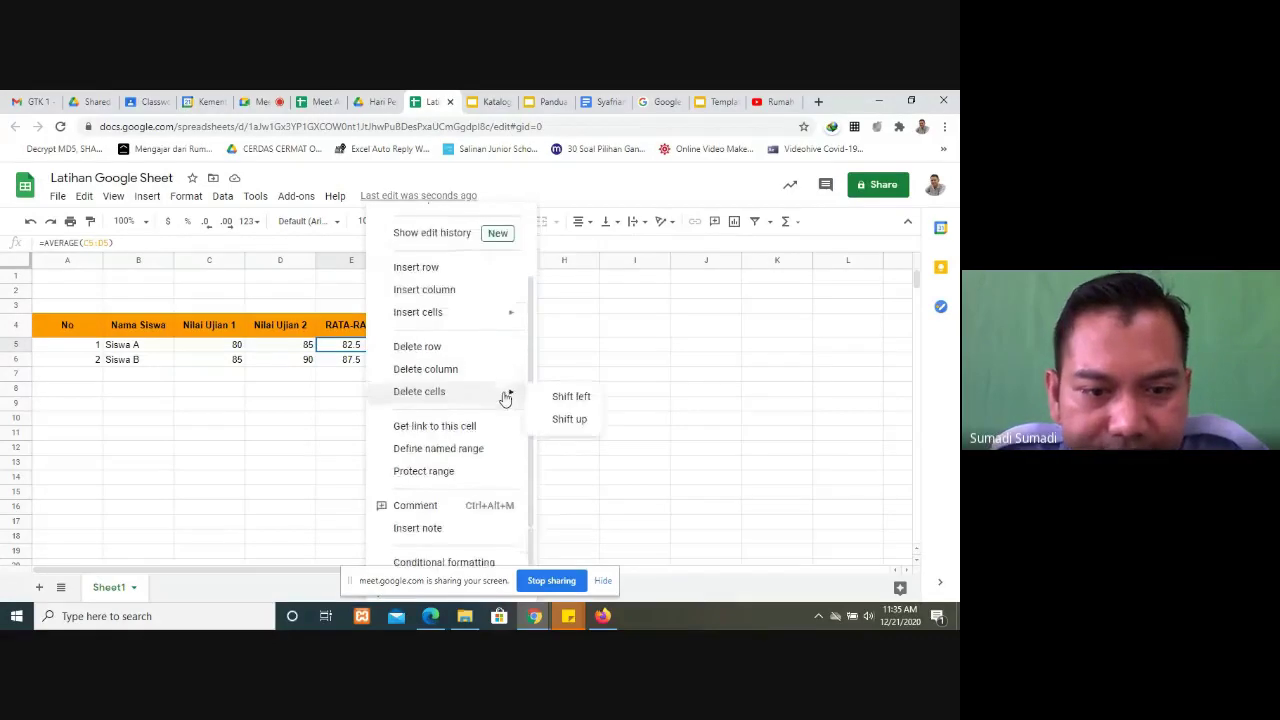
pyautogui.click(421, 510)
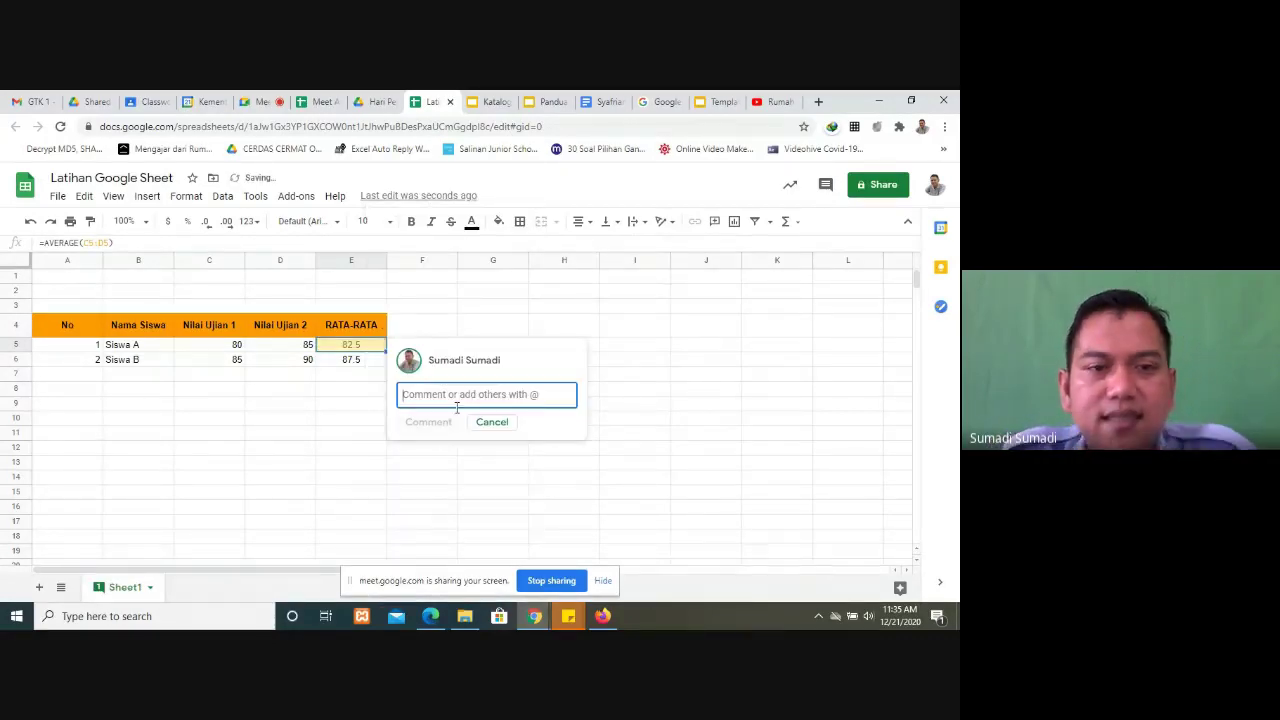
pyautogui.write('n')
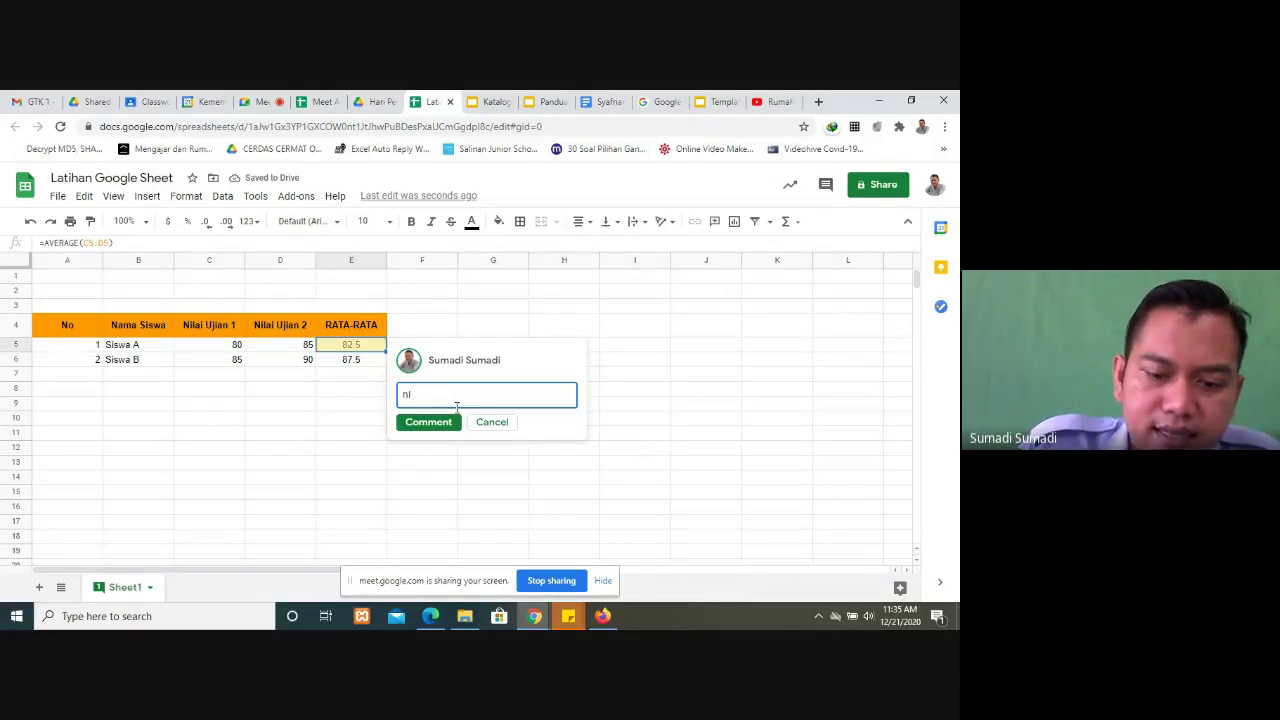
pyautogui.press('BackSpace')
pyautogui.write('ini')
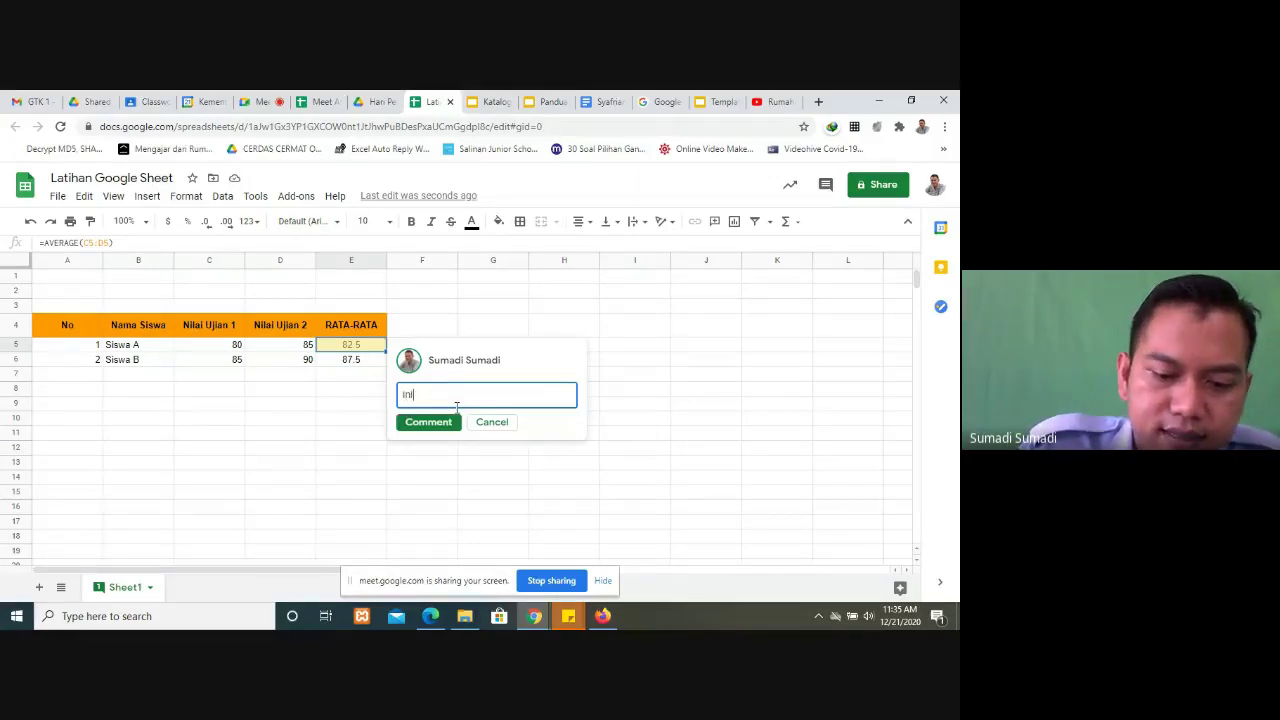
pyautogui.write(' nilai')
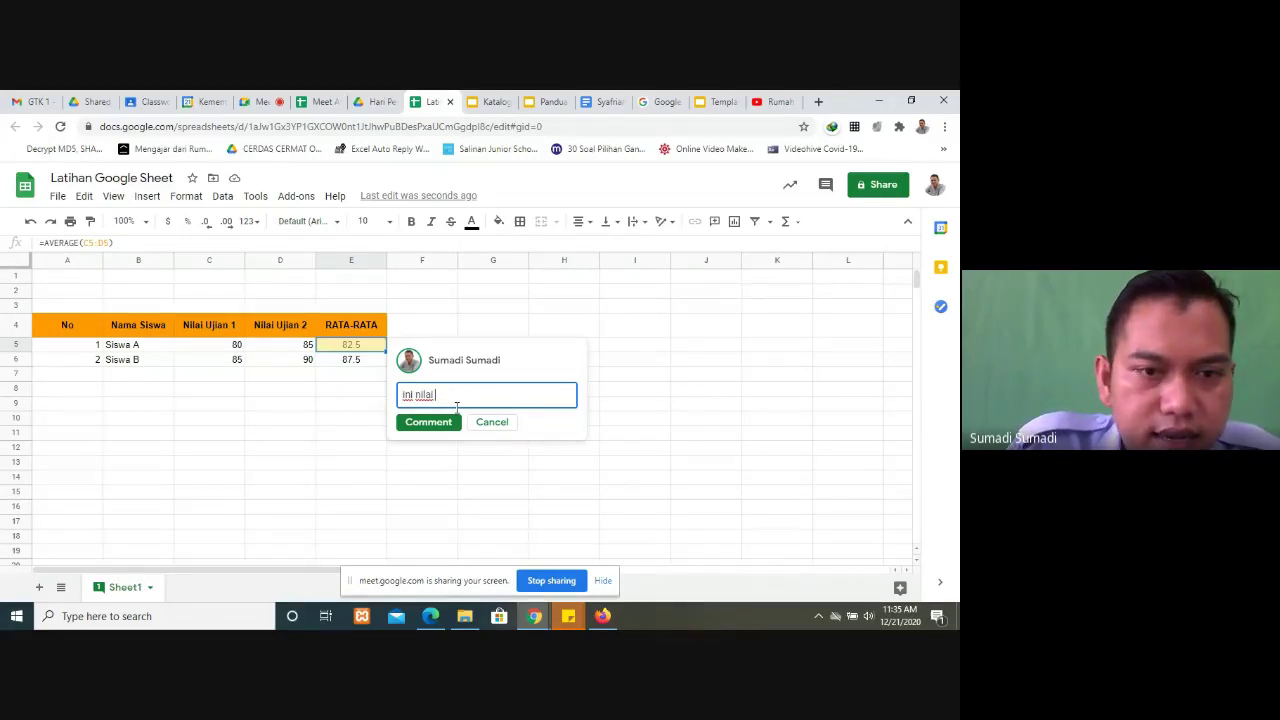
pyautogui.write('mate')
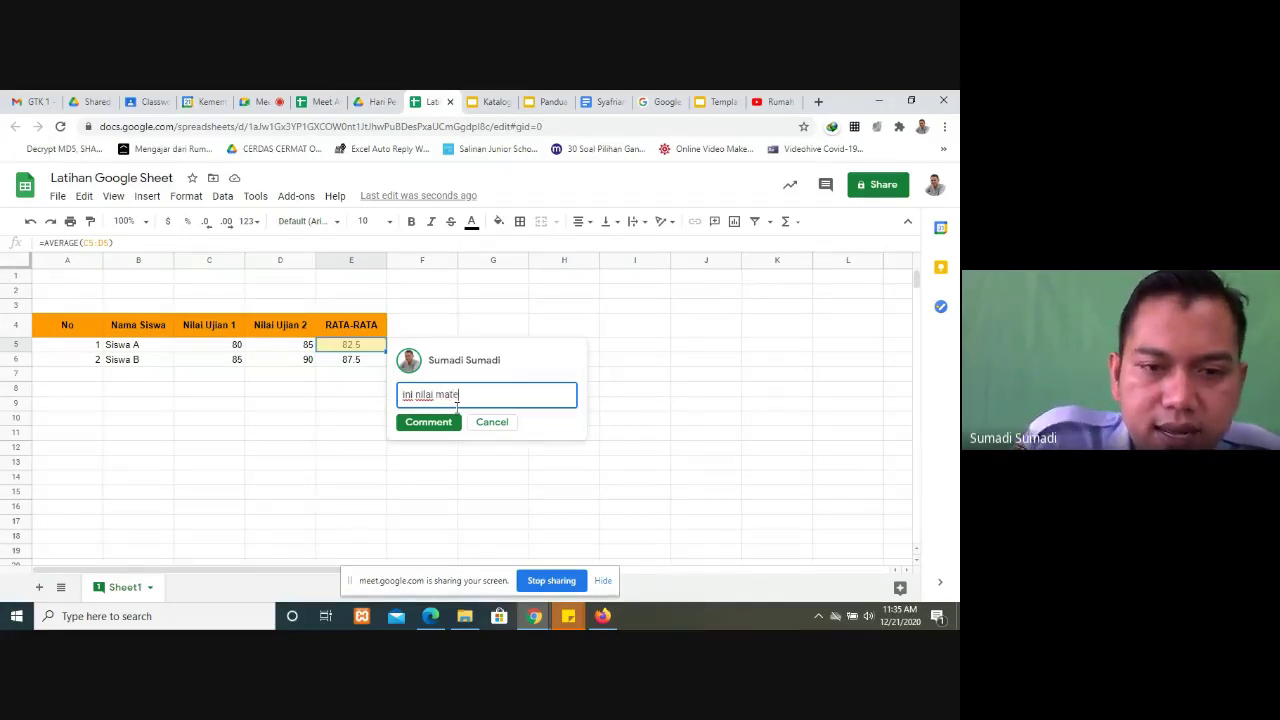
pyautogui.write('matika ')
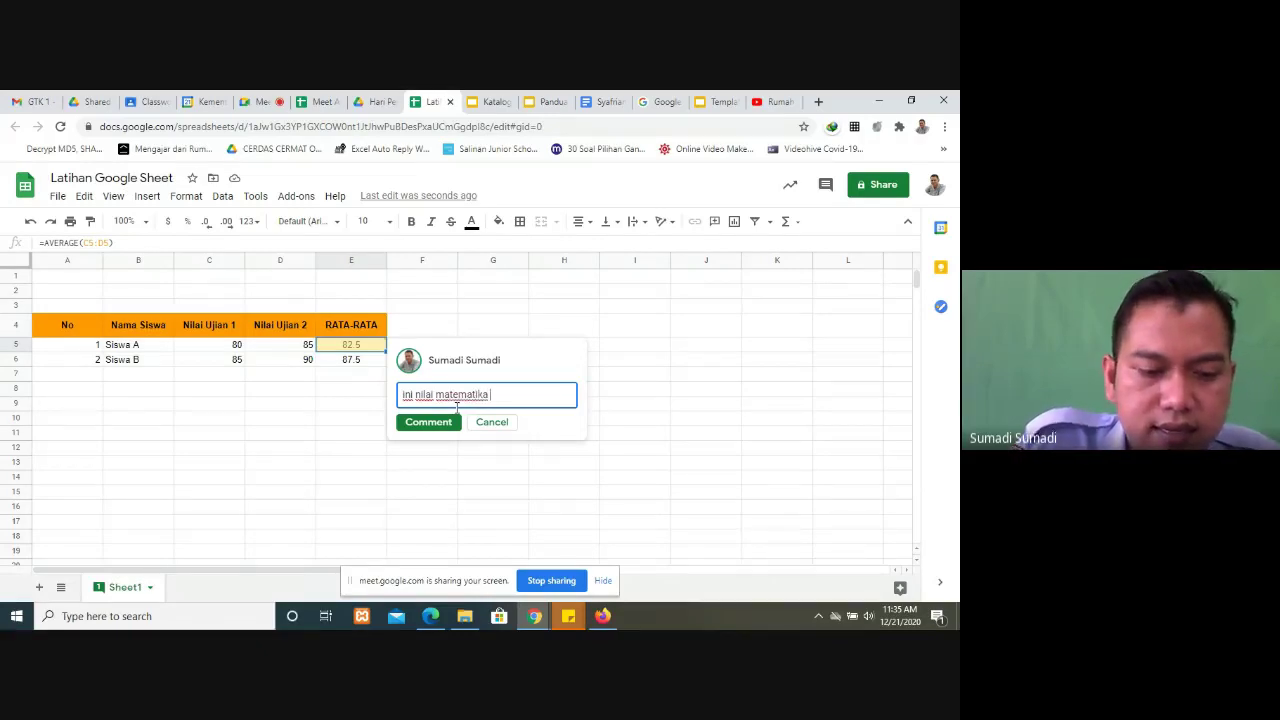
pyautogui.write('@')
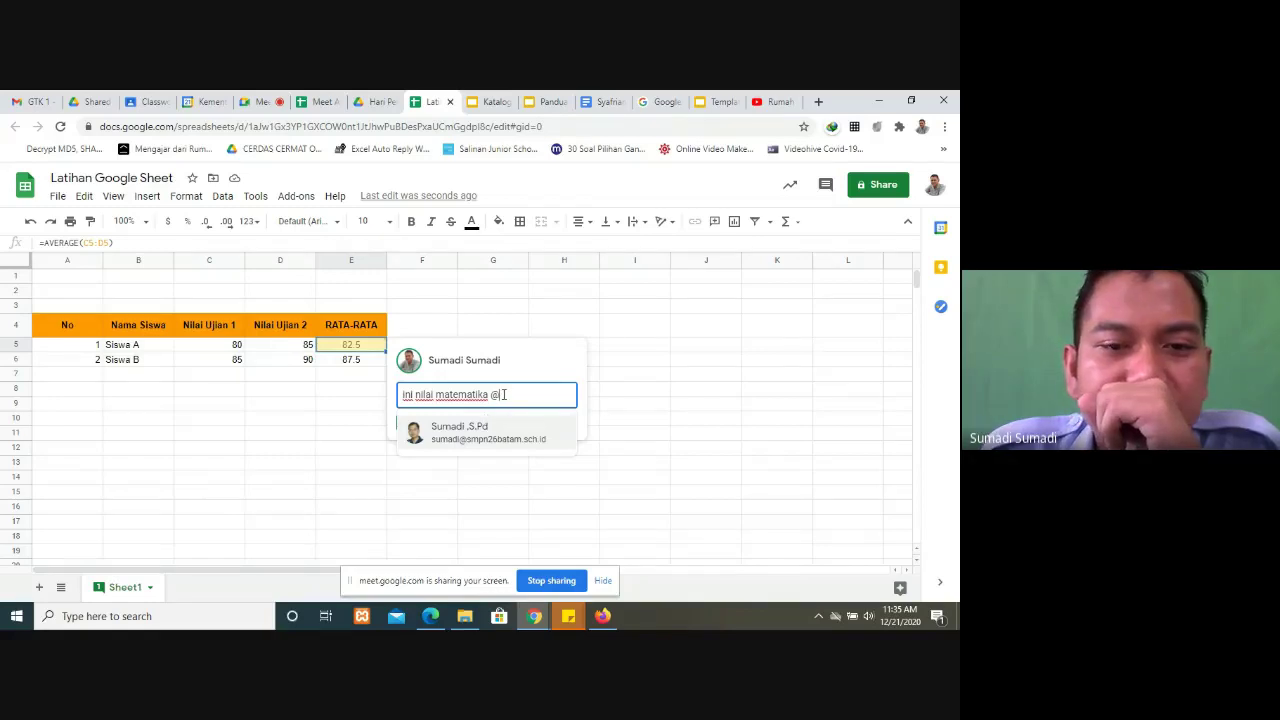
pyautogui.click(266, 98)
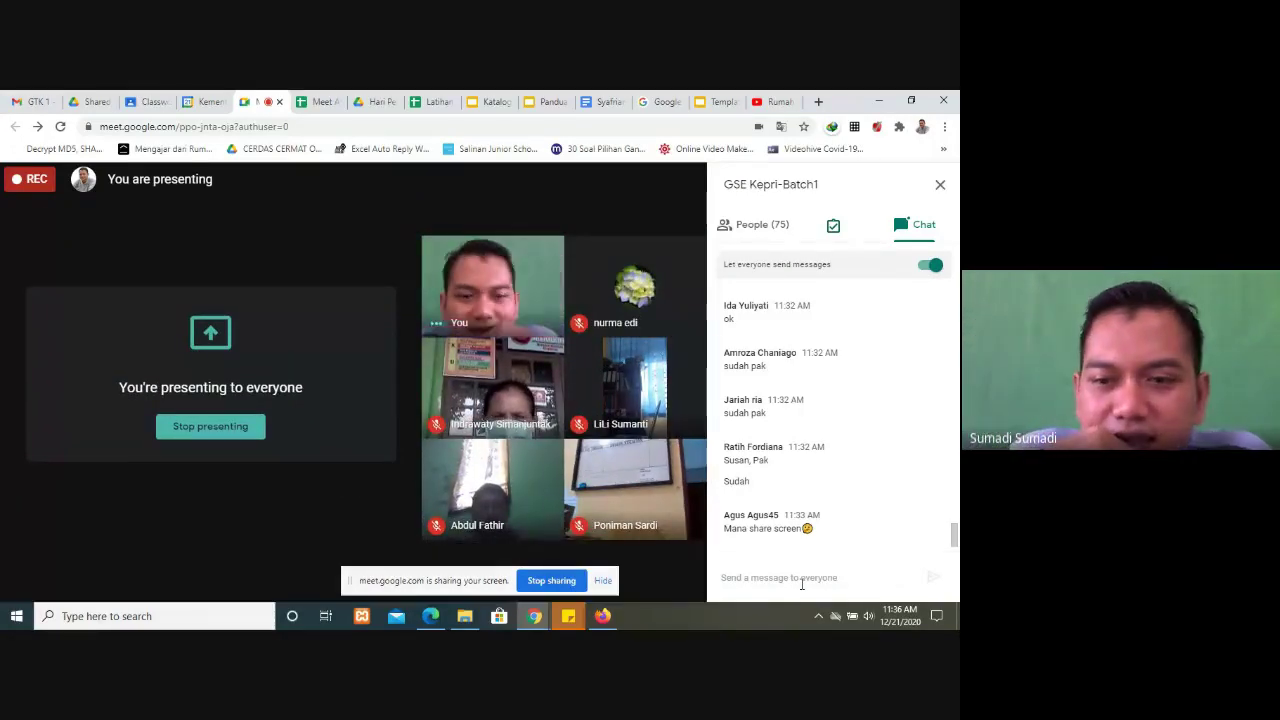
# Step: Copy a participant's e-mail address from the Meet chat and return to the draft comment
pyautogui.click(435, 101)
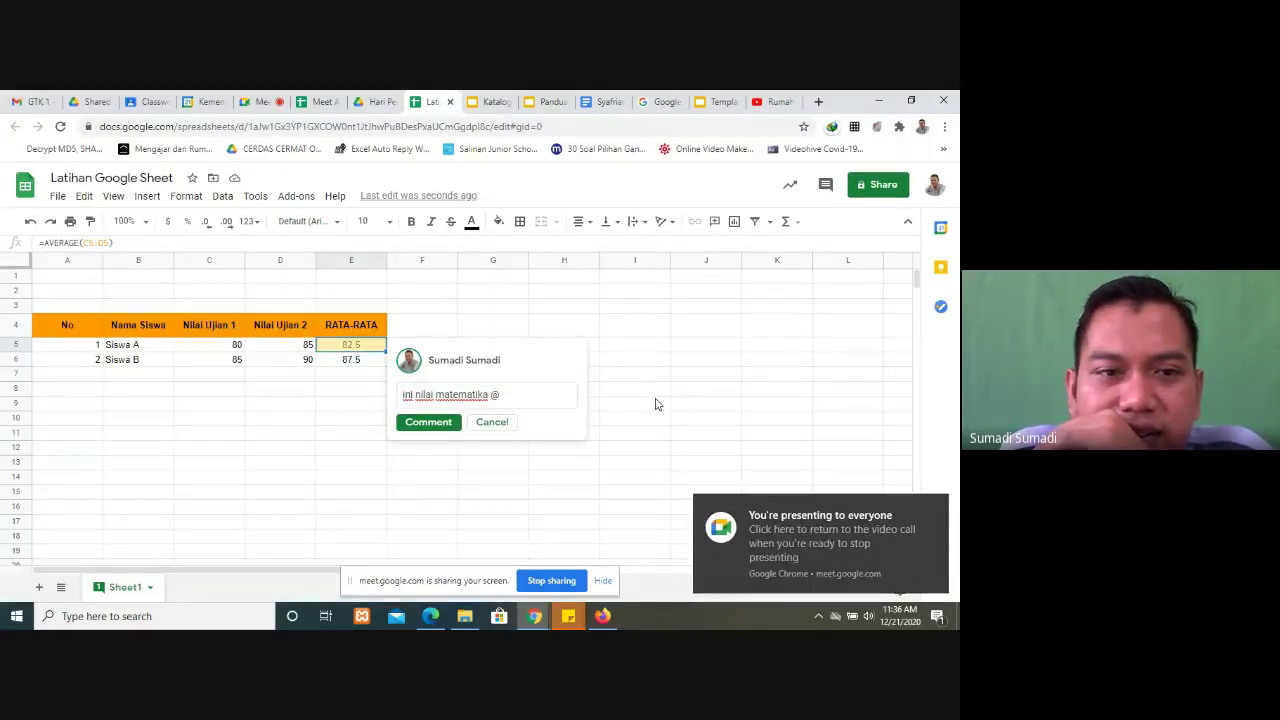
pyautogui.click(256, 103)
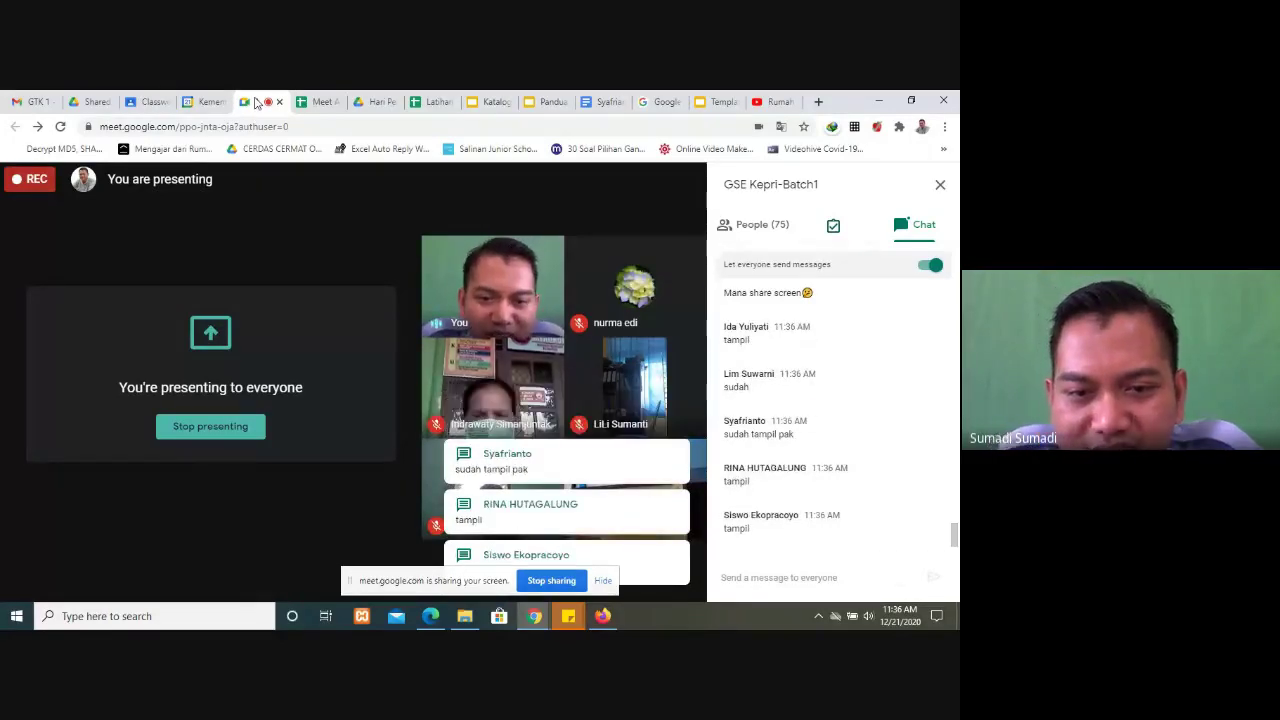
pyautogui.click(447, 104)
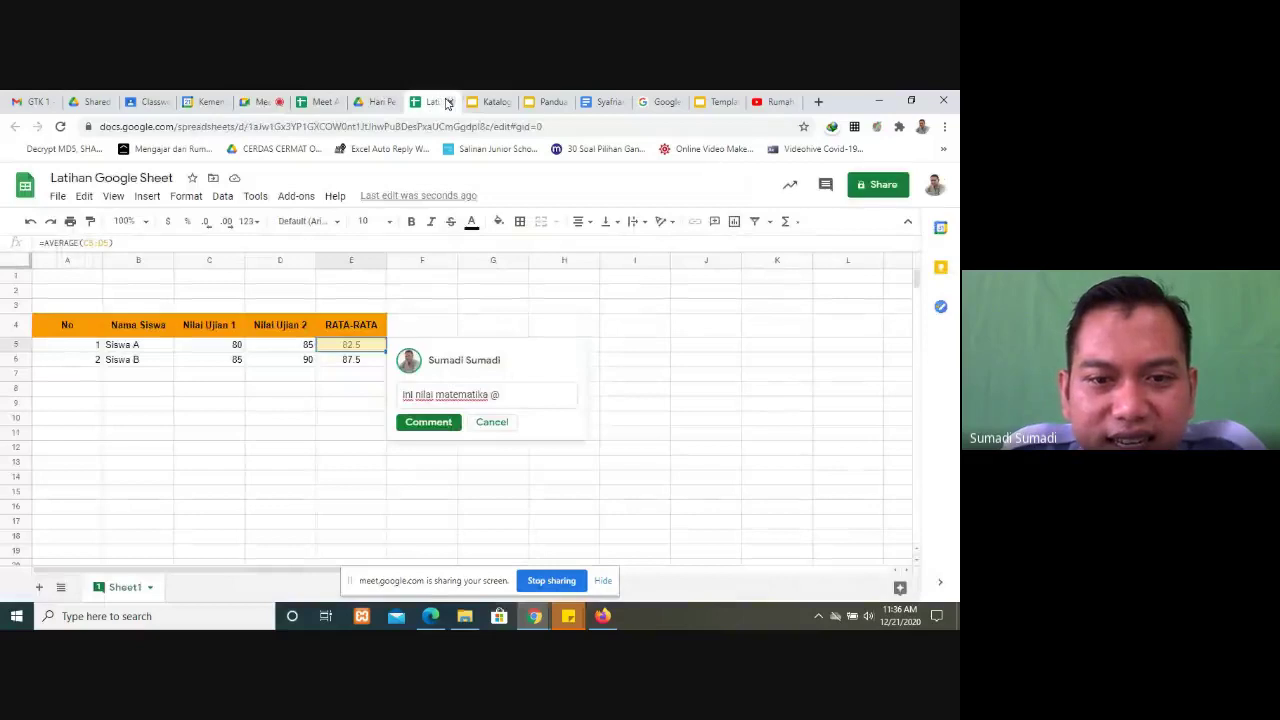
pyautogui.click(521, 398)
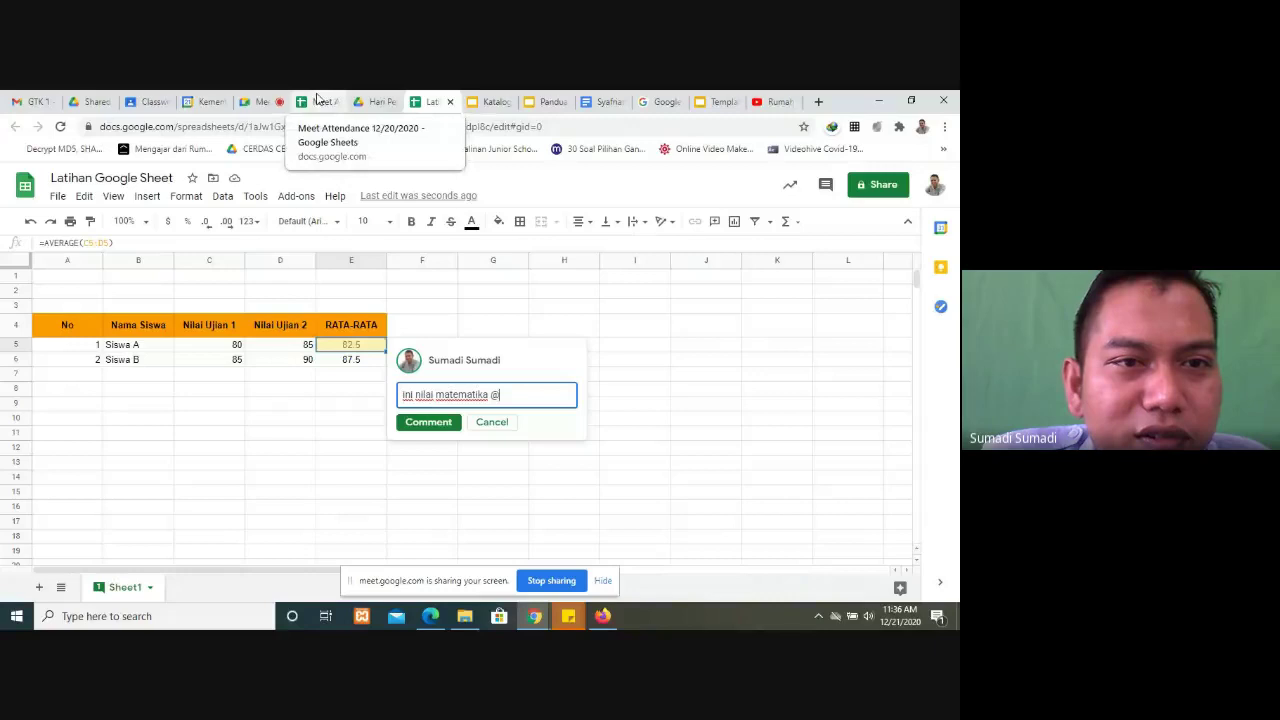
pyautogui.click(262, 101)
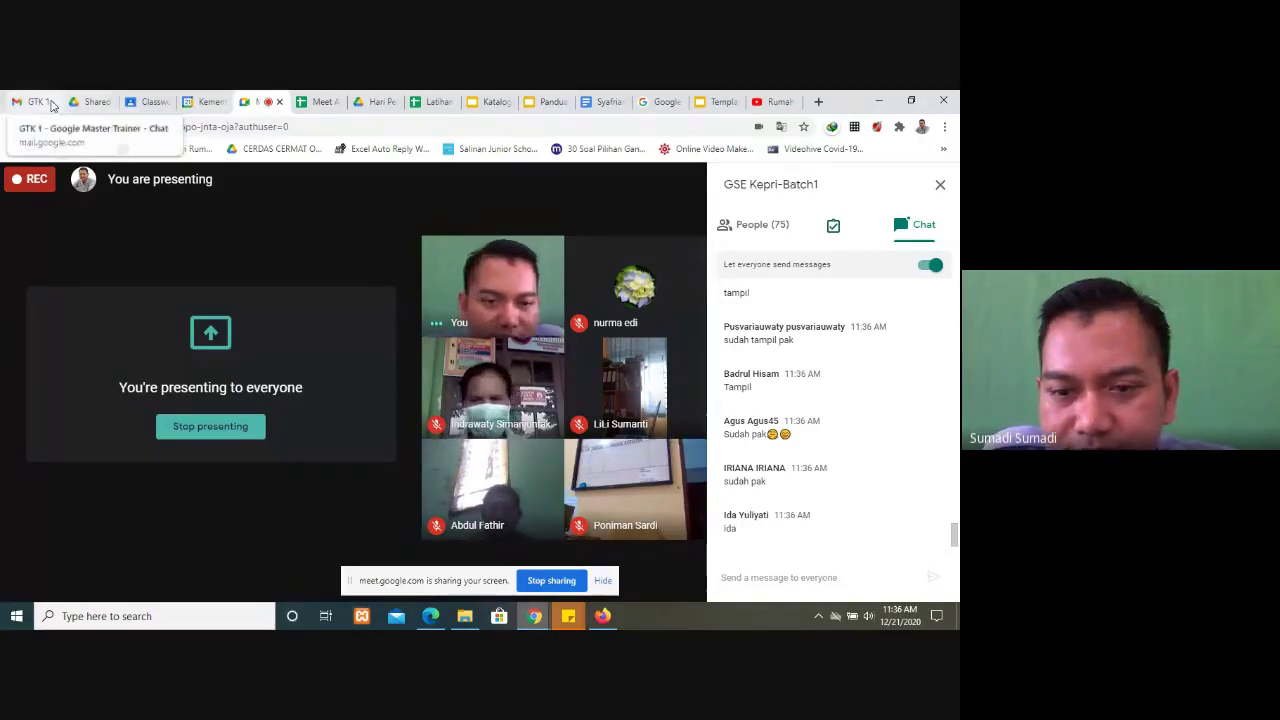
pyautogui.moveTo(436, 612)
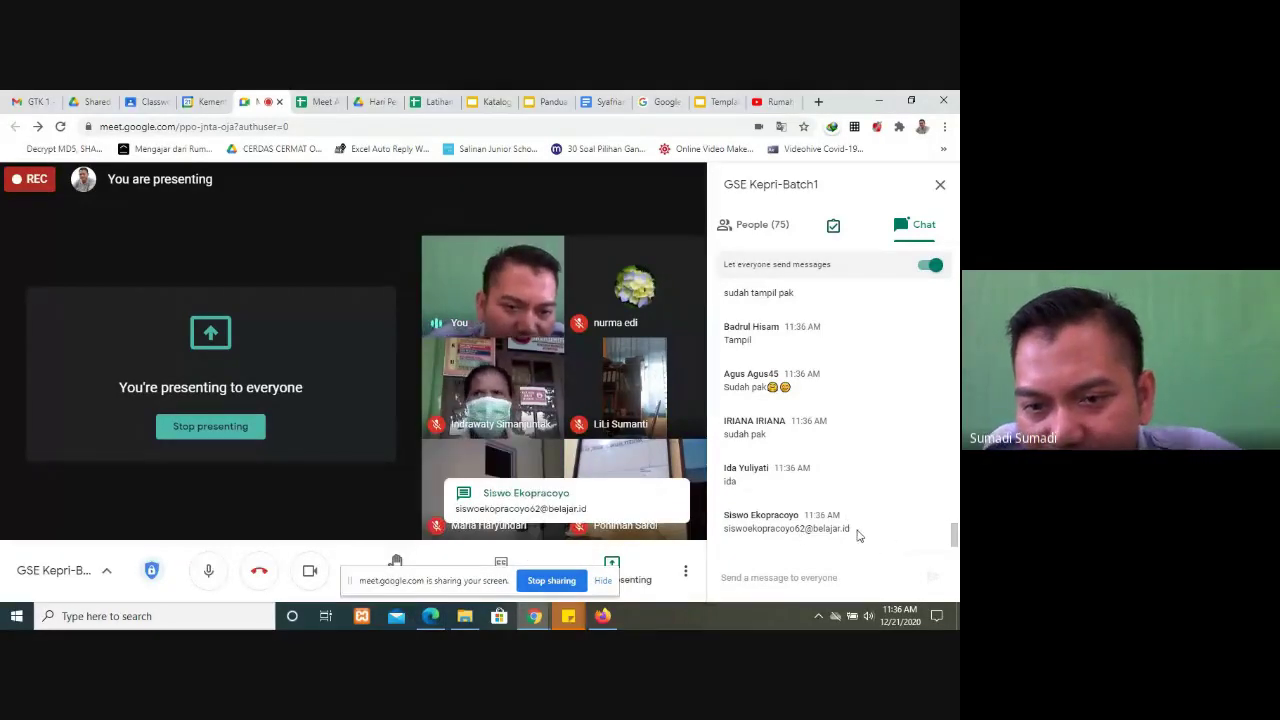
pyautogui.moveTo(853, 532); pyautogui.dragTo(722, 532)
pyautogui.hotkey('ctrl', 'c')
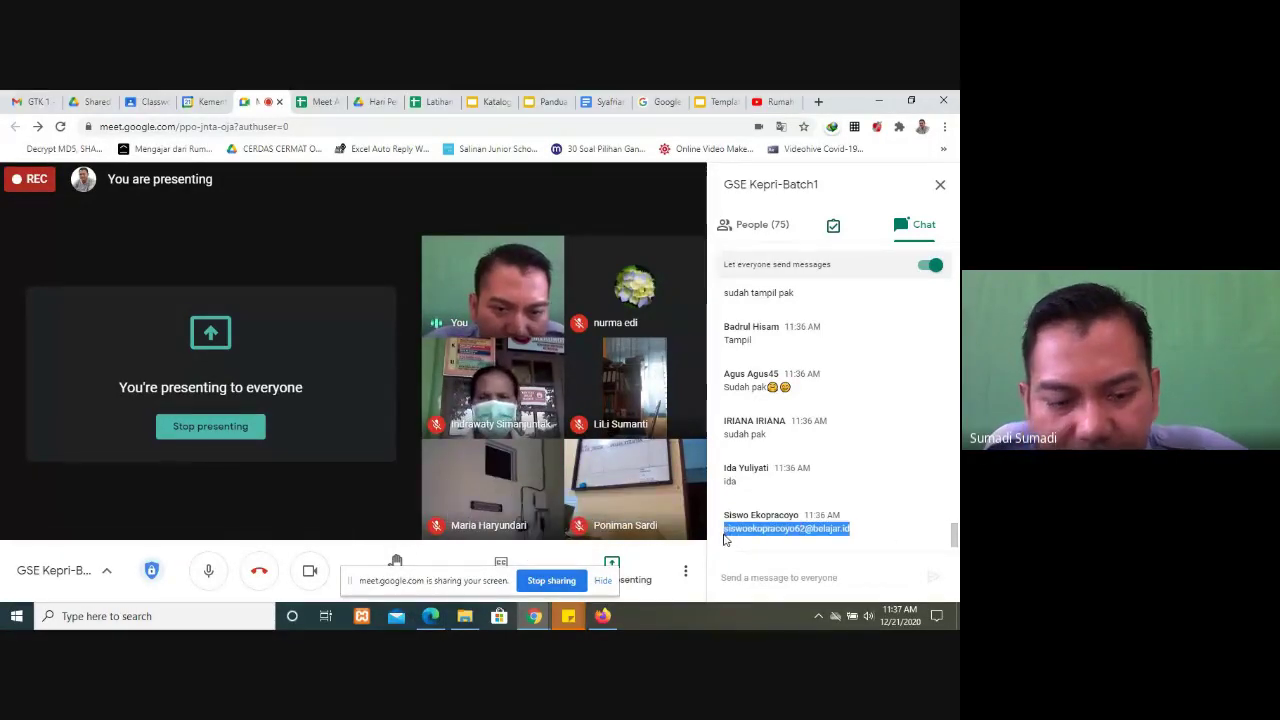
pyautogui.click(320, 101)
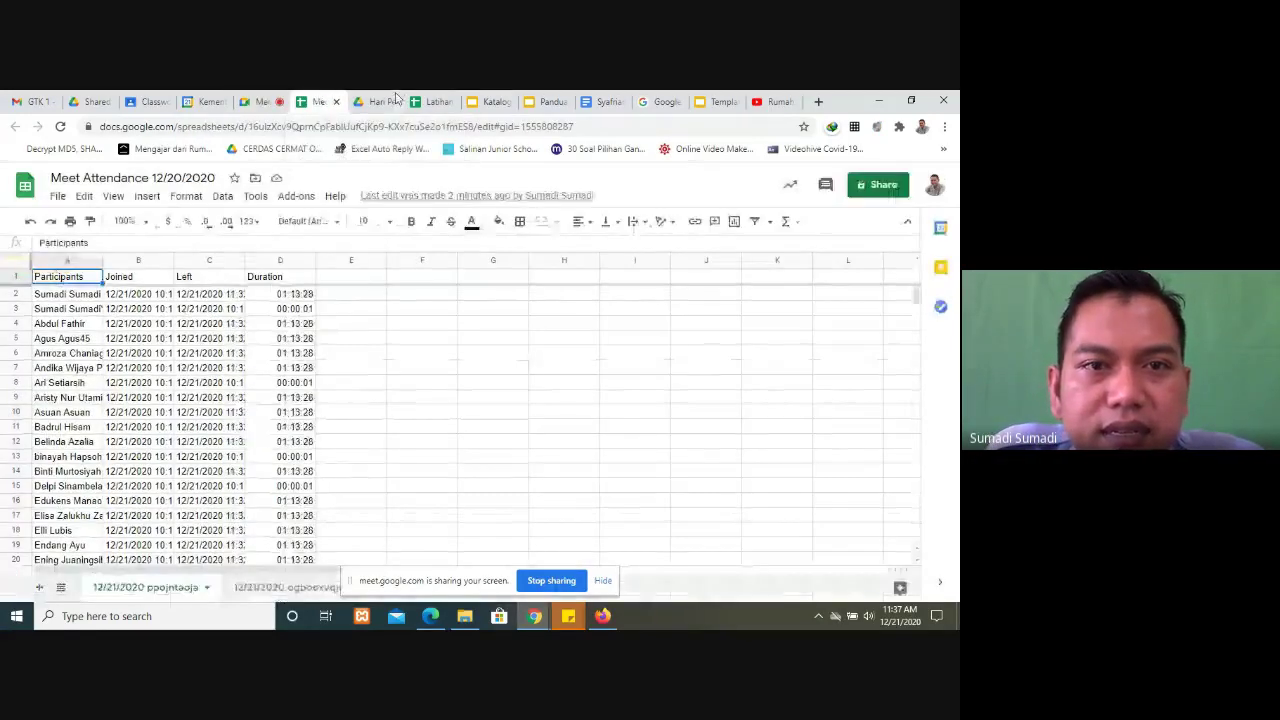
pyautogui.click(435, 101)
# Step: Paste the participant's e-mail after the @ and assign the comment to them
pyautogui.click(512, 397)
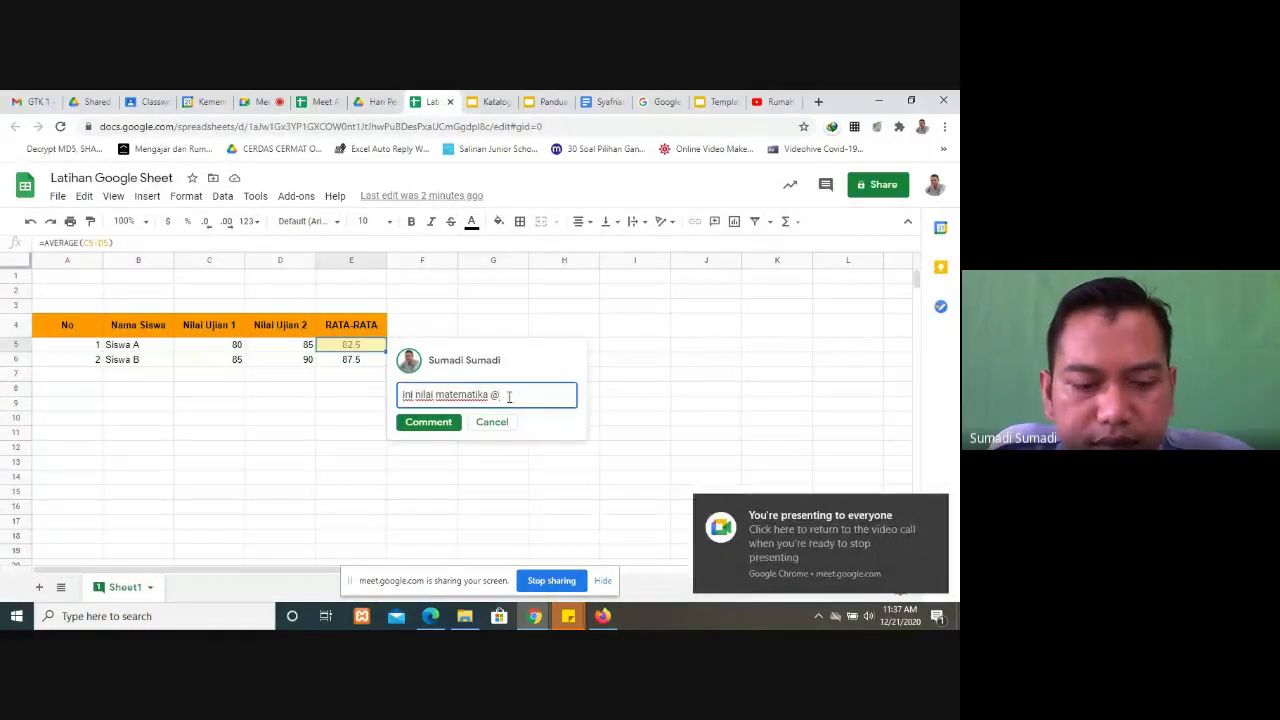
pyautogui.hotkey('ctrl', 'v')
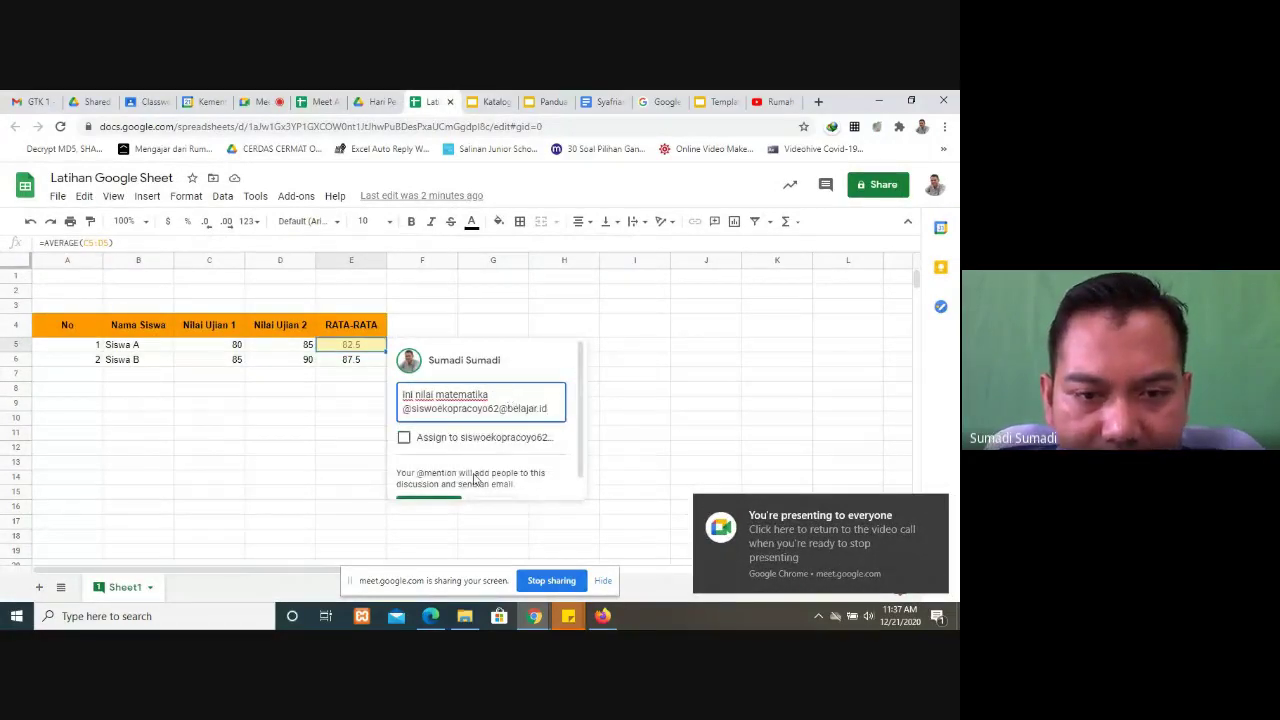
pyautogui.click(404, 438)
pyautogui.scroll(-1, 551, 463)
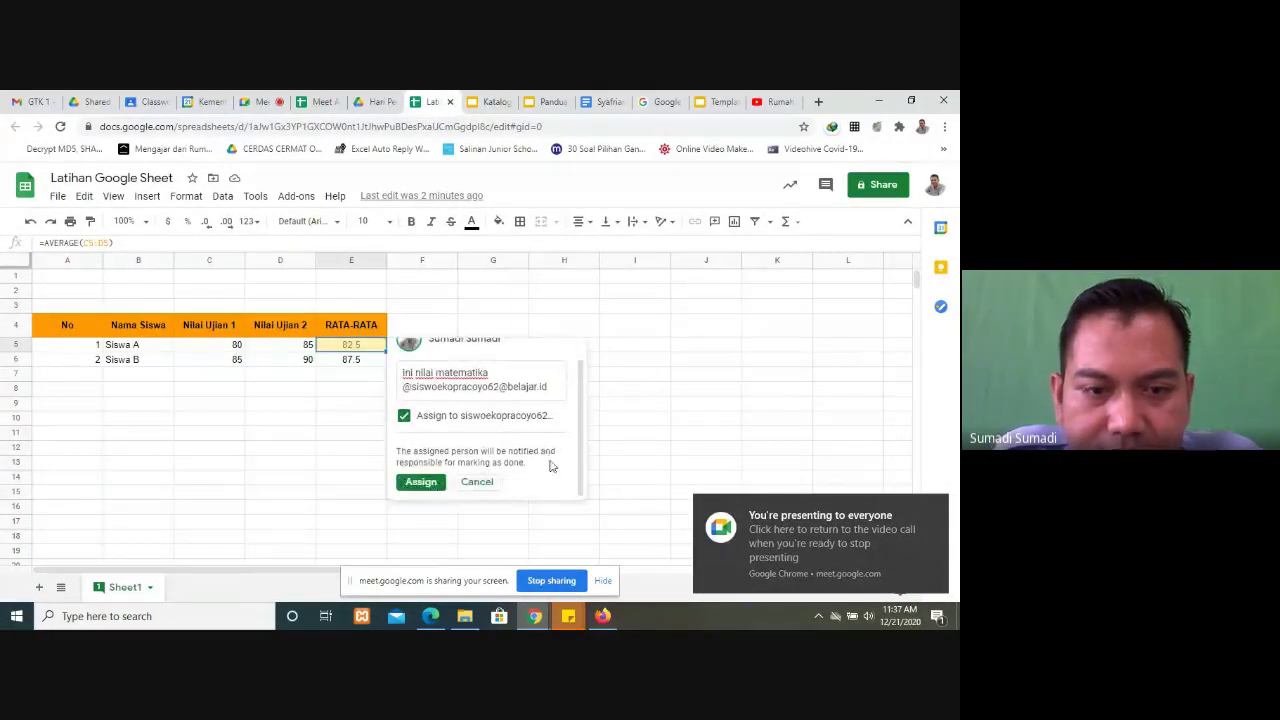
pyautogui.click(423, 484)
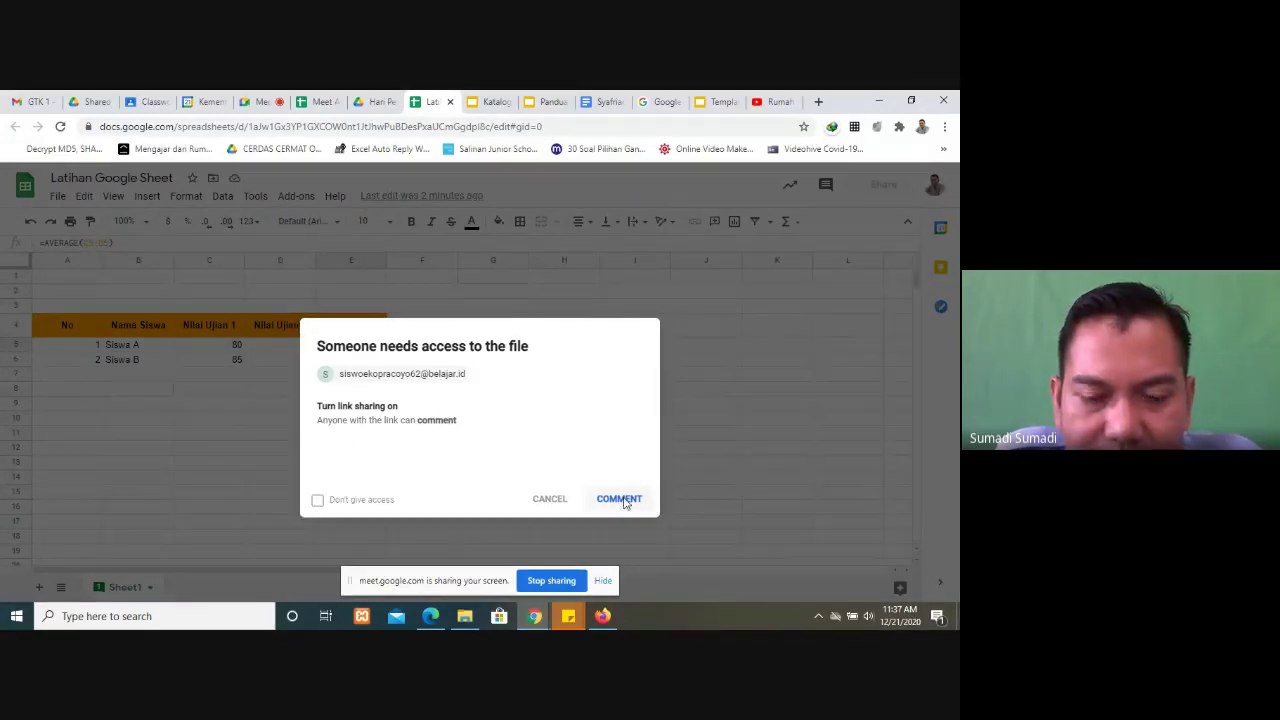
# Step: Grant the participant comment access to the file and close the comment
pyautogui.click(619, 499)
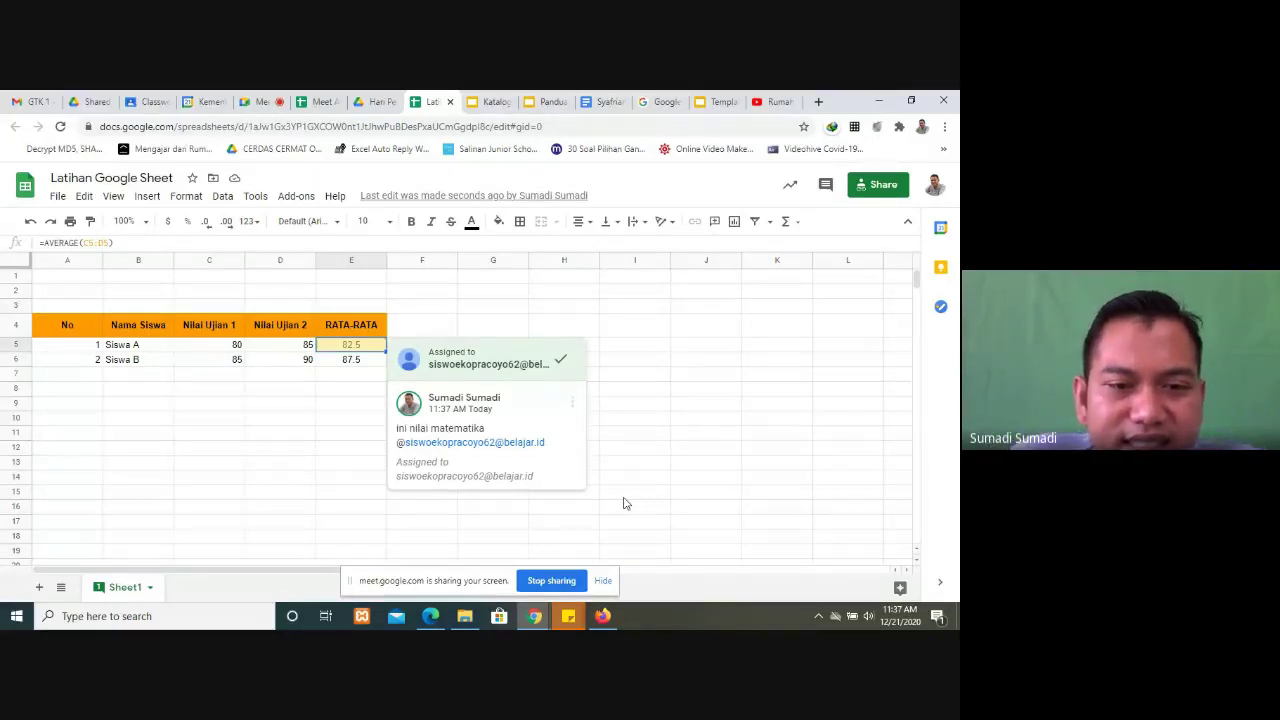
pyautogui.click(346, 451)
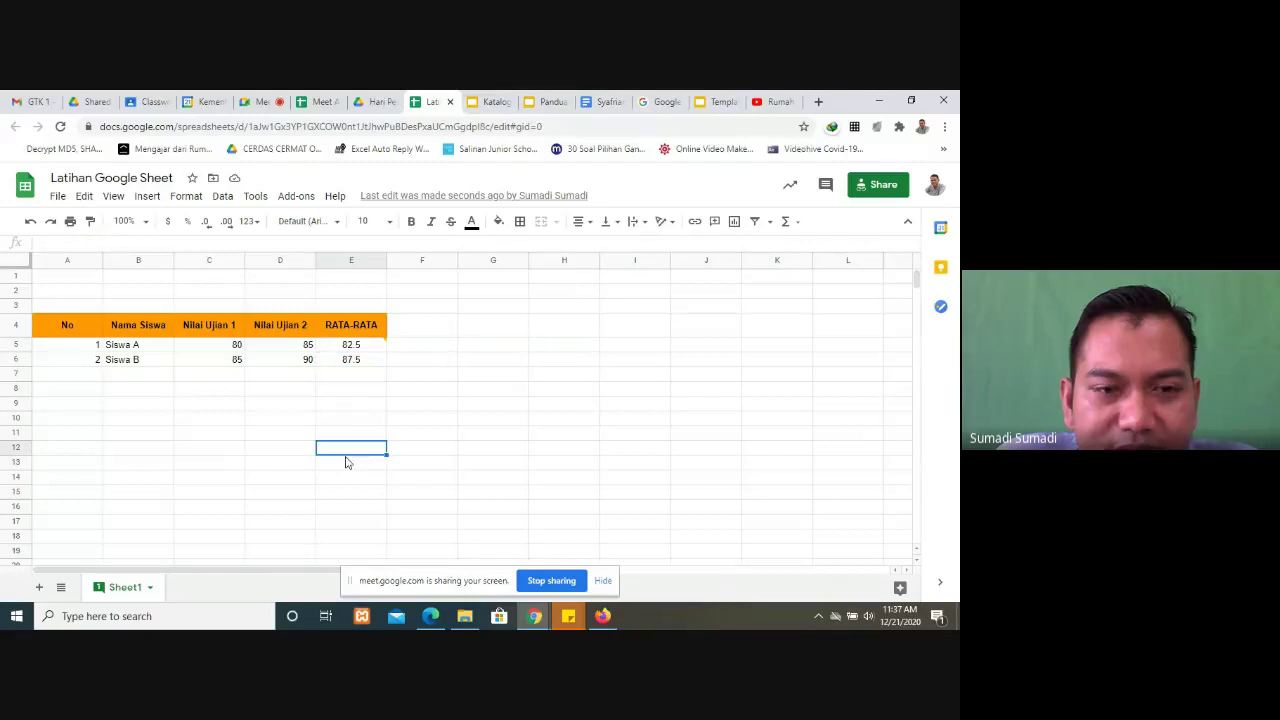
pyautogui.moveTo(378, 346)
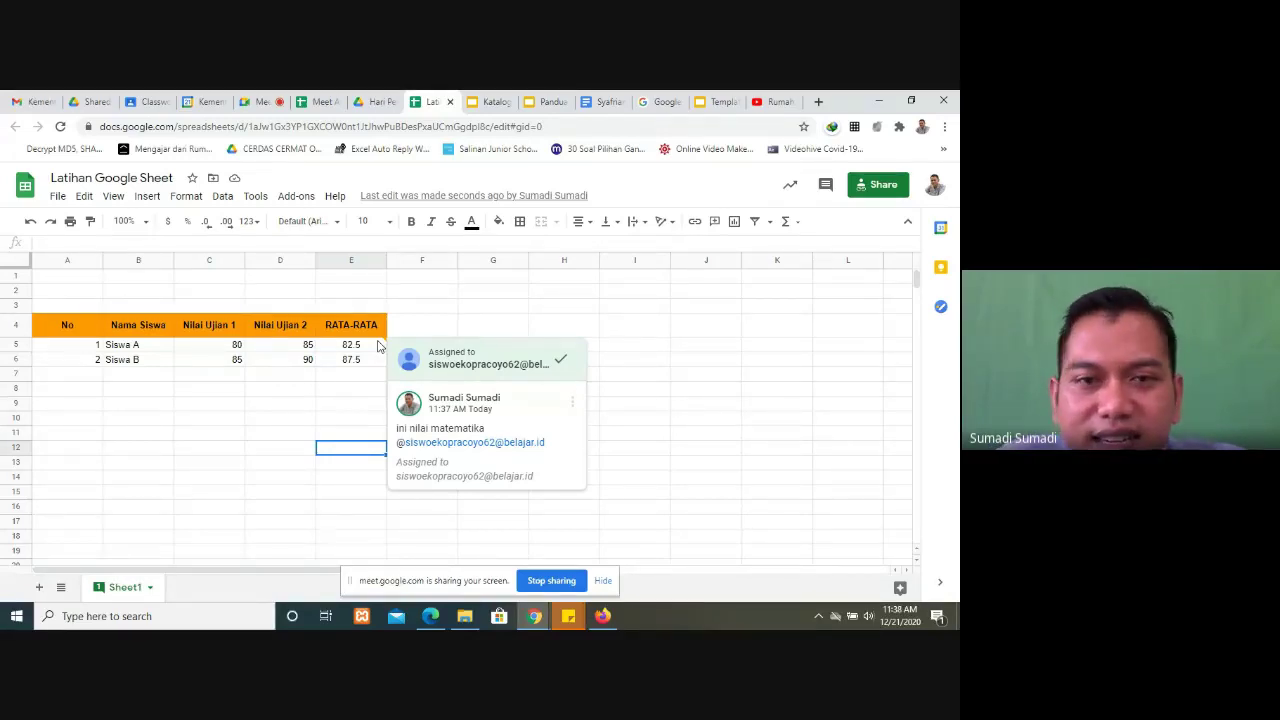
pyautogui.click(553, 104)
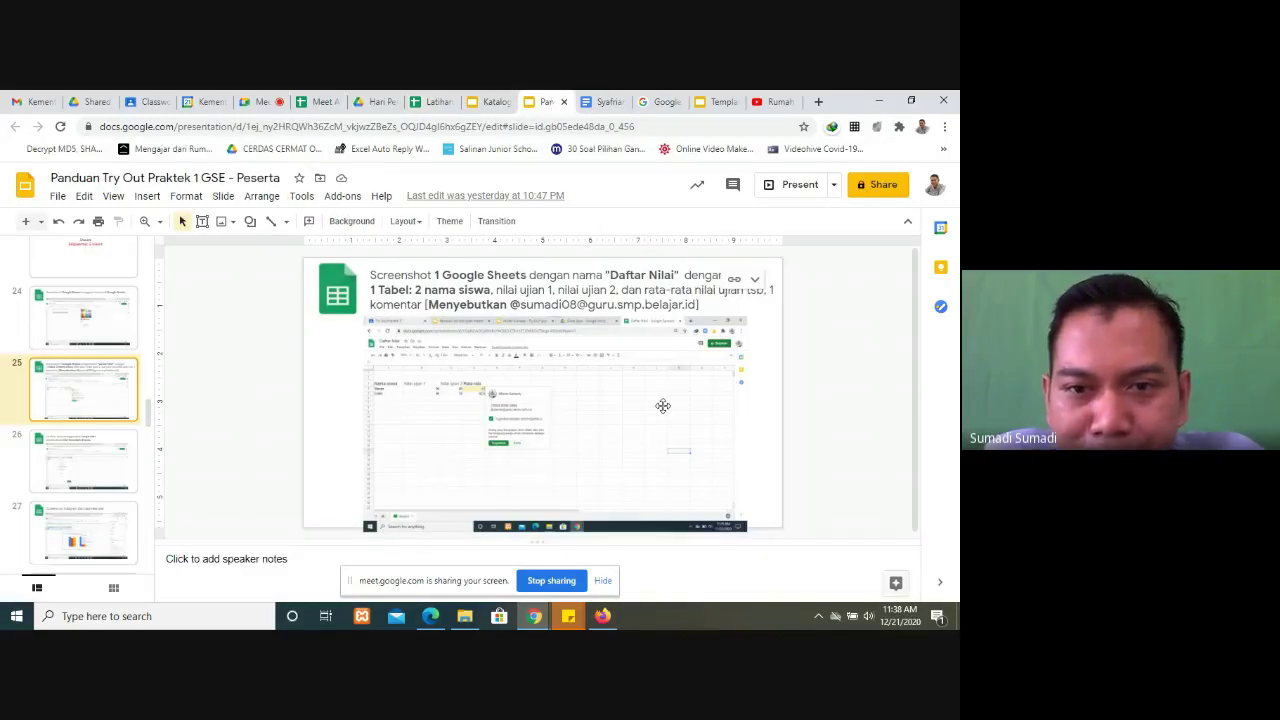
pyautogui.scroll(-1, 663, 405)
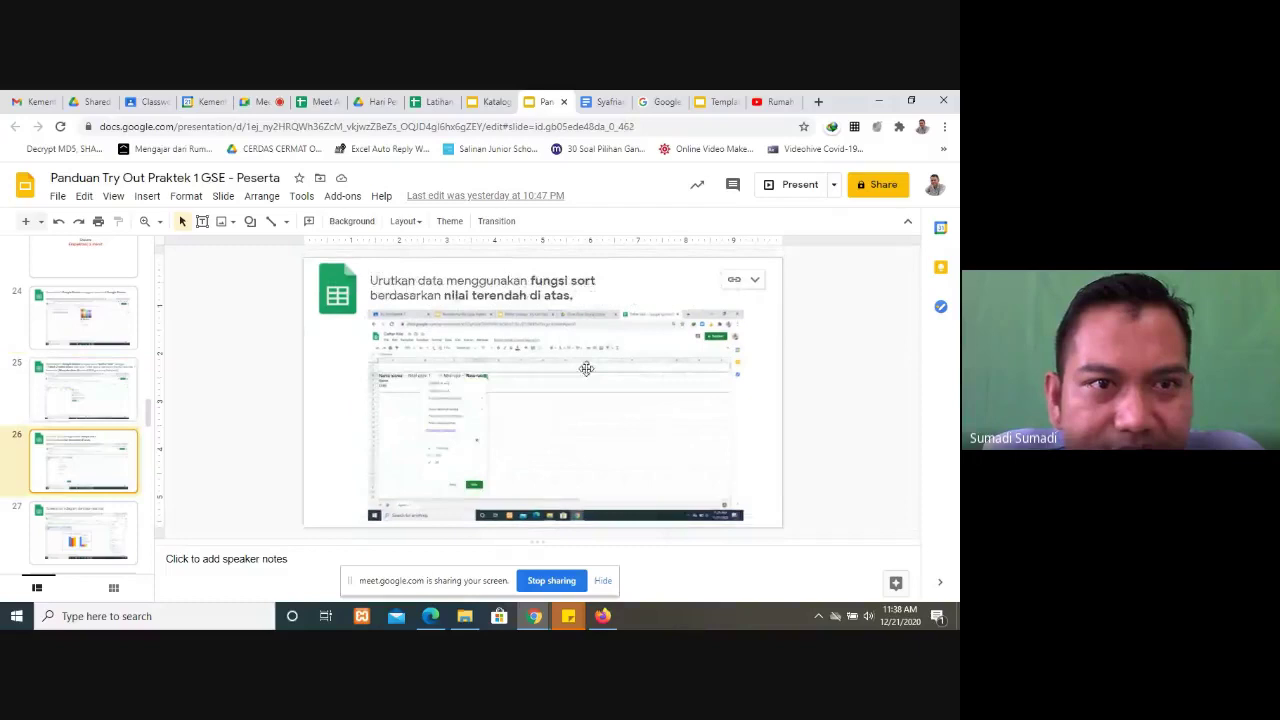
pyautogui.scroll(-1, 616, 447)
pyautogui.scroll(1, 616, 447)
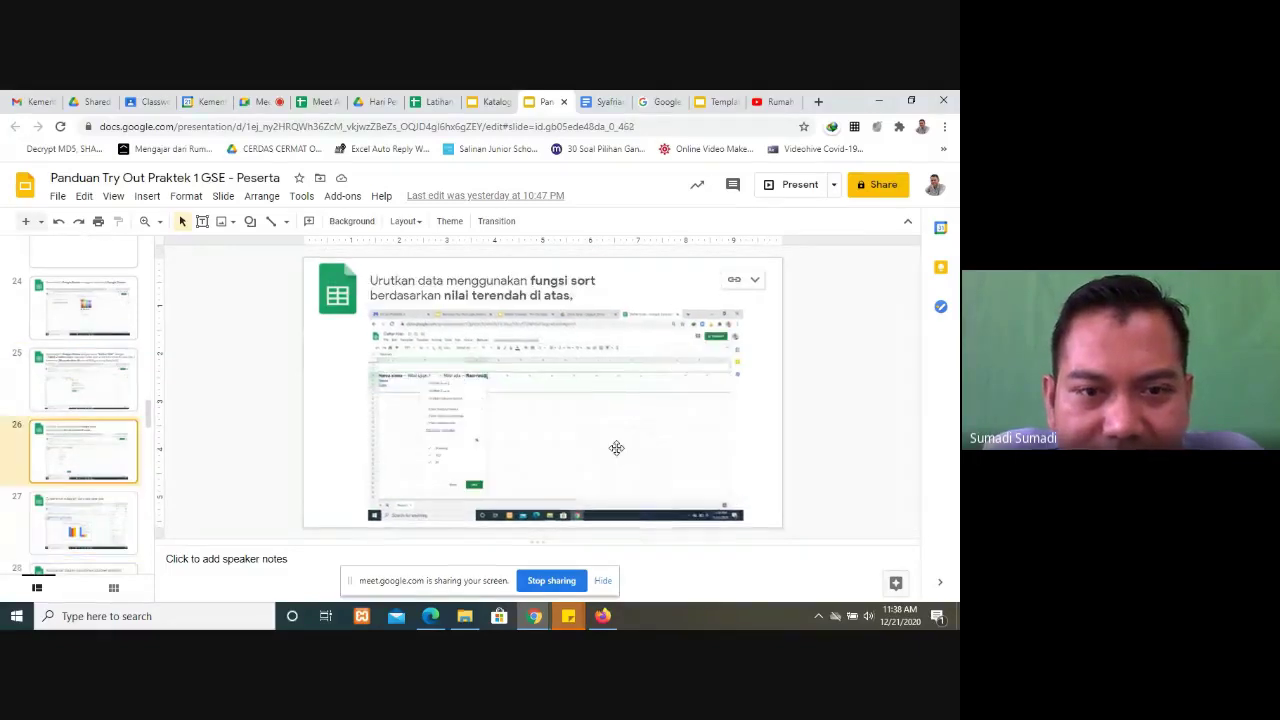
pyautogui.scroll(1, 616, 447)
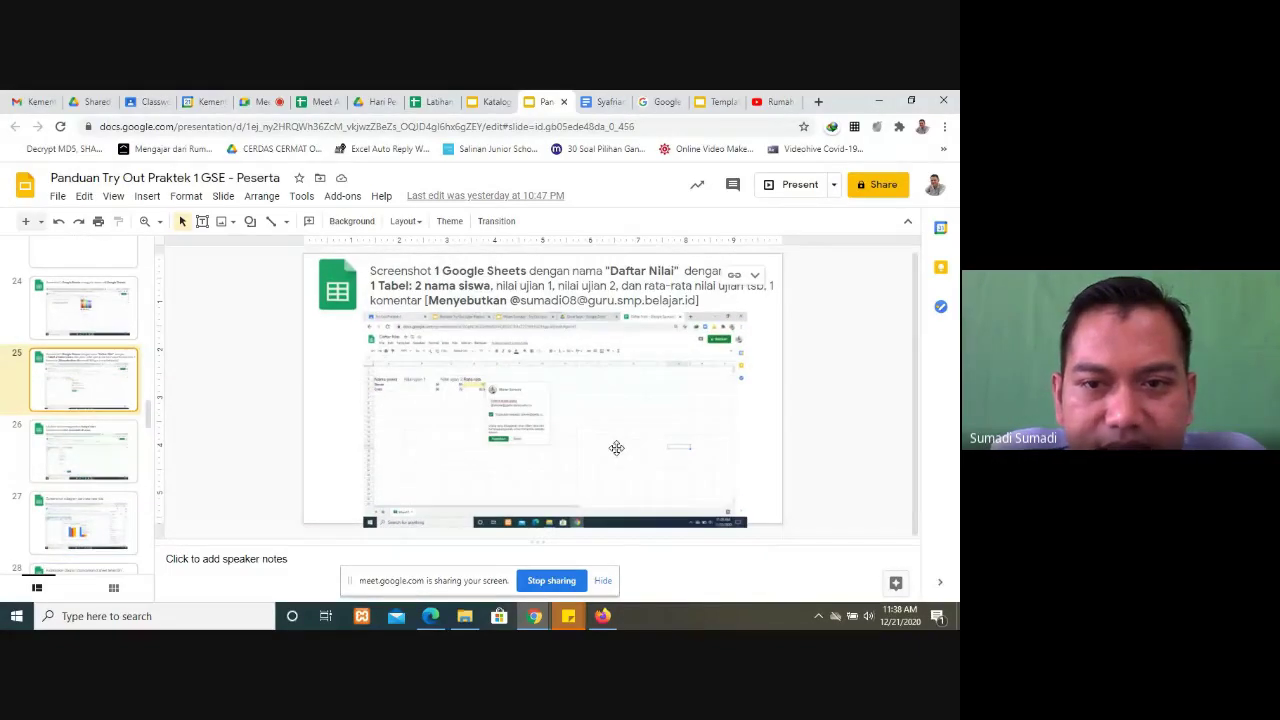
pyautogui.scroll(-1, 616, 447)
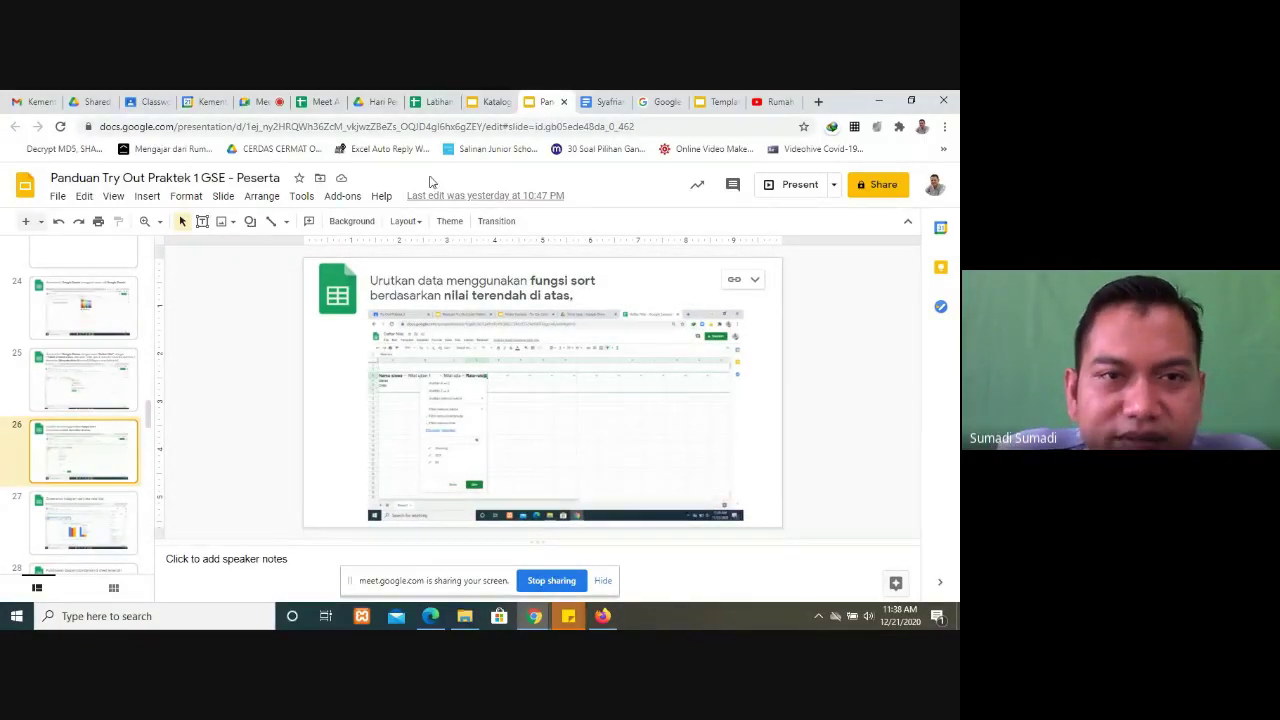
pyautogui.click(426, 103)
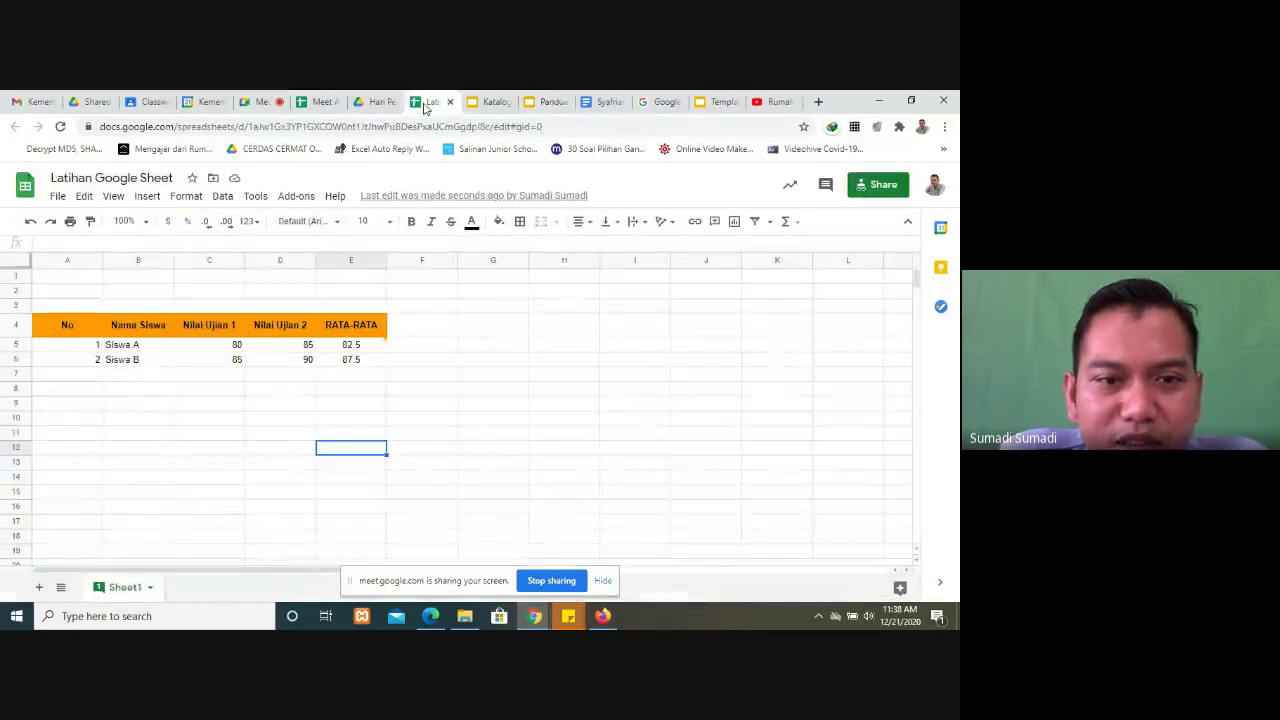
pyautogui.click(378, 328)
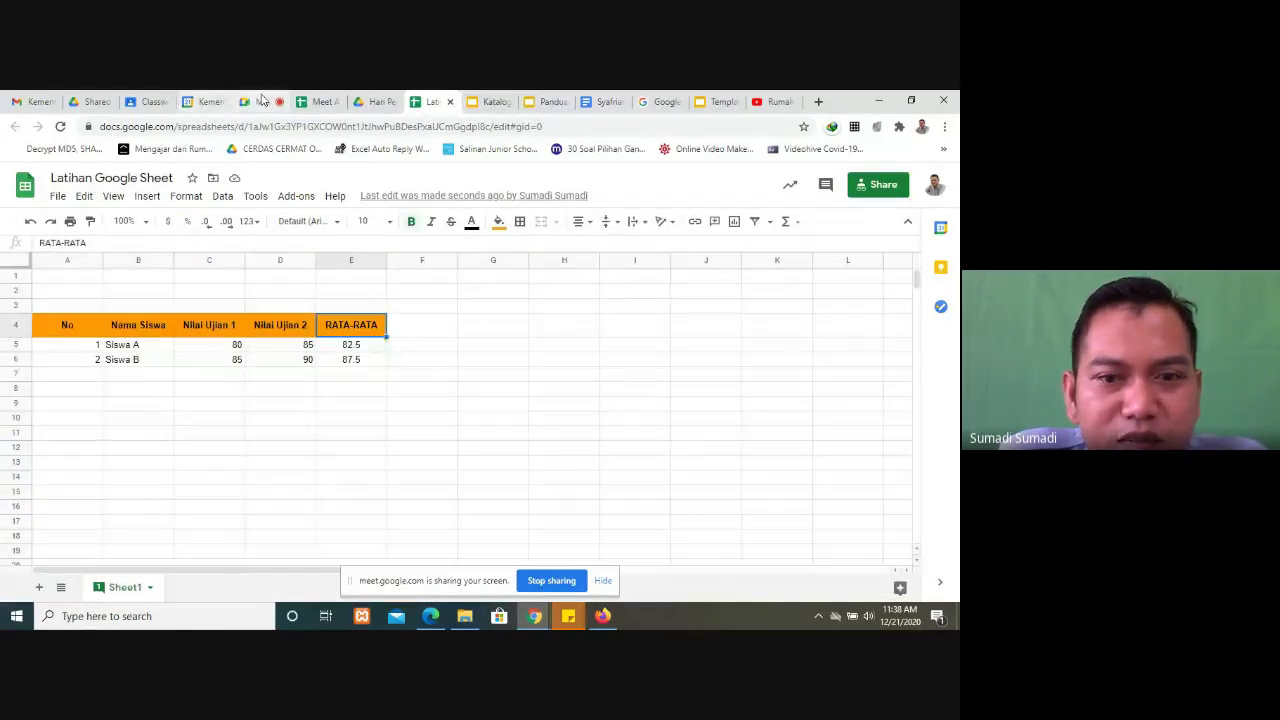
pyautogui.click(262, 101)
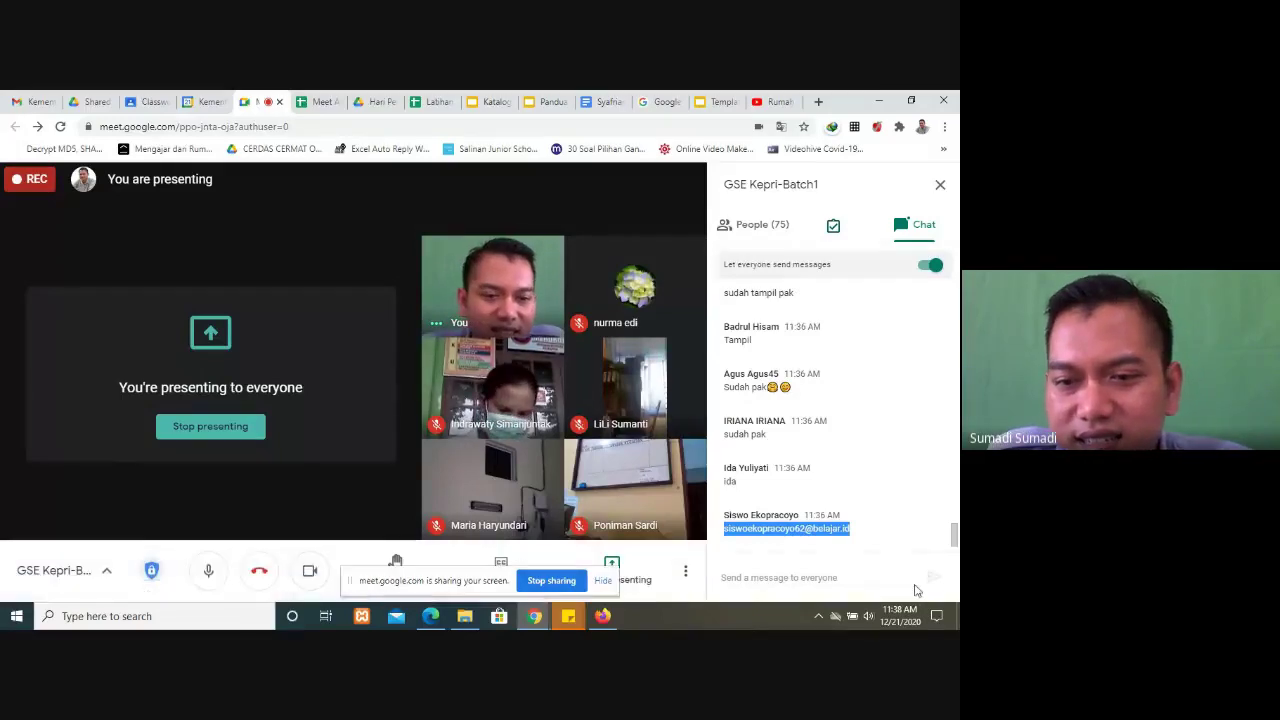
pyautogui.click(432, 100)
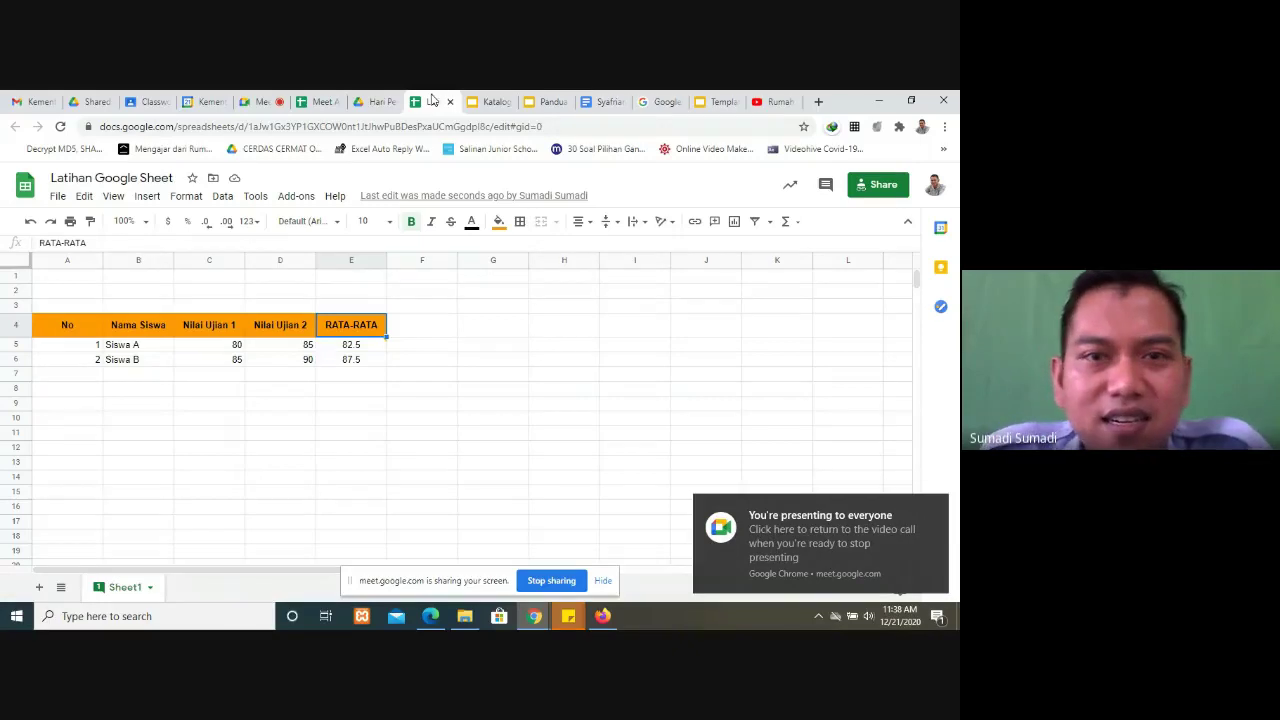
pyautogui.click(548, 102)
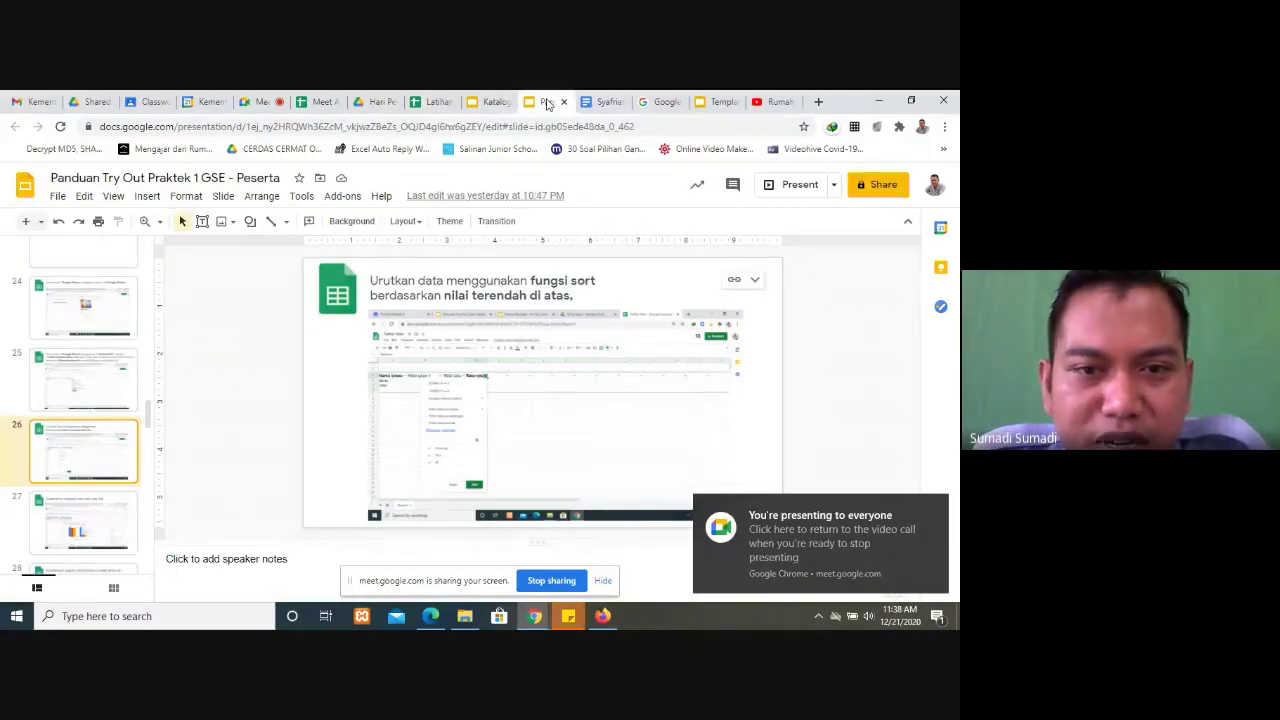
# Step: Sort the two averages in E5:E6 in ascending order
pyautogui.click(437, 104)
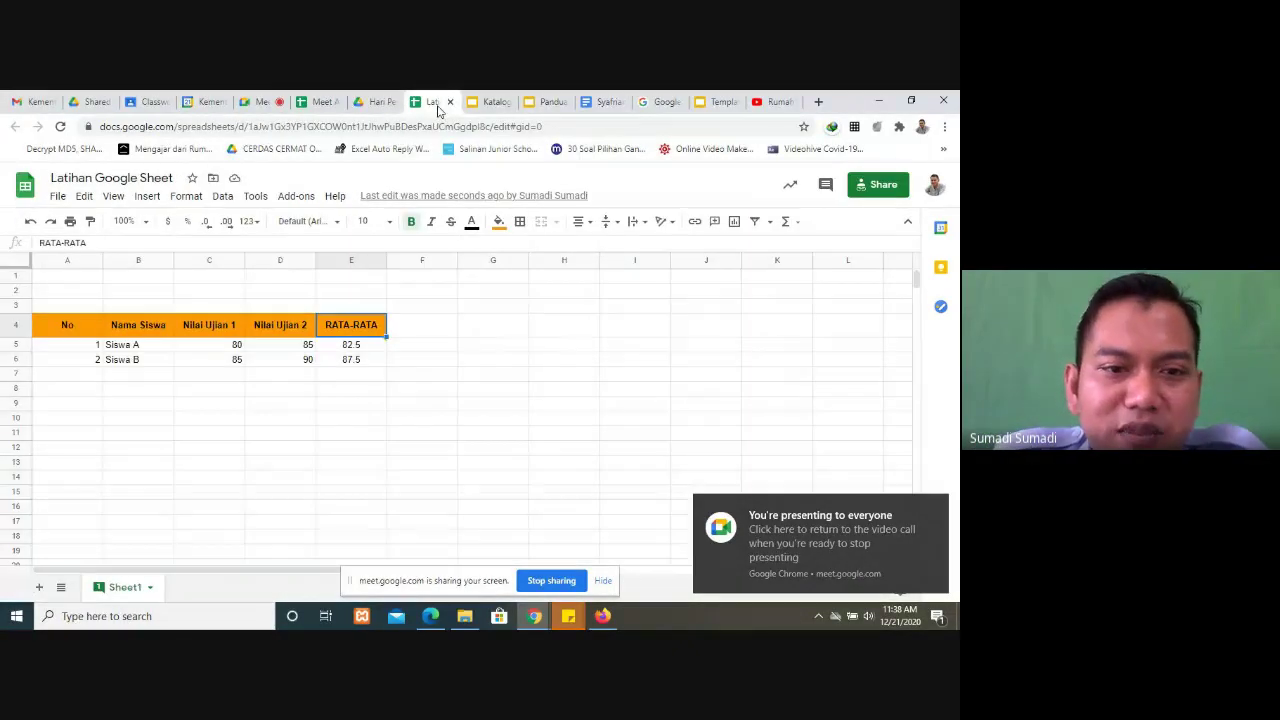
pyautogui.moveTo(365, 354)
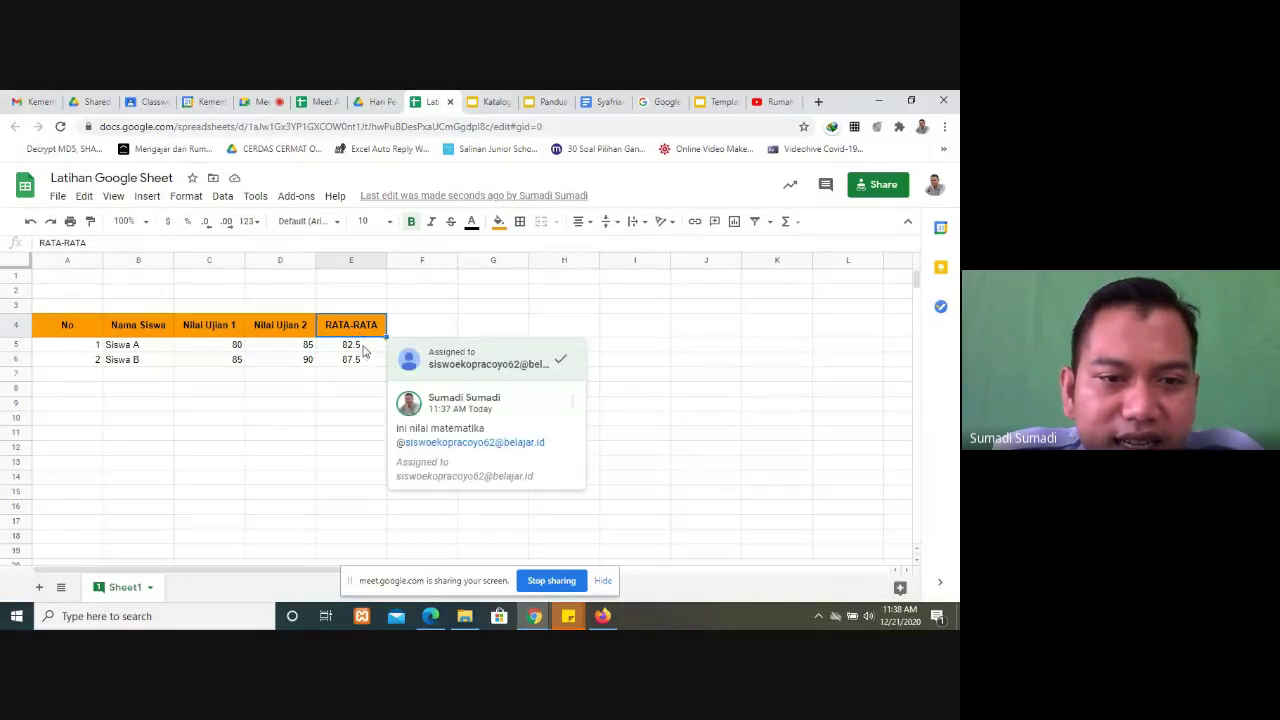
pyautogui.moveTo(365, 346); pyautogui.dragTo(362, 361)
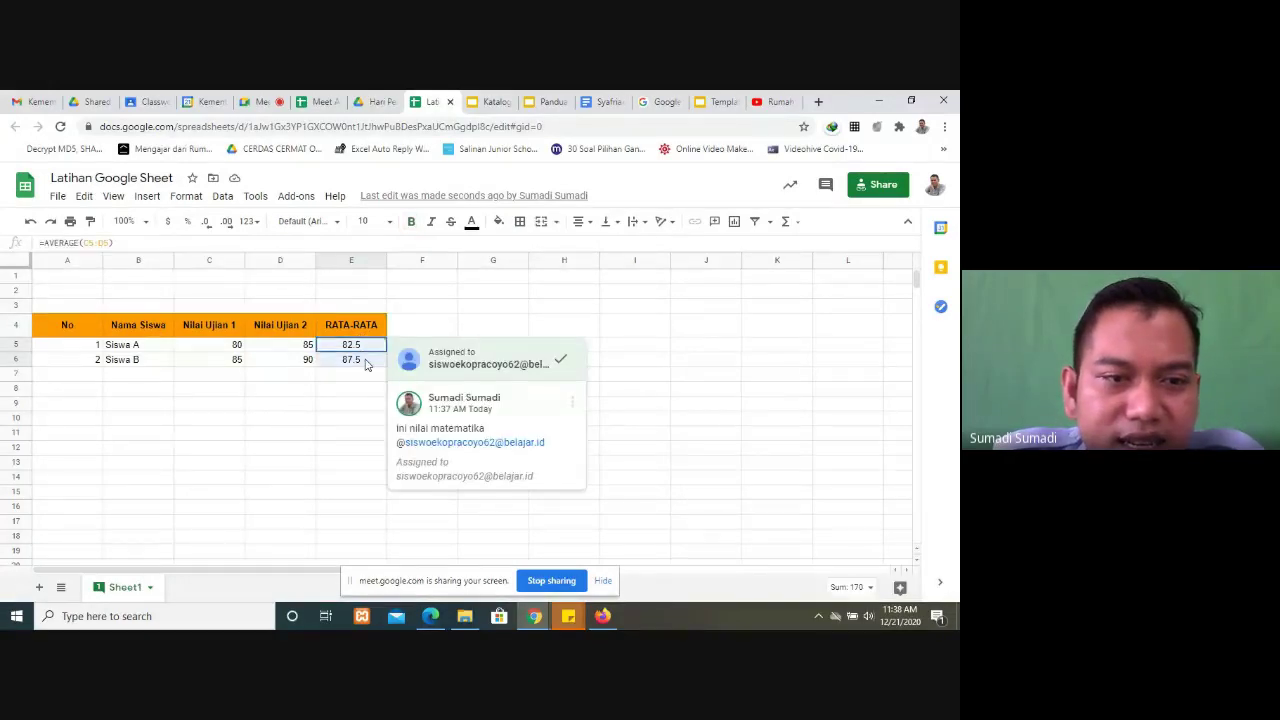
pyautogui.rightClick(335, 360)
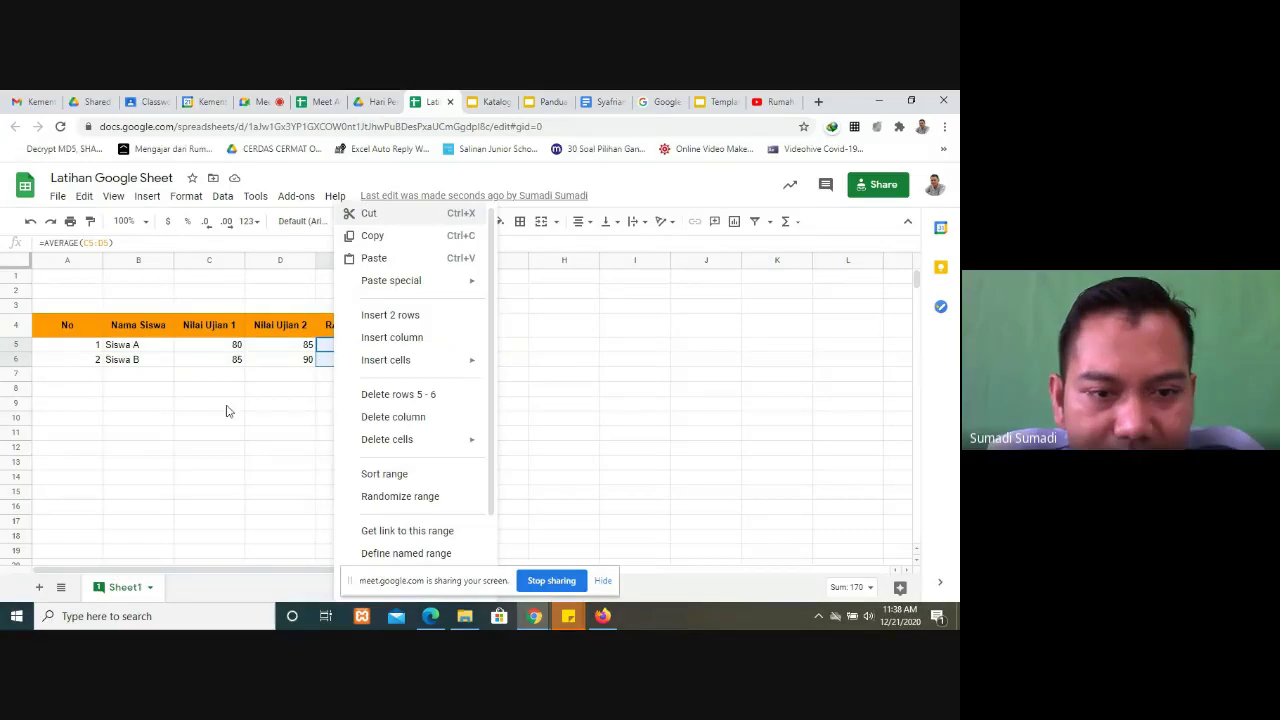
pyautogui.click(385, 474)
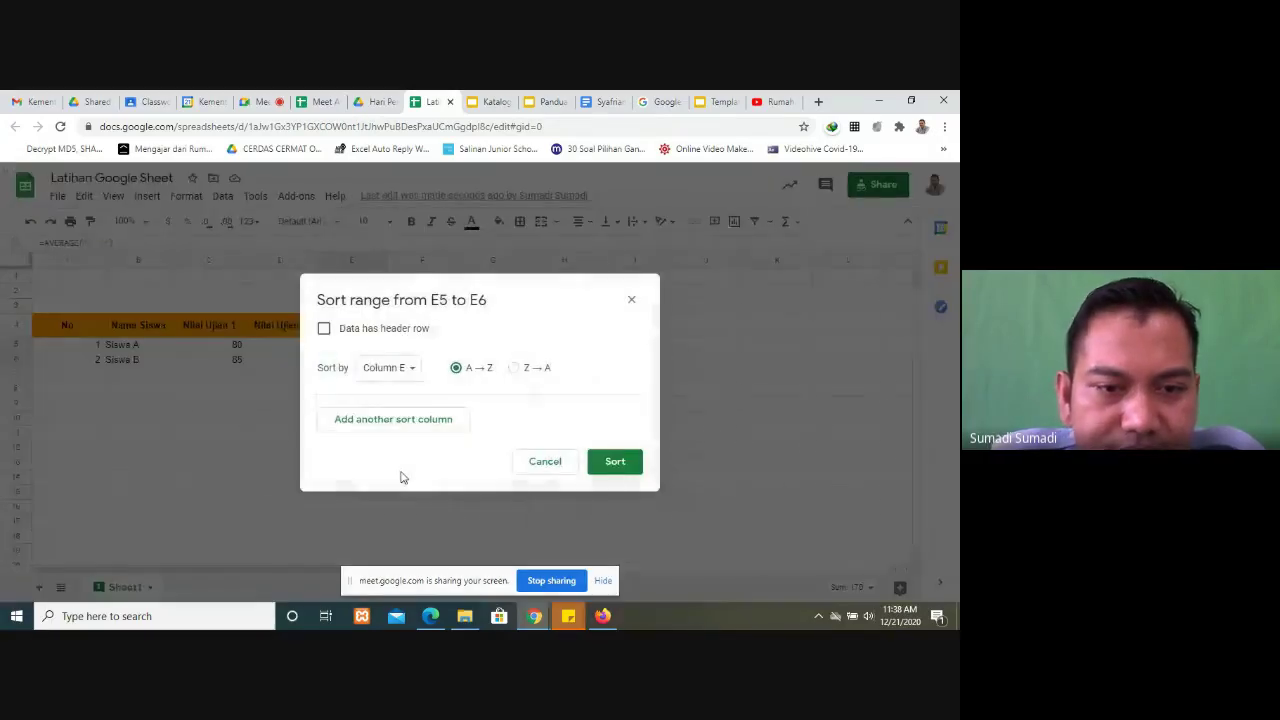
pyautogui.click(613, 465)
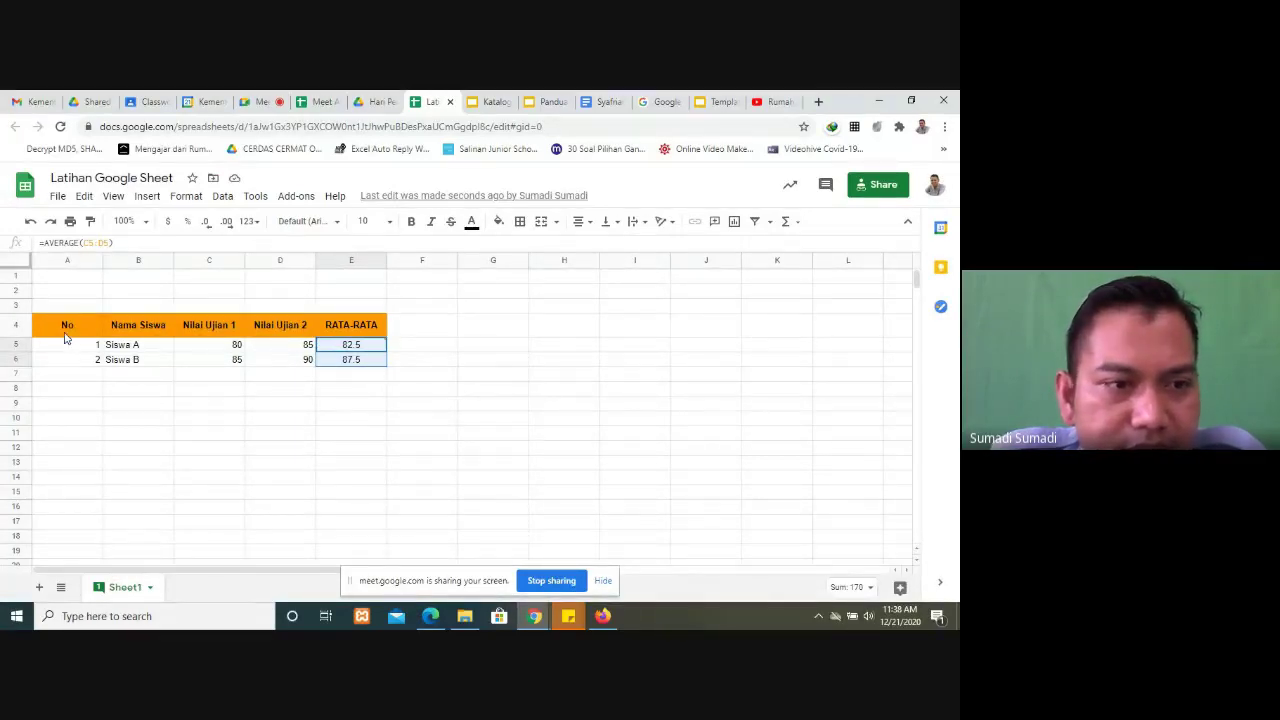
# Step: Sort the student rows A5:E6 by column A, A→Z
pyautogui.moveTo(67, 348); pyautogui.dragTo(335, 366)
pyautogui.rightClick(337, 370)
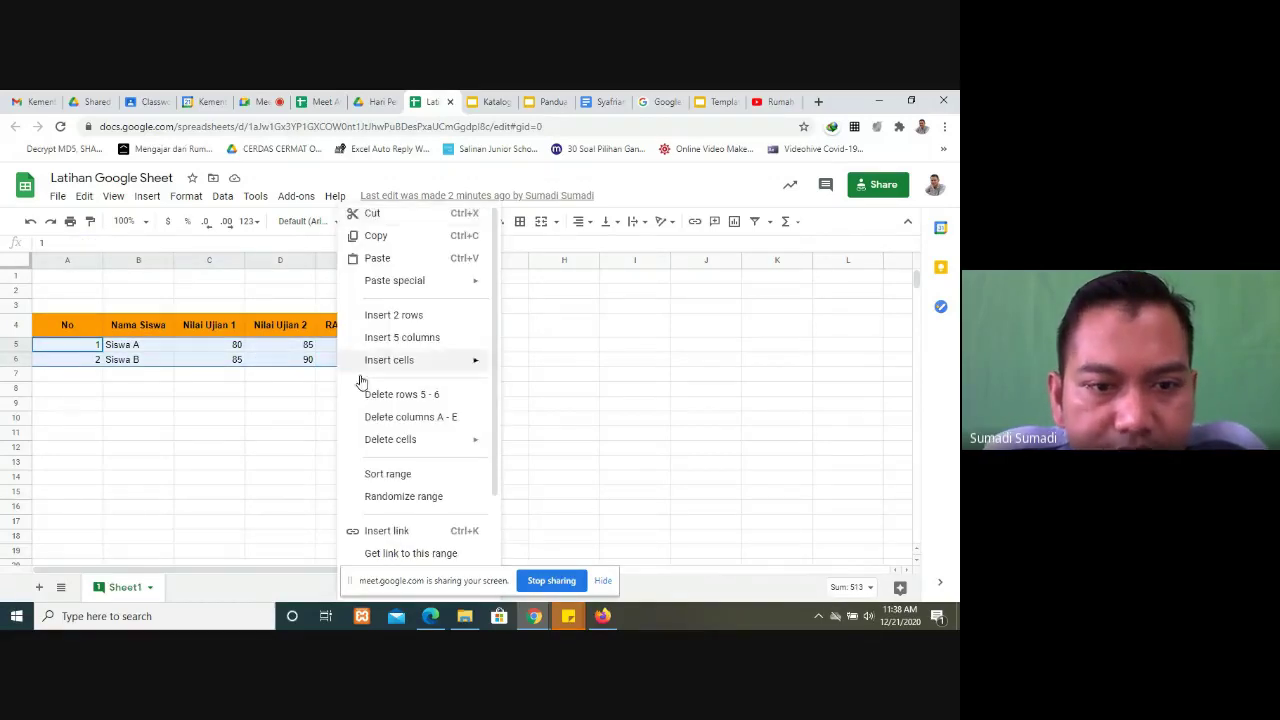
pyautogui.click(405, 475)
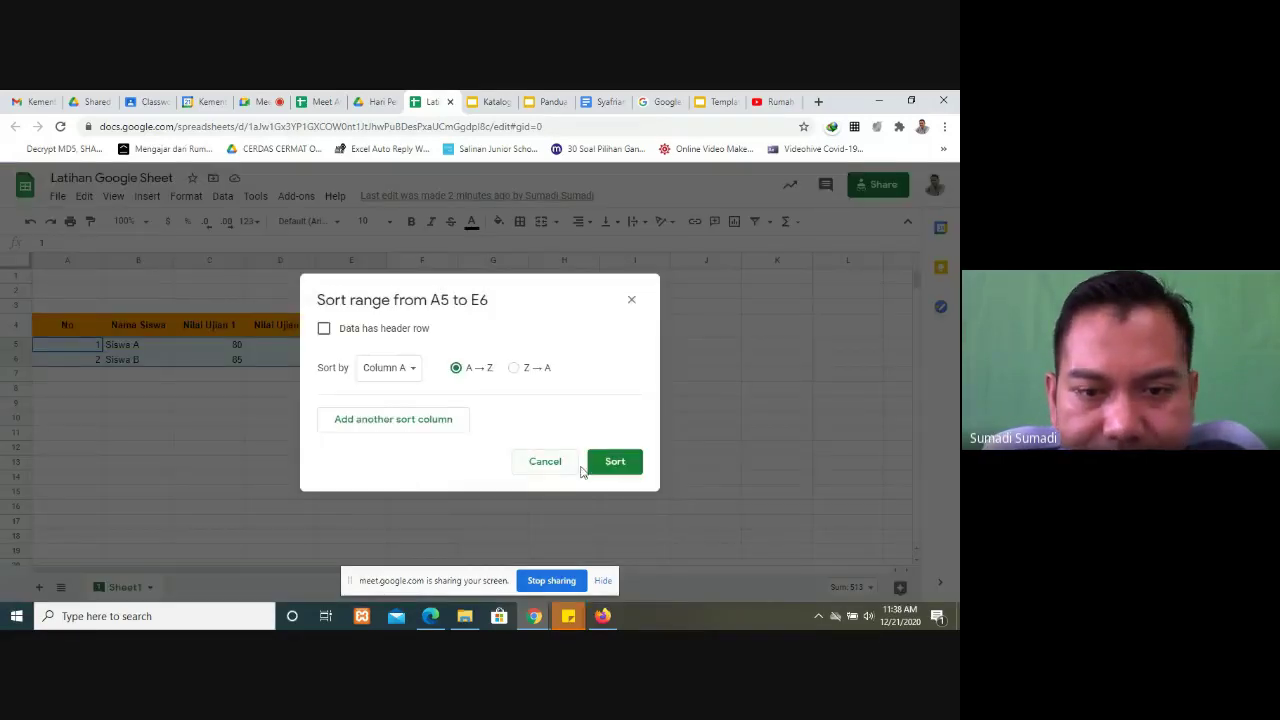
pyautogui.click(616, 462)
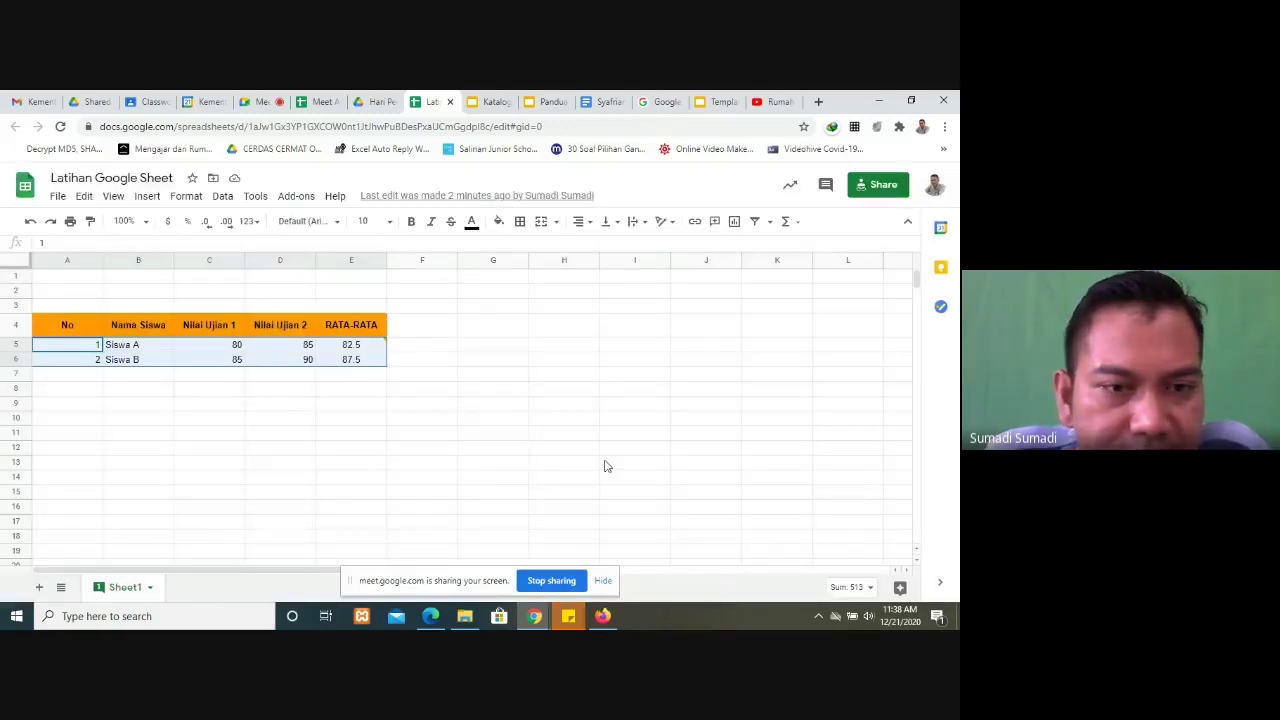
pyautogui.moveTo(355, 362)
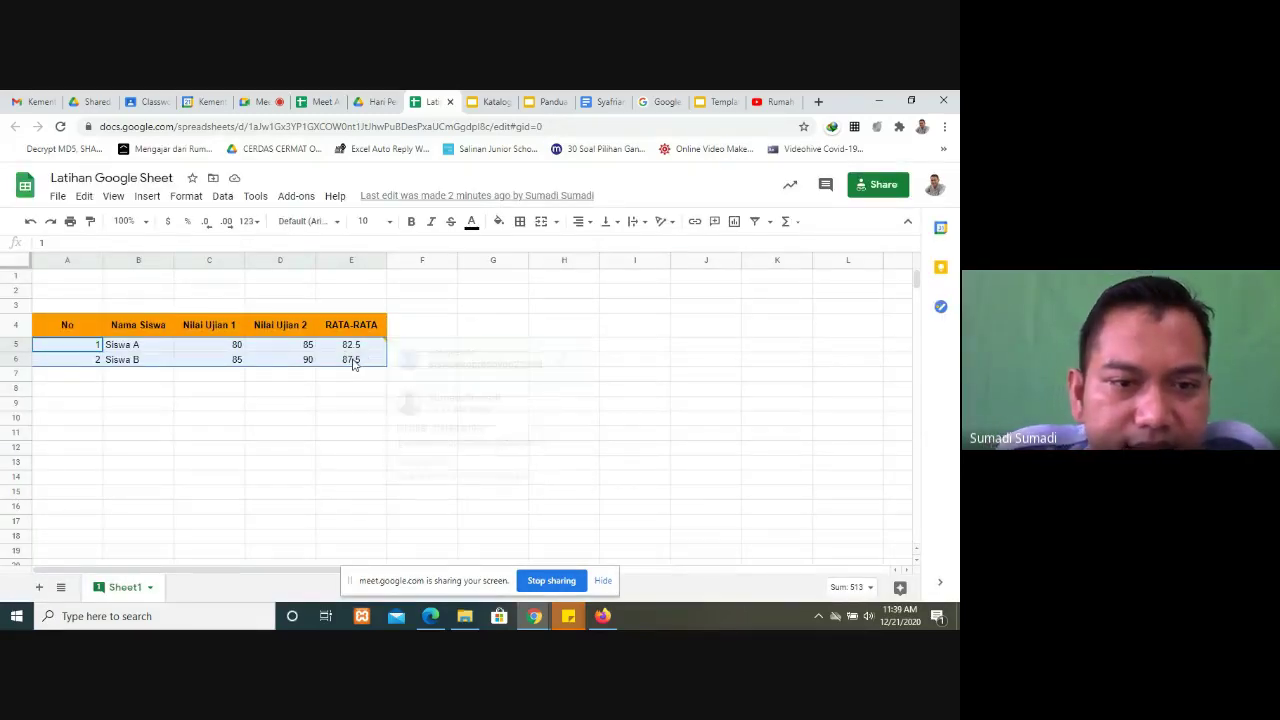
# Step: View the comment cards on E6 and E5, then switch back to the Meet call
pyautogui.click(358, 362)
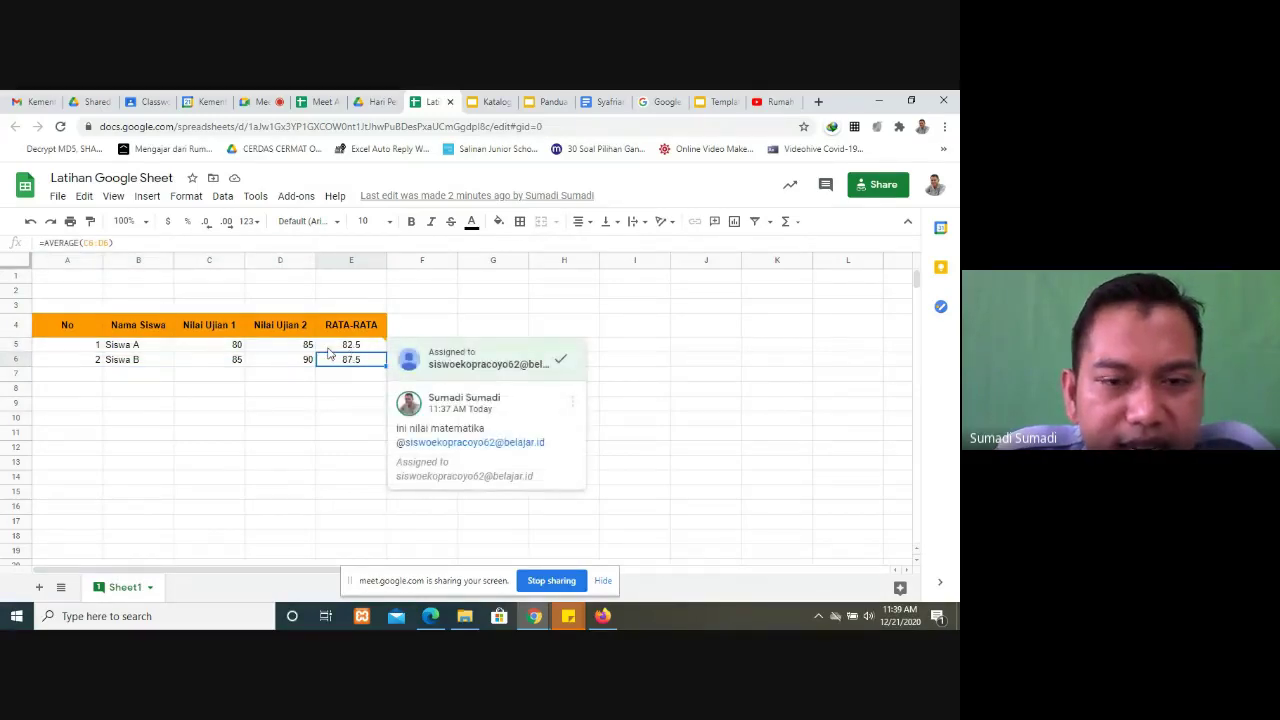
pyautogui.click(330, 347)
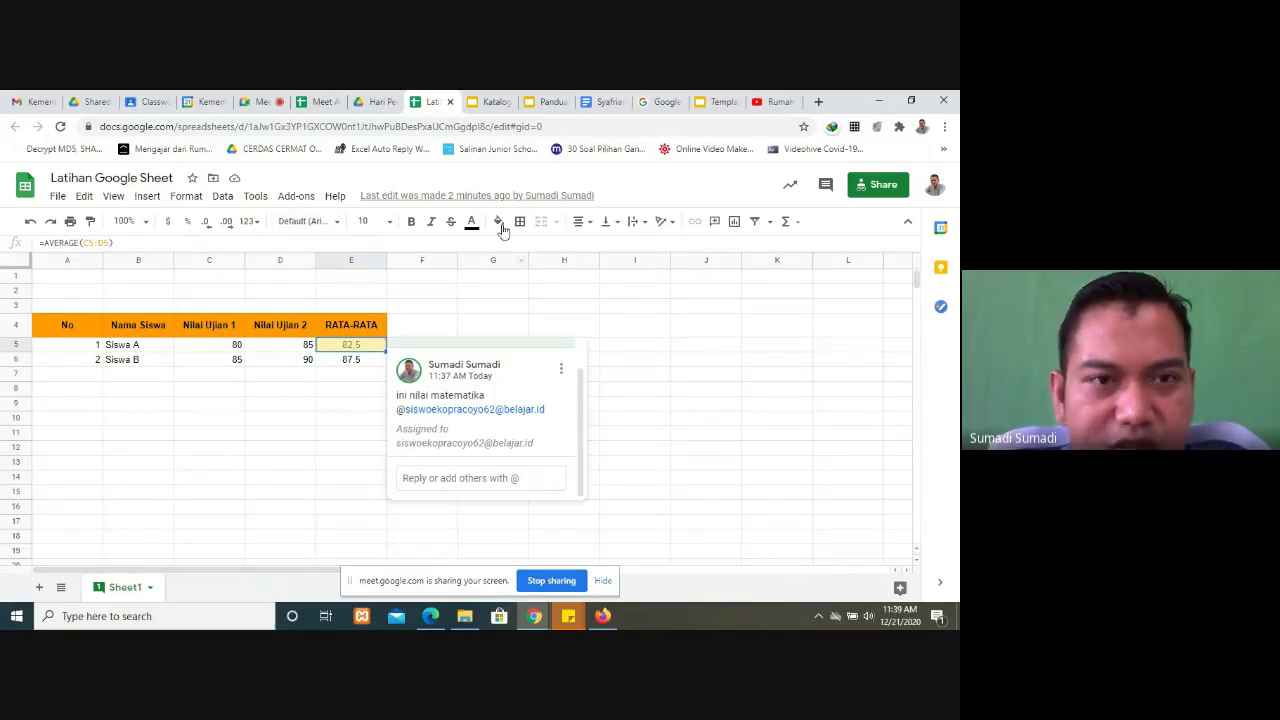
pyautogui.click(282, 100)
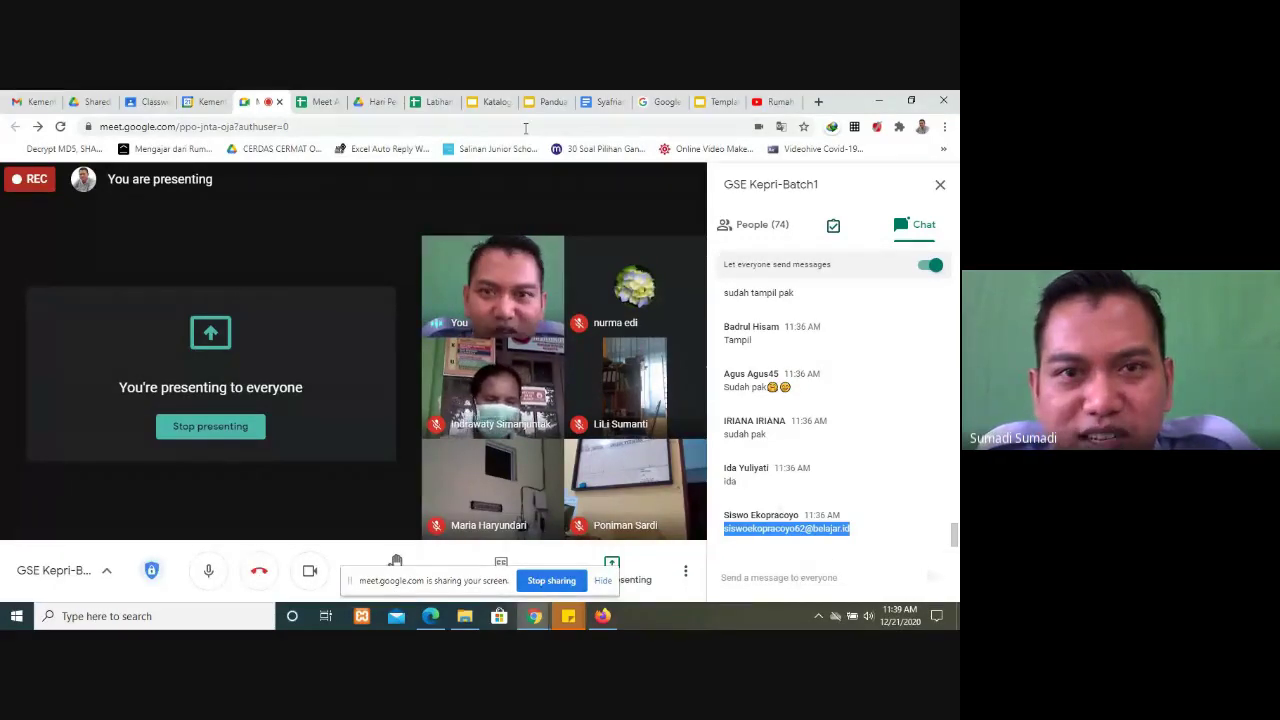
# Step: Preview guide slide 27 on the average-score chart, then return to the Latihan score table
pyautogui.click(433, 100)
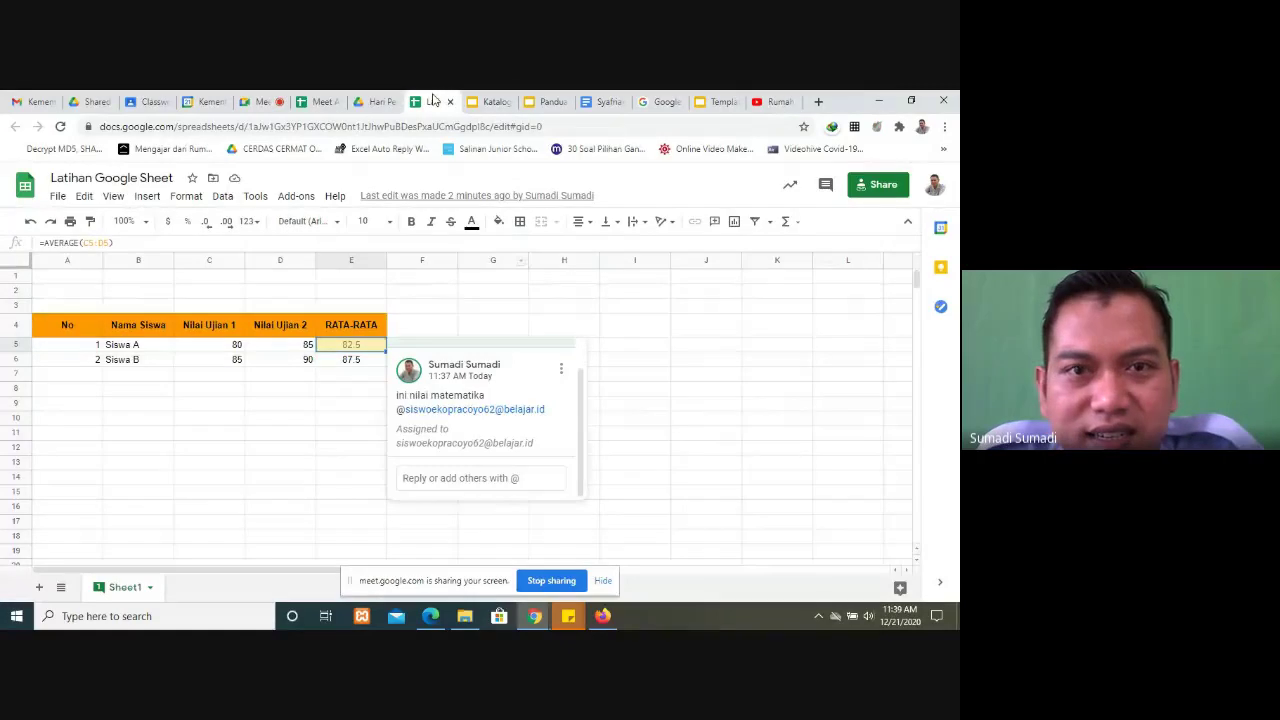
pyautogui.click(540, 102)
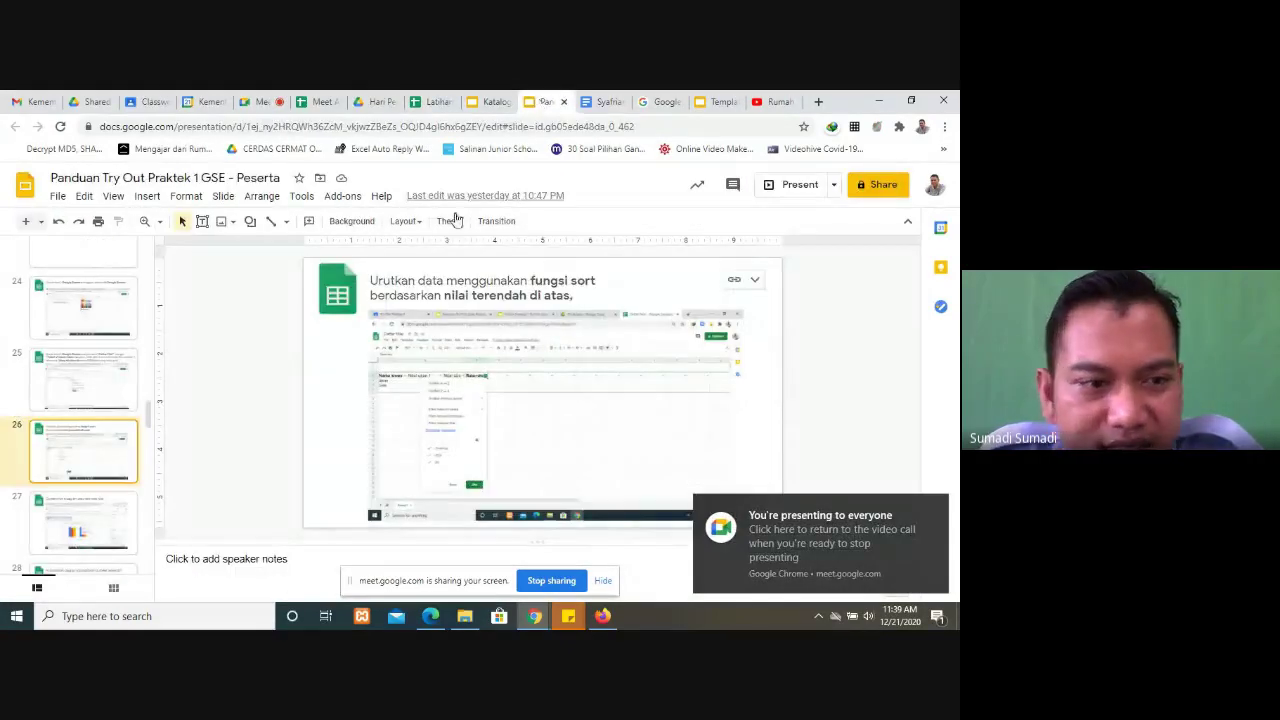
pyautogui.click(96, 511)
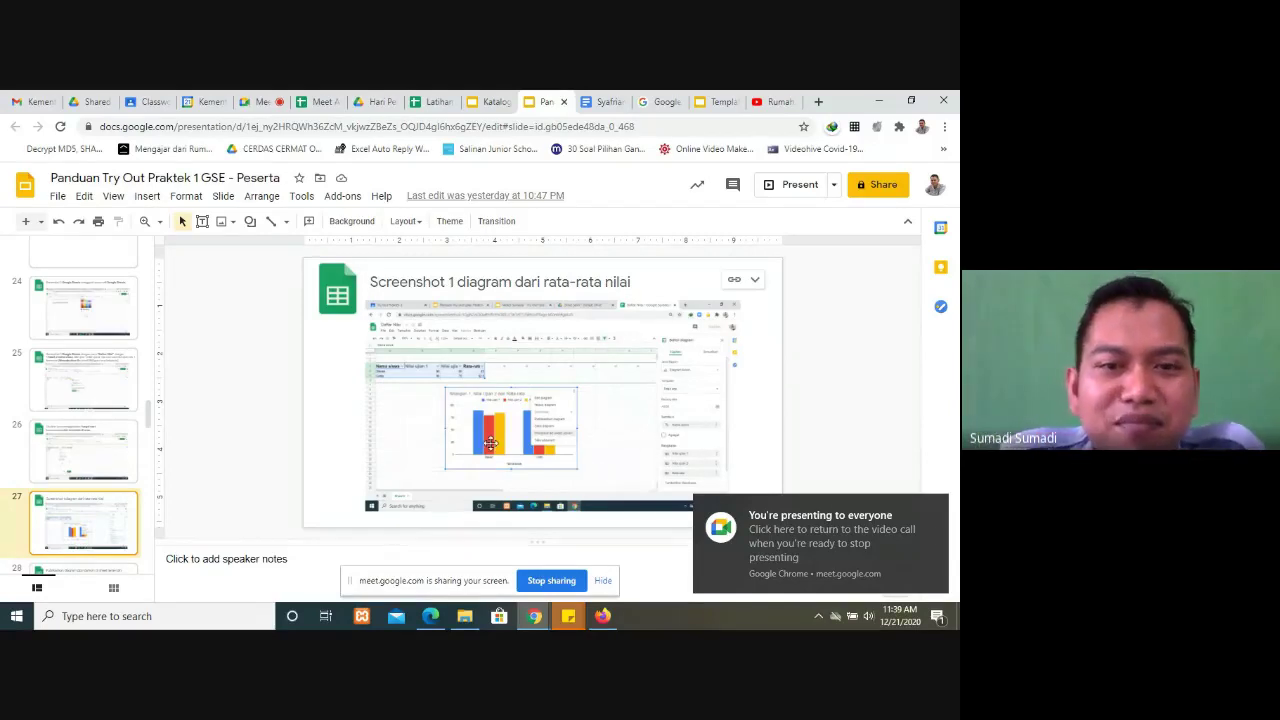
pyautogui.click(265, 101)
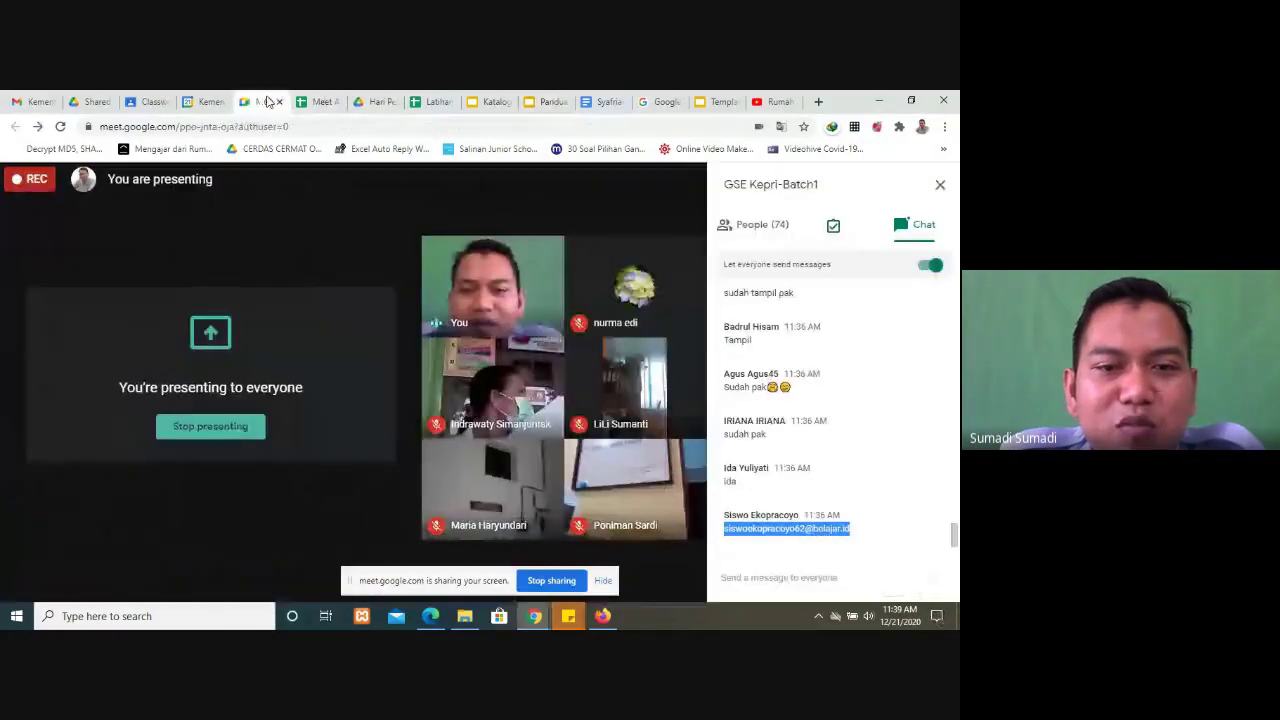
pyautogui.click(422, 102)
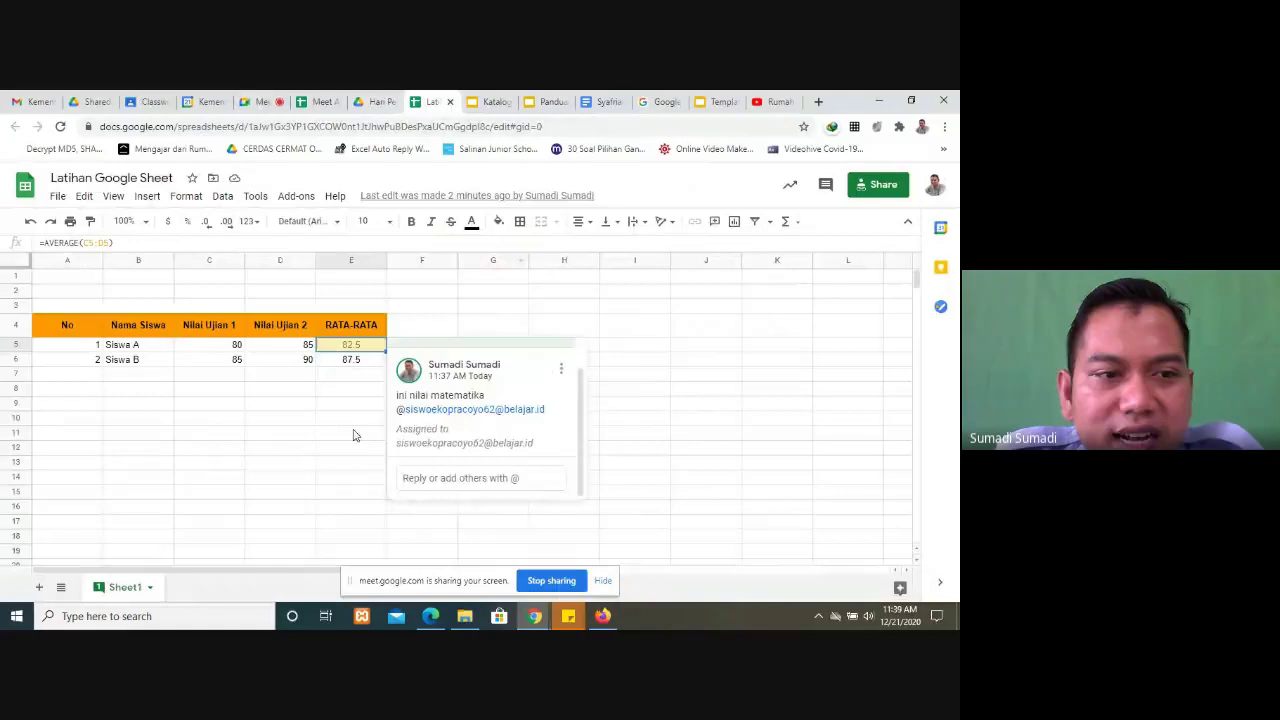
pyautogui.click(204, 420)
# Step: Select the score table A4:E6, dismiss the presenting notification, and open Explore
pyautogui.moveTo(65, 325); pyautogui.dragTo(381, 368)
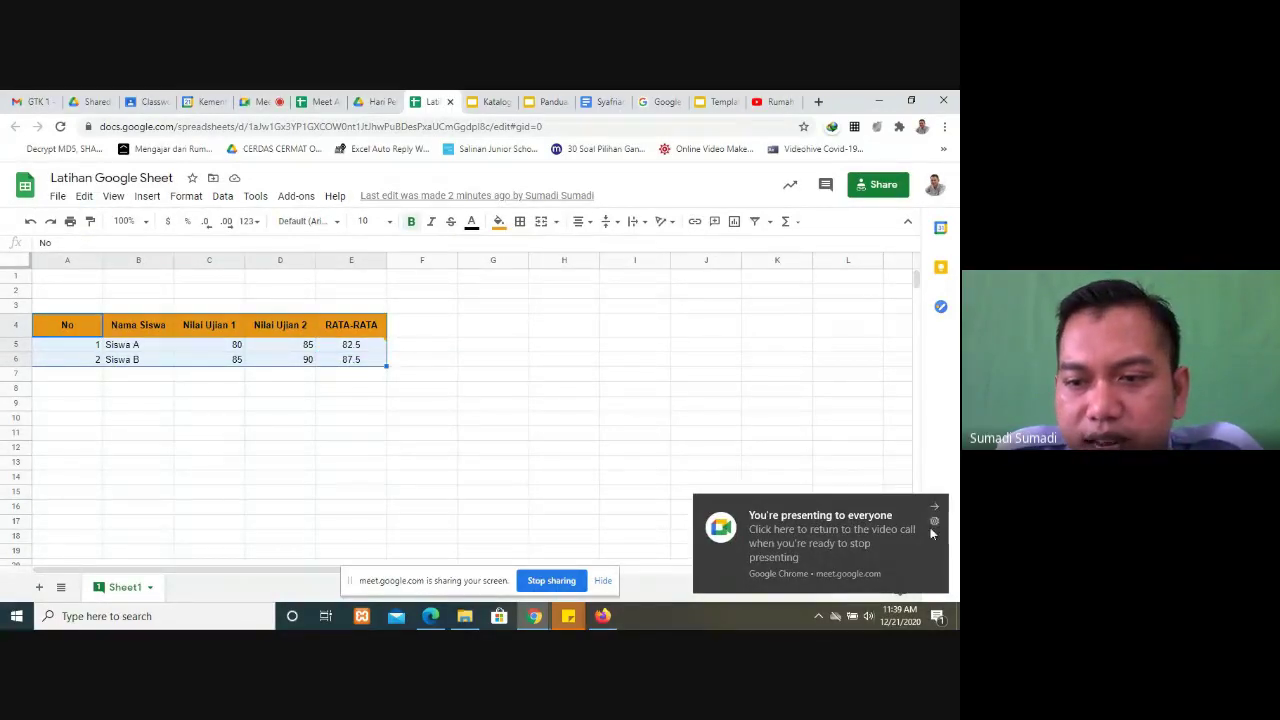
pyautogui.click(935, 507)
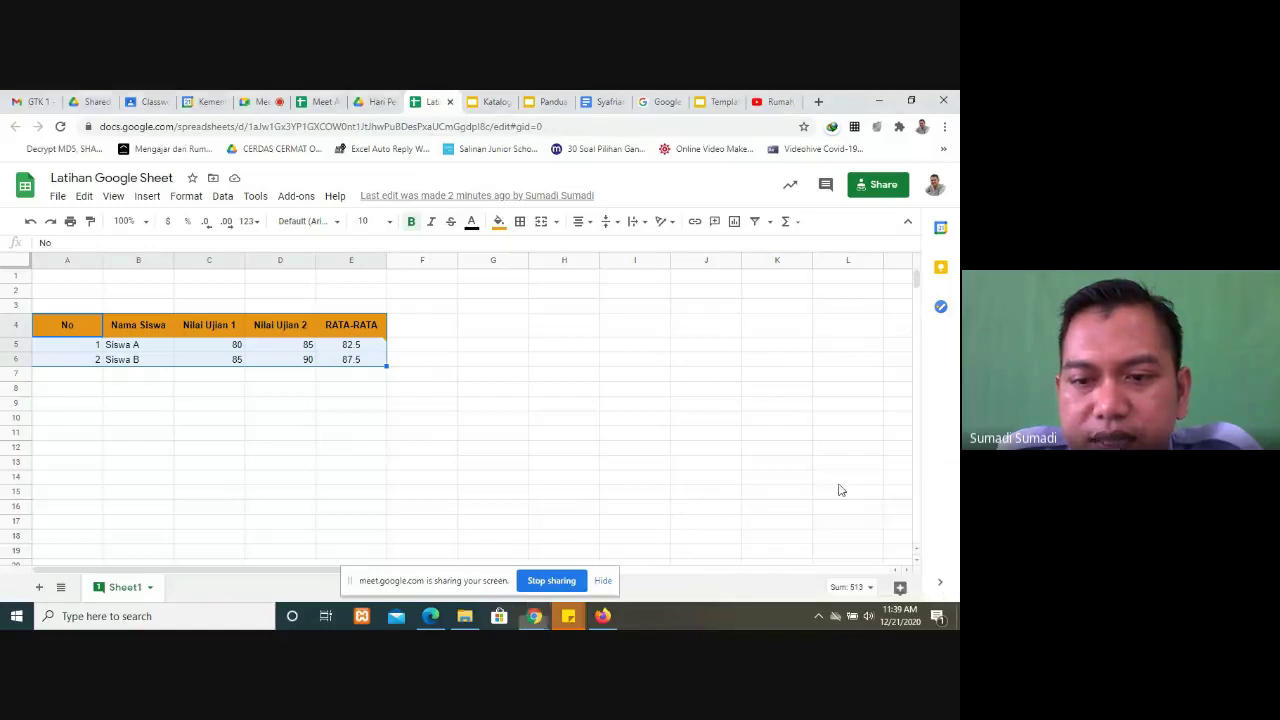
pyautogui.click(886, 594)
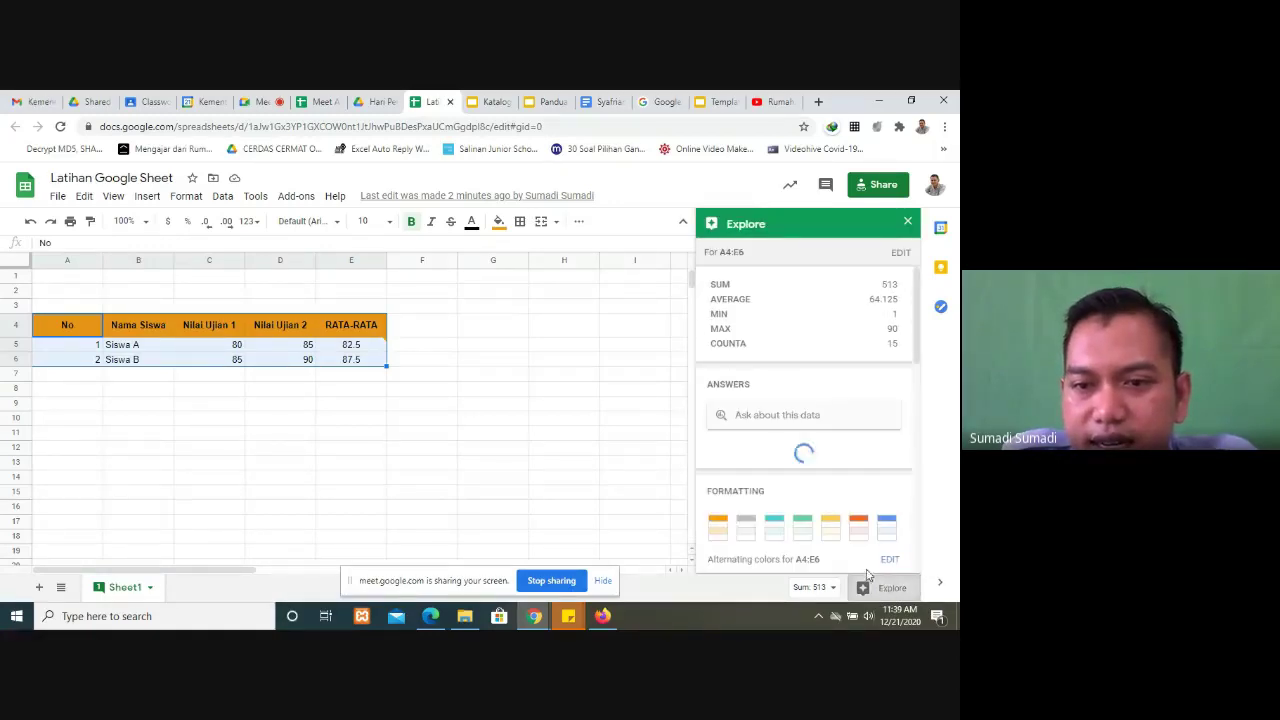
# Step: Scroll through Explore's analysis bar charts comparing both exam scores and the RATA-RATA averages
pyautogui.scroll(-5, 851, 485)
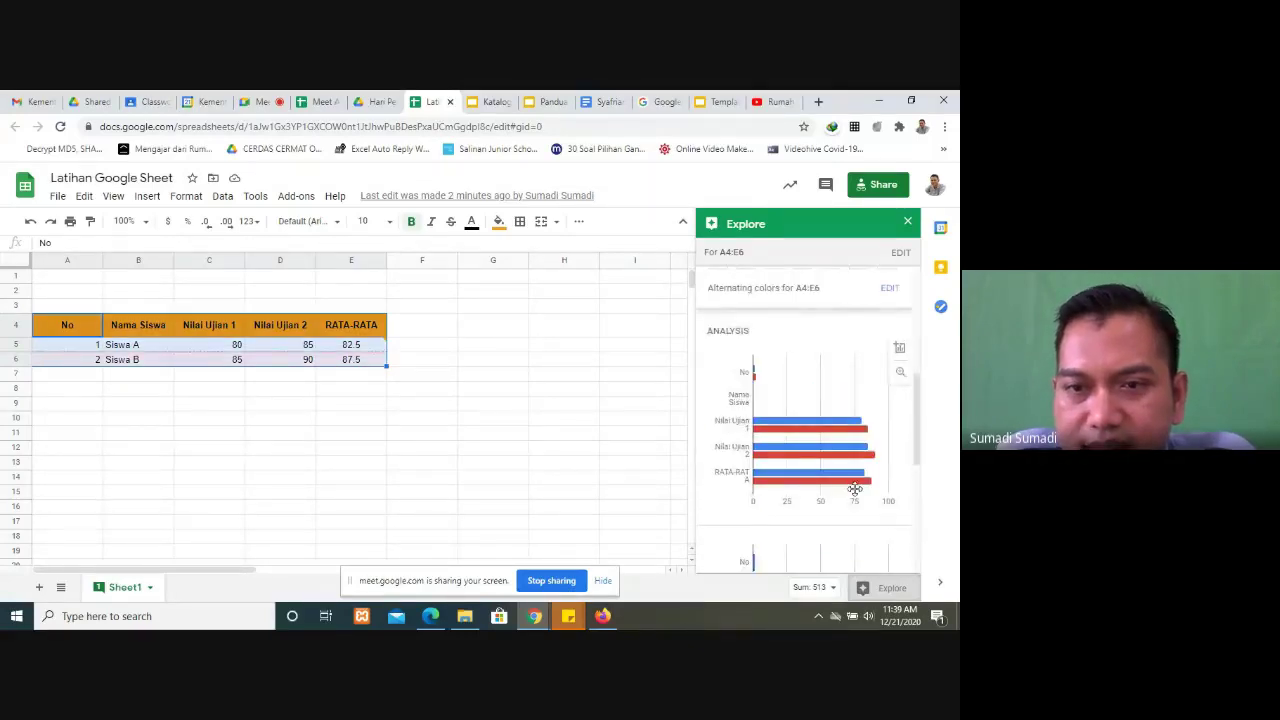
pyautogui.moveTo(828, 470)
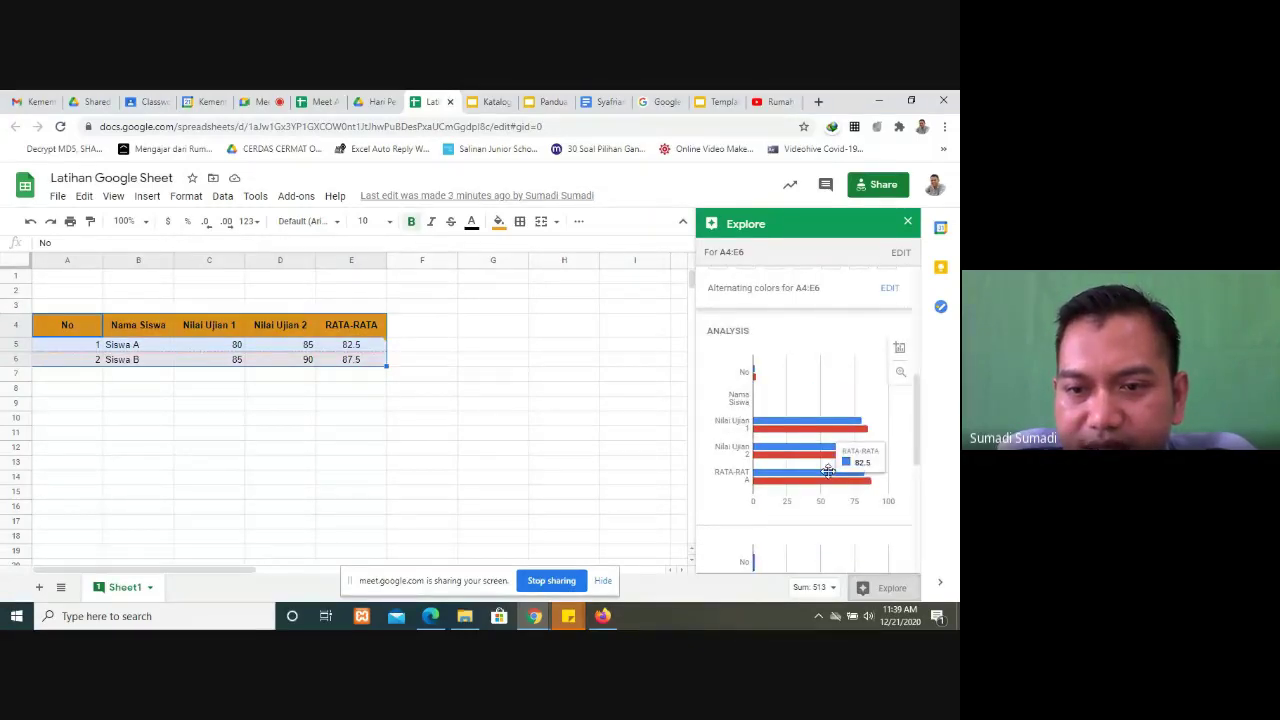
pyautogui.scroll(-4, 829, 471)
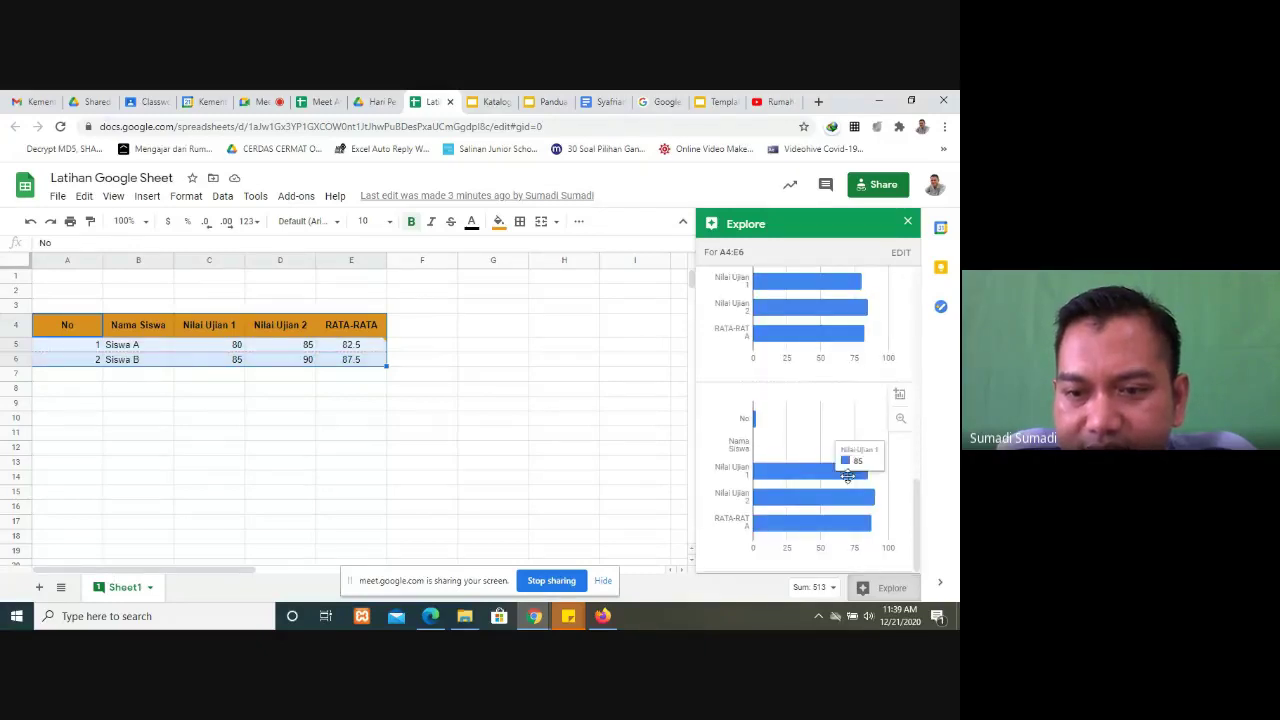
pyautogui.scroll(2, 840, 470)
pyautogui.scroll(-3, 840, 480)
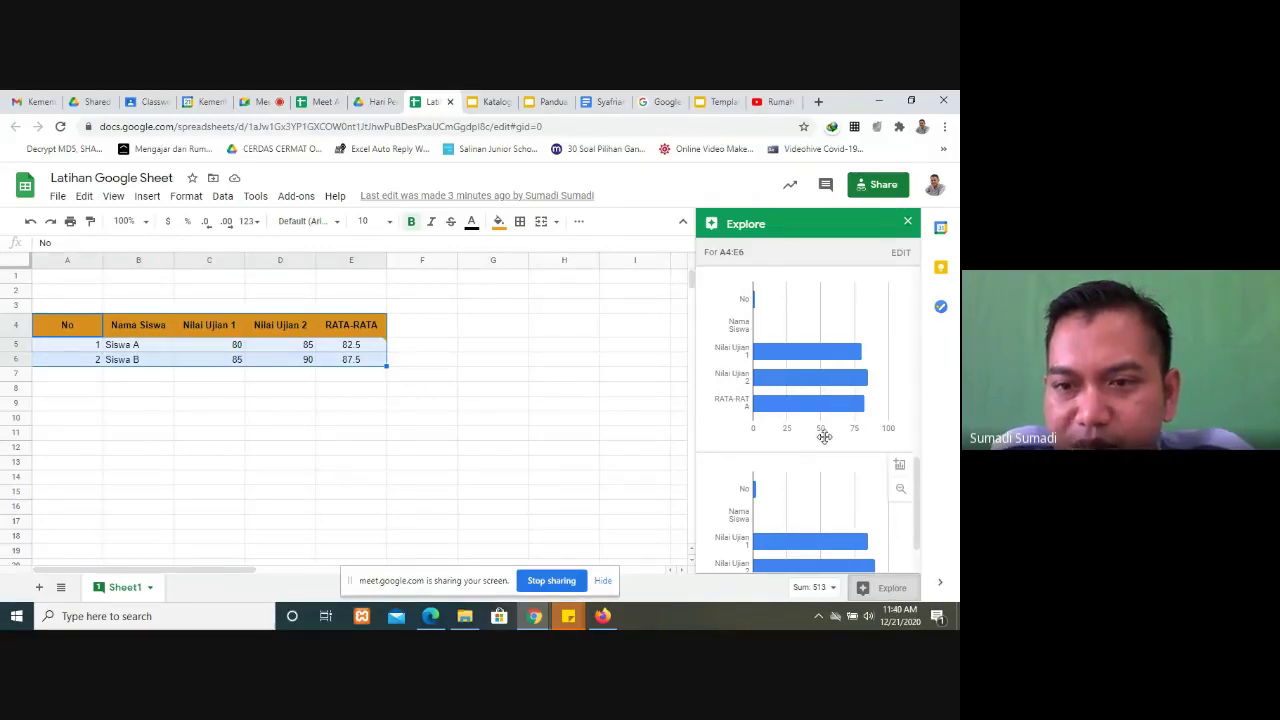
pyautogui.scroll(-3, 790, 420)
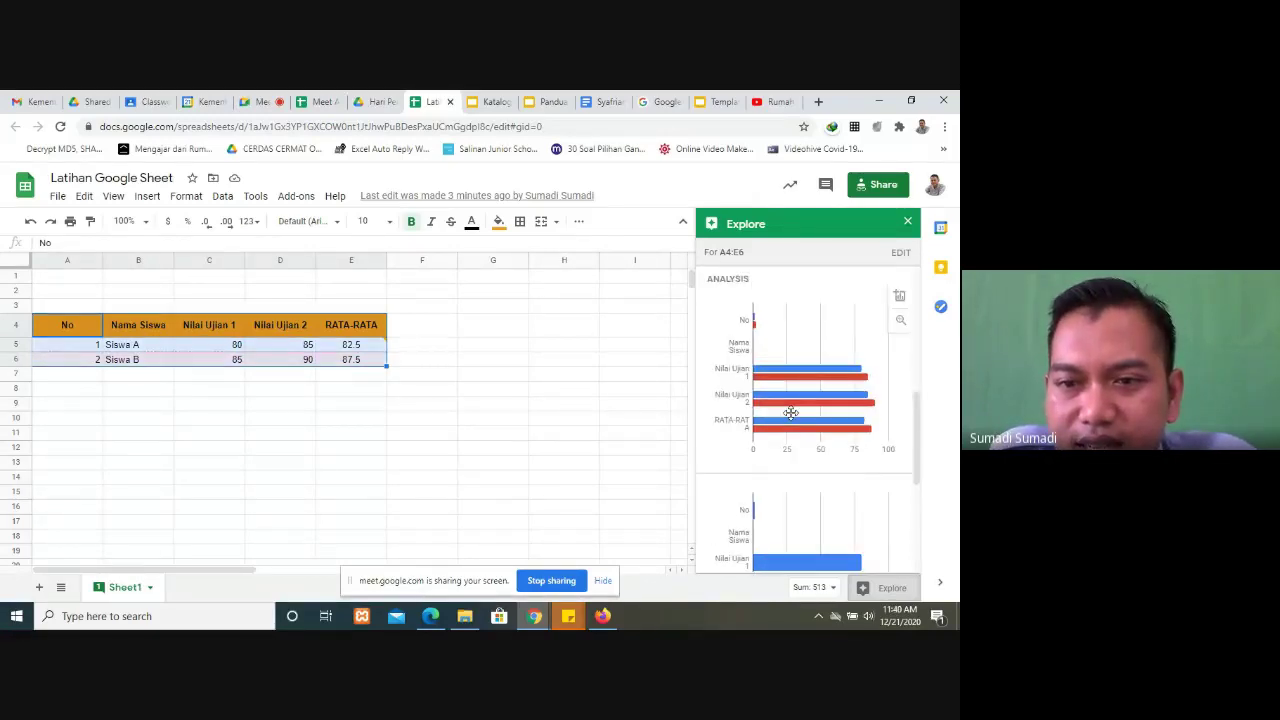
pyautogui.scroll(2, 795, 423)
pyautogui.scroll(-2, 797, 420)
pyautogui.scroll(1, 799, 416)
pyautogui.scroll(1, 799, 416)
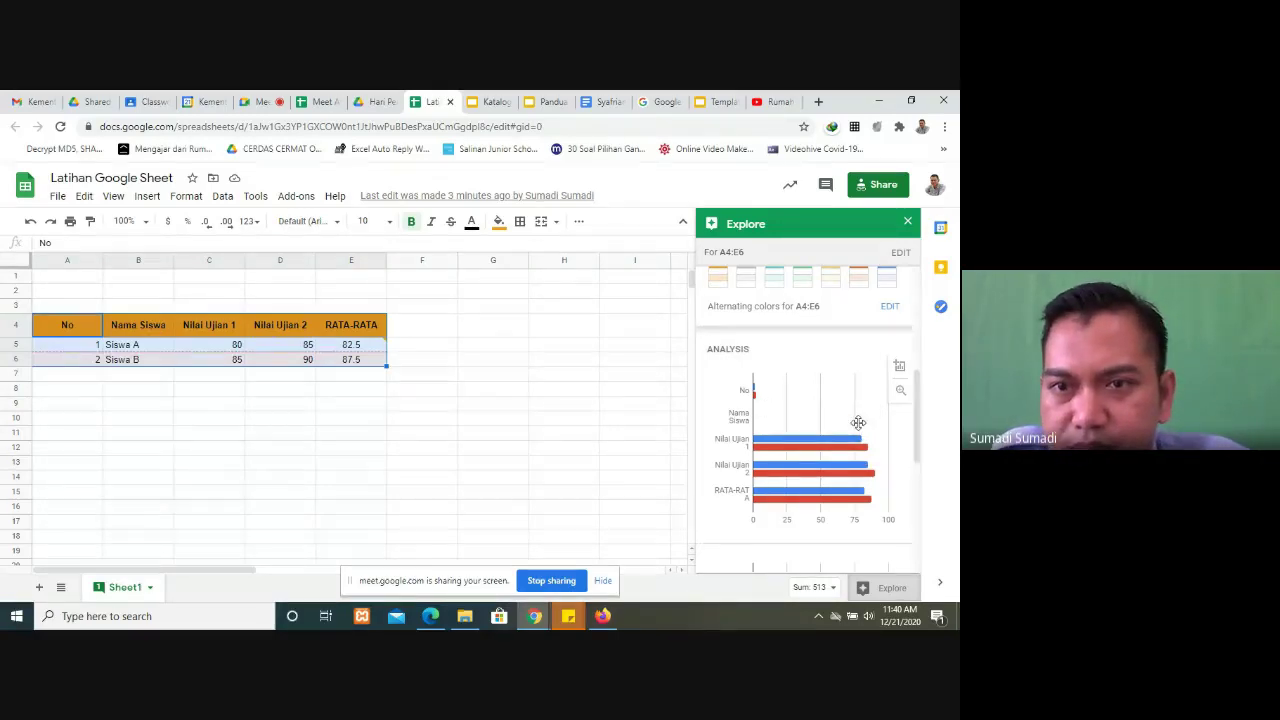
pyautogui.scroll(-3, 858, 422)
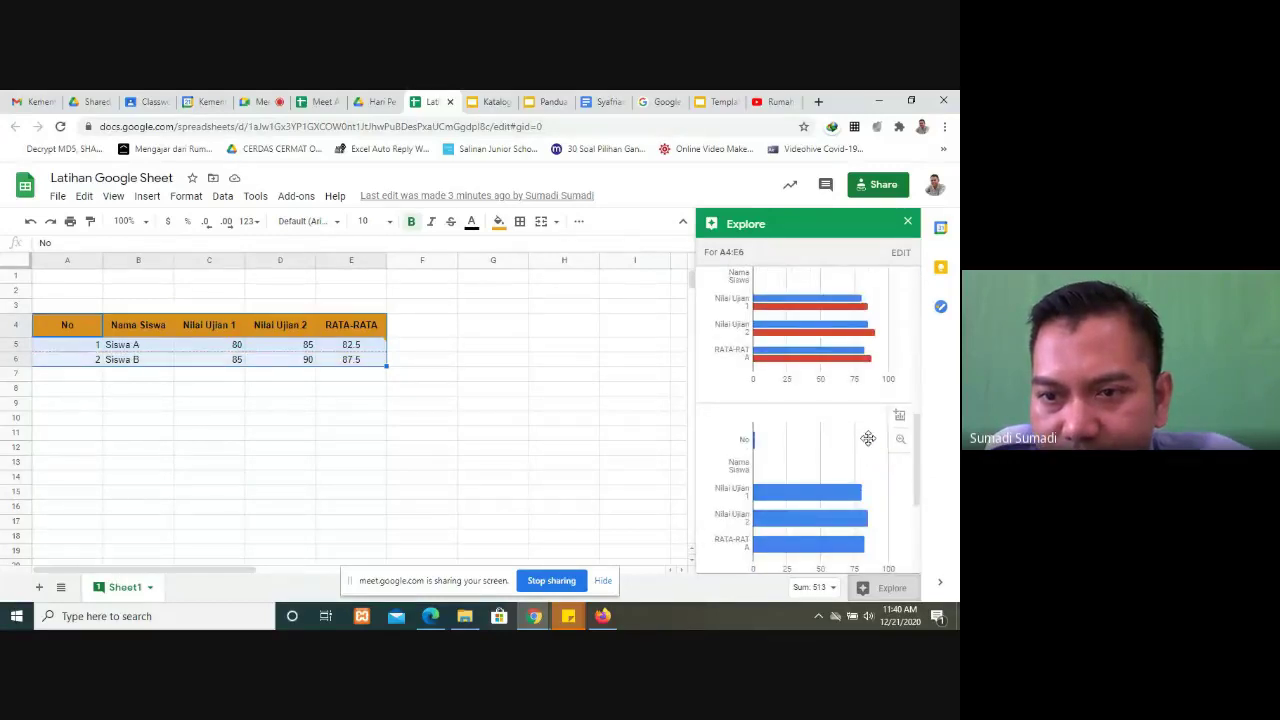
pyautogui.scroll(3, 868, 438)
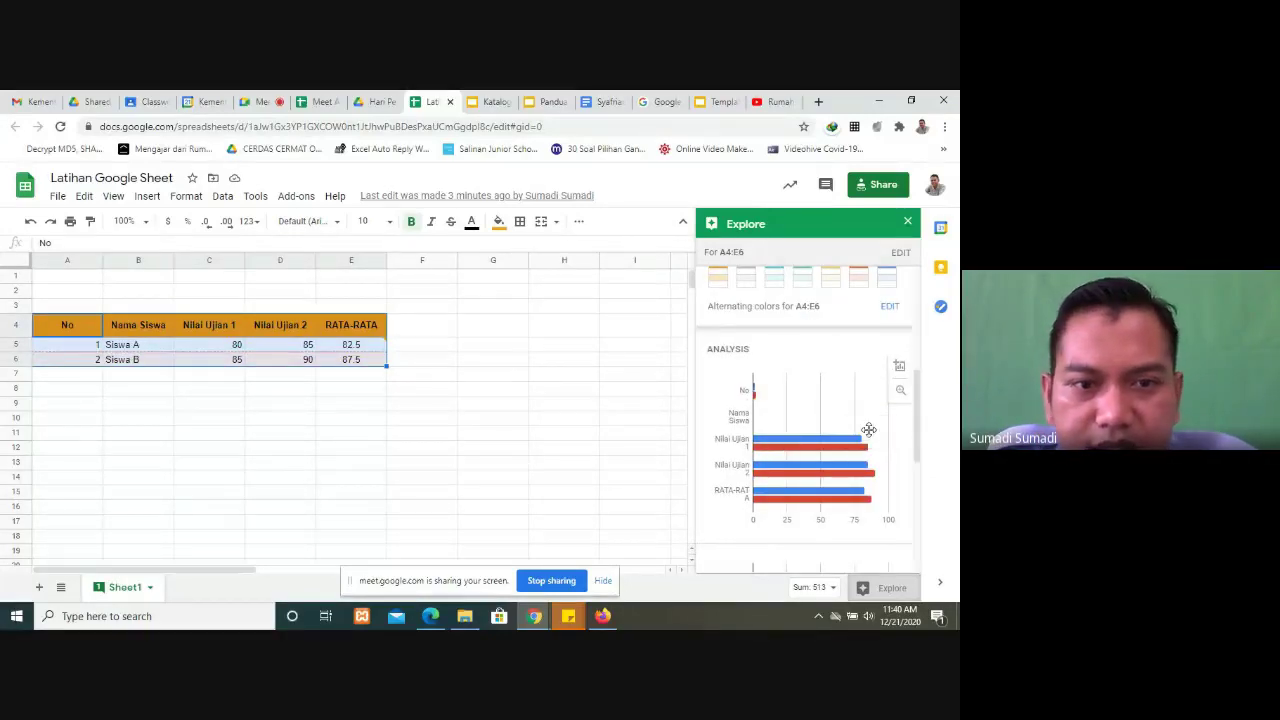
pyautogui.click(202, 443)
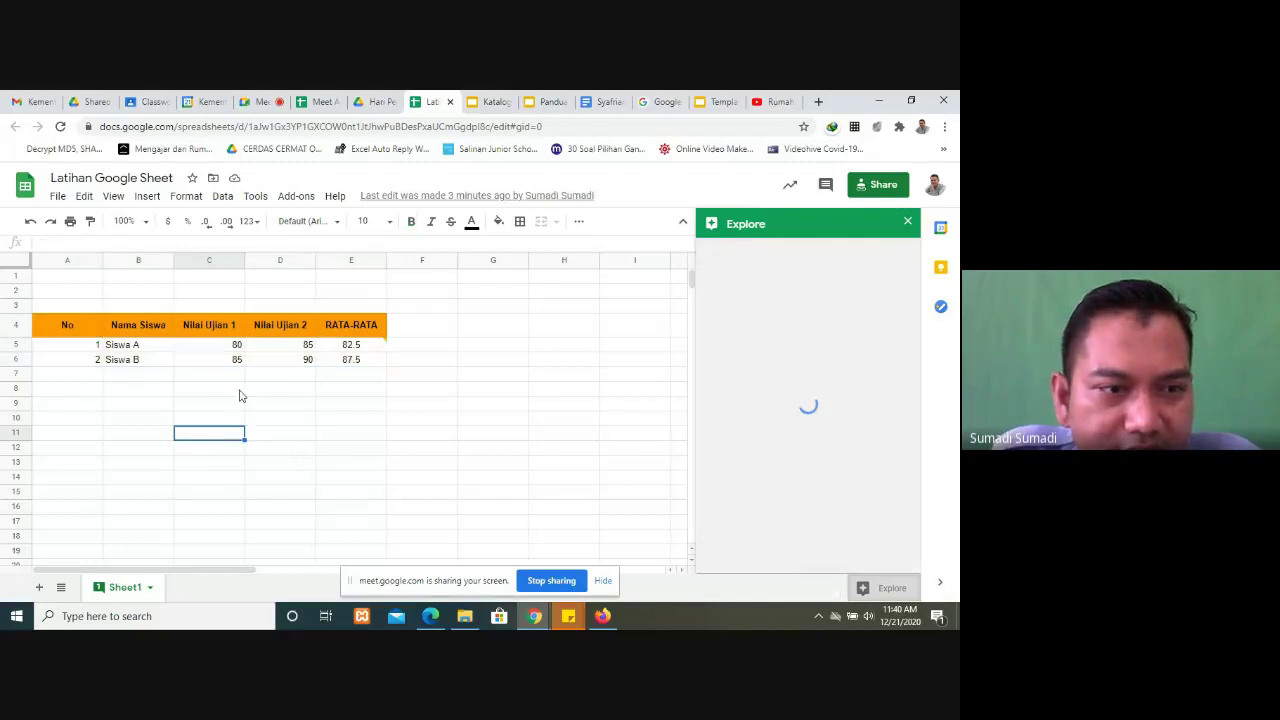
pyautogui.moveTo(67, 324); pyautogui.dragTo(230, 347)
pyautogui.moveTo(308, 367); pyautogui.dragTo(371, 363)
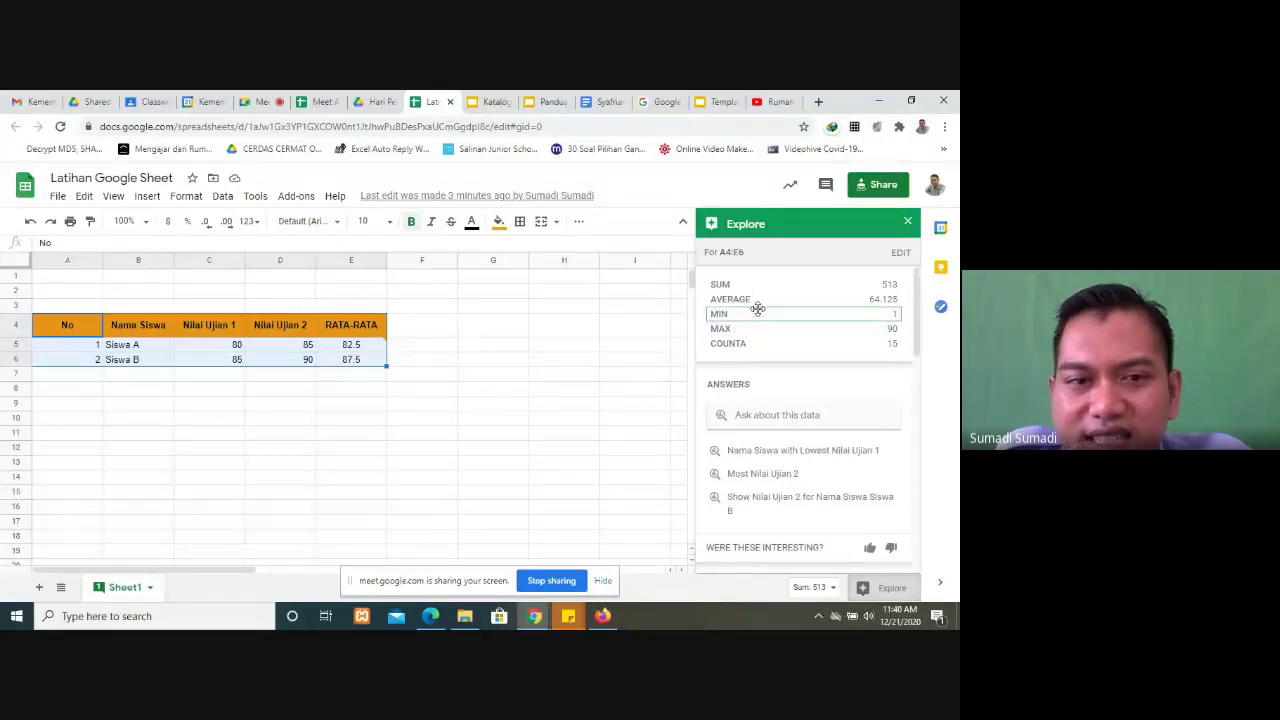
pyautogui.scroll(-4, 780, 330)
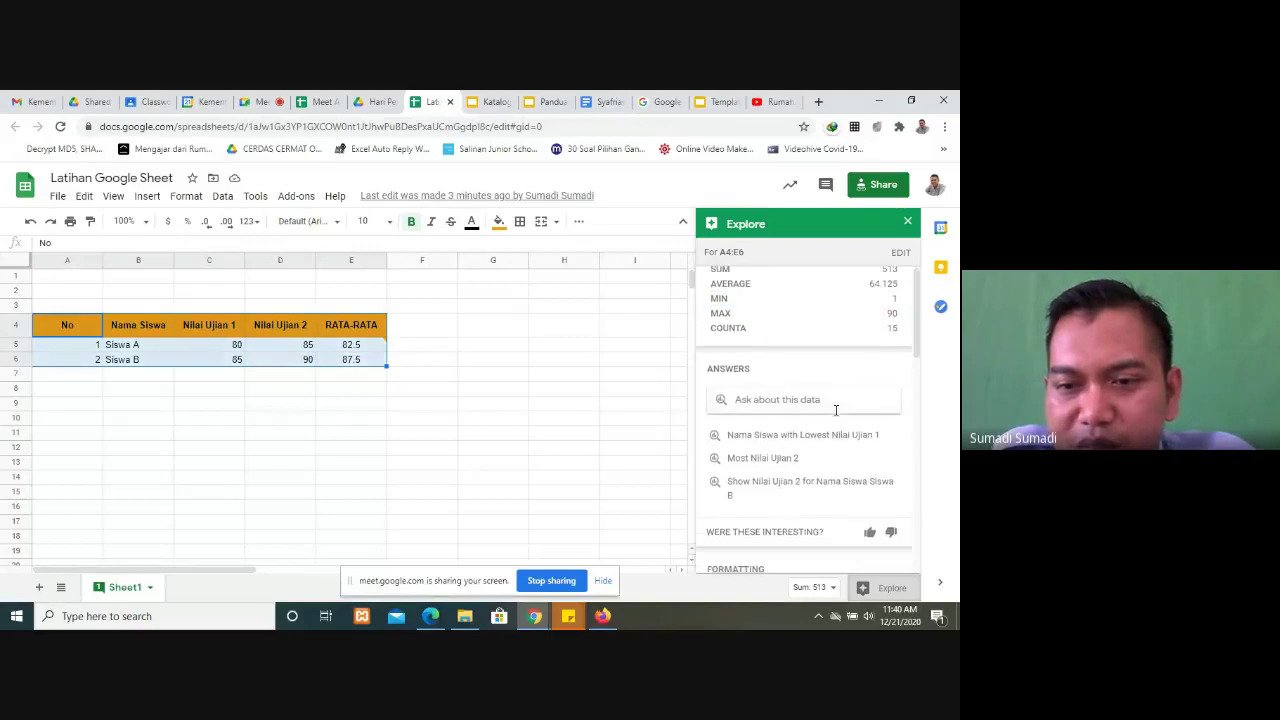
pyautogui.scroll(-3, 857, 456)
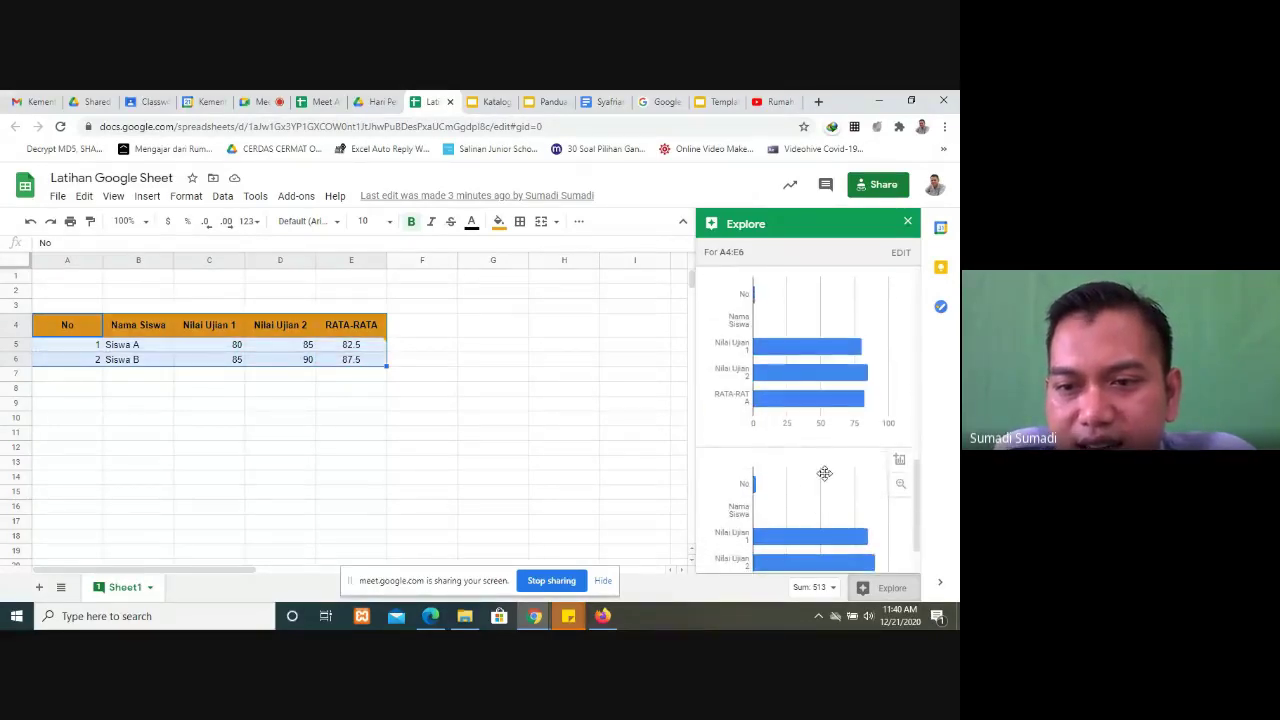
pyautogui.moveTo(845, 378)
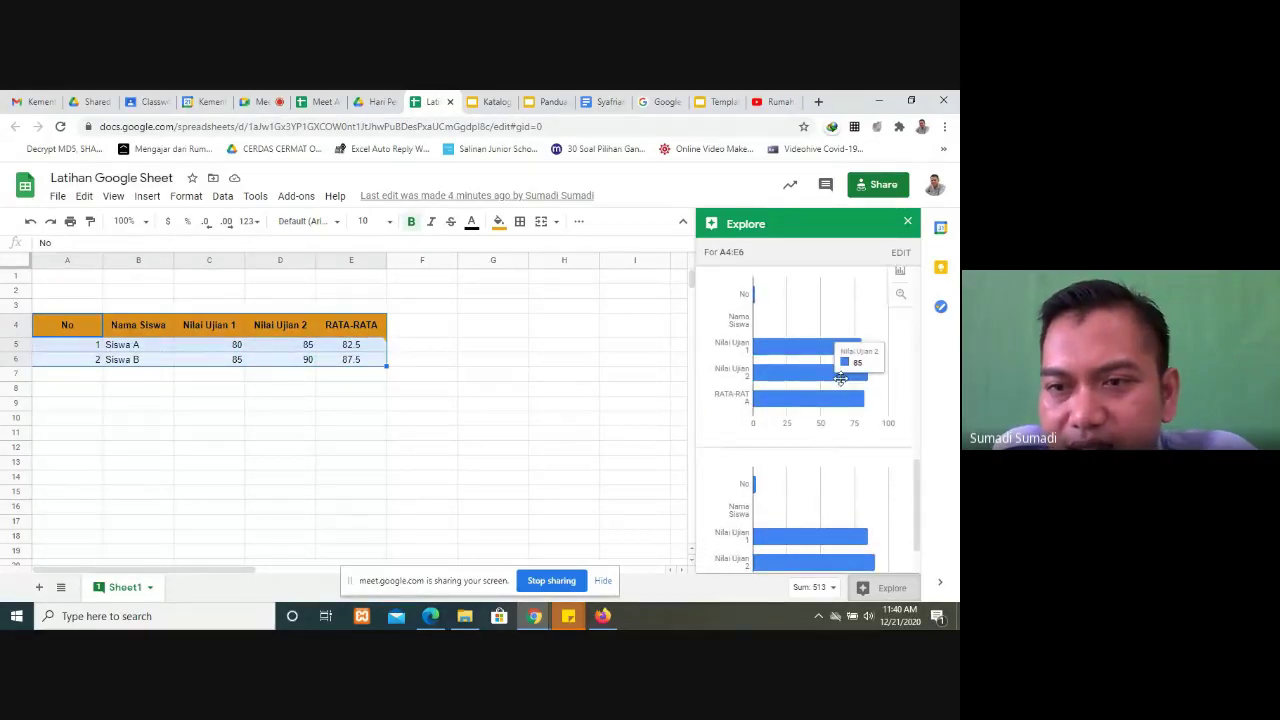
pyautogui.scroll(1, 899, 280)
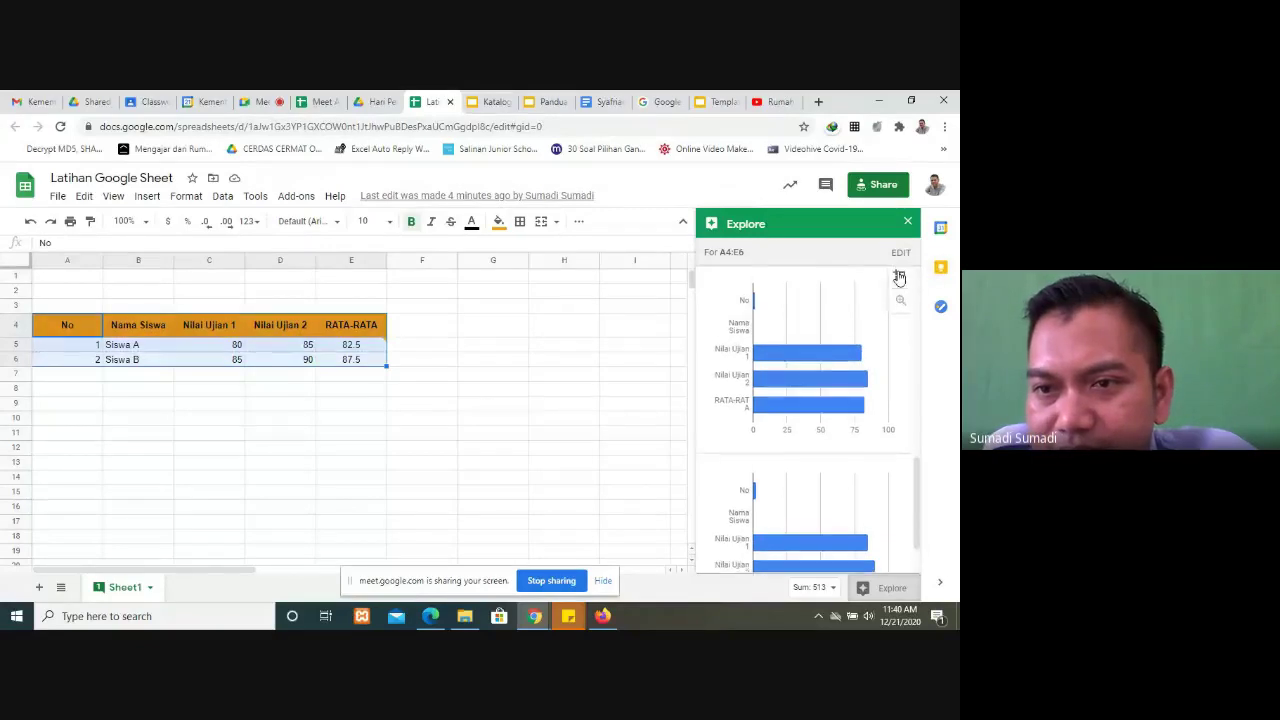
pyautogui.click(899, 277)
pyautogui.scroll(-2, 484, 427)
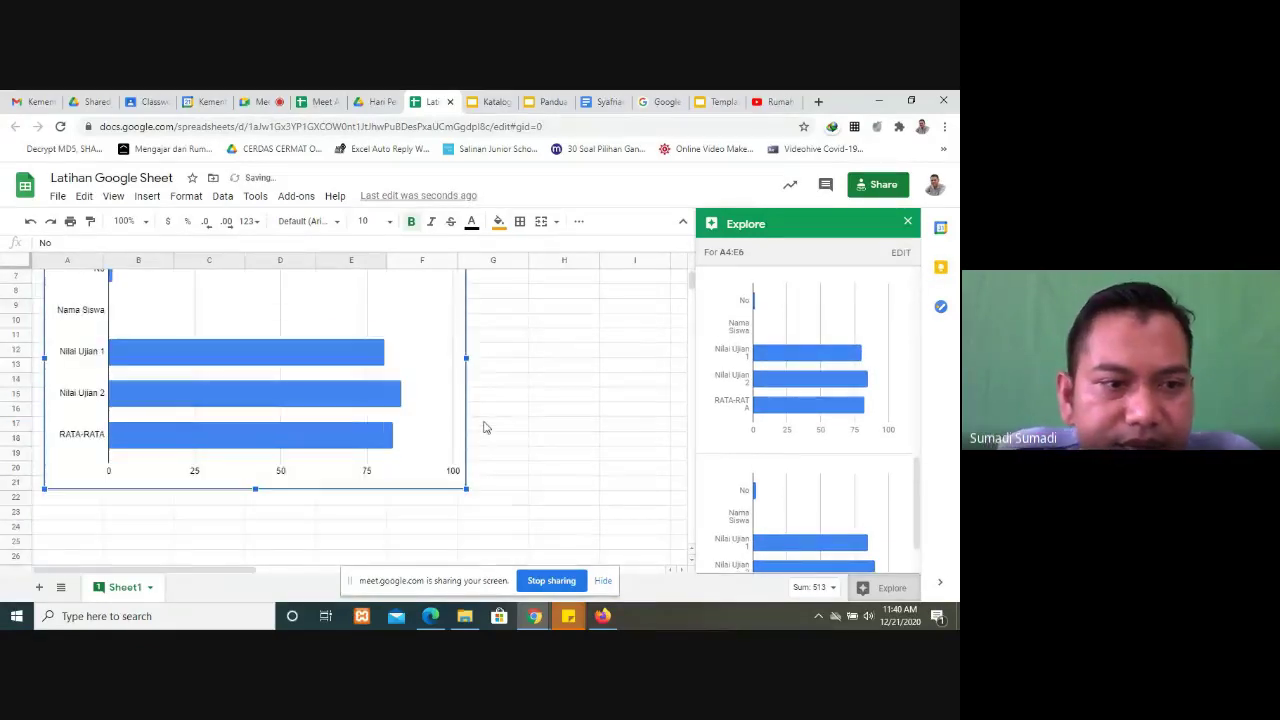
pyautogui.scroll(1, 484, 427)
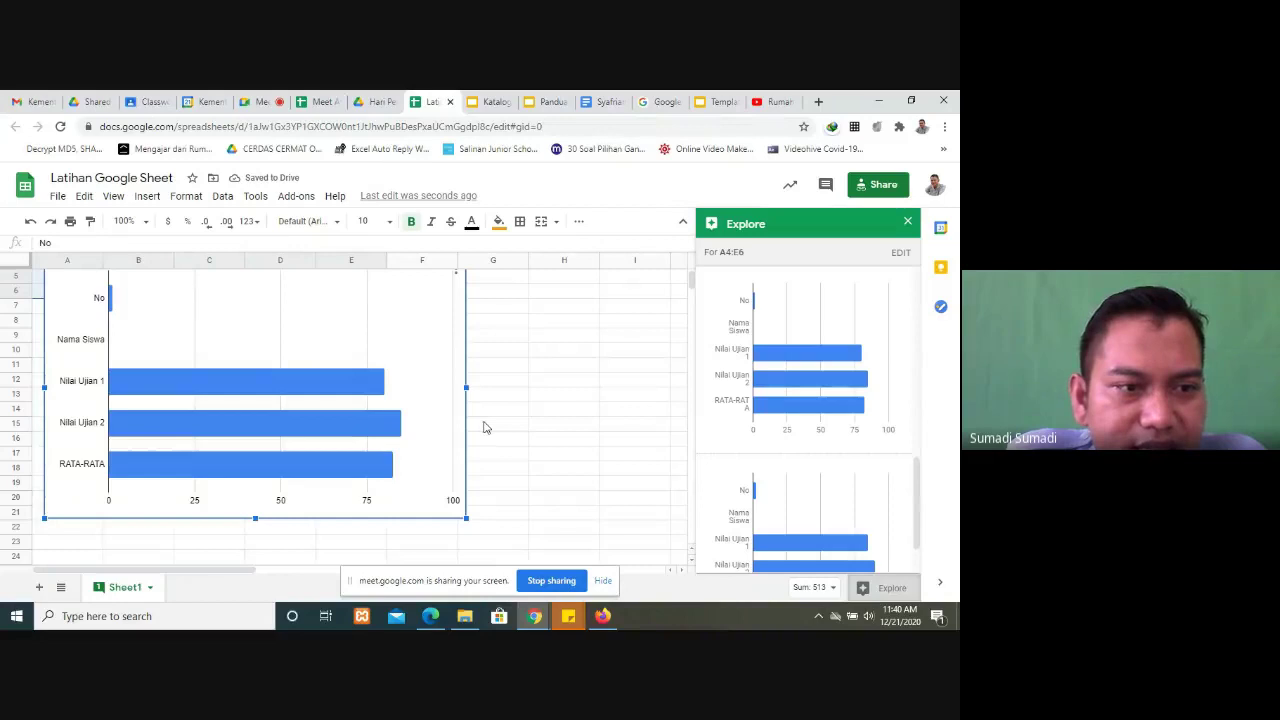
pyautogui.scroll(1, 484, 427)
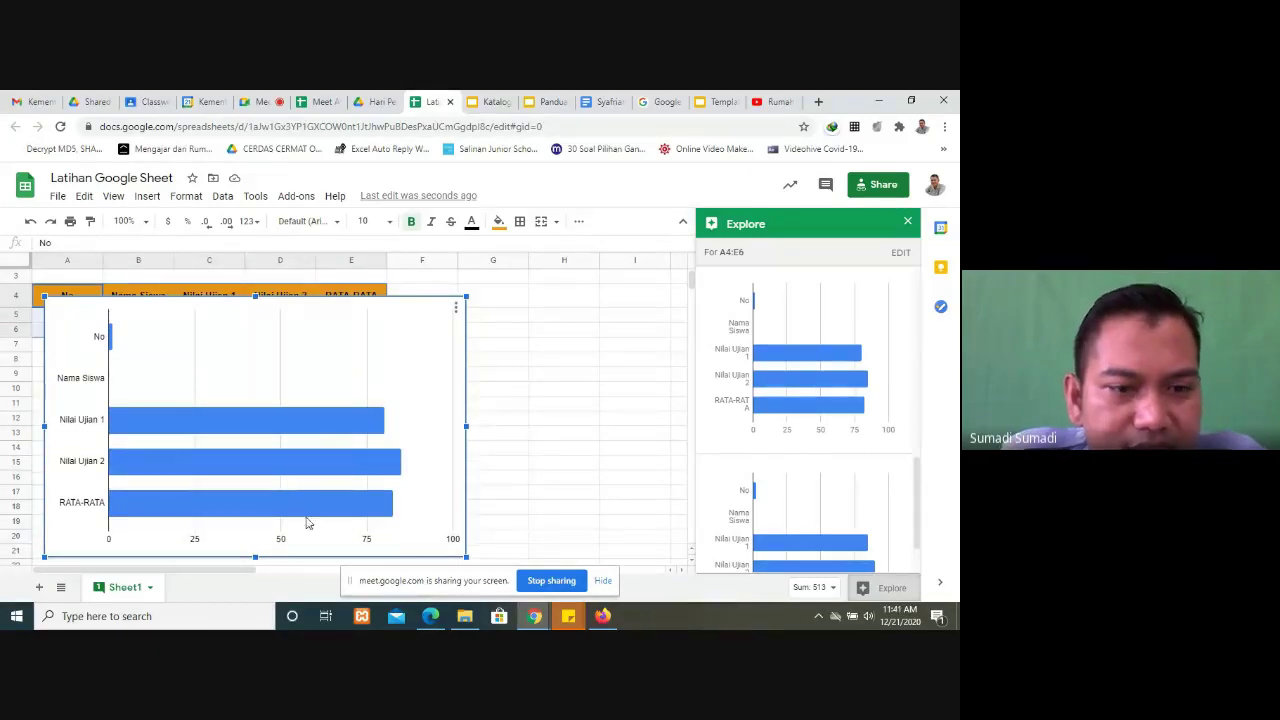
pyautogui.press('Delete')
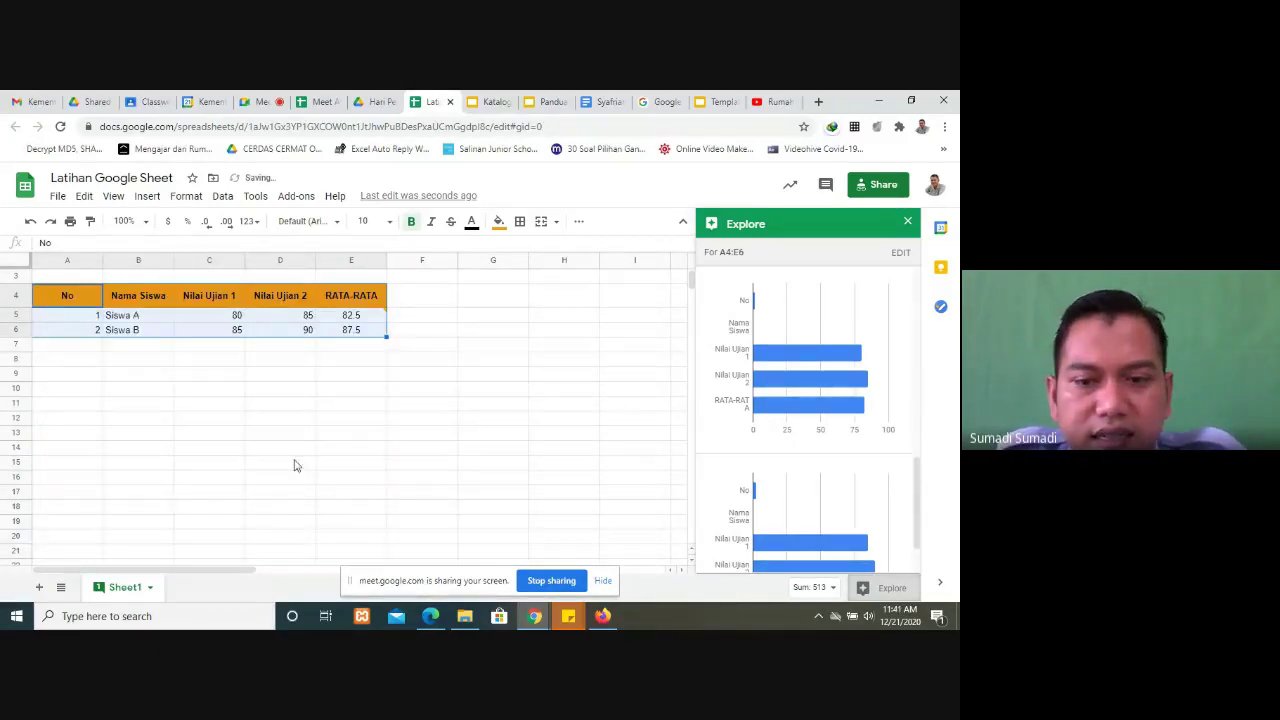
# Step: Select the names and scores B4:E6, browse Explore's chart analyses, then return to the Meet call
pyautogui.click(130, 320)
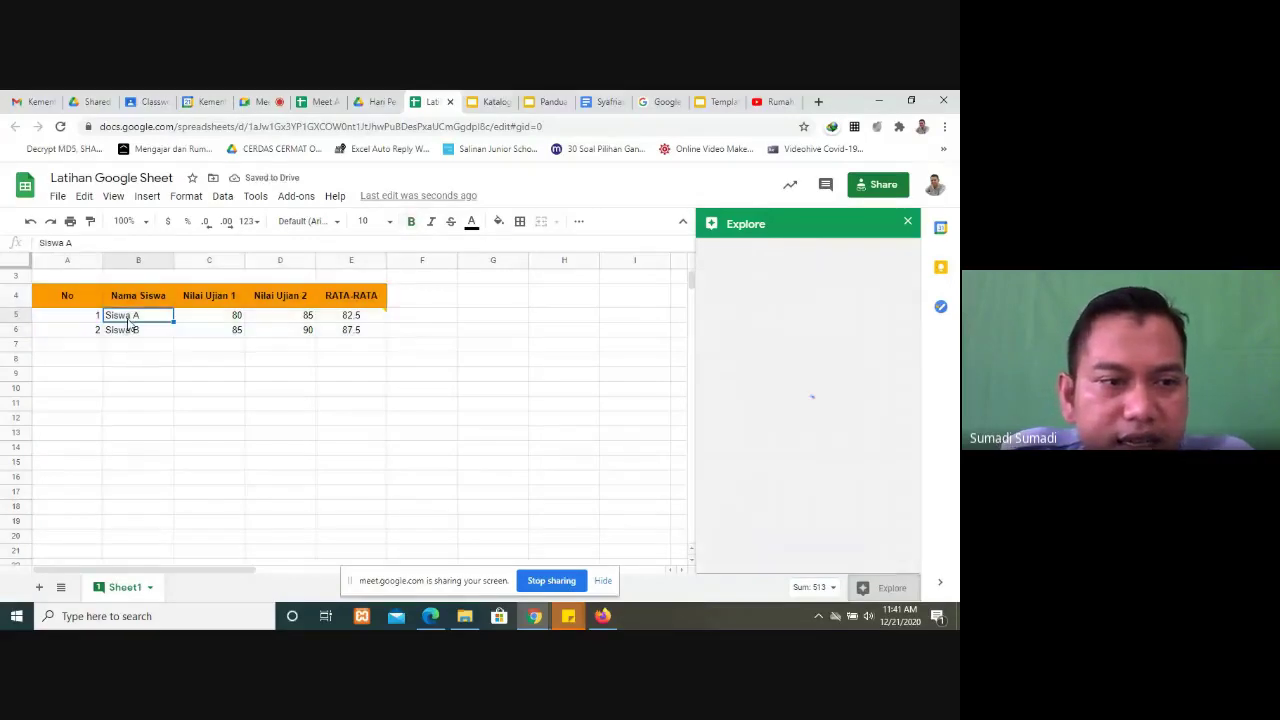
pyautogui.moveTo(130, 297); pyautogui.dragTo(370, 337)
pyautogui.scroll(-3, 808, 523)
pyautogui.scroll(-2, 815, 473)
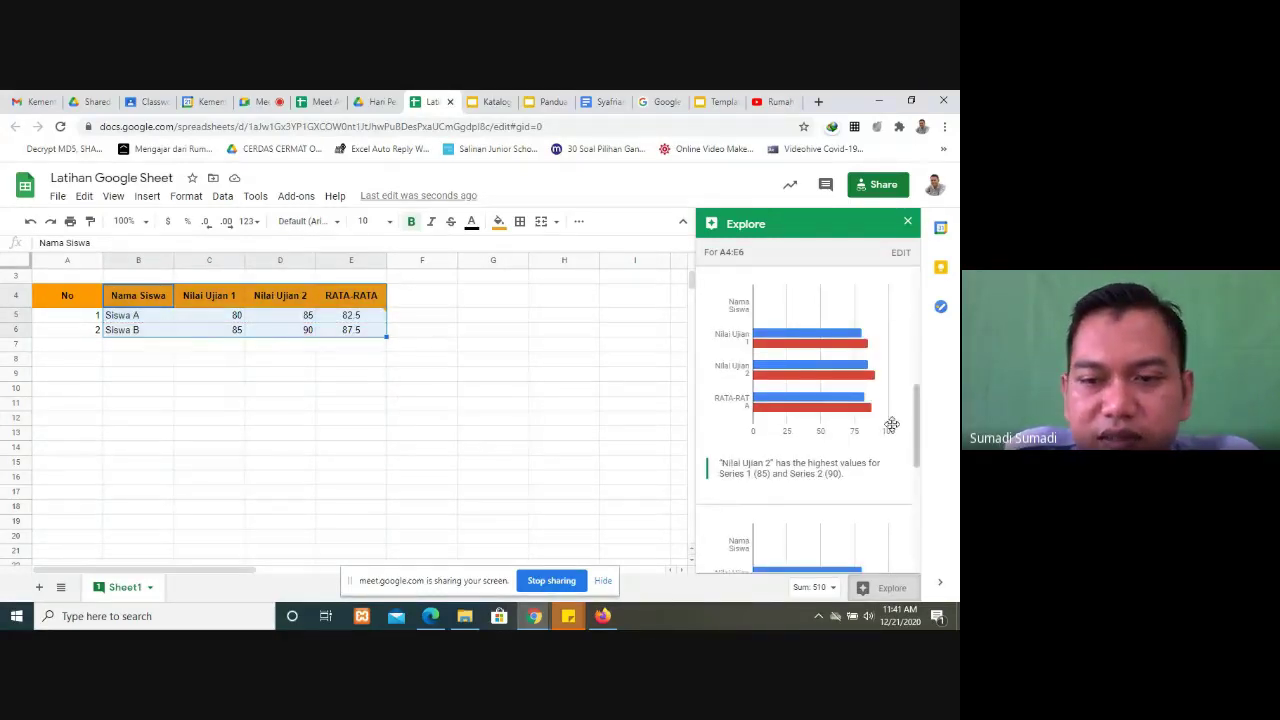
pyautogui.scroll(-3, 815, 428)
pyautogui.scroll(1, 815, 460)
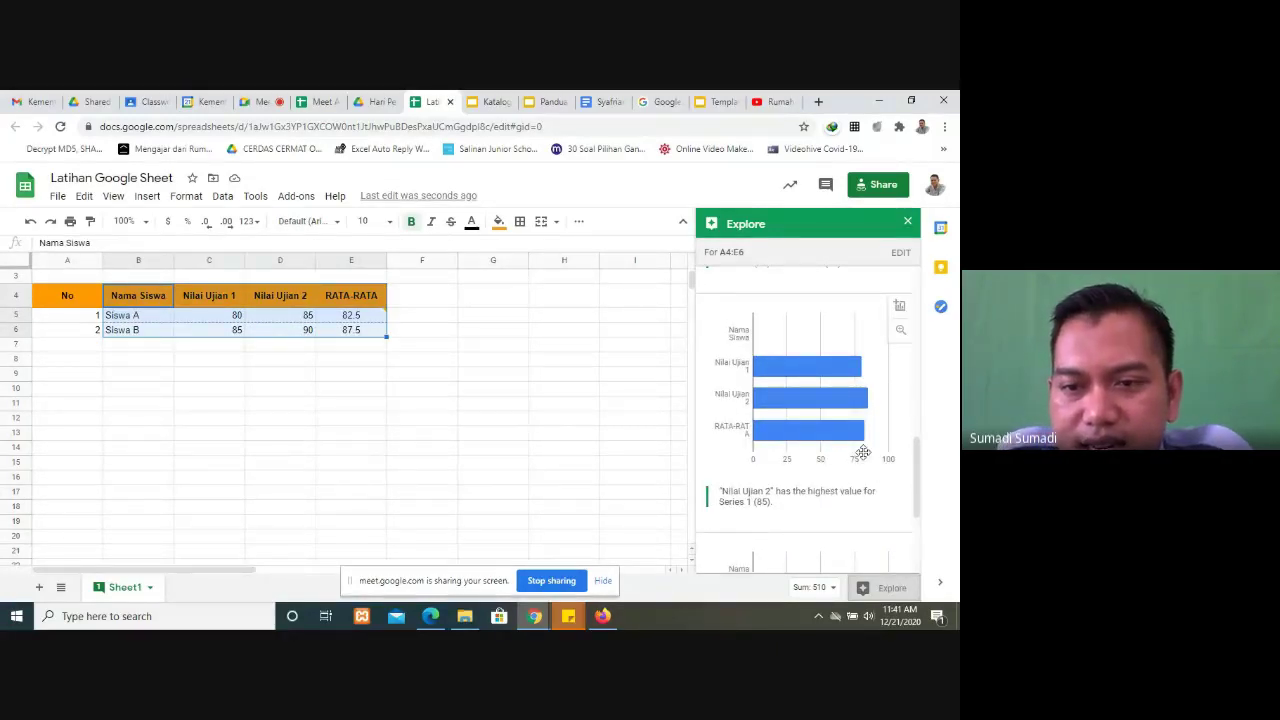
pyautogui.scroll(-3, 830, 470)
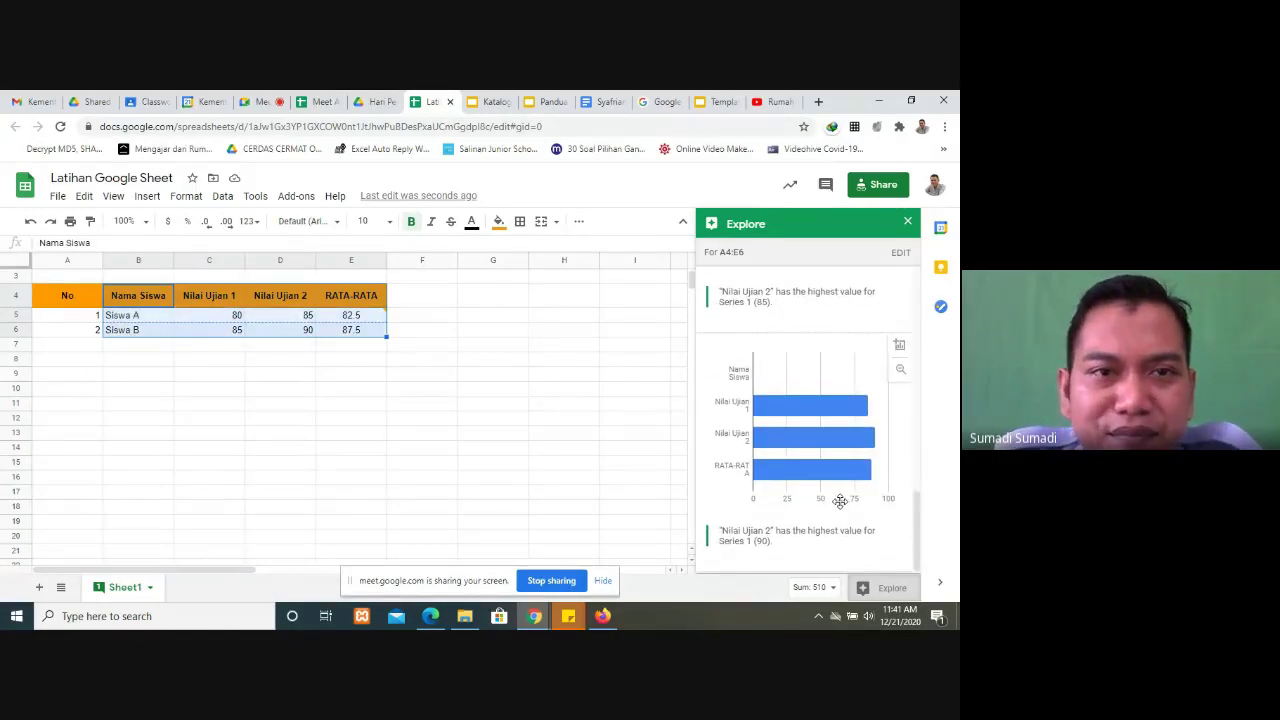
pyautogui.click(258, 101)
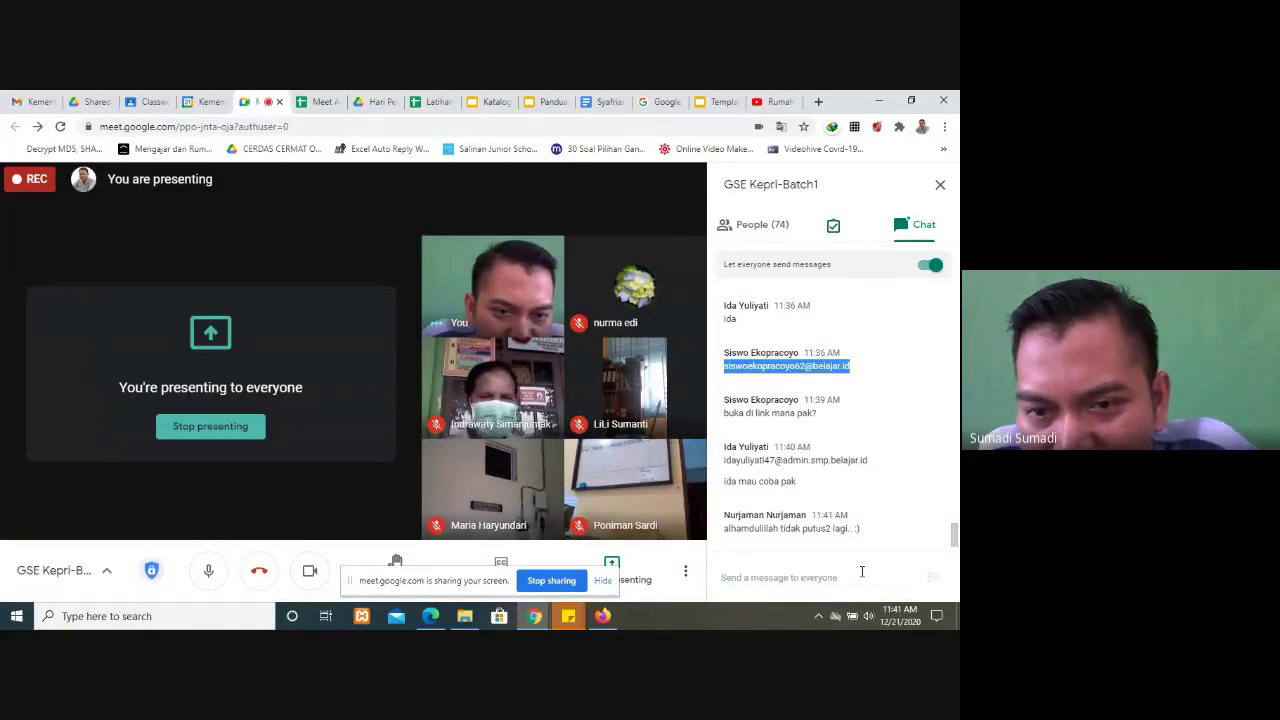
# Step: Highlight participants' check-in messages in the Meet chat, then return to Latihan Google Sheet and click an empty cell
pyautogui.moveTo(800, 488); pyautogui.dragTo(840, 460)
pyautogui.click(727, 465)
pyautogui.click(845, 460)
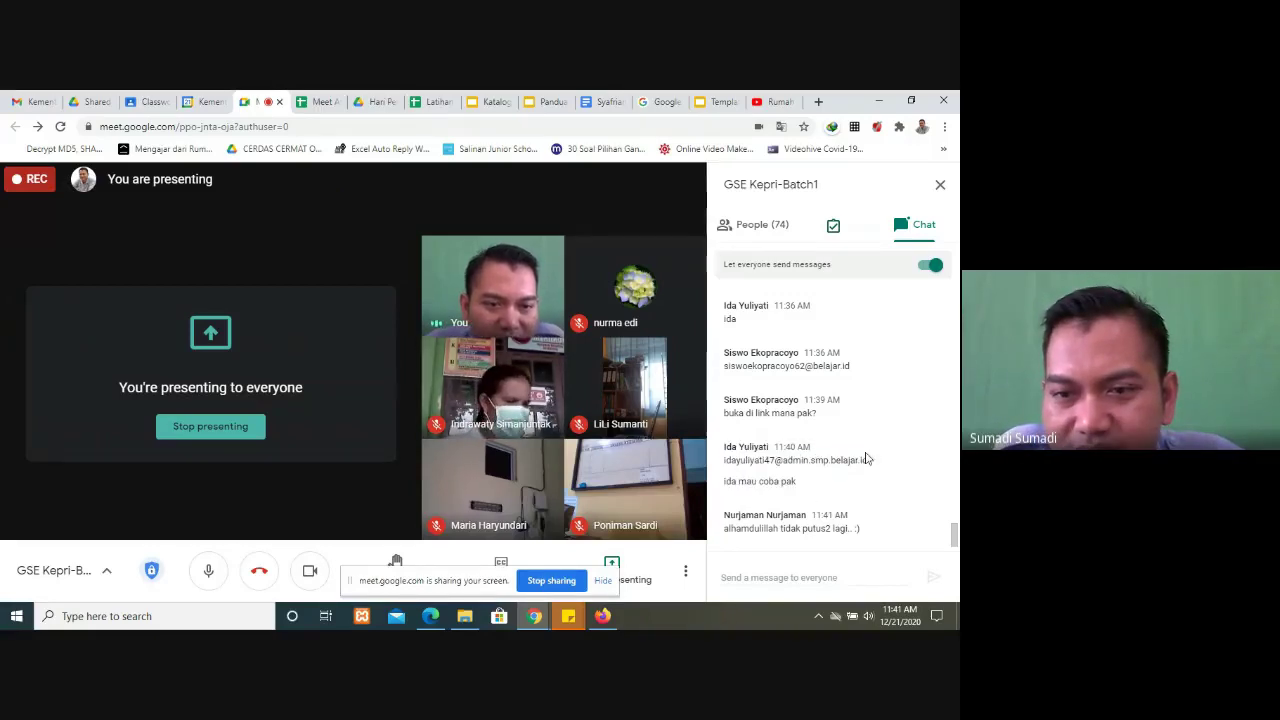
pyautogui.tripleClick(870, 460)
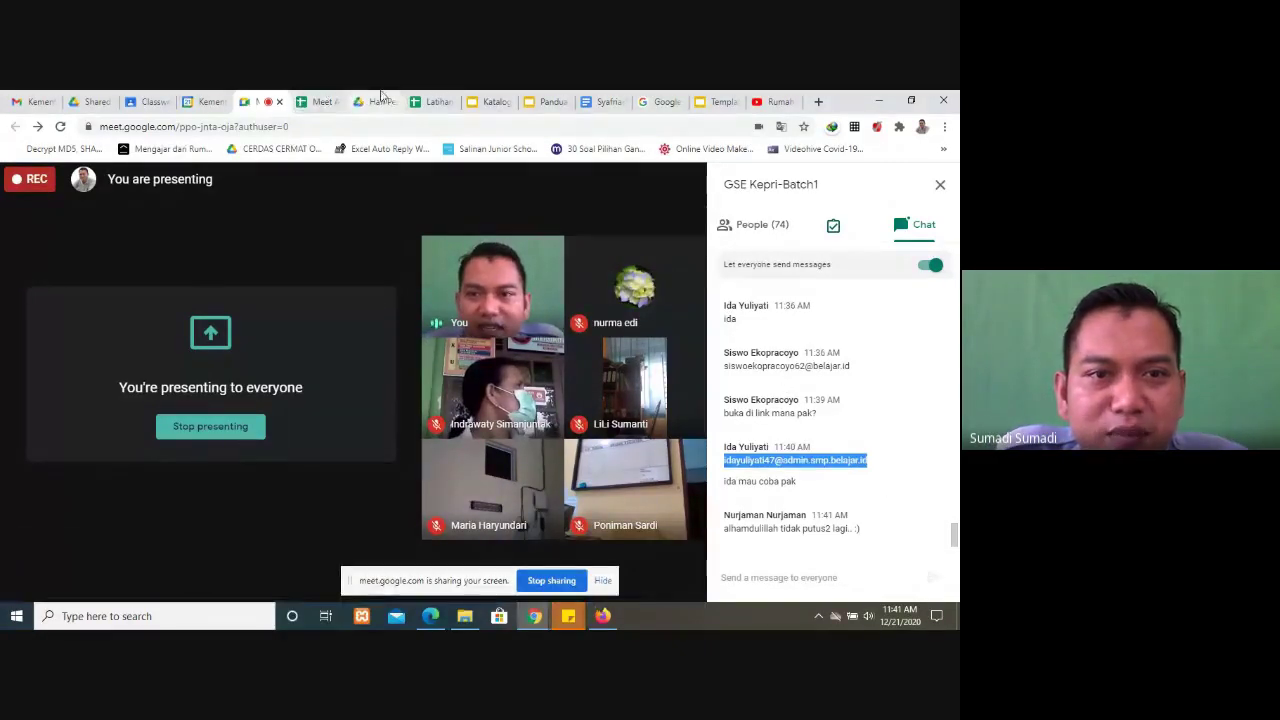
pyautogui.click(433, 101)
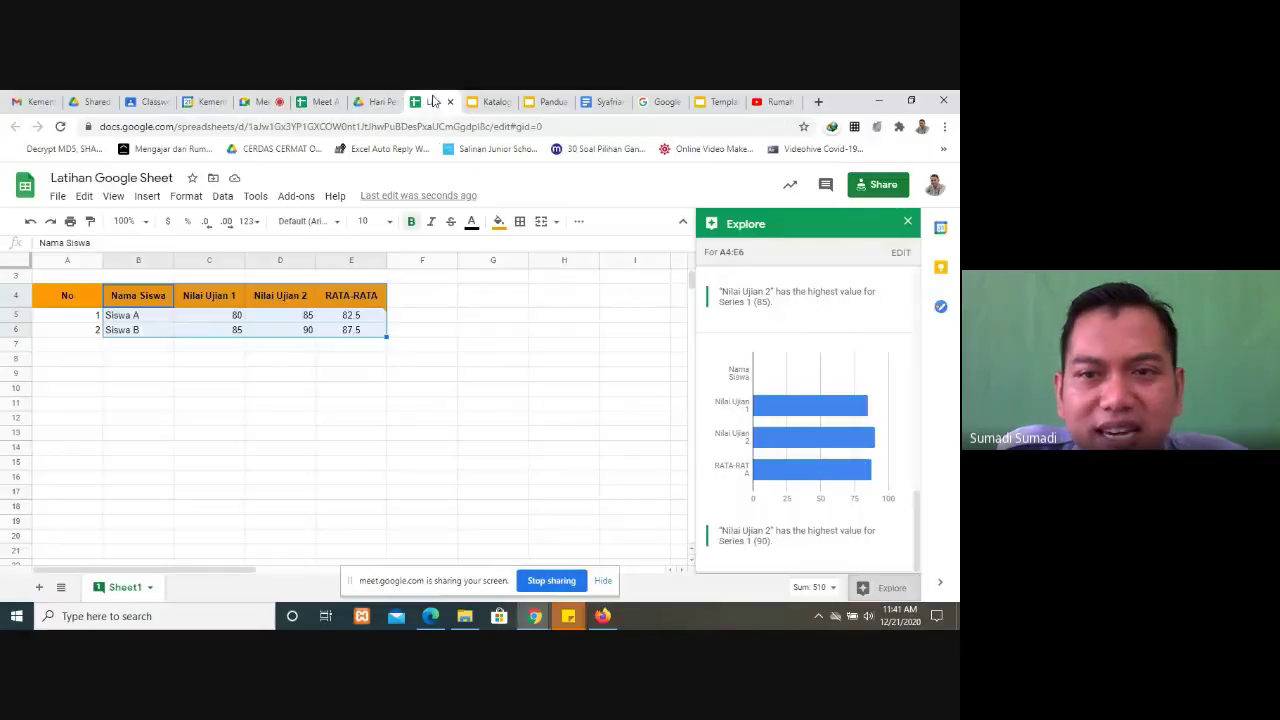
pyautogui.click(558, 423)
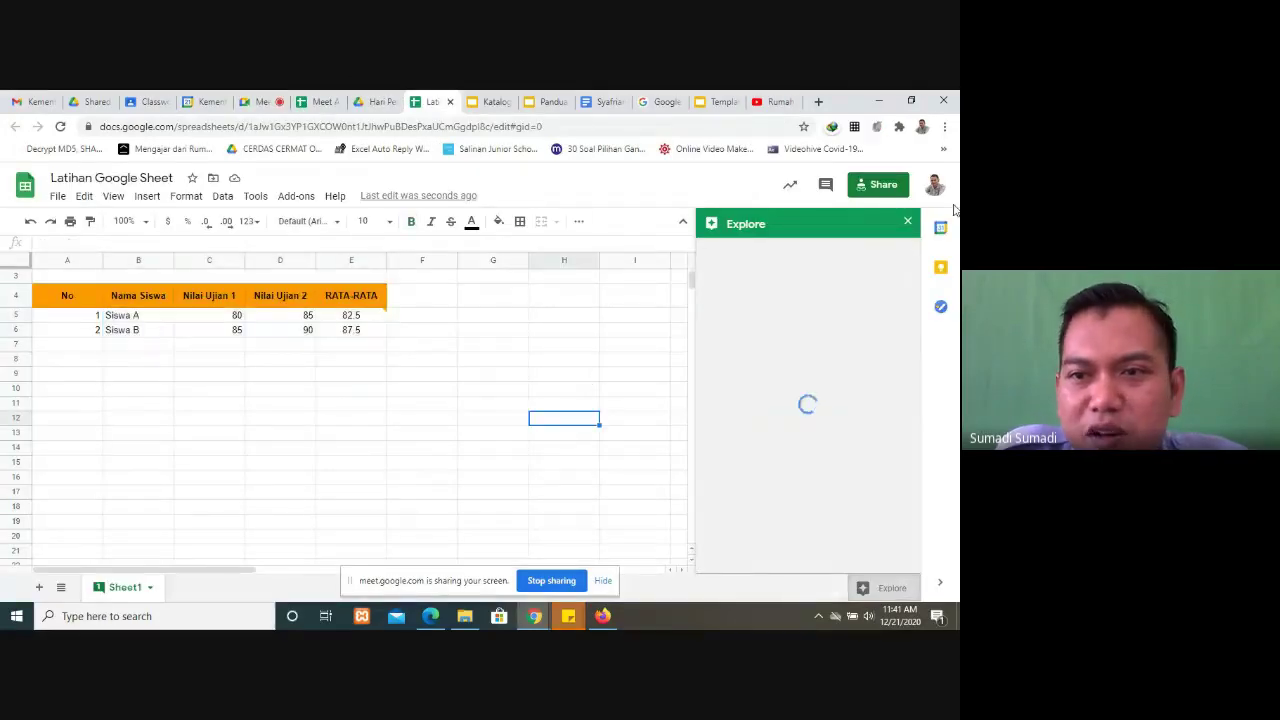
# Step: Close Explore and start protecting the whole Sheet1, opening its edit permission settings
pyautogui.click(907, 226)
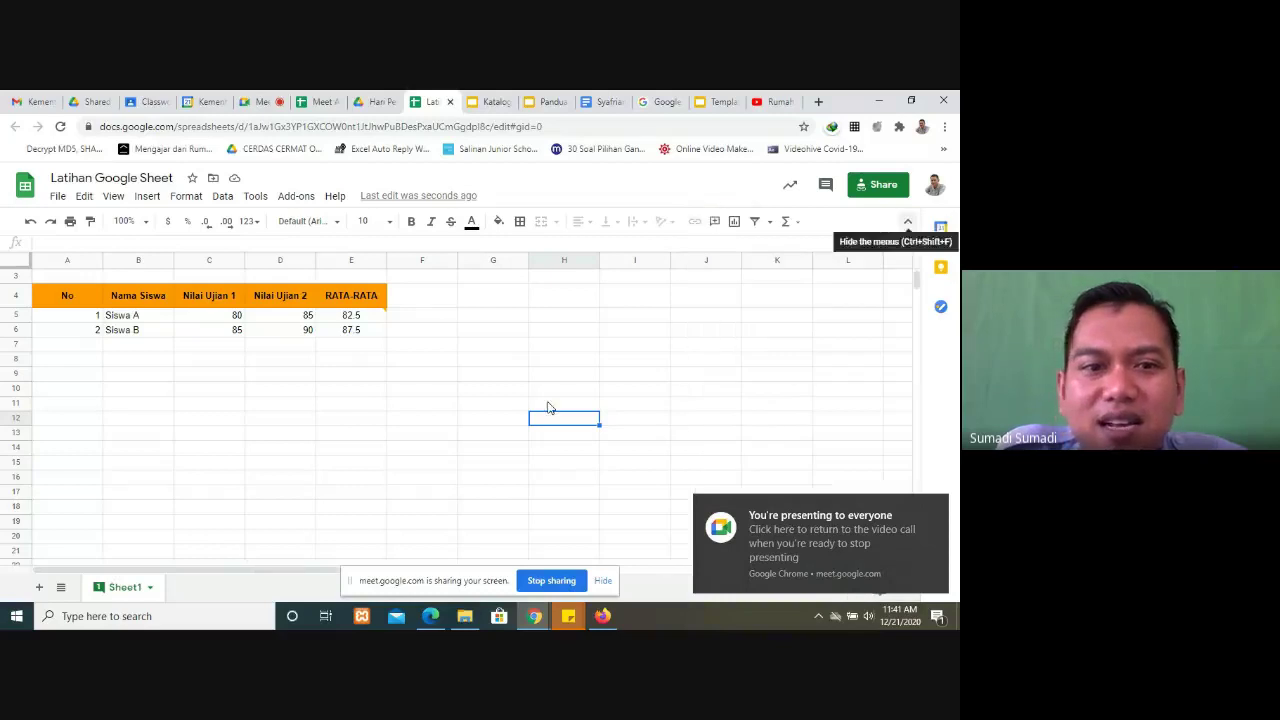
pyautogui.click(414, 375)
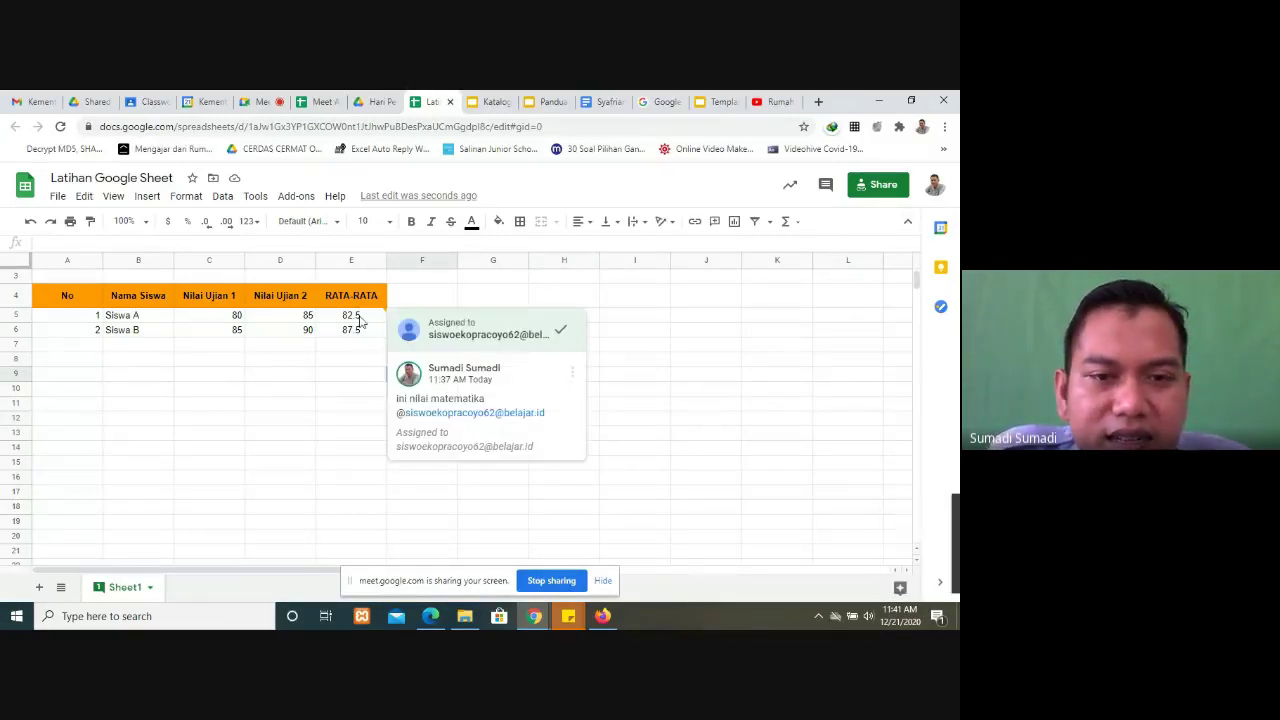
pyautogui.click(150, 589)
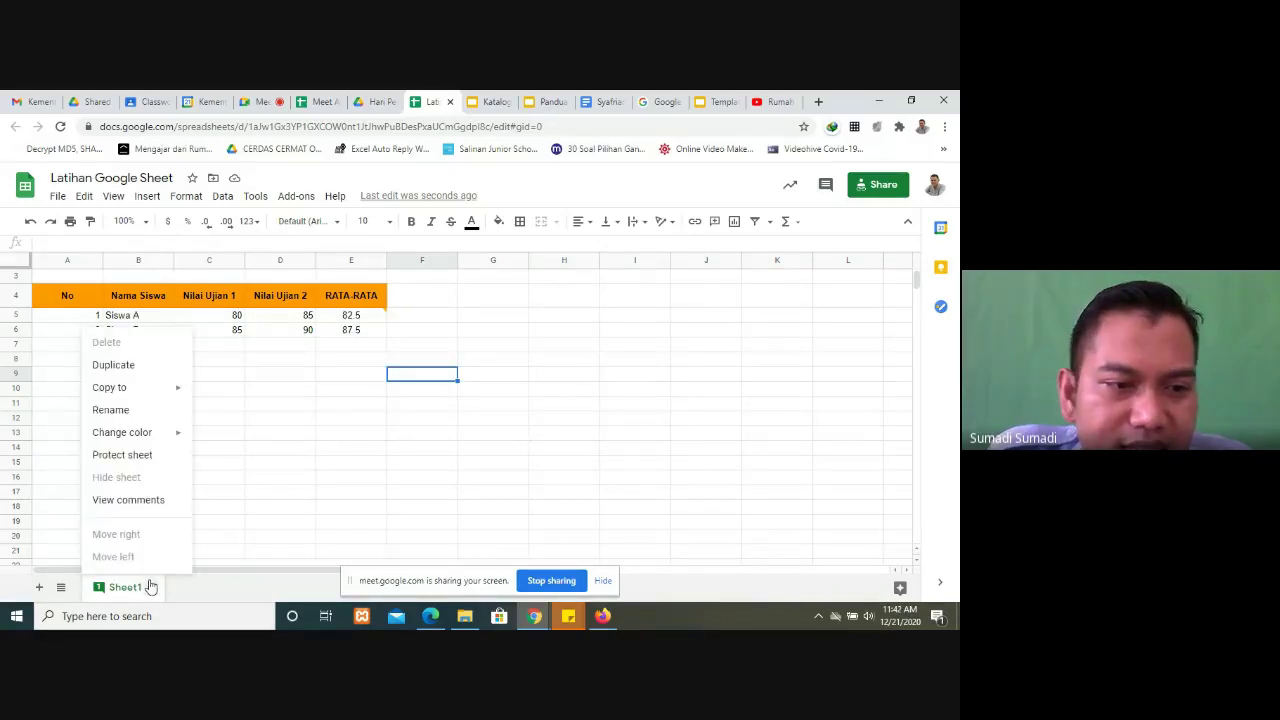
pyautogui.click(122, 455)
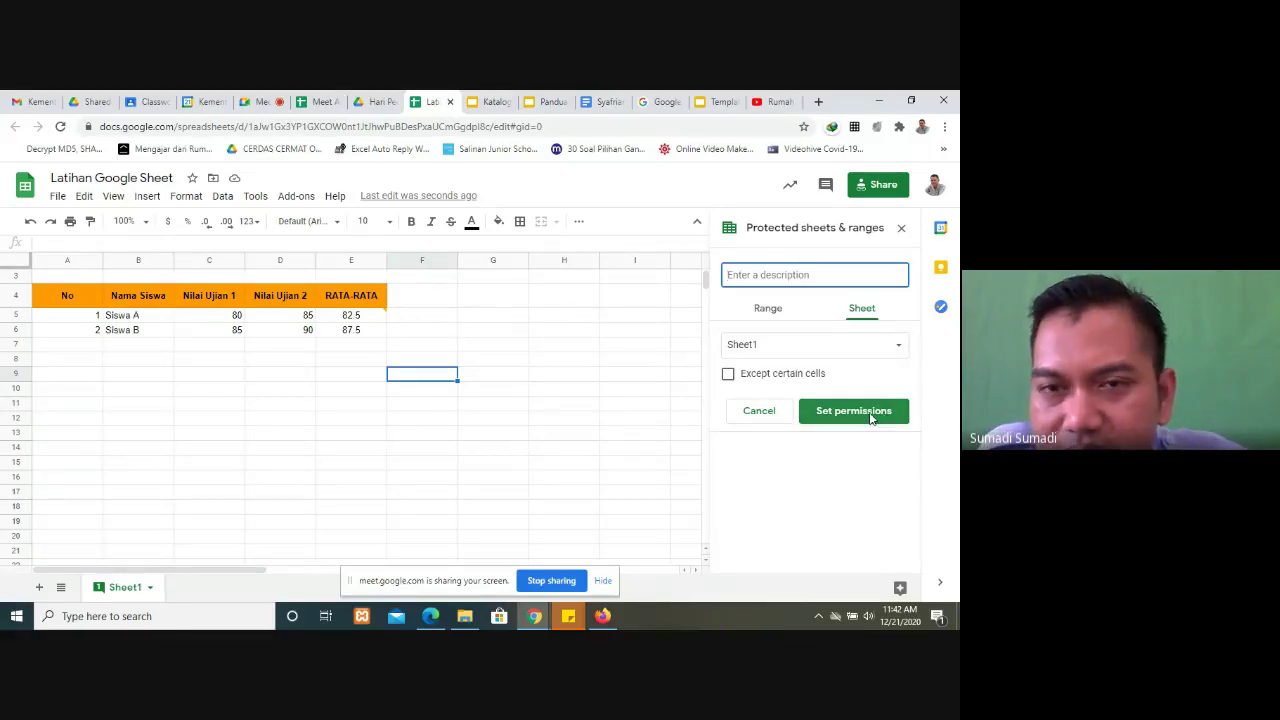
pyautogui.click(870, 414)
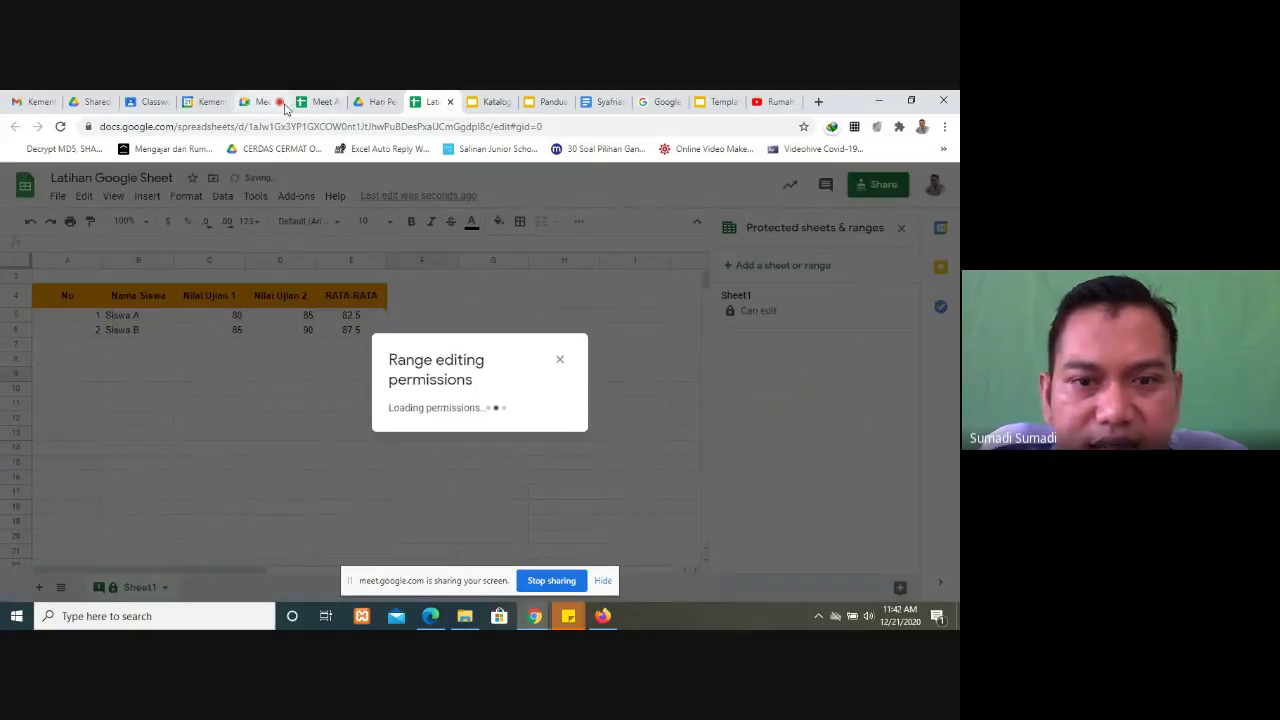
# Step: Admit the person asking to join the Meet call, then restrict Sheet1 editing to only you
pyautogui.click(255, 101)
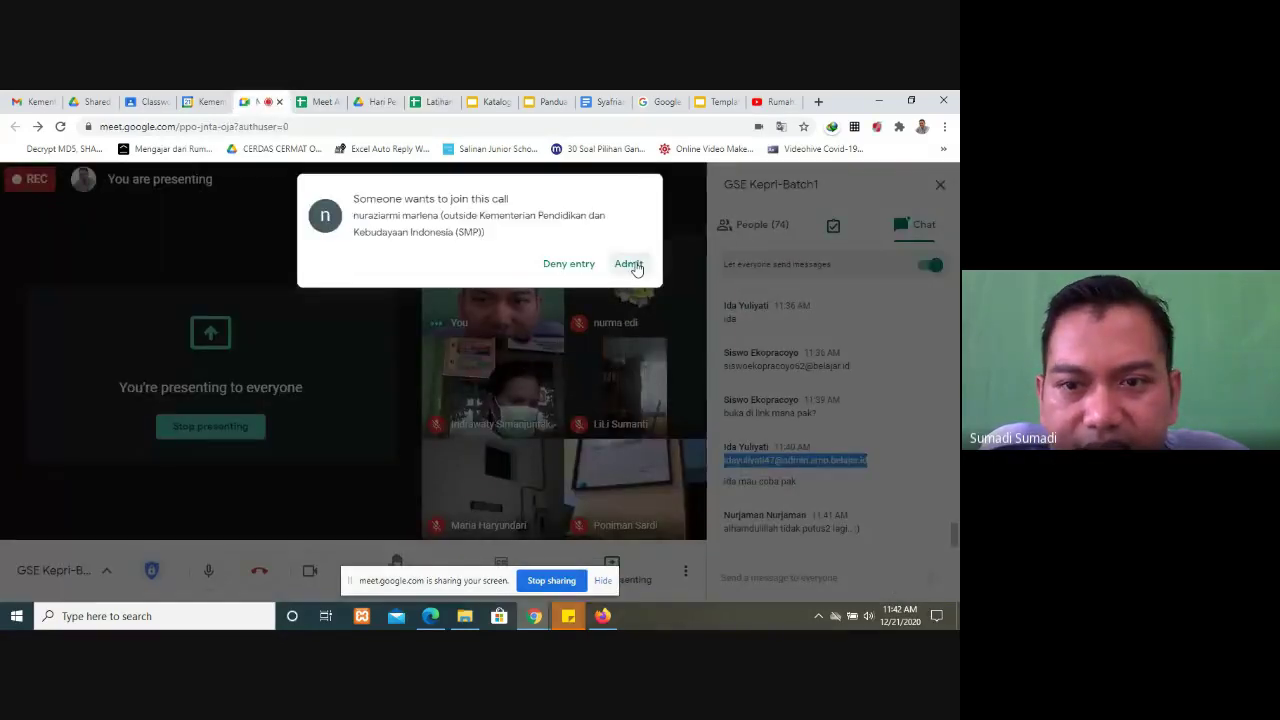
pyautogui.click(630, 265)
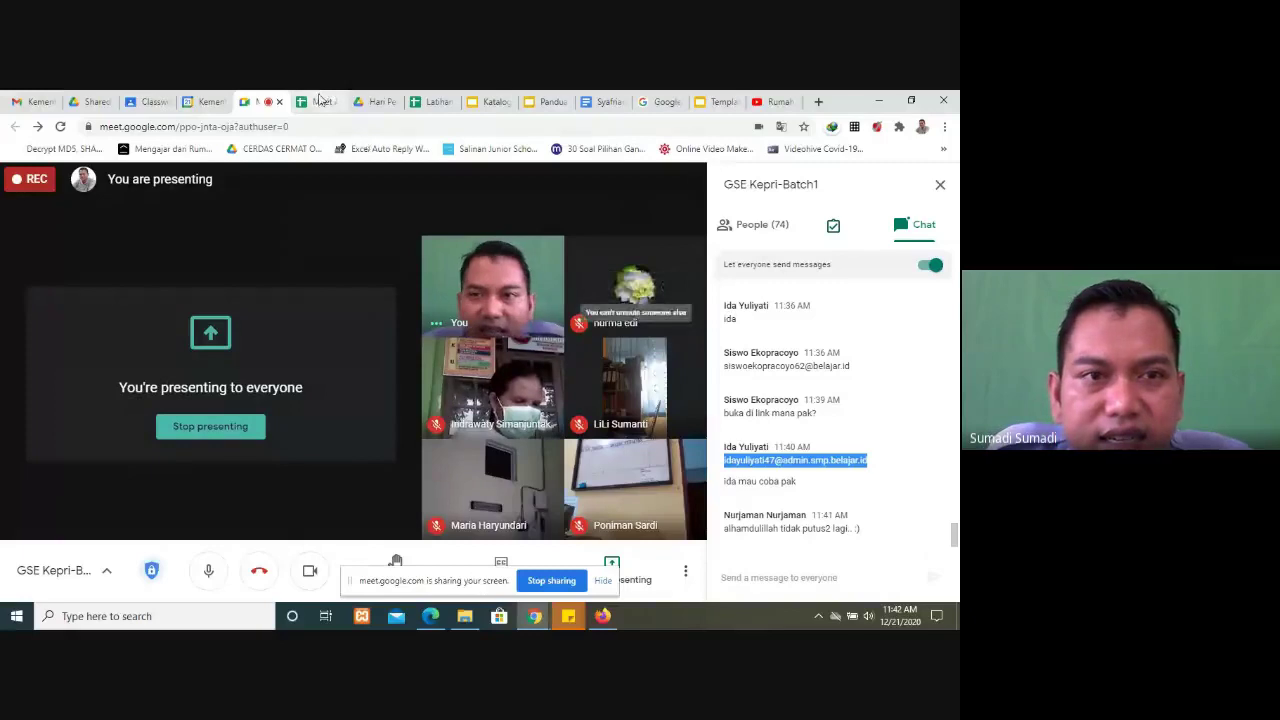
pyautogui.click(425, 101)
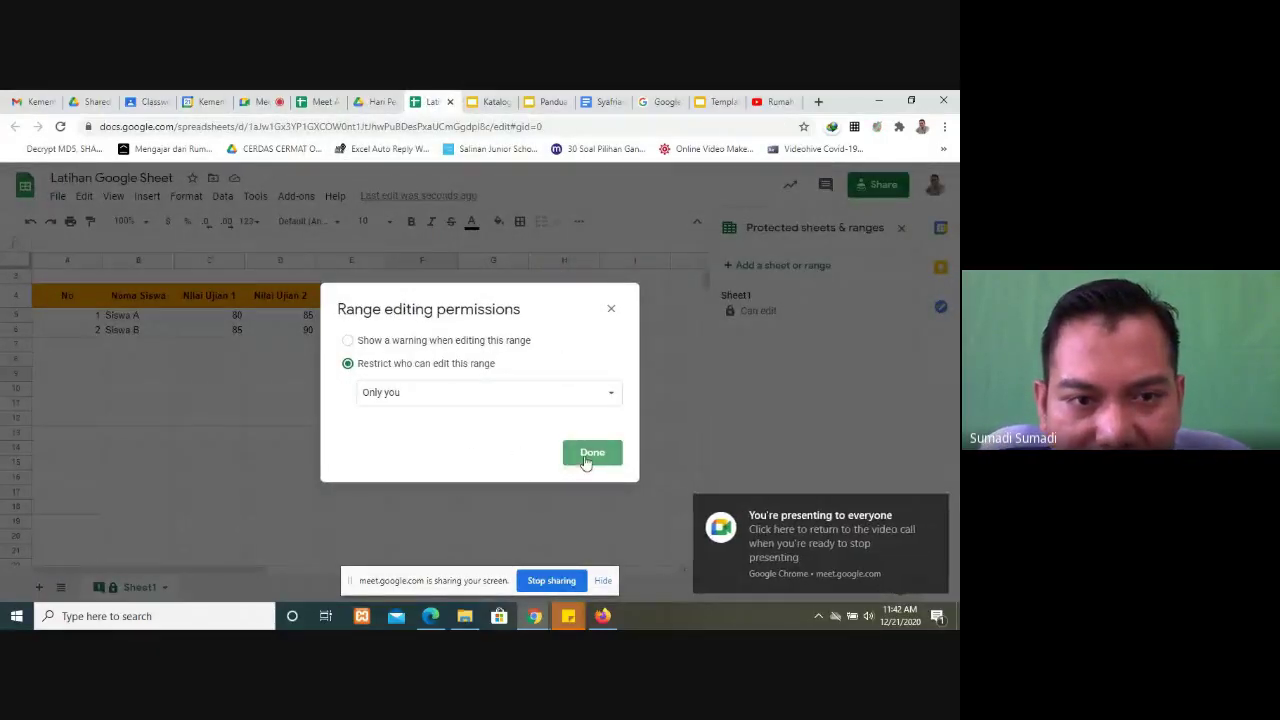
pyautogui.click(586, 456)
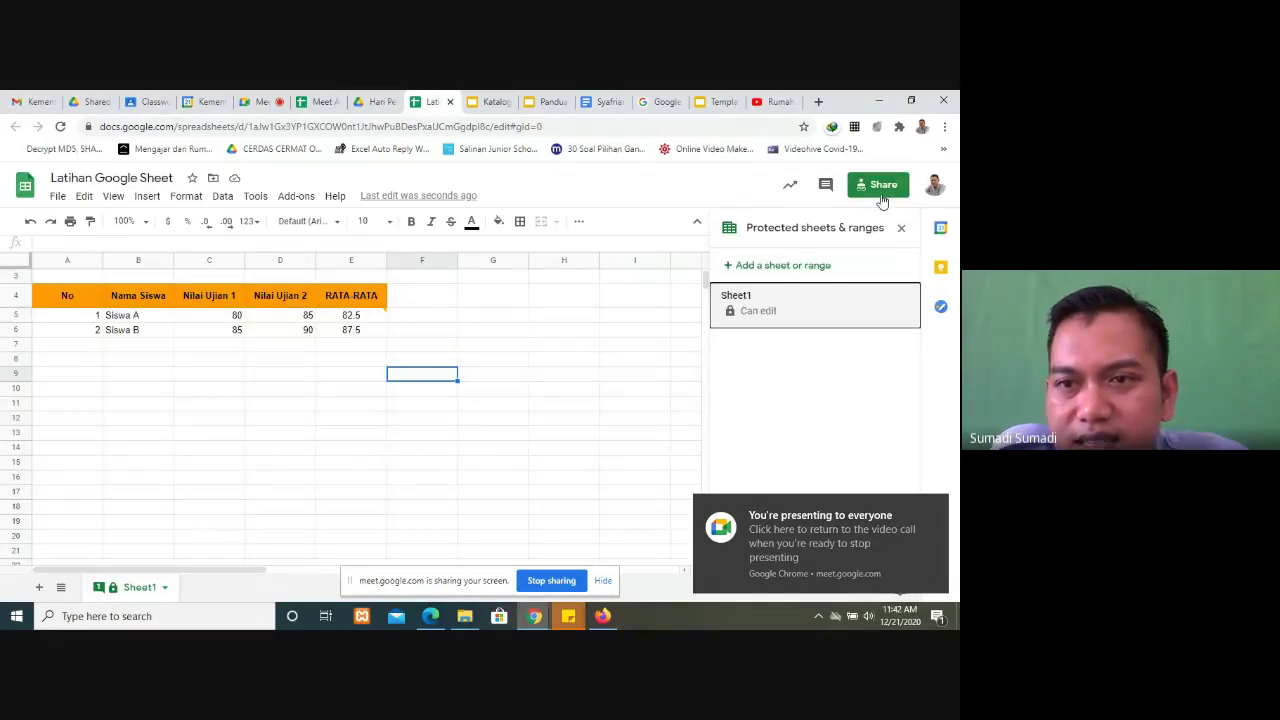
# Step: Copy the Latihan Google Sheet's comment-only share link
pyautogui.click(875, 190)
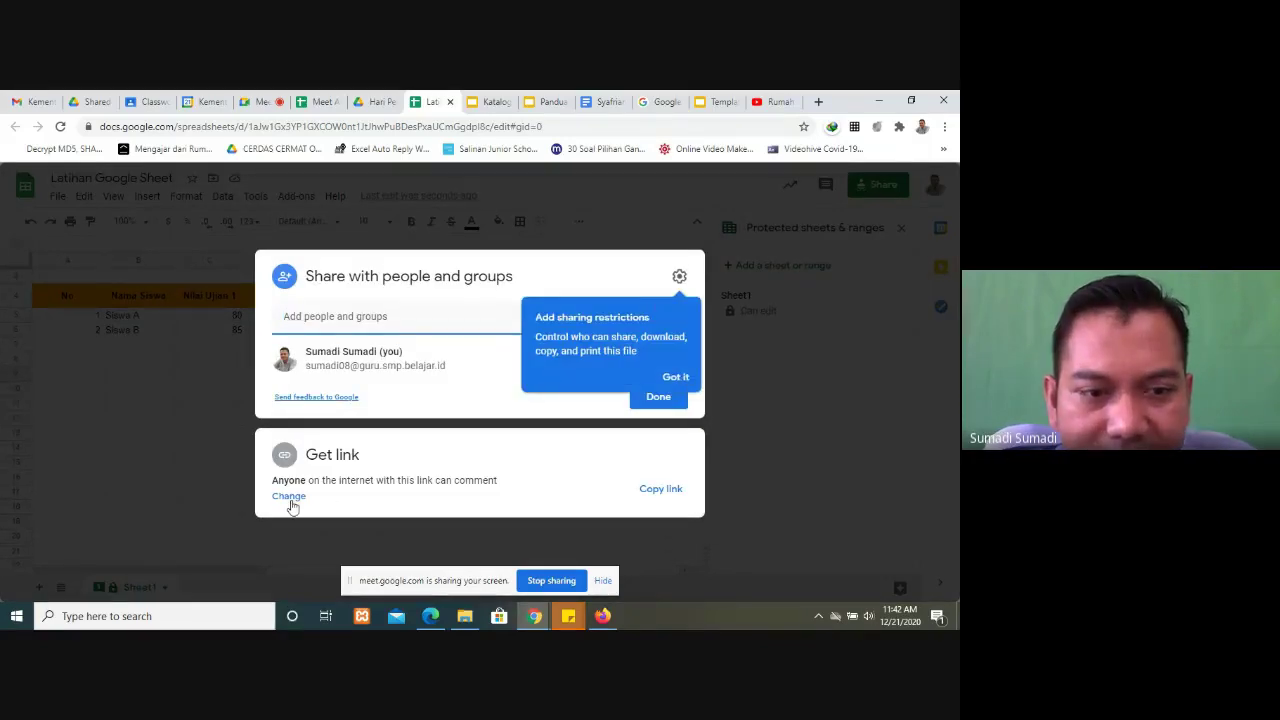
pyautogui.click(289, 497)
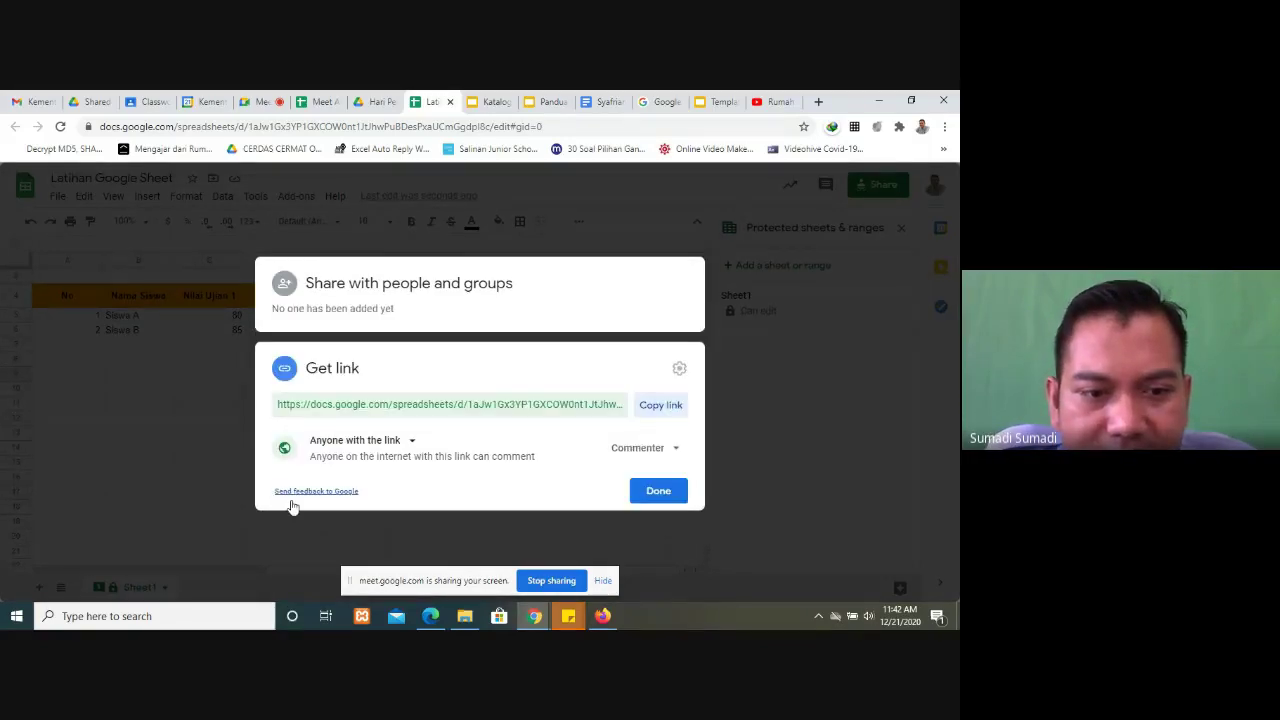
pyautogui.click(661, 403)
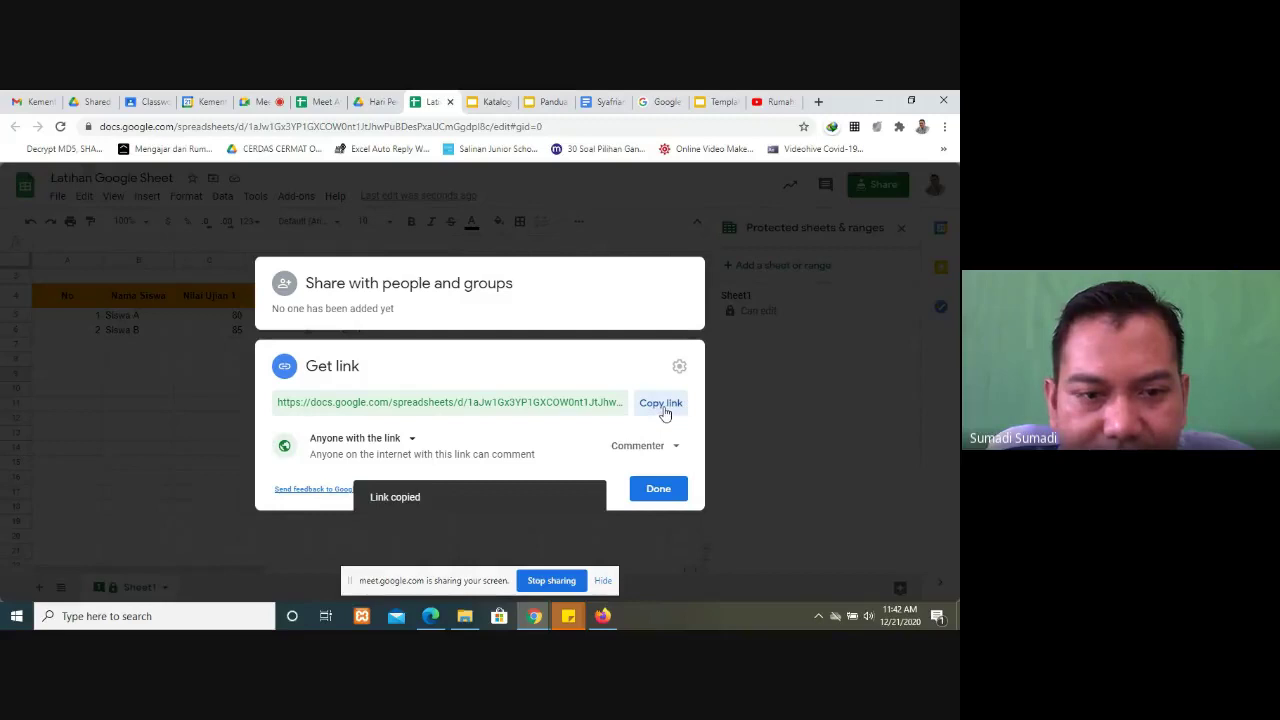
pyautogui.click(659, 490)
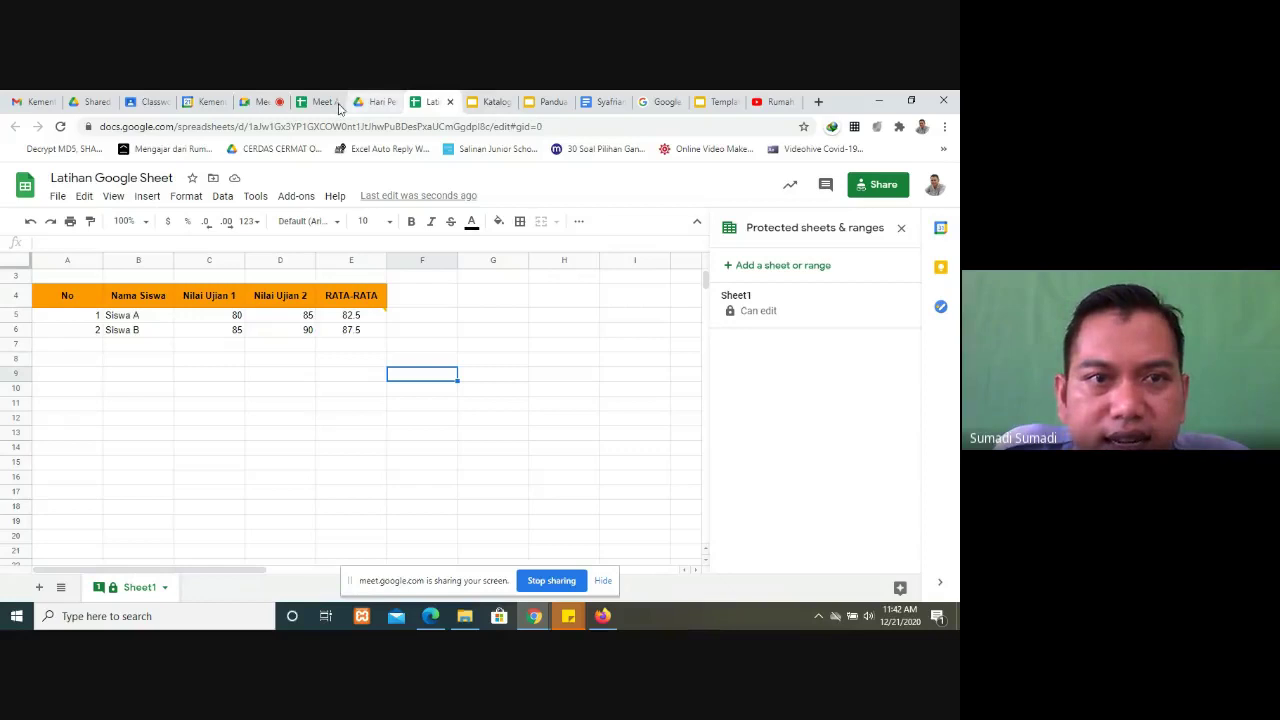
# Step: Post the share link in the Meet chat, then switch to the Meet Attendance 12/20/2020 sheet
pyautogui.click(250, 101)
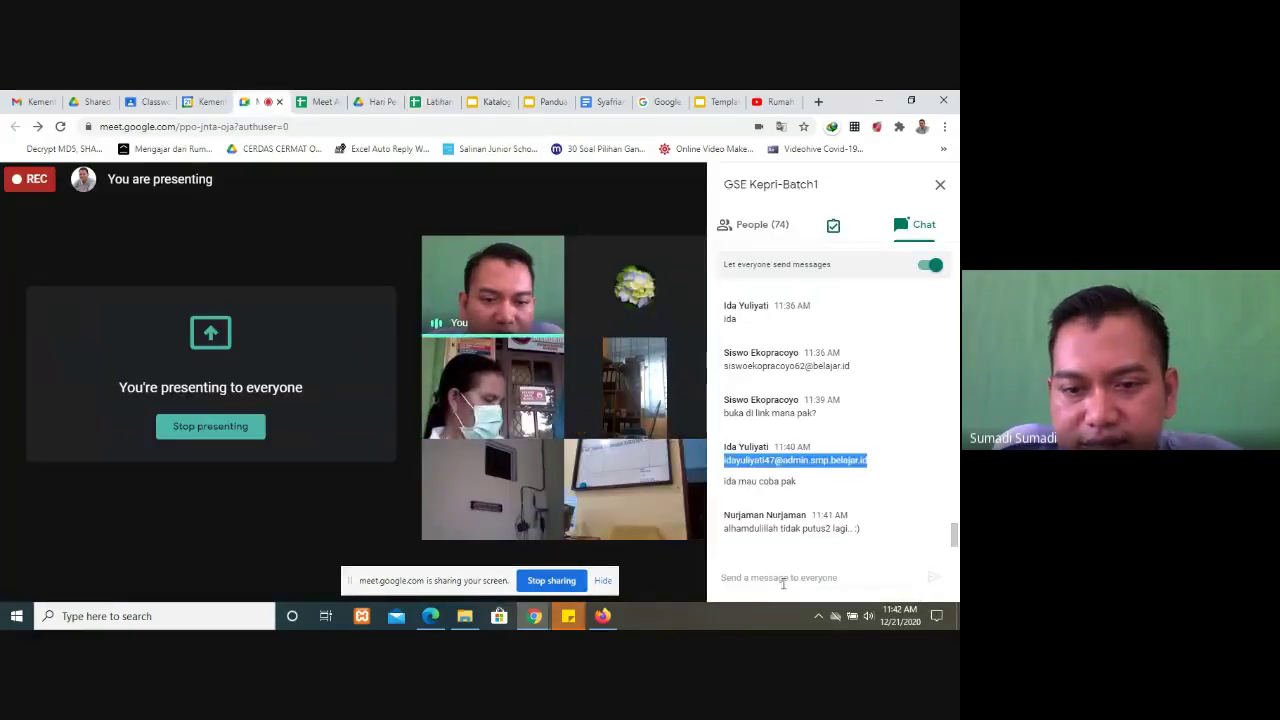
pyautogui.click(784, 580)
pyautogui.hotkey('ctrl', 'v')
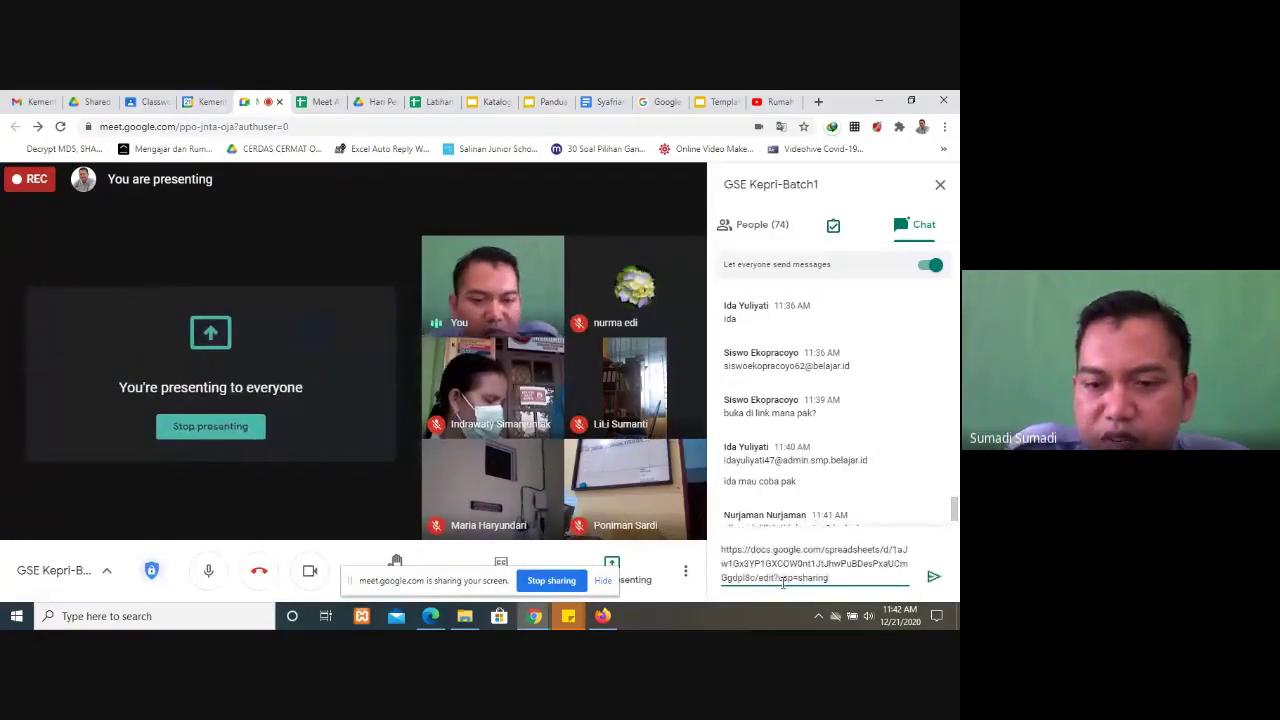
pyautogui.press('Return')
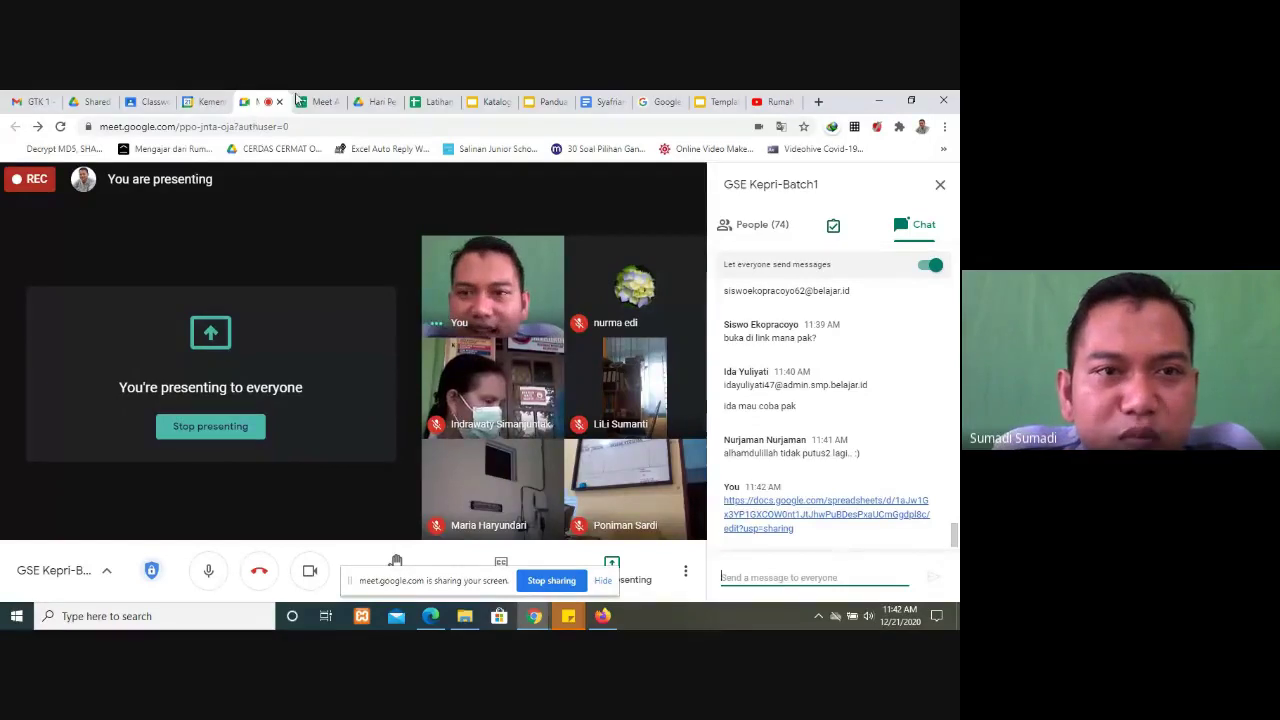
pyautogui.click(315, 100)
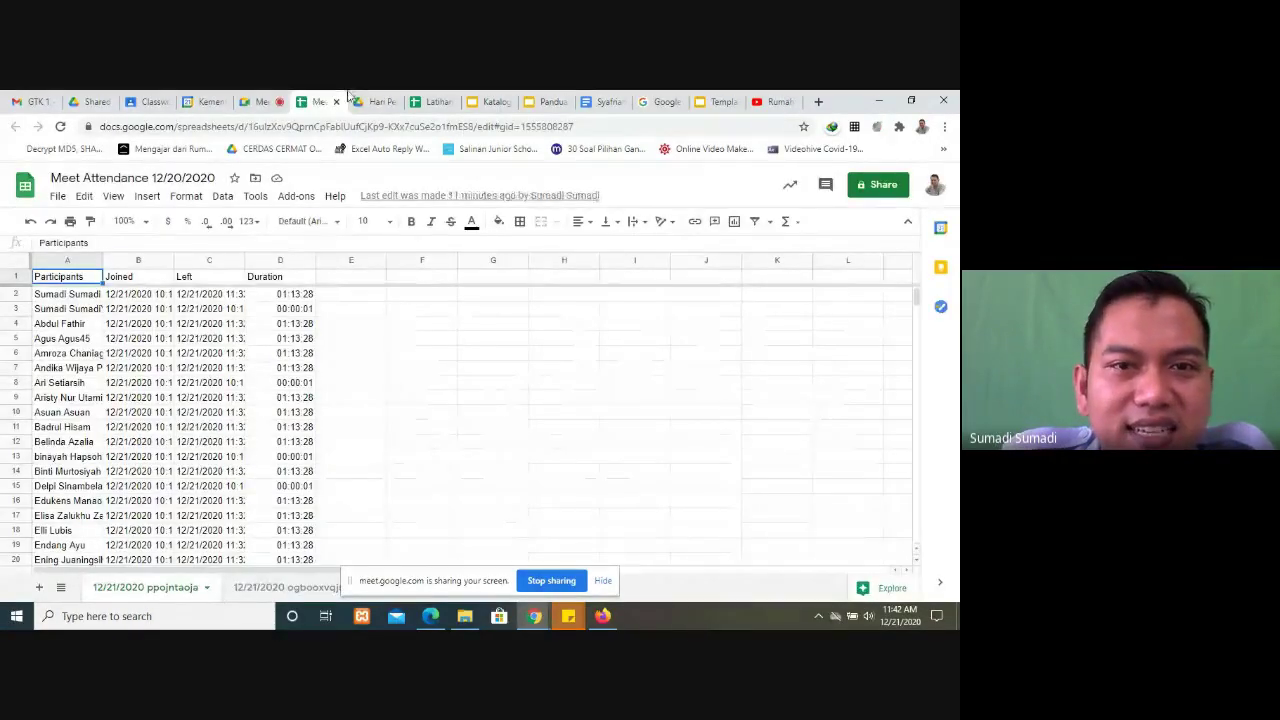
# Step: Return to Latihan Google Sheet and select the average in cell E6
pyautogui.click(378, 101)
pyautogui.click(435, 101)
pyautogui.click(462, 480)
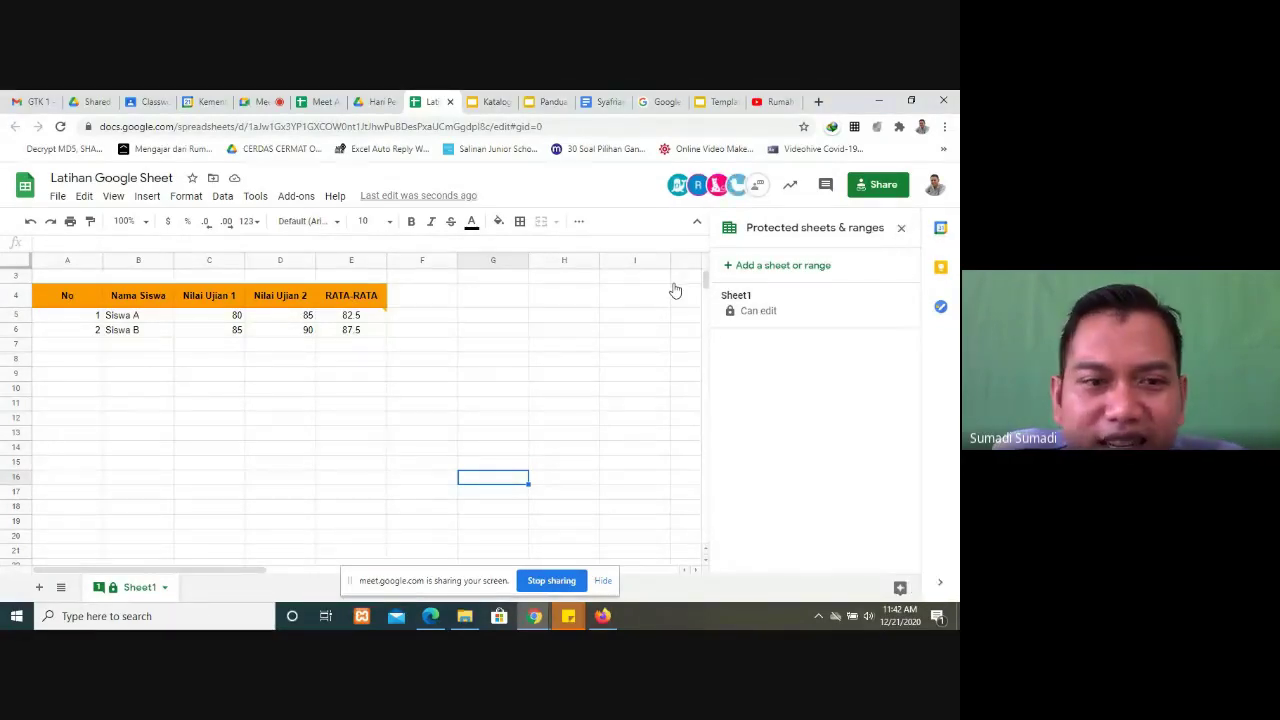
pyautogui.click(337, 336)
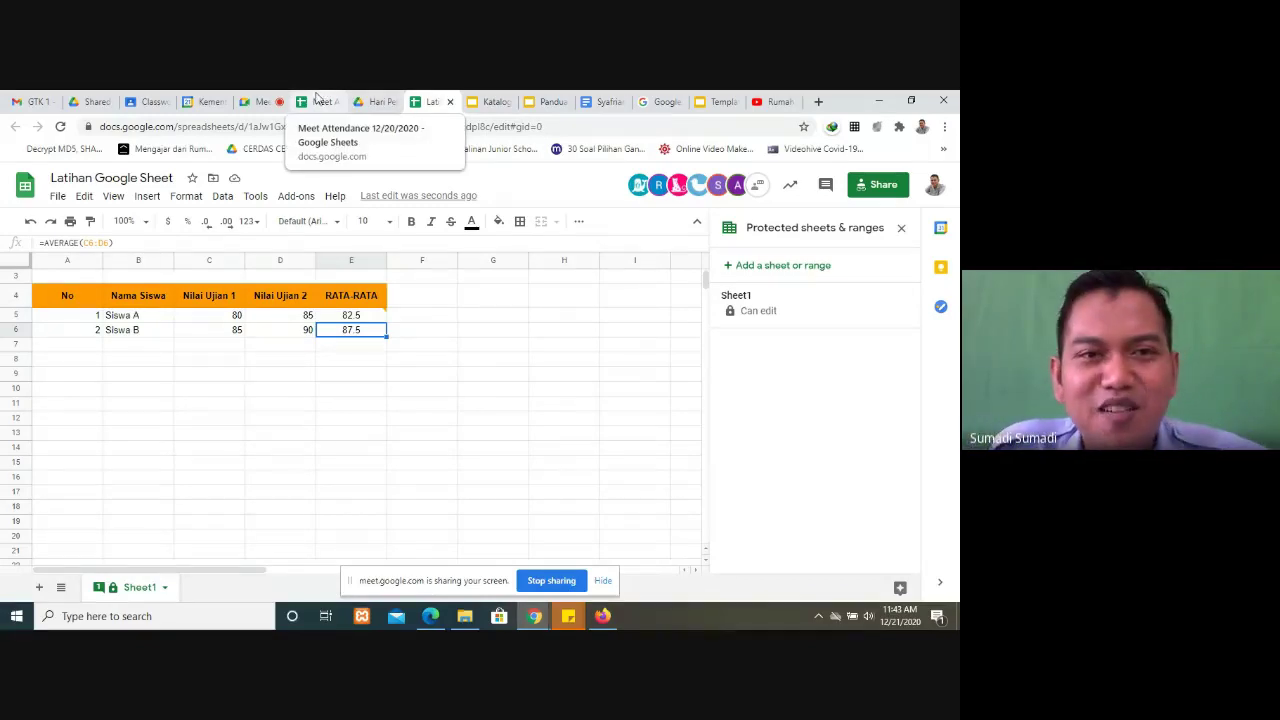
# Step: Check the participants' replies in the Meet chat, then come back to Latihan Google Sheet
pyautogui.click(260, 101)
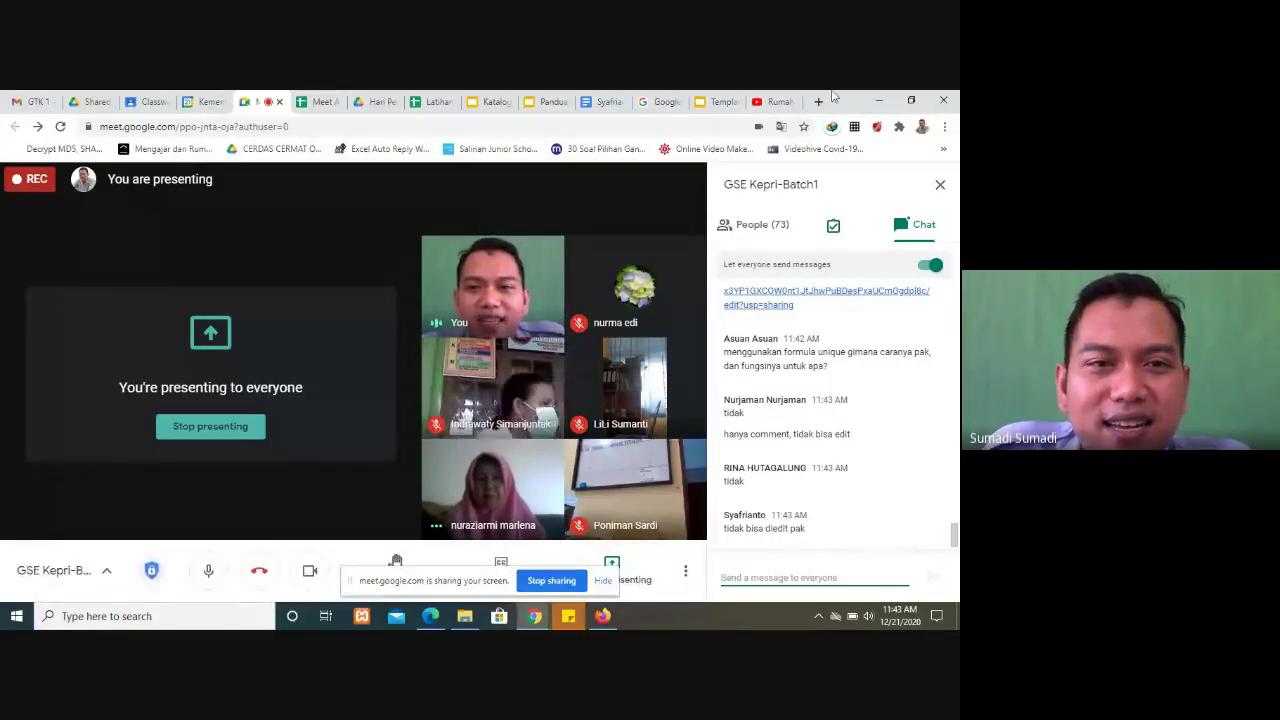
pyautogui.click(436, 101)
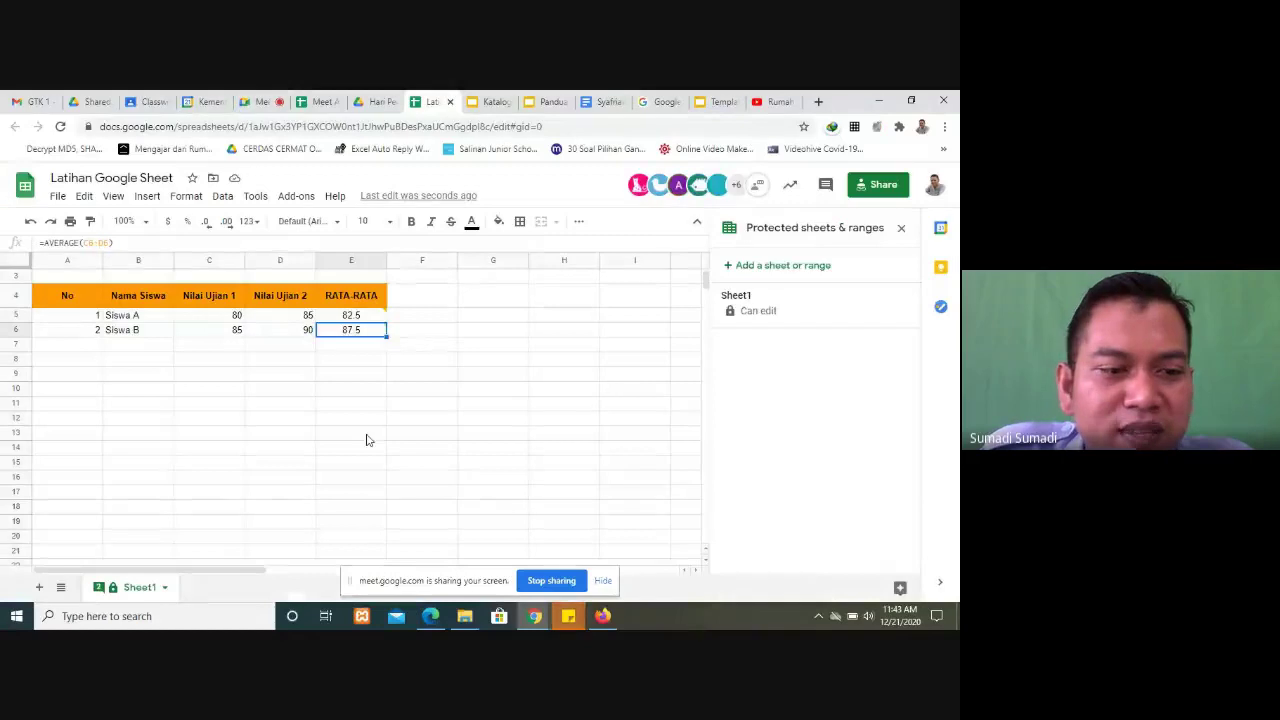
pyautogui.moveTo(325, 318)
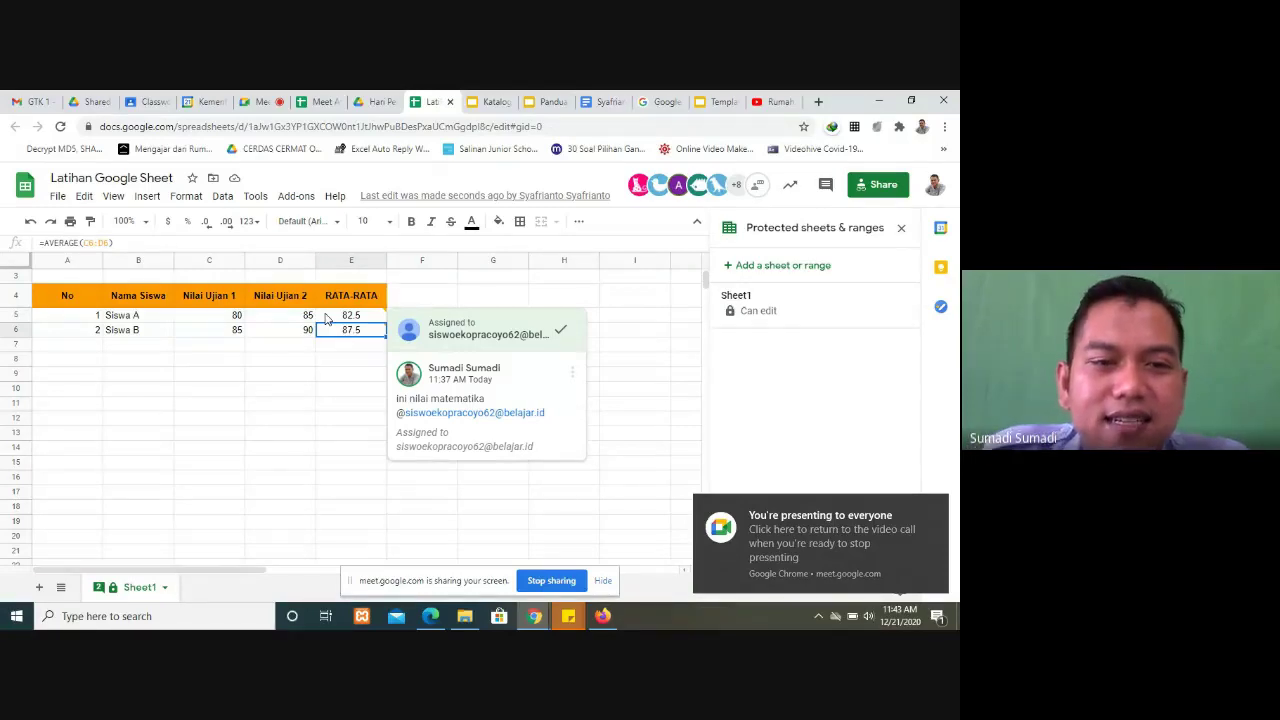
# Step: Read the comments on cells E5 and E6, then close the protected sheets and ranges list
pyautogui.click(325, 318)
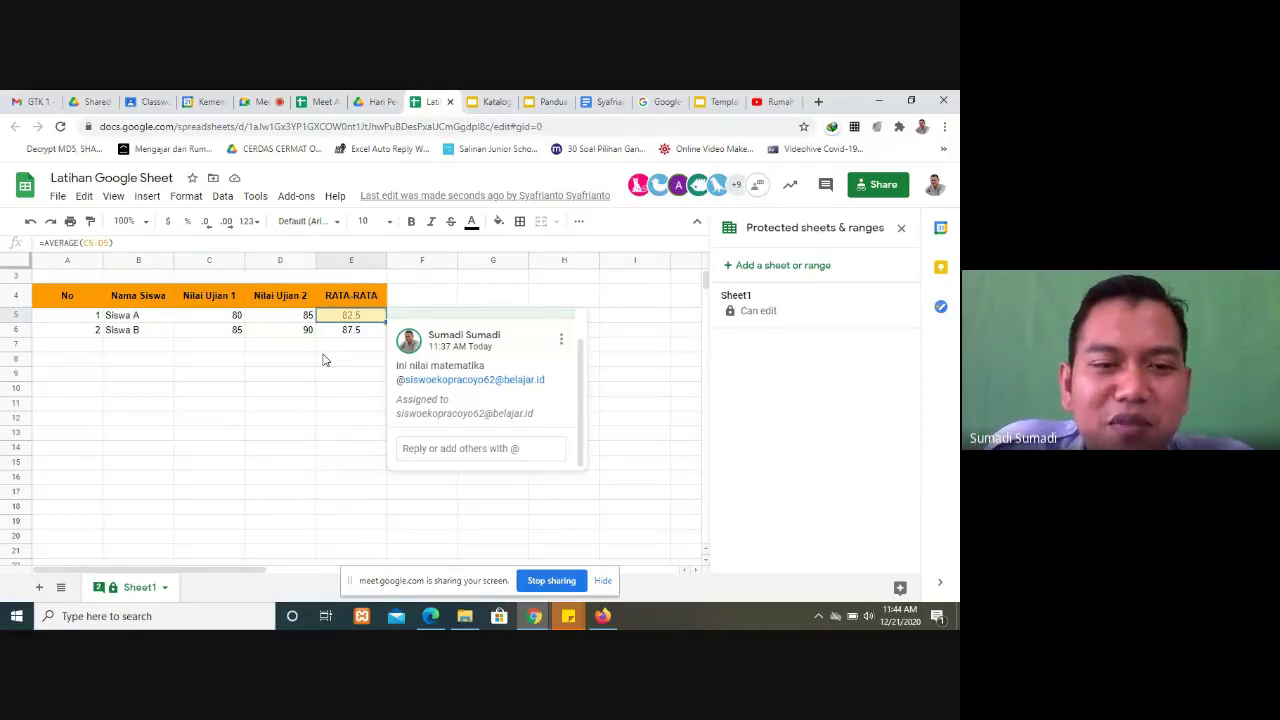
pyautogui.click(323, 358)
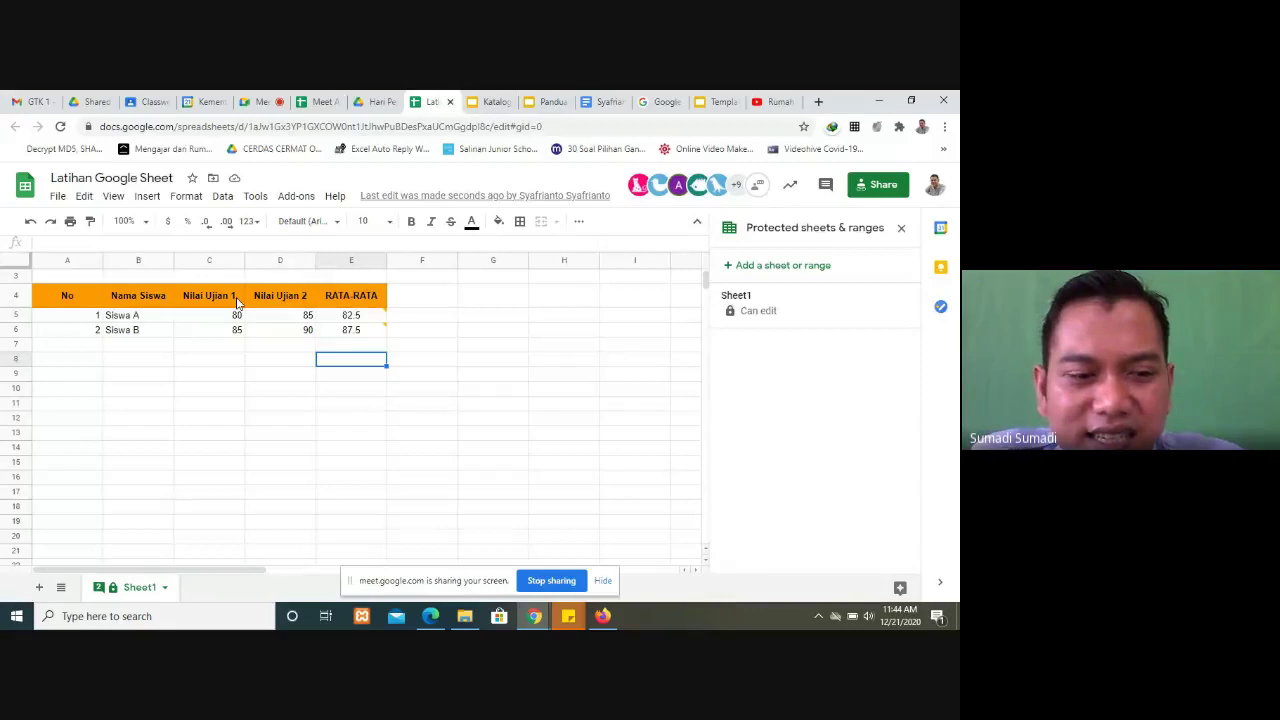
pyautogui.moveTo(380, 335)
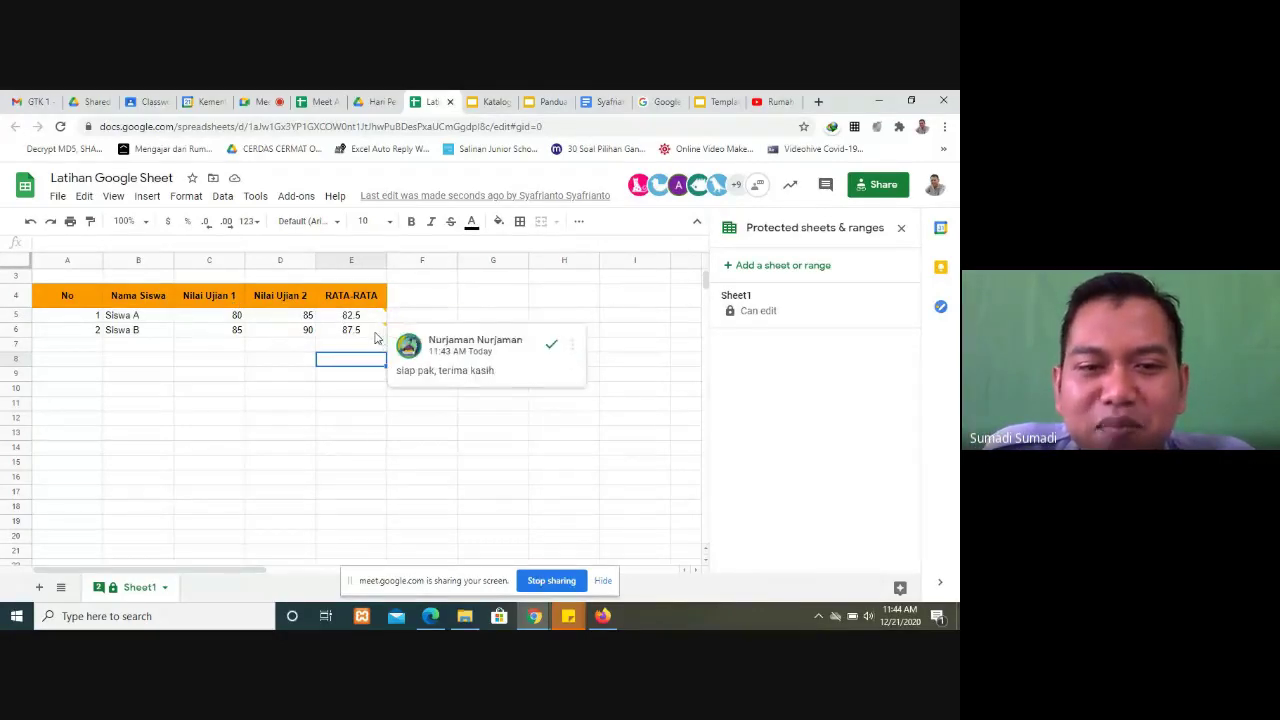
pyautogui.click(376, 334)
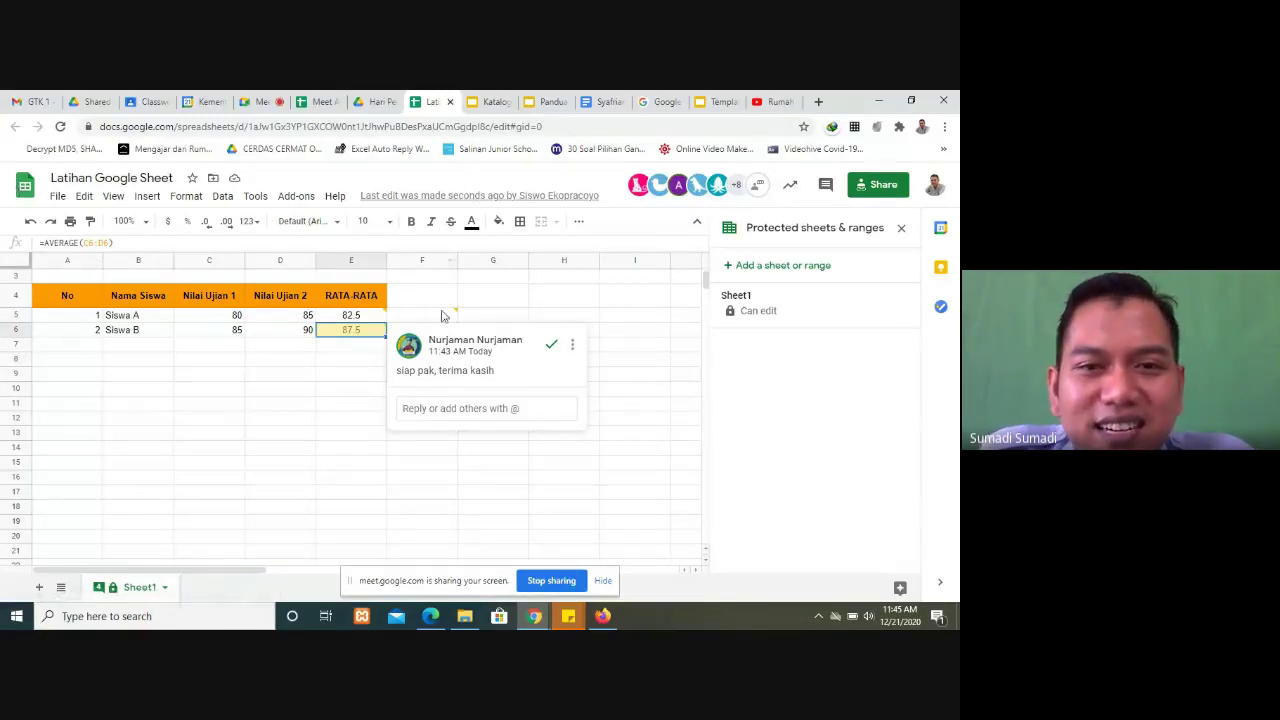
pyautogui.click(243, 406)
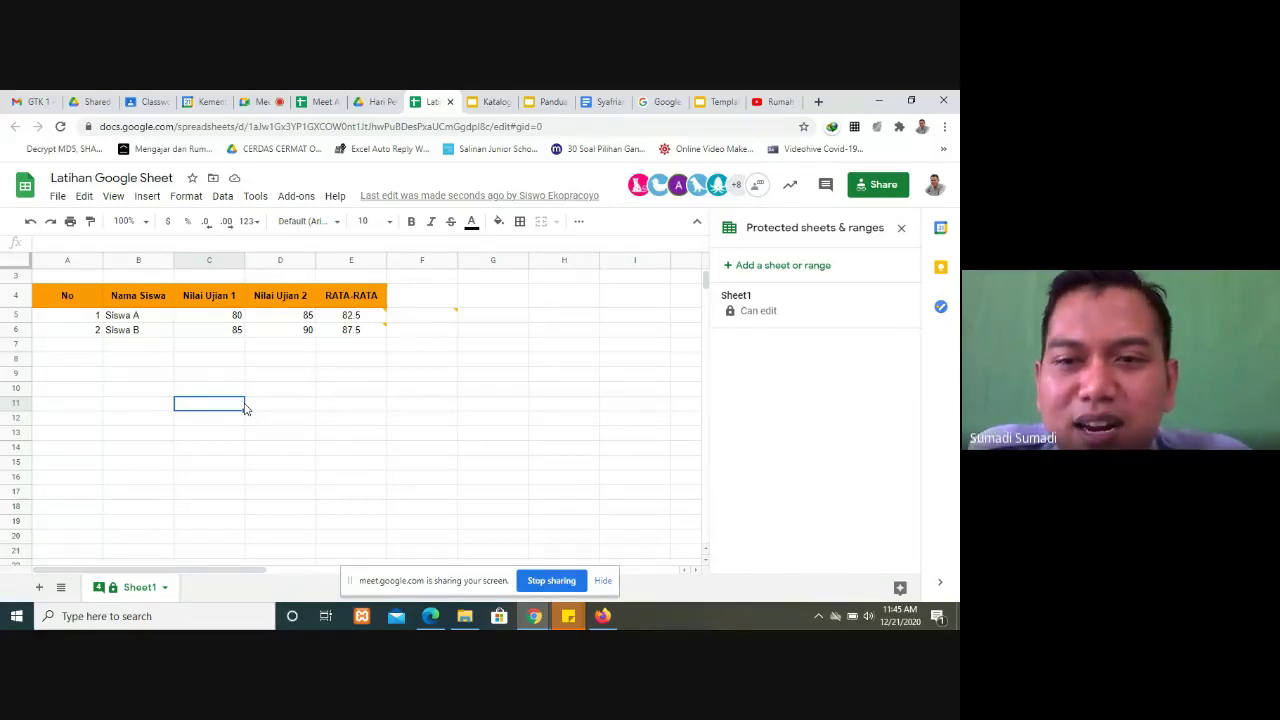
pyautogui.click(902, 229)
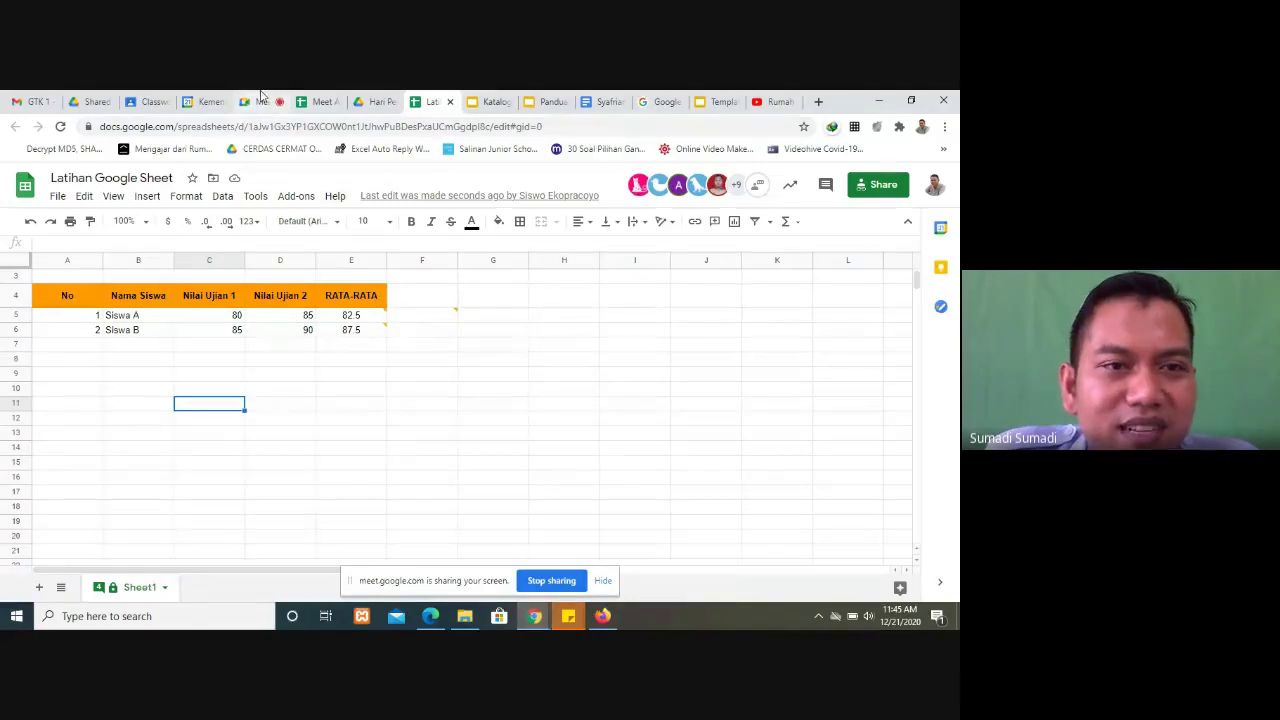
# Step: Open and close the Sheet1 tab options, then reload the spreadsheet page
pyautogui.click(166, 588)
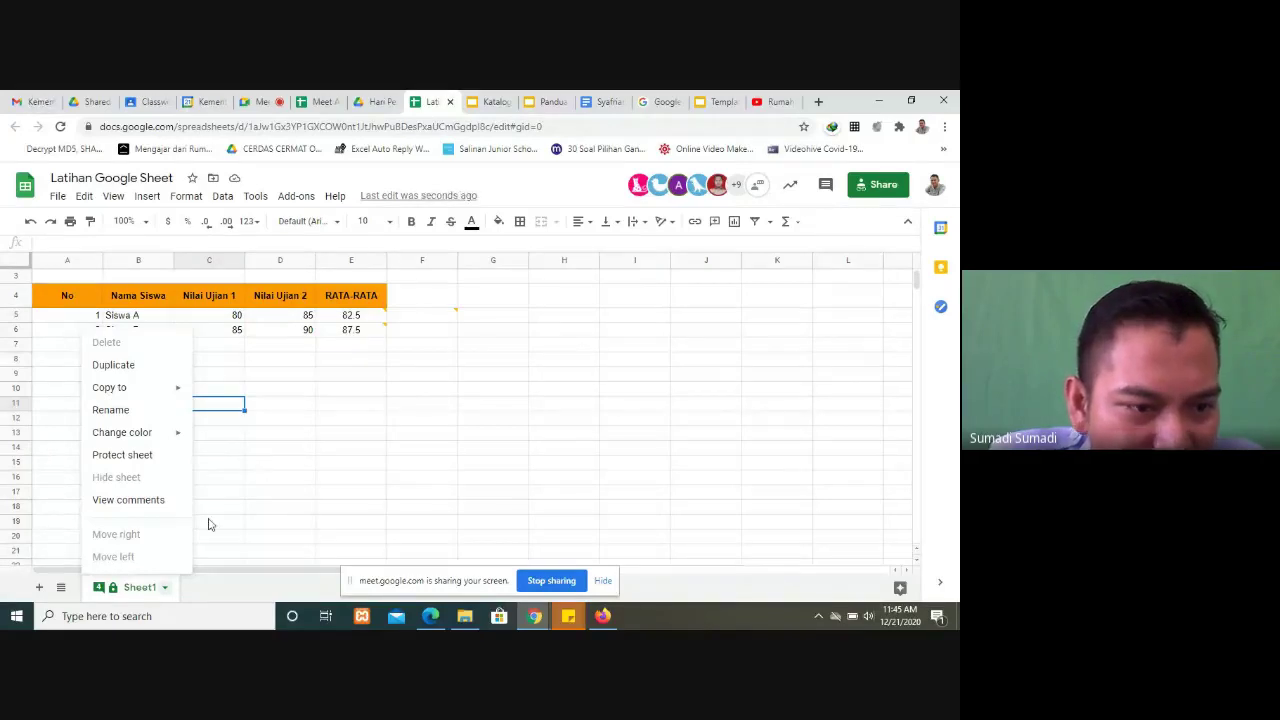
pyautogui.scroll(-2, 366, 403)
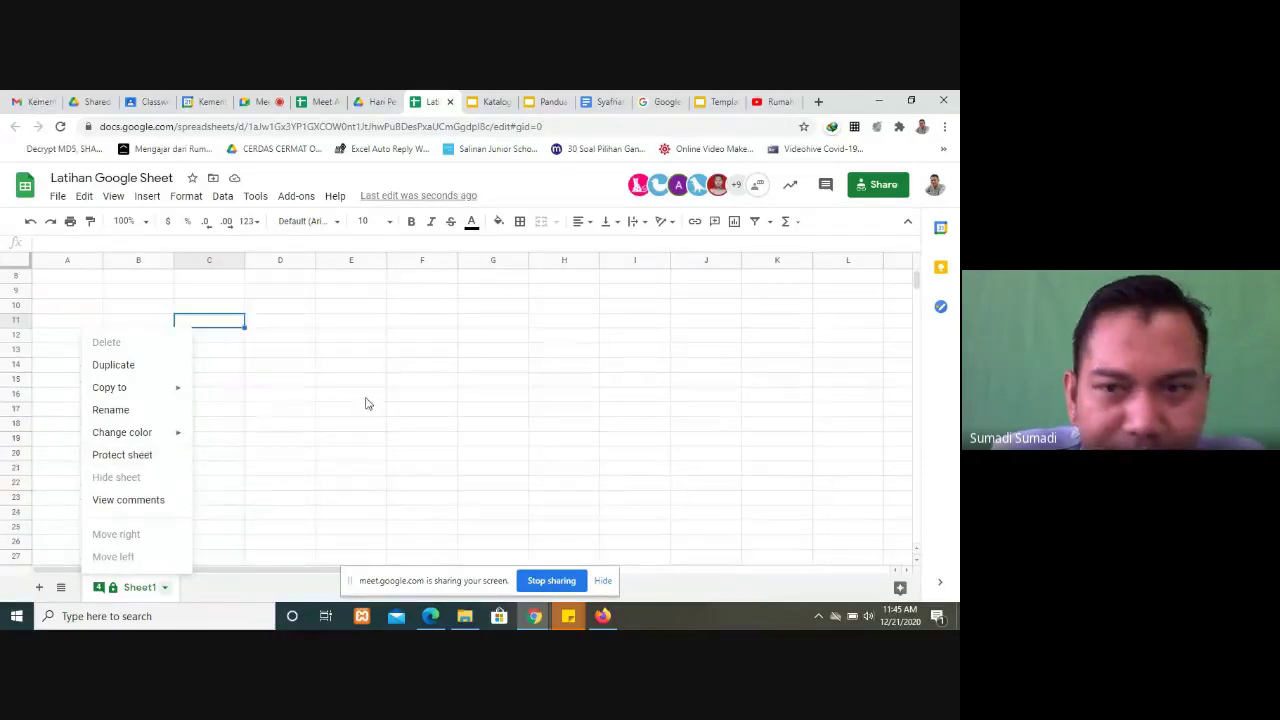
pyautogui.click(366, 403)
pyautogui.scroll(3, 366, 403)
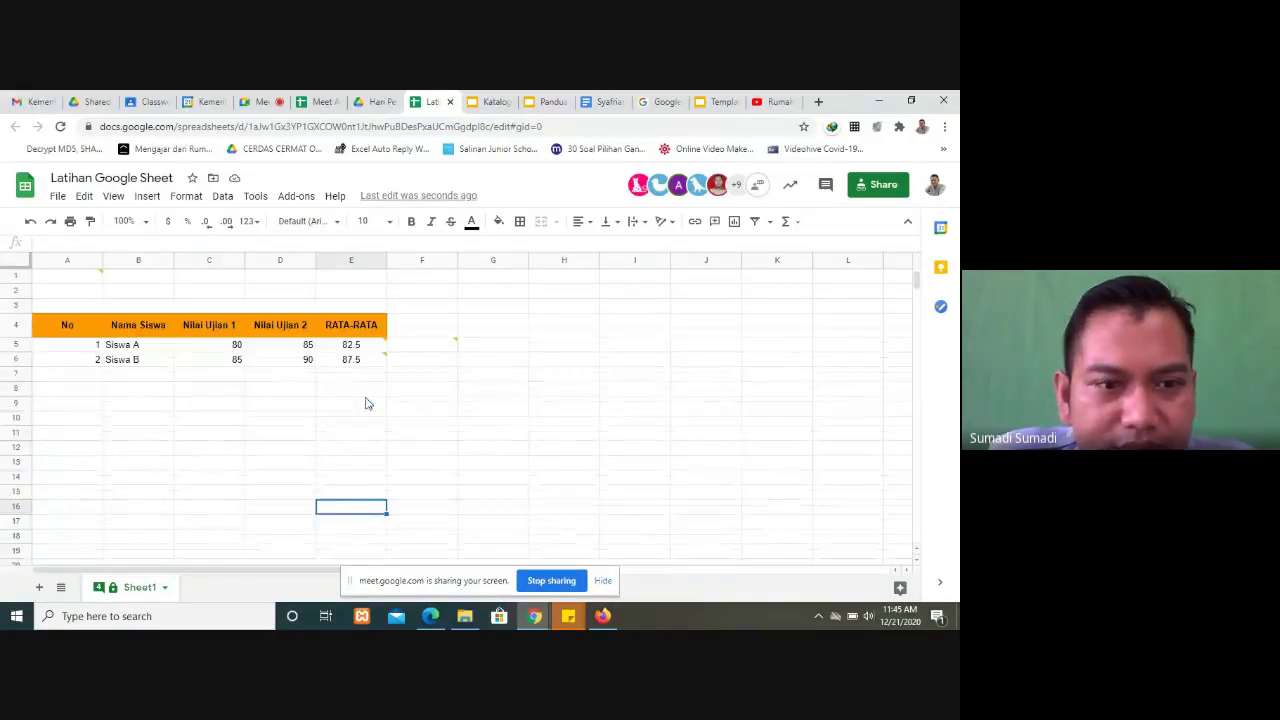
pyautogui.click(61, 127)
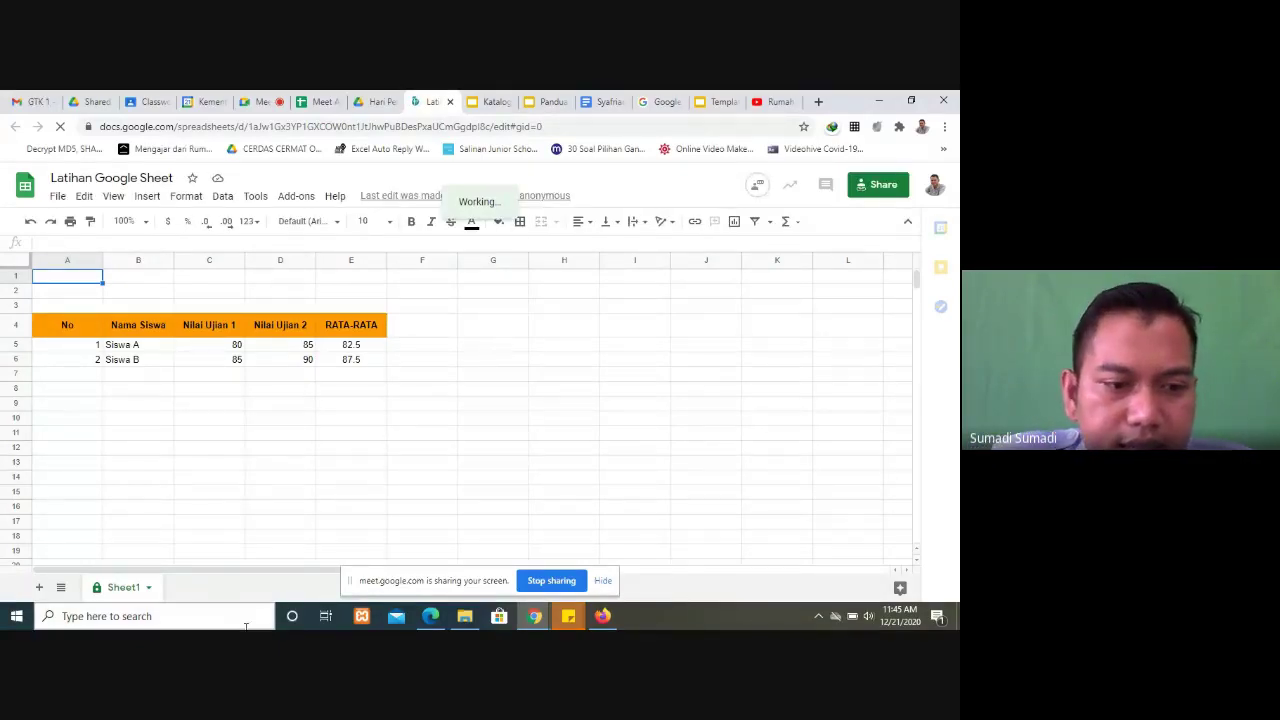
# Step: Try Protect sheet on Sheet1, toggling Range and Sheet, close it unsaved, and open Share
pyautogui.click(148, 588)
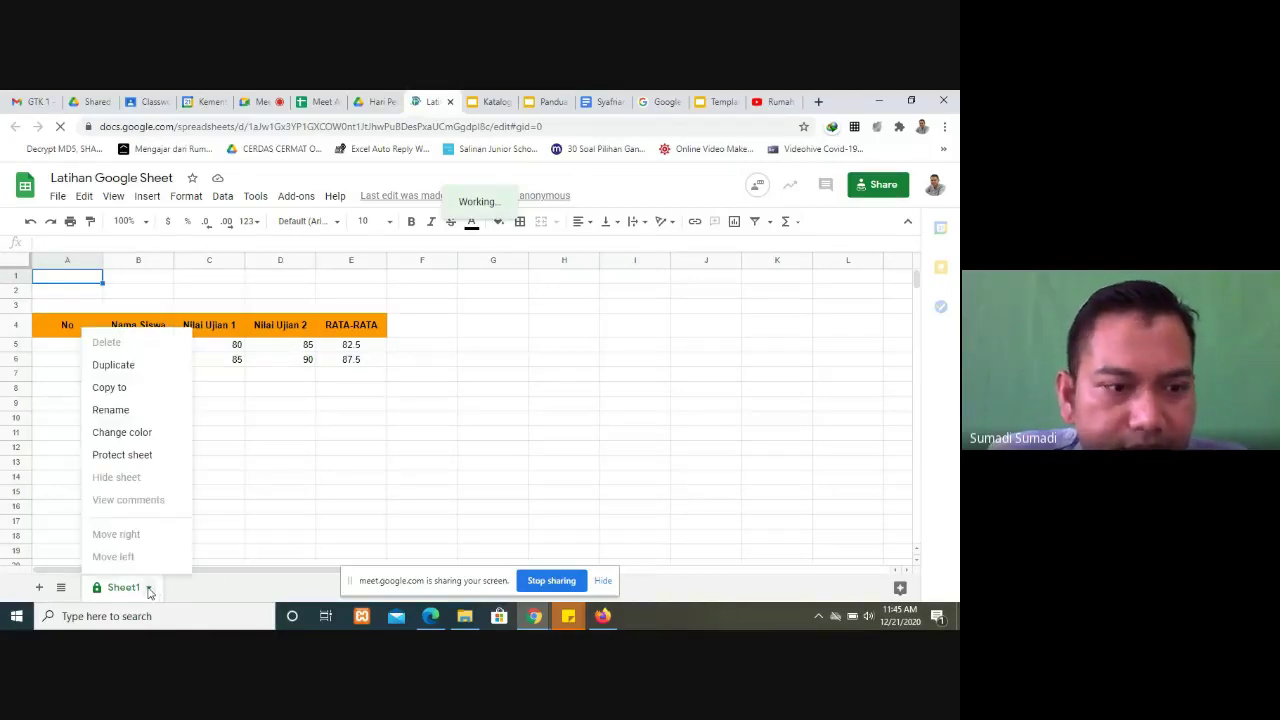
pyautogui.click(135, 464)
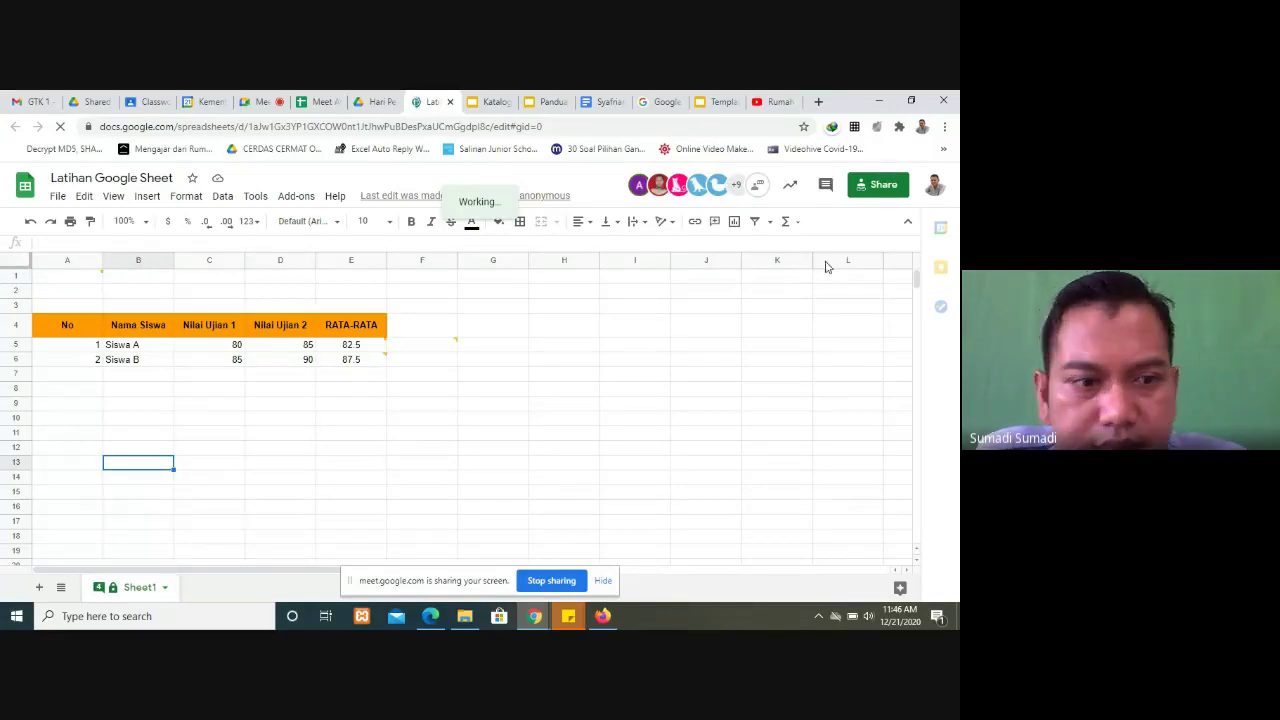
pyautogui.click(165, 590)
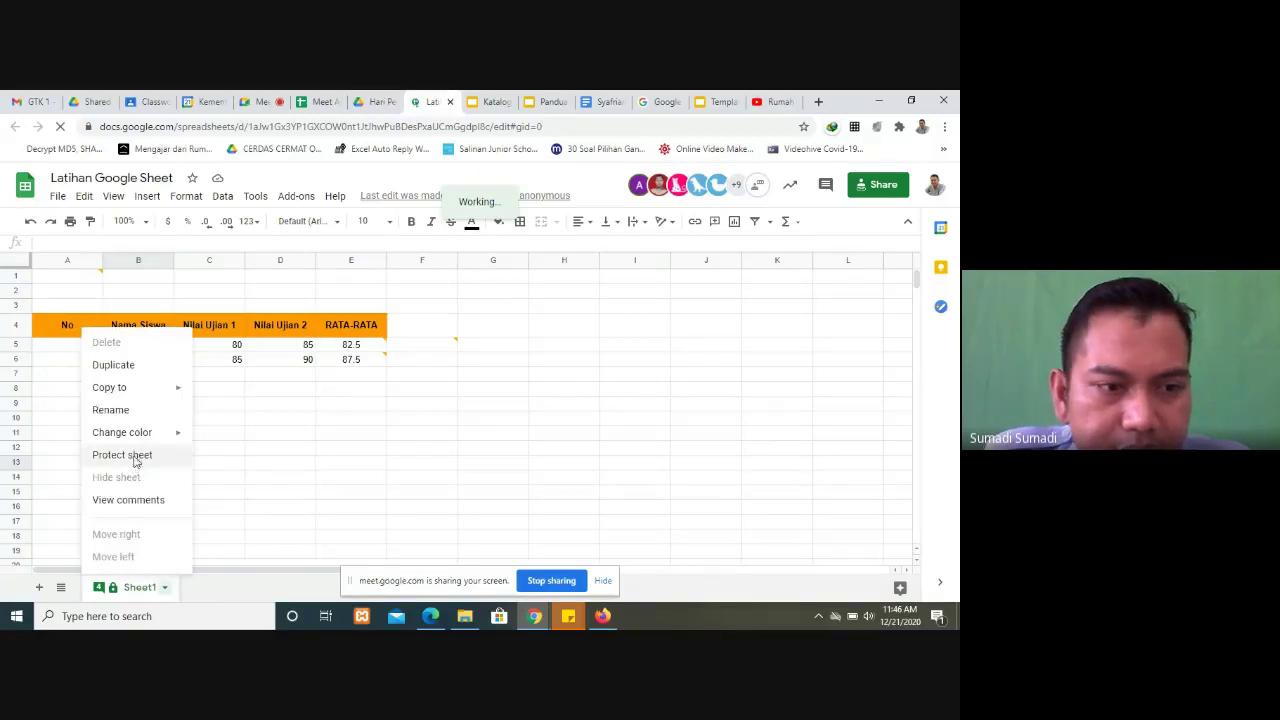
pyautogui.click(135, 462)
pyautogui.click(765, 310)
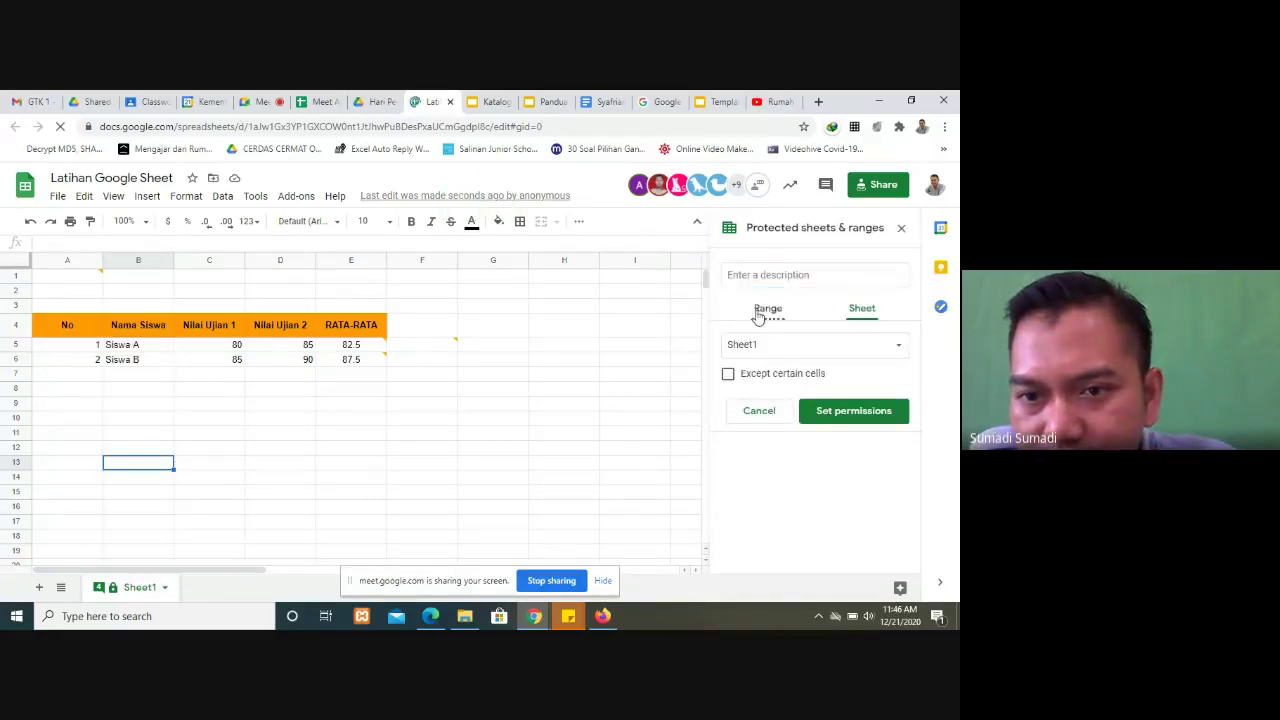
pyautogui.click(862, 310)
pyautogui.click(900, 345)
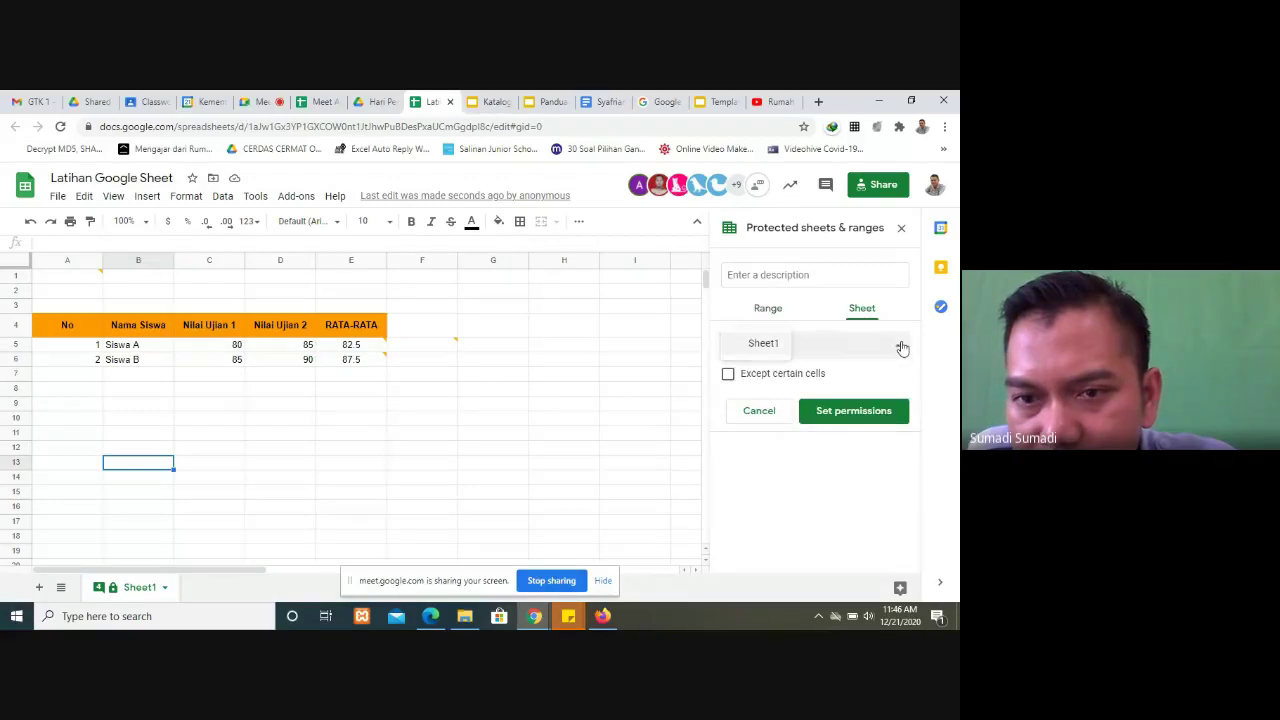
pyautogui.click(900, 228)
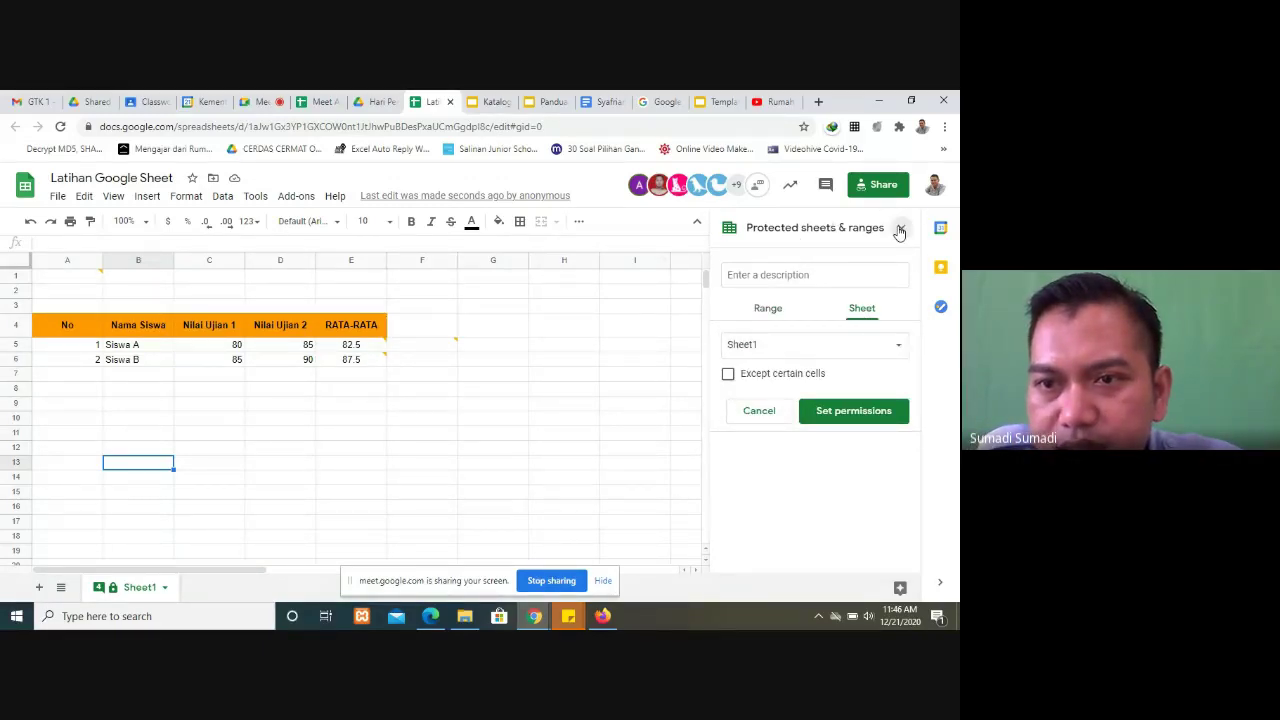
pyautogui.click(901, 228)
pyautogui.click(879, 187)
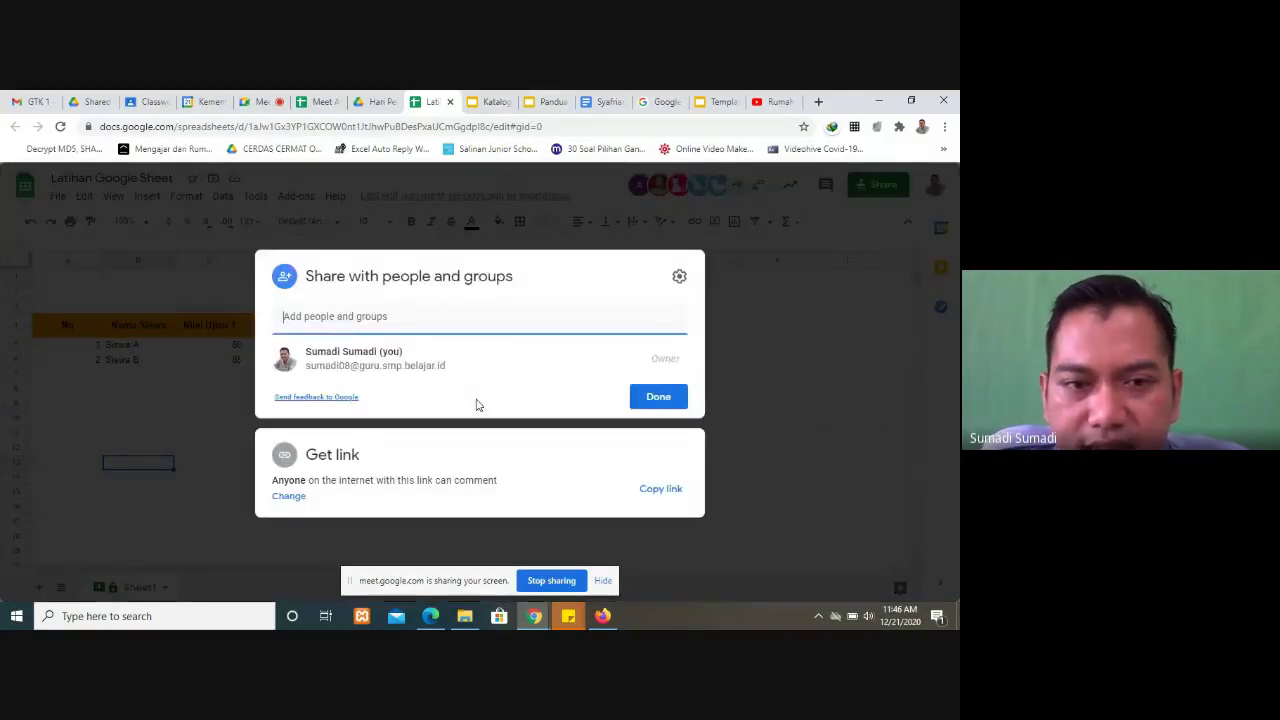
# Step: Change link access so anyone with the link is an Editor, and copy the link
pyautogui.click(287, 497)
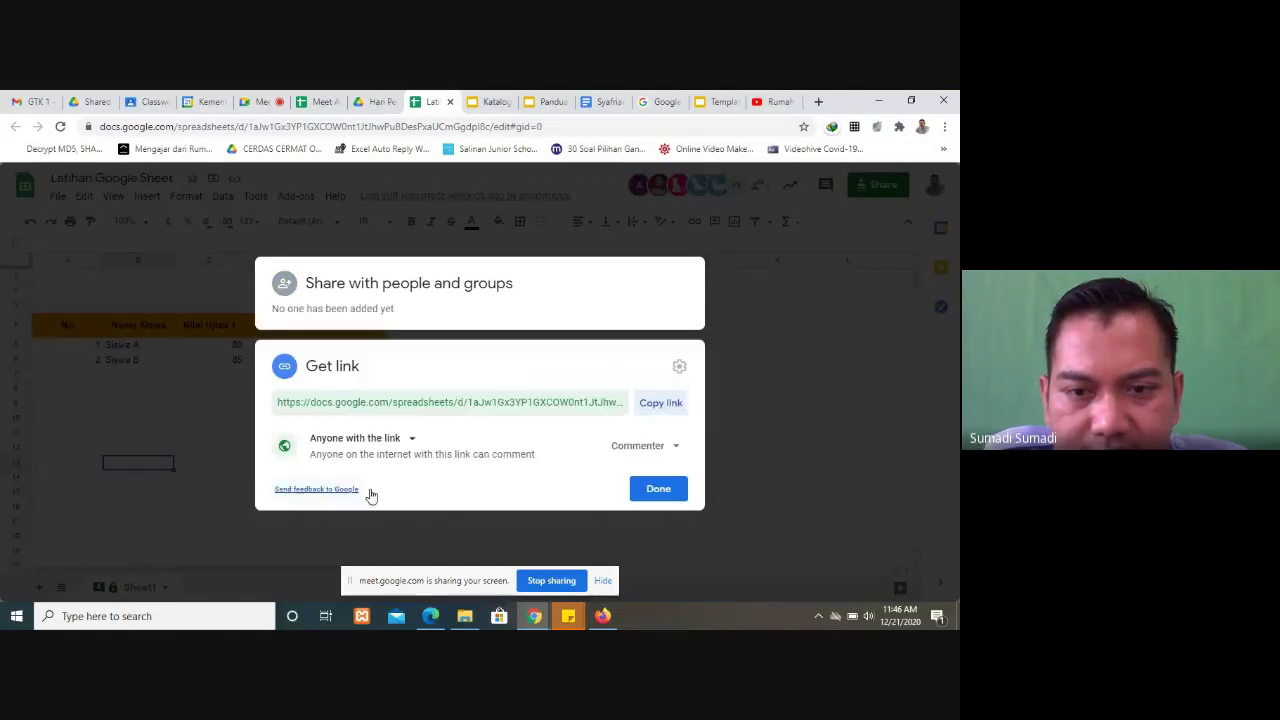
pyautogui.click(680, 447)
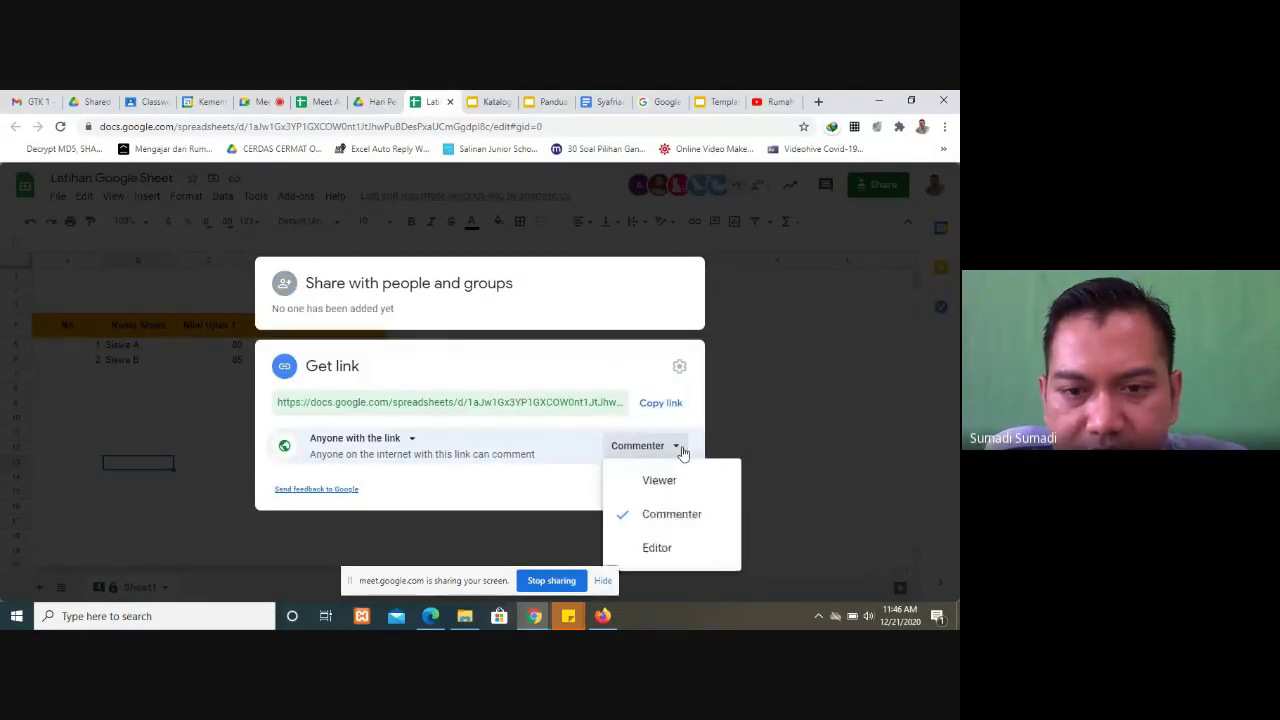
pyautogui.click(659, 546)
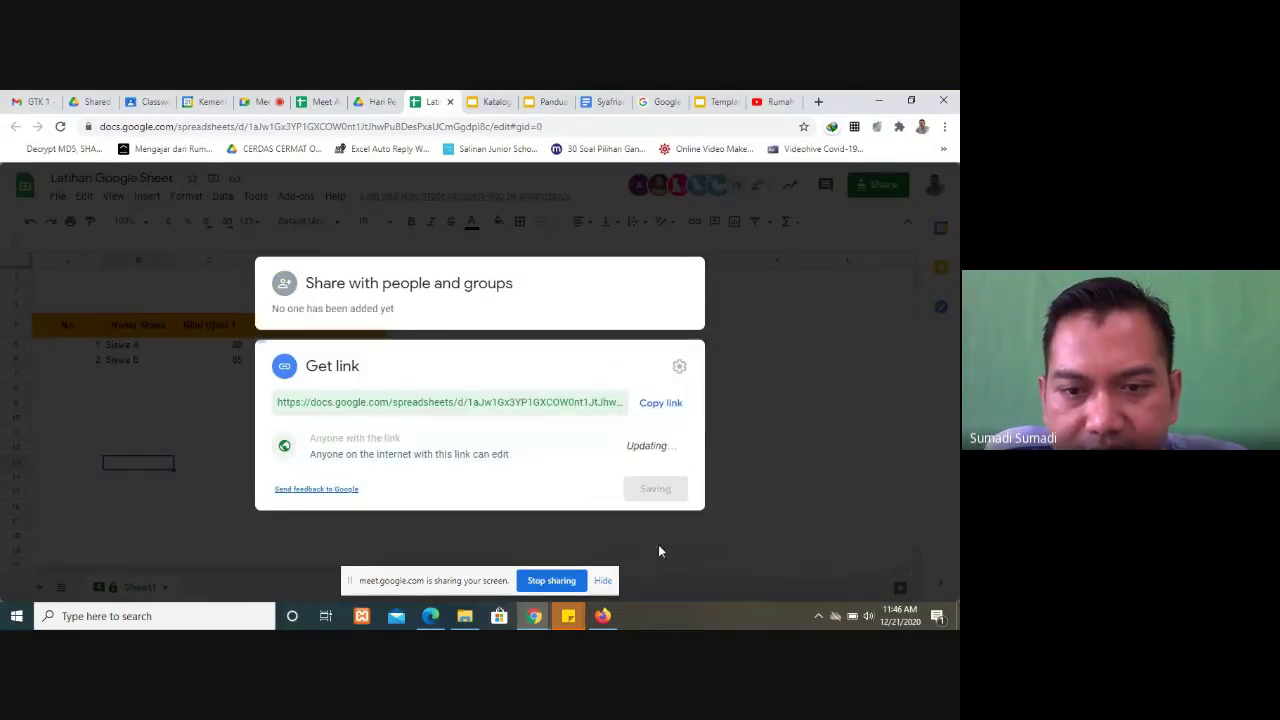
pyautogui.click(661, 403)
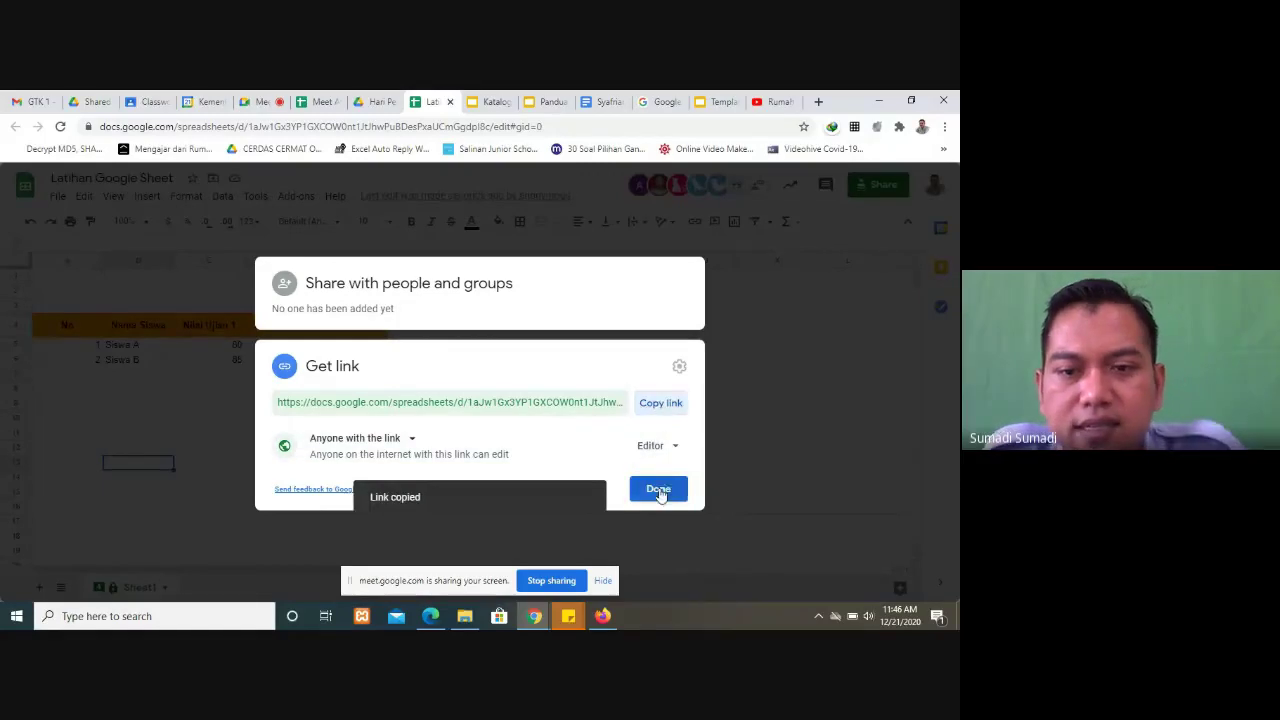
# Step: Paste the edit-access Latihan Google Sheet link into the Meet chat and send it to everyone
pyautogui.click(660, 491)
pyautogui.hotkey('ctrl', '5')
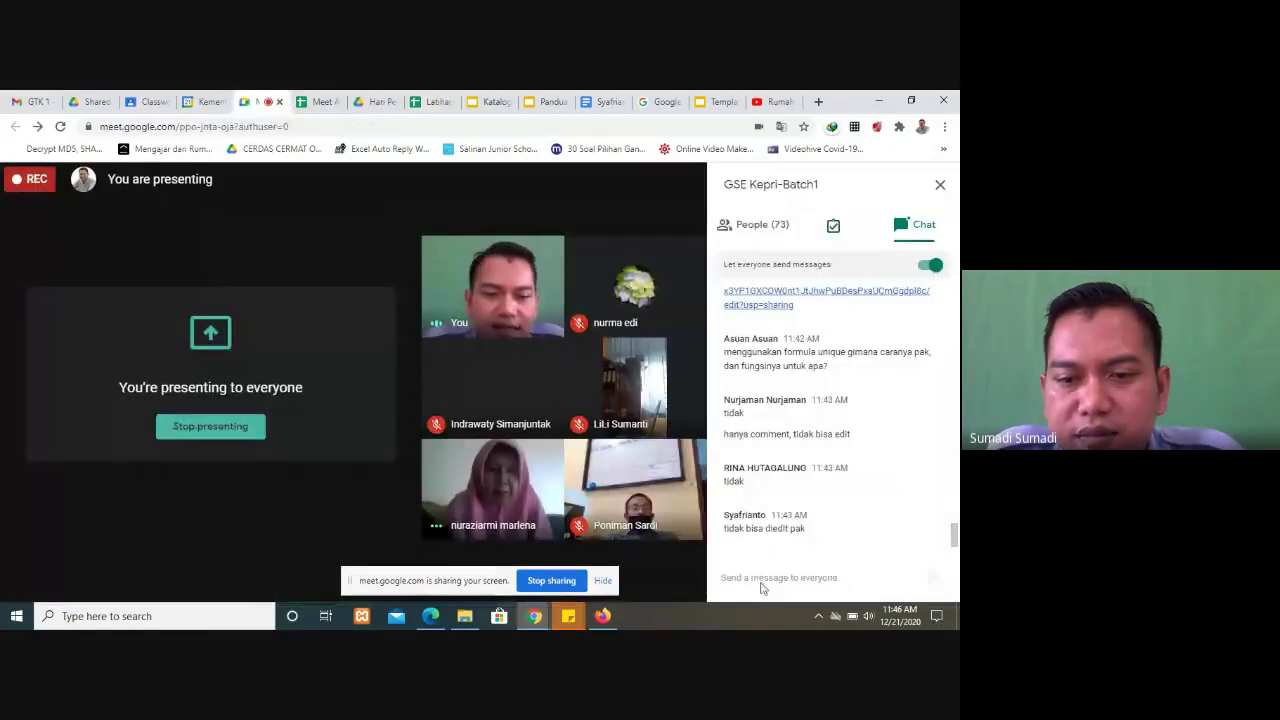
pyautogui.hotkey('ctrl', 'v')
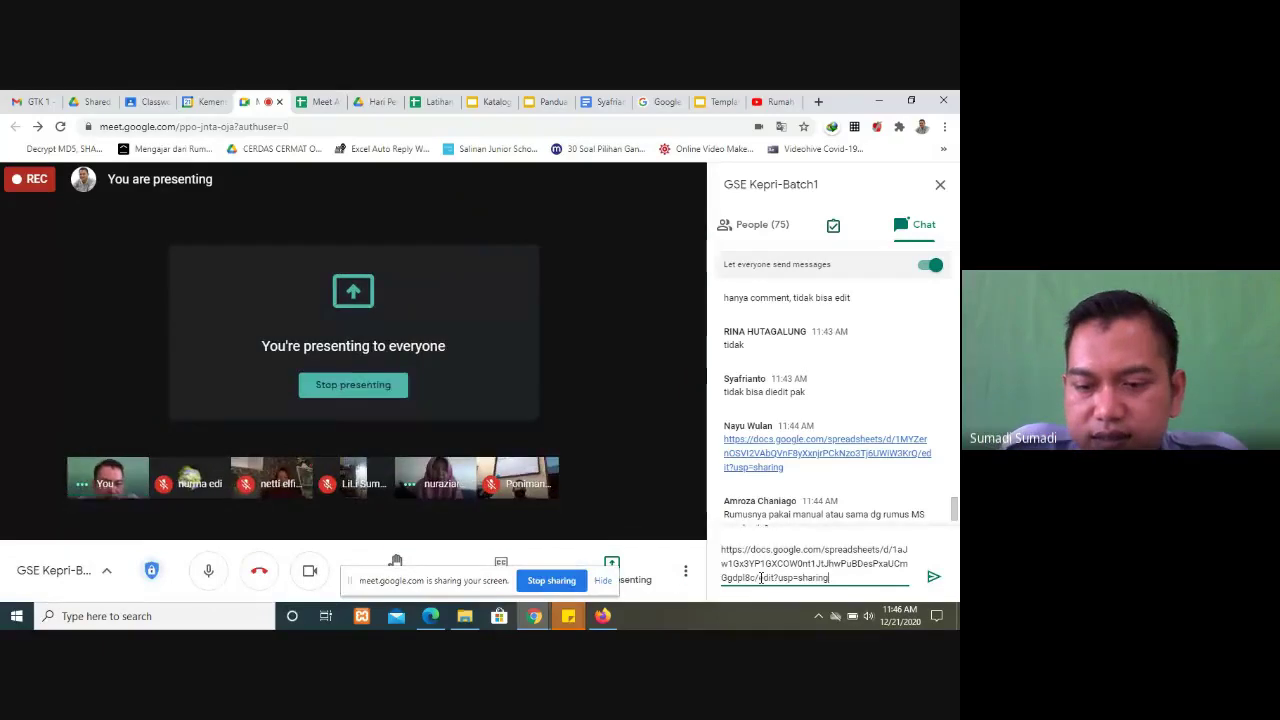
pyautogui.press('Return')
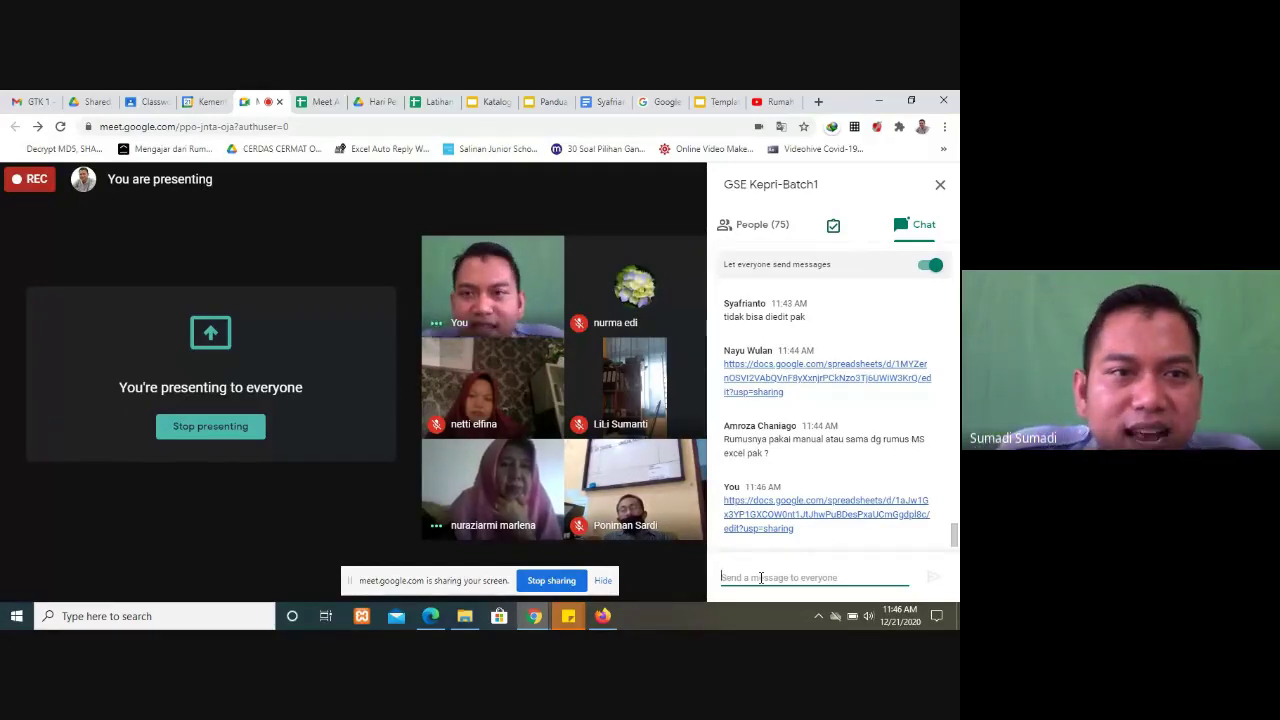
# Step: Return to the Latihan Google Sheet tab and glance at the Format menu
pyautogui.click(337, 101)
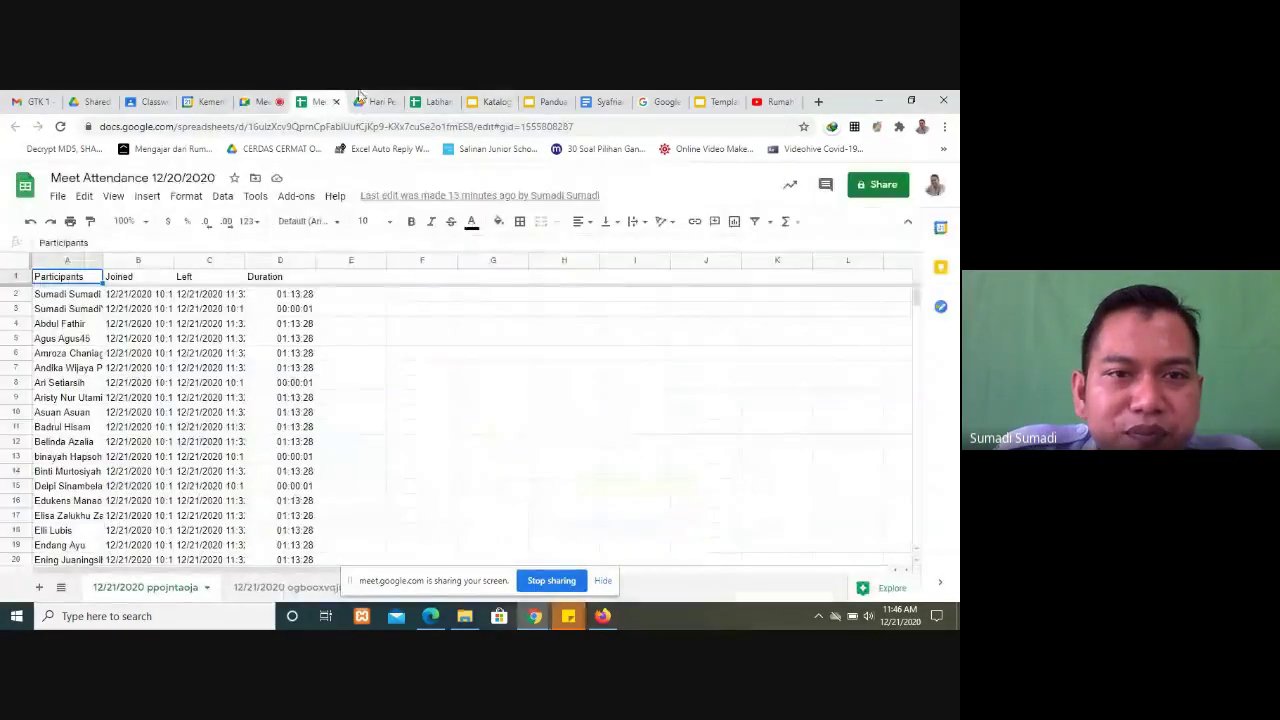
pyautogui.click(436, 104)
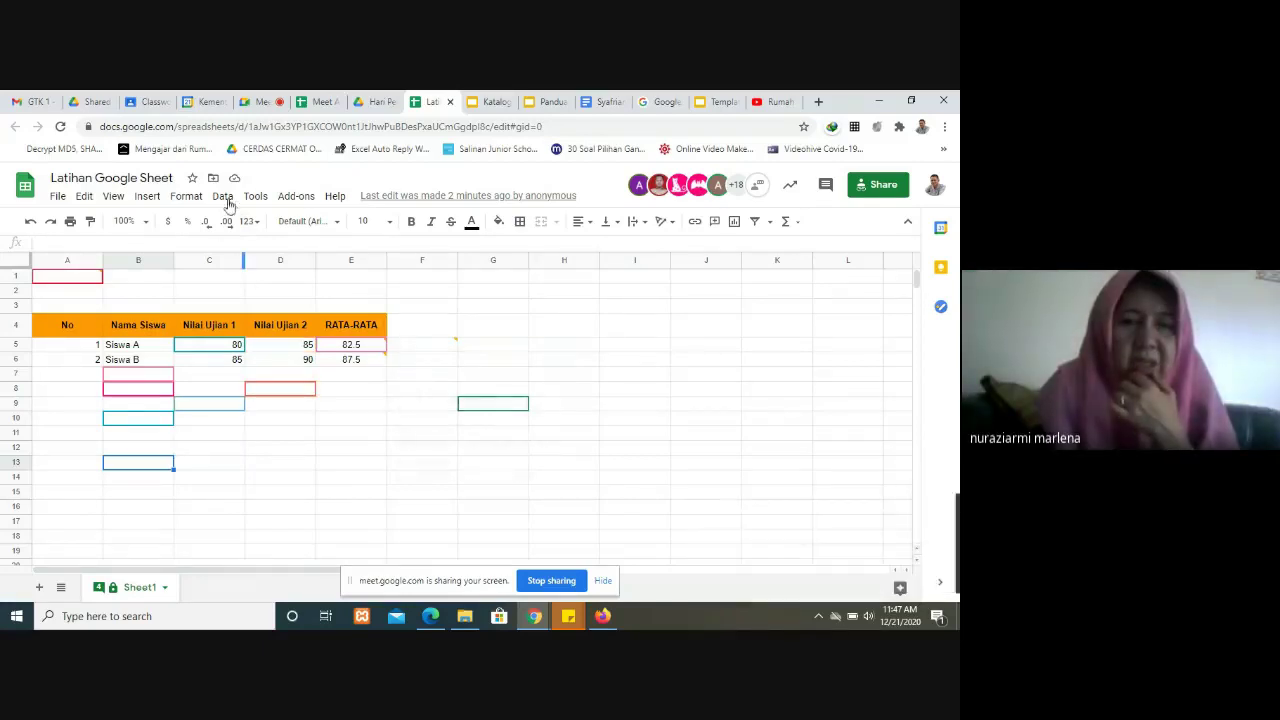
pyautogui.click(198, 197)
pyautogui.click(200, 199)
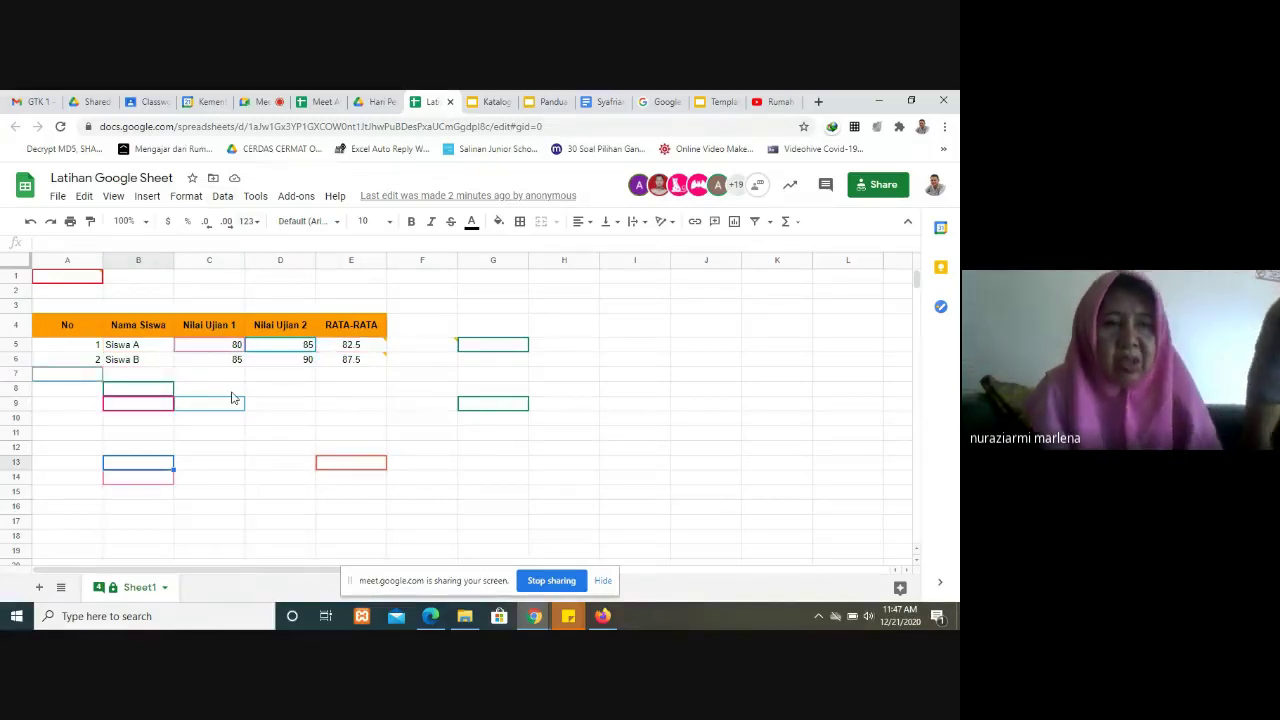
# Step: Begin an =avera formula in E7, cancel it, then go to the Panduan slides
pyautogui.click(363, 375)
pyautogui.write('=')
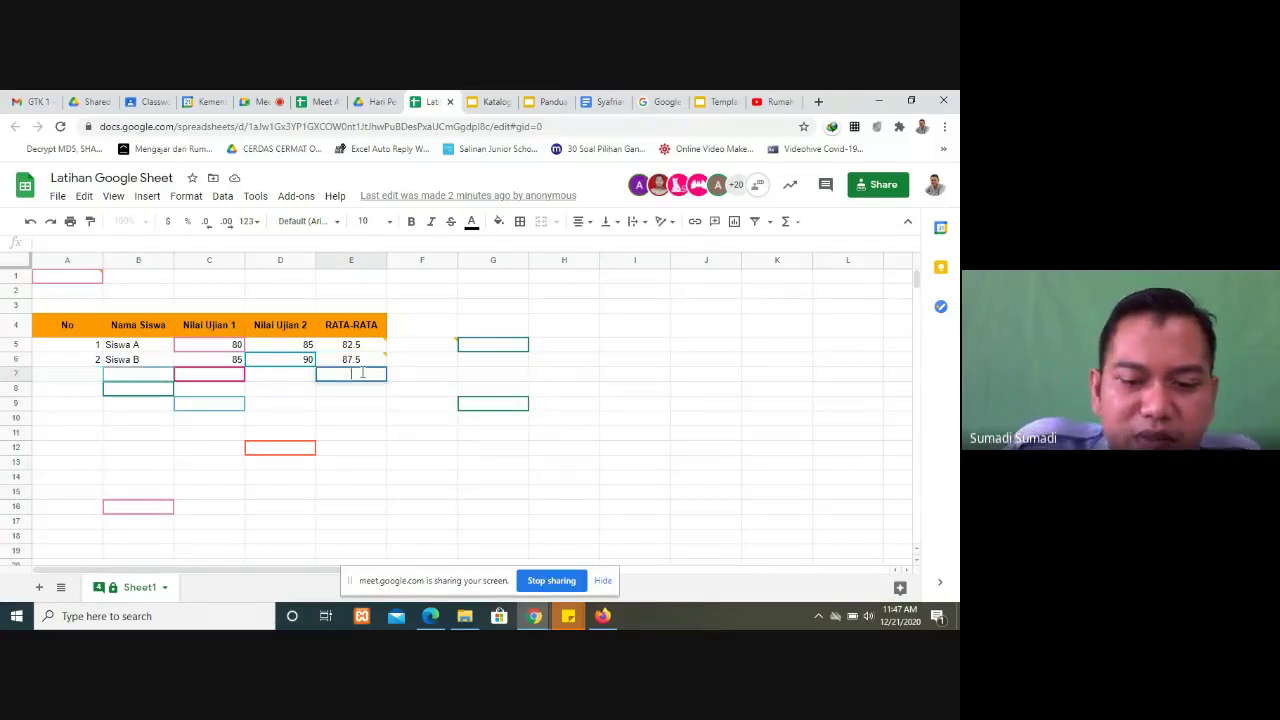
pyautogui.write('avera')
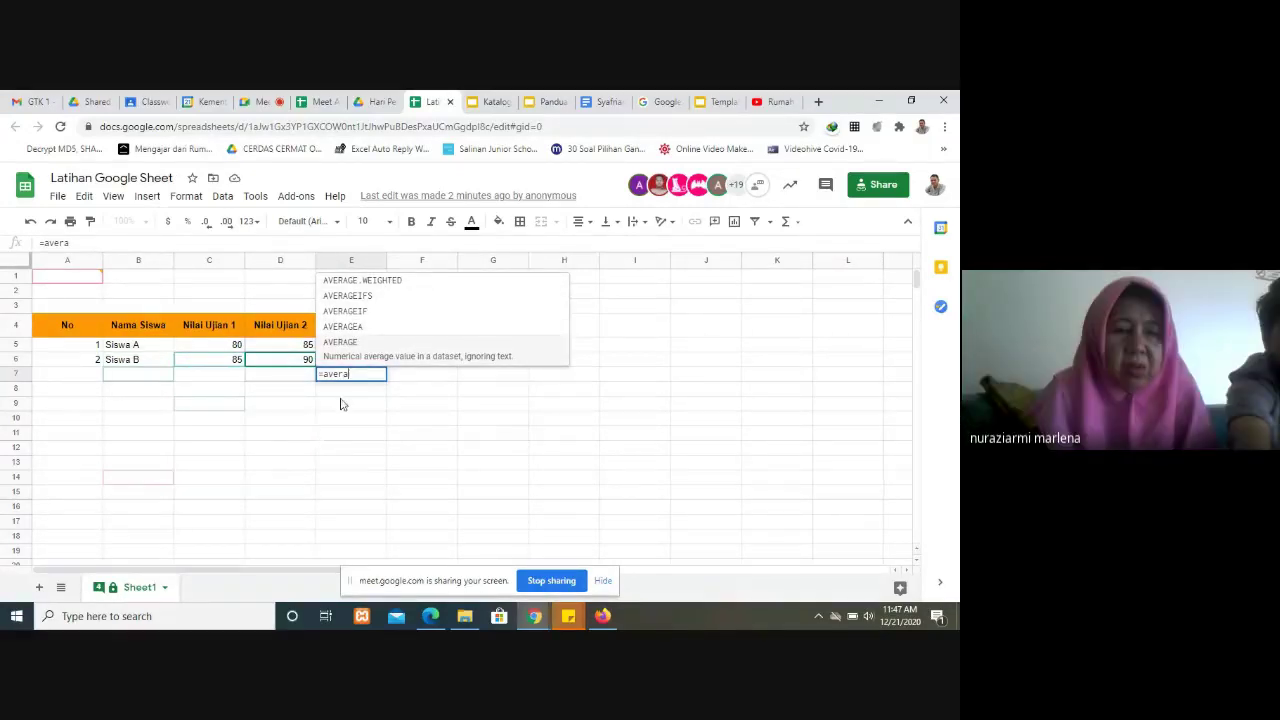
pyautogui.press('Escape')
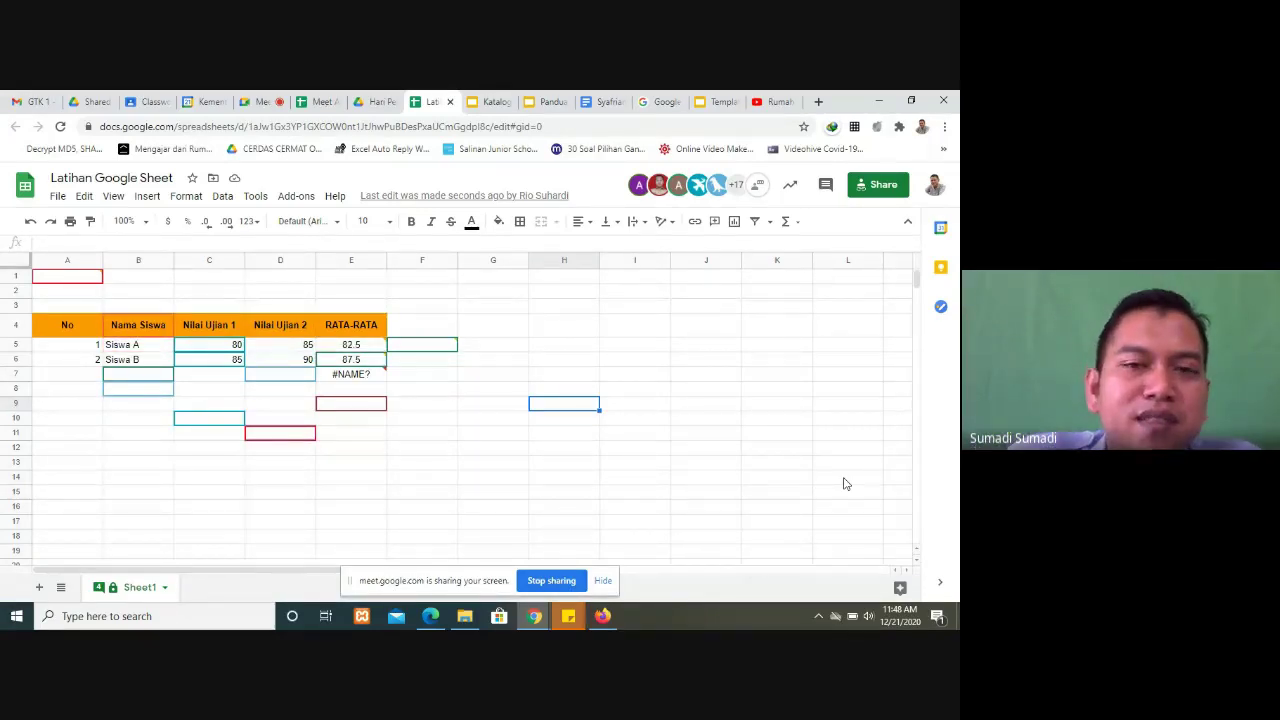
pyautogui.click(547, 101)
# Step: View the Panduan chart slides 28, 29 and 30, then return to Latihan Google Sheet
pyautogui.scroll(-2, 120, 500)
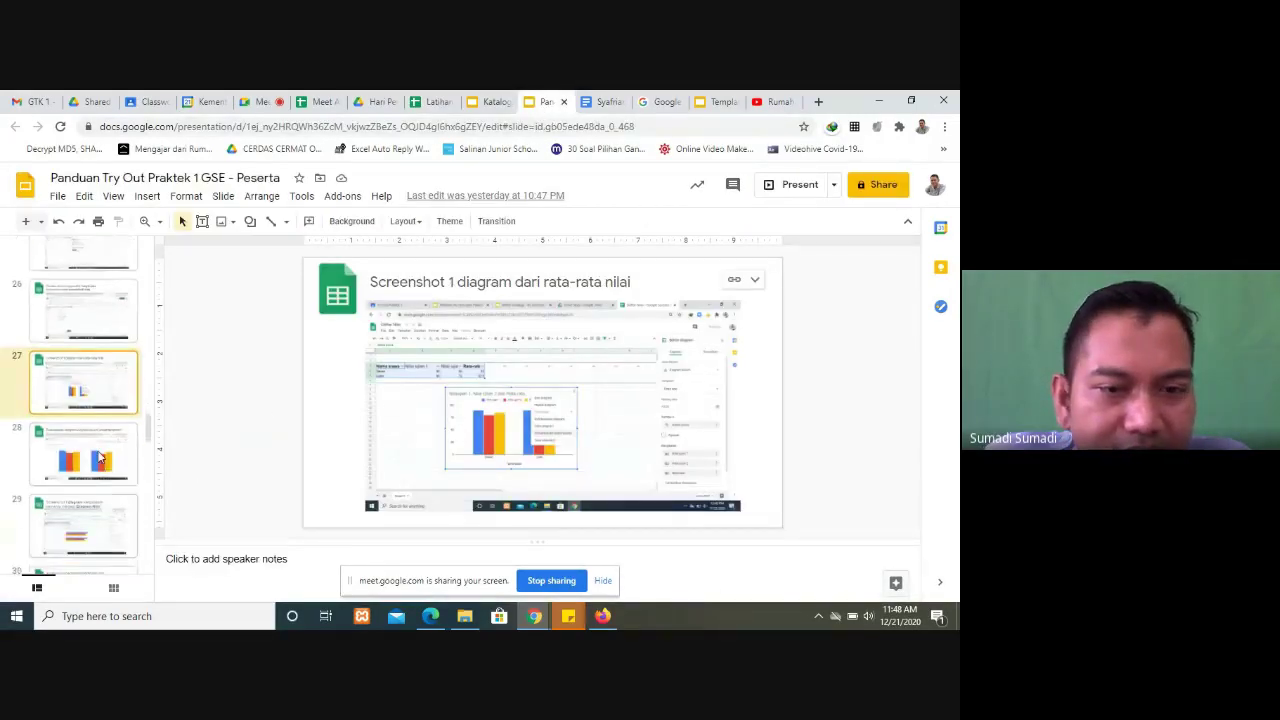
pyautogui.click(100, 457)
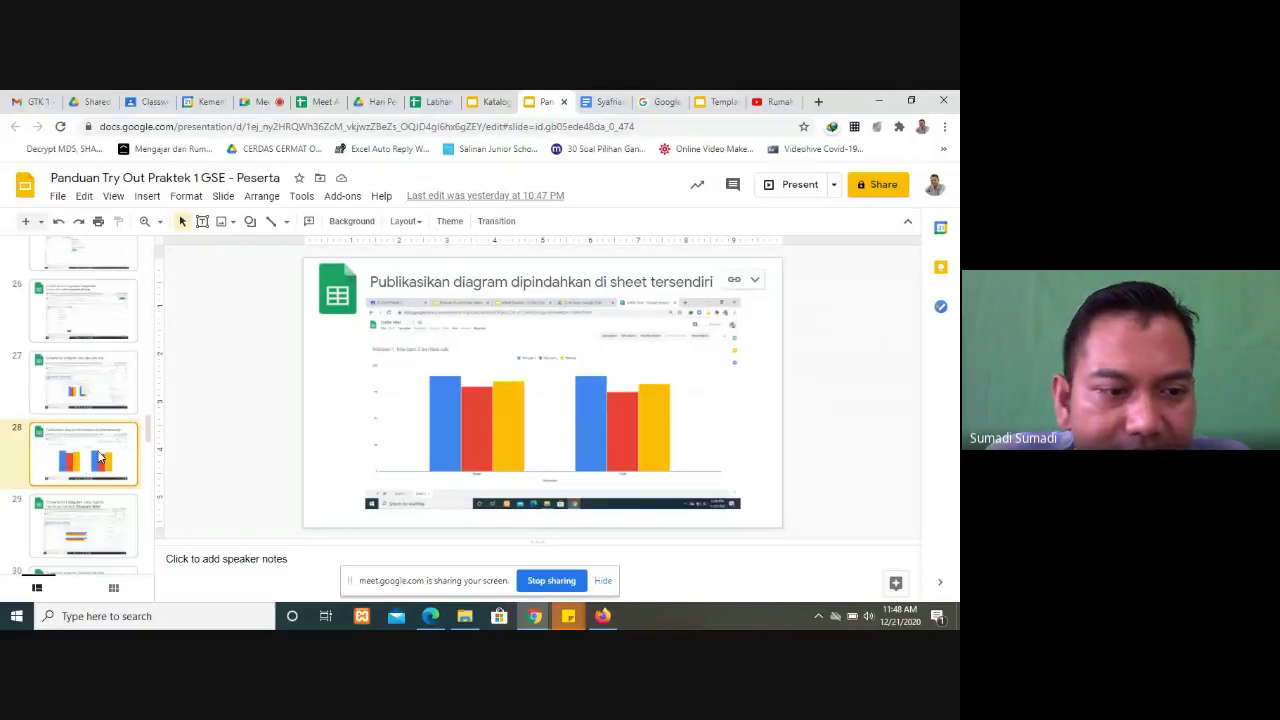
pyautogui.scroll(-1, 100, 457)
pyautogui.click(99, 457)
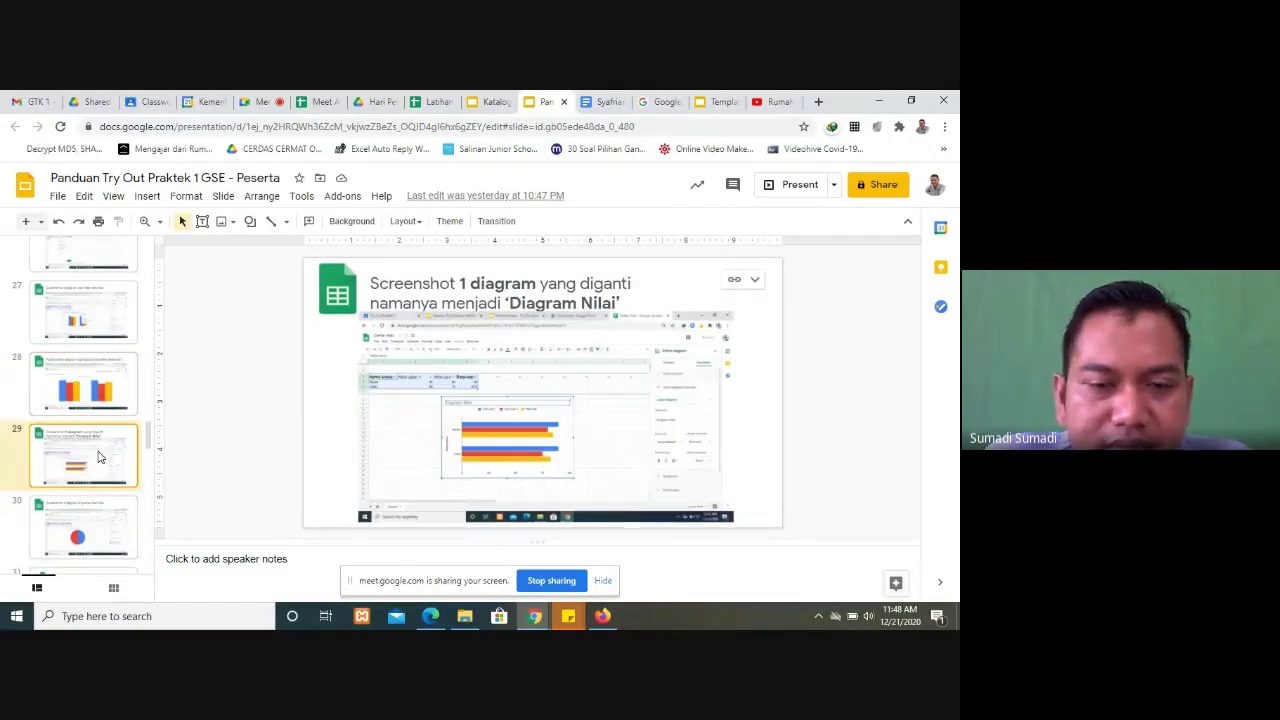
pyautogui.scroll(-1, 99, 457)
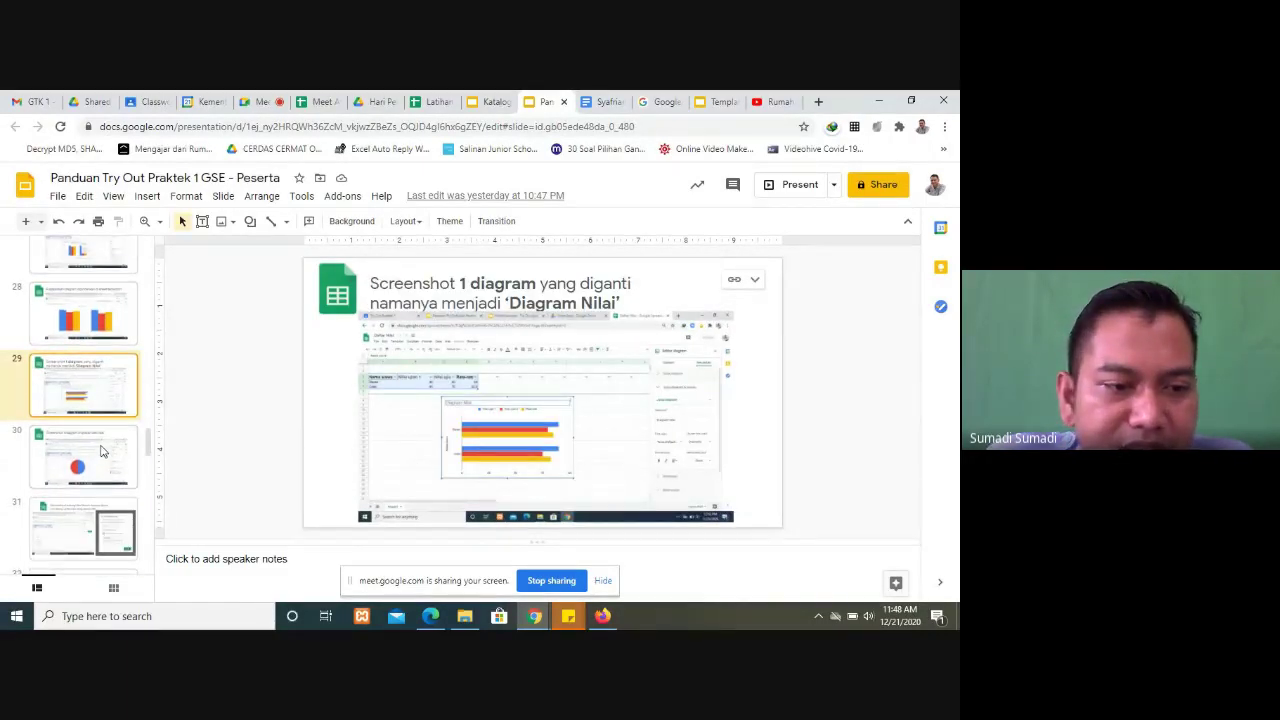
pyautogui.click(101, 452)
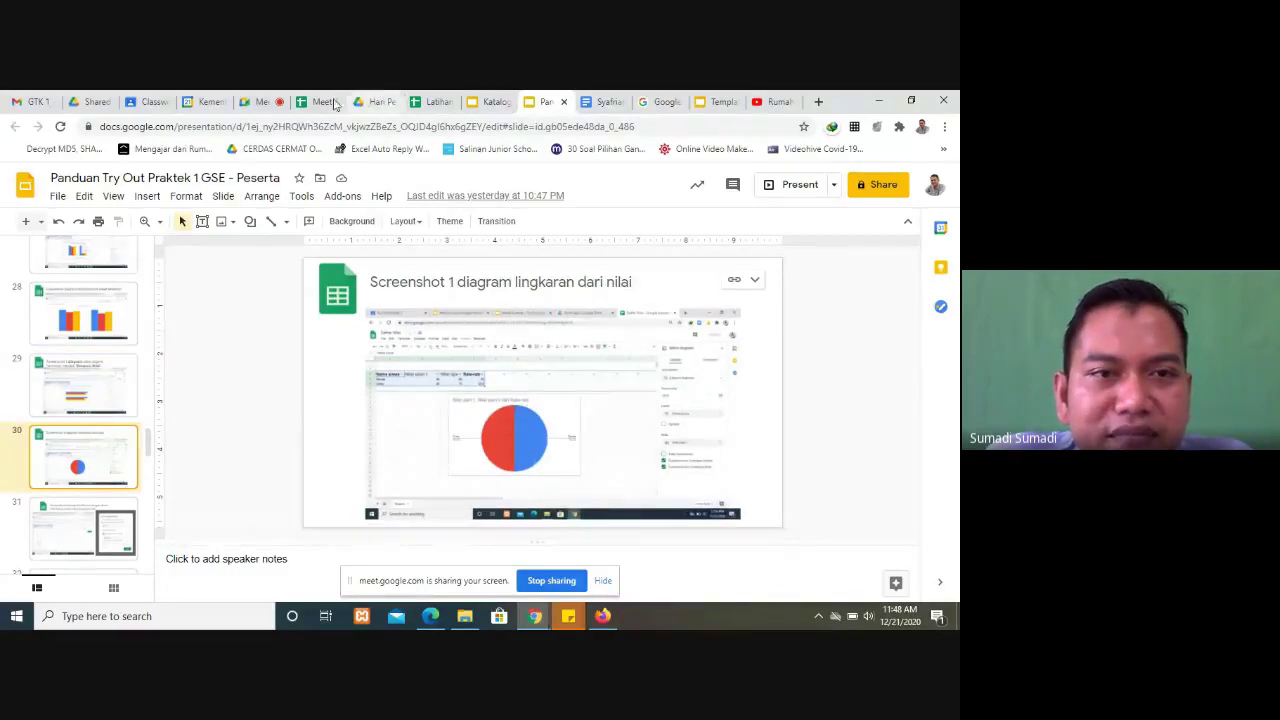
pyautogui.click(433, 103)
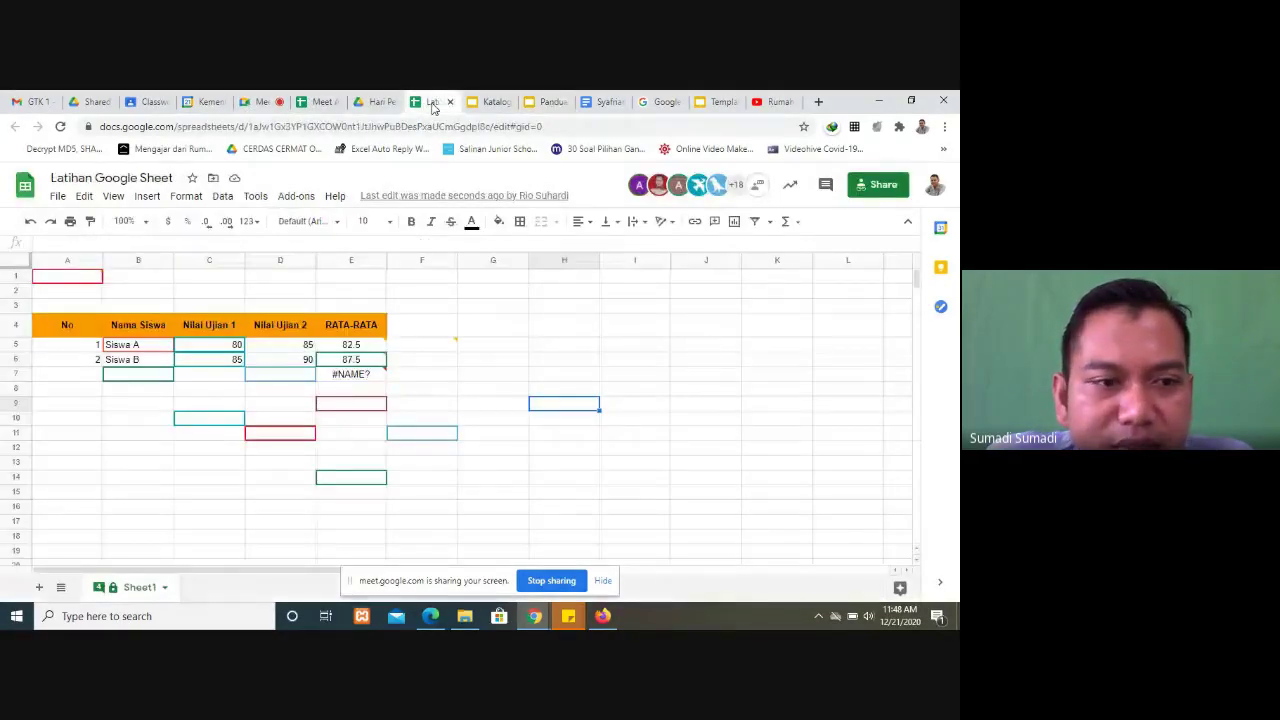
pyautogui.moveTo(122, 329); pyautogui.dragTo(355, 362)
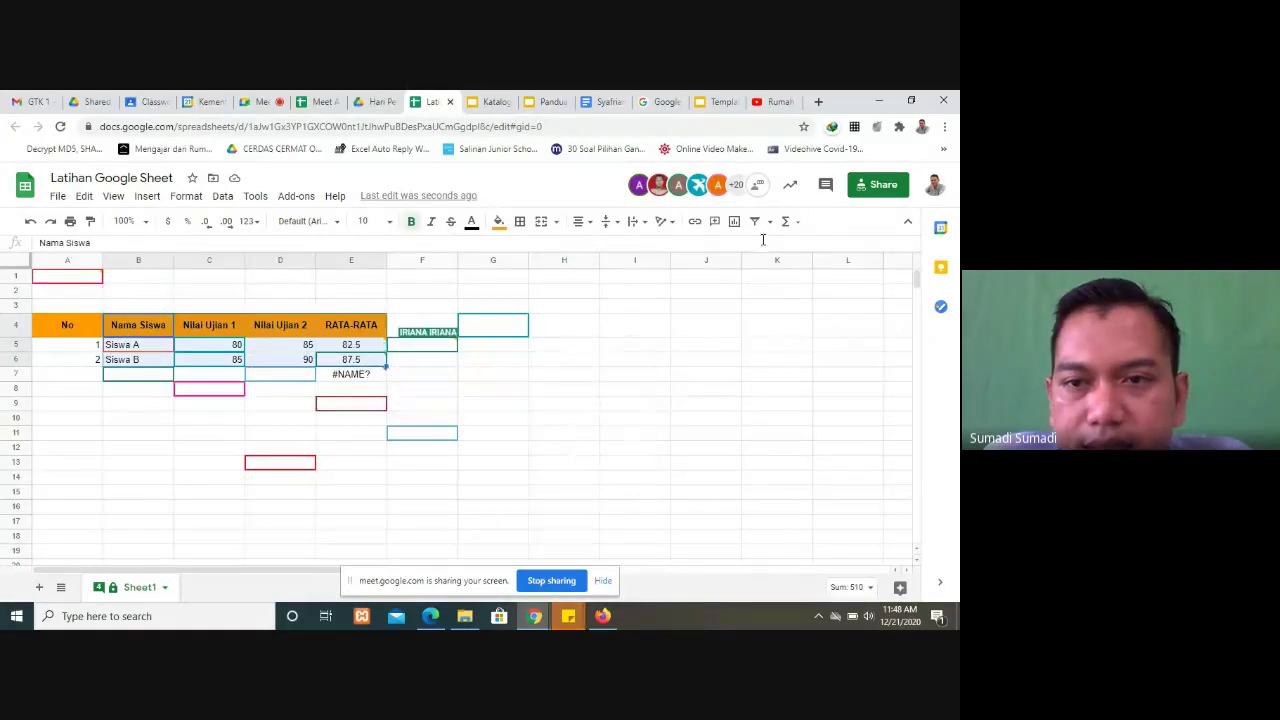
pyautogui.click(734, 222)
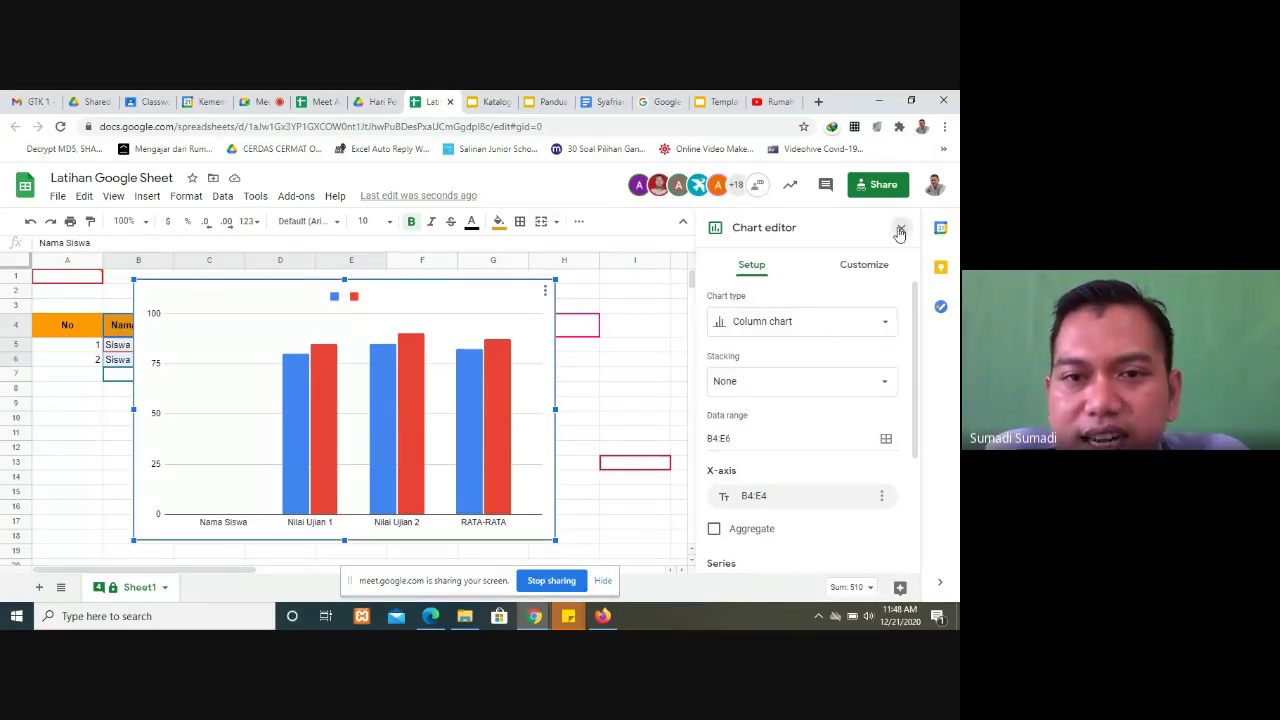
pyautogui.click(899, 232)
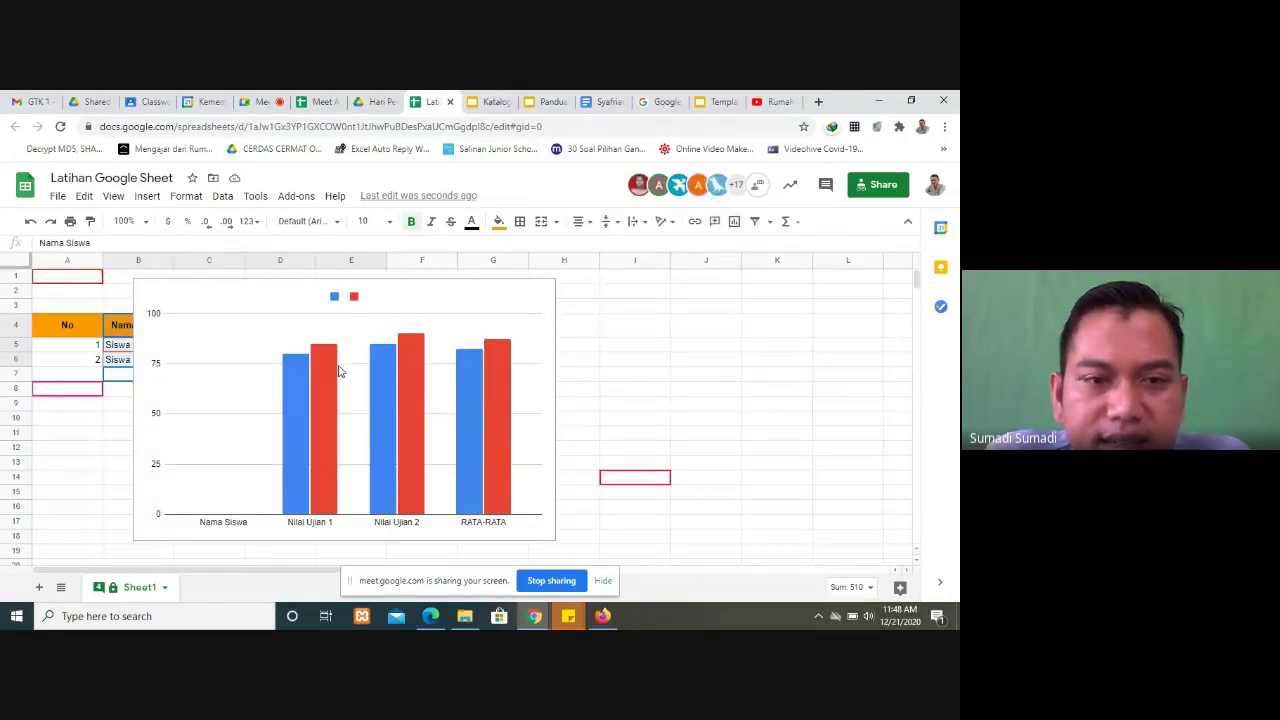
pyautogui.click(280, 345)
pyautogui.moveTo(437, 364); pyautogui.dragTo(755, 362)
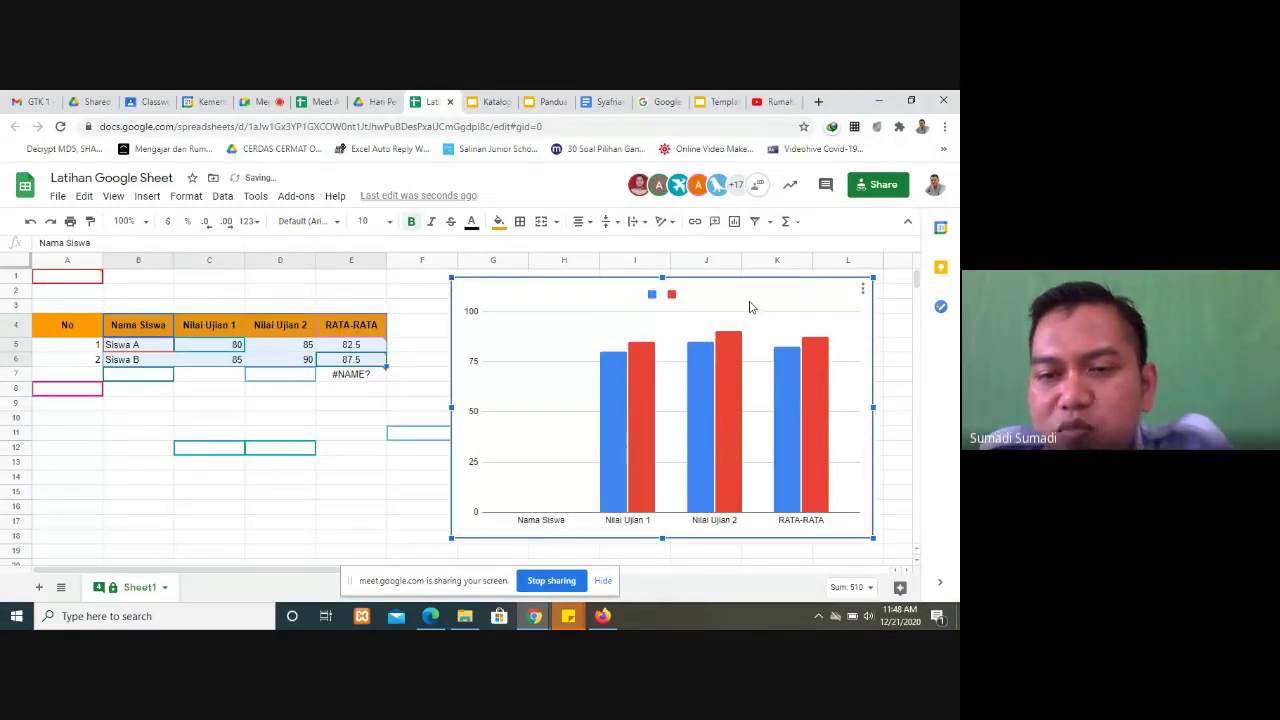
pyautogui.press('Delete')
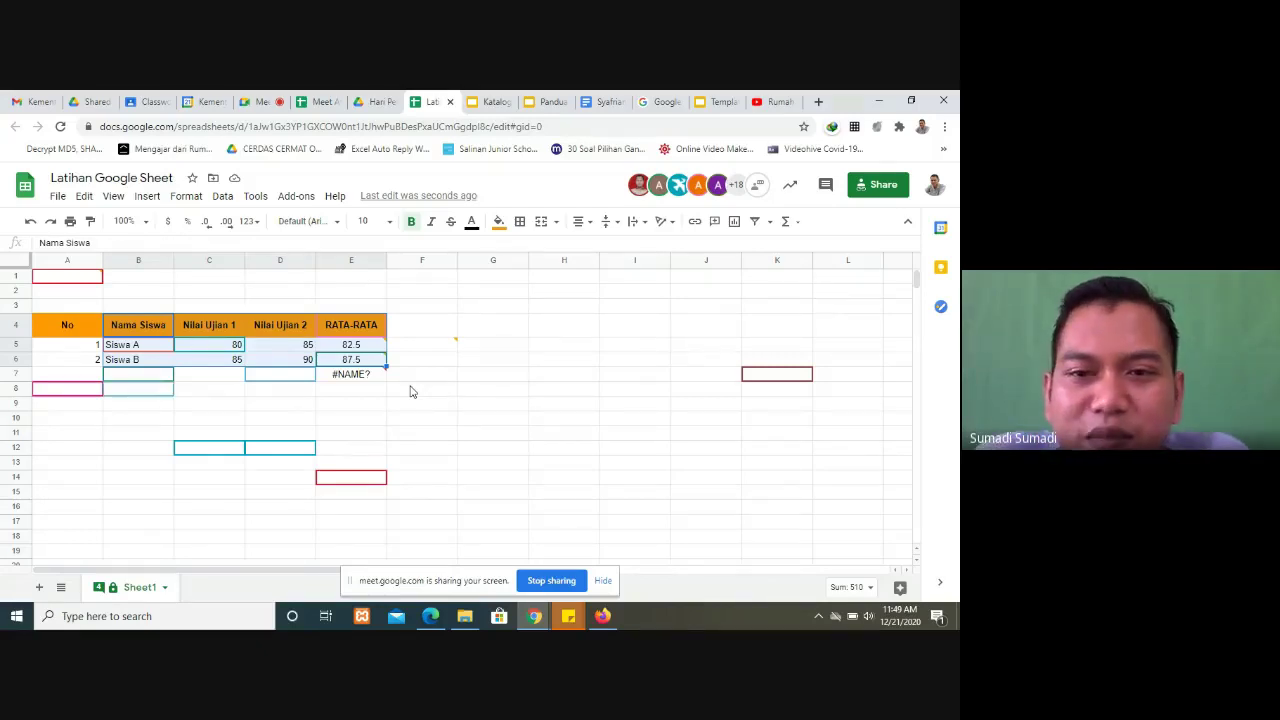
pyautogui.click(258, 101)
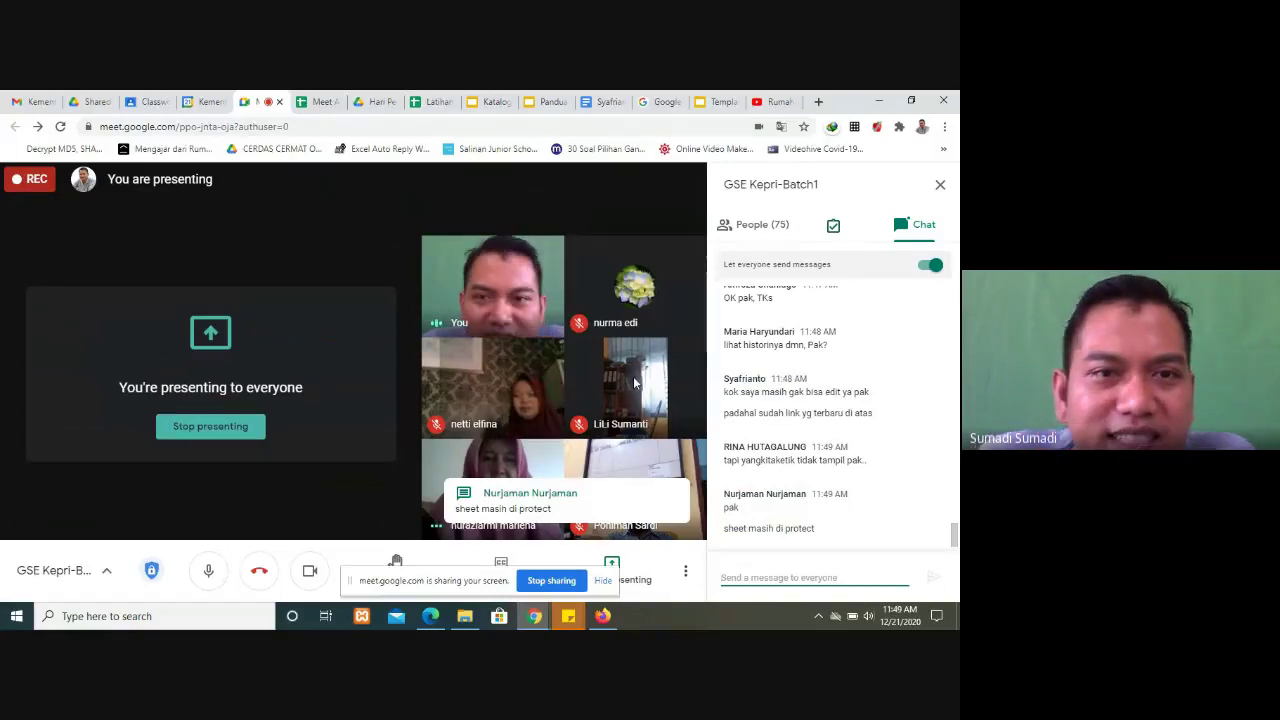
pyautogui.click(435, 101)
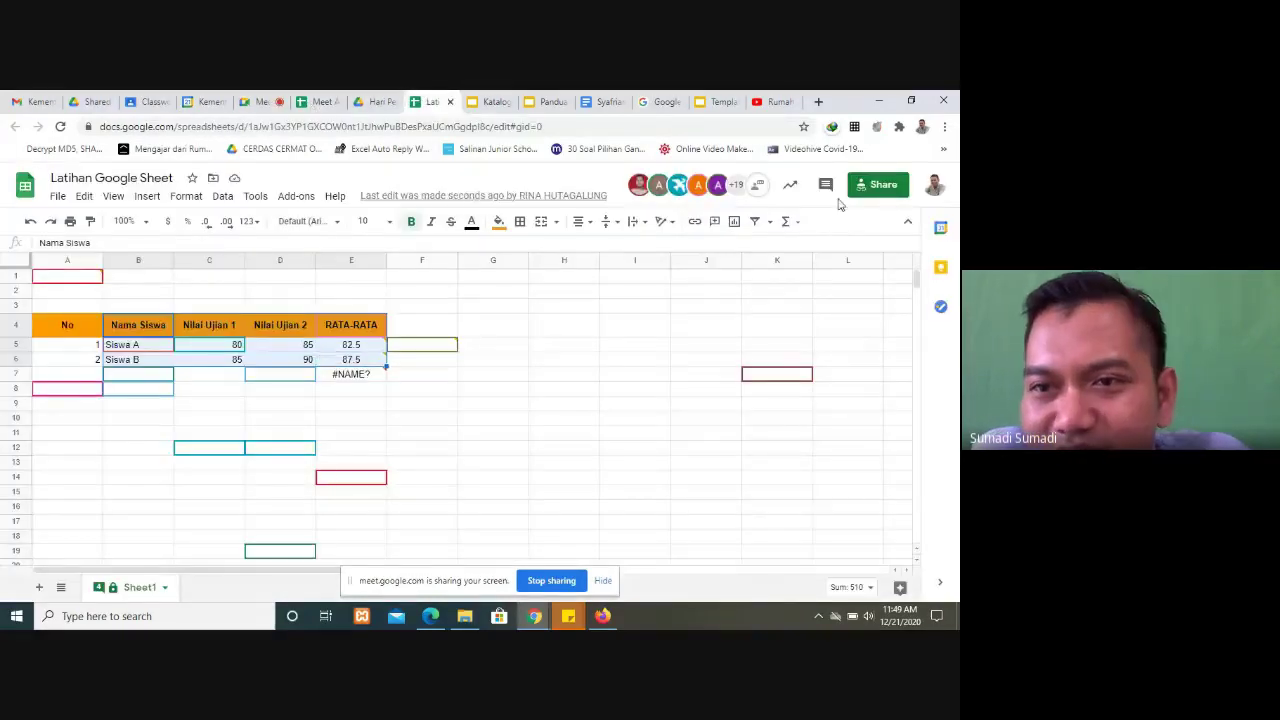
# Step: Look through the Sheet1 tab options, then select cells D10 and F10
pyautogui.click(161, 589)
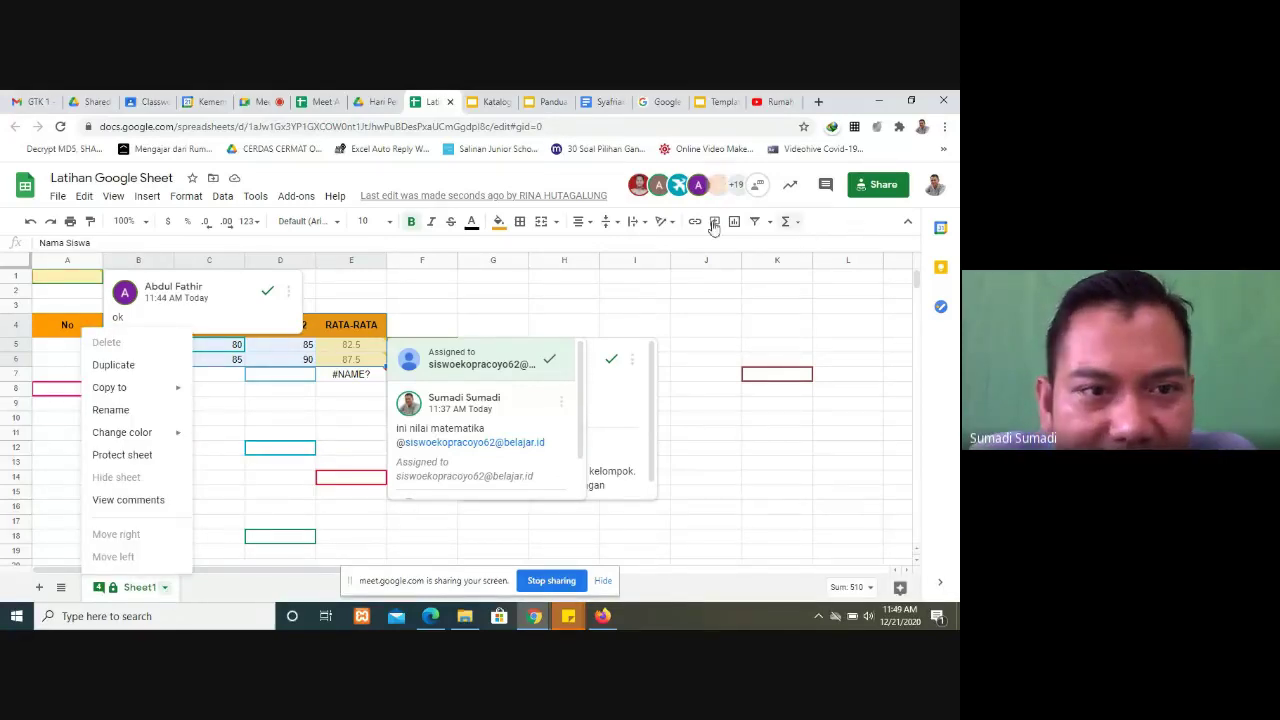
pyautogui.click(253, 197)
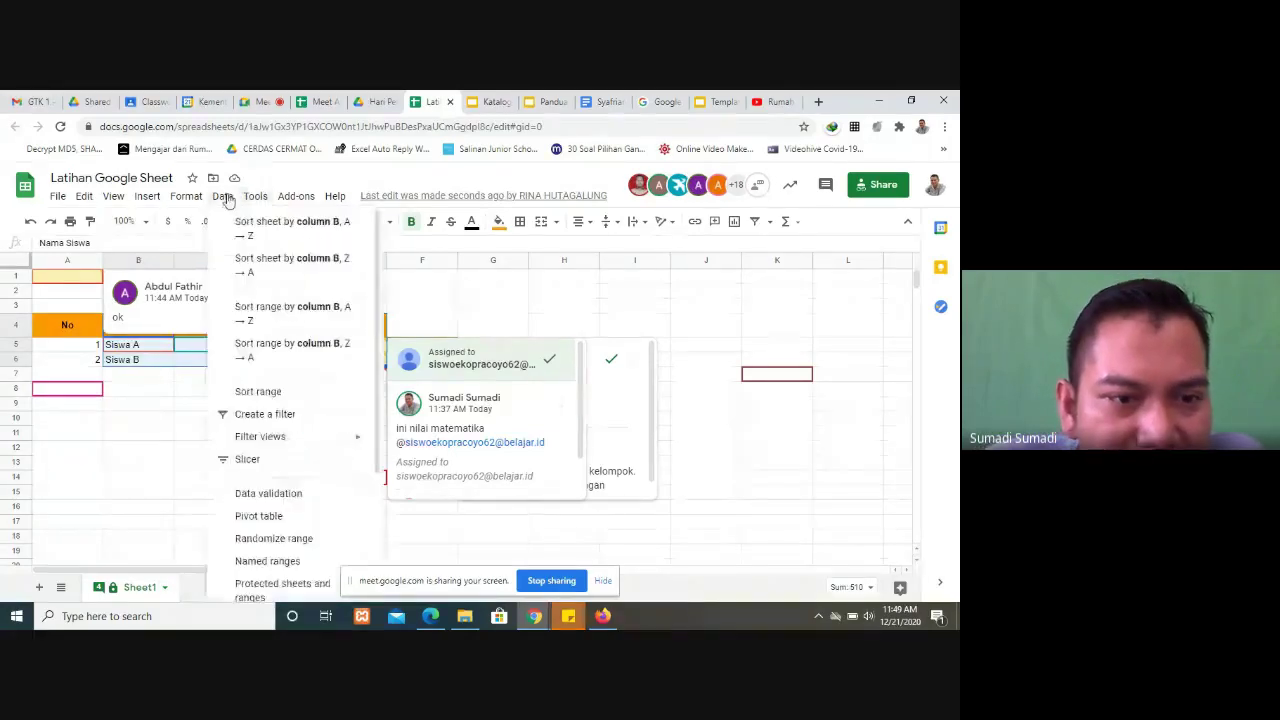
pyautogui.click(193, 436)
pyautogui.click(328, 470)
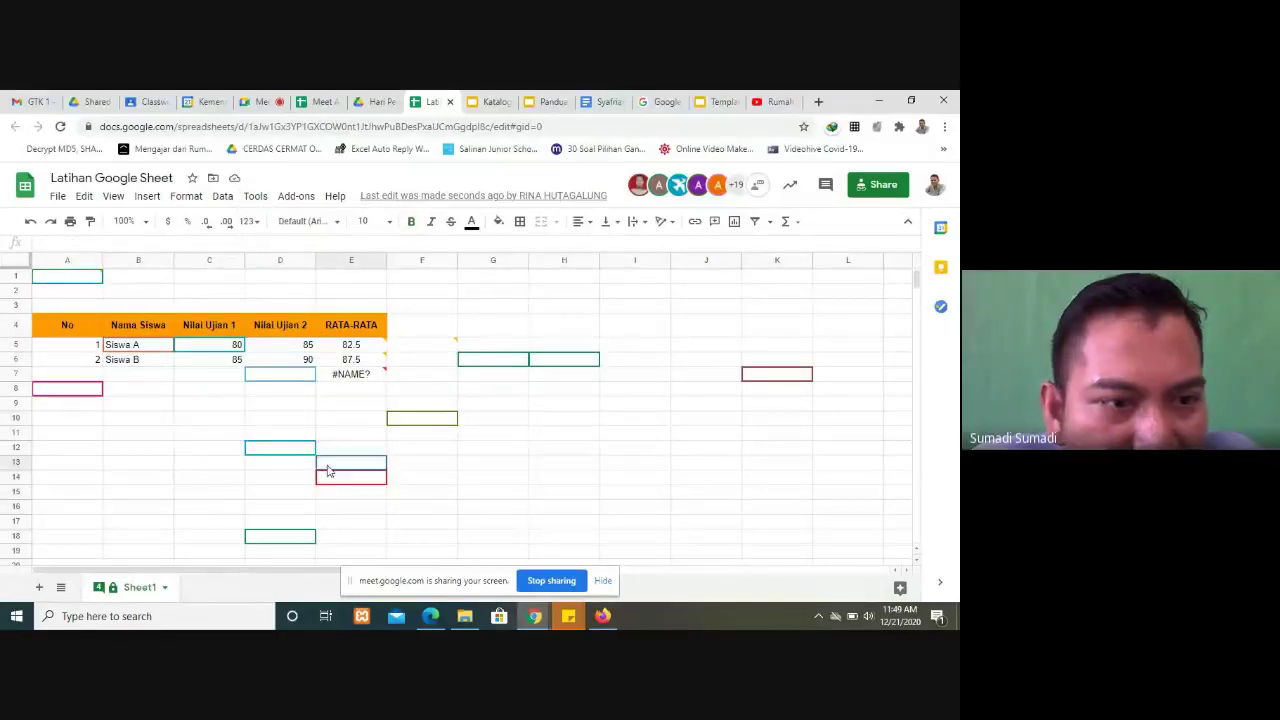
pyautogui.click(290, 418)
pyautogui.click(427, 424)
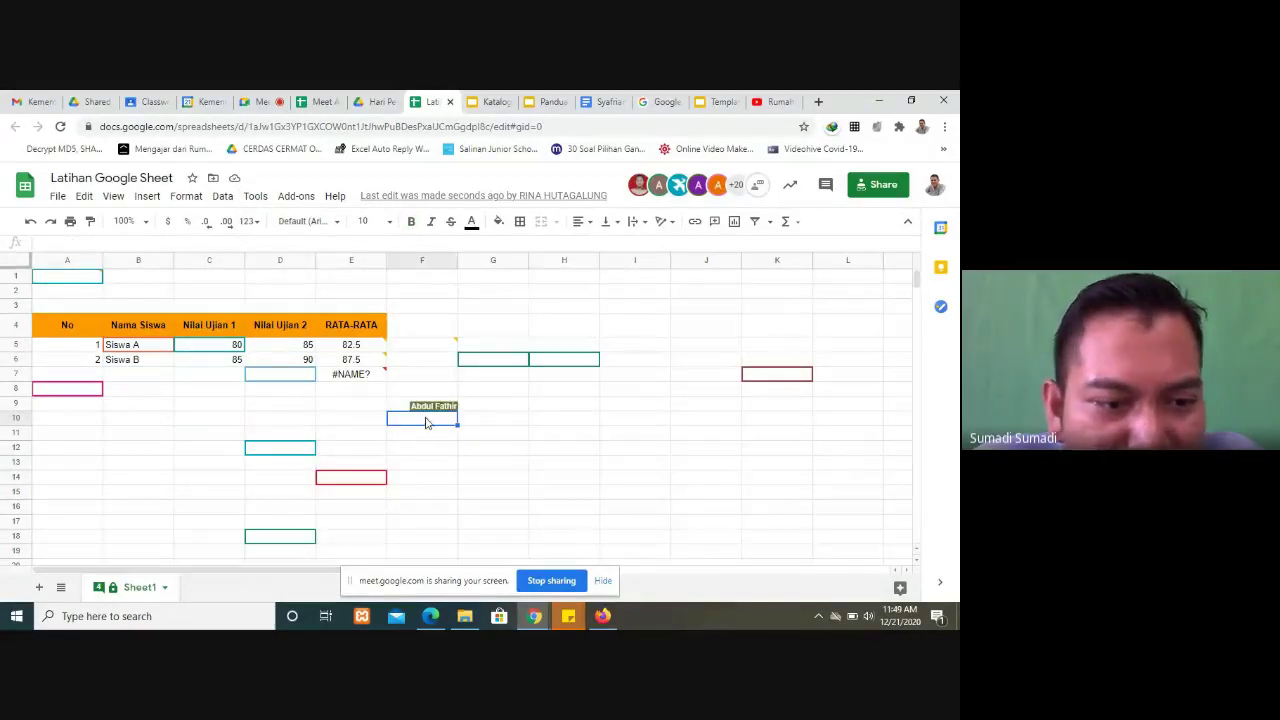
# Step: Start protecting Sheet1, switch to Range, and clear the range reference
pyautogui.rightClick(115, 592)
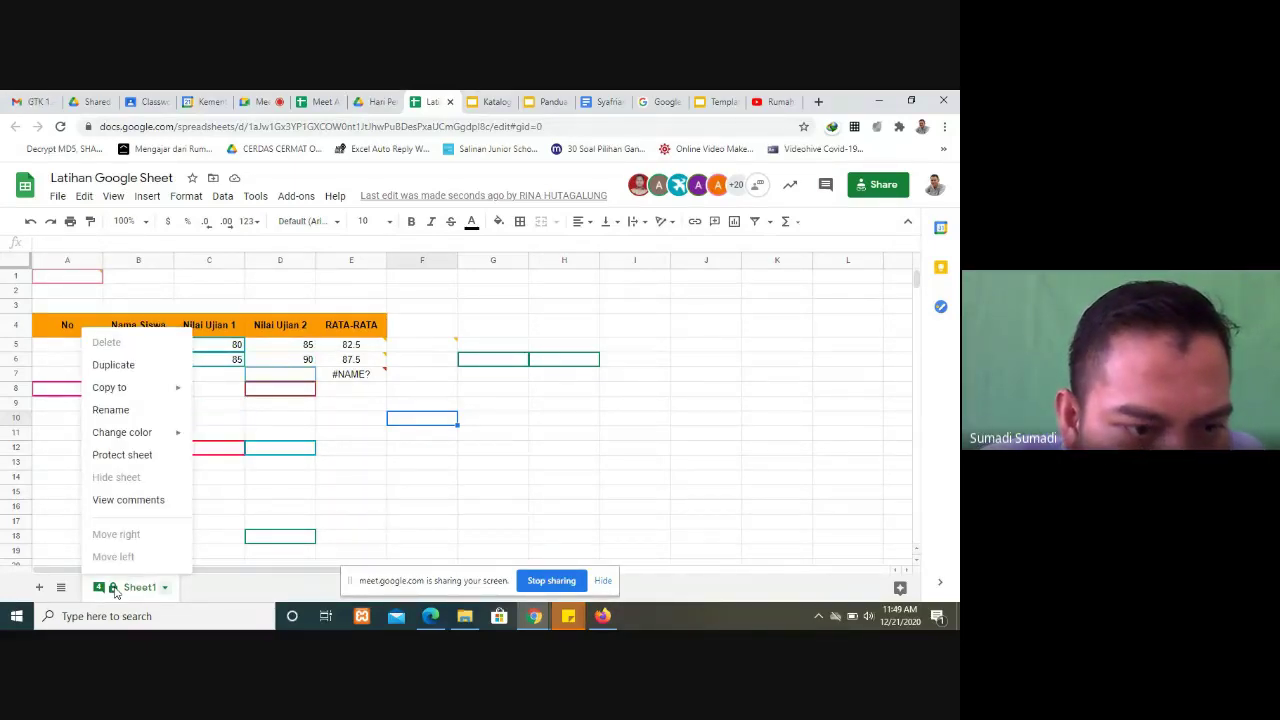
pyautogui.click(140, 462)
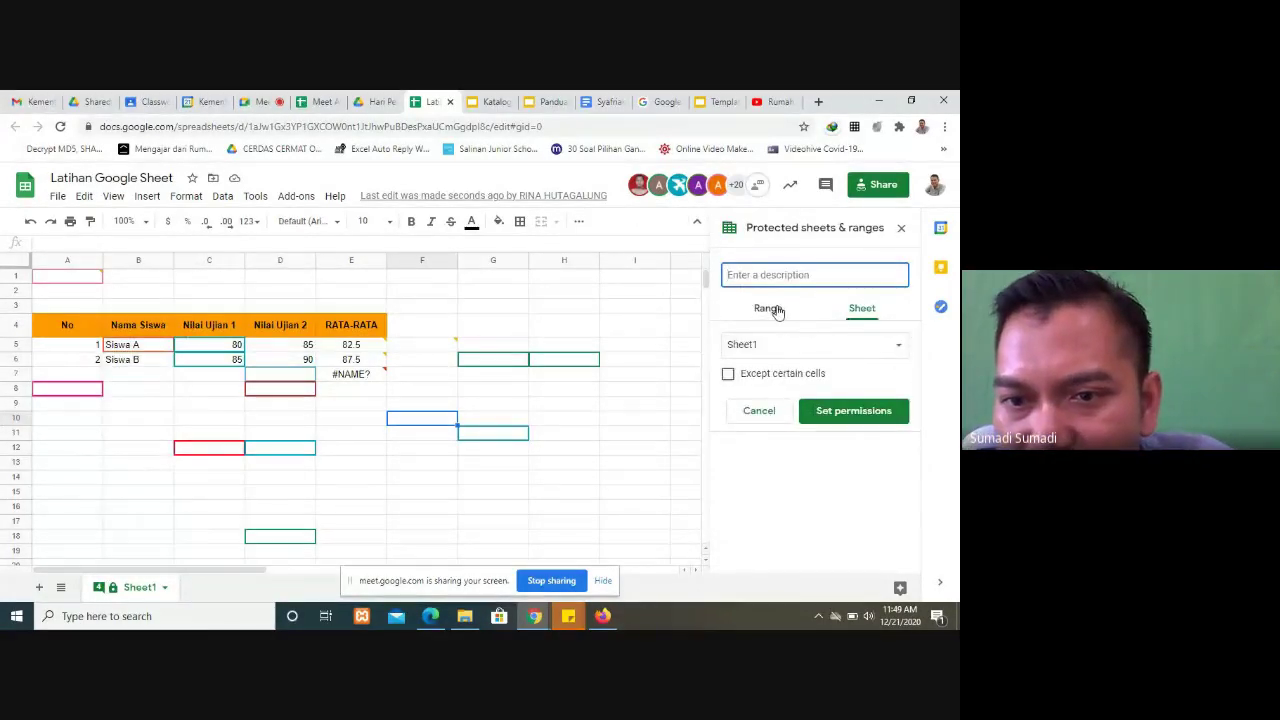
pyautogui.click(885, 350)
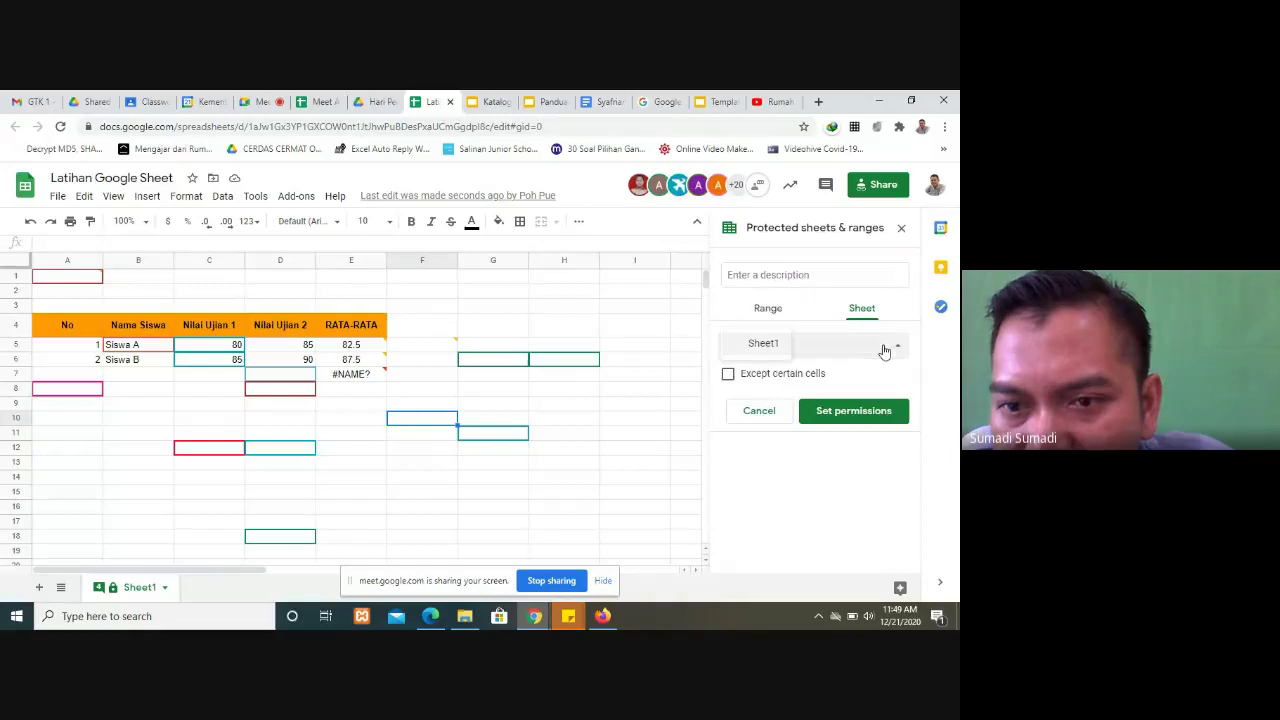
pyautogui.click(772, 310)
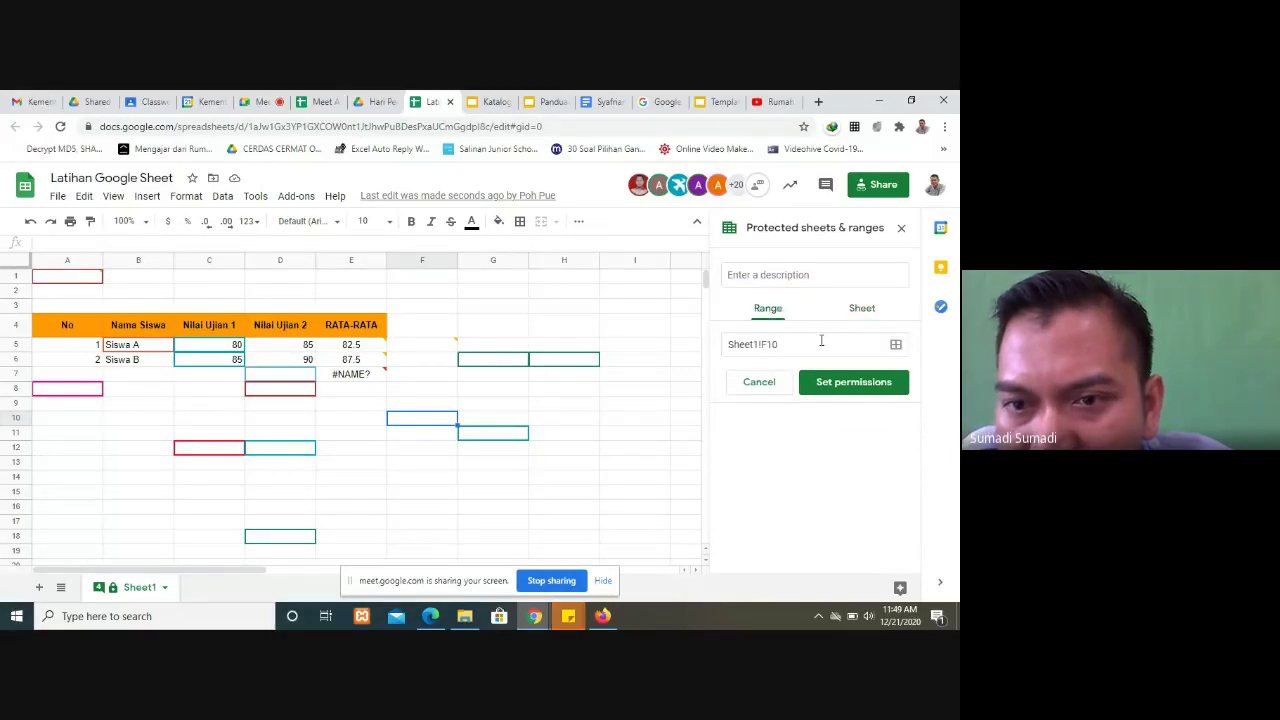
pyautogui.click(824, 342)
pyautogui.hotkey('ctrl', 'a')
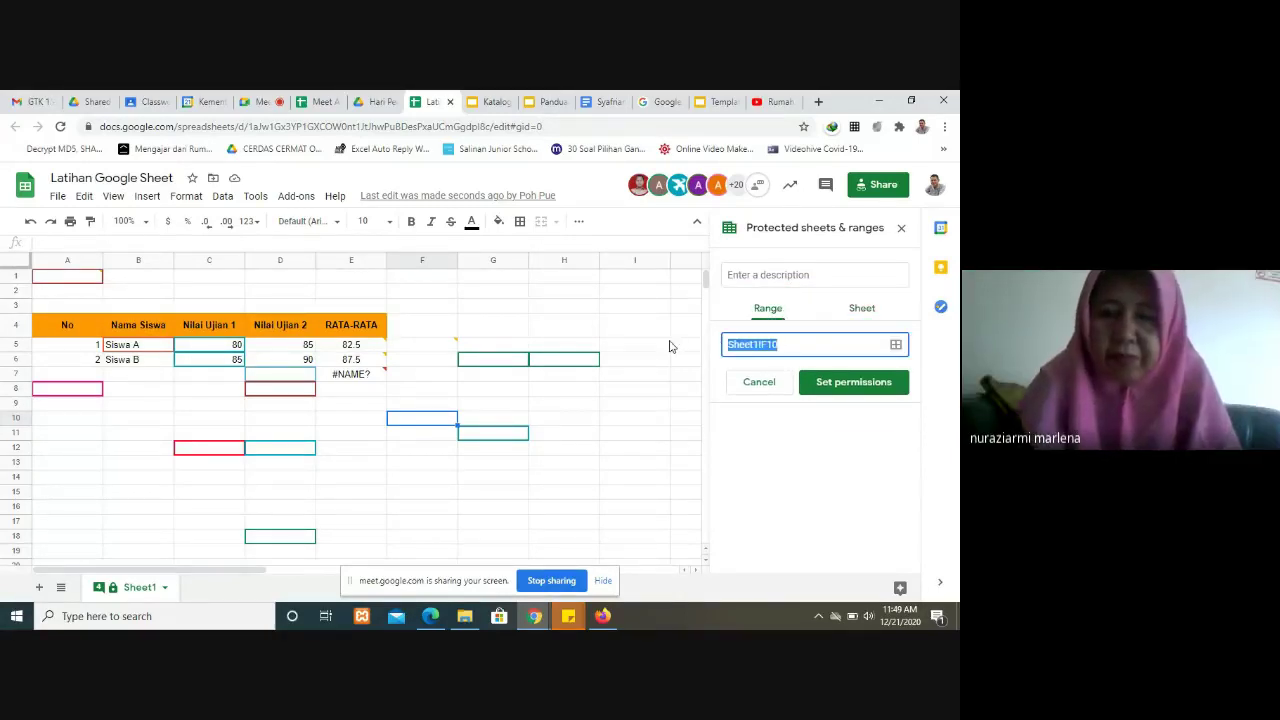
pyautogui.press('BackSpace')
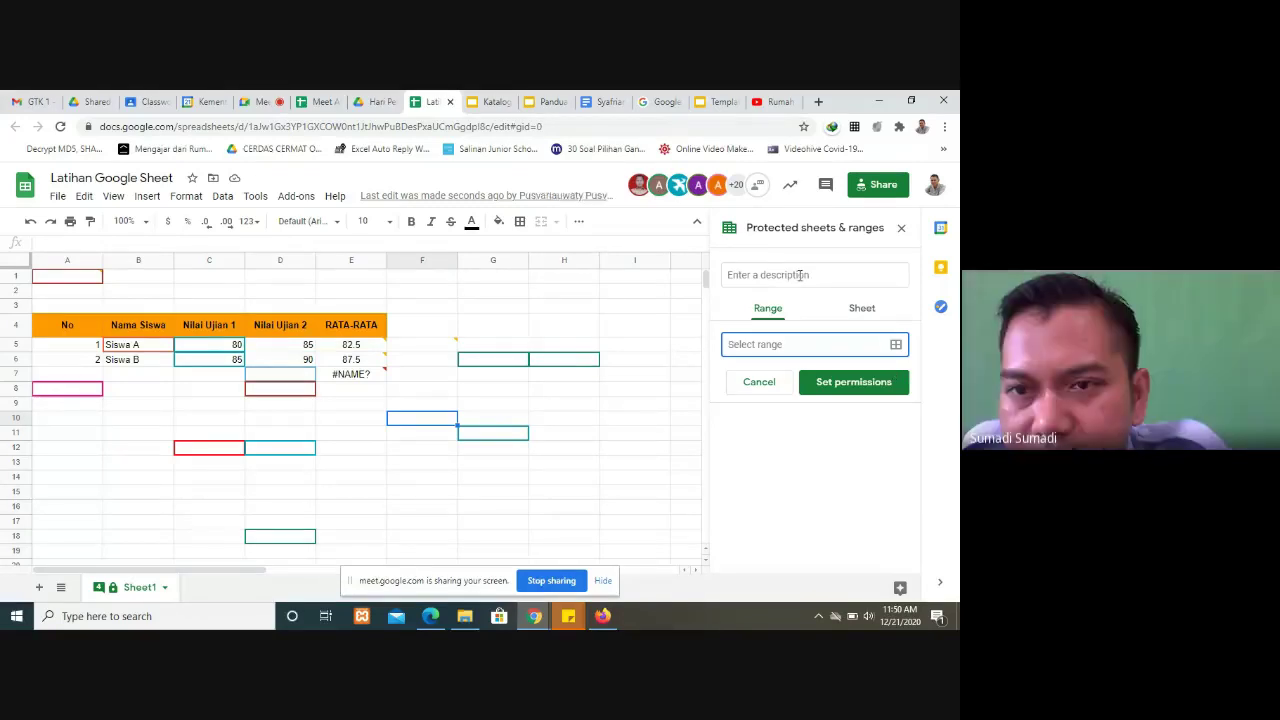
# Step: Pick cell I7 as the protected range and continue to its editing permissions
pyautogui.click(843, 388)
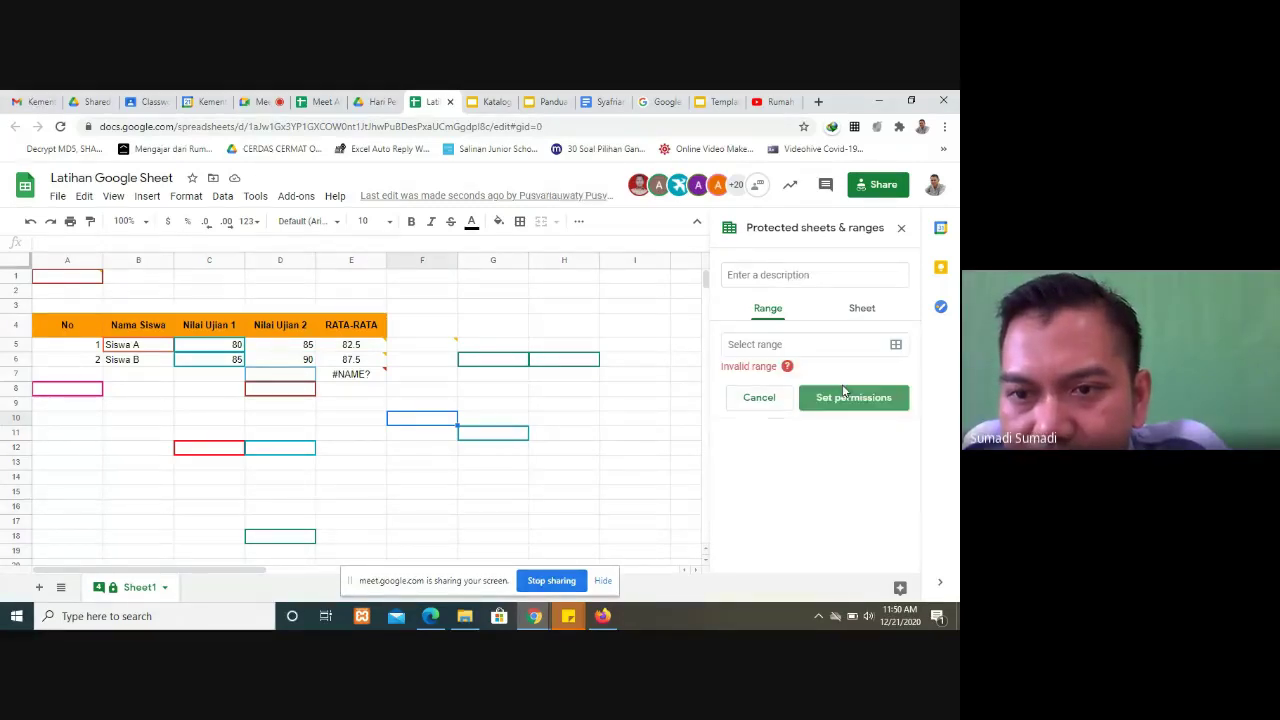
pyautogui.click(897, 344)
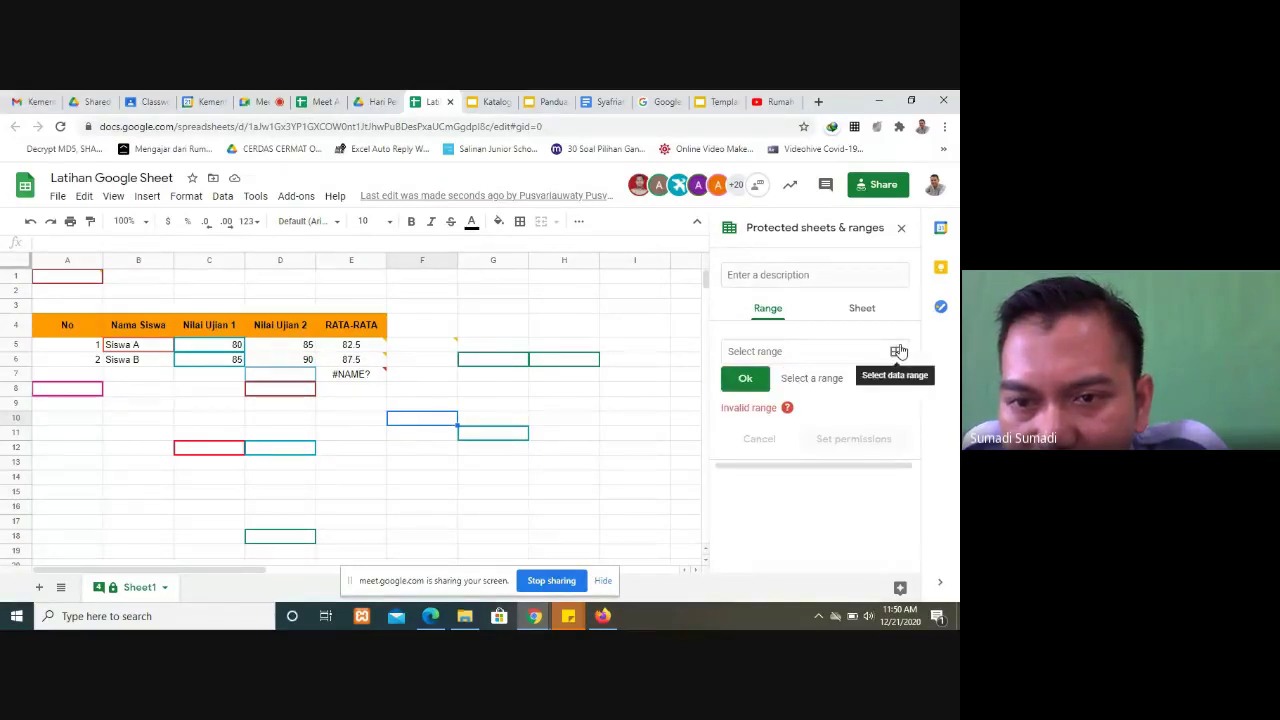
pyautogui.click(615, 375)
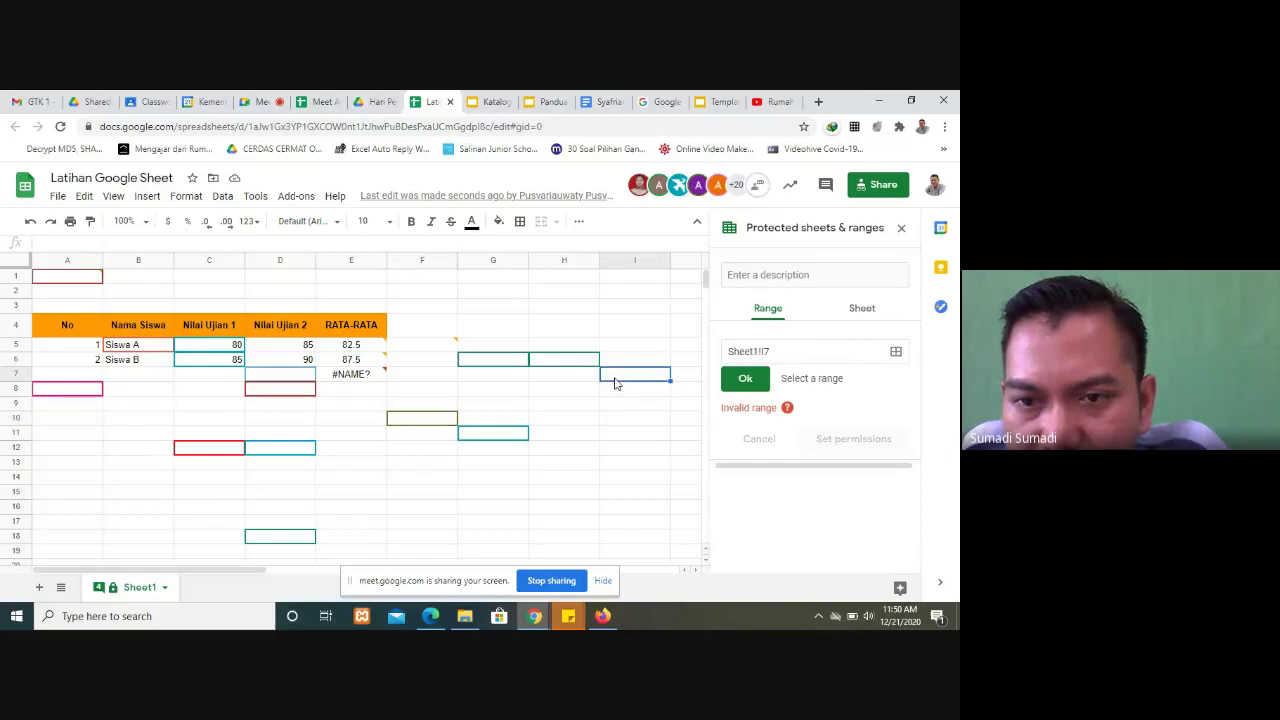
pyautogui.click(745, 382)
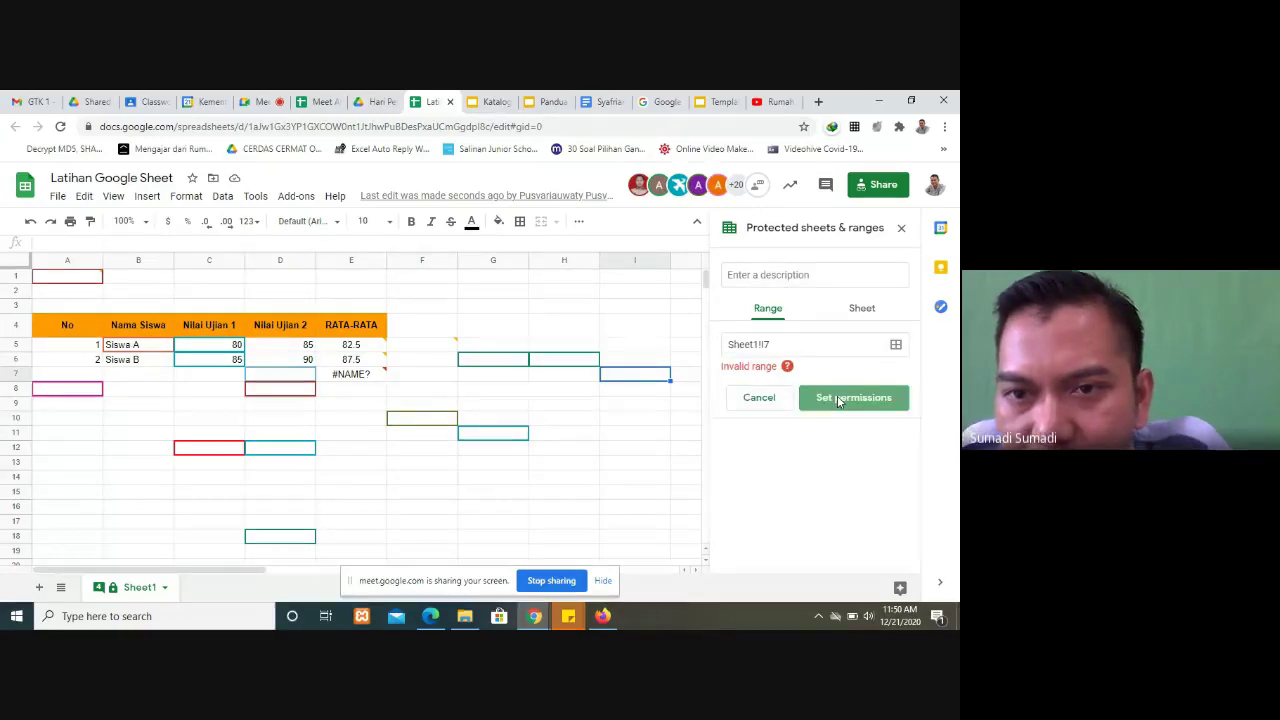
pyautogui.click(838, 398)
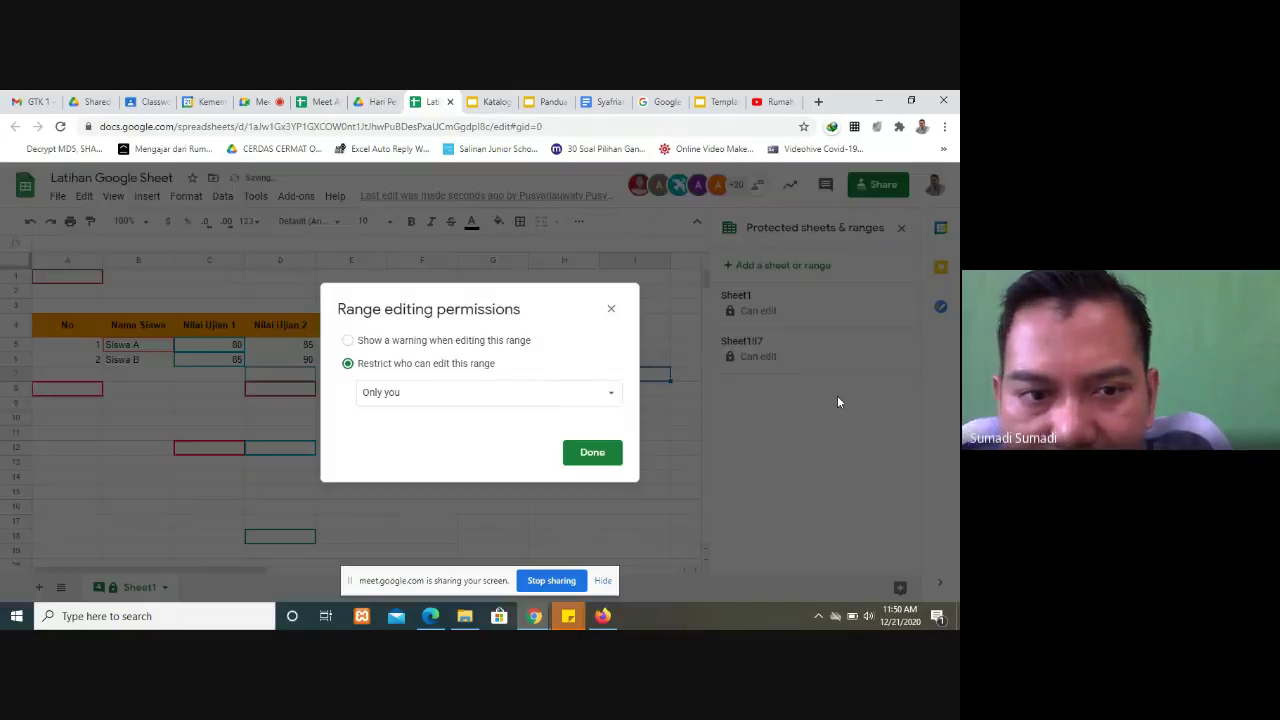
# Step: Restrict who can edit cell I7 and save the permission settings
pyautogui.click(348, 342)
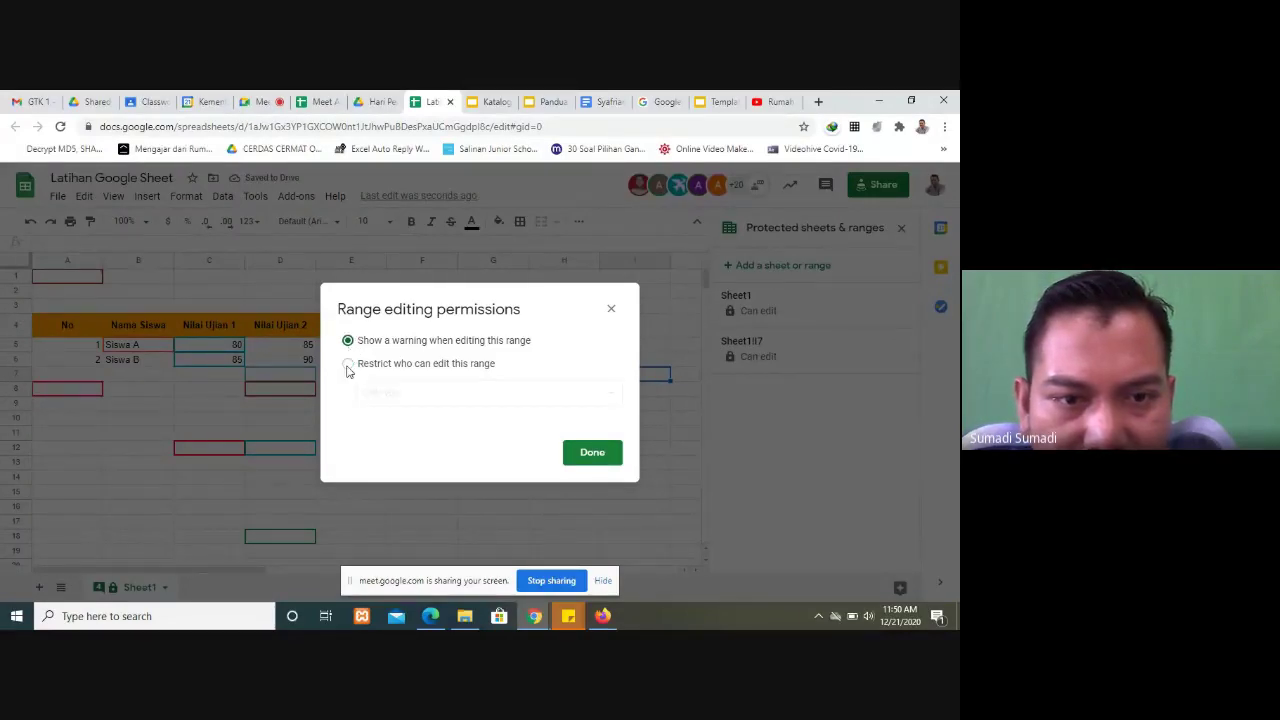
pyautogui.click(348, 364)
pyautogui.click(594, 452)
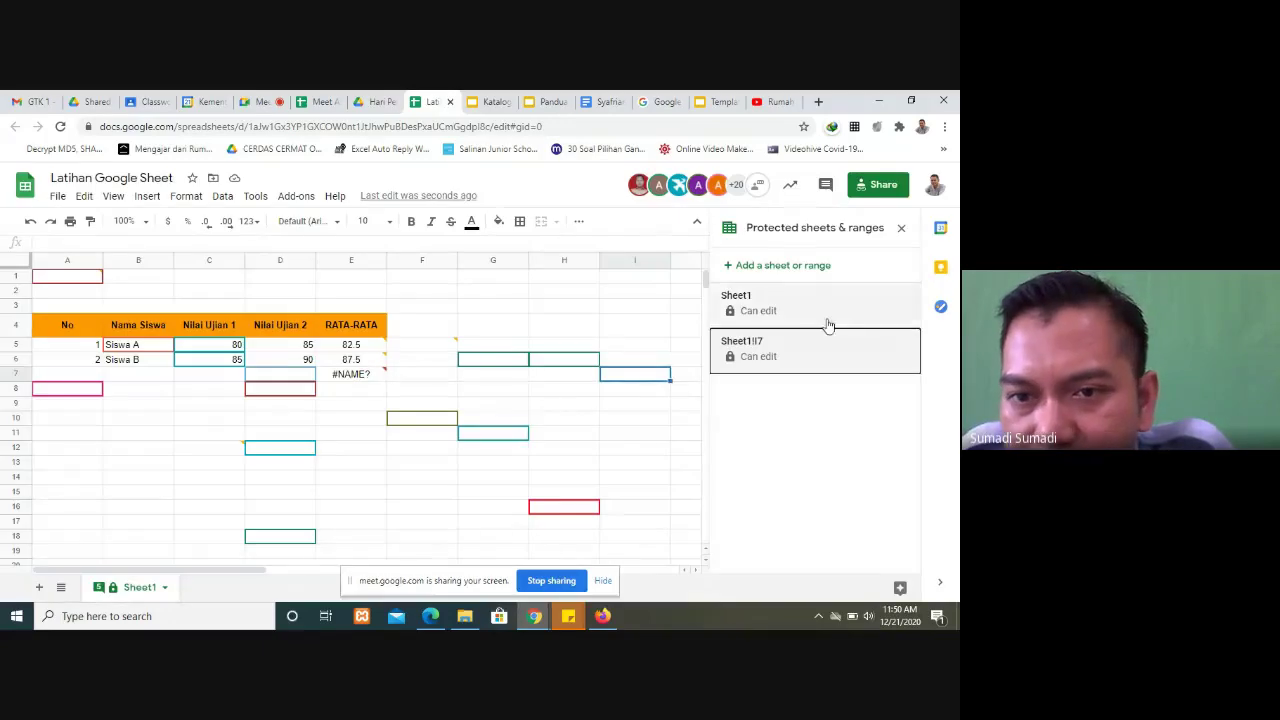
# Step: Remove both the Sheet1 and cell I7 protections, then return to the Meet call
pyautogui.click(828, 318)
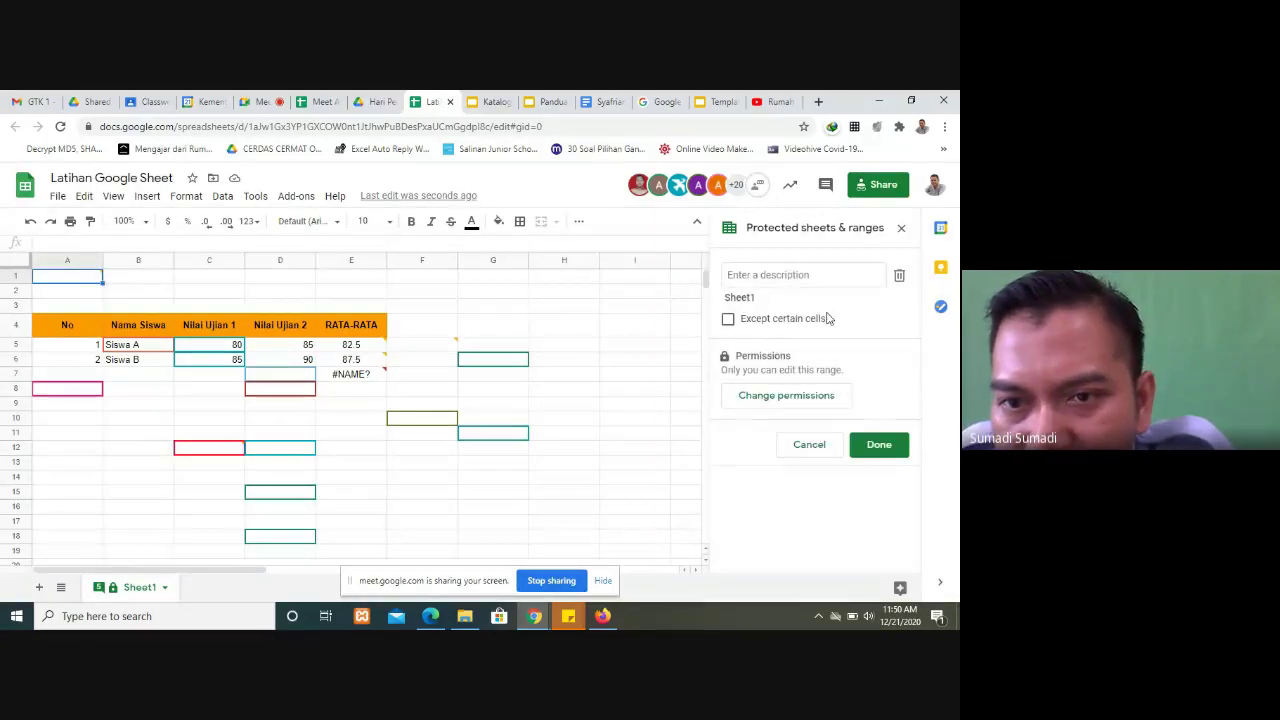
pyautogui.click(899, 275)
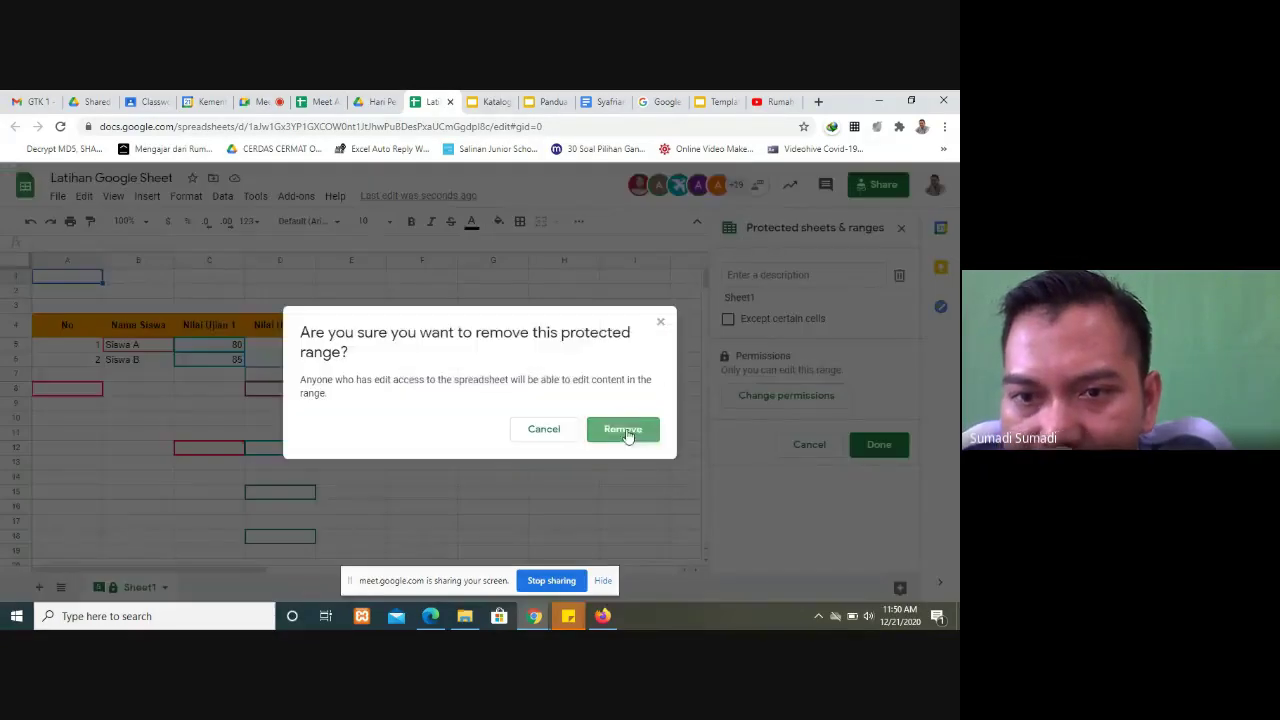
pyautogui.click(812, 375)
pyautogui.click(829, 312)
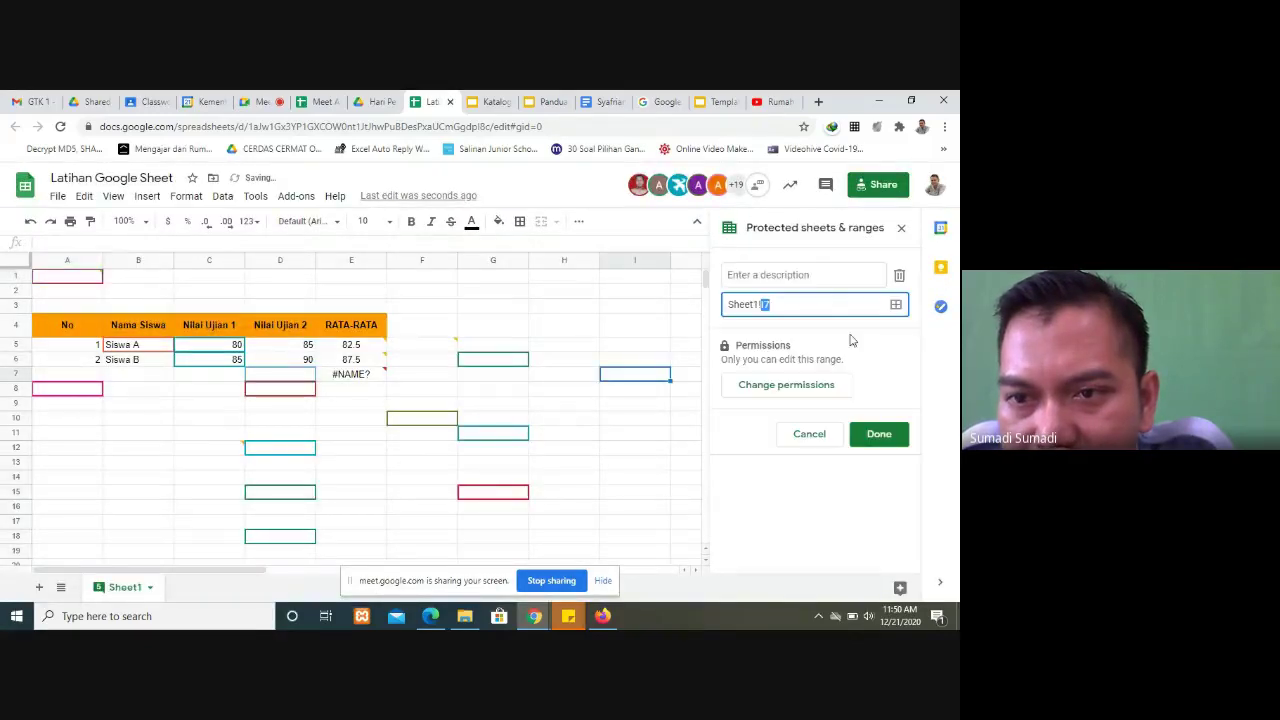
pyautogui.click(902, 276)
pyautogui.click(623, 431)
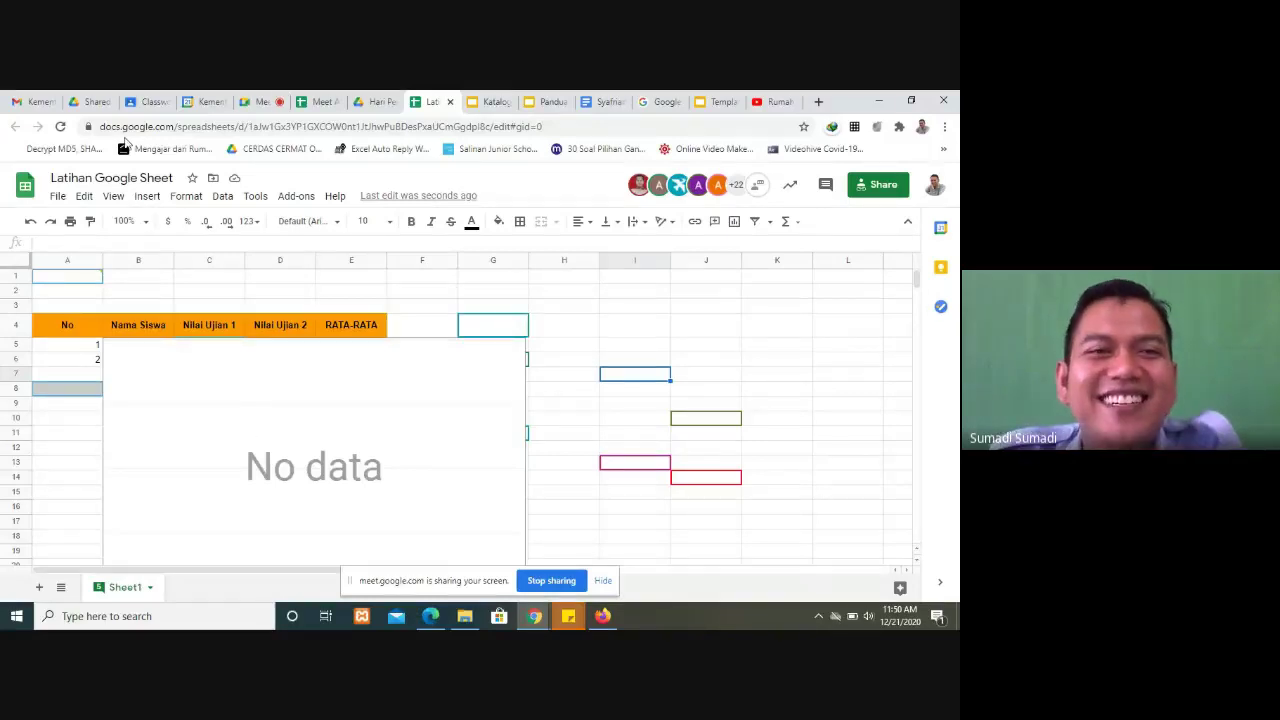
pyautogui.click(277, 97)
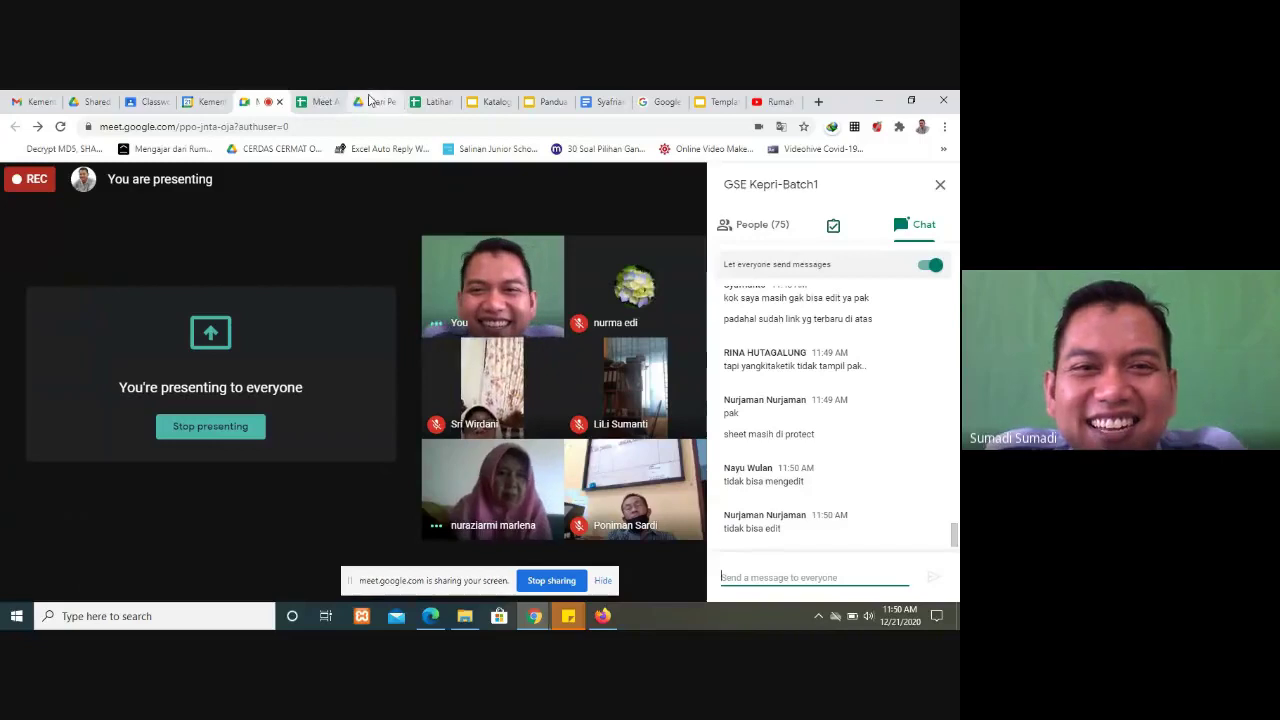
# Step: Move between the Meet call and Latihan Google Sheet, ending on the spreadsheet
pyautogui.click(430, 101)
pyautogui.click(253, 97)
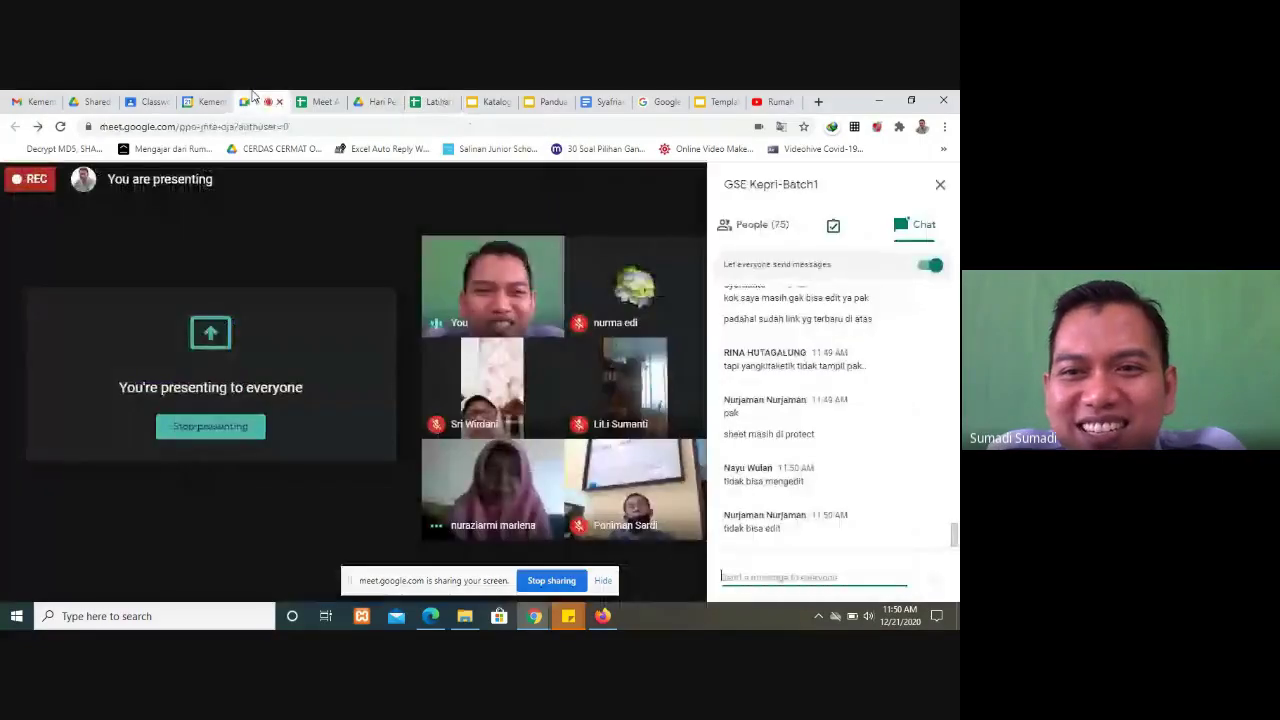
pyautogui.click(425, 103)
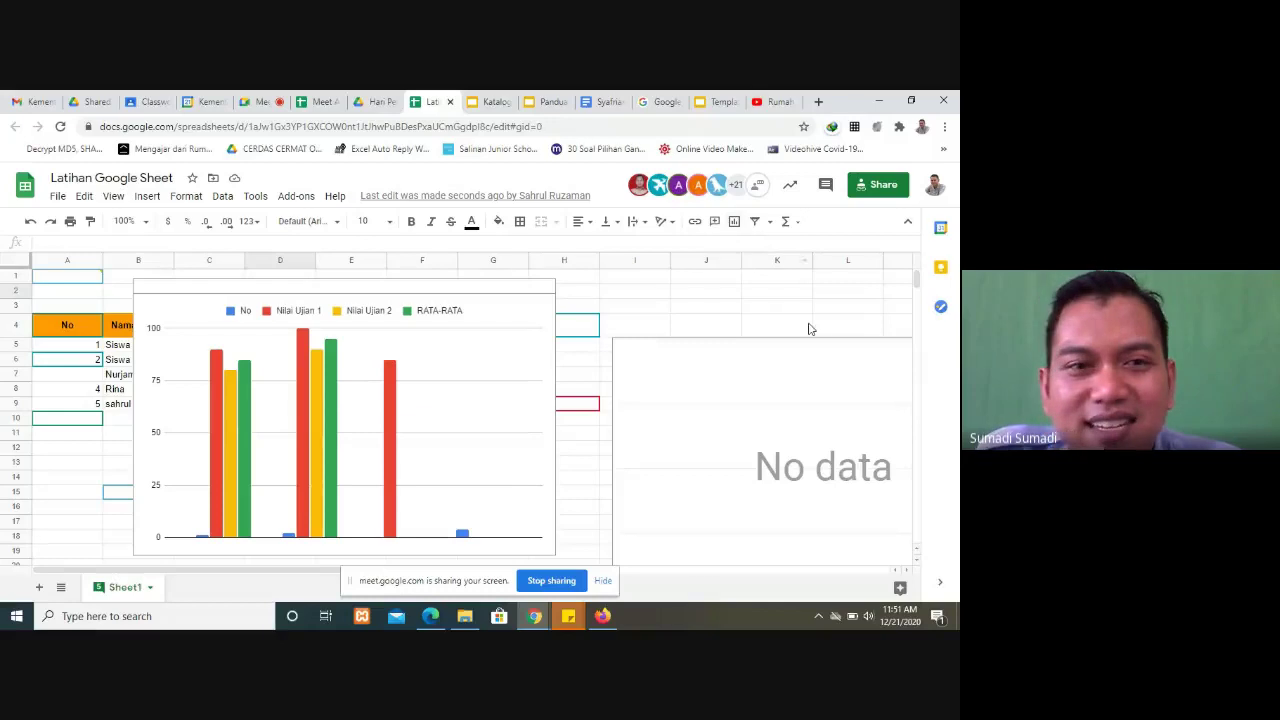
# Step: Go back to the Google Meet call to read participants' chat replies
pyautogui.click(256, 101)
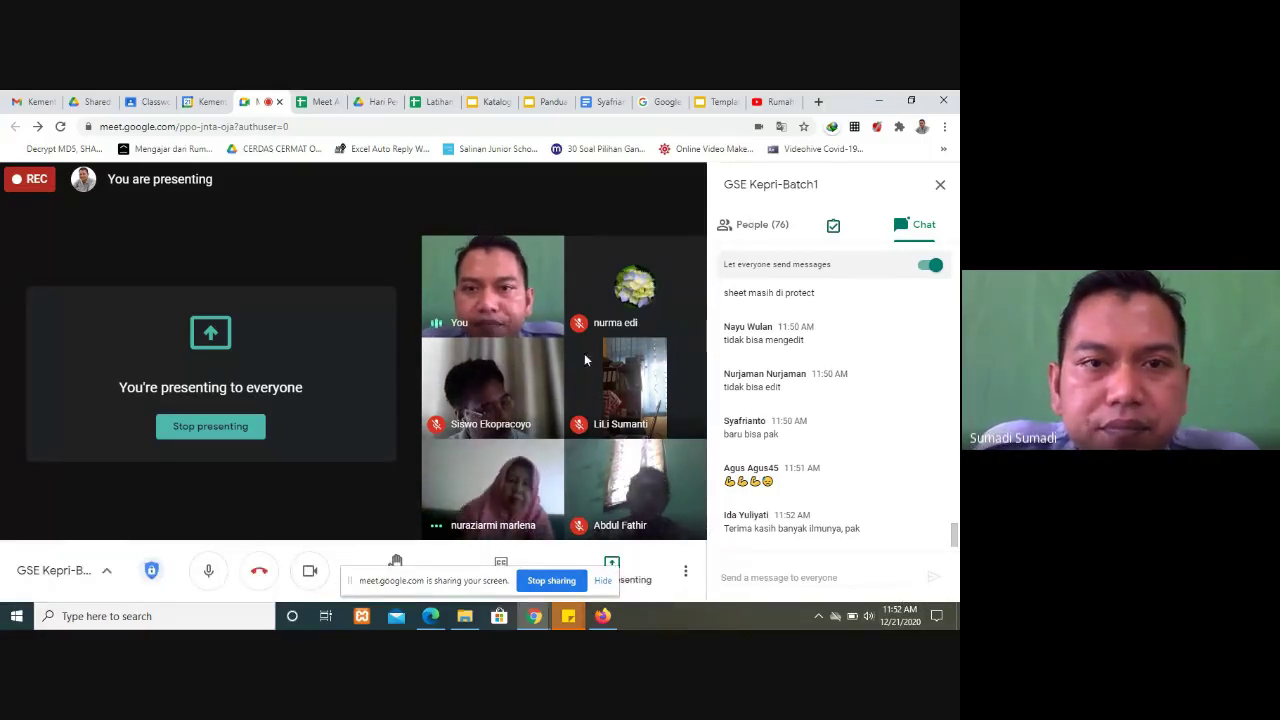
# Step: Open Meet Attendance 12/20/2020 and scroll through participants' join, leave and duration times
pyautogui.click(325, 102)
pyautogui.scroll(-15, 254, 428)
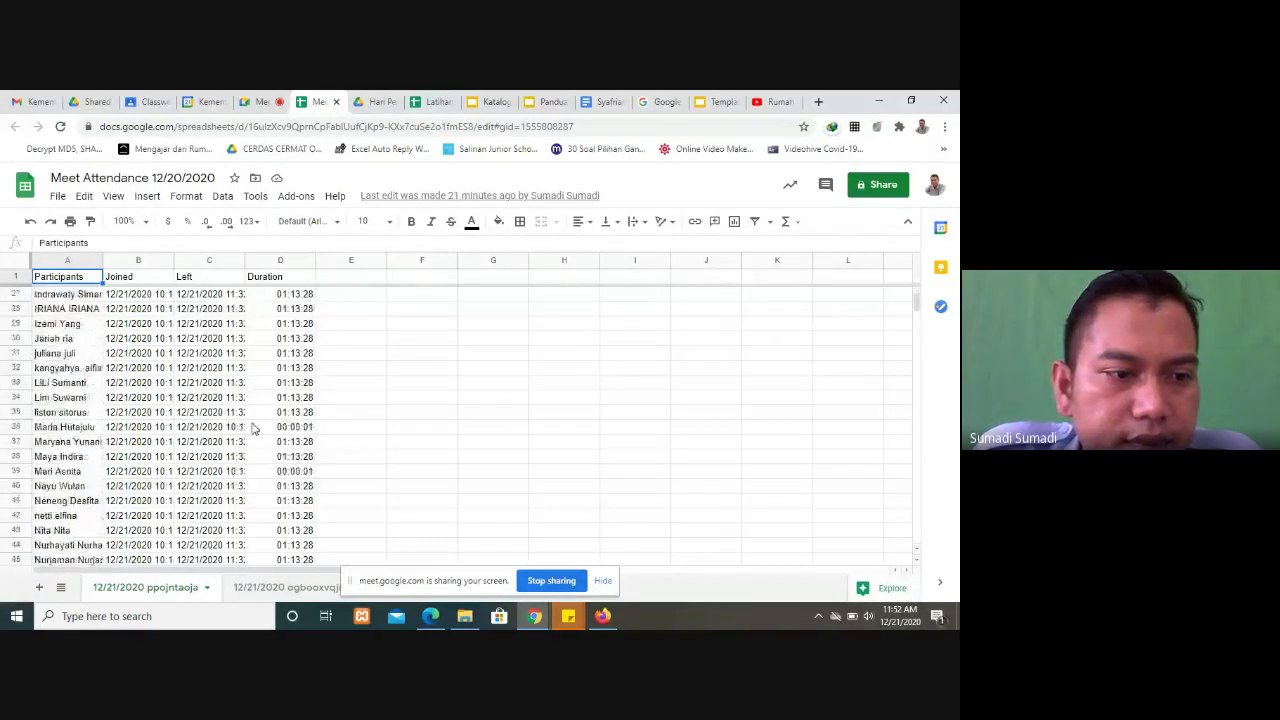
pyautogui.scroll(10, 254, 428)
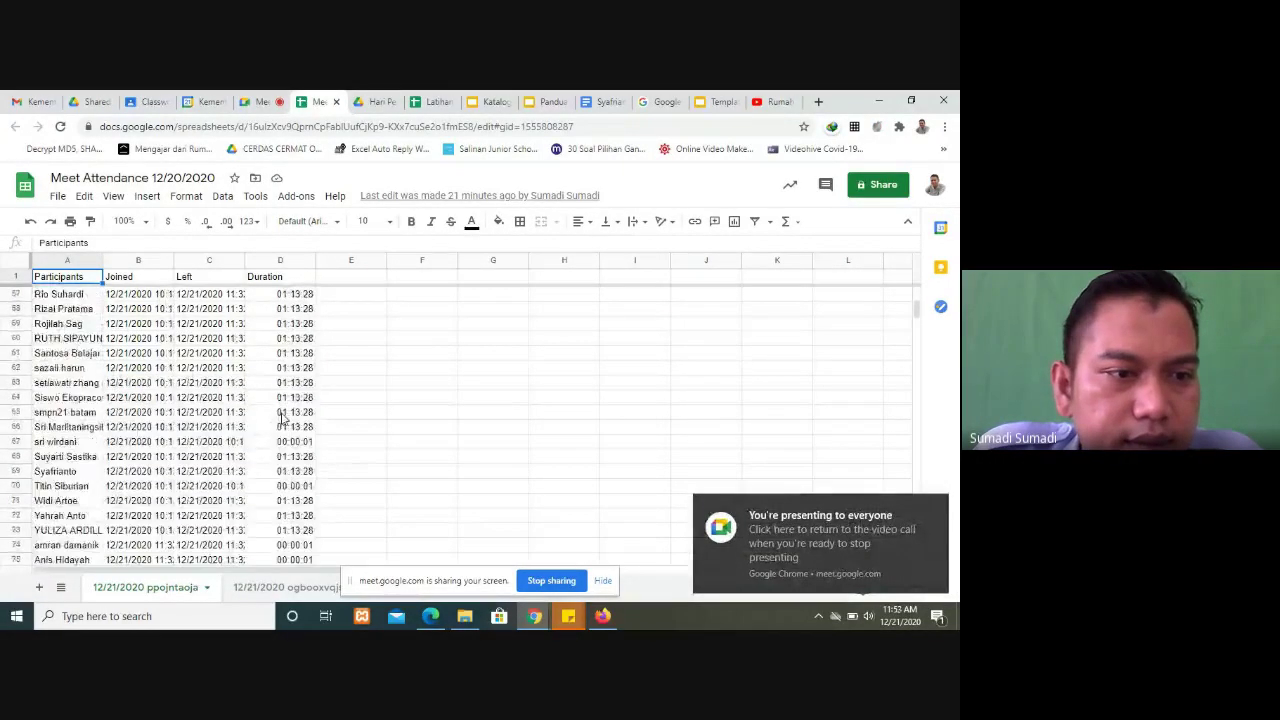
pyautogui.scroll(6, 283, 420)
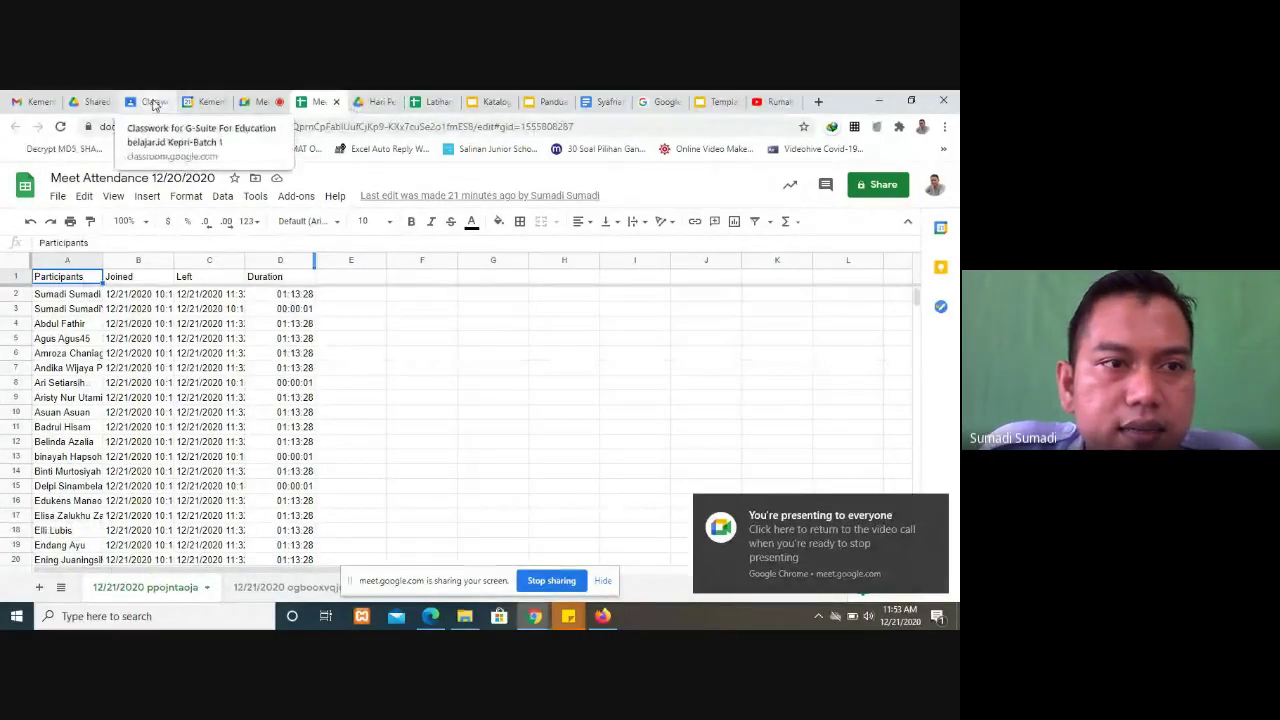
# Step: Open the Daftar Hadir G-Suite For Education form from Drive's Hari Pertama folder
pyautogui.click(380, 102)
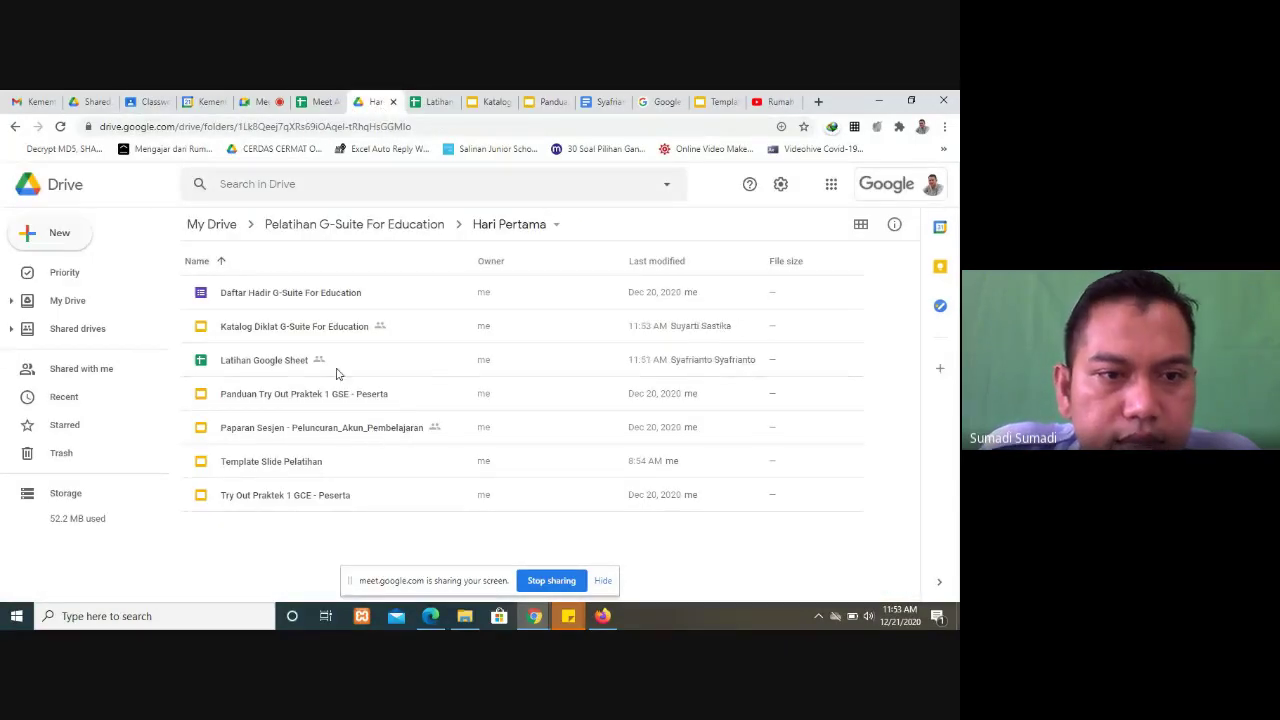
pyautogui.doubleClick(280, 296)
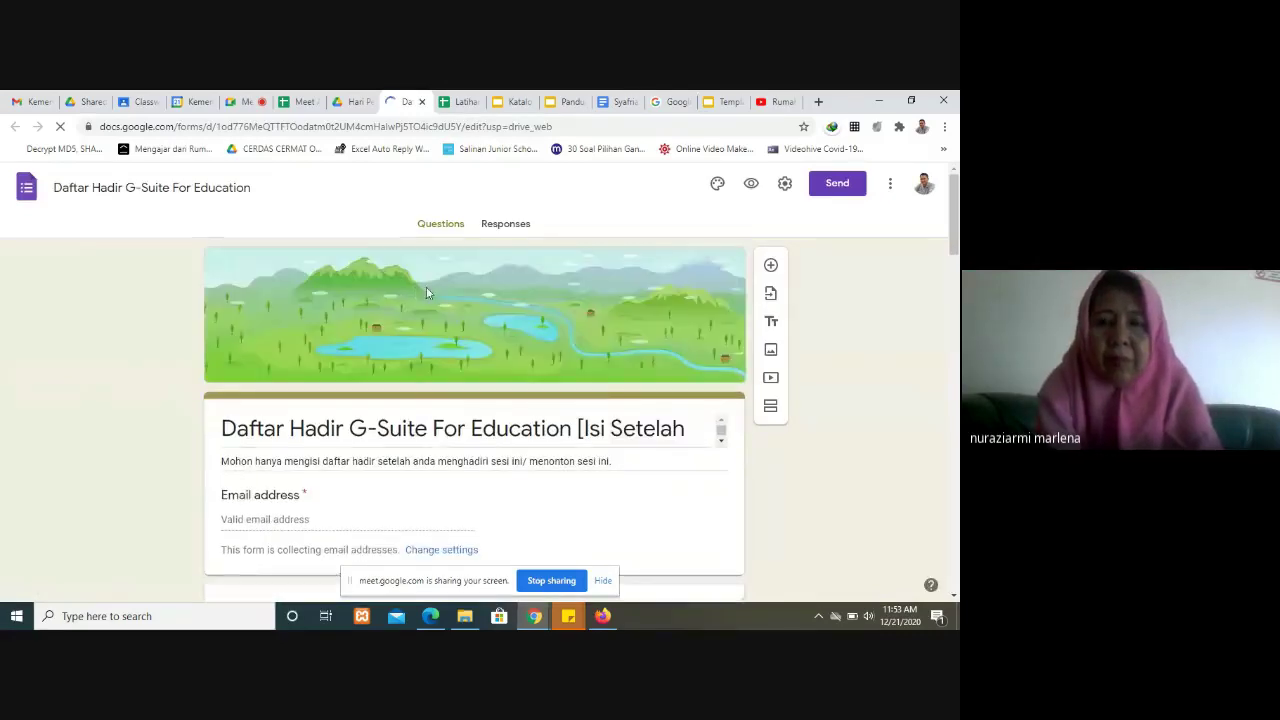
# Step: Check the form's Responses tab, turn on accepting responses, and return to Questions
pyautogui.click(507, 224)
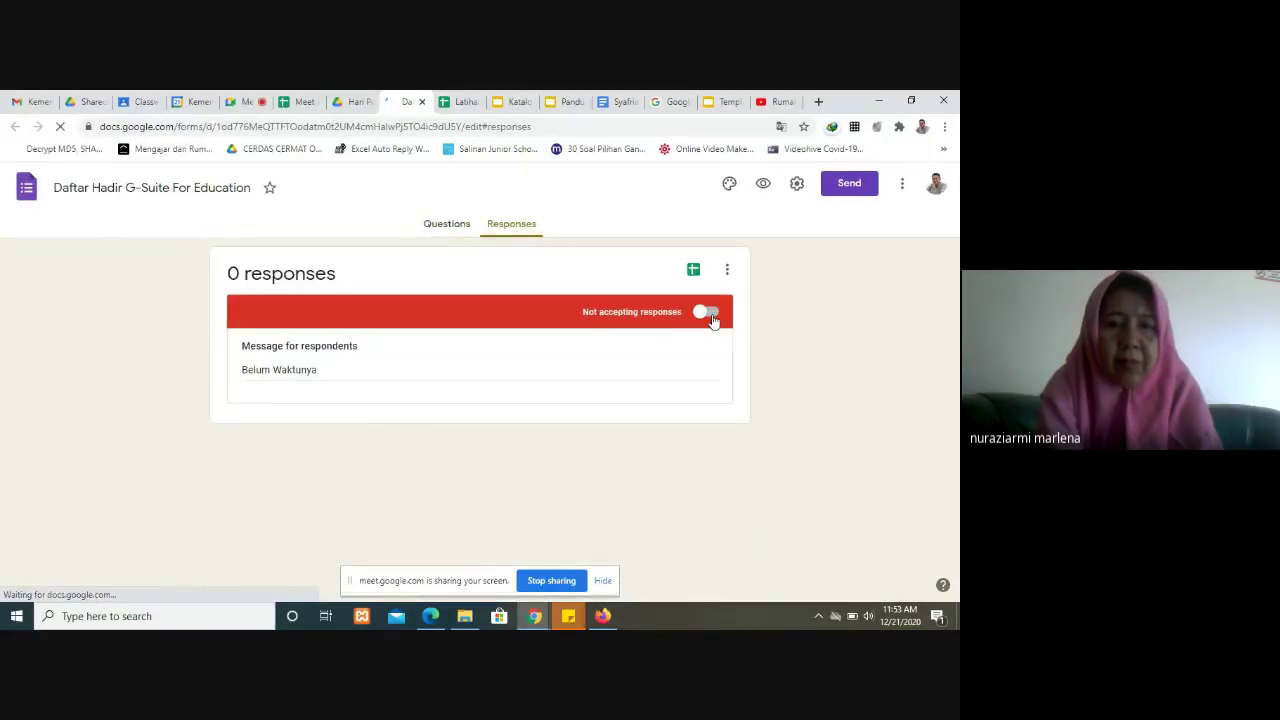
pyautogui.click(706, 313)
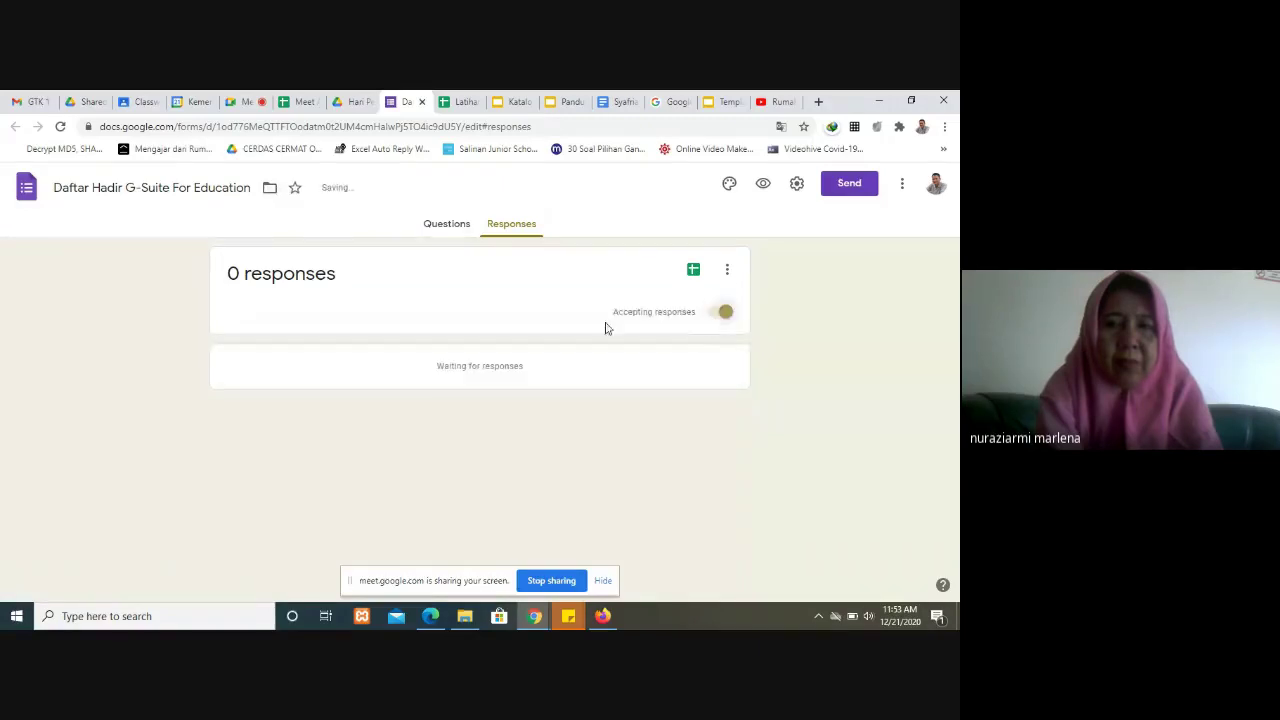
pyautogui.click(440, 224)
pyautogui.click(511, 225)
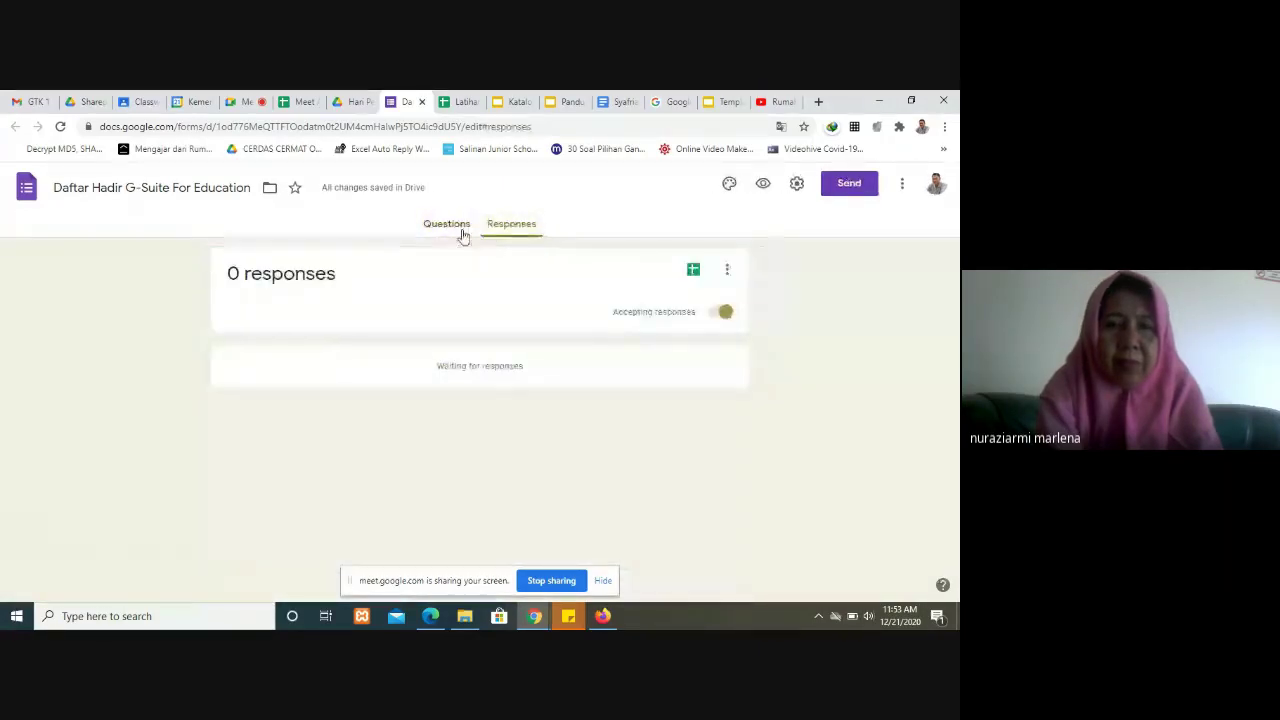
pyautogui.click(463, 234)
# Step: Copy the form's shareable link from the Send dialog and go back to Meet
pyautogui.click(828, 186)
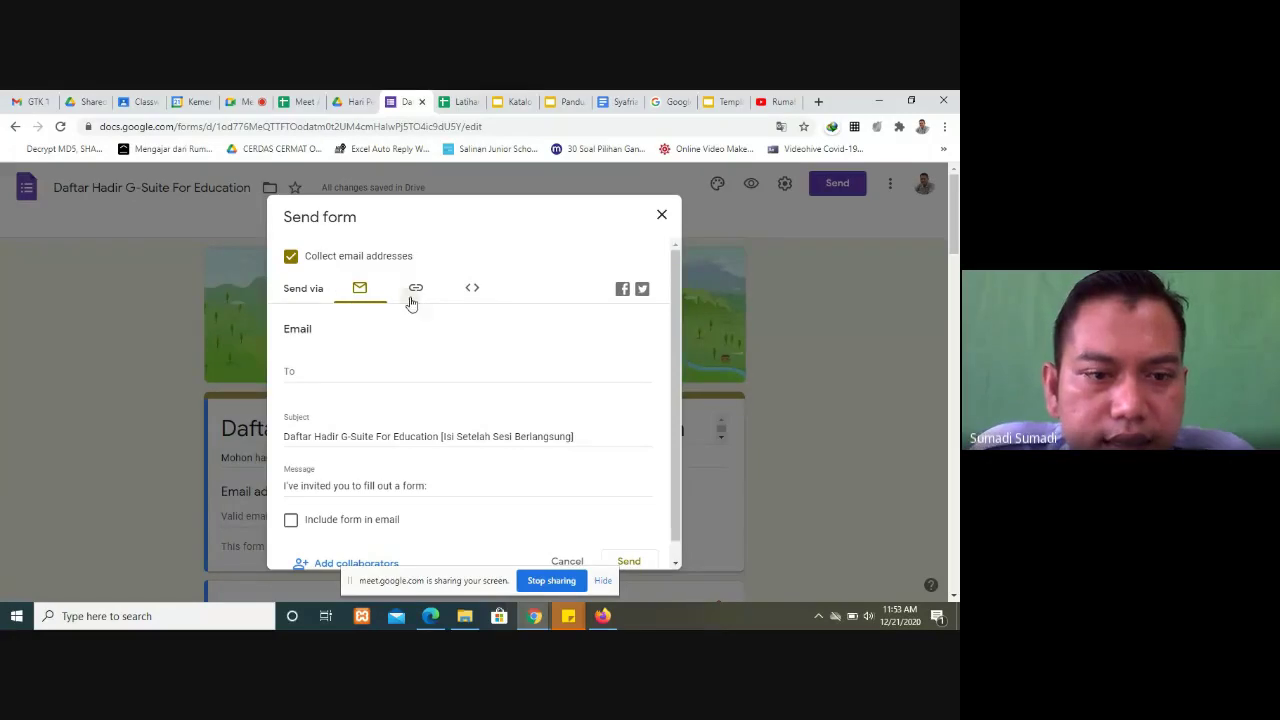
pyautogui.click(412, 292)
pyautogui.click(640, 399)
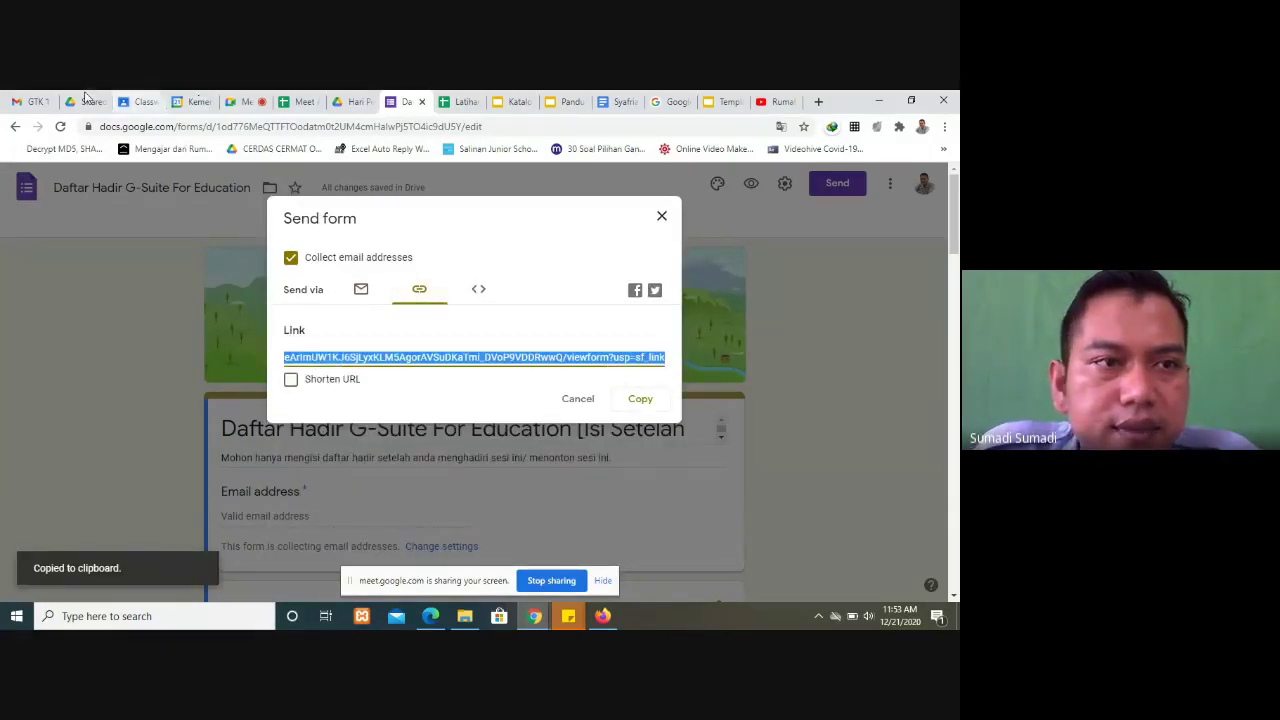
pyautogui.click(246, 104)
# Step: Paste the attendance form link into the Meet chat and send it to everyone
pyautogui.click(765, 578)
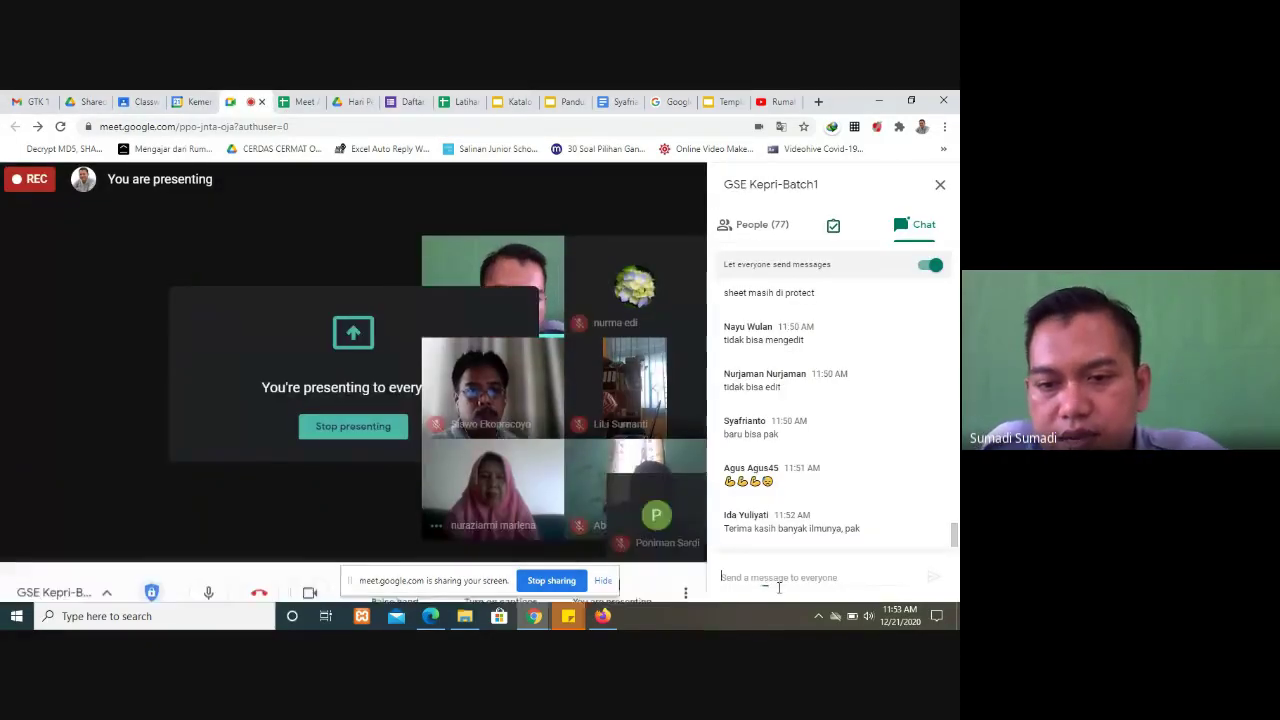
pyautogui.hotkey('ctrl', 'v')
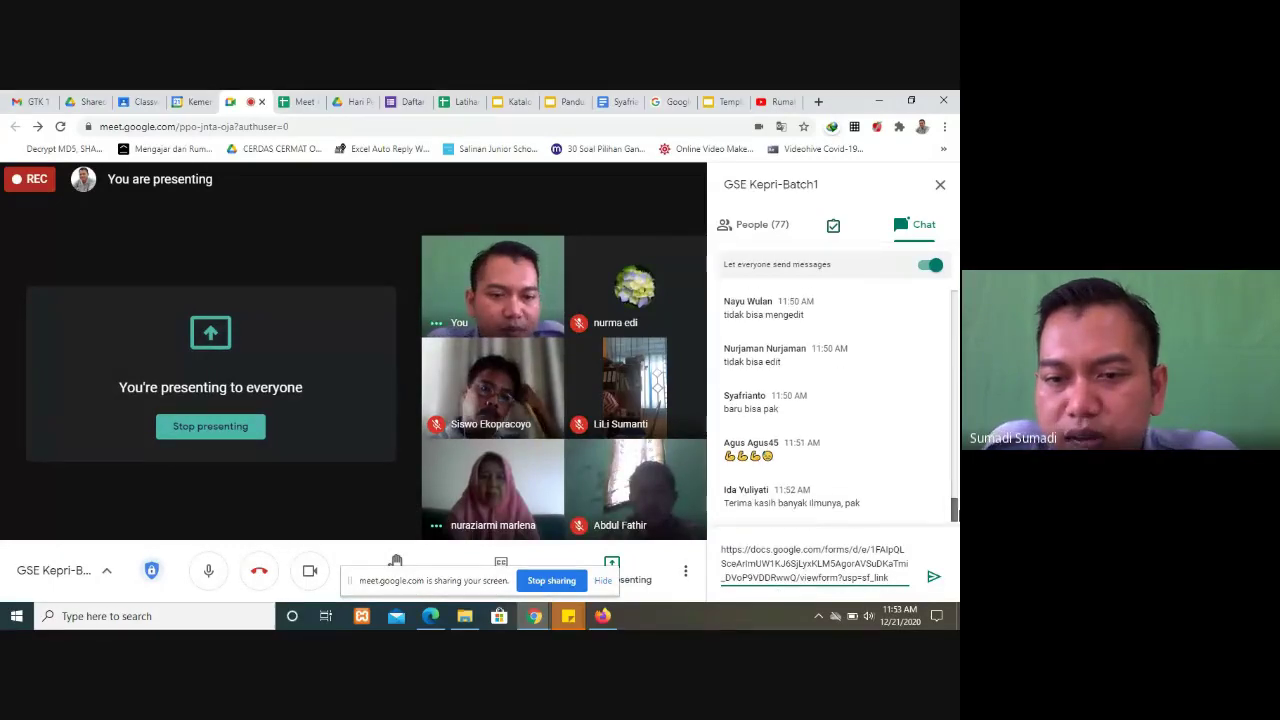
pyautogui.click(935, 581)
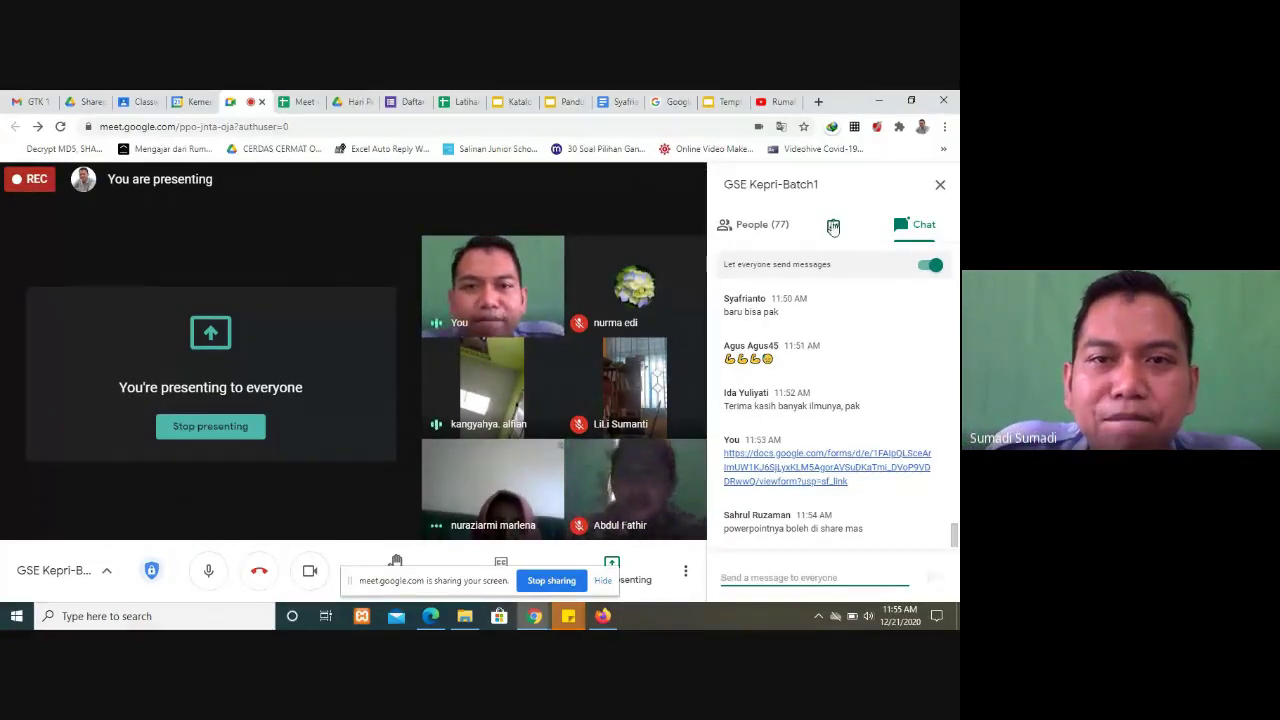
# Step: Glance at the Panduan Try Out deck, select the posted link, and switch to Edge's new tab
pyautogui.click(562, 102)
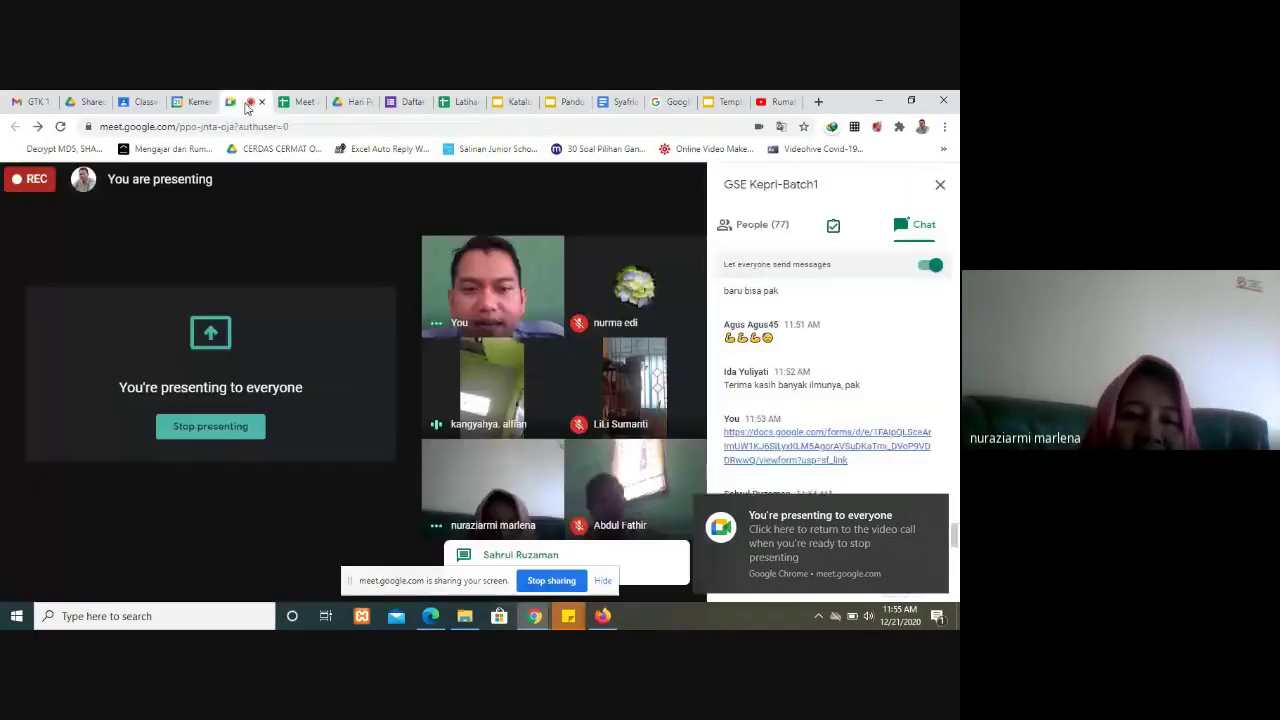
pyautogui.click(246, 102)
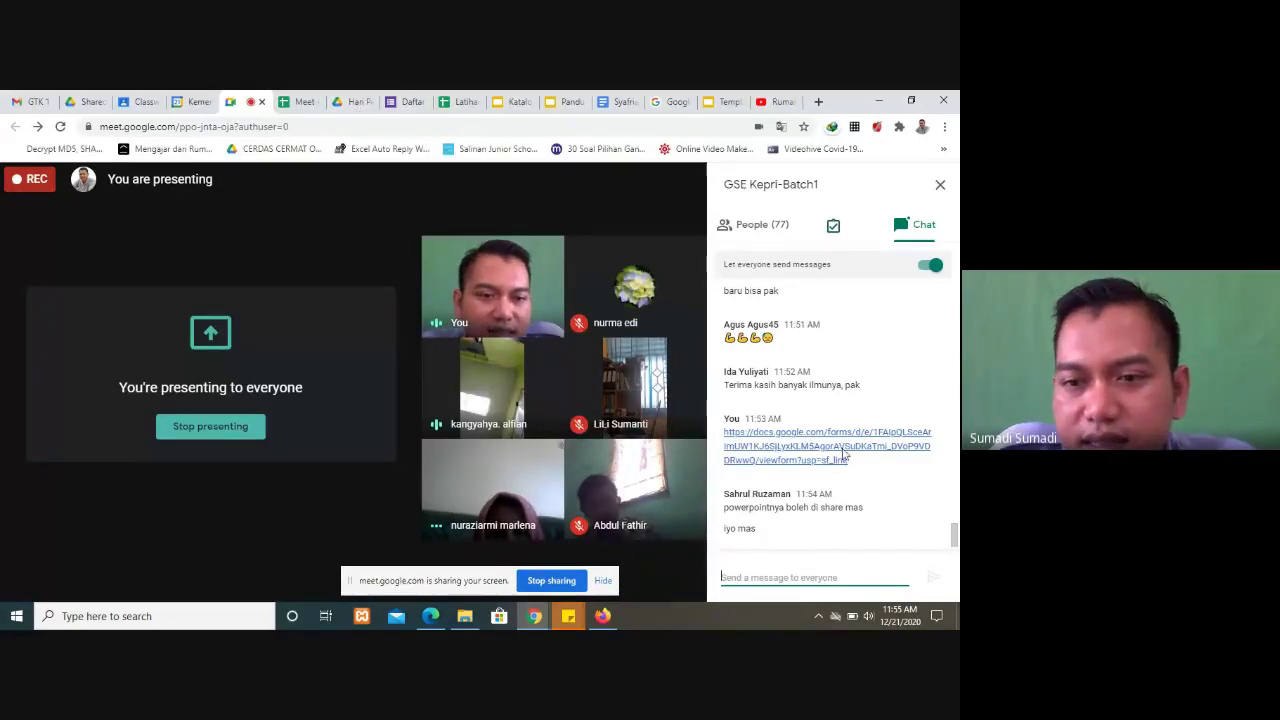
pyautogui.moveTo(850, 461); pyautogui.dragTo(724, 438)
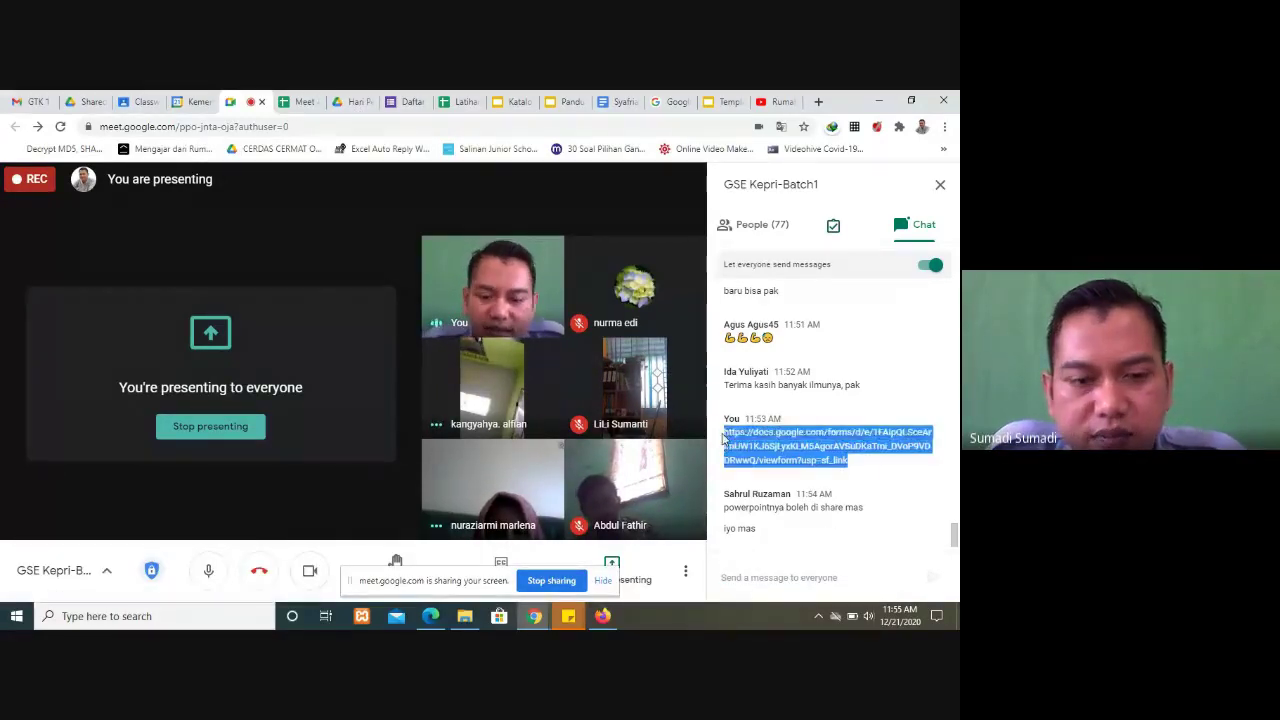
pyautogui.click(430, 616)
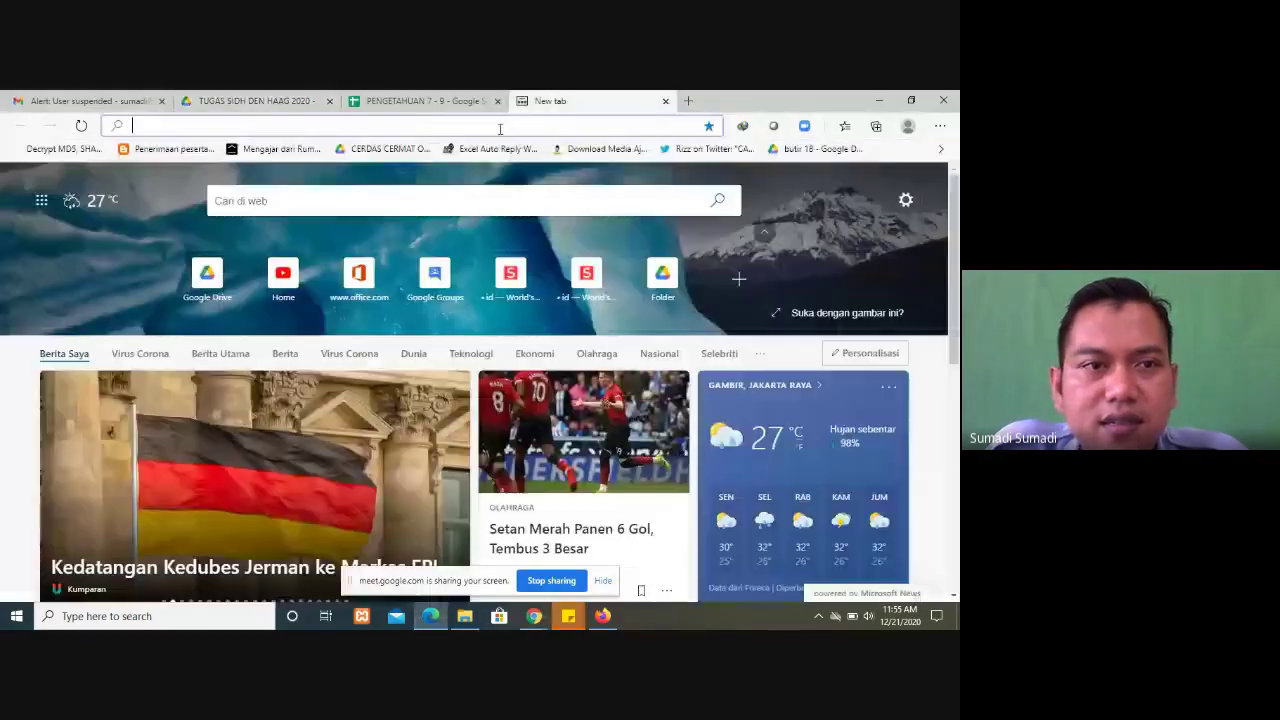
# Step: Load the shared attendance form link in Edge, scroll through it, then go back to the Meet call
pyautogui.hotkey('ctrl', 'v')
pyautogui.press('Return')
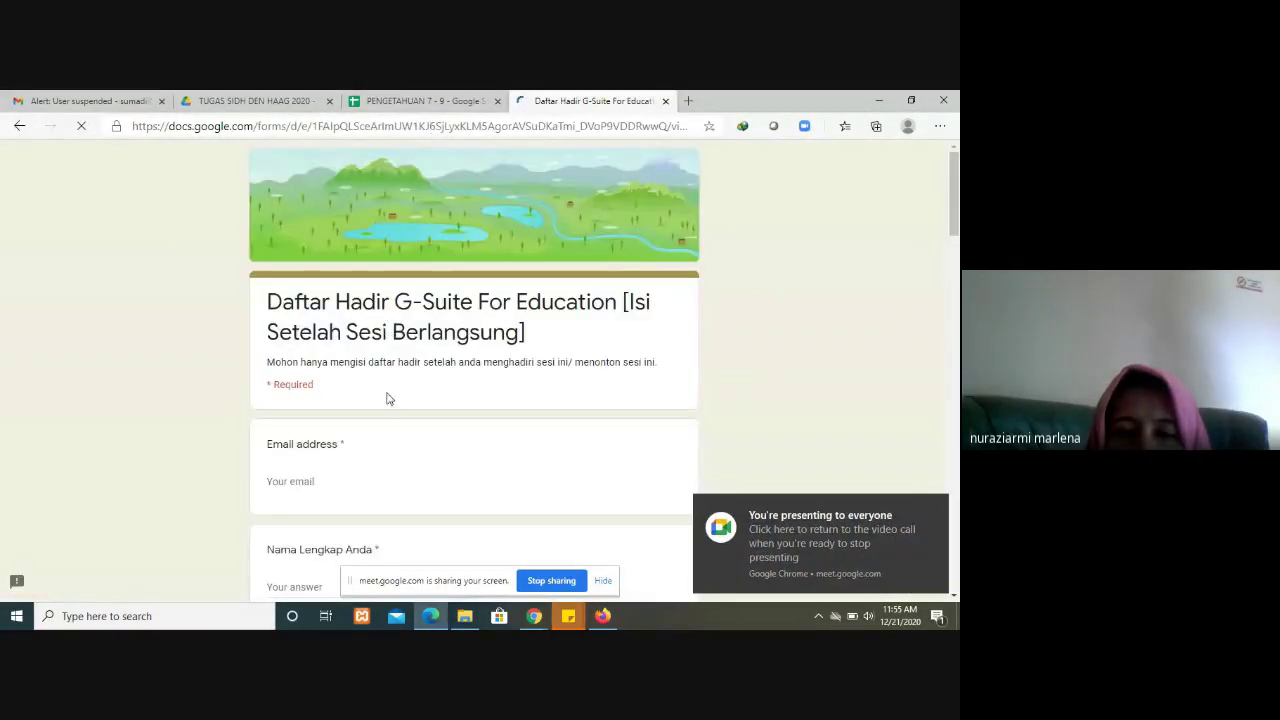
pyautogui.scroll(-3, 395, 410)
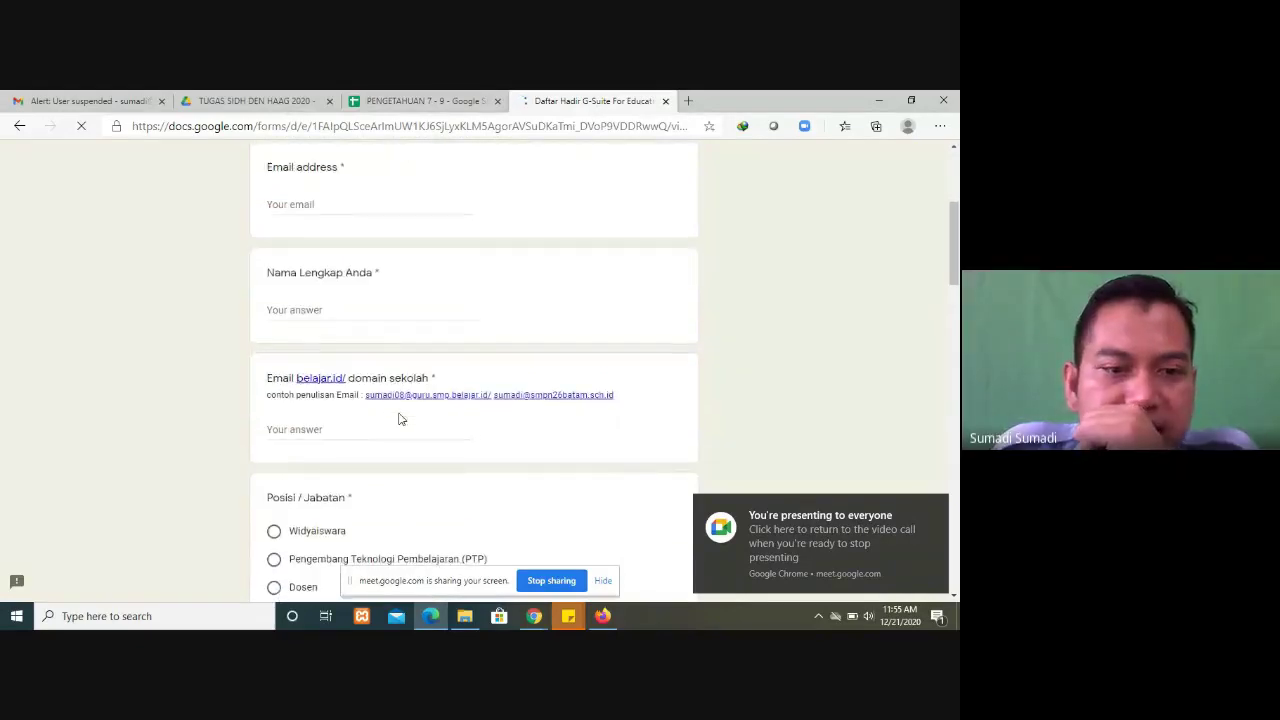
pyautogui.scroll(-1, 399, 419)
pyautogui.scroll(3, 399, 419)
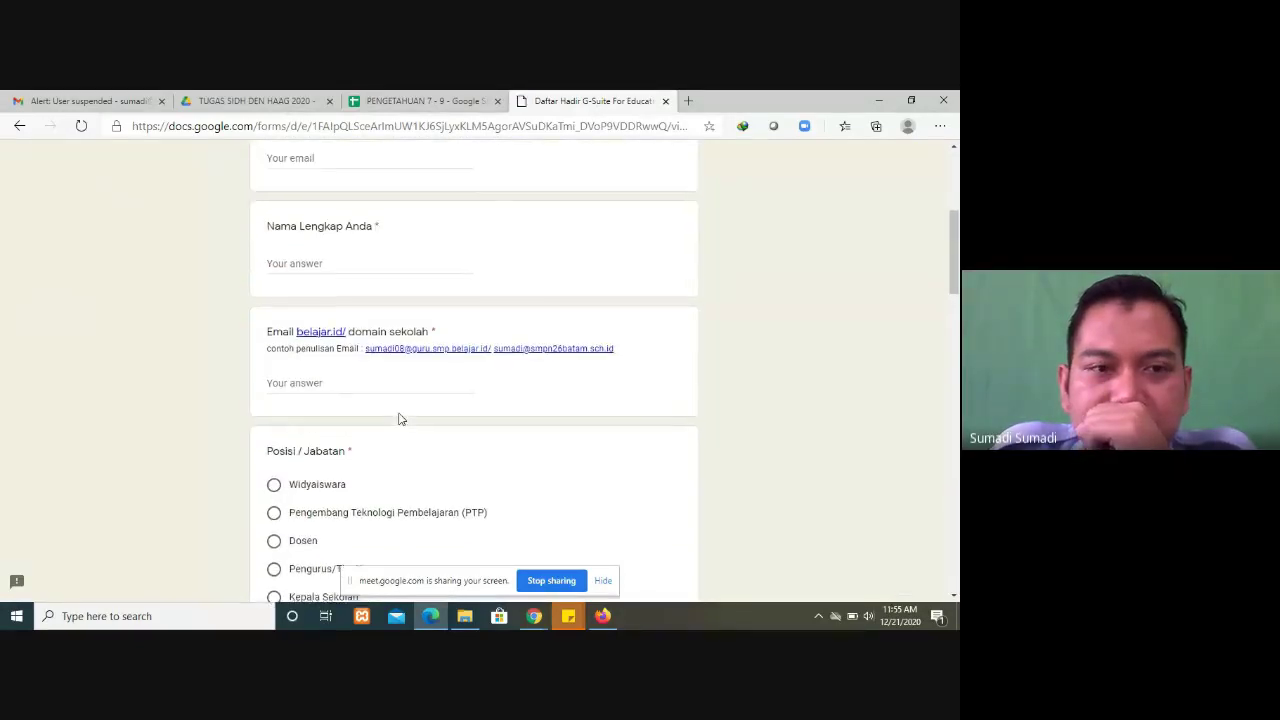
pyautogui.scroll(2, 399, 419)
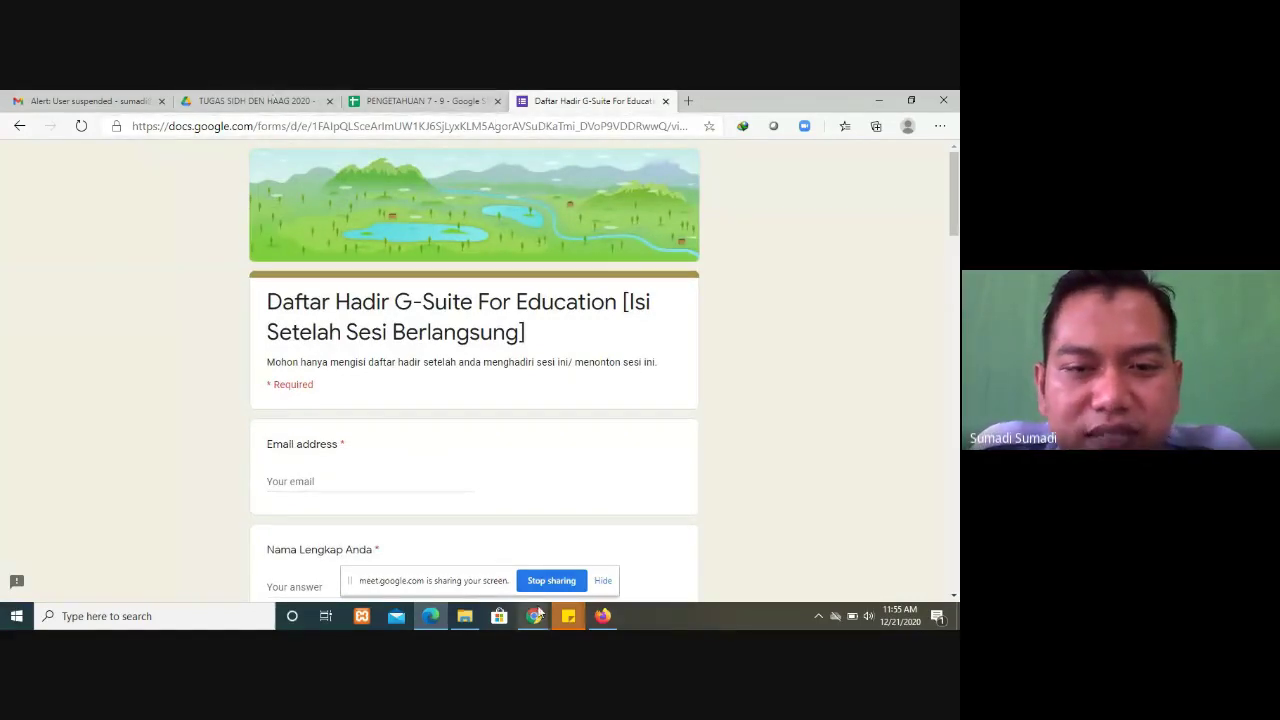
pyautogui.moveTo(538, 615)
pyautogui.click(470, 552)
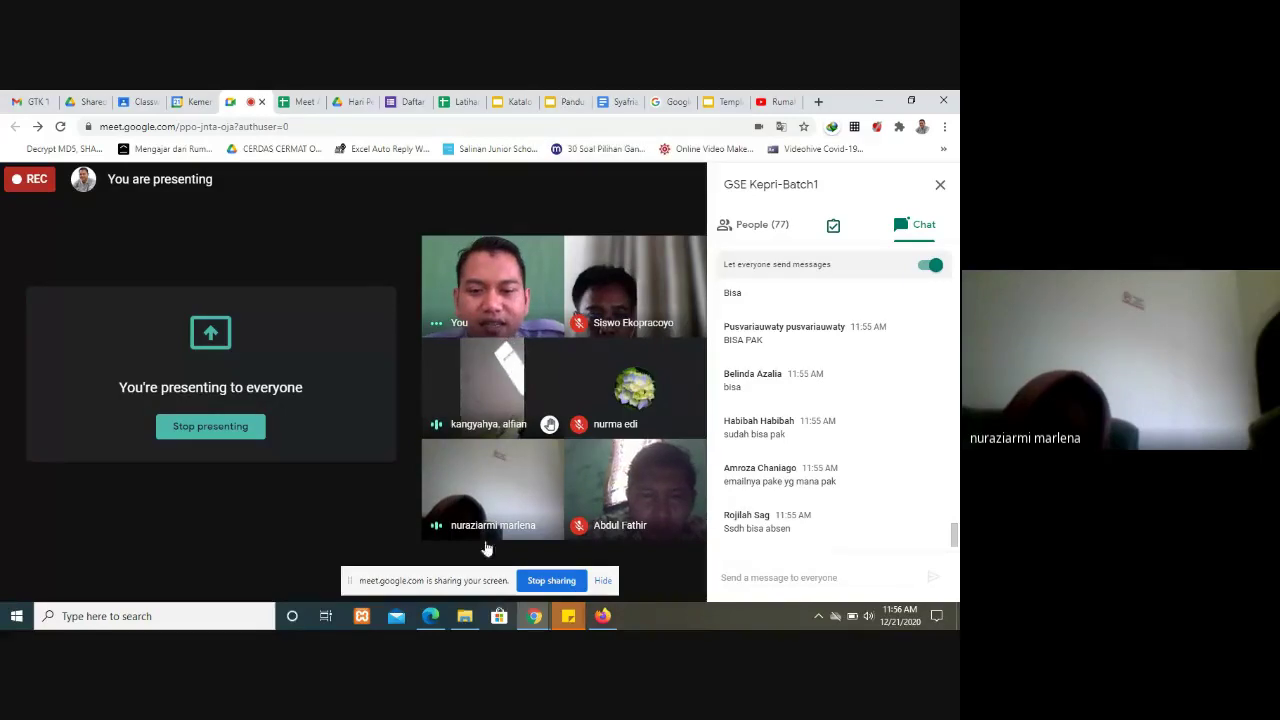
# Step: Mute the participant's microphone from their video tile and confirm muting for everyone
pyautogui.moveTo(493, 495)
pyautogui.click(493, 492)
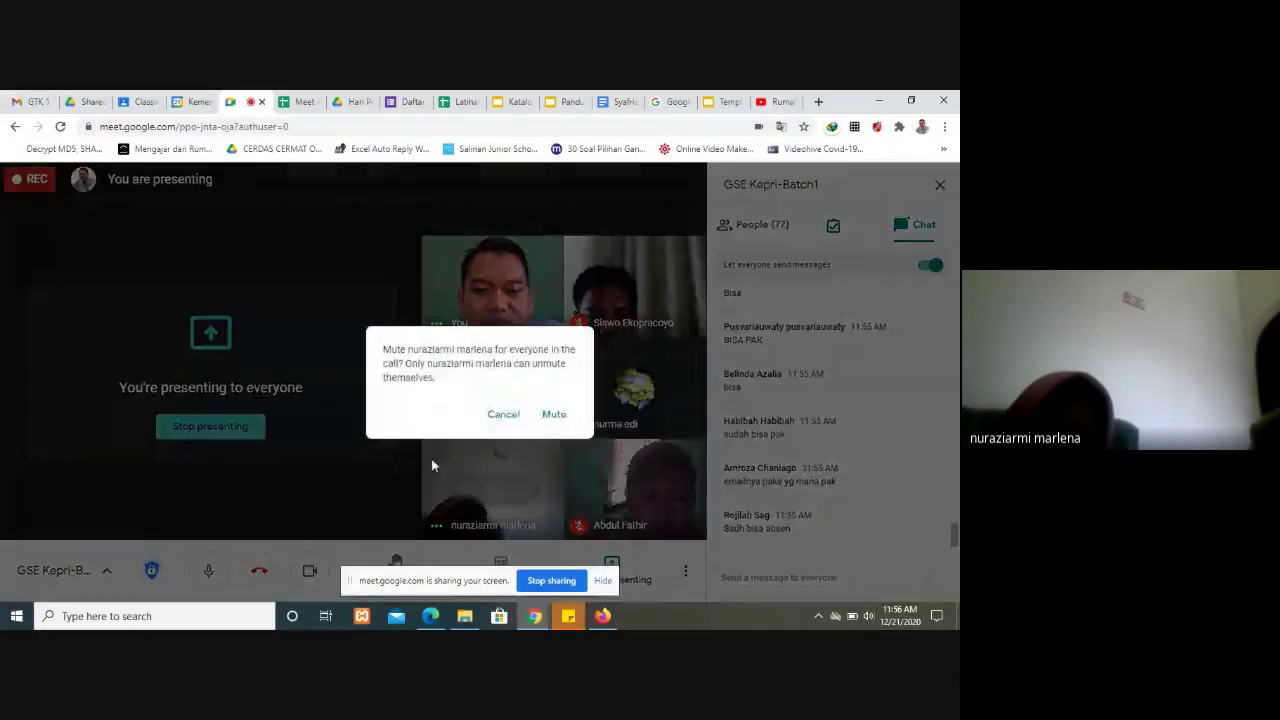
pyautogui.click(555, 416)
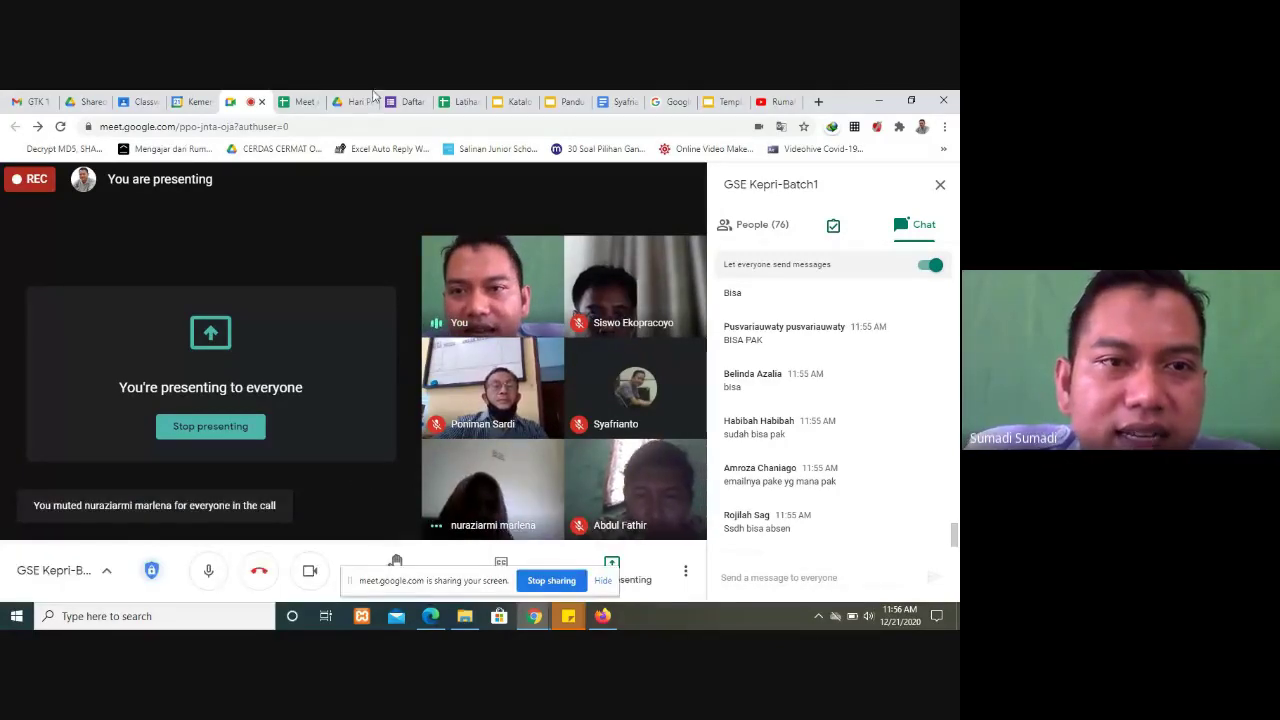
# Step: Switch between the Meet Attendance, Latihan Google Sheet and Hari Pertama Drive tabs, ending on Hari Pertama
pyautogui.click(300, 102)
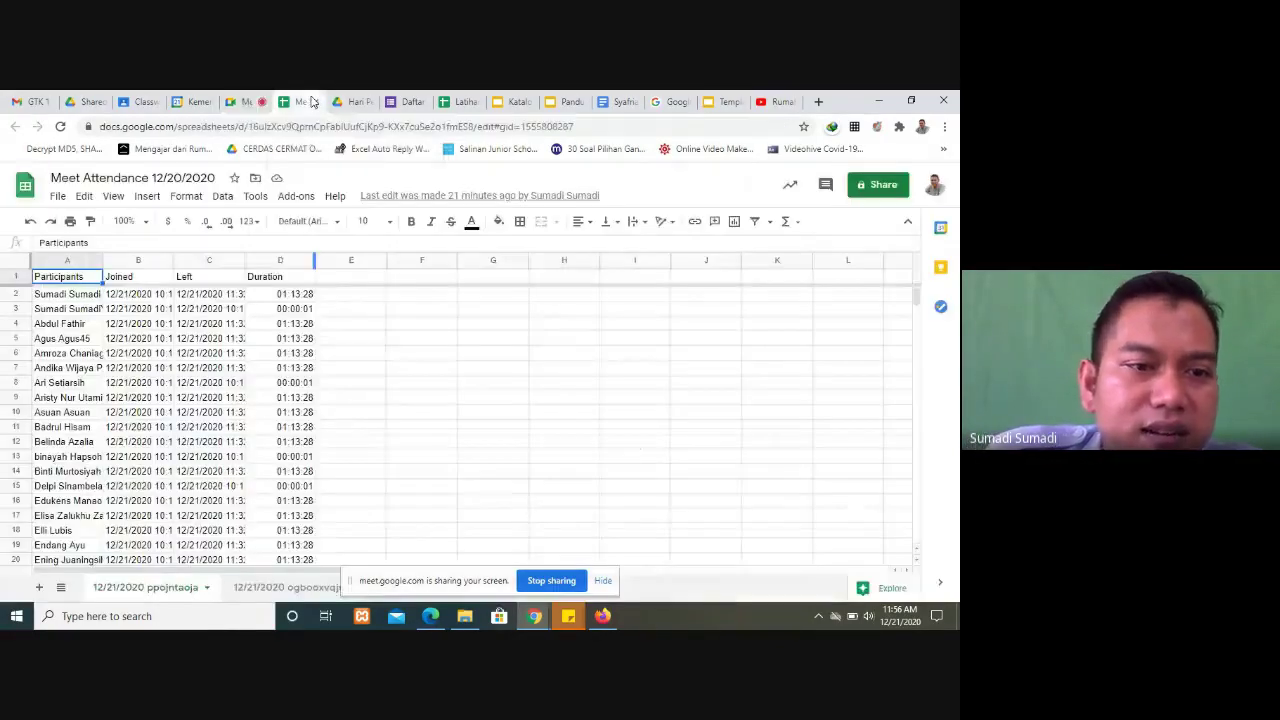
pyautogui.click(352, 102)
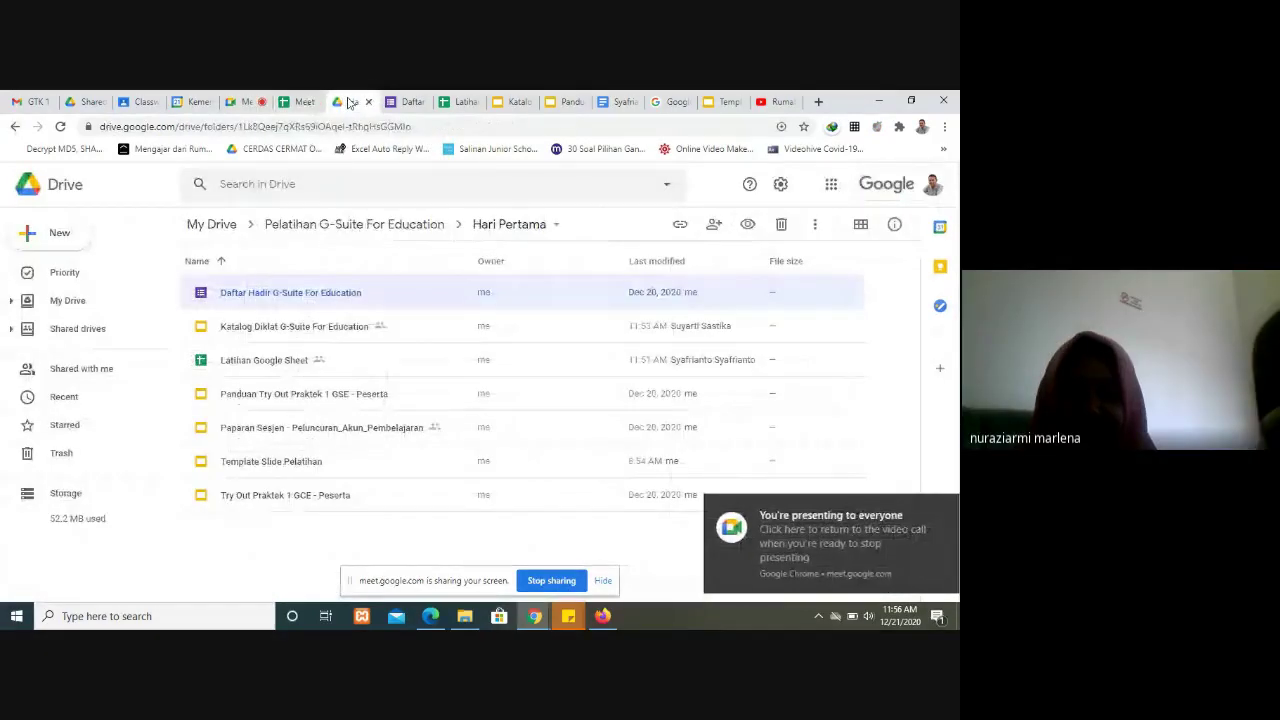
pyautogui.click(460, 102)
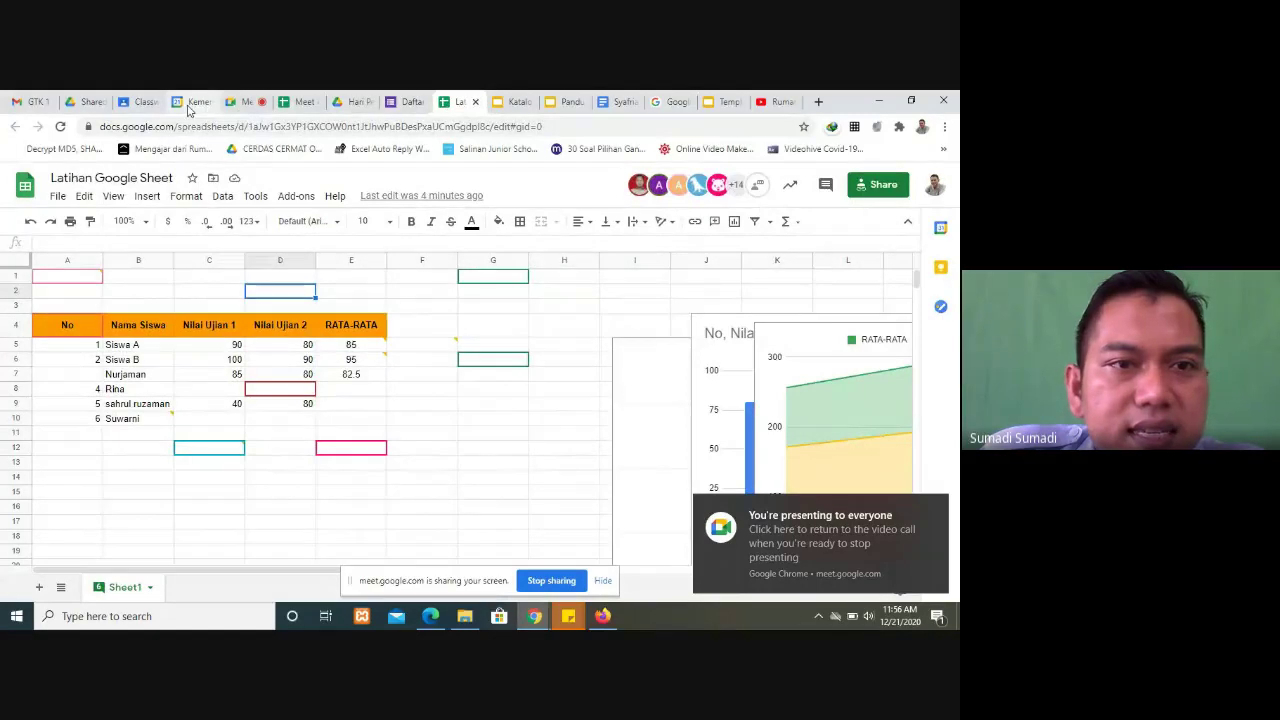
pyautogui.click(300, 102)
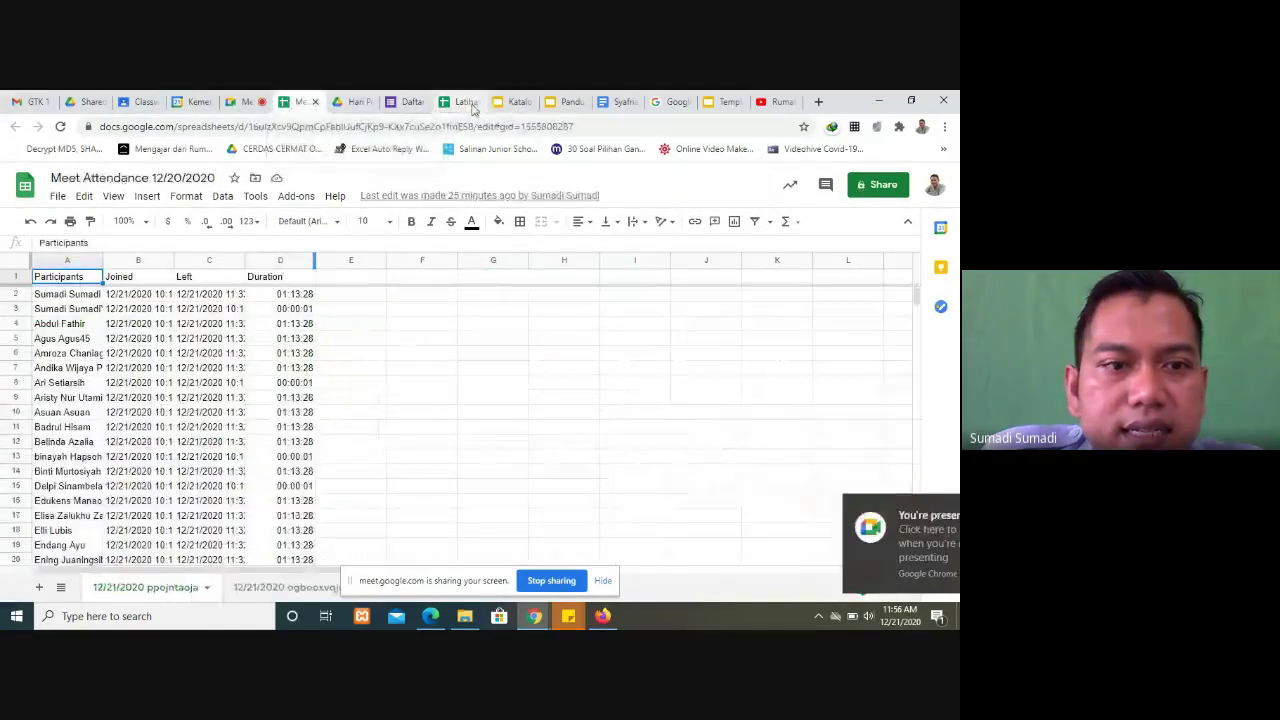
pyautogui.click(470, 104)
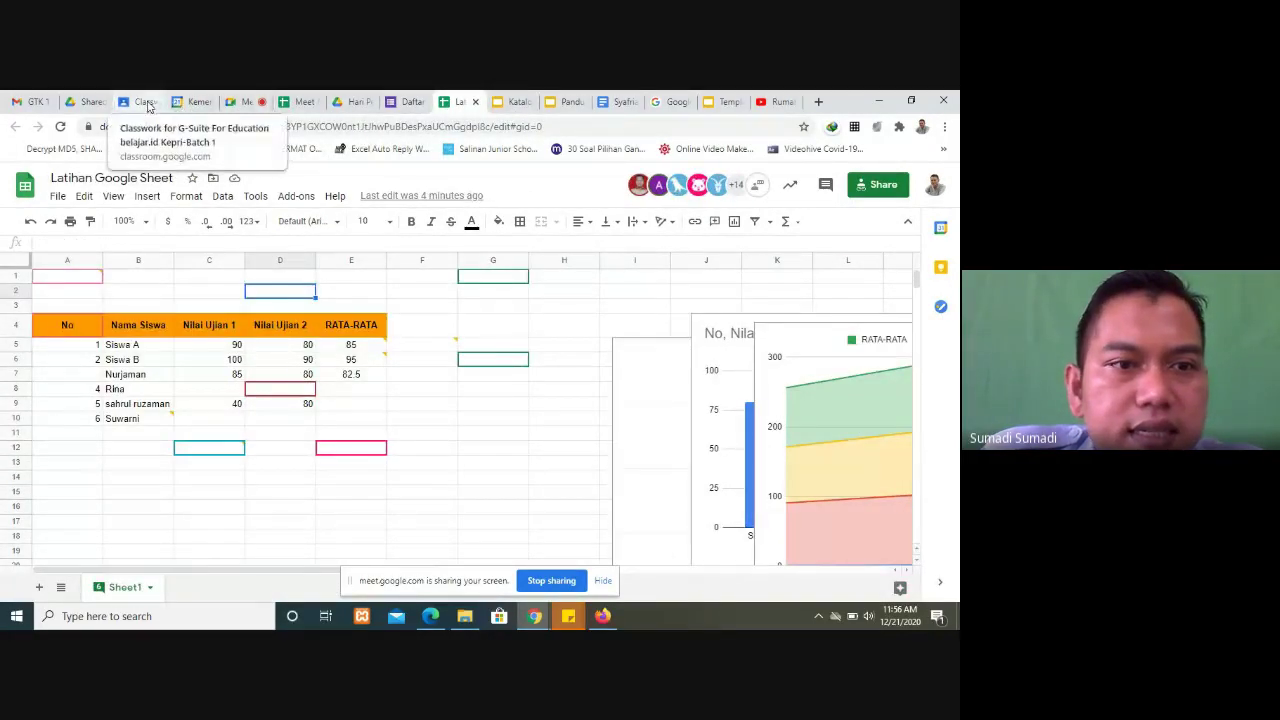
pyautogui.click(352, 102)
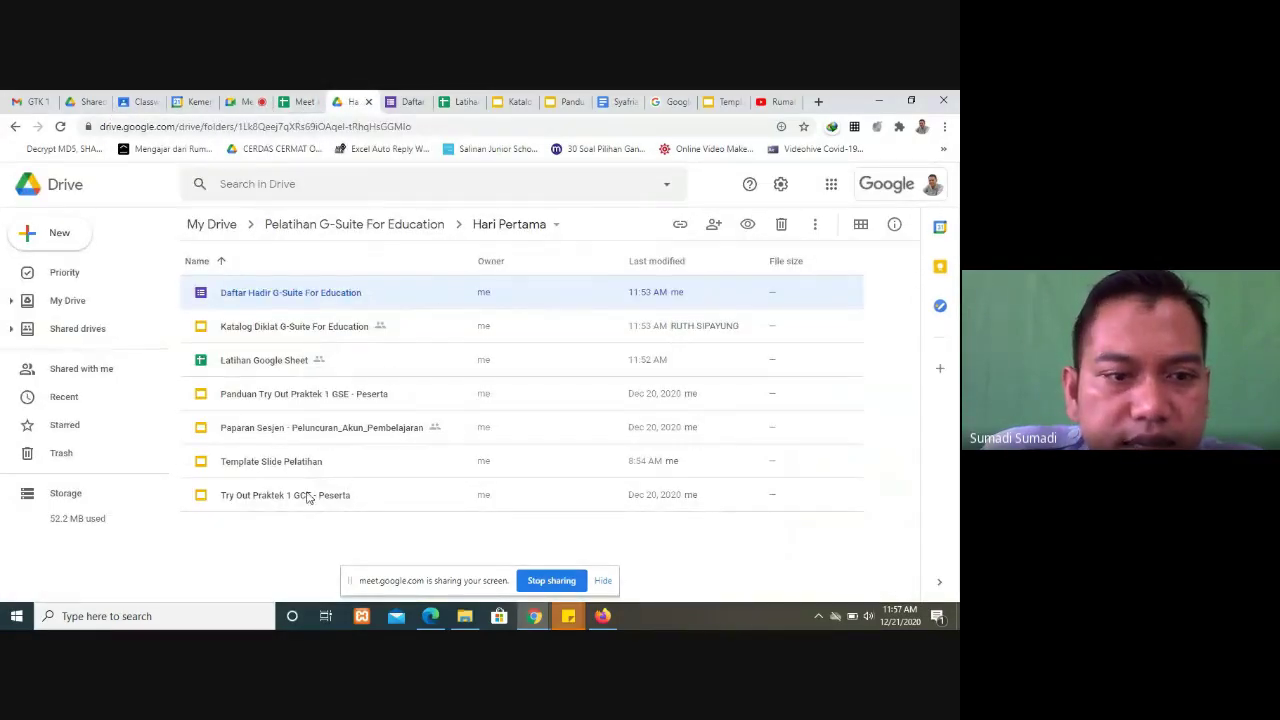
# Step: Open Checklist Paham, Pakai, Proses - Peserta from the Pelatihan G-Suite For Education folder, then return to Meet
pyautogui.click(380, 229)
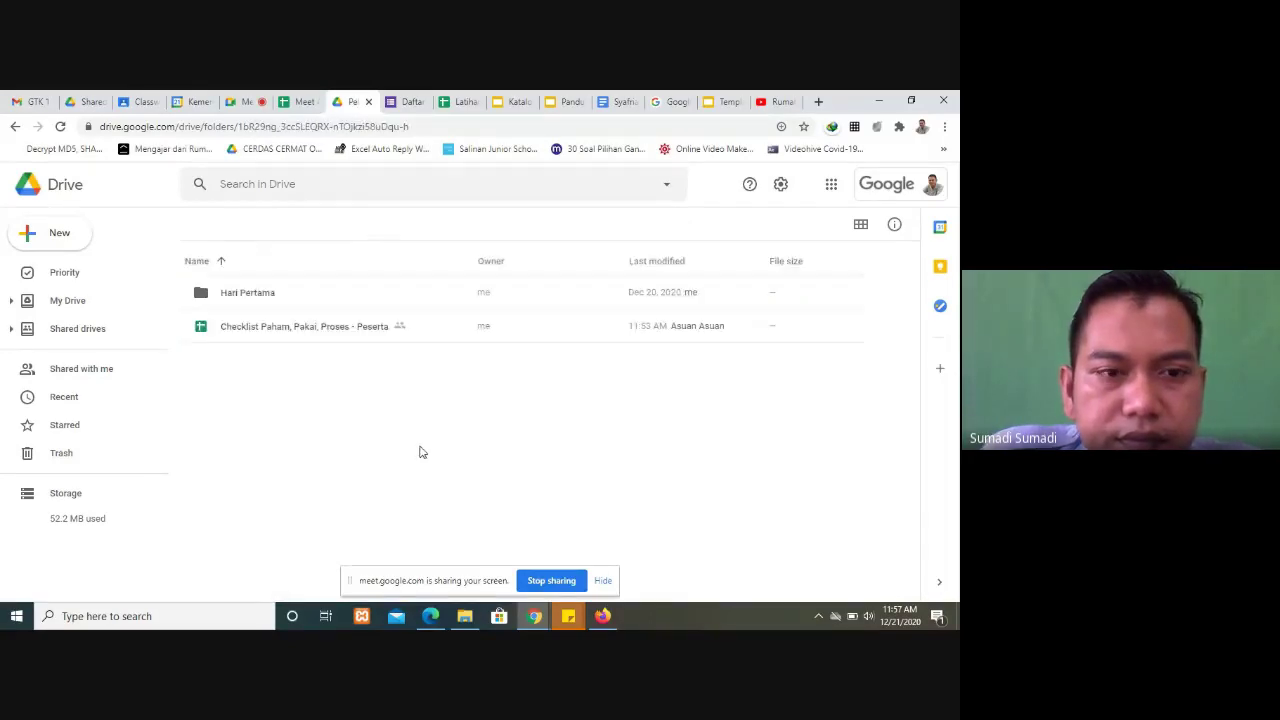
pyautogui.doubleClick(306, 330)
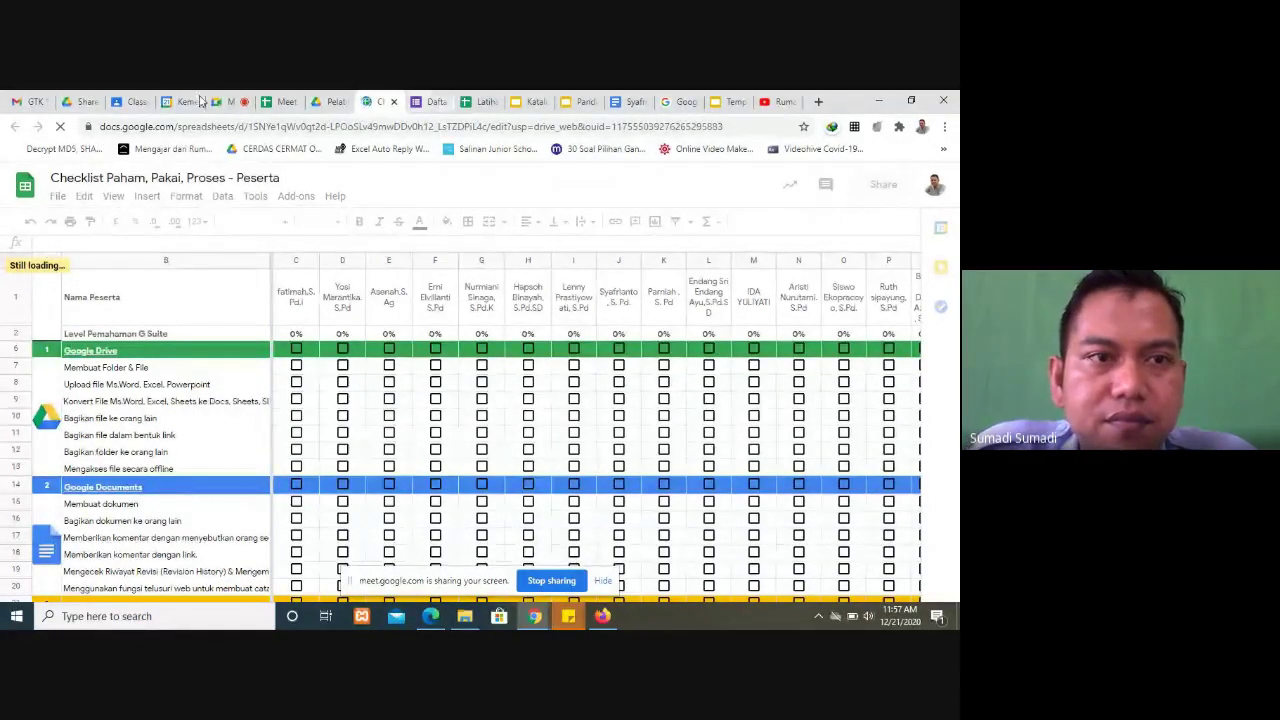
pyautogui.click(228, 100)
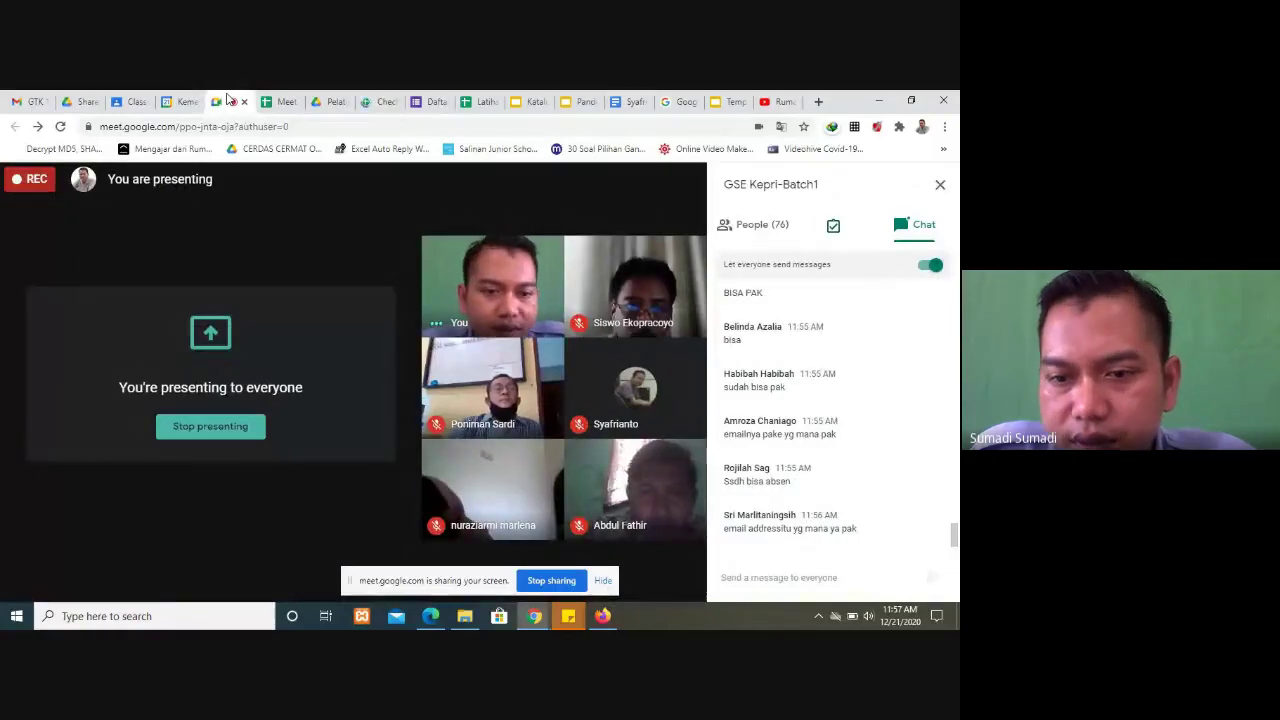